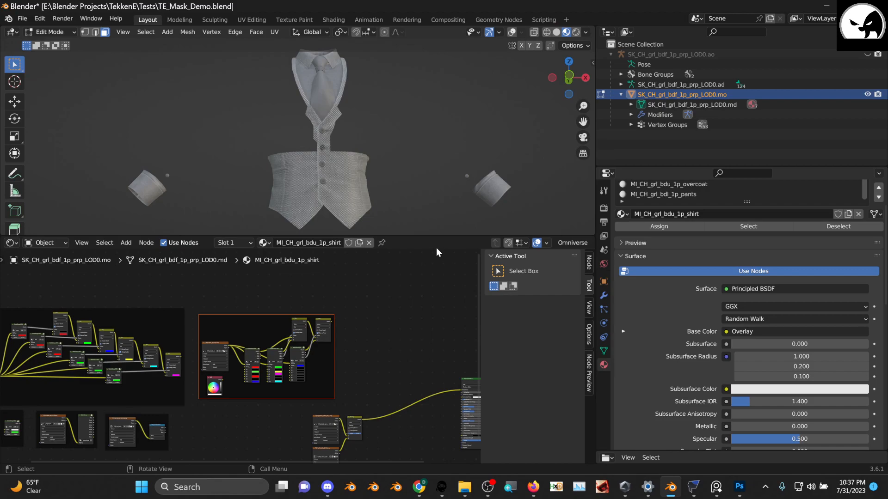
- Enlarge the 3D viewport by widening it and extending it downward over the shader editor
scroll(546, 128, down, 1)
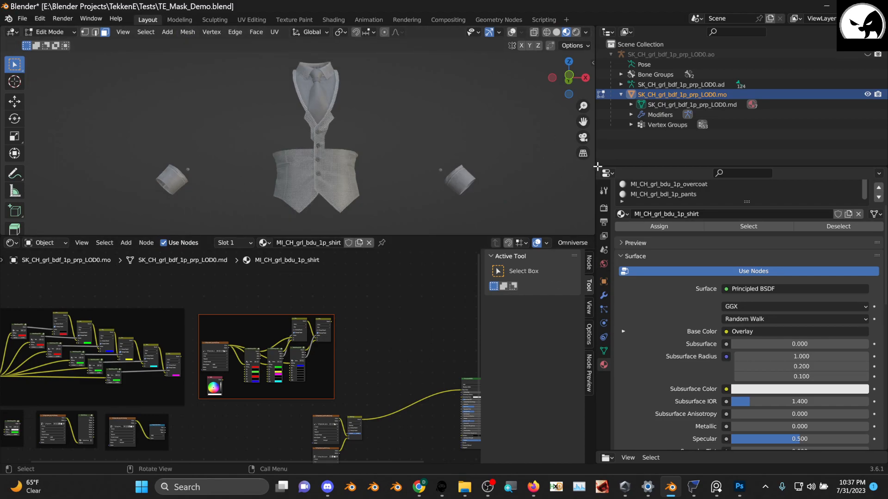
drag(607, 146, 710, 147)
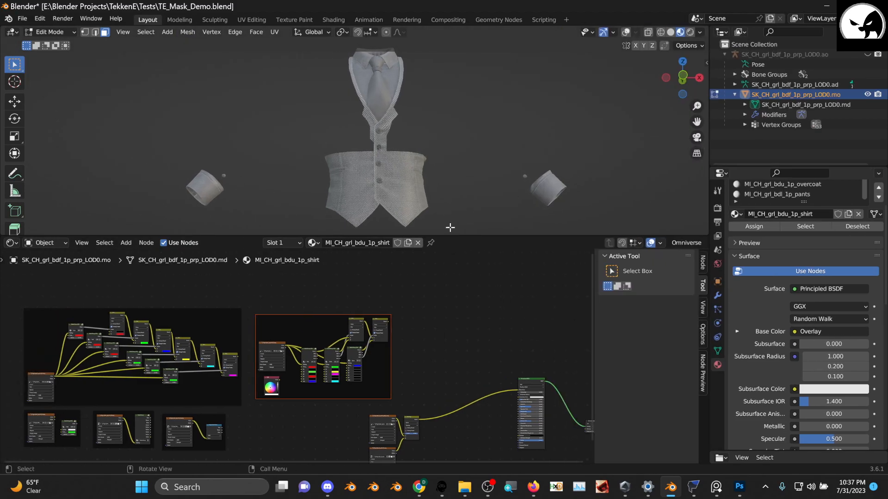
drag(453, 237, 450, 358)
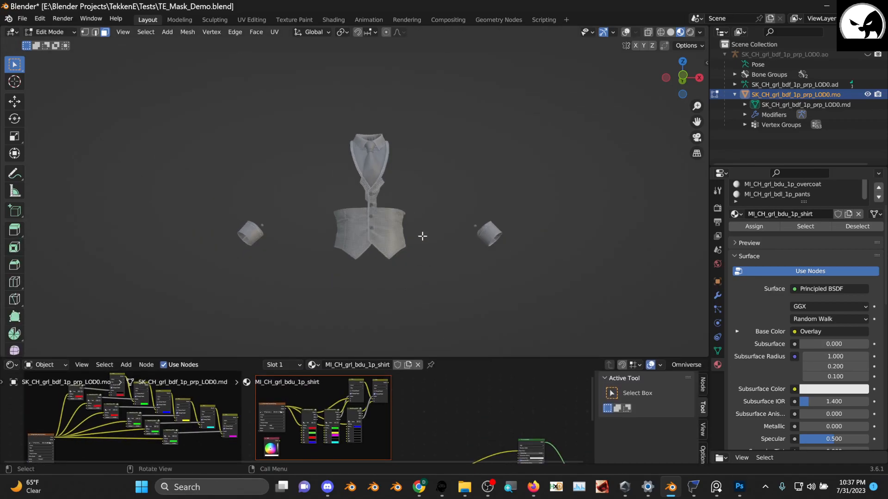
- Examine the isolated vest, tie, collar and cuffs of the shirt mesh from several distances and angles
mouse_move(423, 236)
middle_down()
mouse_move(435, 228)
mouse_move(417, 246)
mouse_move(210, 244)
mouse_move(441, 258)
mouse_move(509, 240)
mouse_move(420, 236)
mouse_move(493, 232)
mouse_move(412, 237)
mouse_move(505, 238)
mouse_move(499, 266)
mouse_move(521, 228)
mouse_move(421, 241)
middle_up()
scroll(422, 238, up, 3)
scroll(440, 237, up, 2)
scroll(486, 322, down, 3)
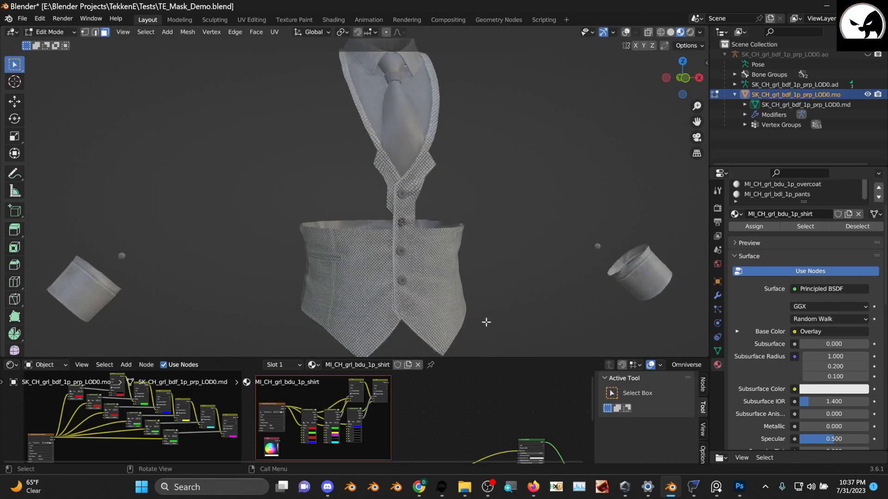
mouse_move(487, 496)
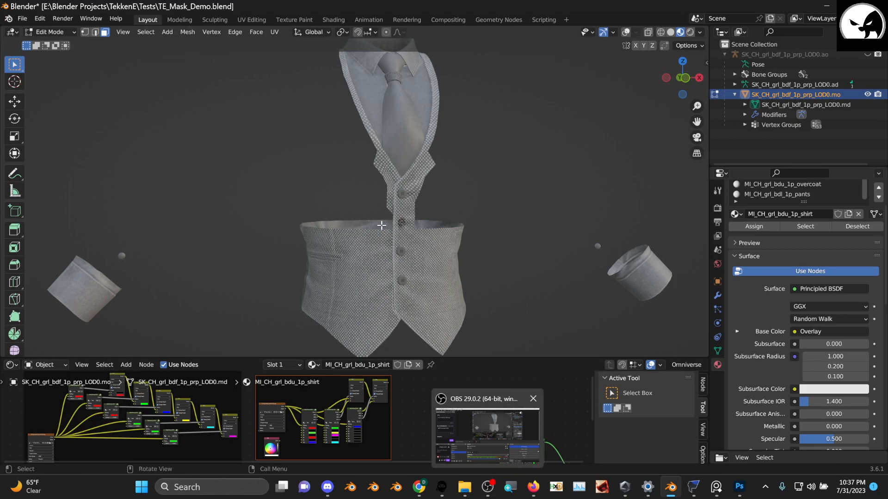
scroll(402, 205, down, 3)
scroll(409, 200, up, 3)
middle_drag(409, 200, 425, 240)
scroll(446, 226, down, 3)
scroll(435, 242, up, 3)
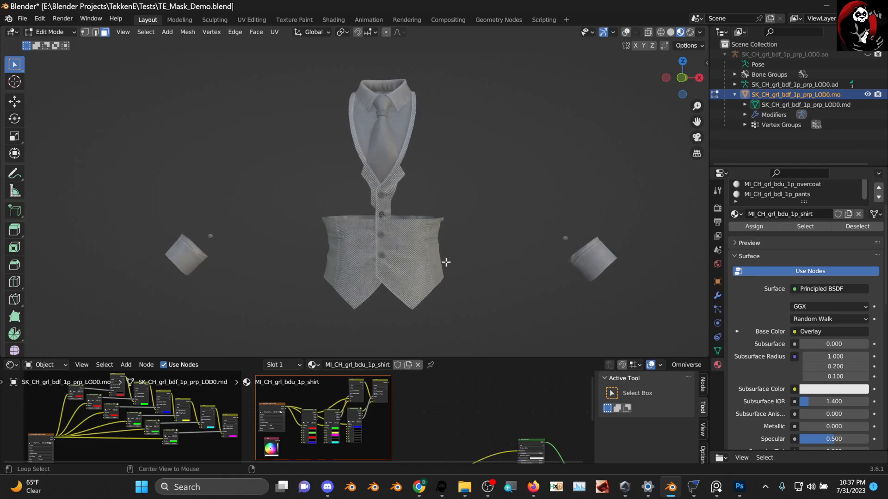
- Reveal all the hidden faces of the outfit mesh
key(alt+h)
scroll(465, 220, up, 3)
scroll(462, 226, down, 3)
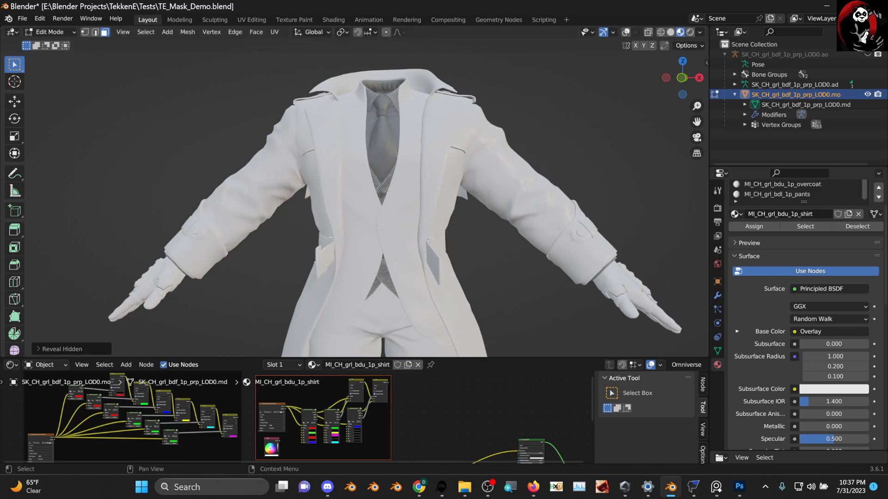
click(734, 94)
click(733, 94)
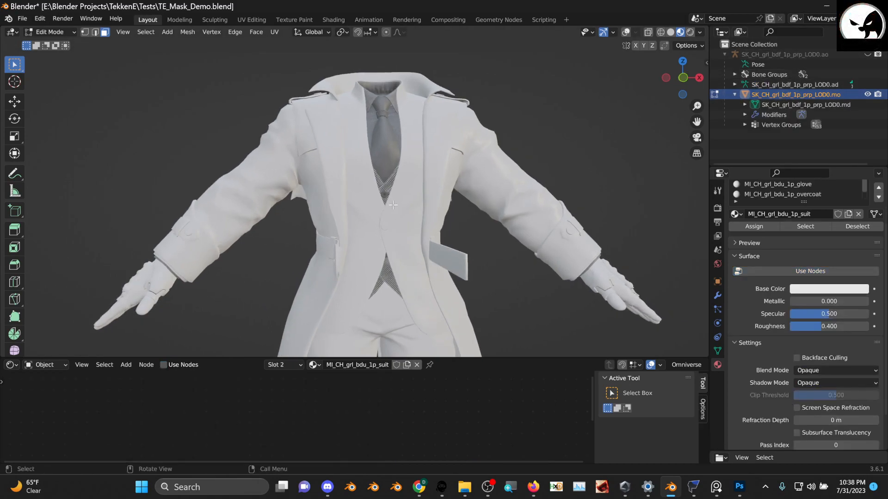
scroll(393, 205, up, 3)
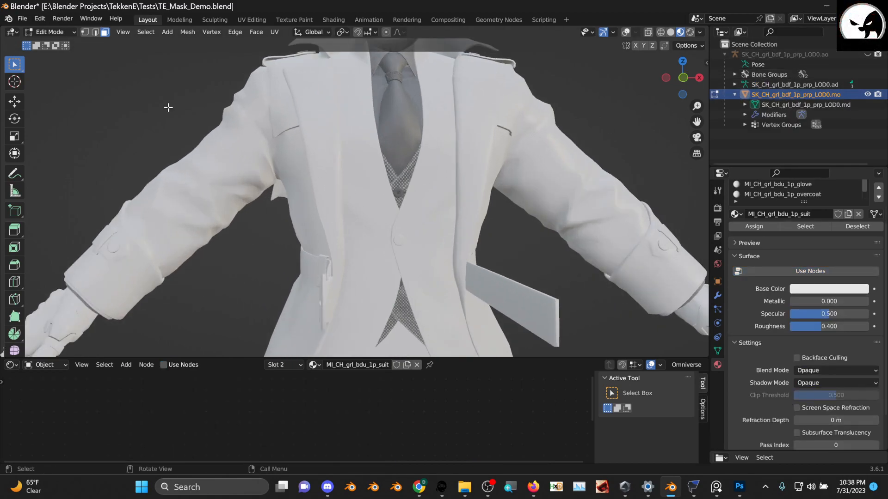
- Switch the outfit mesh to Object Mode and turn on the viewport overlays
click(41, 32)
click(46, 42)
scroll(361, 143, down, 3)
mouse_move(361, 142)
middle_down()
mouse_move(357, 165)
mouse_move(367, 153)
mouse_move(376, 167)
mouse_move(367, 155)
middle_up()
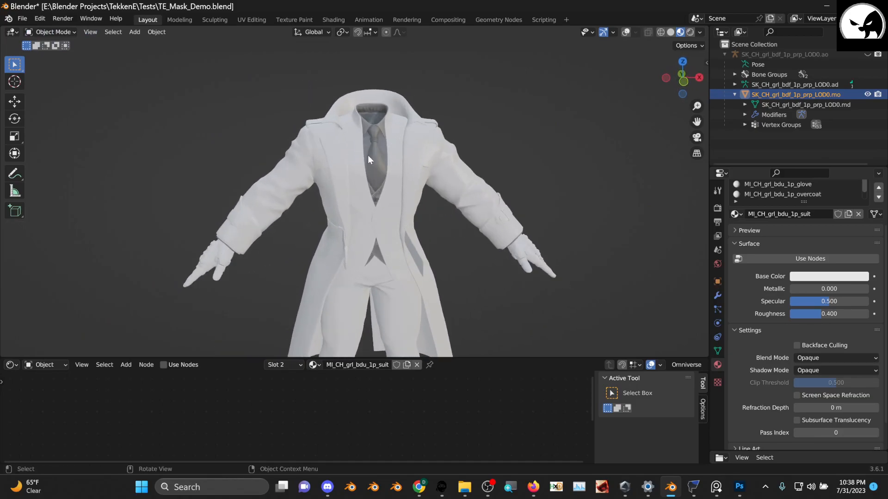
click(625, 33)
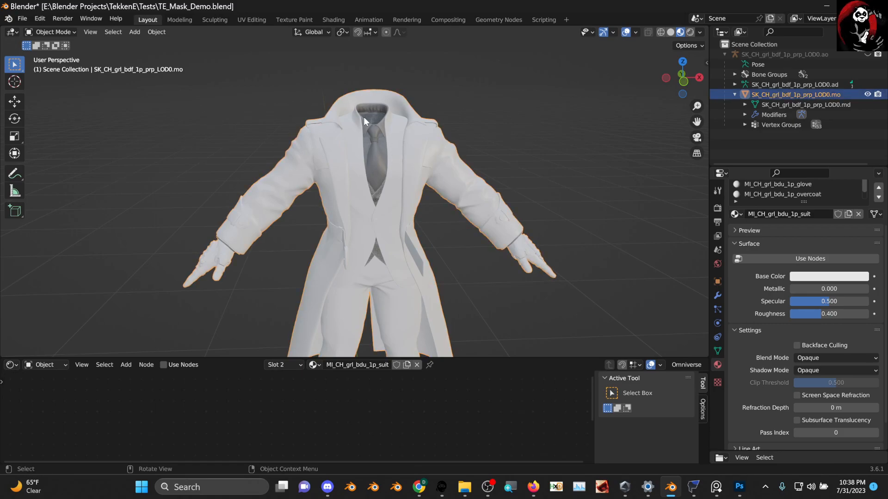
middle_drag(364, 117, 374, 115)
- Return the outfit mesh to Edit Mode and select all faces assigned to the MI_CH_grl_bdu_1p_shirt material
click(50, 32)
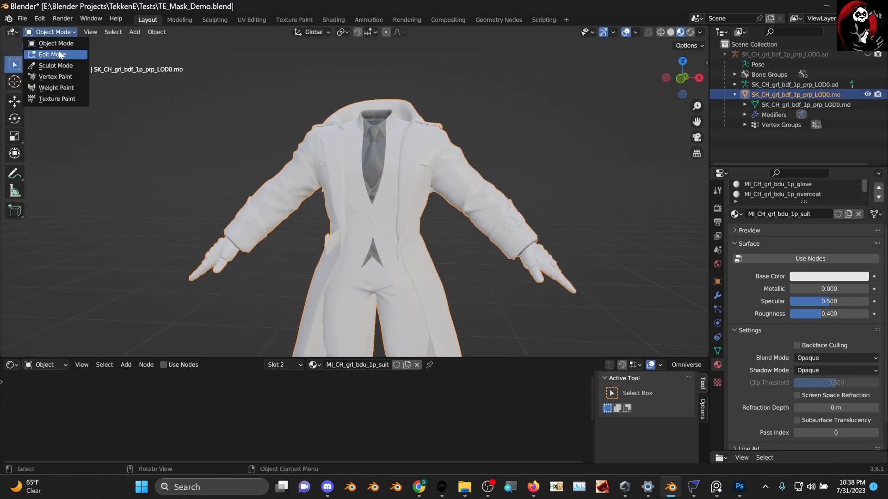
click(59, 55)
middle_drag(204, 99, 396, 152)
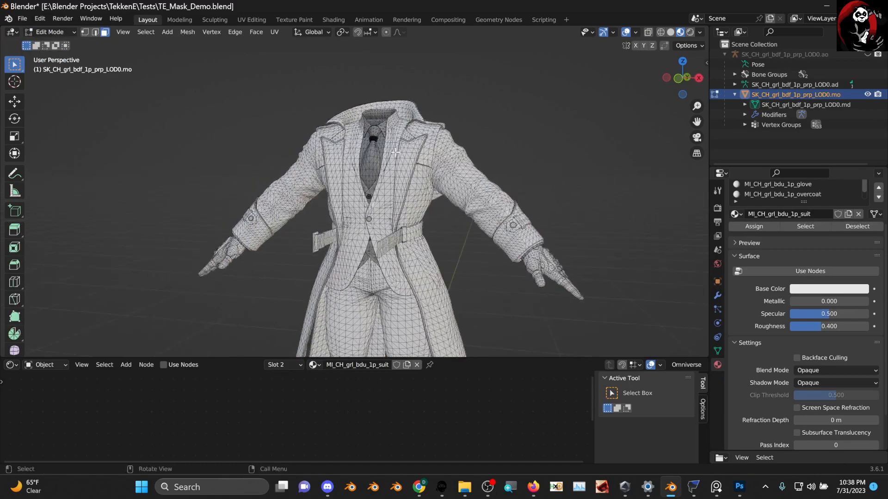
click(371, 165)
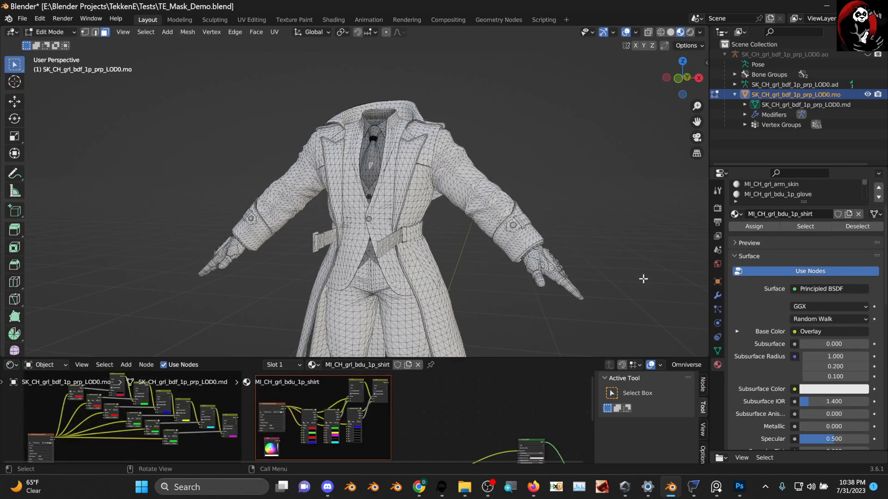
click(797, 226)
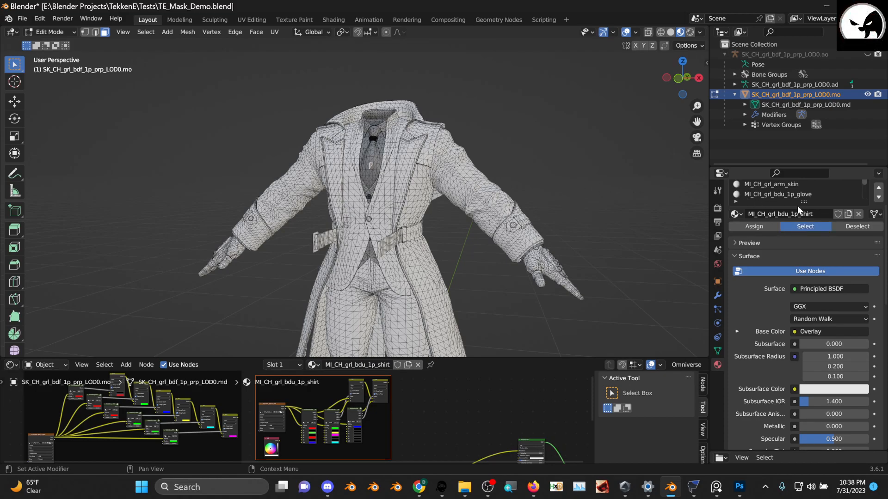
scroll(797, 206, up, 1)
scroll(380, 174, up, 2)
middle_drag(380, 174, 400, 174)
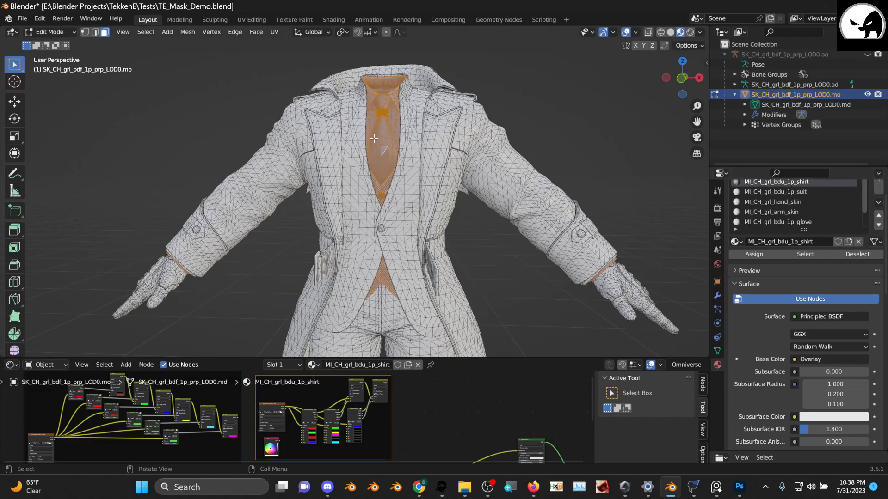
- Isolate the shirt faces by inverting the selection and hiding the rest of the outfit
key(ctrl+i)
key(h)
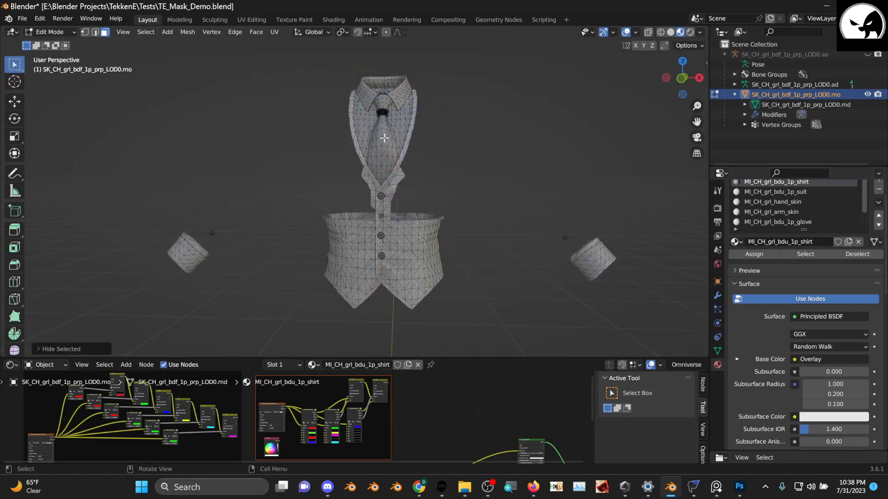
scroll(347, 155, up, 4)
middle_drag(347, 154, 381, 180)
scroll(350, 186, down, 6)
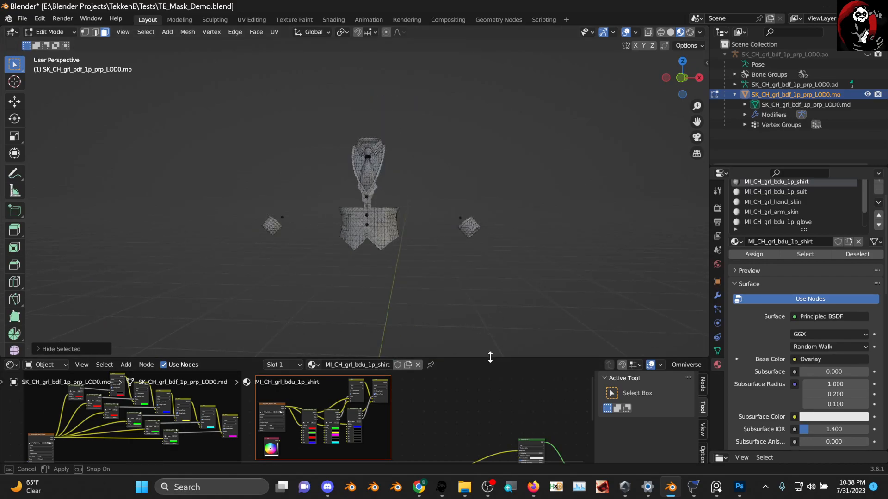
- Enlarge the shader editor and connect the T_CH_grl_bdu_1p_shirt_add_C.png Color output directly to the Principled BSDF's Base Color
drag(486, 356, 486, 143)
middle_drag(446, 315, 405, 233)
scroll(391, 300, up, 9)
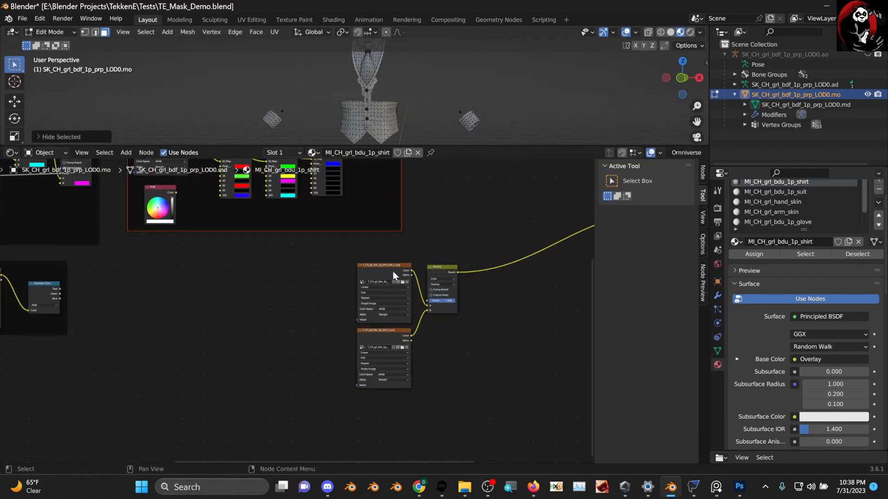
middle_drag(392, 271, 245, 286)
scroll(294, 286, up, 1)
scroll(284, 293, up, 3)
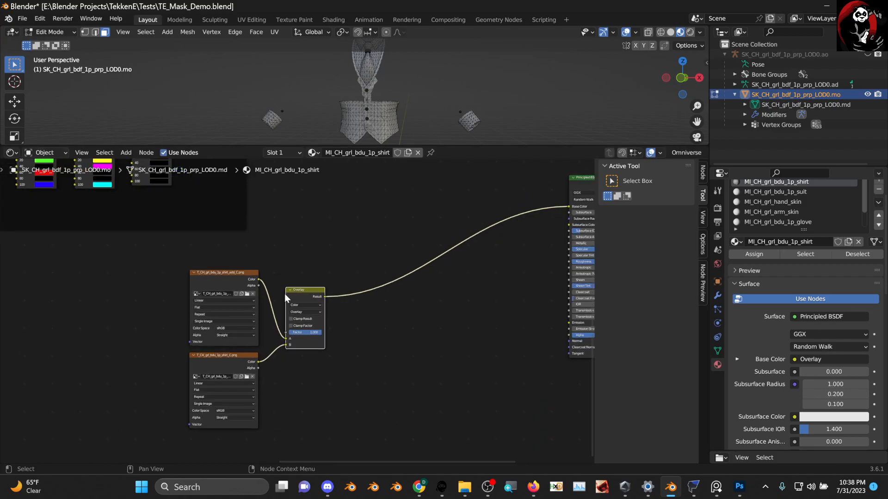
middle_drag(359, 284, 219, 329)
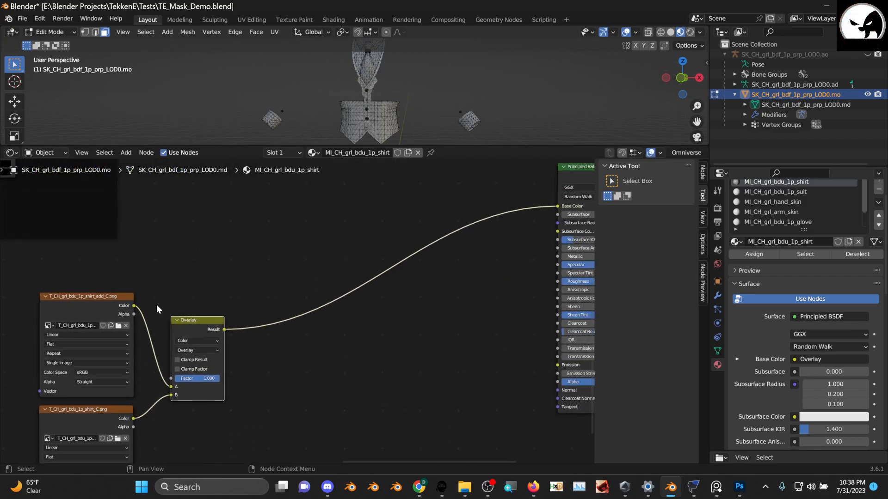
drag(133, 305, 556, 206)
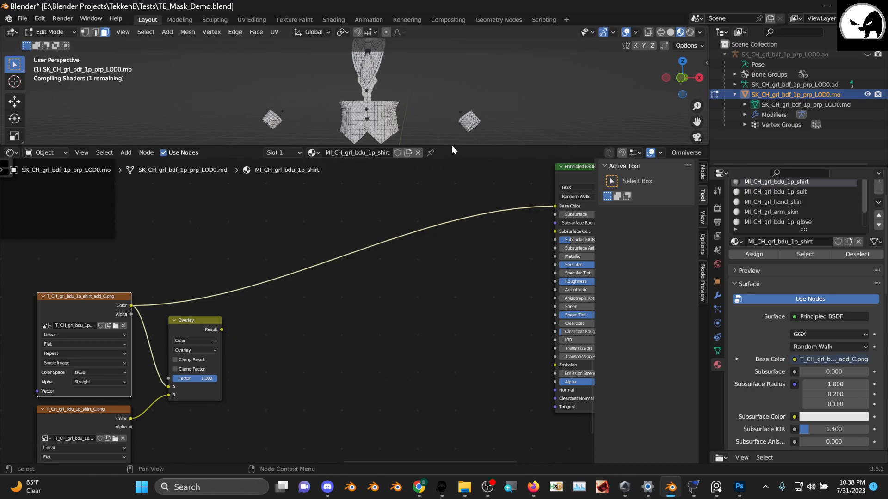
- Enlarge the 3D viewport and examine the Overlay node with its two shirt textures
drag(456, 147, 425, 269)
scroll(300, 385, up, 2)
middle_drag(301, 385, 379, 320)
scroll(349, 345, down, 3)
middle_drag(348, 347, 382, 352)
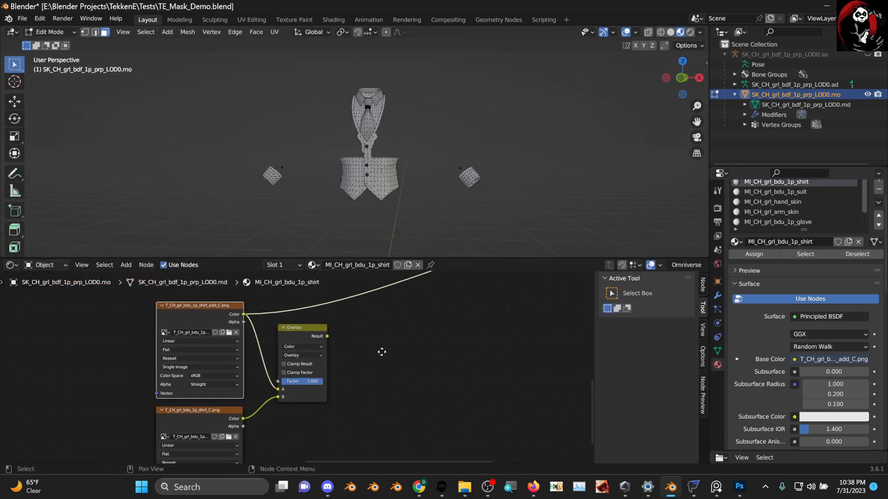
scroll(365, 361, up, 6)
drag(302, 307, 312, 306)
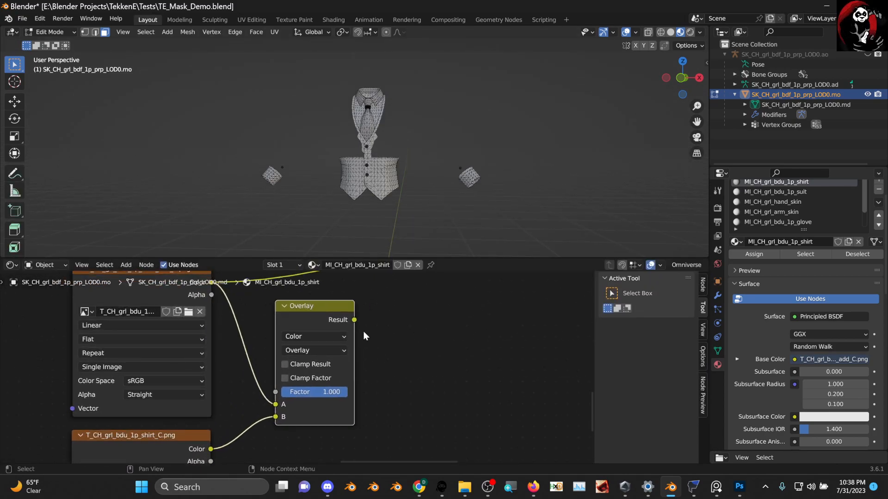
middle_drag(372, 329, 255, 379)
scroll(352, 361, down, 3)
middle_drag(458, 324, 550, 267)
scroll(383, 337, up, 6)
middle_drag(420, 317, 468, 345)
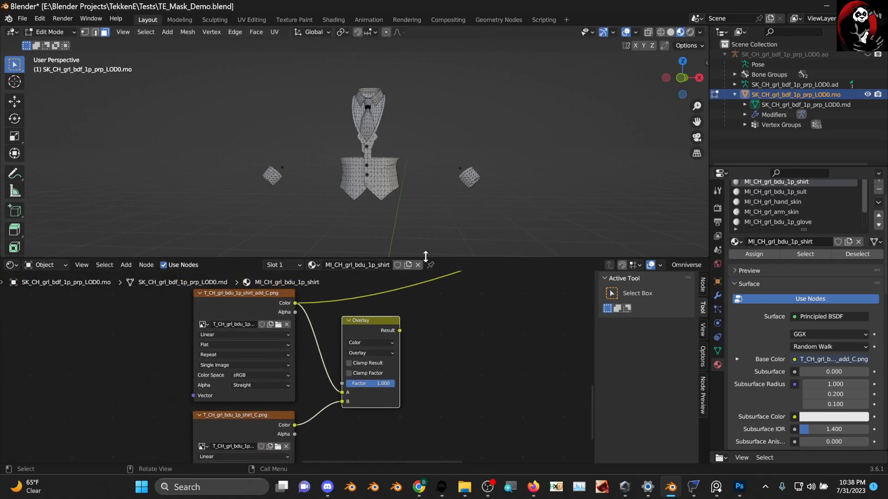
- Expand the shader editor over the 3D viewport and look through the Overlay node's blend modes without changing it
drag(425, 257, 421, 39)
scroll(429, 165, up, 2)
middle_drag(429, 165, 351, 184)
mouse_move(308, 223)
mouse_down()
mouse_move(319, 226)
mouse_move(308, 218)
mouse_up()
scroll(363, 251, up, 2)
click(326, 256)
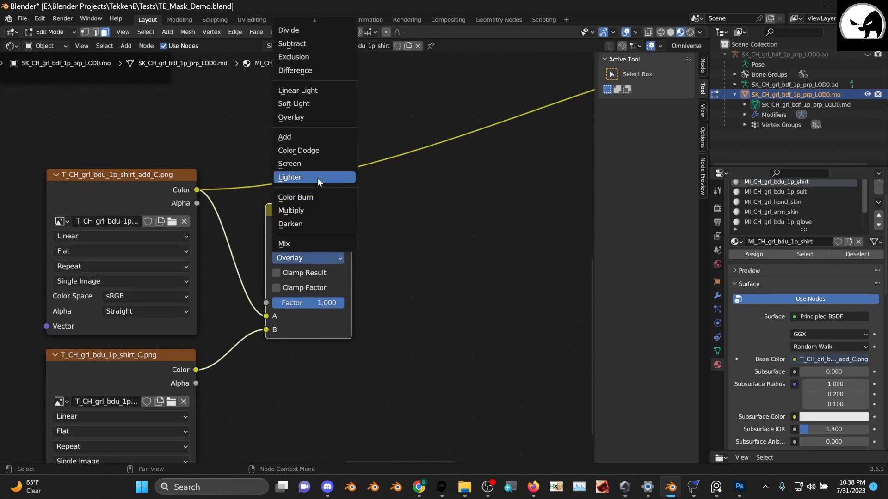
middle_drag(394, 287, 402, 257)
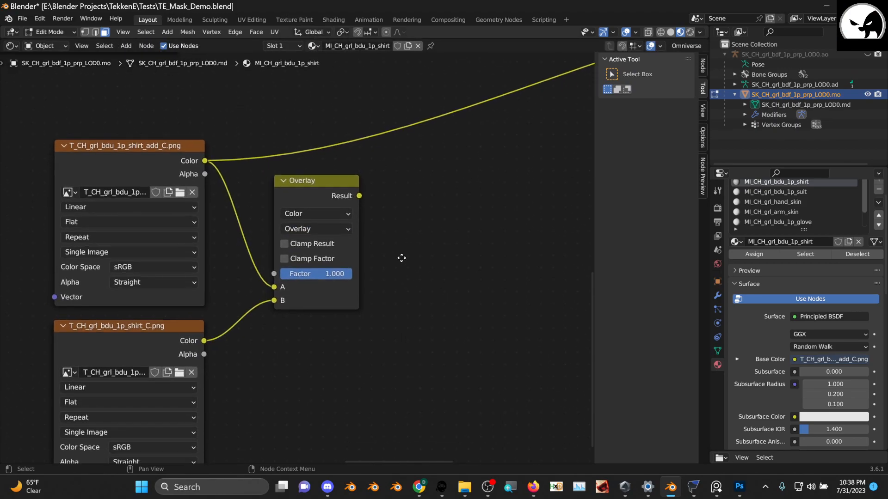
- Examine the shirt_add_C and shirt_C image texture nodes and their links to the Overlay node's A and B inputs
middle_drag(256, 282, 224, 291)
scroll(242, 288, down, 3)
middle_drag(317, 245, 261, 279)
middle_drag(252, 323, 348, 260)
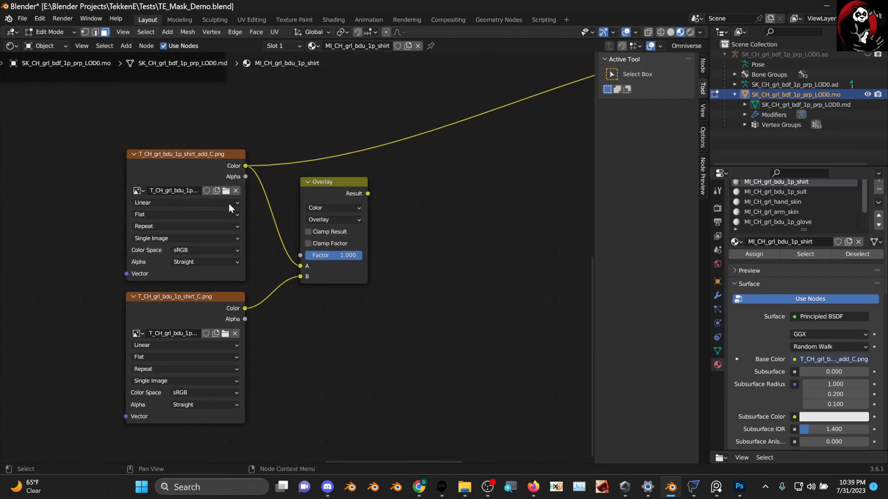
scroll(207, 273, up, 1)
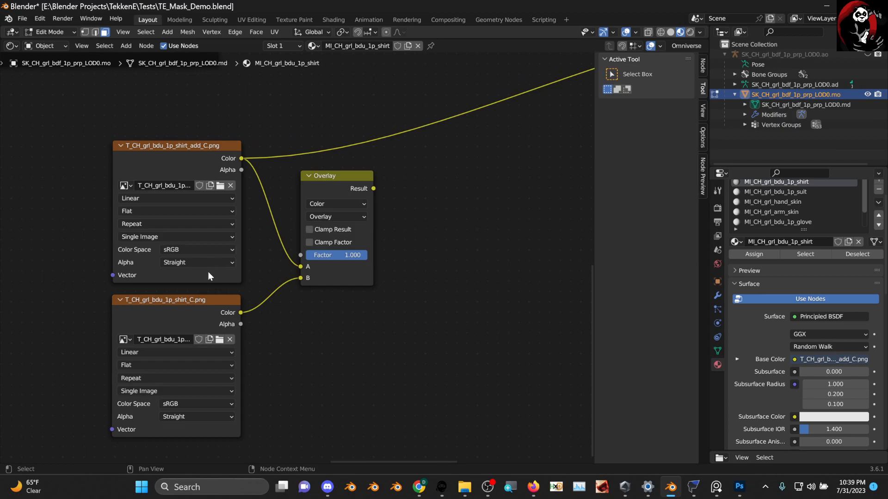
middle_drag(208, 272, 240, 259)
scroll(223, 291, up, 1)
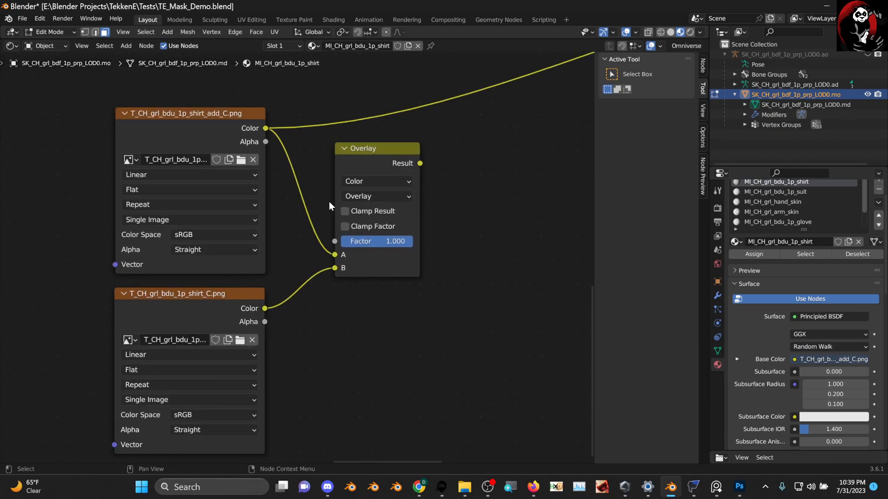
- Reconnect the Overlay node's Result to the Principled BSDF's Base Color and enlarge the 3D viewport again
middle_drag(329, 202, 260, 250)
scroll(292, 239, down, 4)
middle_drag(342, 205, 253, 291)
scroll(277, 252, down, 3)
scroll(280, 289, up, 2)
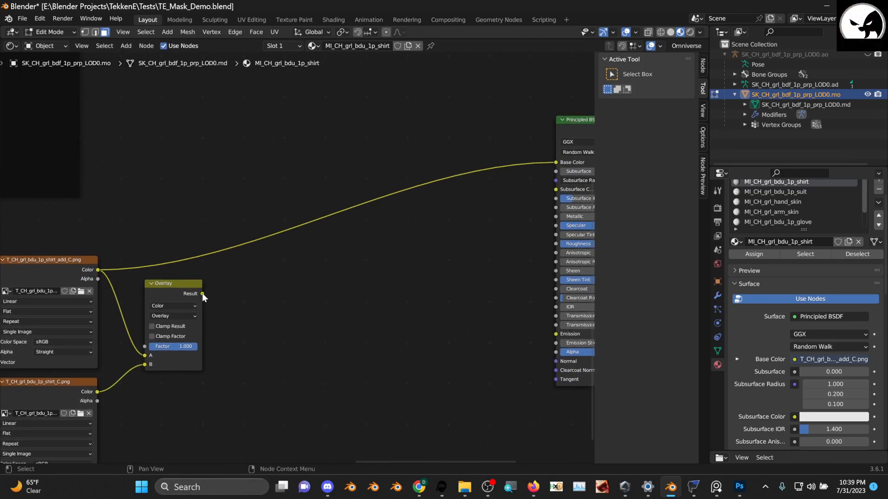
drag(202, 293, 341, 276)
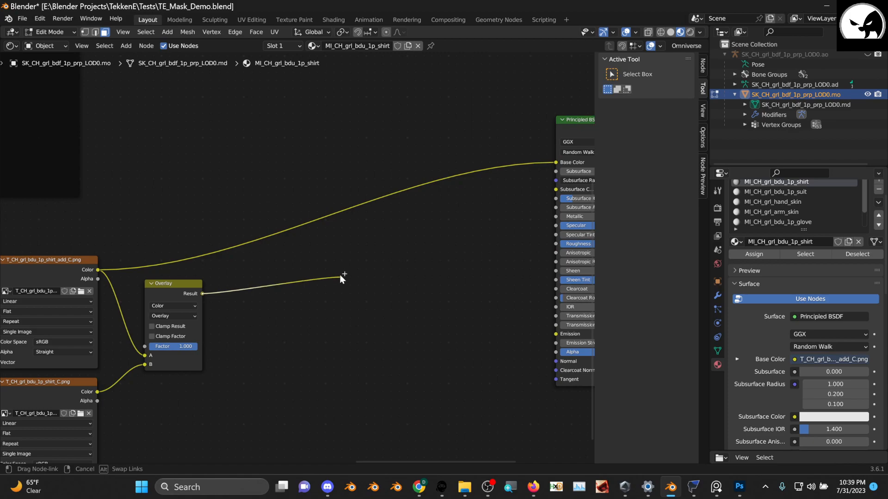
drag(532, 181, 561, 163)
scroll(418, 111, down, 2)
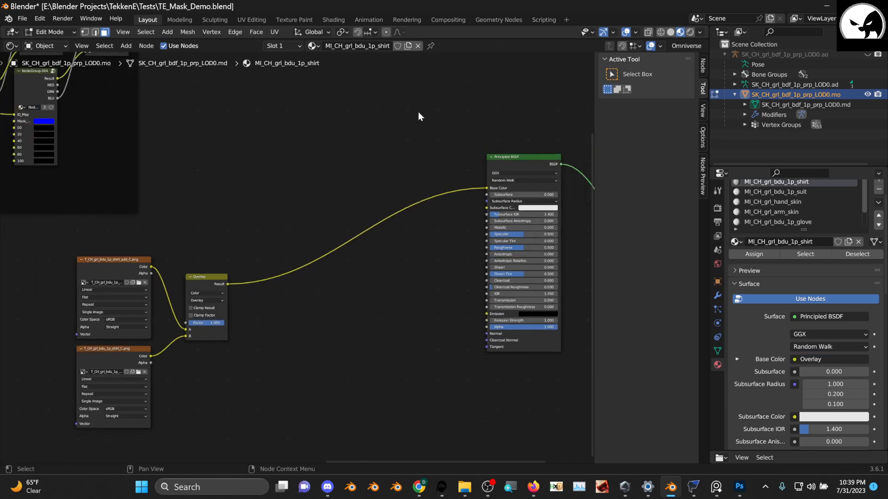
drag(458, 40, 425, 250)
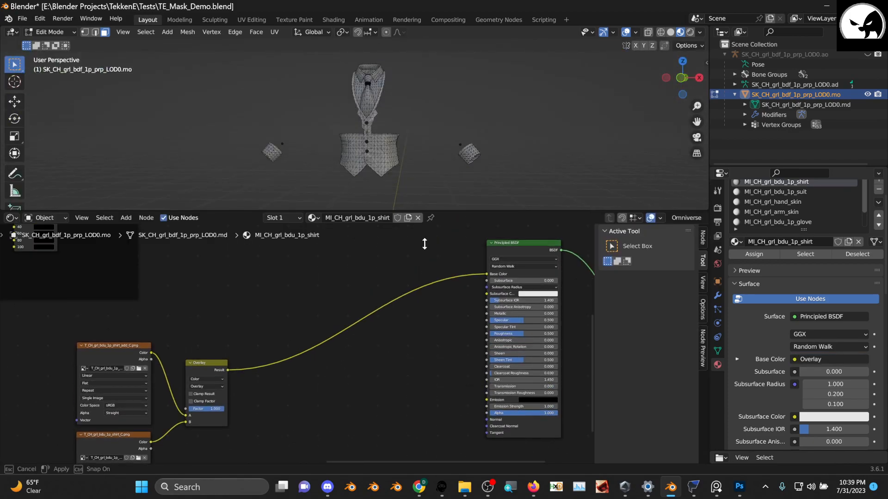
mouse_move(258, 306)
mouse_down()
mouse_move(259, 291)
mouse_move(250, 301)
mouse_up()
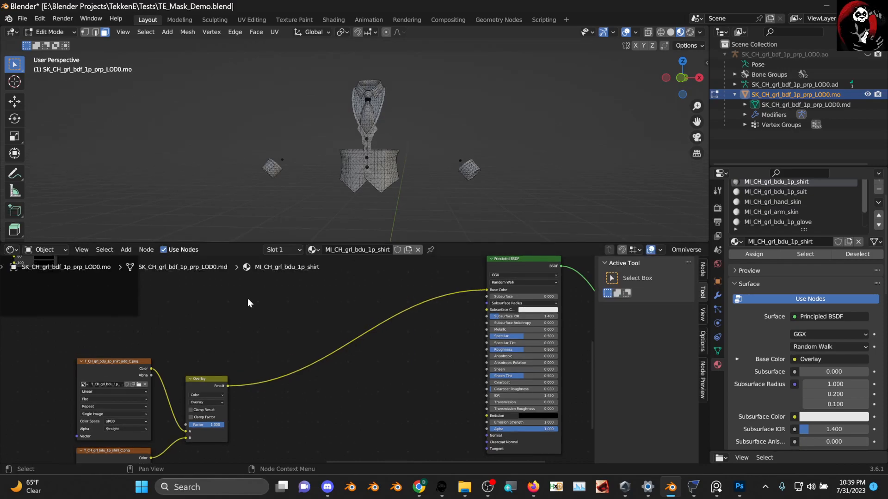
- Enlarge the shader editor and examine the framed mask node groups placed before the Overlay setup
middle_drag(282, 310, 405, 388)
scroll(270, 317, down, 4)
scroll(259, 364, down, 7)
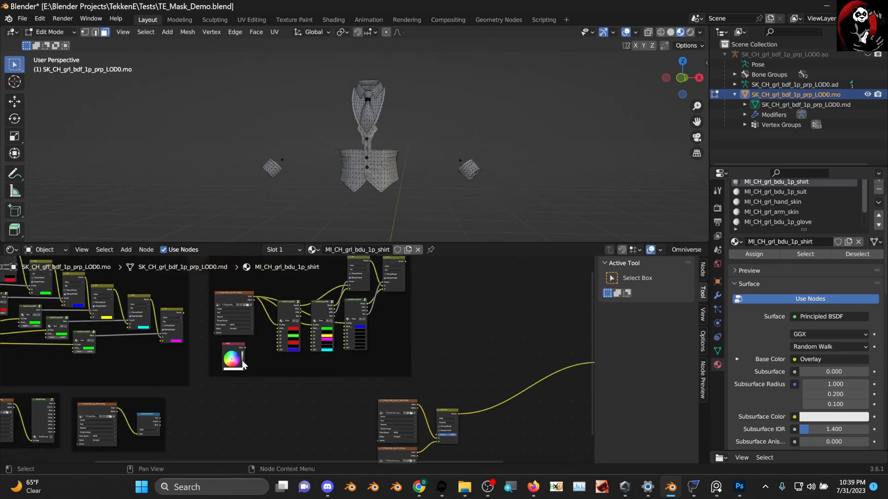
middle_drag(250, 364, 387, 365)
scroll(387, 366, up, 5)
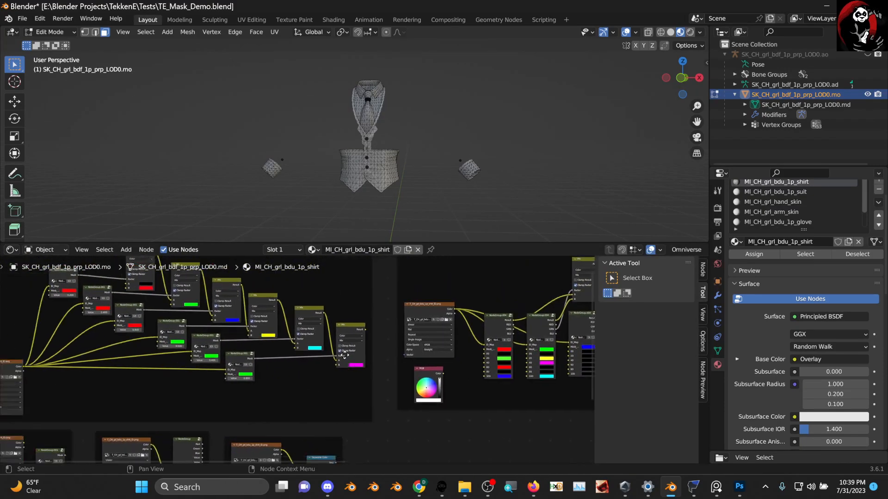
drag(433, 243, 430, 147)
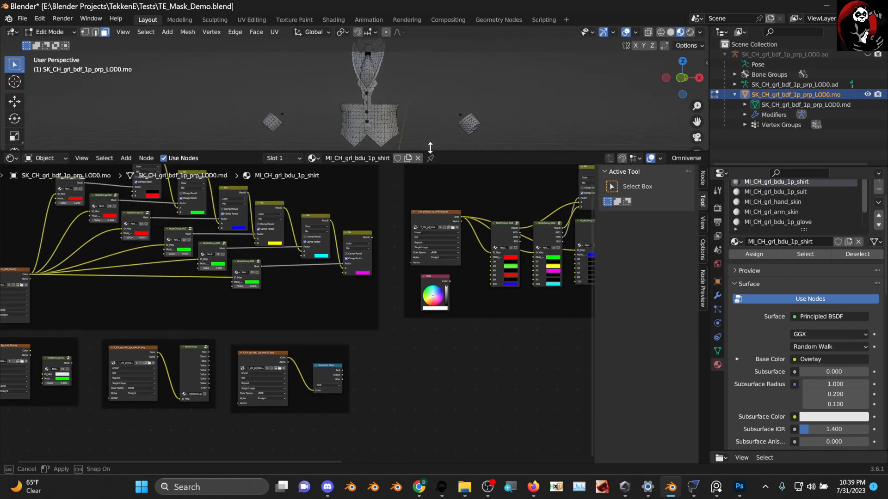
middle_drag(351, 389, 177, 412)
scroll(373, 114, up, 2)
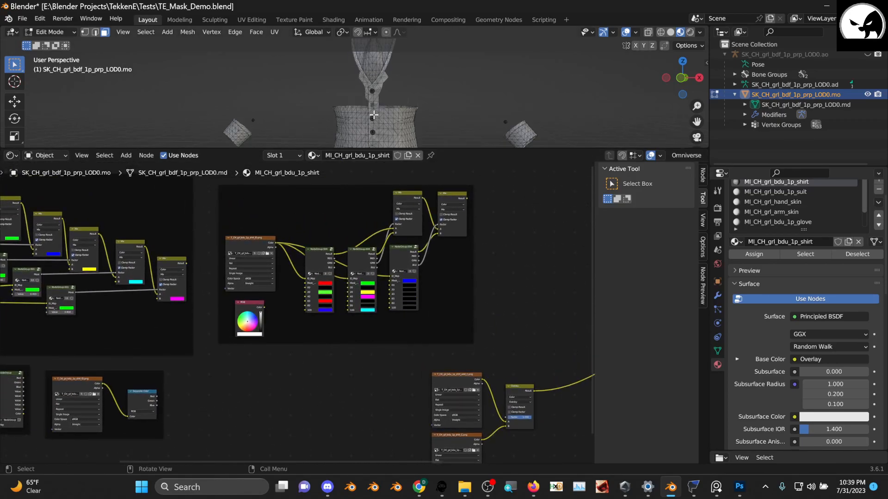
- Display T_CH_grl_bdu_1p_shirt_ID.png in the Image Editor to inspect its color regions, and return the area to the Shader Editor
click(14, 156)
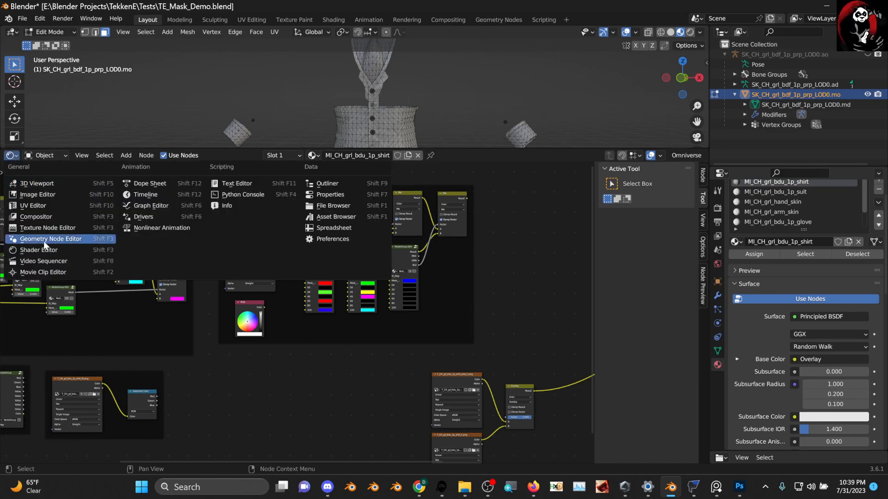
click(69, 195)
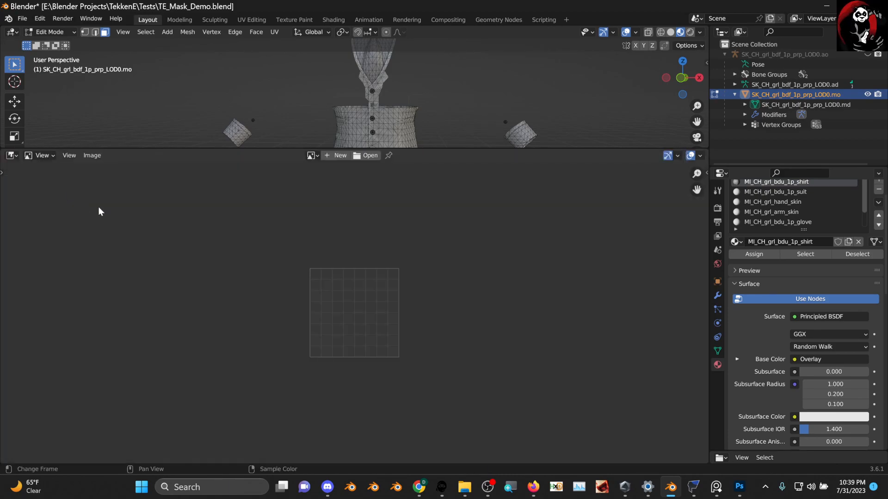
click(310, 155)
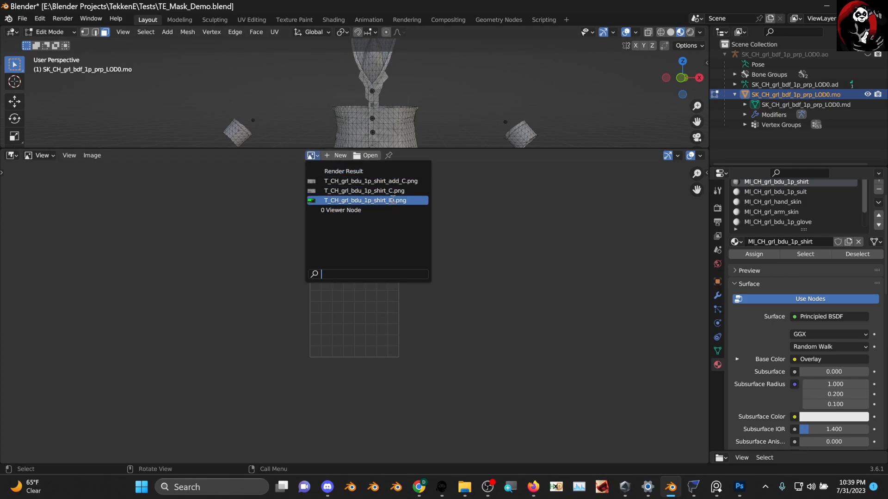
click(392, 200)
scroll(389, 282, down, 3)
scroll(389, 282, up, 1)
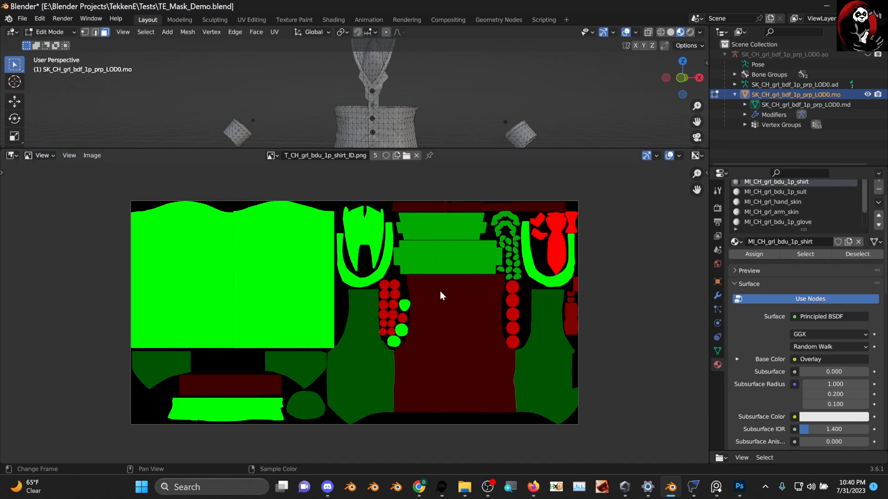
click(11, 156)
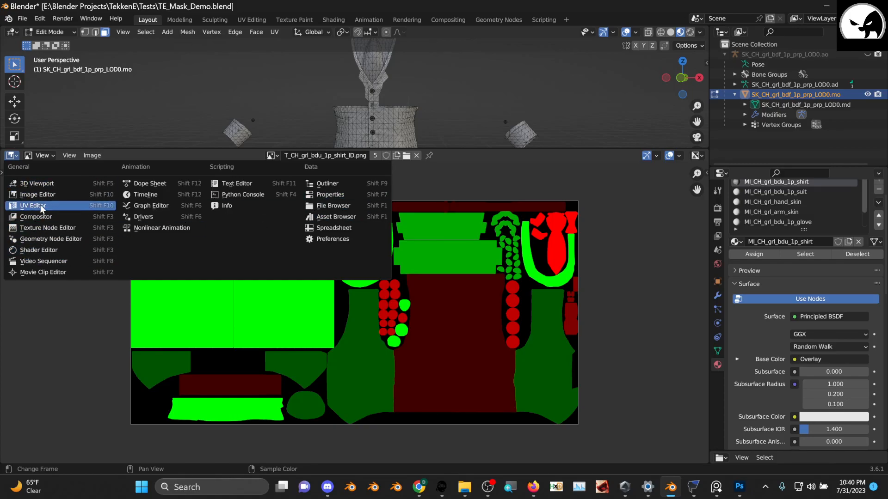
click(42, 250)
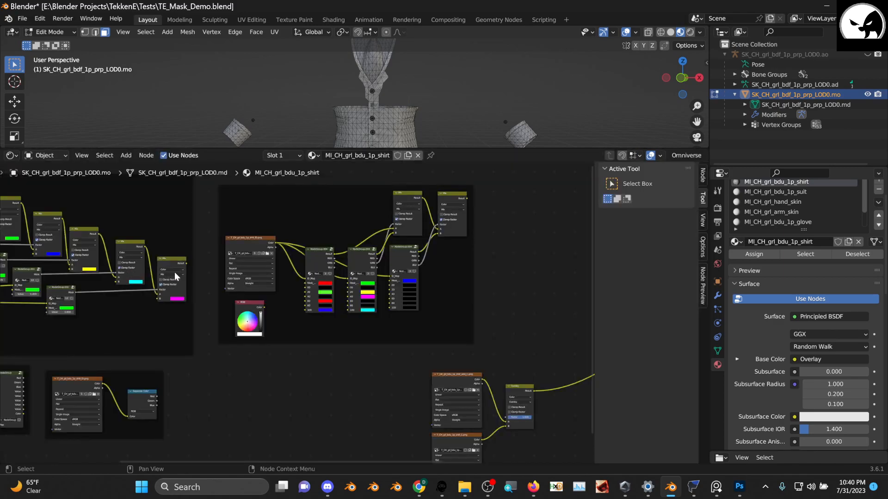
- Move the frame holding the shirt_ID texture and Separate Color nodes to just above the Overlay setup
middle_drag(350, 322, 399, 289)
scroll(300, 347, up, 4)
middle_drag(307, 363, 452, 325)
scroll(385, 353, up, 7)
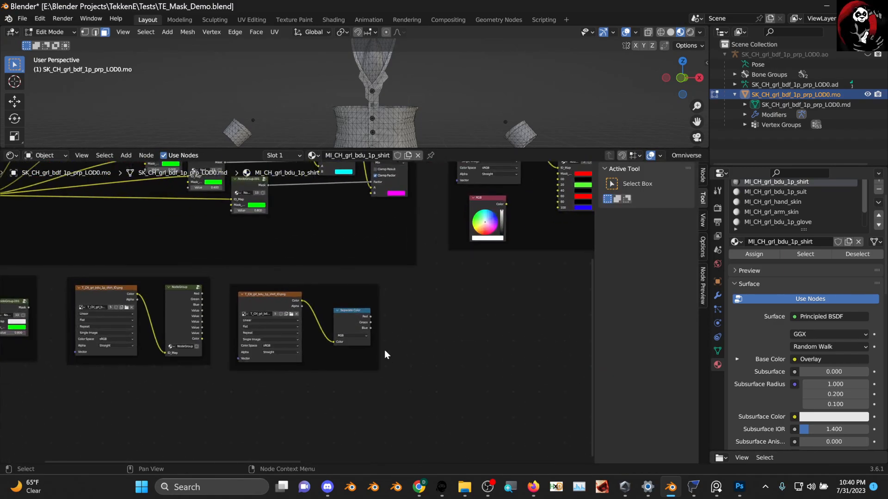
scroll(330, 290, up, 1)
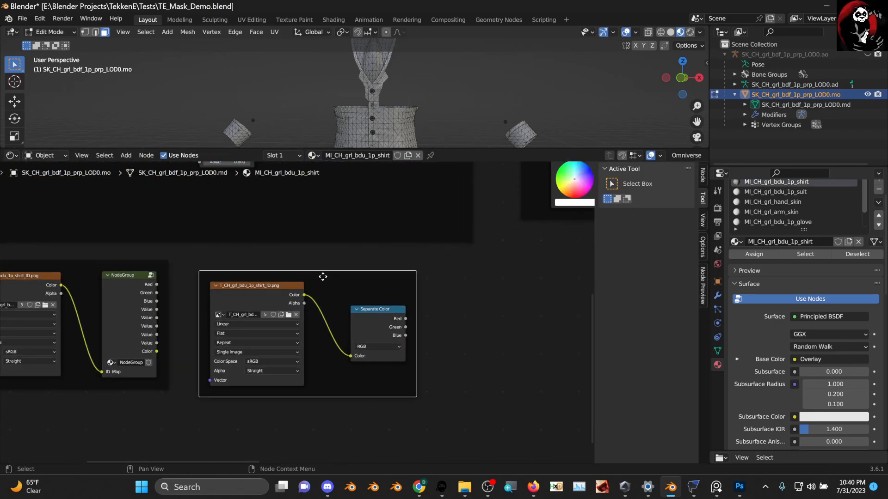
drag(323, 277, 533, 299)
middle_drag(539, 281, 140, 277)
drag(174, 298, 406, 293)
middle_drag(385, 276, 95, 296)
drag(109, 307, 519, 140)
middle_drag(468, 170, 326, 231)
scroll(249, 245, down, 1)
scroll(283, 236, down, 5)
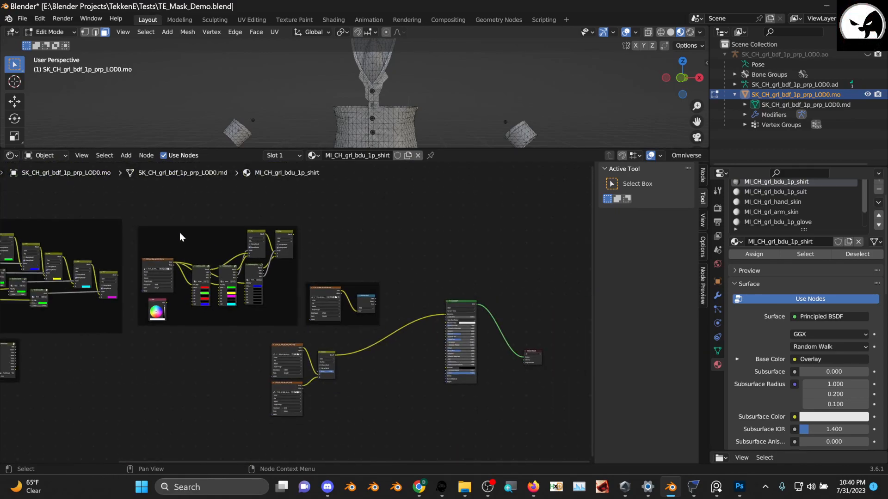
- Move the frame with the RGB node and colored mask groups away from the Overlay setup, above the larger mask frame
middle_drag(180, 237, 280, 266)
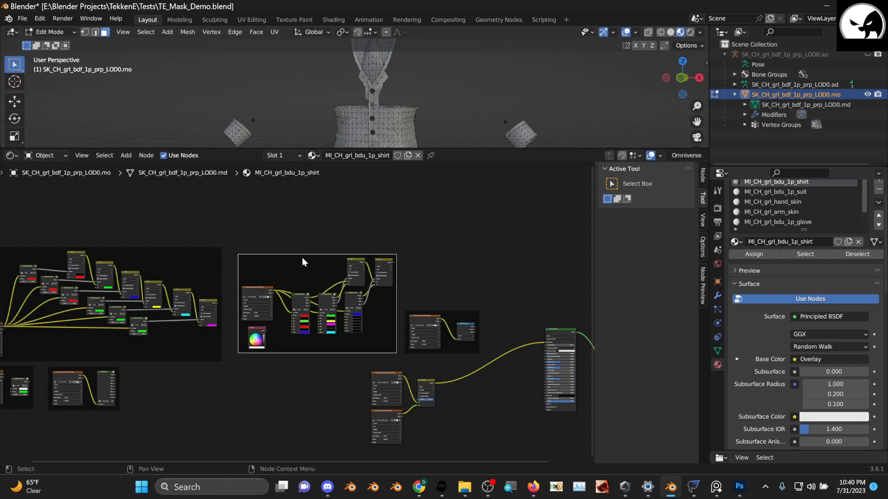
drag(302, 263, 218, 195)
drag(301, 256, 123, 223)
scroll(245, 280, down, 5)
middle_drag(281, 261, 178, 180)
scroll(329, 298, up, 3)
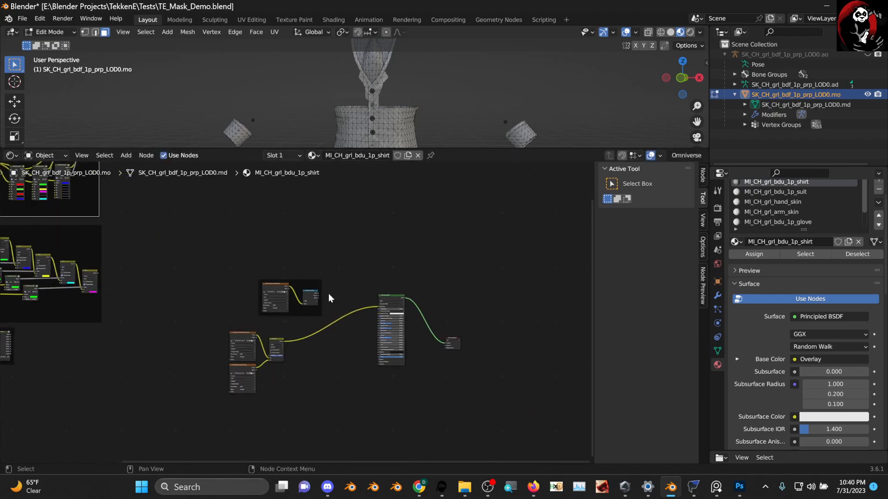
- Adjust the positions of the shirt_ID texture and Separate Color nodes and delete the Separate Color node
scroll(330, 294, up, 8)
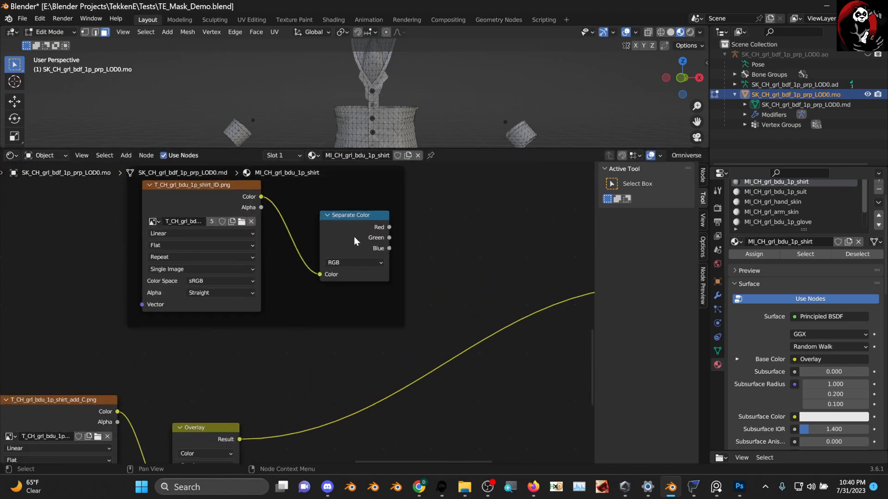
scroll(355, 237, up, 1)
middle_drag(347, 235, 327, 263)
drag(331, 243, 324, 235)
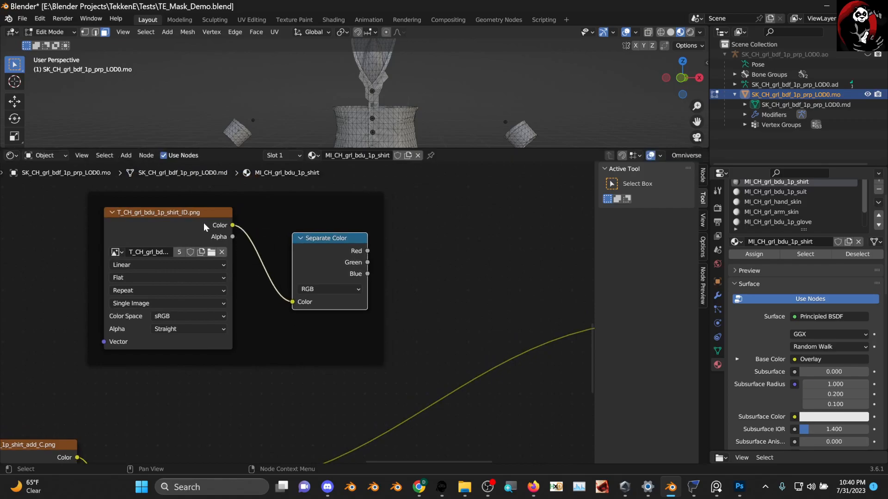
mouse_move(186, 219)
mouse_down()
mouse_move(205, 226)
mouse_move(180, 221)
mouse_up()
middle_drag(255, 251, 212, 224)
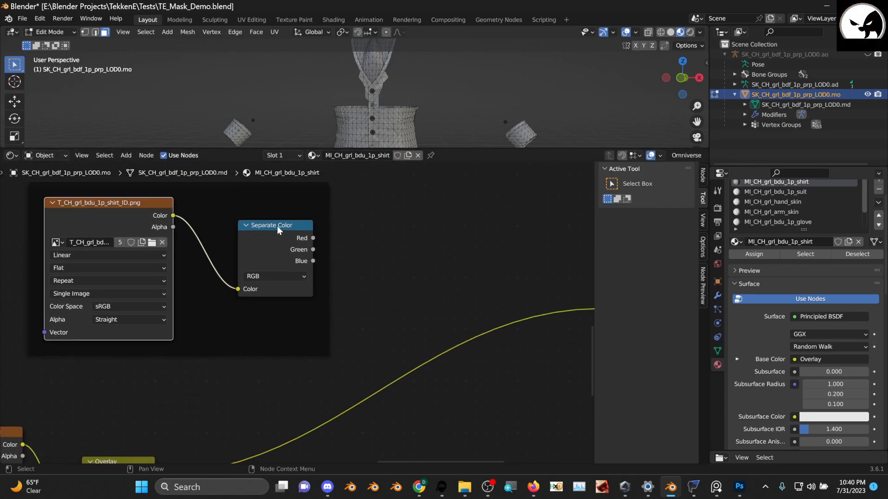
drag(277, 226, 257, 226)
scroll(250, 250, down, 3)
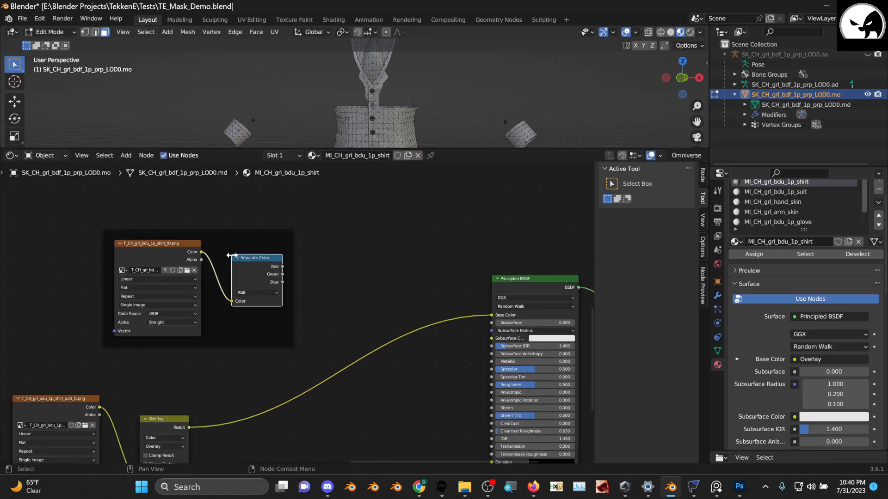
key(x)
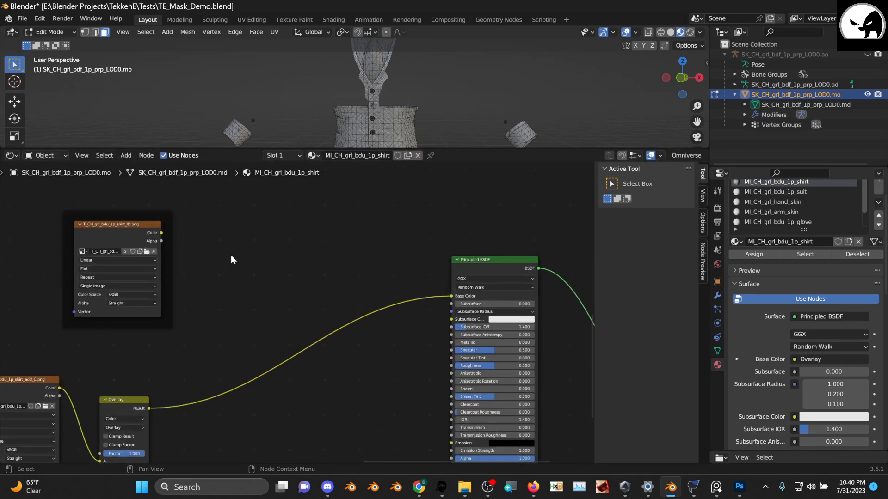
- Add a Separate Color node beside the shirt_ID texture and link the texture's Color output to its Color input
key(shift+a)
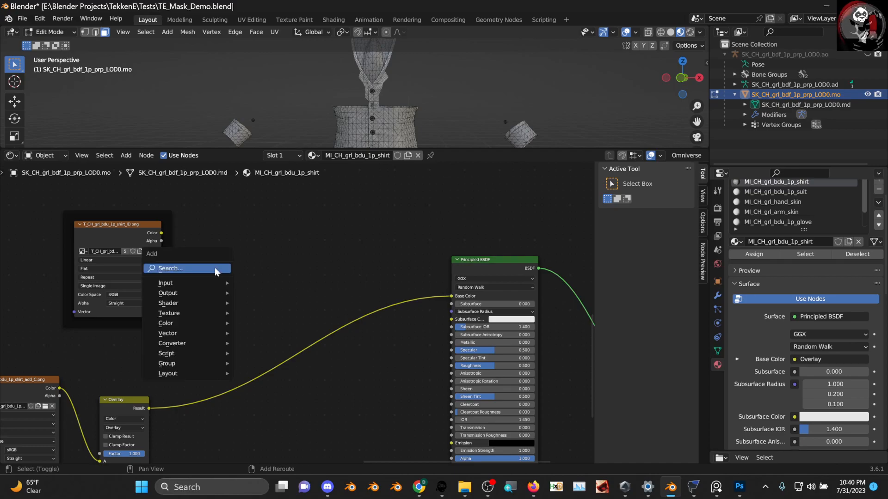
click(217, 271)
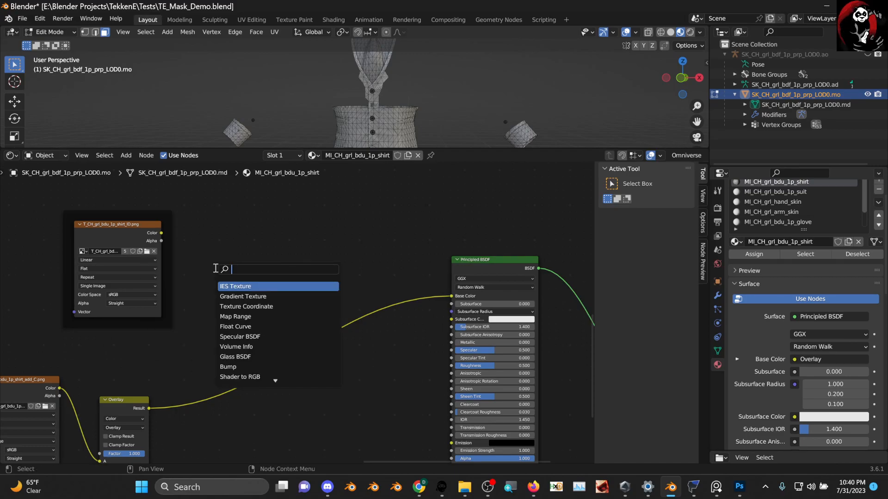
text(sepera)
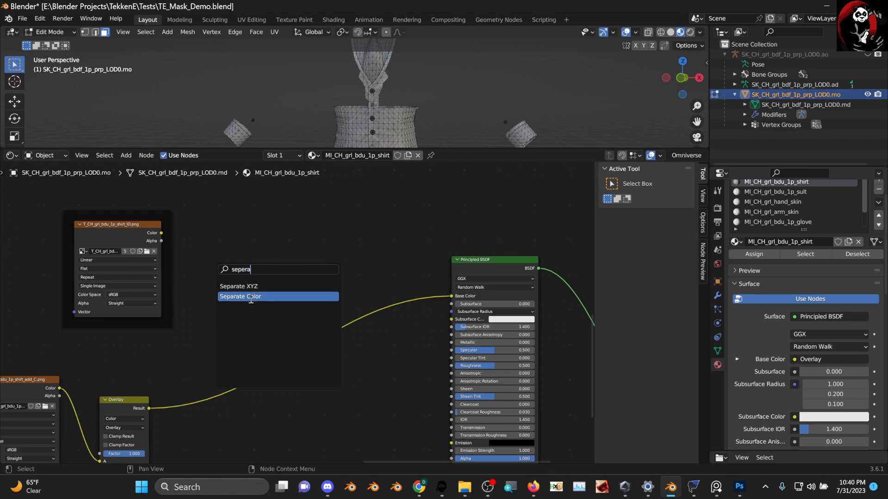
click(251, 296)
click(242, 288)
scroll(173, 182, up, 1)
middle_drag(161, 227, 216, 243)
drag(179, 228, 243, 299)
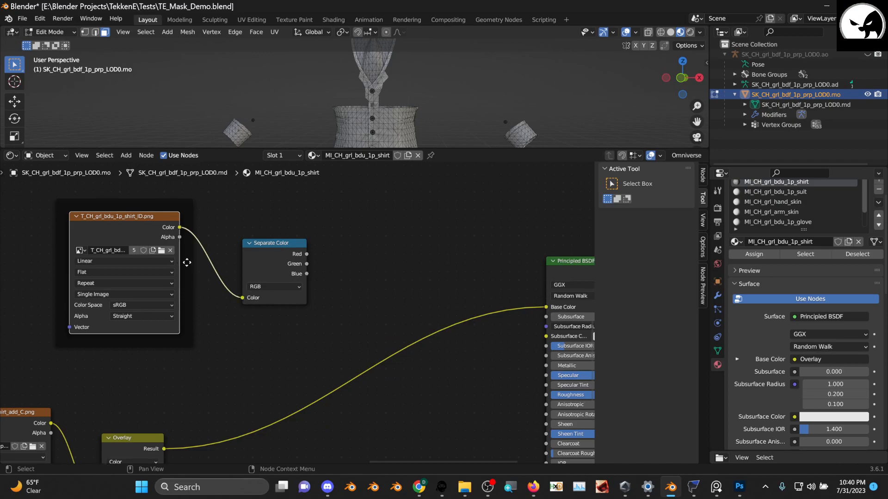
middle_drag(185, 258, 151, 279)
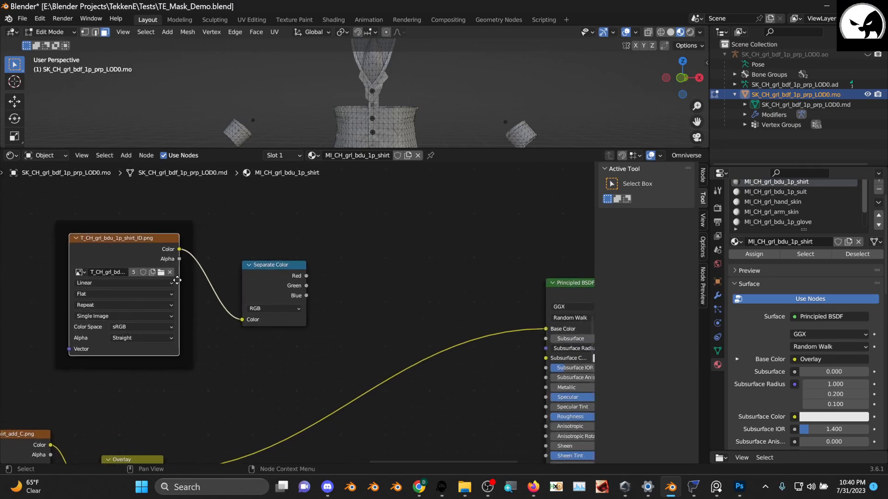
drag(285, 273, 254, 272)
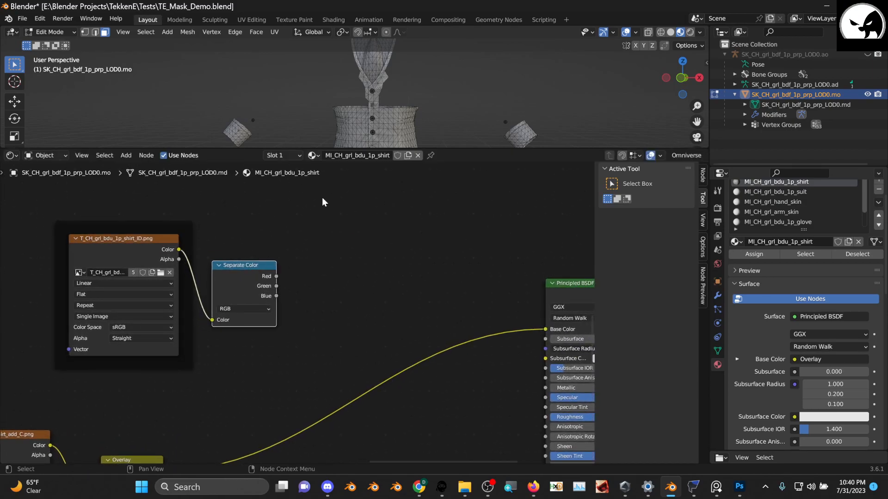
- Link Separate Color's Red output to the Principled BSDF's Base Color and inspect the shirt mesh in an enlarged 3D viewport
drag(391, 148, 355, 262)
middle_drag(367, 318, 272, 267)
middle_drag(205, 353, 196, 405)
drag(155, 338, 440, 386)
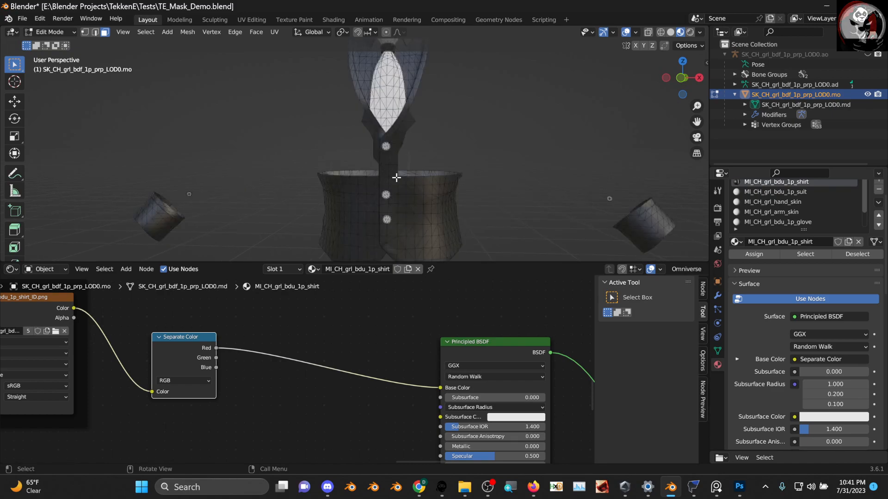
middle_drag(400, 178, 398, 156)
scroll(395, 143, up, 2)
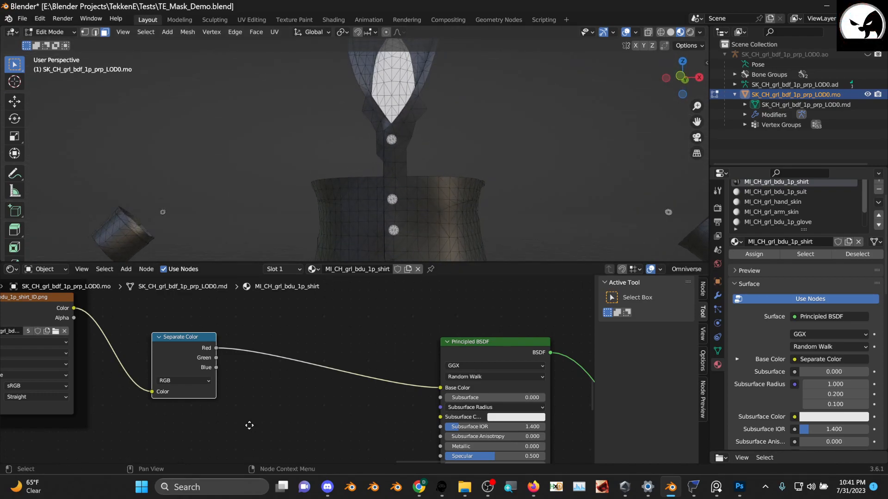
- Reposition the Separate Color node between the shirt_ID texture and the Principled BSDF
middle_drag(250, 426, 285, 415)
drag(221, 330, 212, 356)
scroll(271, 351, down, 3)
middle_drag(273, 358, 236, 339)
scroll(238, 351, up, 3)
drag(198, 347, 191, 340)
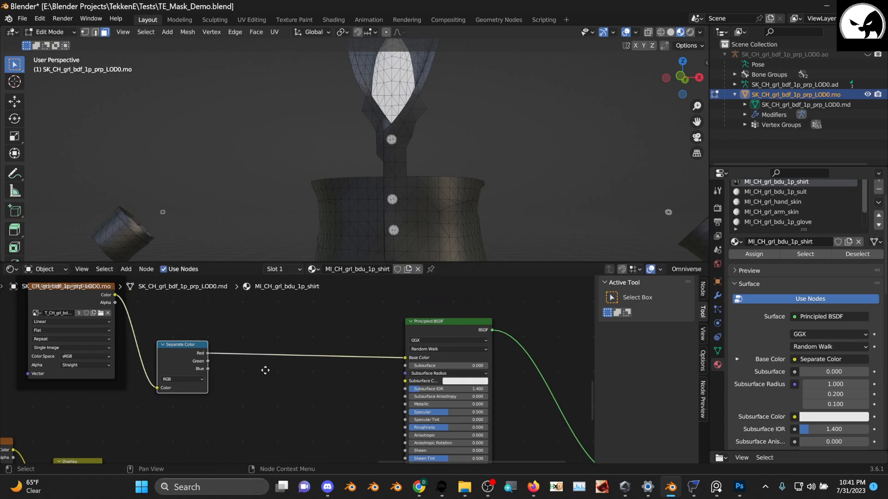
- Add a Mix Color node above the link between Separate Color and the Principled BSDF, and enlarge the shader editor
scroll(266, 388, down, 1)
key(shift+a)
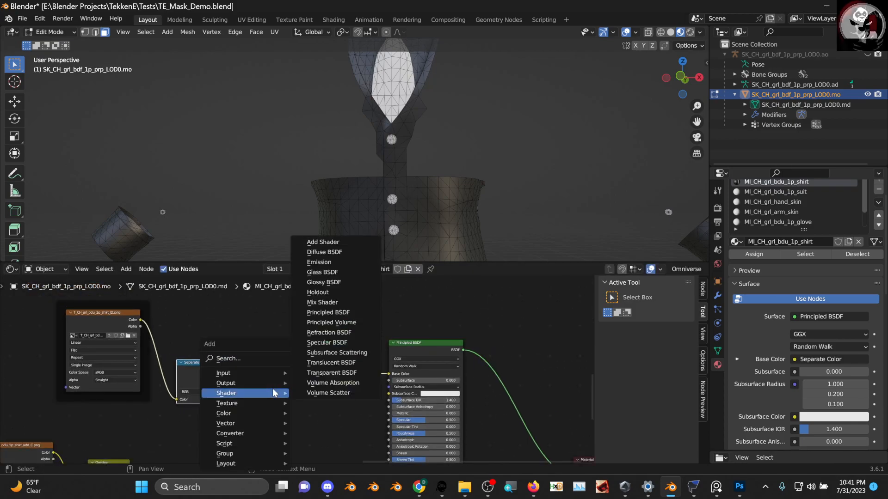
text(s)
text(i)
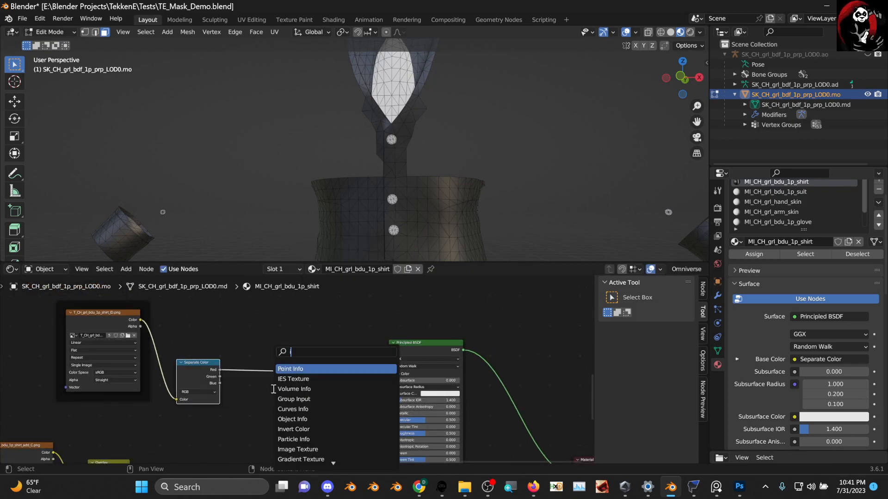
text(mix color)
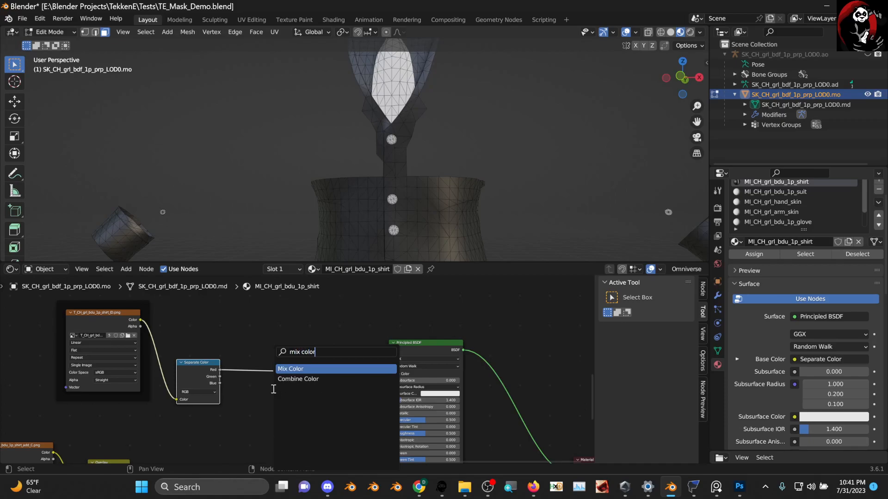
key(Return)
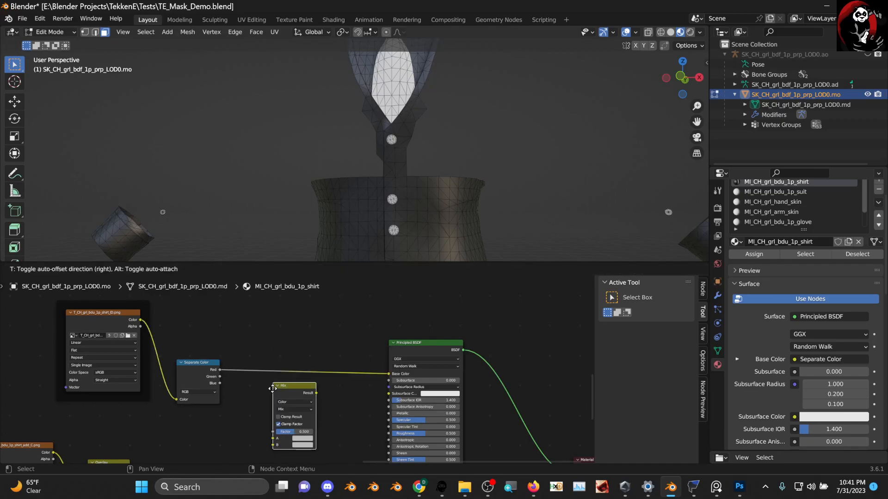
click(313, 329)
scroll(314, 326, up, 1)
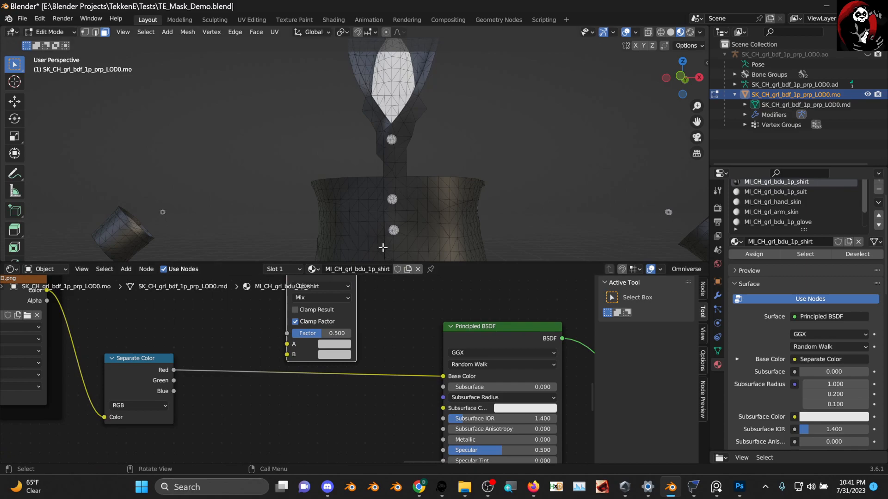
drag(390, 263, 390, 220)
middle_drag(213, 321, 286, 325)
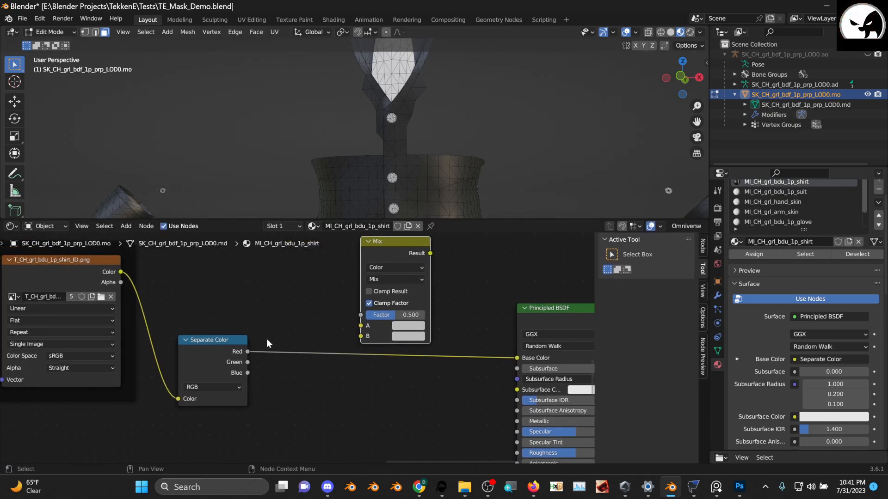
- Raise the Separate Color node slightly, link its Red output to the Mix node's Factor, and disconnect Red from the Principled BSDF's Base Color
drag(215, 338, 280, 301)
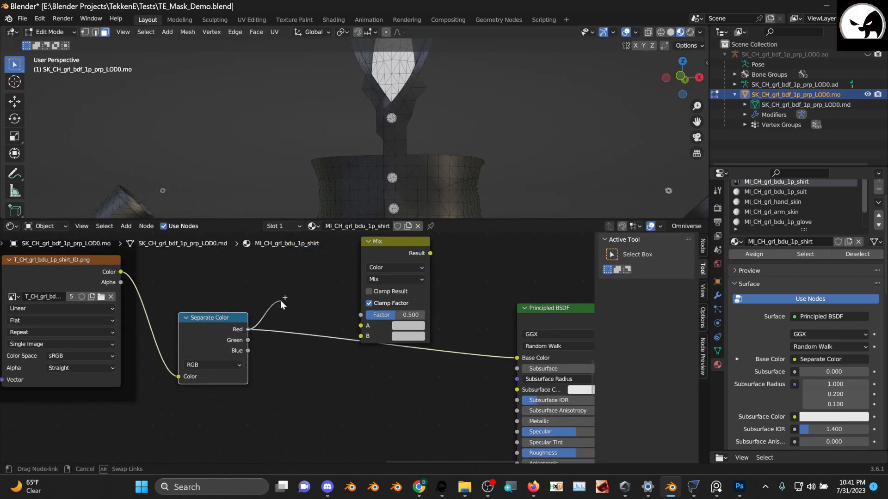
drag(363, 315, 362, 315)
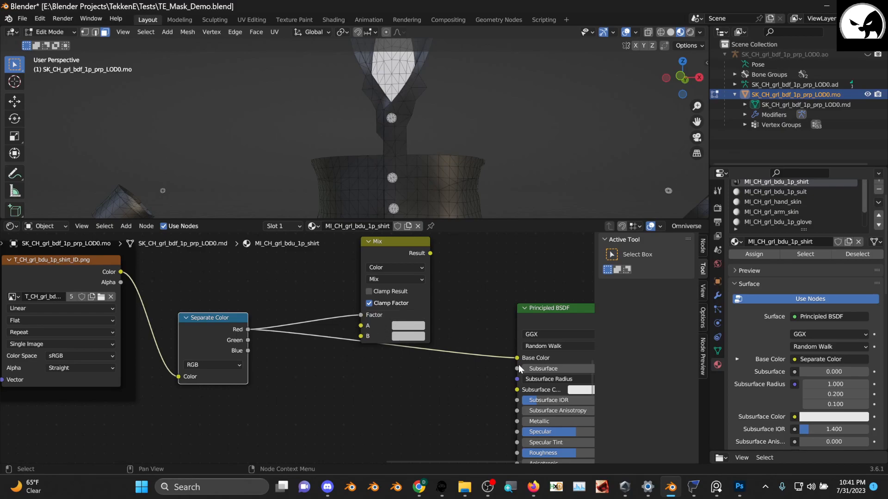
mouse_move(517, 360)
mouse_down()
mouse_move(487, 367)
mouse_move(385, 338)
mouse_up()
middle_drag(359, 319, 336, 337)
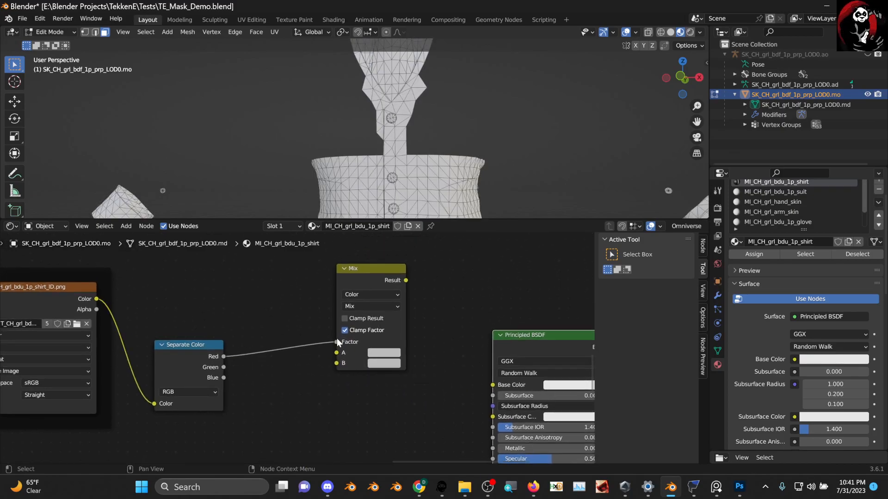
- Disconnect the Mix node's Factor, link its Result output to the Principled BSDF's Base Color, and reposition the Mix node closer to Separate Color
drag(381, 272, 367, 280)
middle_drag(344, 348, 308, 329)
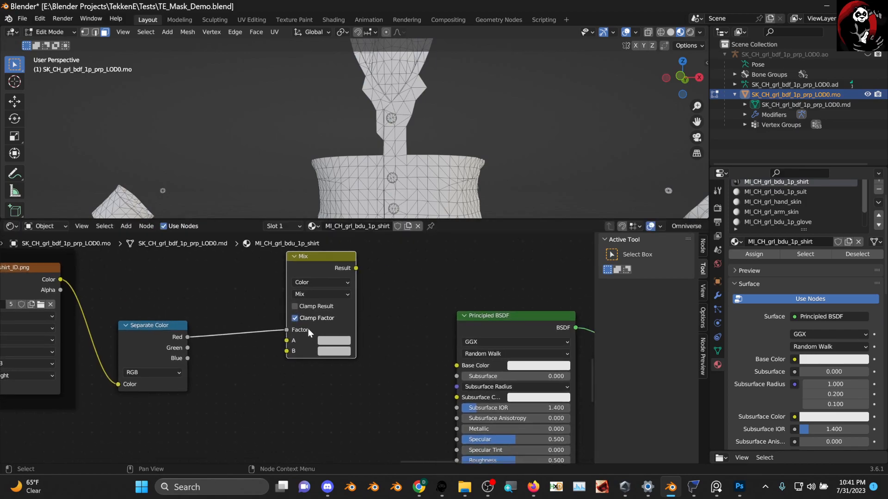
drag(288, 331, 257, 340)
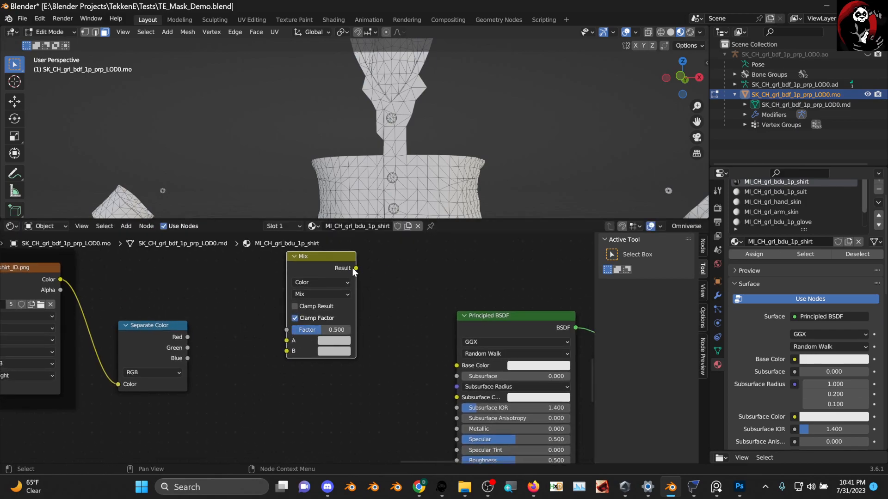
drag(356, 268, 457, 365)
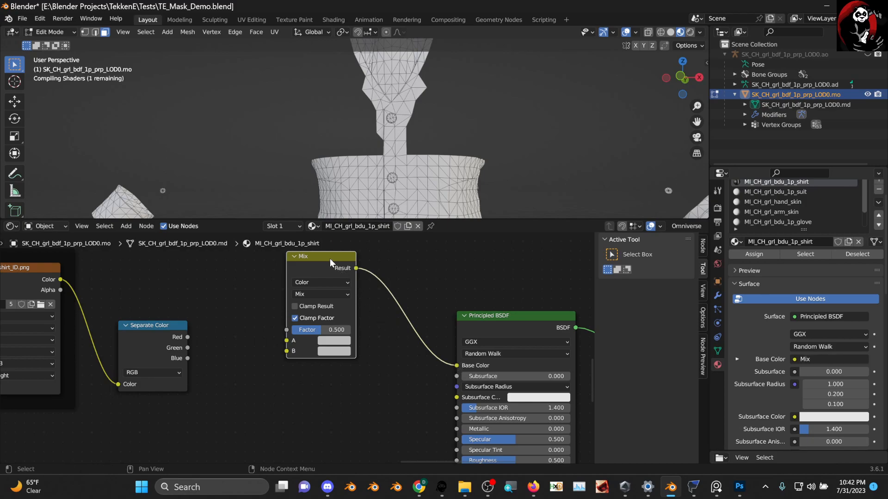
drag(329, 259, 328, 279)
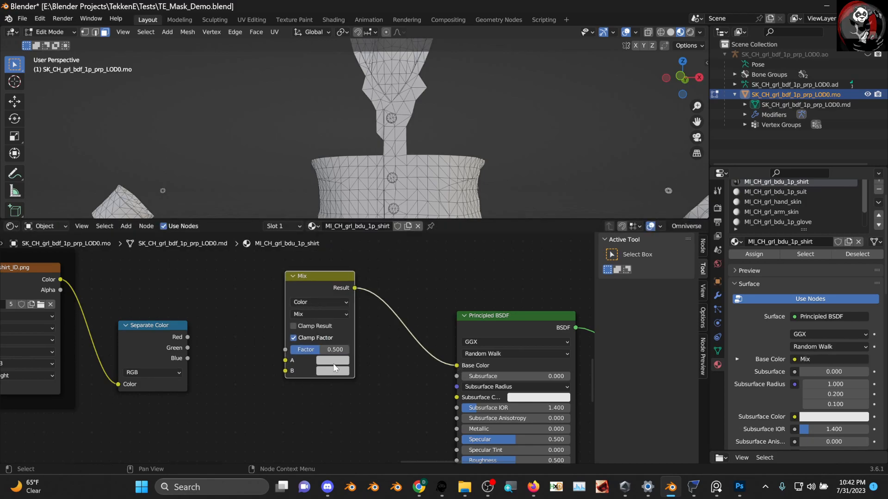
- Set the Mix node's color A to black and color B to white
click(333, 360)
drag(401, 257, 398, 296)
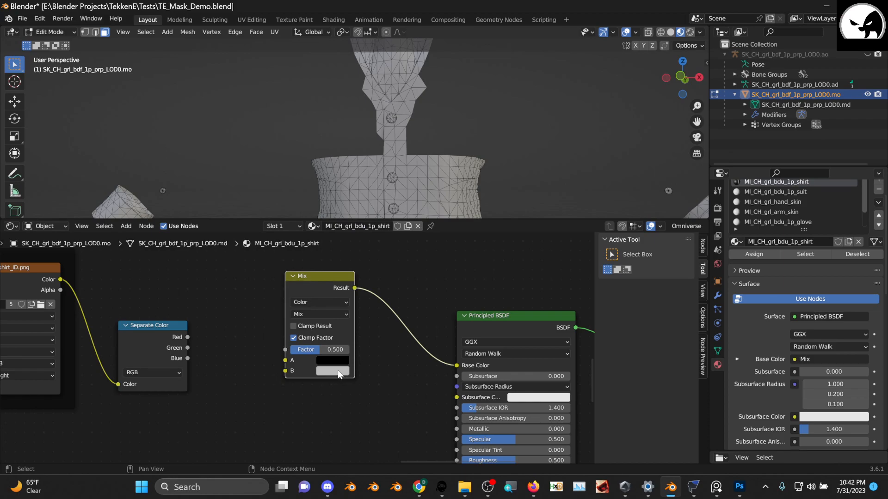
scroll(297, 357, down, 1)
click(346, 370)
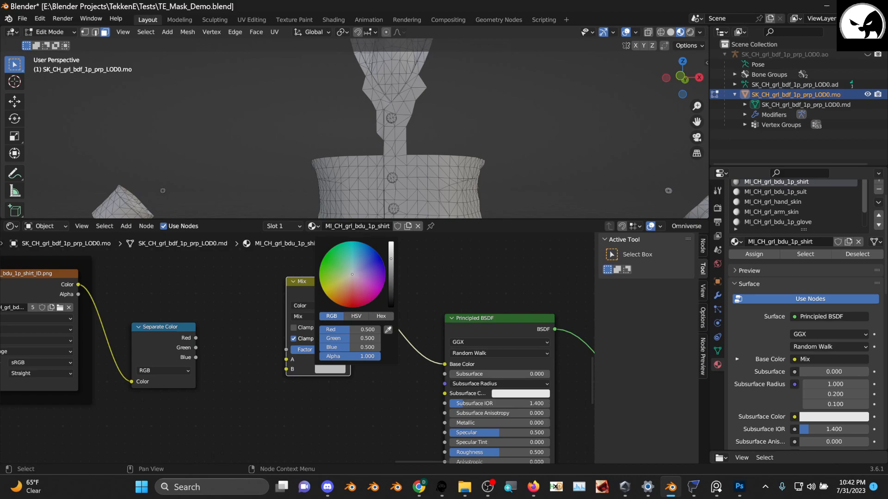
drag(390, 259, 394, 251)
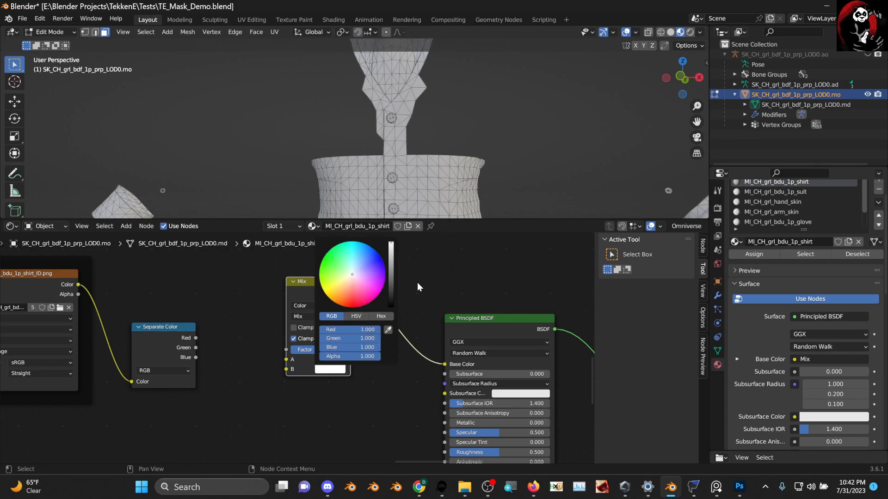
drag(317, 287, 320, 282)
- Try the Mix node's Factor at 0.000 and 1.000, and link Separate Color's Red output to Factor
scroll(304, 390, up, 2)
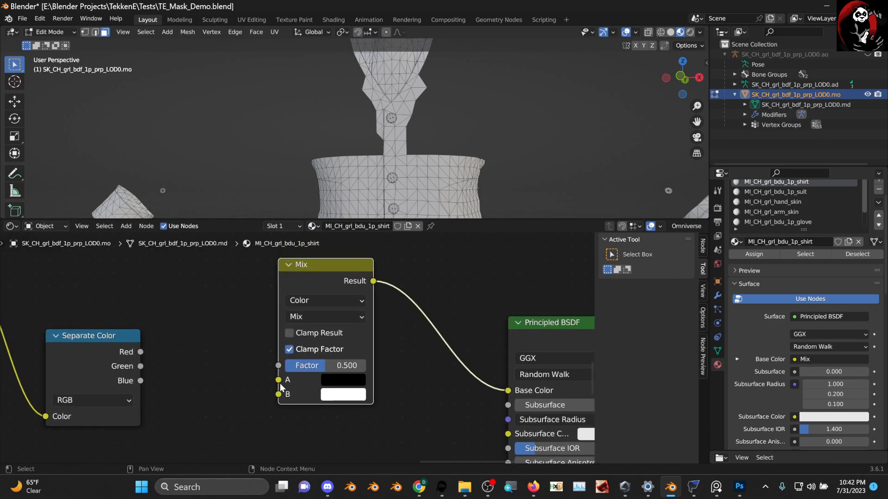
drag(325, 366, 285, 365)
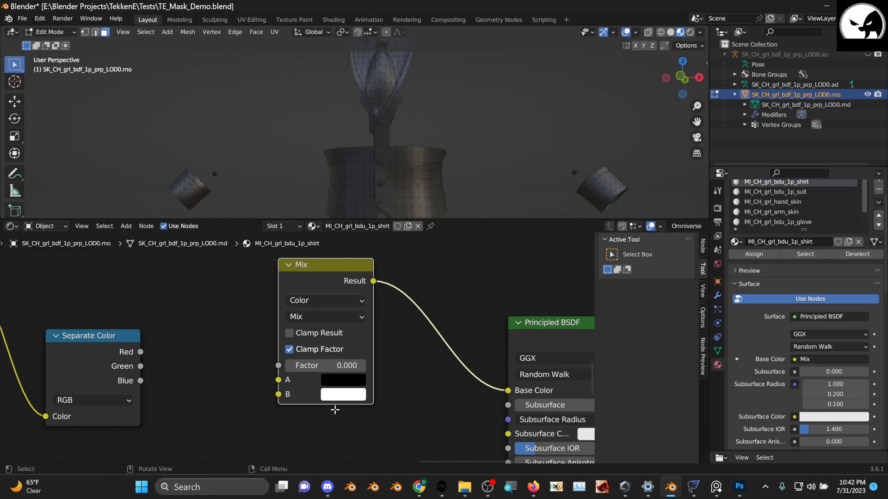
drag(342, 365, 367, 369)
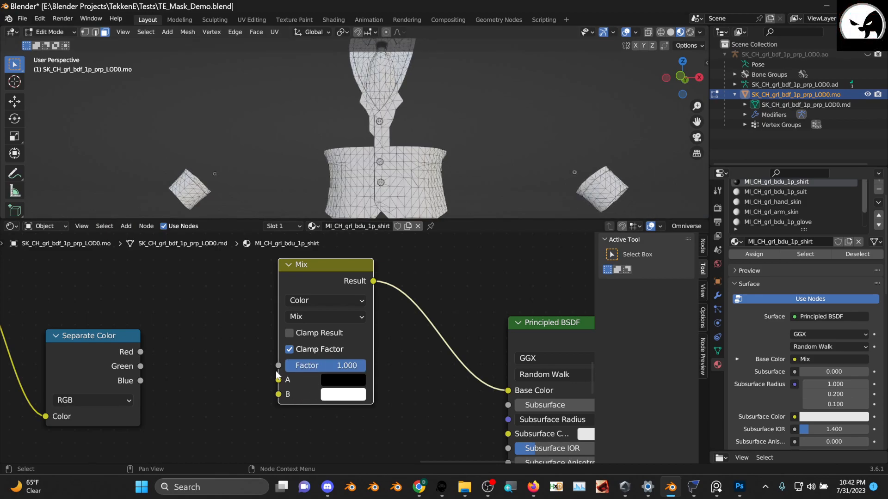
scroll(133, 356, down, 1)
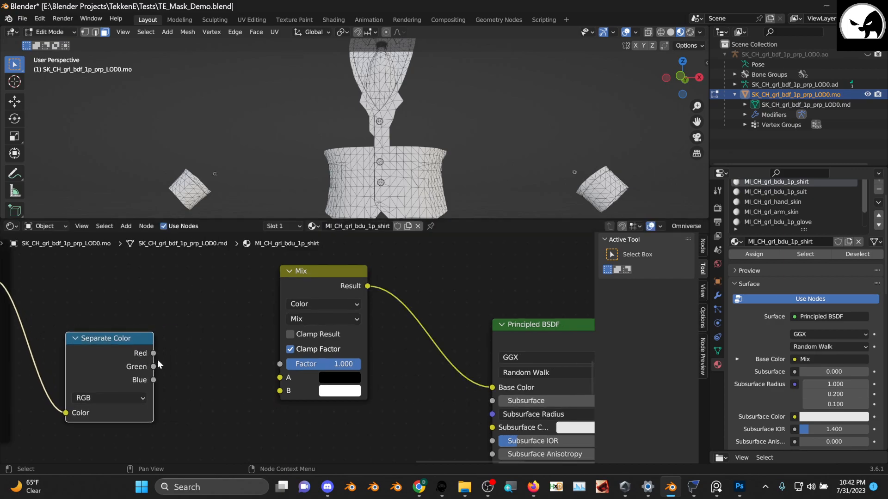
drag(153, 353, 280, 365)
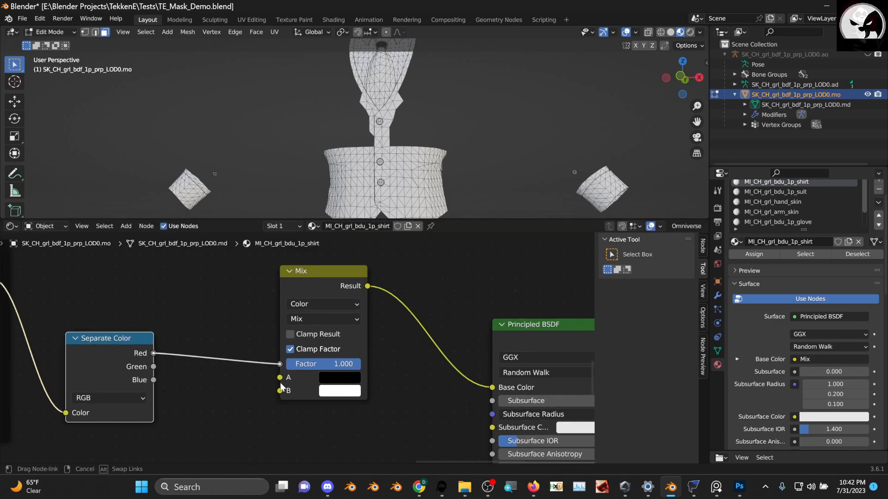
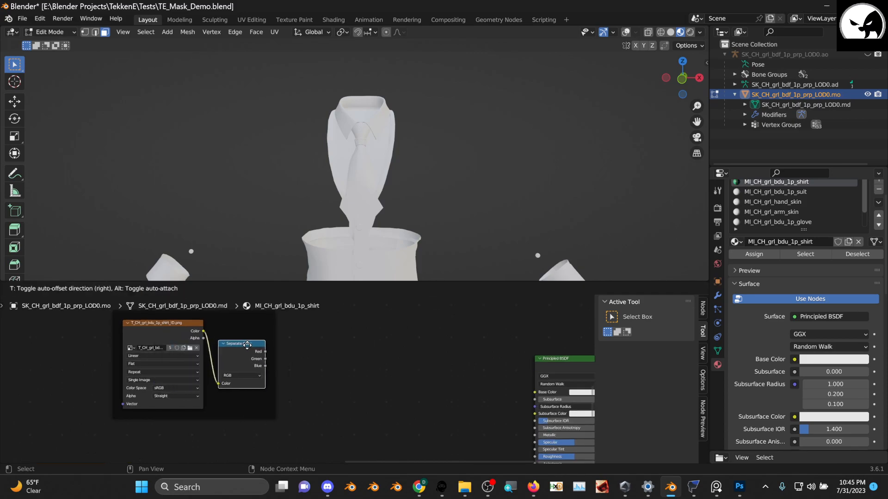
- Move the framed shirt_ID texture and Separate Color setup into the row of framed setups, beside the NodeGroup frame
scroll(254, 356, down, 8)
middle_drag(194, 367, 326, 347)
scroll(326, 348, down, 3)
scroll(326, 347, down, 1)
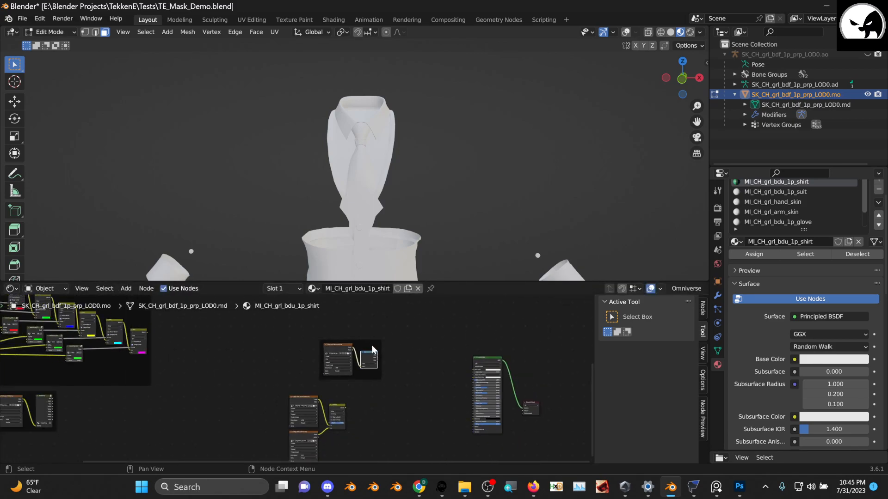
drag(359, 340, 108, 392)
middle_drag(183, 393, 294, 375)
scroll(294, 374, up, 3)
middle_drag(212, 409, 332, 393)
scroll(283, 391, up, 9)
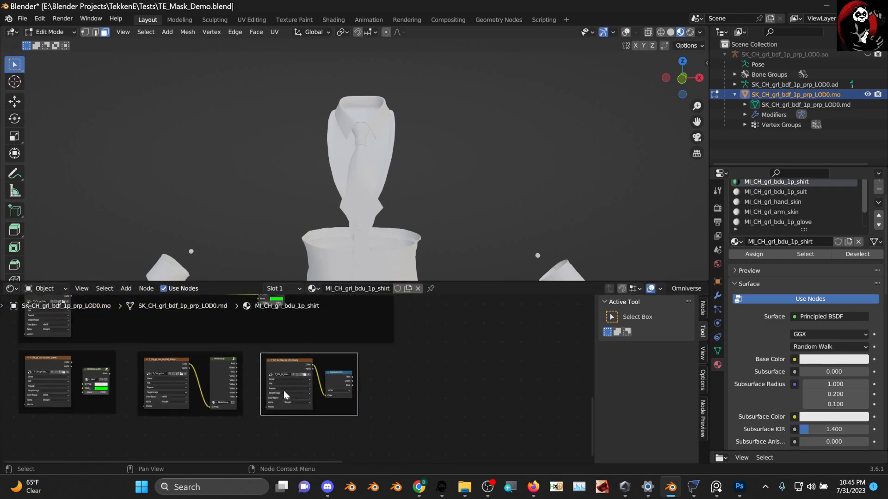
middle_drag(203, 385, 203, 385)
scroll(201, 386, up, 1)
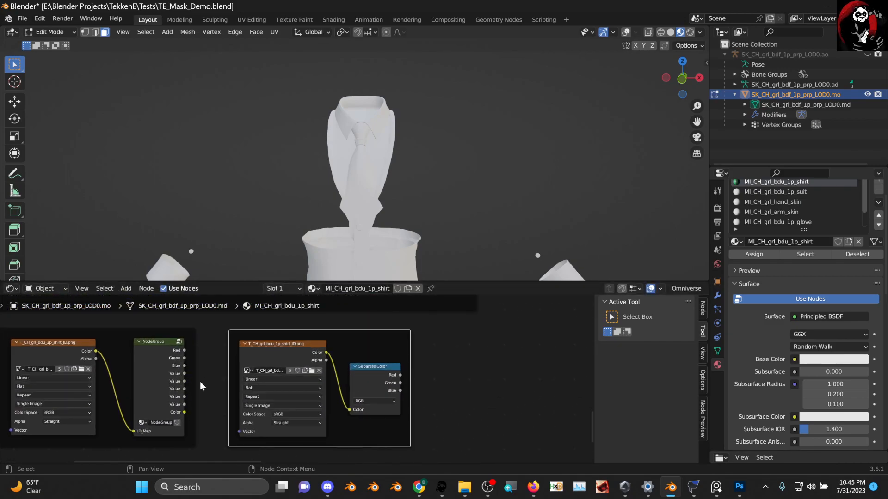
- Move the frame containing the shirt_ID texture and NodeGroup to the open area above the Overlay setup, near the Principled BSDF
scroll(125, 347, down, 2)
click(131, 343)
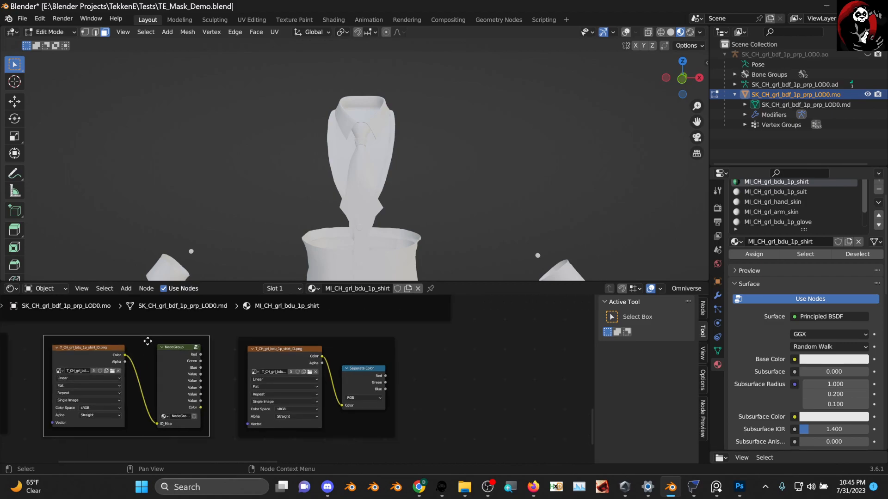
drag(148, 342, 551, 337)
middle_drag(482, 331, 138, 340)
drag(208, 349, 323, 343)
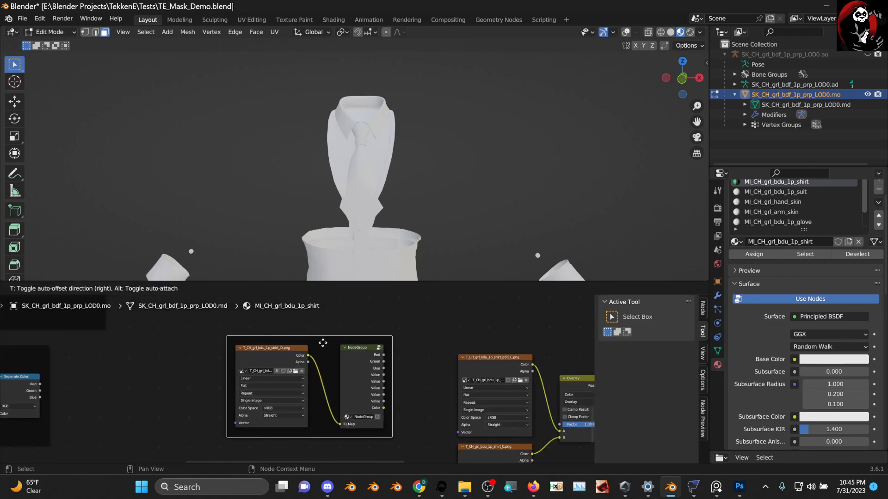
middle_drag(322, 343, 162, 368)
drag(161, 368, 462, 335)
middle_drag(462, 335, 303, 305)
scroll(390, 352, down, 3)
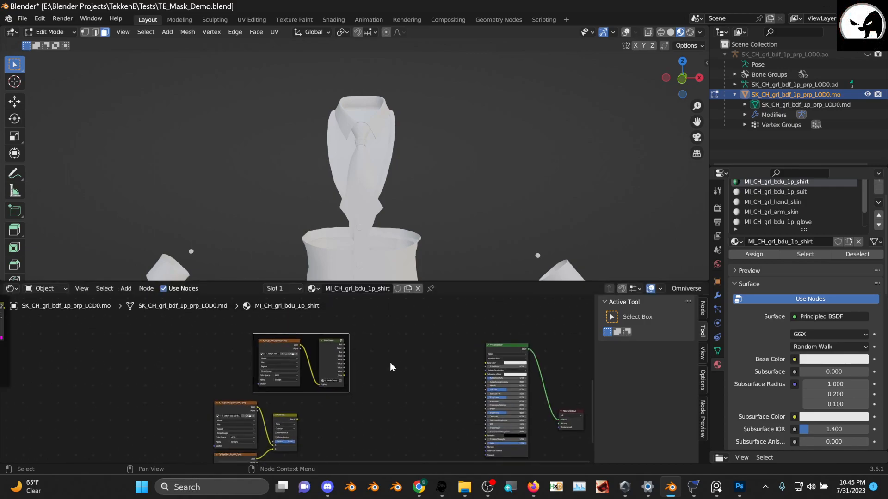
- Examine the framed shirt_ID texture's link into NodeGroup, the group's outputs, and the shirt mesh in the 3D viewport
scroll(390, 364, up, 4)
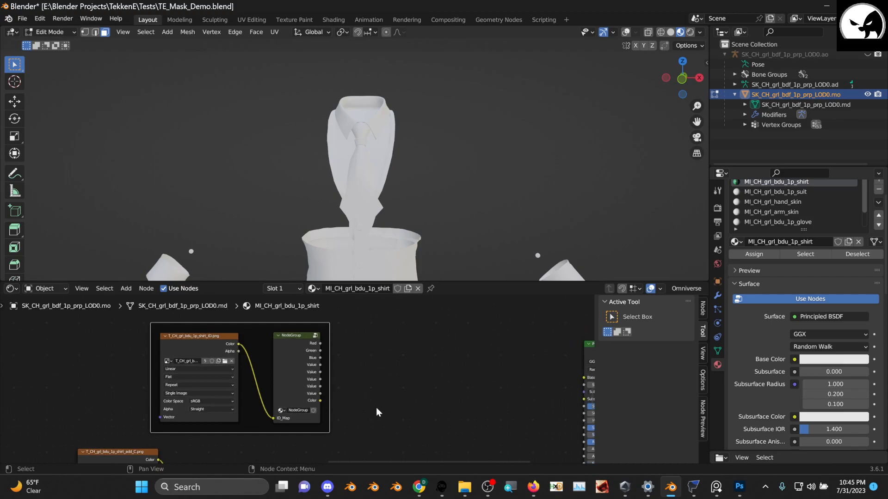
middle_drag(377, 408, 368, 402)
scroll(312, 382, up, 2)
mouse_move(255, 365)
middle_down()
mouse_move(282, 384)
mouse_move(282, 368)
mouse_move(253, 376)
middle_up()
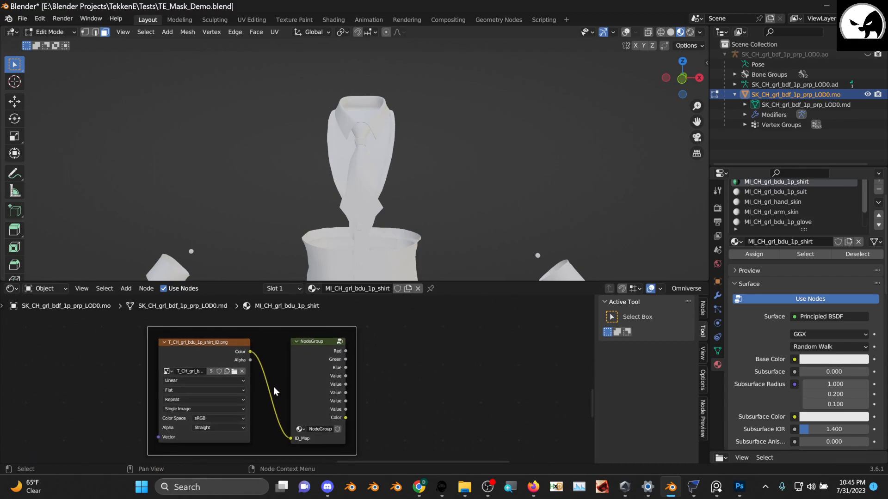
scroll(276, 391, down, 3)
middle_drag(376, 397, 282, 406)
scroll(325, 387, up, 5)
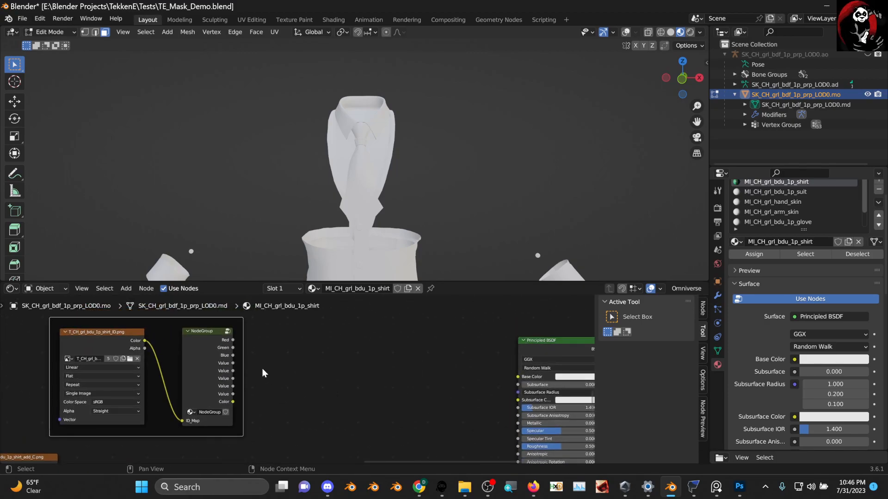
middle_drag(214, 351, 300, 372)
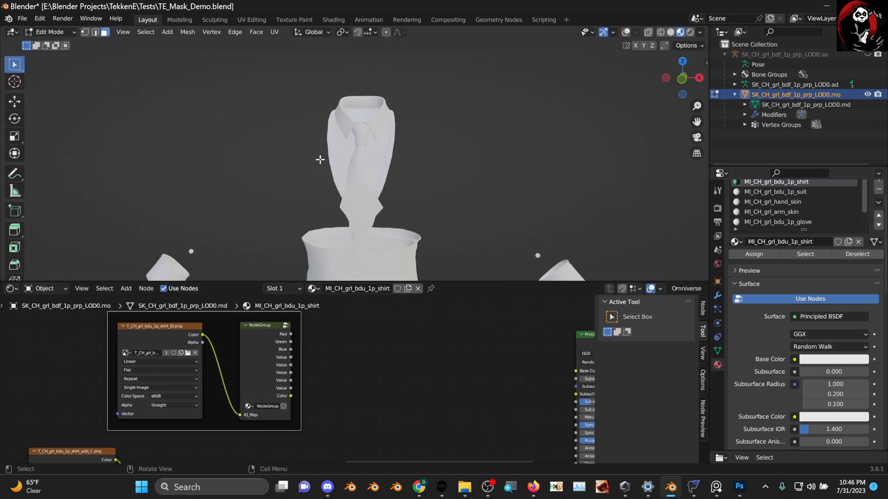
scroll(323, 211, down, 1)
middle_drag(356, 218, 359, 210)
scroll(302, 354, up, 2)
middle_drag(351, 356, 325, 370)
scroll(306, 369, down, 6)
middle_drag(199, 380, 305, 393)
scroll(318, 383, down, 5)
scroll(306, 388, up, 12)
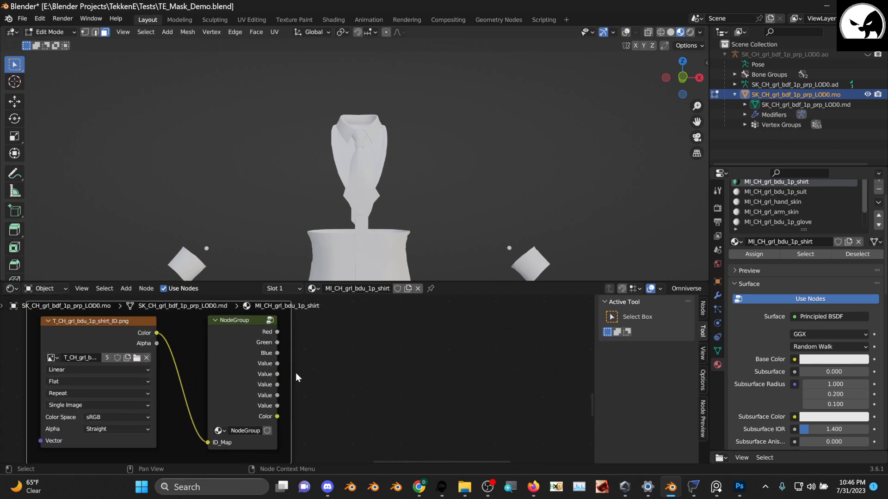
- Open the NodeGroup's internal node tree and examine how Separate Color and the Add nodes feed the Group Output
click(271, 321)
middle_drag(465, 379, 442, 349)
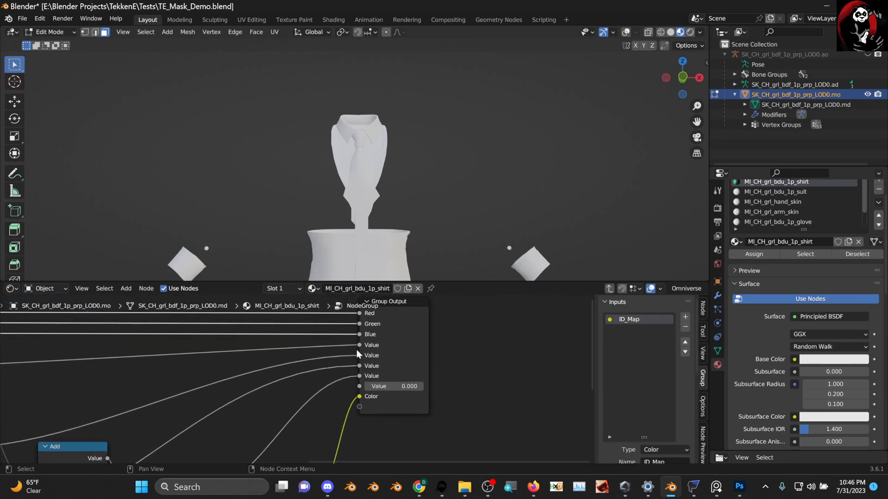
middle_drag(356, 355, 458, 357)
scroll(456, 357, down, 4)
middle_drag(382, 384, 442, 373)
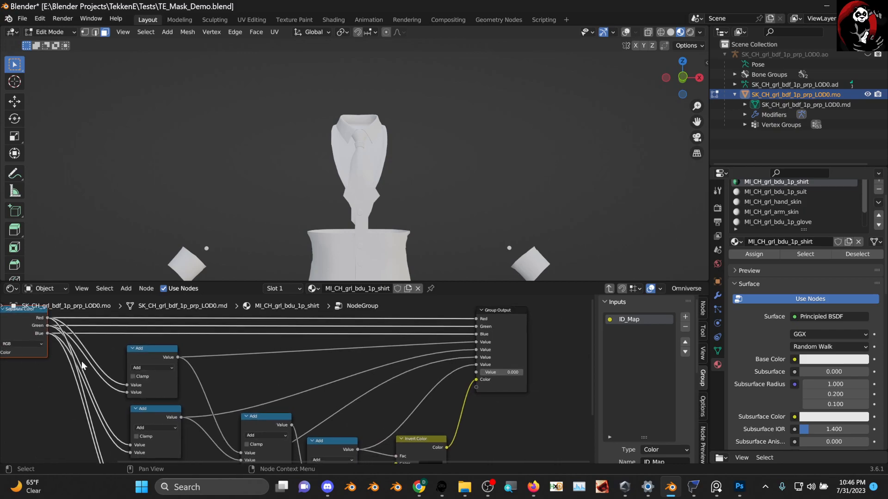
middle_drag(90, 359, 104, 365)
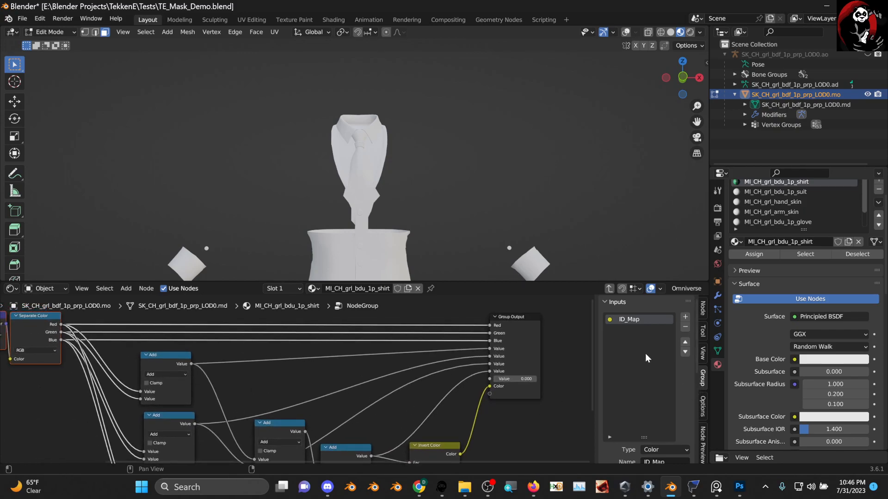
- Rename the NodeGroup's first three unnamed Value outputs to Yello, Cyan and Magenta
scroll(645, 353, down, 5)
scroll(647, 428, up, 2)
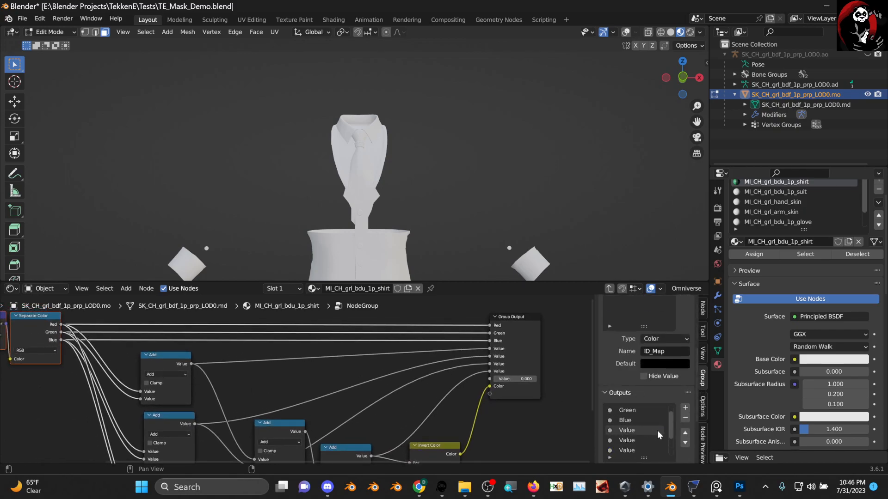
double_click(648, 430)
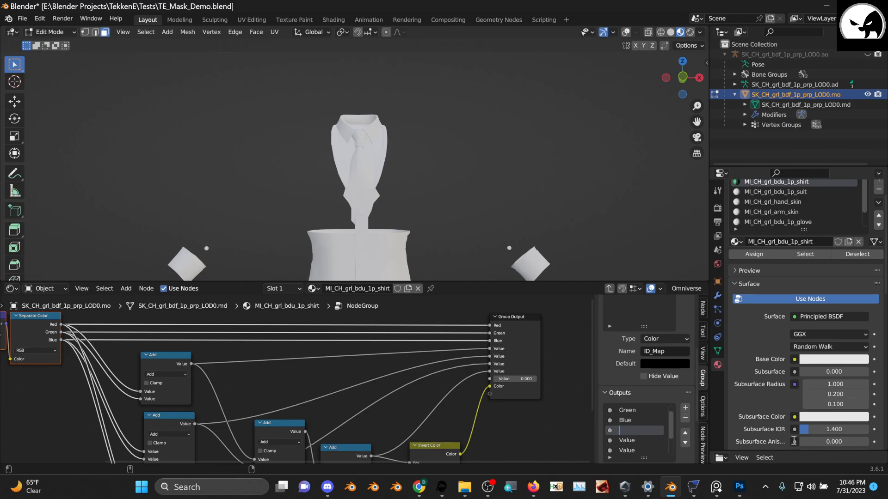
text(Yello)
key(Tab)
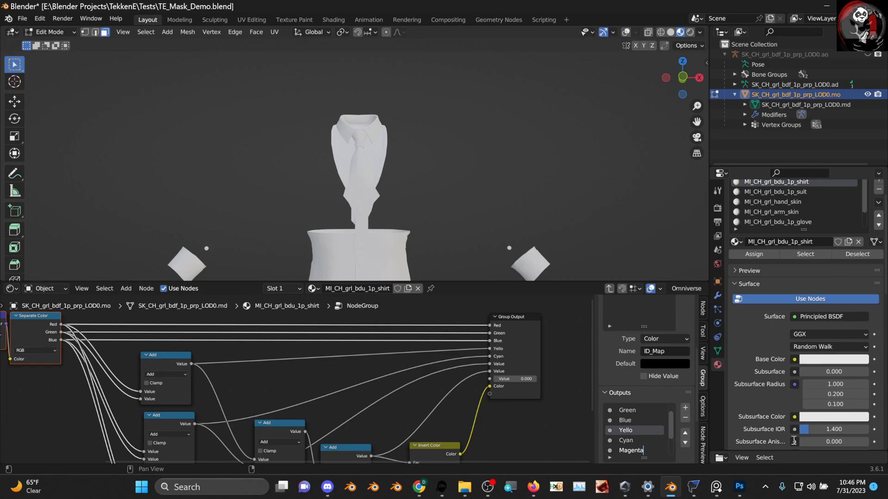
key(Tab)
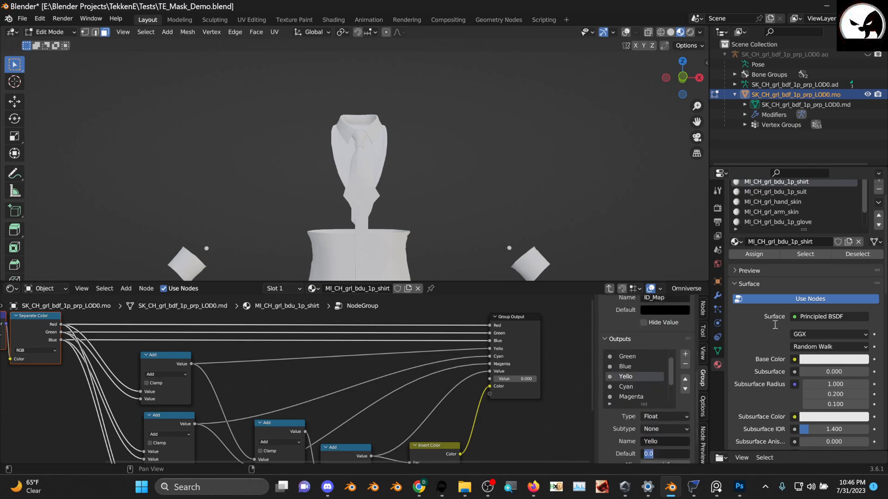
- Rename the NodeGroup's remaining two Value outputs to White and Black
right_click(649, 386)
click(634, 386)
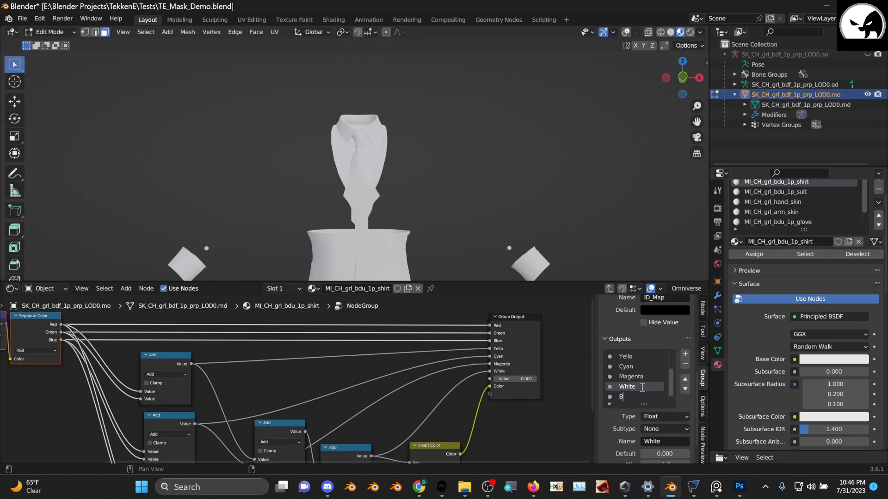
text(Black)
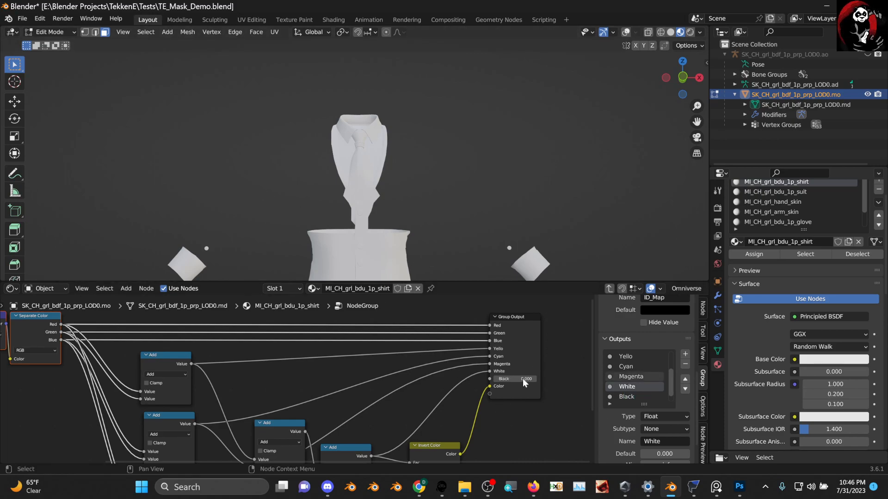
scroll(499, 367, down, 2)
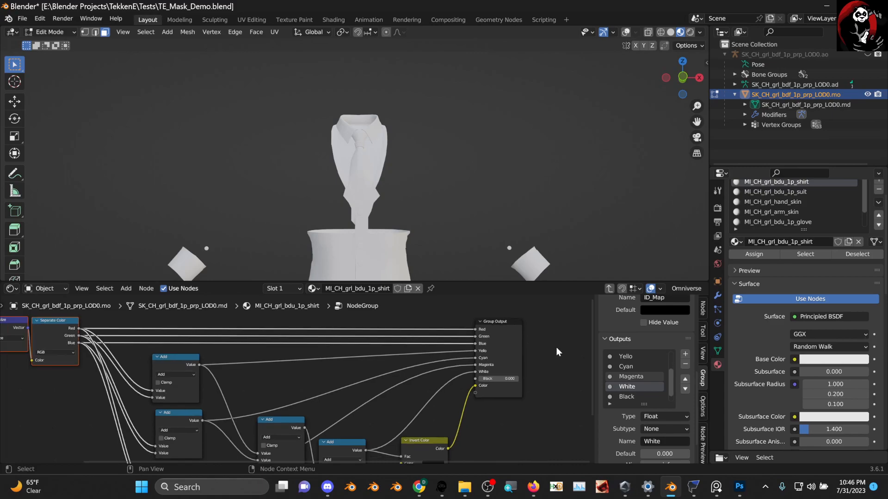
- Leave the NodeGroup's internal tree and return to the open area between the framed NodeGroup and the Principled BSDF in the shirt material
click(609, 290)
middle_drag(345, 380, 335, 373)
scroll(272, 382, up, 1)
mouse_move(272, 383)
middle_down()
mouse_move(313, 387)
mouse_move(259, 384)
mouse_move(251, 394)
mouse_move(319, 385)
mouse_move(281, 390)
middle_up()
scroll(333, 378, down, 1)
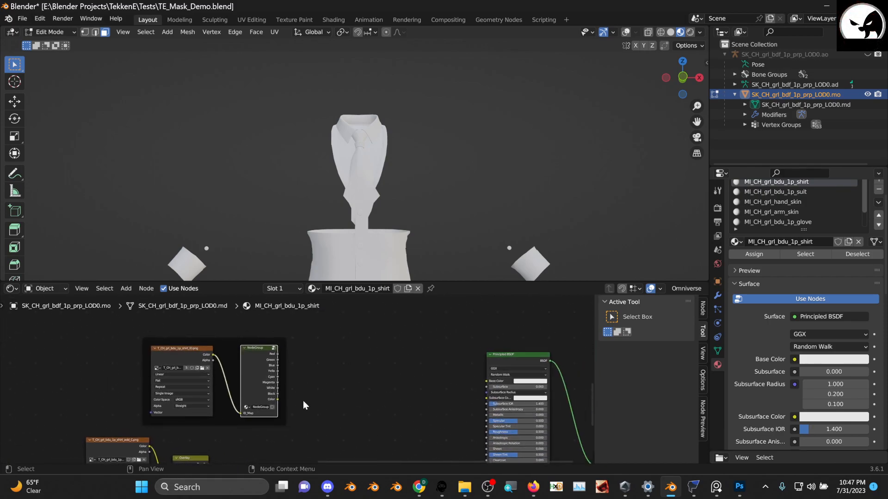
scroll(303, 401, up, 3)
scroll(305, 402, down, 3)
mouse_move(316, 414)
middle_down()
mouse_move(323, 384)
mouse_move(328, 405)
mouse_move(312, 421)
middle_up()
scroll(303, 372, up, 2)
click(177, 443)
mouse_move(234, 443)
middle_down()
mouse_move(253, 385)
mouse_move(228, 434)
middle_up()
middle_drag(317, 363, 295, 399)
- Add a Mix node between NodeGroup and Principled BSDF, set its data type to Color, and link NodeGroup's Red output to its Factor
key(shift+a)
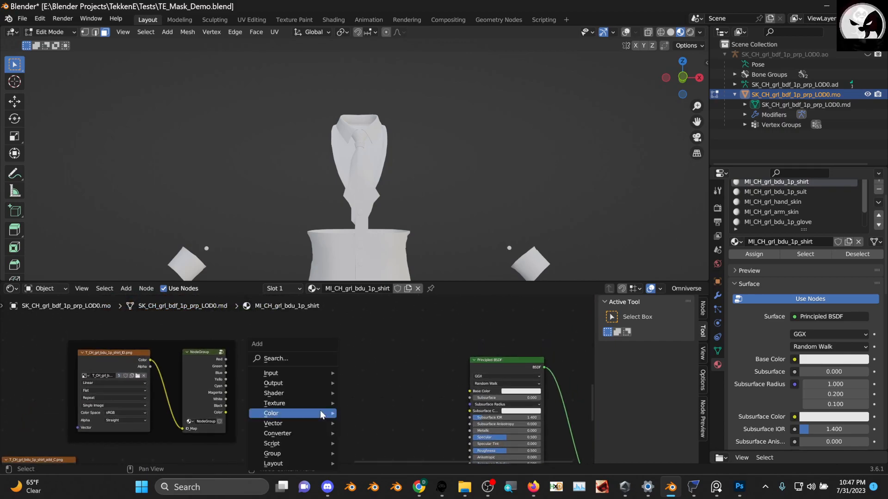
text(mix)
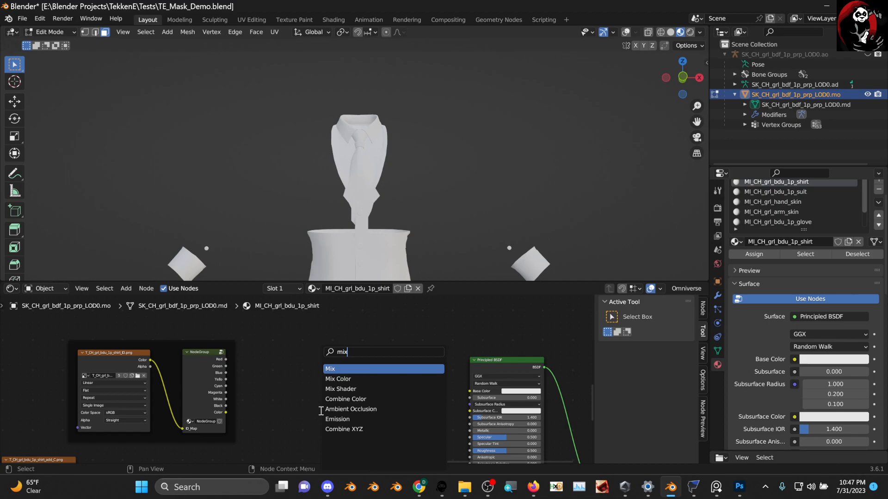
key(Return)
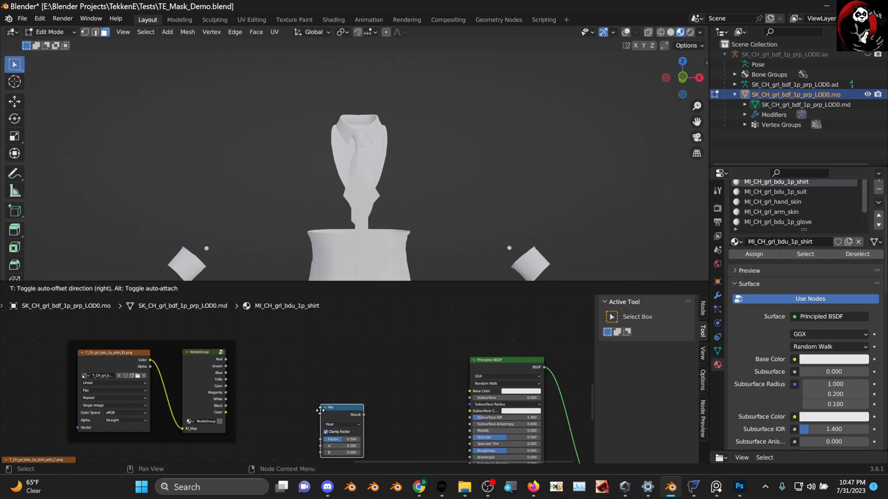
click(348, 340)
scroll(362, 352, up, 2)
click(362, 351)
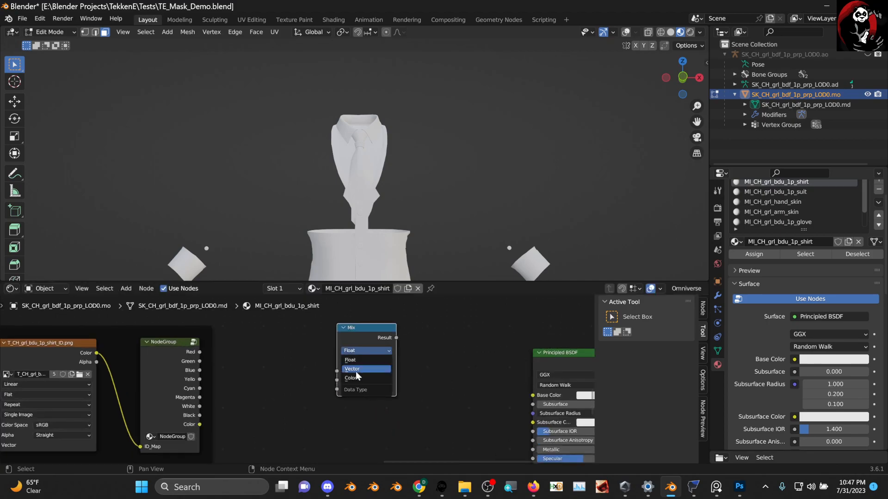
click(365, 378)
drag(363, 368, 331, 366)
mouse_move(252, 362)
middle_down()
mouse_move(254, 378)
mouse_move(308, 333)
mouse_move(241, 372)
middle_up()
scroll(233, 359, up, 1)
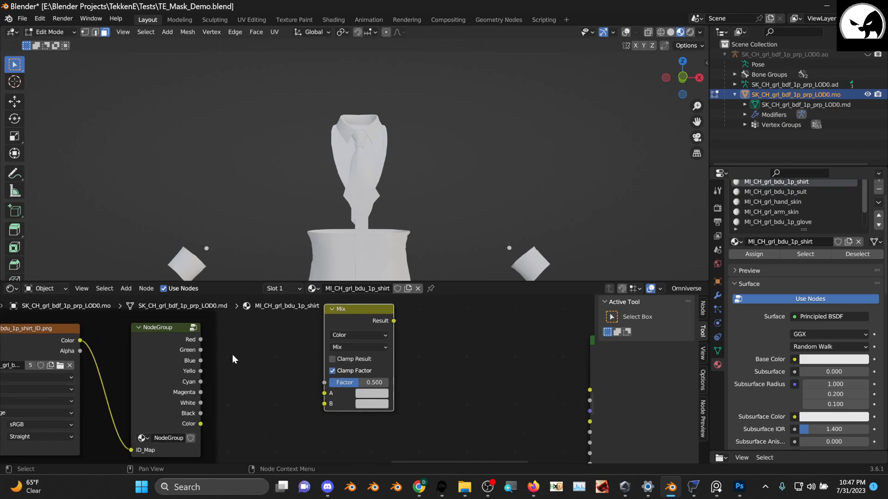
drag(201, 339, 329, 387)
scroll(342, 392, down, 1)
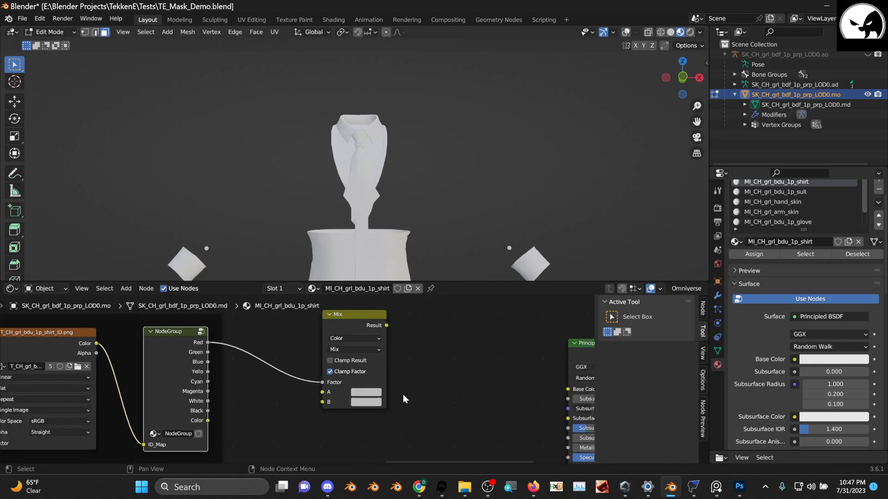
- Set the Mix node's B color to Red 1, Green 0, Blue 0 and link its Result to the Principled BSDF's Base Color
click(356, 399)
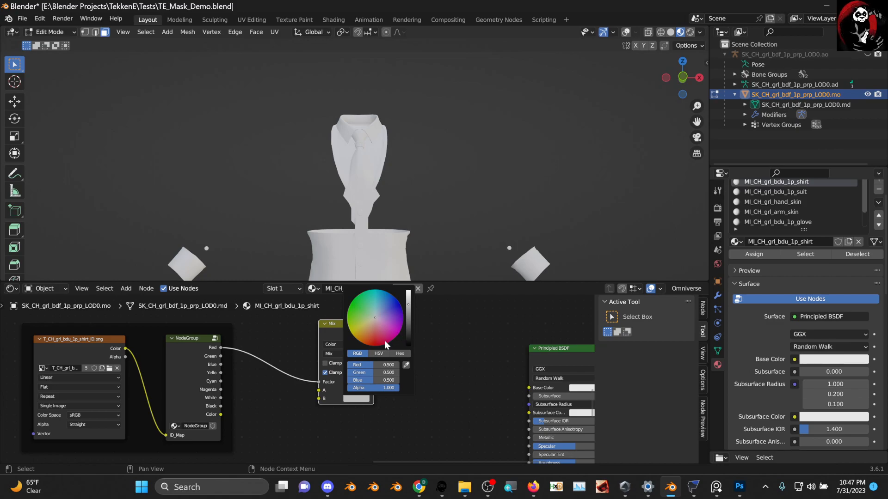
drag(369, 365, 347, 380)
click(361, 397)
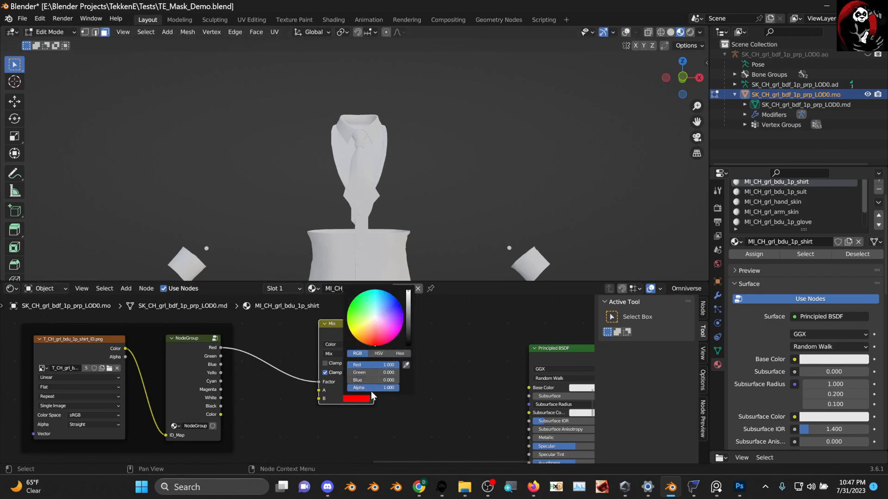
drag(372, 333, 530, 388)
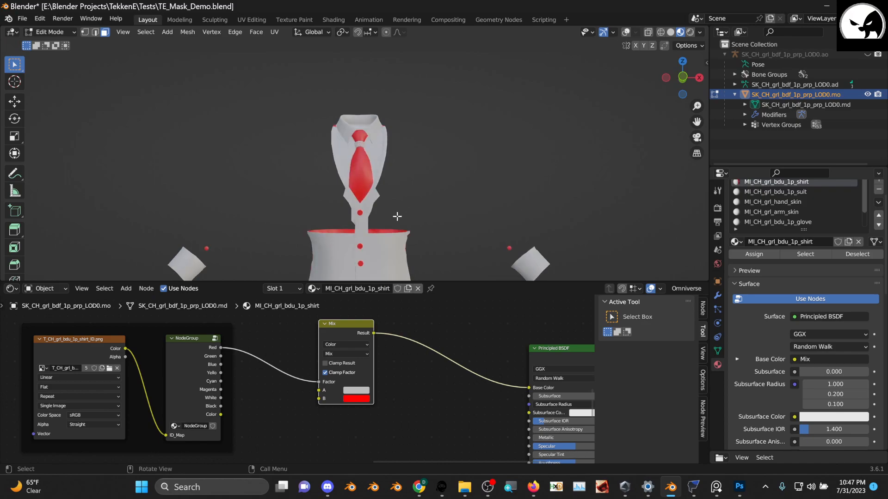
middle_drag(397, 214, 405, 192)
scroll(401, 214, up, 5)
scroll(405, 192, down, 6)
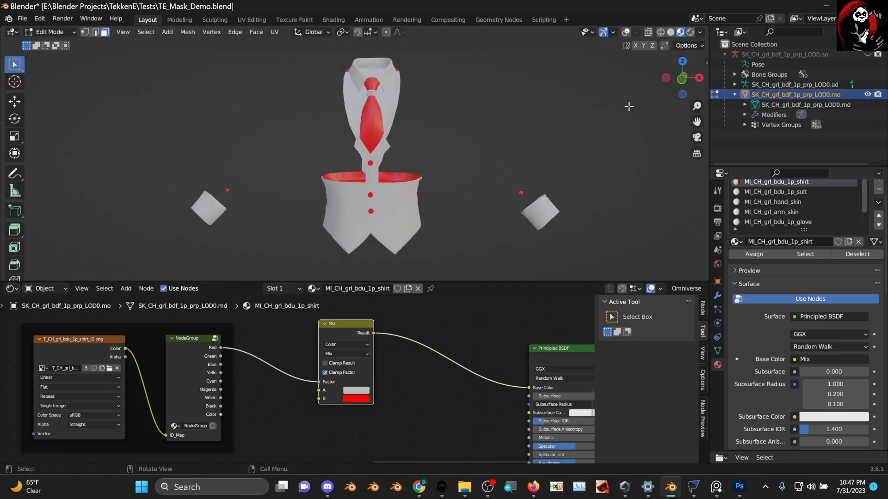
click(676, 82)
scroll(365, 310, up, 1)
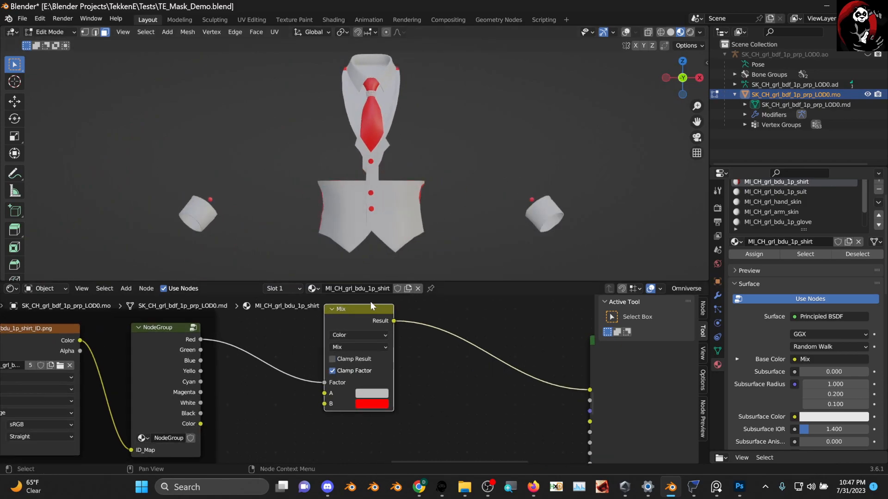
- Duplicate the red Mix node and insert the copy in the link between it and the Principled BSDF
drag(352, 315, 338, 306)
scroll(356, 343, down, 5)
middle_drag(390, 366, 359, 367)
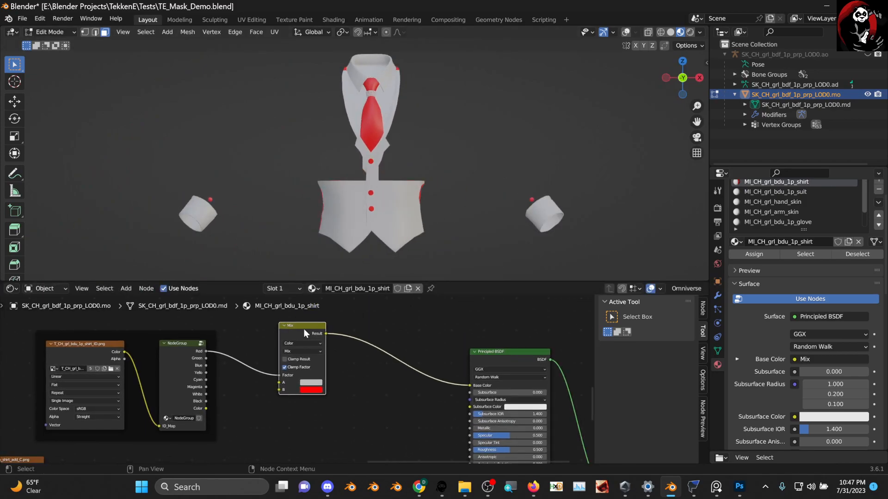
drag(300, 327, 278, 327)
key(shift+d)
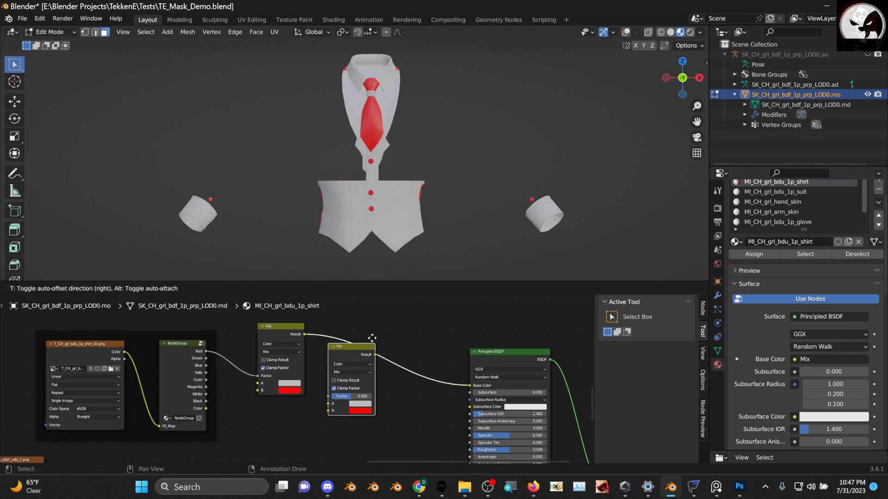
click(390, 320)
scroll(373, 338, up, 2)
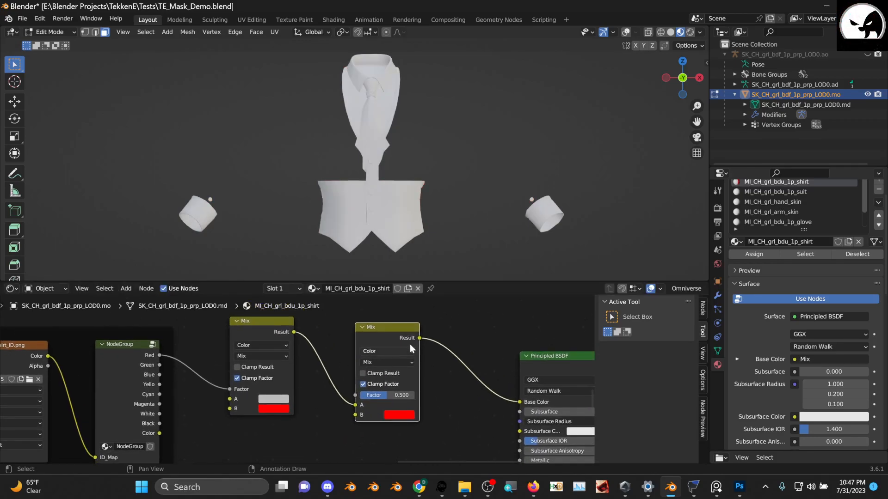
drag(389, 326, 375, 310)
click(378, 333)
click(450, 375)
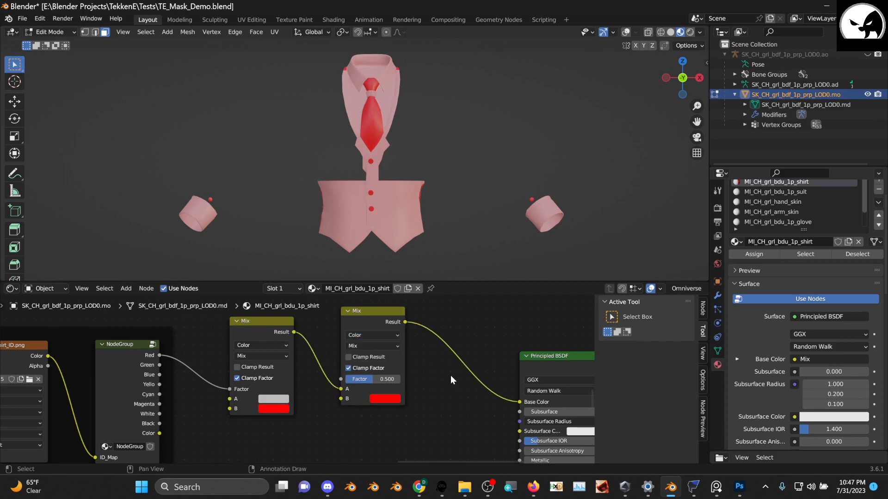
- Set the second Mix node's B color to green and link NodeGroup's Green output to its Factor, lining it up beside the first Mix
click(384, 398)
mouse_move(388, 368)
mouse_down()
mouse_move(435, 368)
mouse_move(374, 359)
mouse_up()
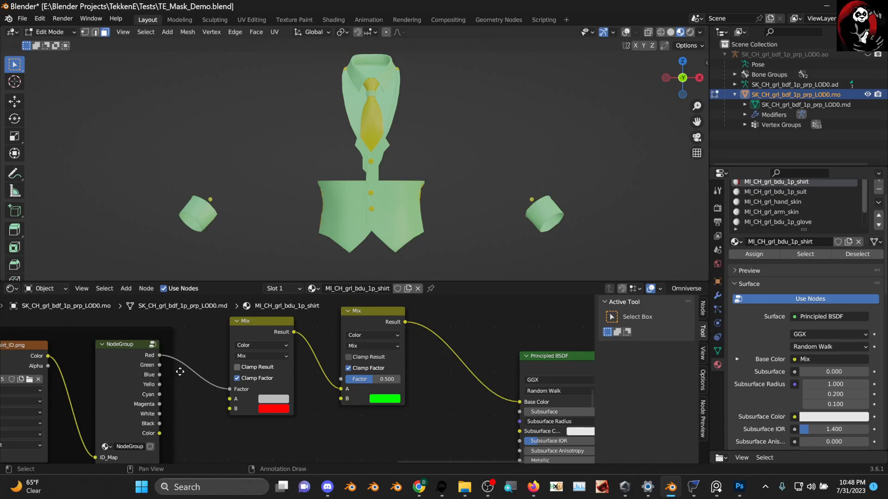
drag(159, 365, 345, 380)
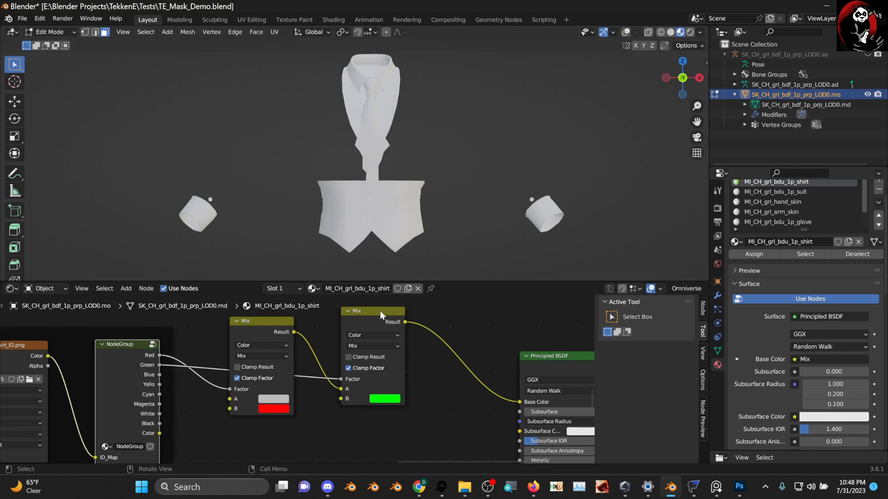
drag(380, 312, 364, 322)
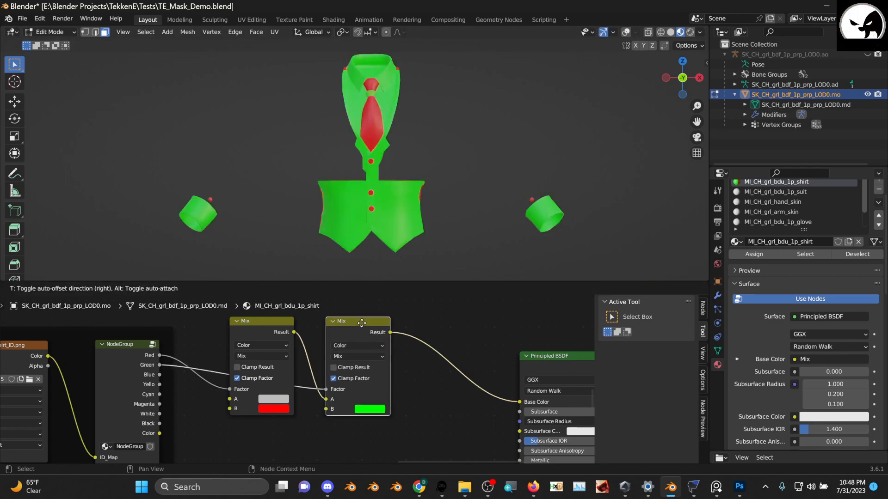
middle_drag(352, 173, 339, 187)
- Duplicate the green Mix node and insert the copy in the link right before the Principled BSDF
middle_drag(422, 370, 361, 323)
scroll(441, 337, down, 4)
scroll(441, 334, down, 1)
click(303, 317)
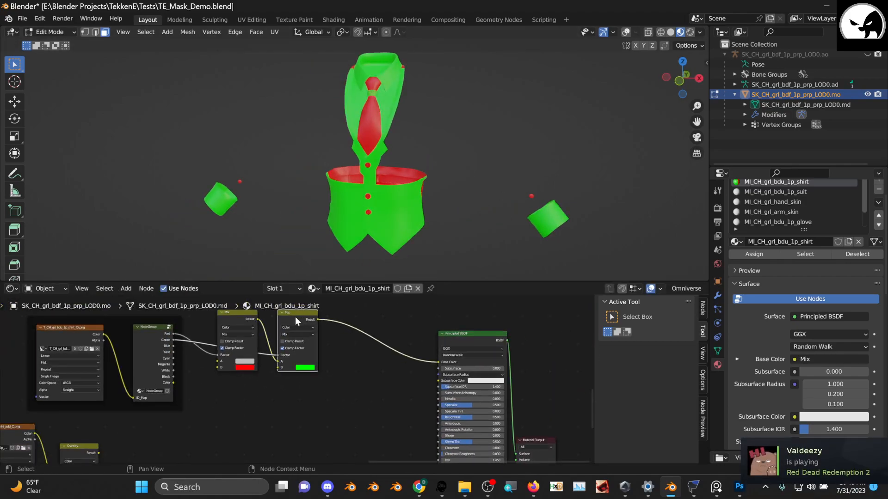
key(shift+d)
click(393, 332)
middle_drag(324, 379, 286, 327)
scroll(342, 328, up, 2)
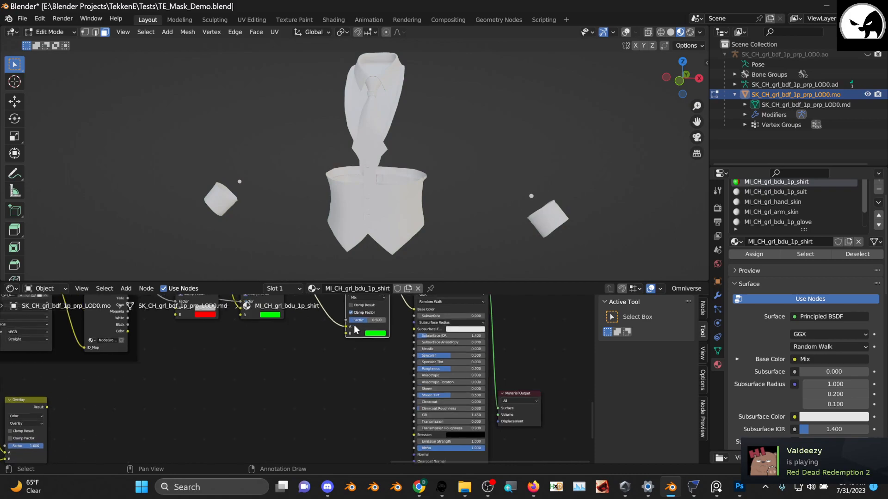
middle_drag(319, 357, 270, 430)
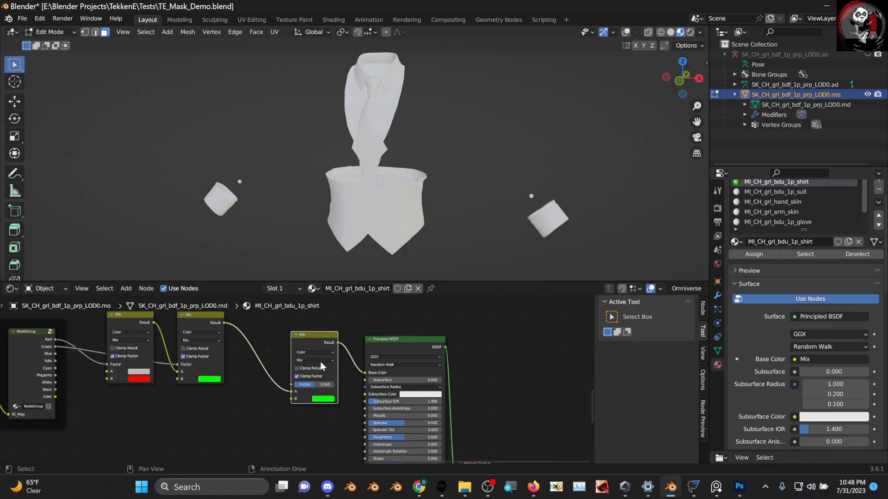
- Set the third Mix node's blending mode to Overlay
click(314, 360)
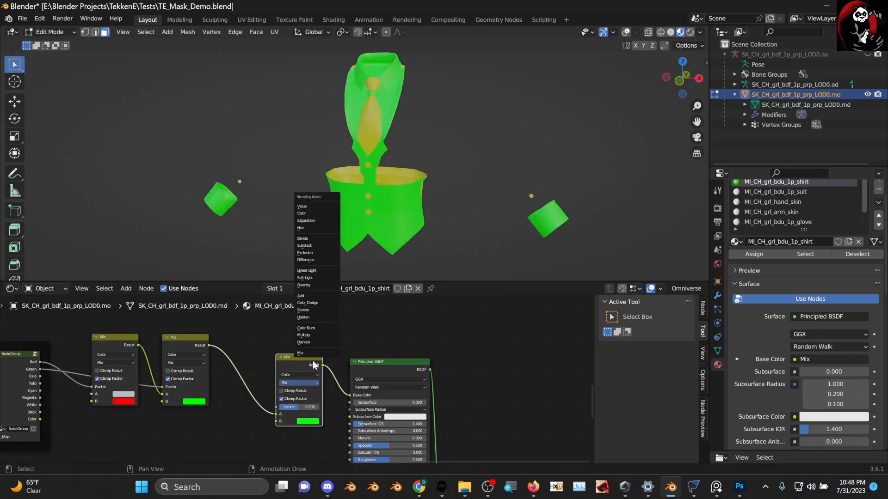
click(299, 381)
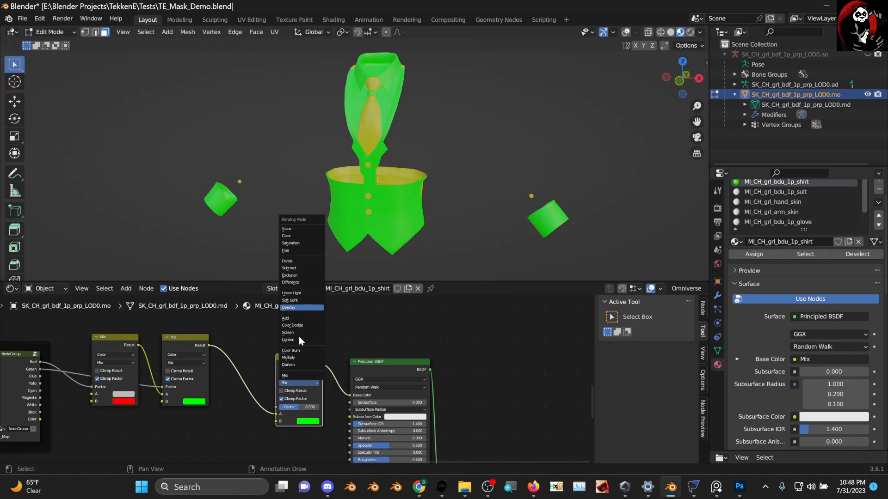
click(307, 307)
scroll(267, 395, down, 2)
middle_drag(246, 351, 270, 337)
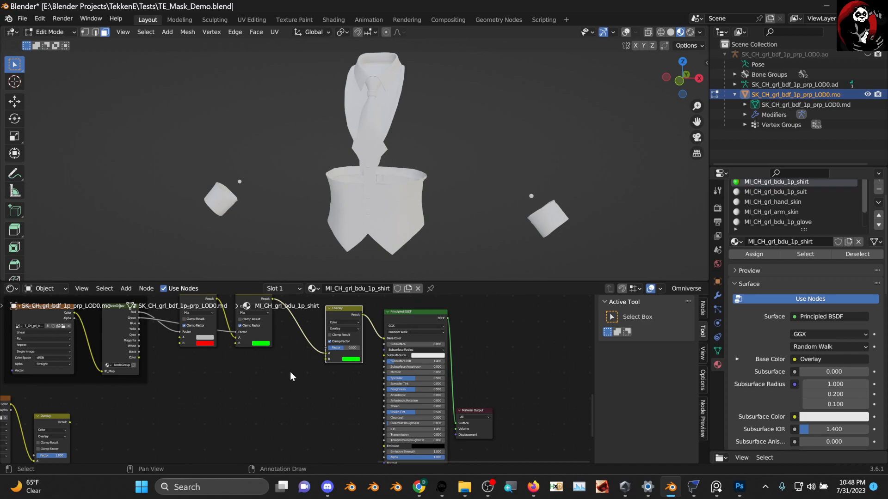
- Link the existing Overlay setup's Result to the new Overlay node's A input and the green Mix node's Result to its B input
middle_drag(69, 434, 78, 424)
drag(79, 412, 333, 343)
scroll(330, 363, up, 1)
middle_drag(349, 360, 296, 422)
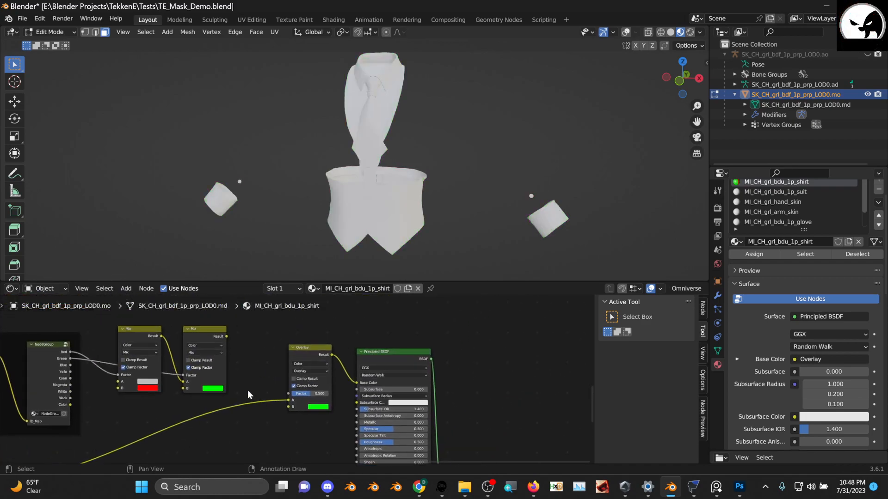
scroll(236, 369, up, 1)
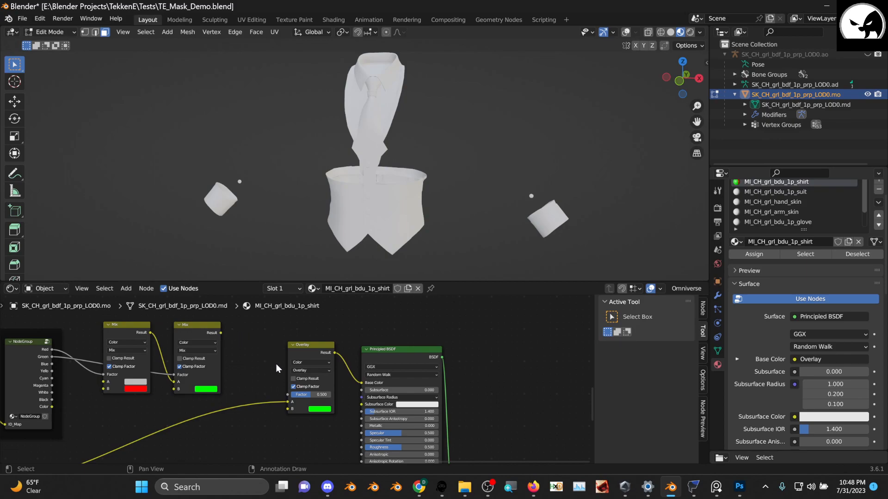
drag(221, 333, 290, 408)
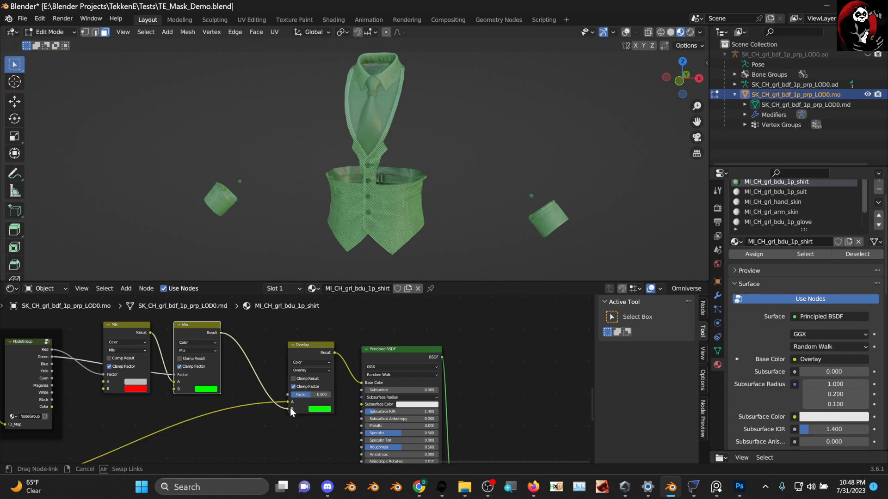
- Move the new Overlay node closer to the green Mix node and set its Factor to 1.000
mouse_move(298, 346)
mouse_down()
mouse_move(290, 336)
mouse_move(230, 333)
mouse_up()
scroll(297, 378, up, 3)
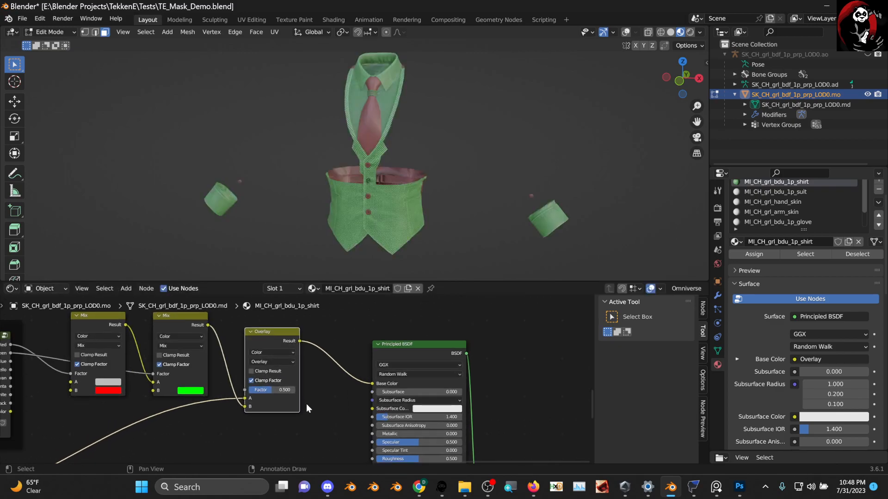
drag(264, 392, 291, 392)
scroll(406, 198, up, 3)
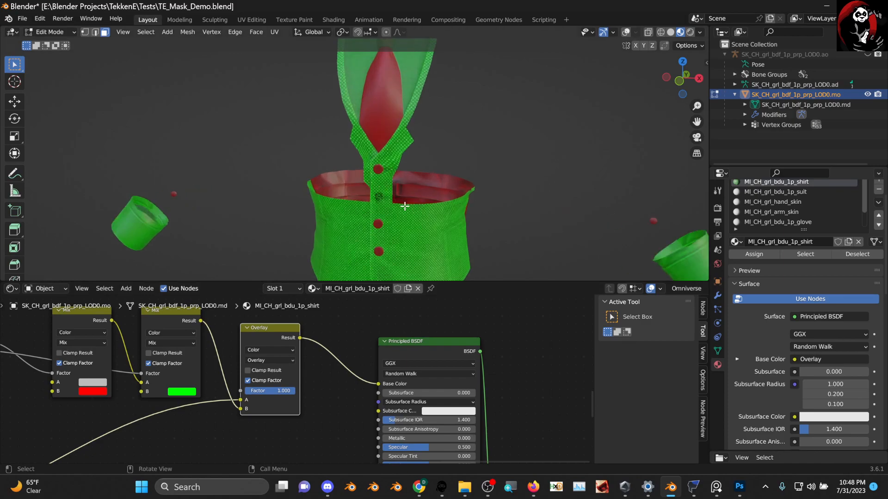
- Move the final Overlay and Principled BSDF nodes farther from the green Mix node to make room in the chain
middle_drag(407, 198, 339, 216)
scroll(404, 200, down, 7)
middle_drag(121, 378, 358, 378)
middle_drag(233, 429, 143, 412)
middle_drag(252, 394, 120, 412)
scroll(284, 365, down, 3)
drag(284, 359, 328, 360)
drag(431, 365, 492, 365)
drag(337, 345, 379, 344)
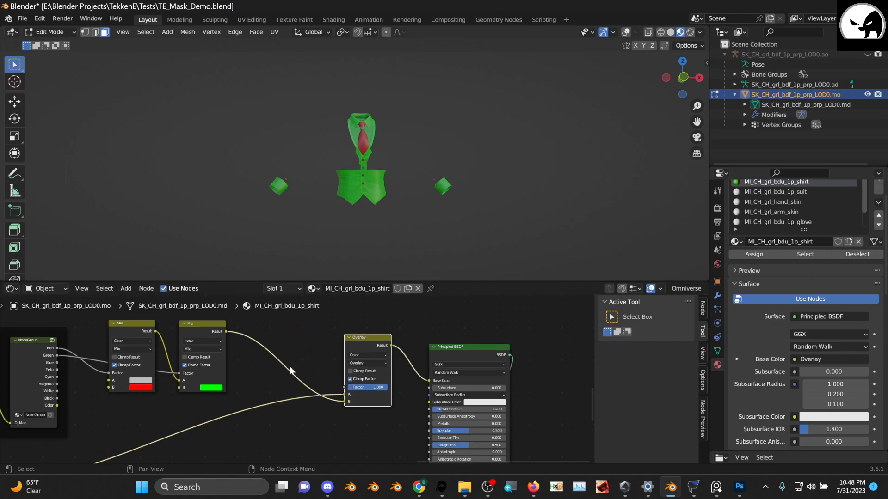
- Tidy the Mix node spacing and insert a duplicate of the green Mix node between it and the final Overlay
middle_drag(224, 404, 319, 381)
scroll(312, 383, down, 2)
drag(229, 355, 213, 354)
drag(307, 356, 294, 355)
scroll(317, 382, up, 1)
middle_drag(317, 382, 293, 371)
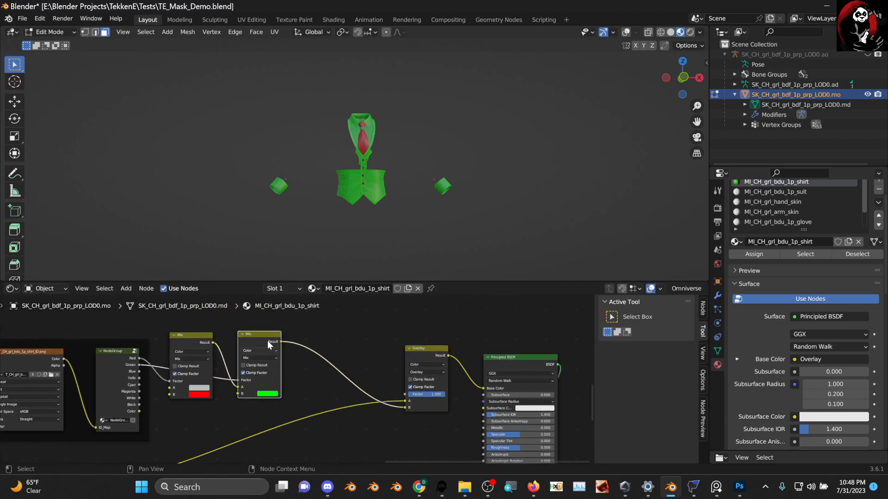
key(shift+d)
click(326, 352)
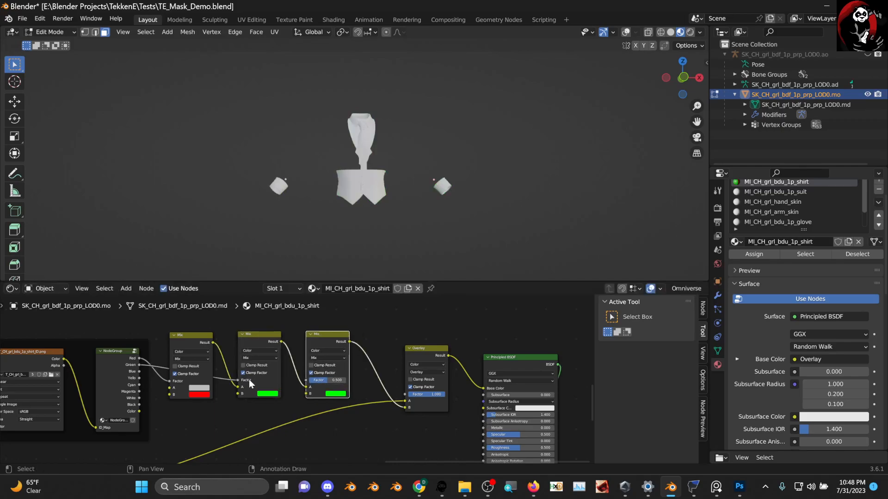
- Link NodeGroup's Blue output to the third Mix node's Factor and set that node's B color to blue
scroll(249, 380, up, 1)
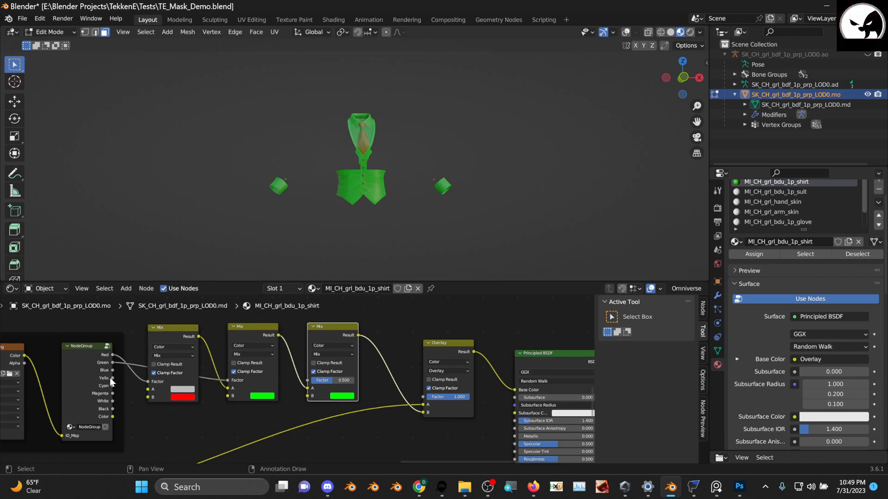
mouse_move(112, 370)
mouse_down()
mouse_move(141, 394)
mouse_move(420, 406)
mouse_move(429, 398)
mouse_move(323, 380)
mouse_move(352, 388)
mouse_up()
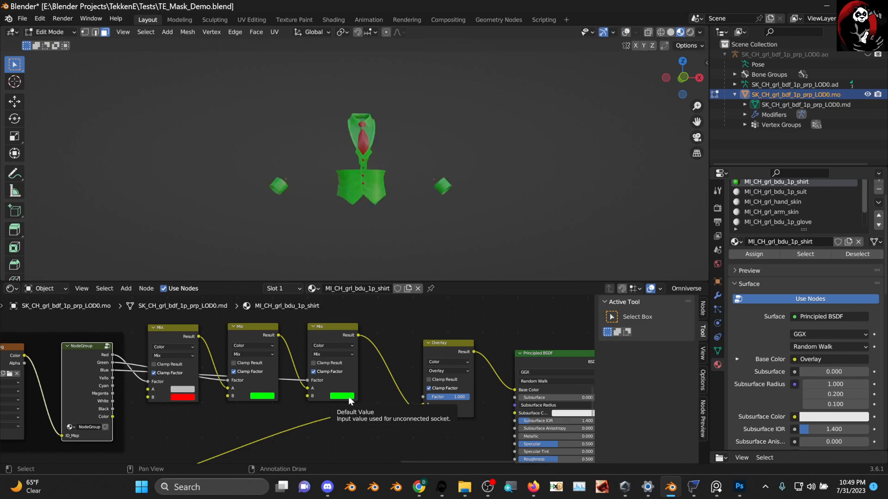
click(347, 396)
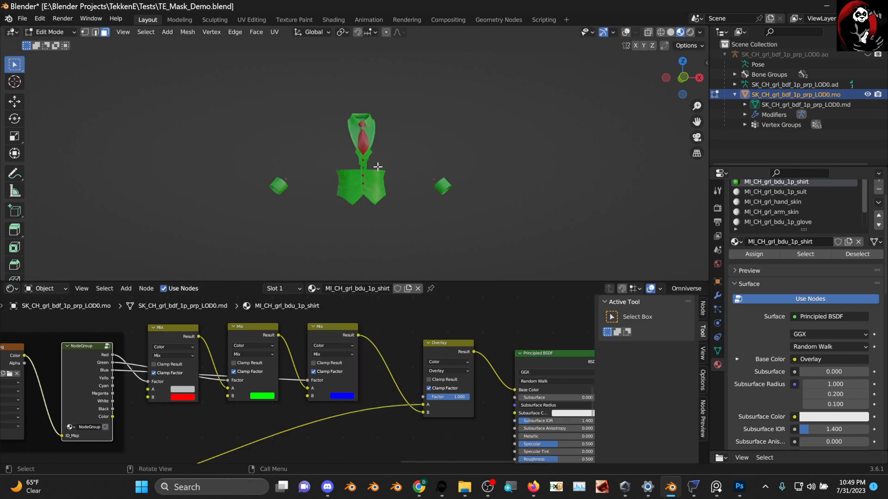
- Examine how the mask colors show on the shirt, tie and buttons in the 3D viewport
scroll(390, 200, up, 5)
scroll(391, 201, down, 2)
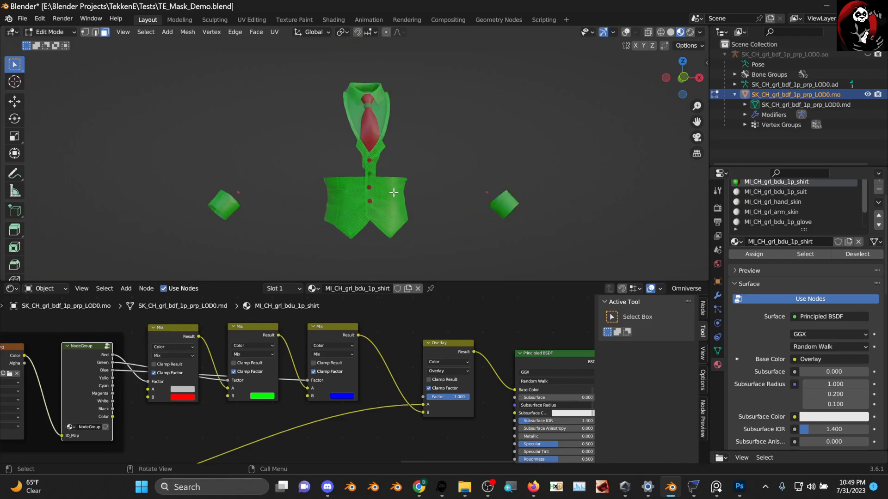
middle_drag(391, 200, 426, 190)
scroll(280, 336, down, 1)
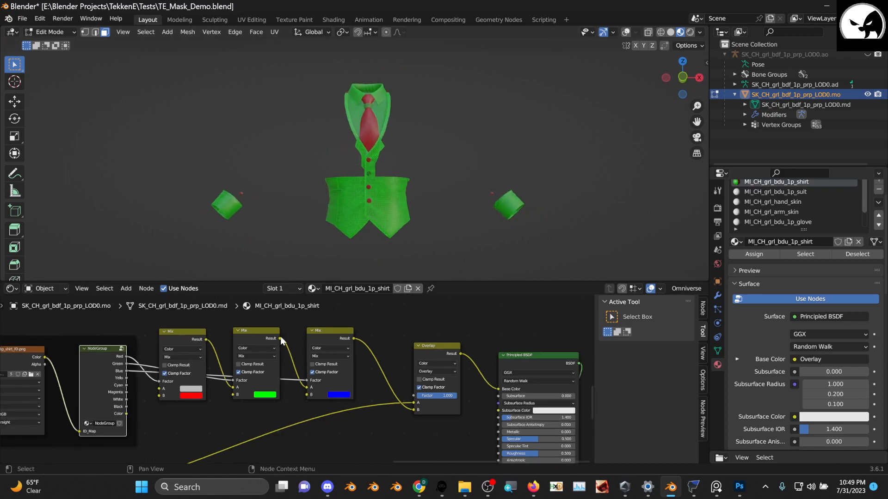
scroll(397, 359, up, 1)
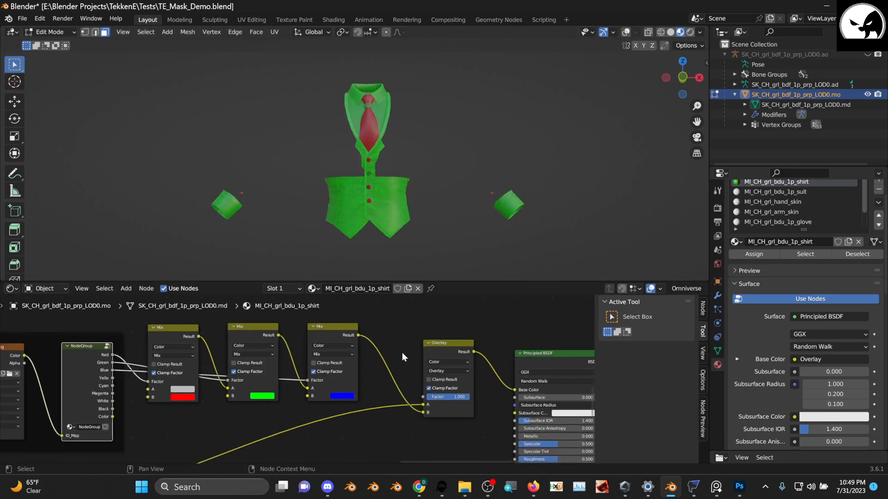
scroll(410, 135, up, 6)
scroll(293, 380, down, 3)
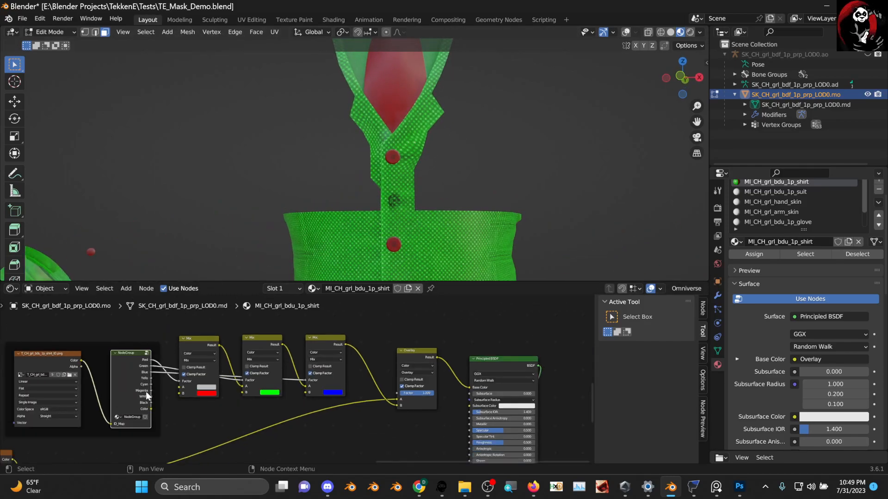
- Rearrange the green and blue Mix nodes and the final Overlay so the chain is more evenly spaced
middle_drag(221, 383, 194, 408)
scroll(310, 380, up, 6)
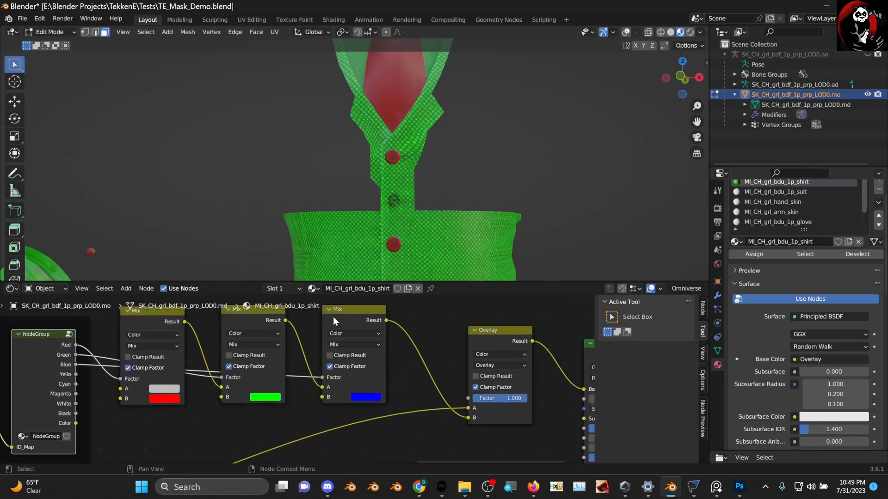
drag(333, 316, 334, 313)
drag(271, 317, 258, 319)
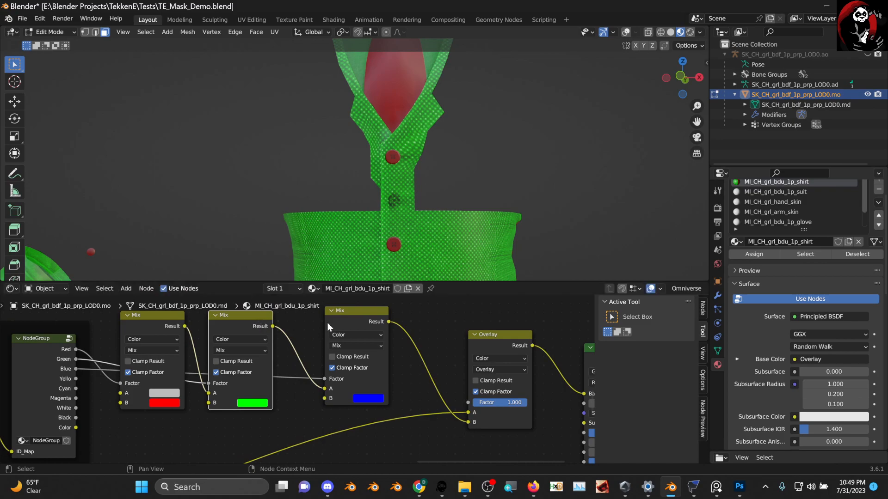
drag(330, 323, 306, 330)
scroll(345, 376, down, 4)
scroll(345, 375, down, 3)
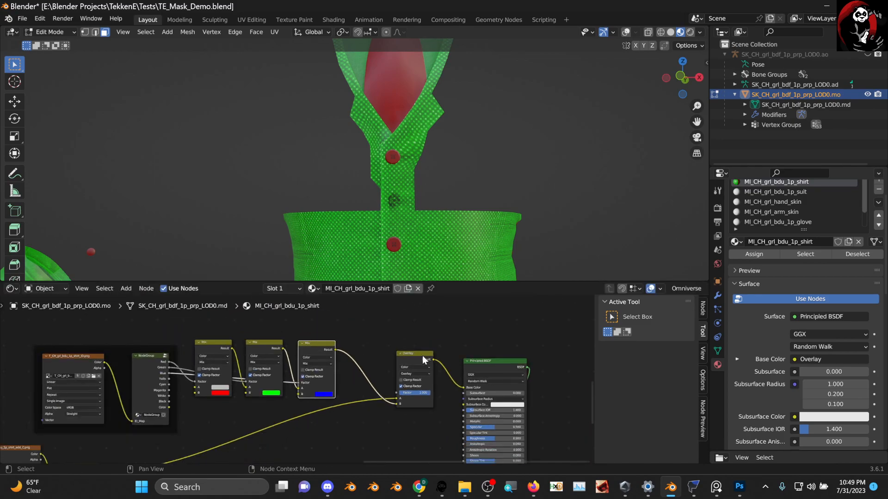
drag(423, 355, 414, 354)
middle_drag(244, 388, 381, 379)
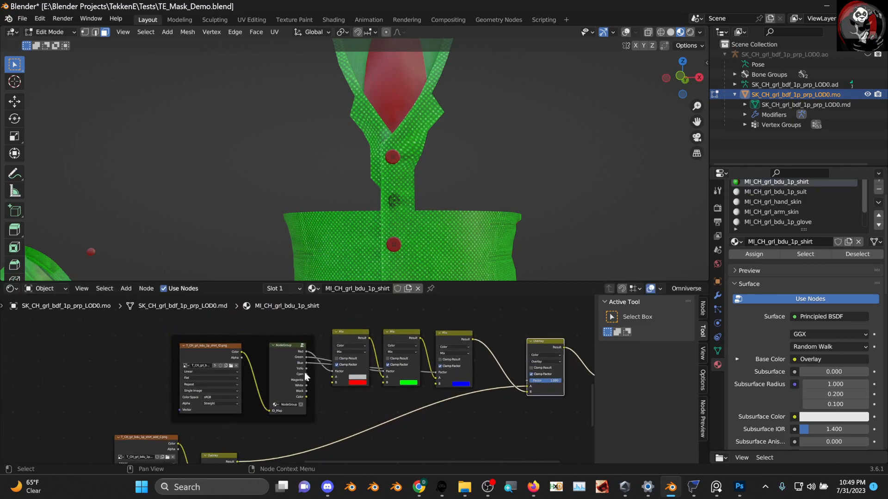
- Open the NodeGroup for editing in an enlarged node editor and move its Group Input node away from Normalize
scroll(301, 373, down, 3)
scroll(301, 373, up, 6)
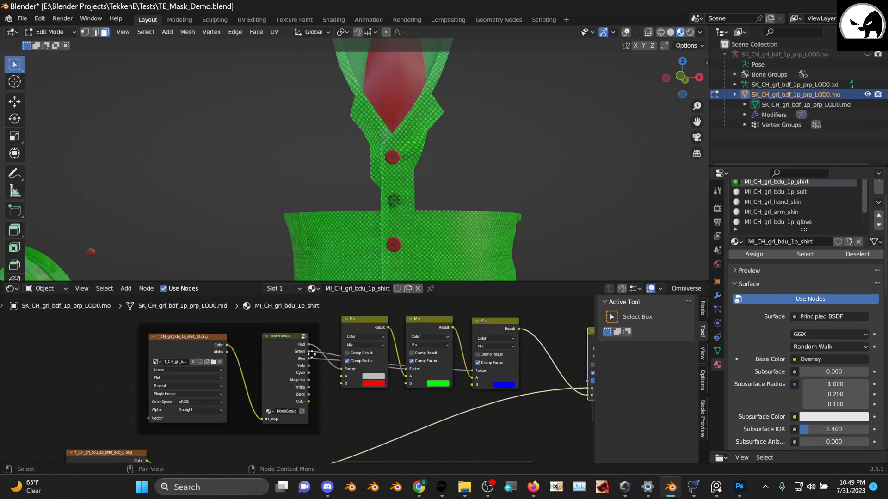
click(303, 338)
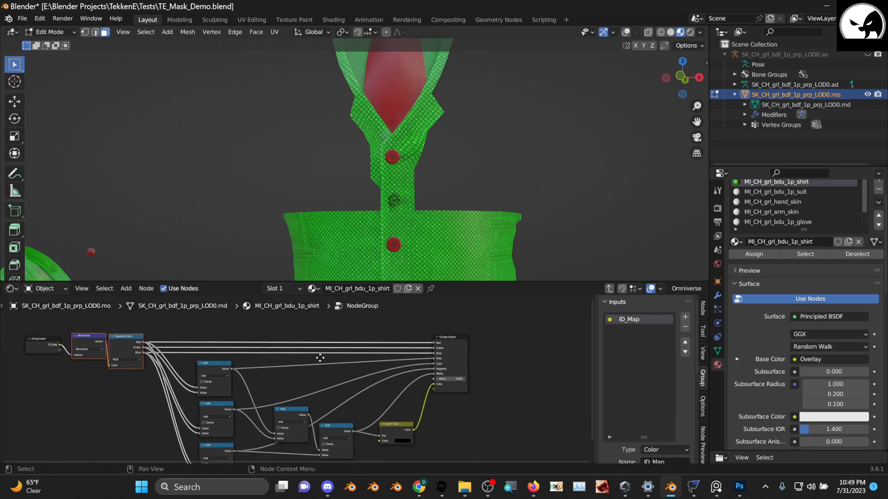
drag(392, 280, 392, 39)
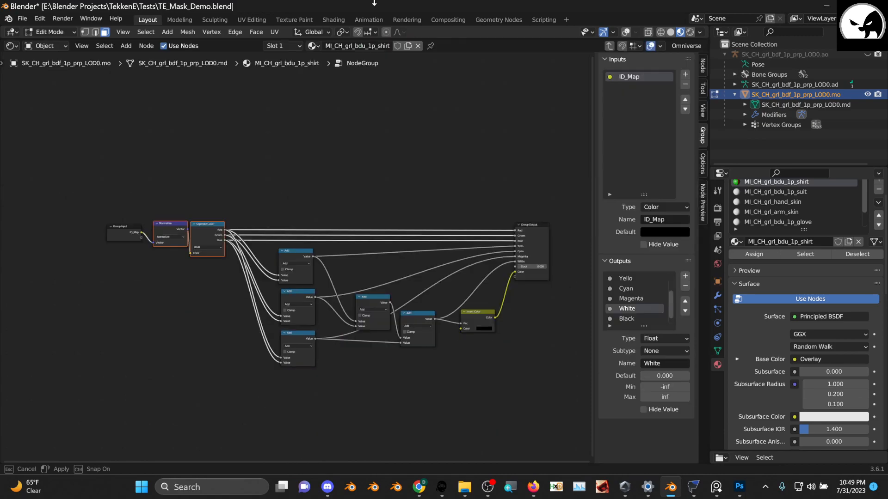
scroll(281, 176, up, 4)
drag(151, 235, 127, 236)
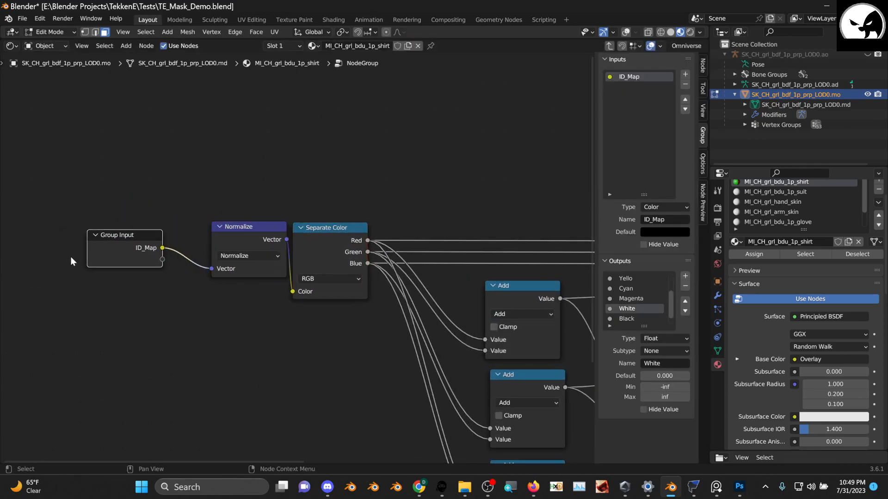
- Leave the NodeGroup and return to the shirt material's node tree at the shirt ID texture
click(609, 46)
scroll(341, 238, down, 3)
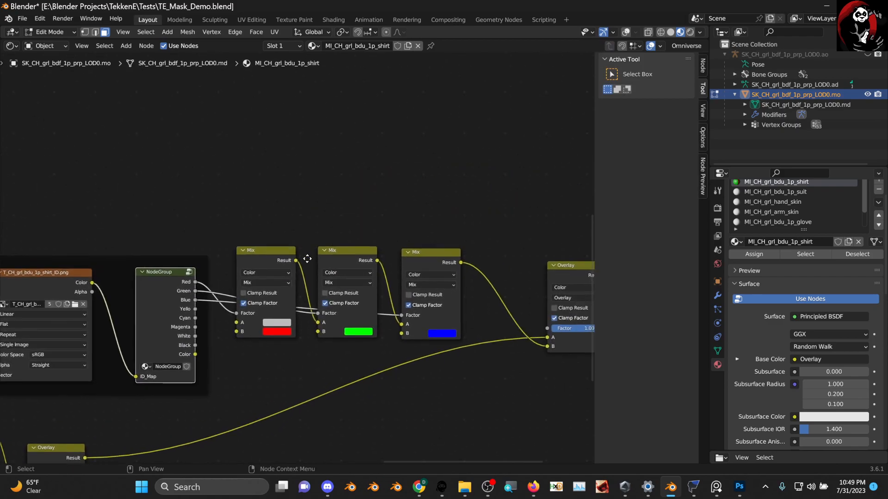
scroll(341, 241, down, 2)
drag(518, 270, 518, 263)
scroll(249, 252, up, 7)
middle_drag(177, 244, 233, 264)
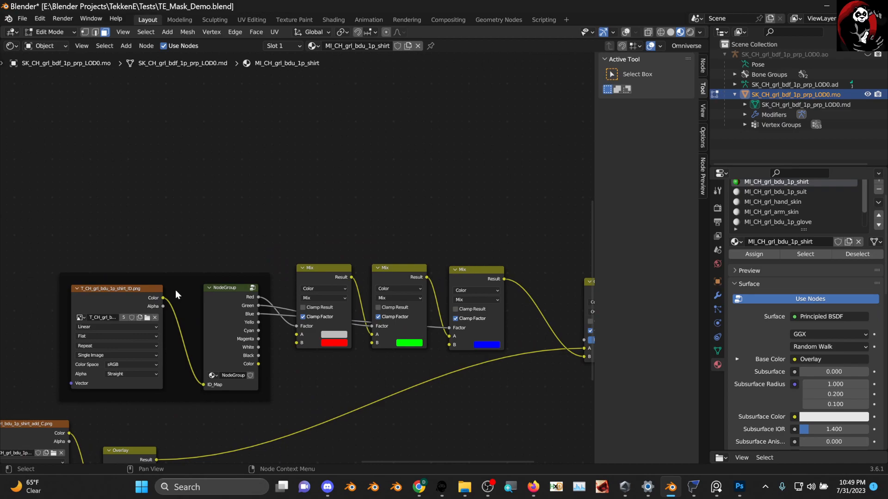
- Add a Vector Math node set to Normalize, fed by the T_CH_grl_bdu_1p_shirt_ID.png texture's Color output
drag(157, 301, 273, 153)
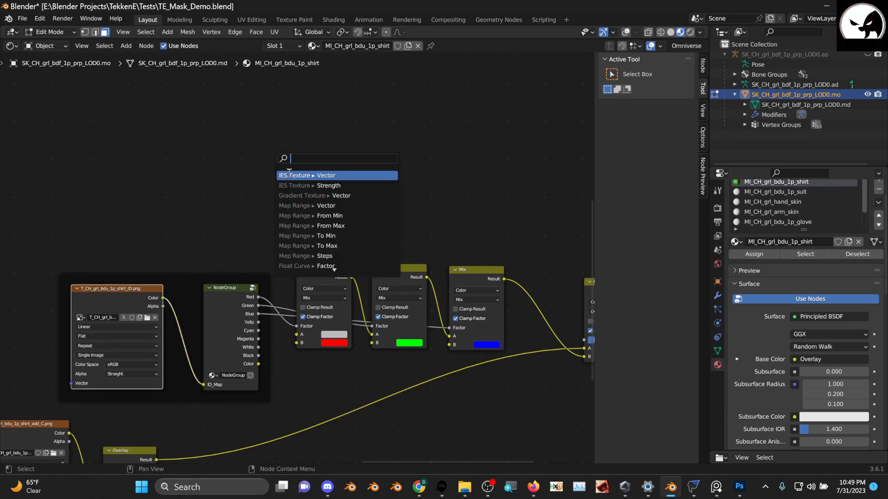
text(normal)
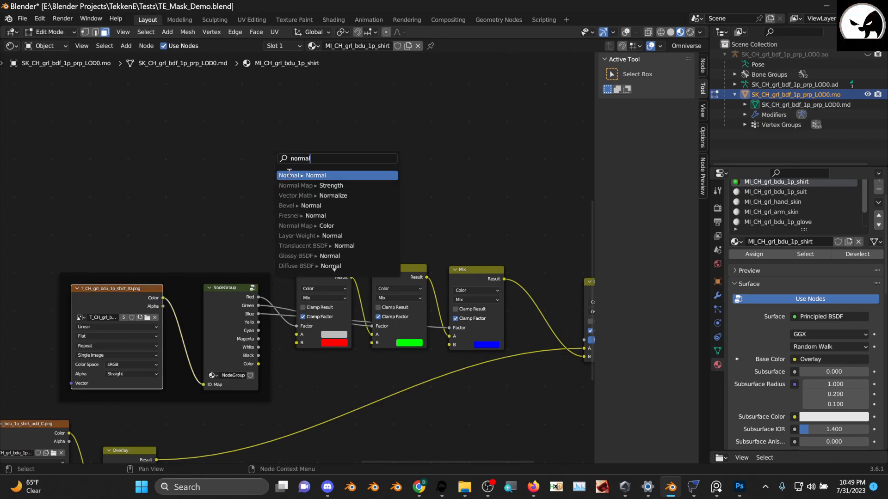
text(l)
click(288, 174)
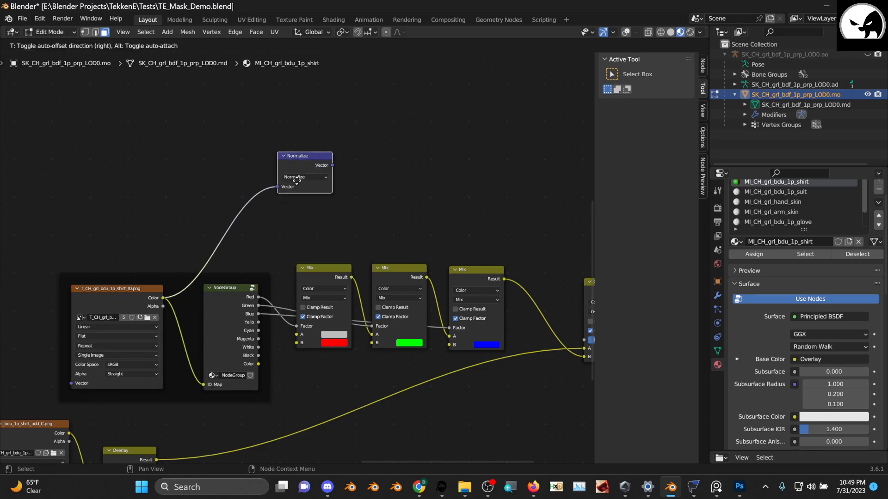
click(265, 187)
scroll(298, 258, down, 4)
scroll(190, 264, up, 4)
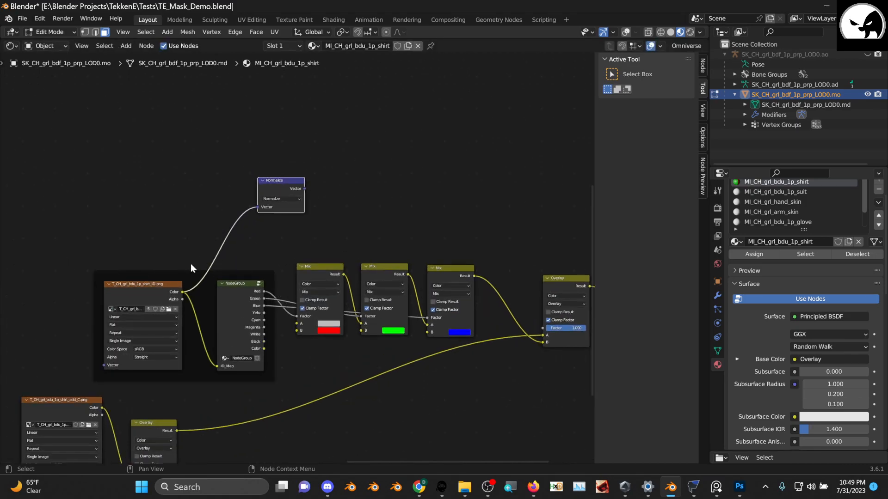
middle_drag(207, 265, 191, 277)
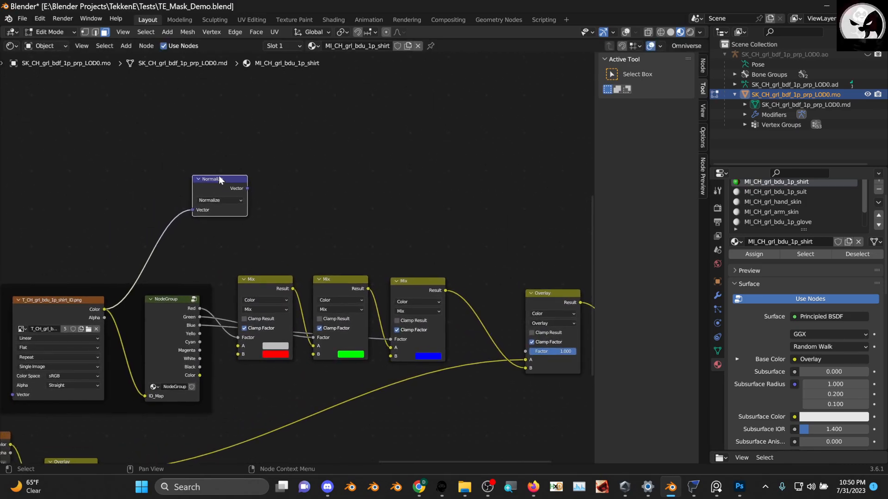
- Add a Separate Color node fed by Normalize's Vector output and arrange both nodes above the NodeGroup
drag(218, 176, 240, 188)
scroll(192, 210, up, 2)
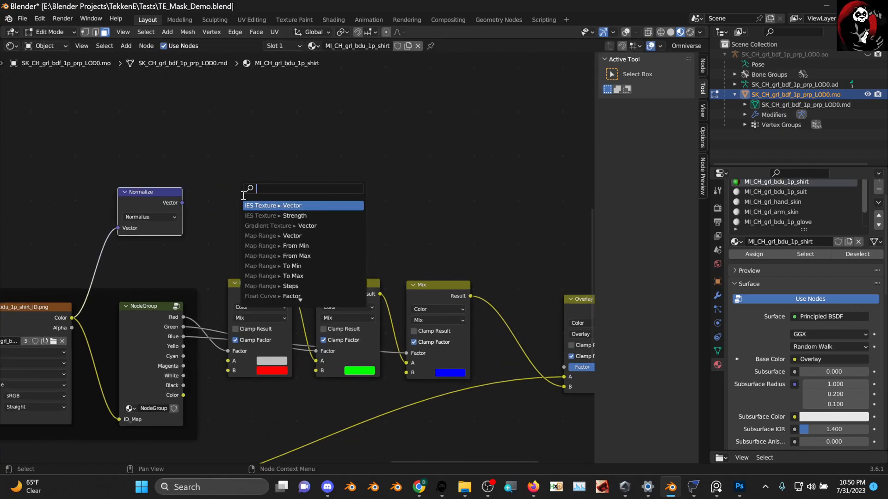
text(sepera)
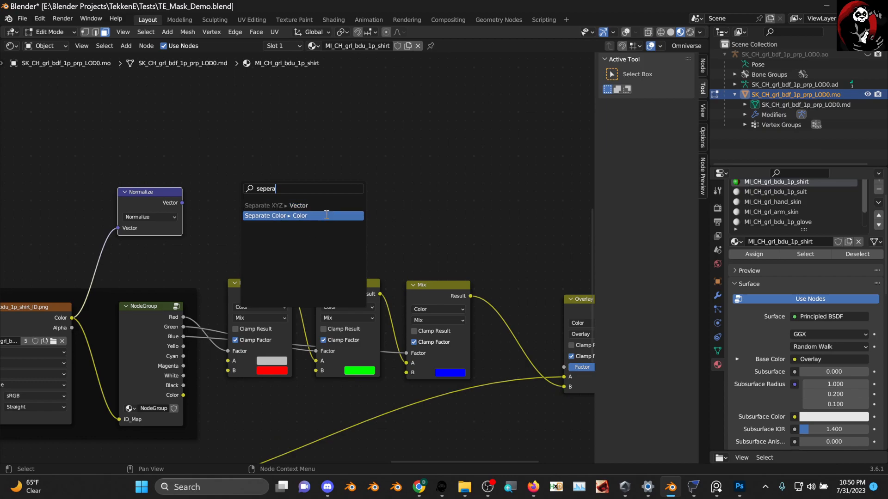
click(326, 216)
drag(159, 195, 159, 155)
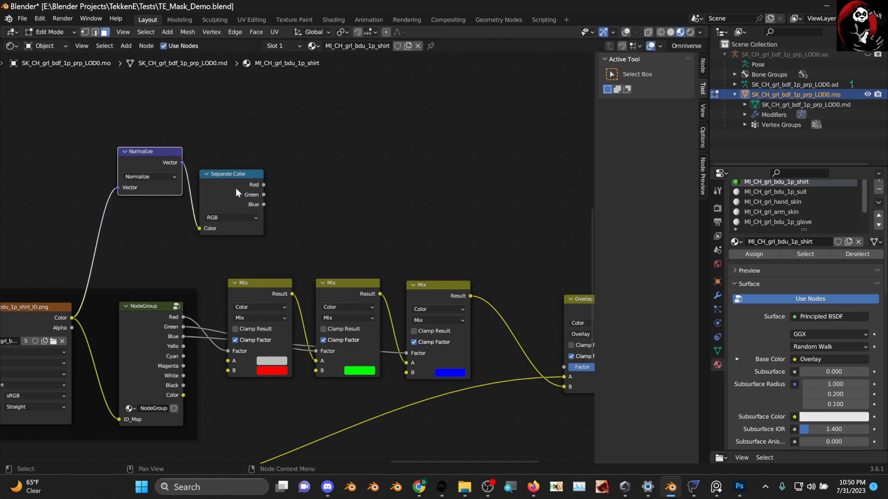
drag(235, 188, 235, 163)
scroll(357, 224, down, 2)
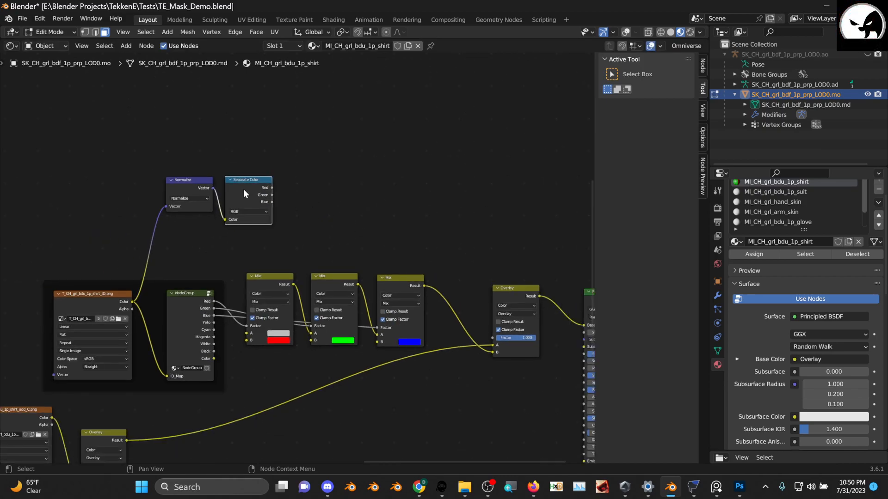
middle_drag(359, 200, 276, 189)
scroll(285, 213, up, 3)
middle_drag(218, 233, 135, 187)
drag(141, 177, 243, 200)
drag(142, 186, 274, 204)
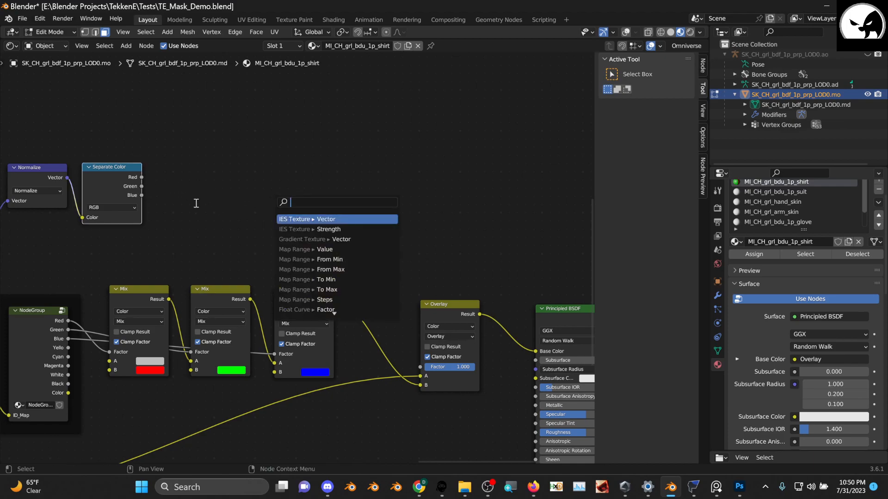
drag(143, 195, 152, 189)
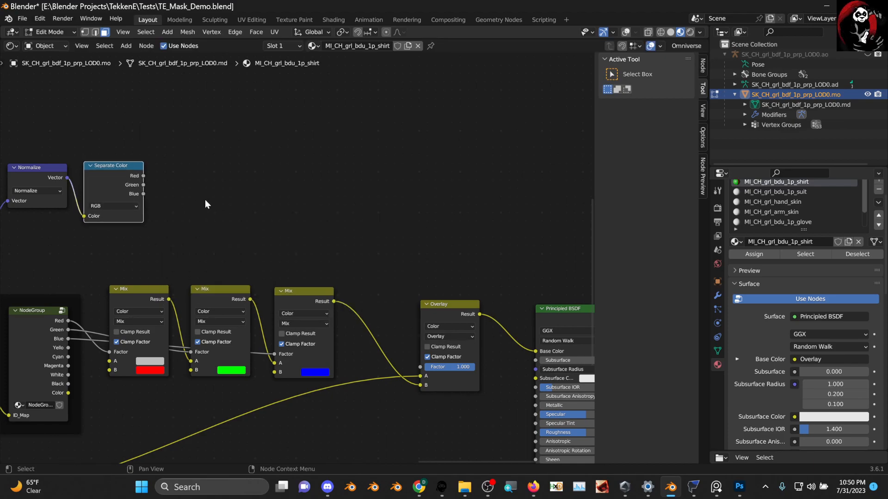
- Delete the three Mix nodes and the final Overlay node in front of the Principled BSDF
scroll(296, 70, down, 1)
scroll(118, 276, up, 3)
mouse_move(160, 276)
middle_down()
mouse_move(228, 226)
mouse_move(171, 265)
middle_up()
scroll(172, 243, down, 3)
middle_drag(371, 215, 335, 207)
scroll(376, 247, down, 3)
middle_drag(185, 290, 239, 255)
drag(203, 222, 438, 319)
key(x)
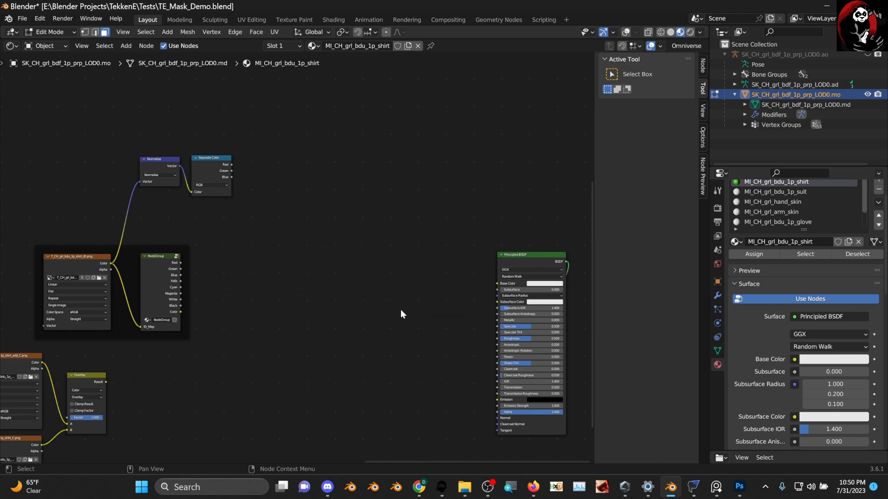
- Enlarge the 3D viewport above the node editor and move the Principled BSDF closer to the Separate Color node
drag(376, 54, 372, 204)
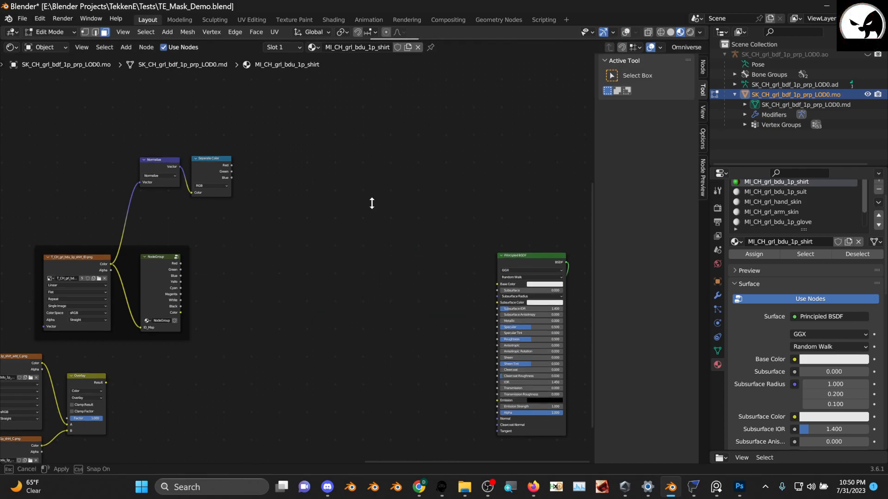
right_click(418, 119)
scroll(423, 146, down, 7)
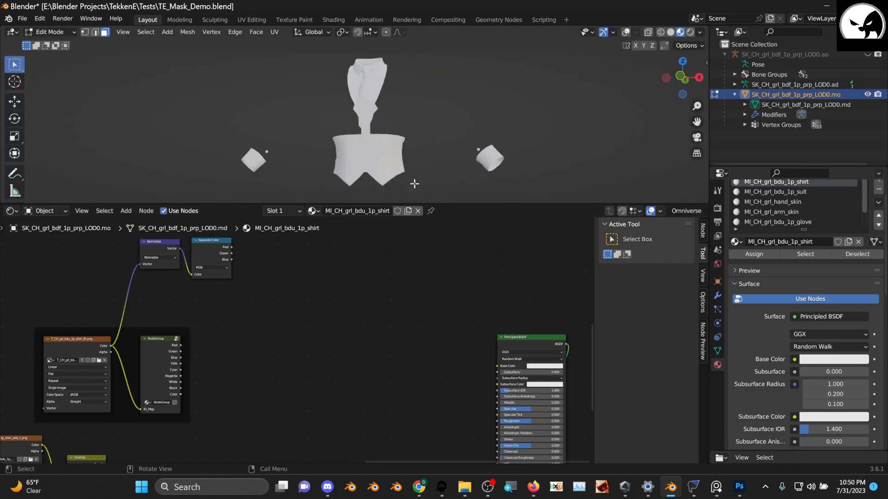
drag(496, 344, 418, 283)
middle_drag(293, 279, 313, 323)
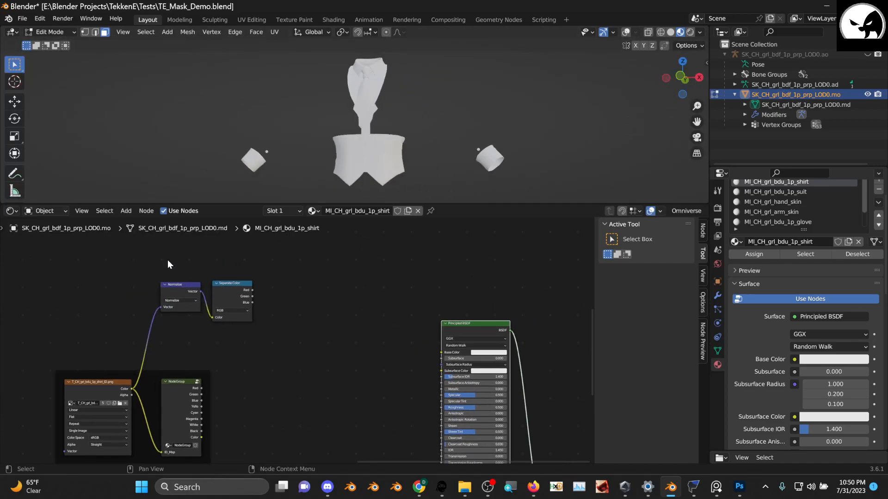
- Preview Separate Color's Red output on the shirt through the Principled BSDF's Base Color, and disconnect it again
drag(168, 261, 250, 319)
drag(224, 283, 495, 357)
scroll(299, 338, up, 2)
scroll(324, 314, up, 1)
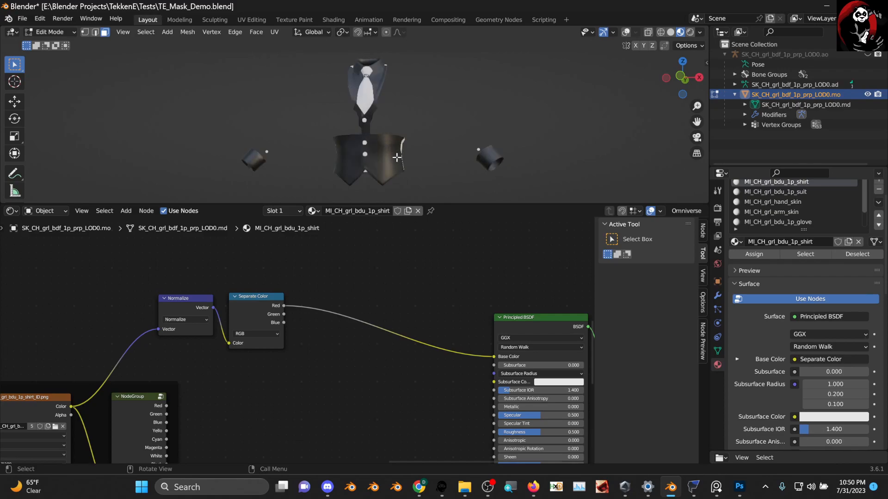
scroll(405, 167, up, 2)
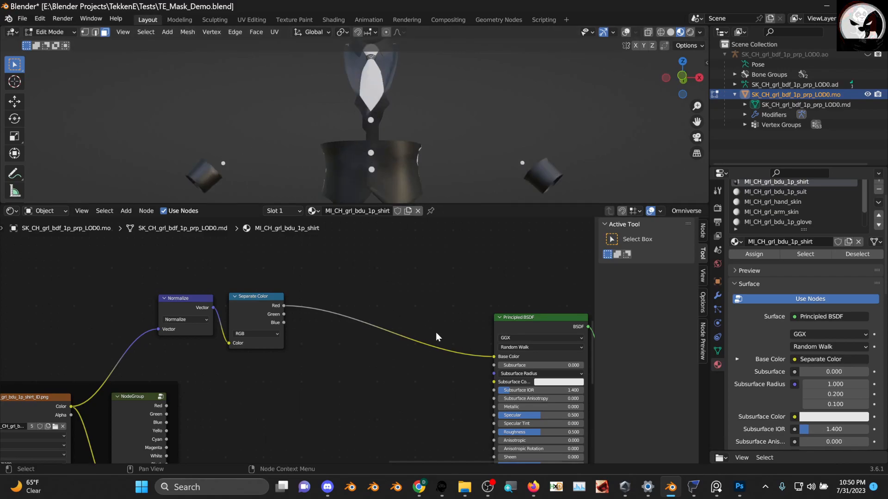
scroll(397, 320, up, 2)
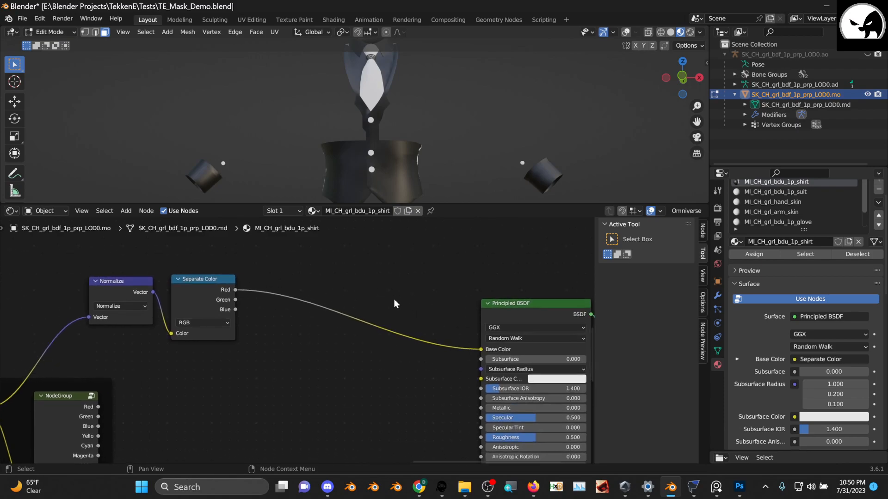
drag(479, 349, 356, 285)
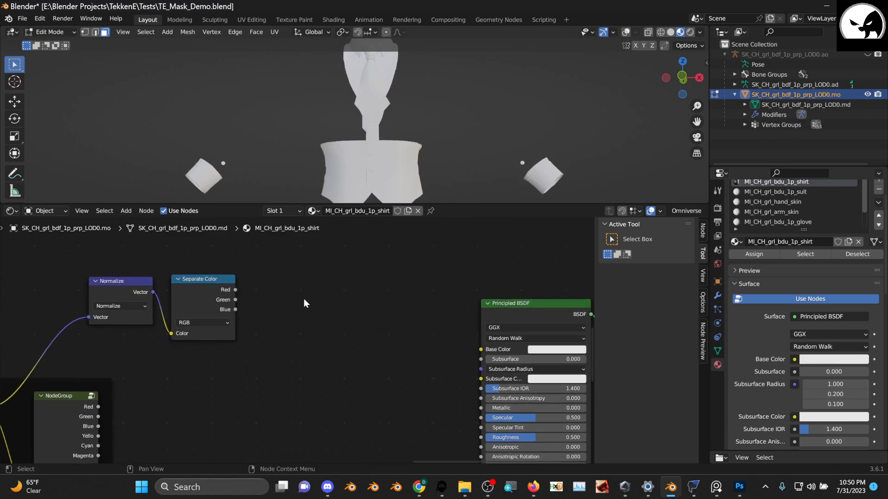
- Reposition the Separate Color node beside Normalize and examine the mask outputs listed on the NodeGroup
drag(202, 283, 334, 327)
mouse_move(198, 279)
mouse_down()
mouse_move(188, 281)
mouse_move(196, 277)
mouse_up()
middle_drag(243, 313, 228, 323)
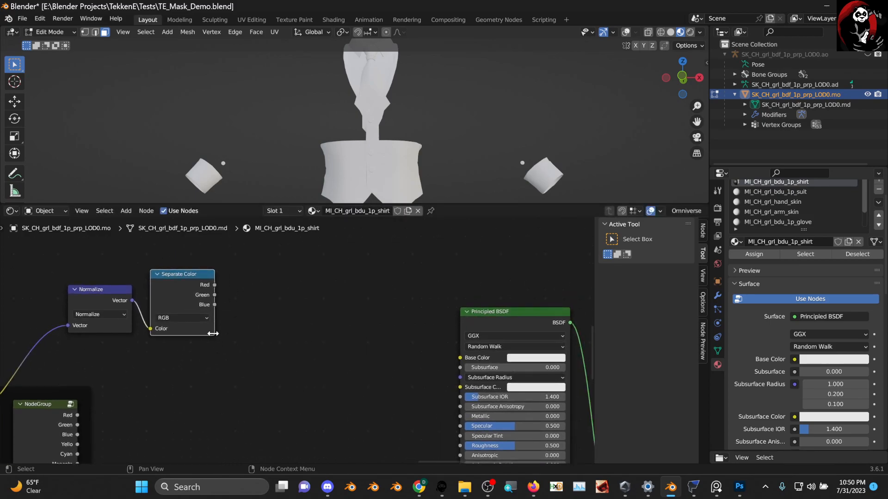
middle_drag(96, 413, 153, 310)
scroll(119, 357, up, 3)
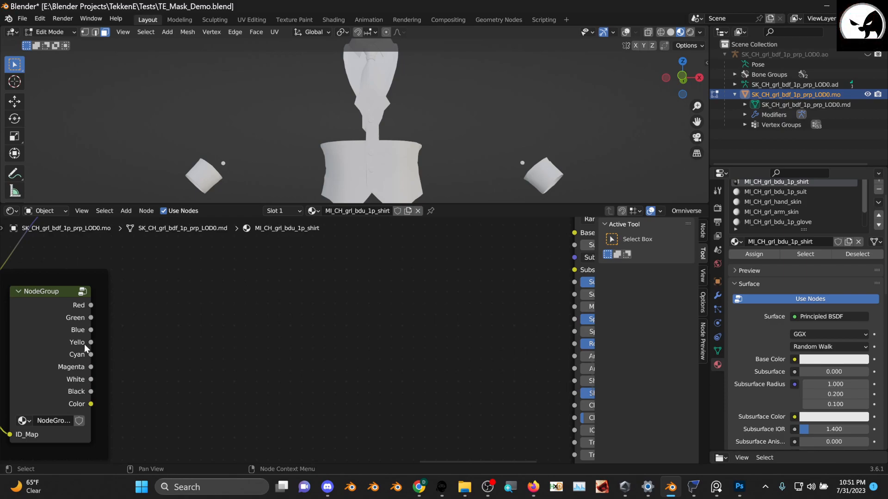
middle_drag(241, 310, 204, 422)
middle_drag(240, 282, 230, 318)
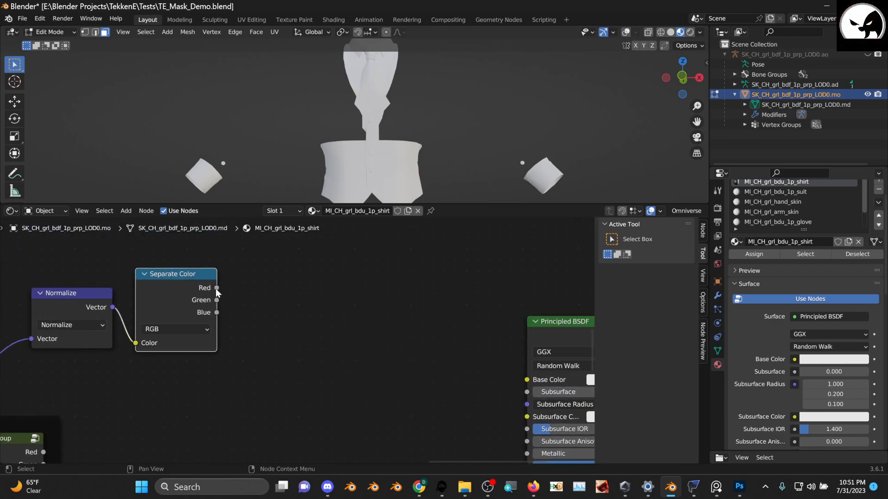
- Add a Math node set to Add, fed by the Separate Color node's Red and Green outputs
drag(184, 274, 303, 354)
drag(216, 294, 287, 366)
text(add)
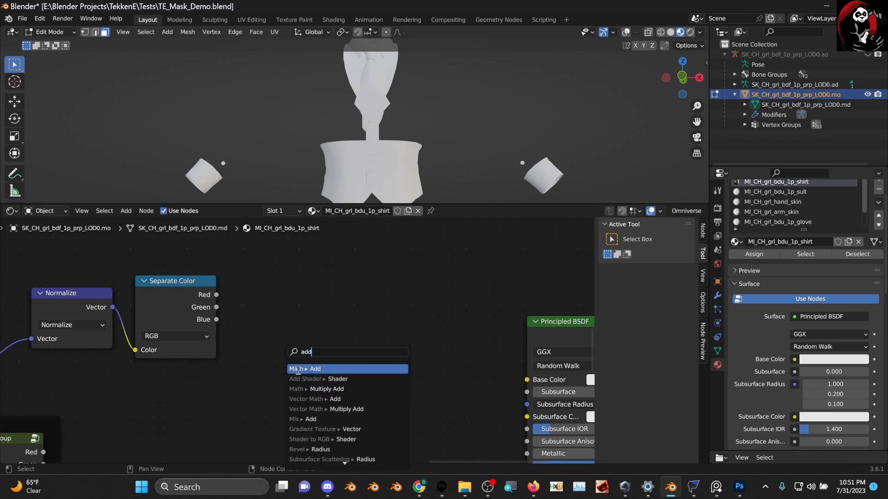
key(Return)
click(317, 360)
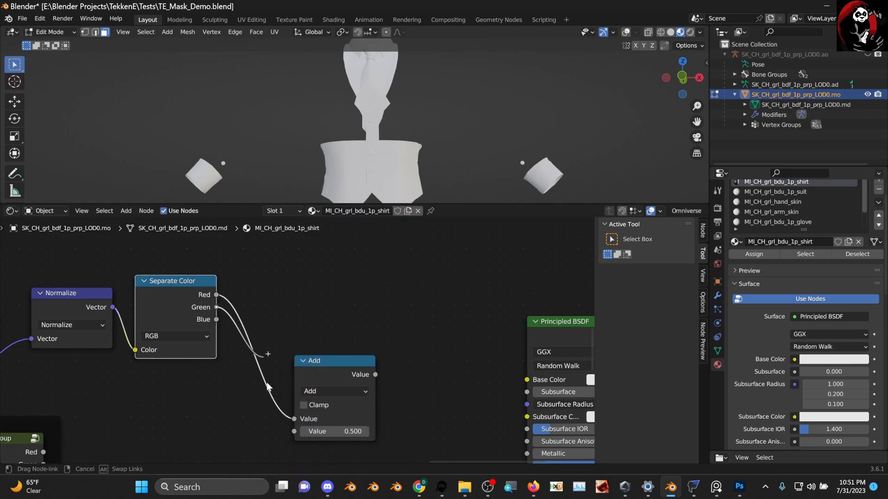
drag(216, 307, 296, 429)
- Link the Add node's Value to the Principled BSDF's Base Color and place the node beside Separate Color
drag(340, 360, 536, 375)
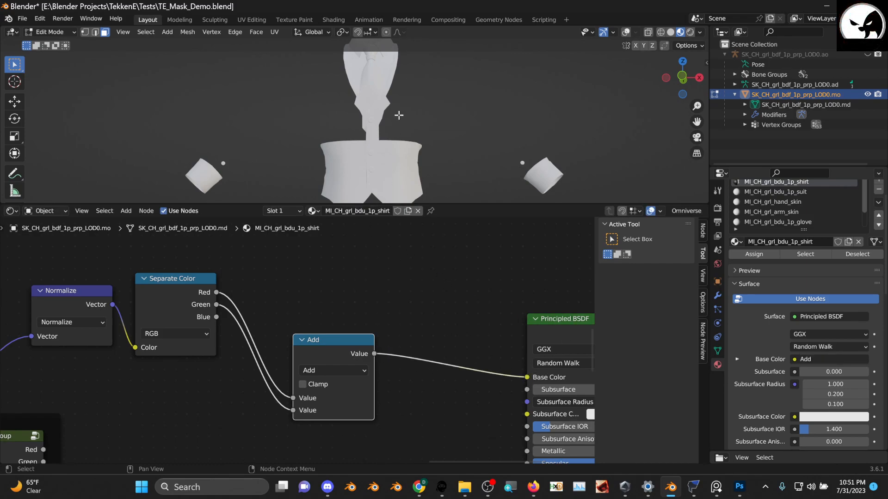
mouse_move(387, 134)
middle_down()
mouse_move(390, 126)
mouse_move(462, 134)
mouse_move(393, 143)
middle_up()
drag(327, 341, 313, 288)
middle_drag(344, 299, 338, 328)
scroll(379, 133, down, 2)
middle_drag(379, 133, 415, 143)
scroll(384, 325, down, 1)
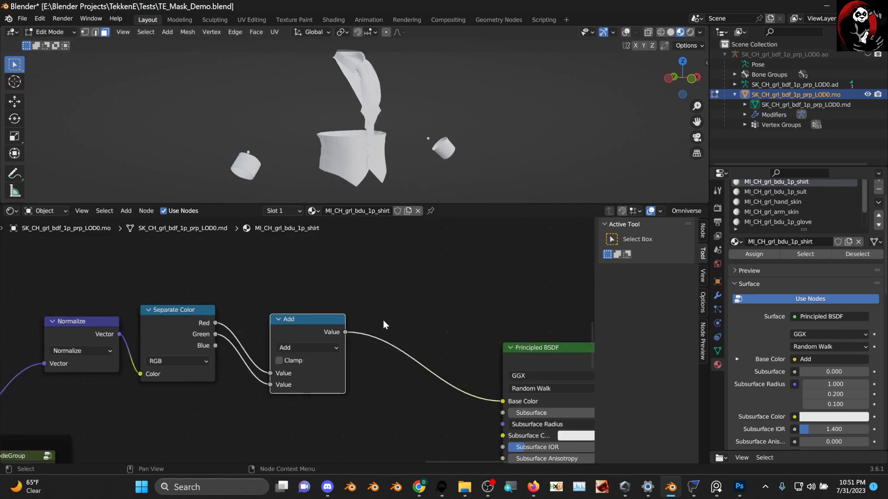
middle_drag(417, 329, 381, 315)
scroll(261, 310, up, 2)
mouse_move(260, 309)
mouse_down()
mouse_move(243, 281)
mouse_move(268, 309)
mouse_move(245, 302)
mouse_up()
scroll(284, 322, up, 2)
scroll(262, 301, down, 6)
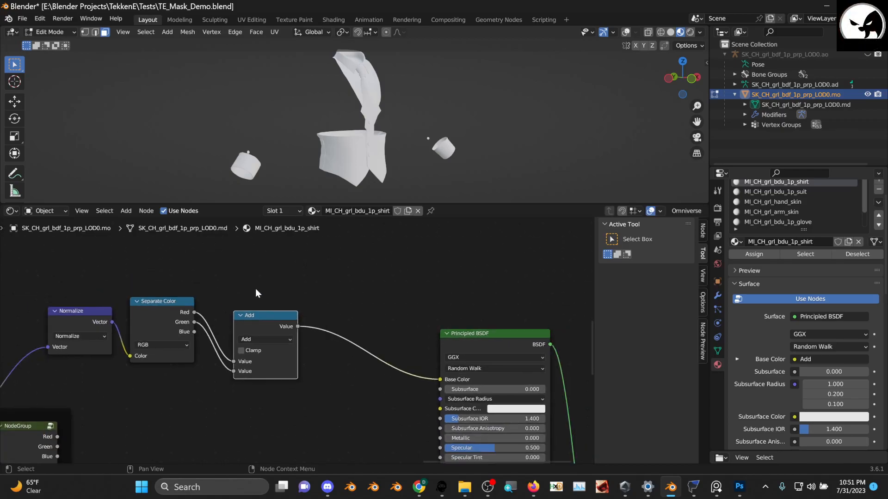
- Open the NodeGroup and examine how Separate Color and the Add nodes feed the Yello, Cyan and Magenta outputs
middle_drag(191, 353, 254, 273)
click(114, 348)
middle_drag(295, 356, 4, 287)
drag(199, 286, 205, 284)
middle_drag(238, 301, 74, 317)
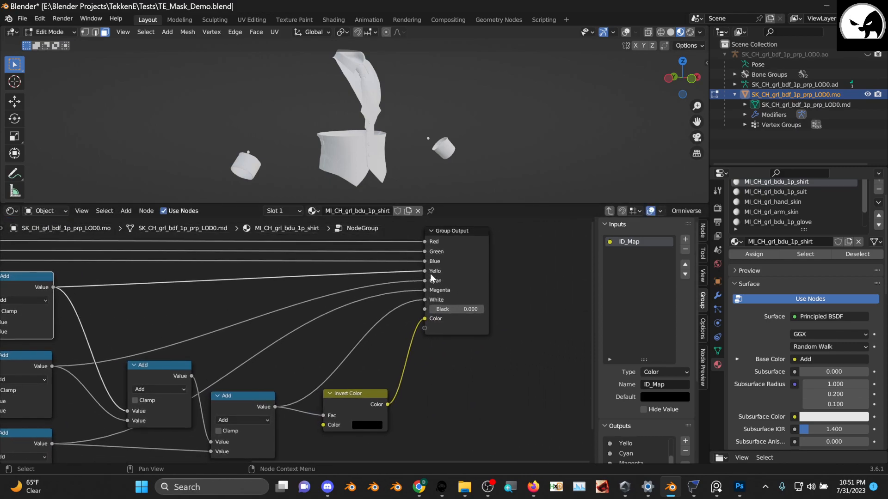
middle_drag(339, 286, 439, 261)
middle_drag(104, 359, 315, 356)
middle_drag(195, 269, 202, 295)
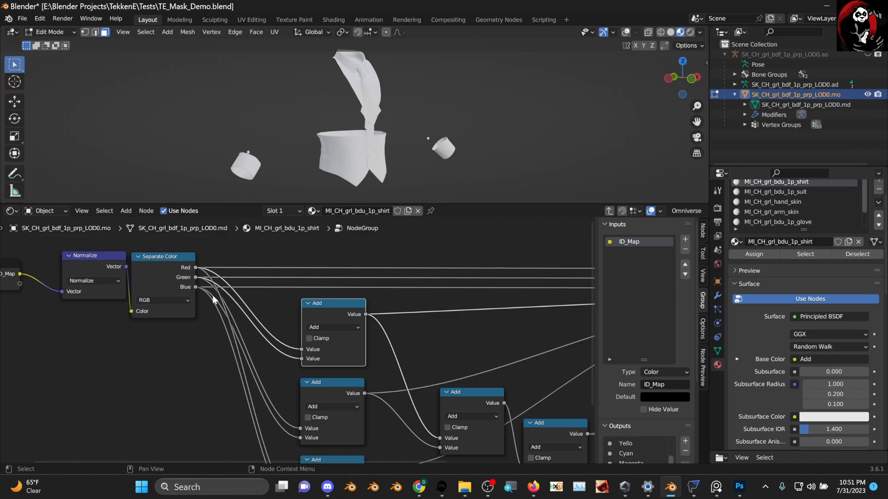
middle_drag(386, 360, 265, 343)
scroll(226, 354, down, 4)
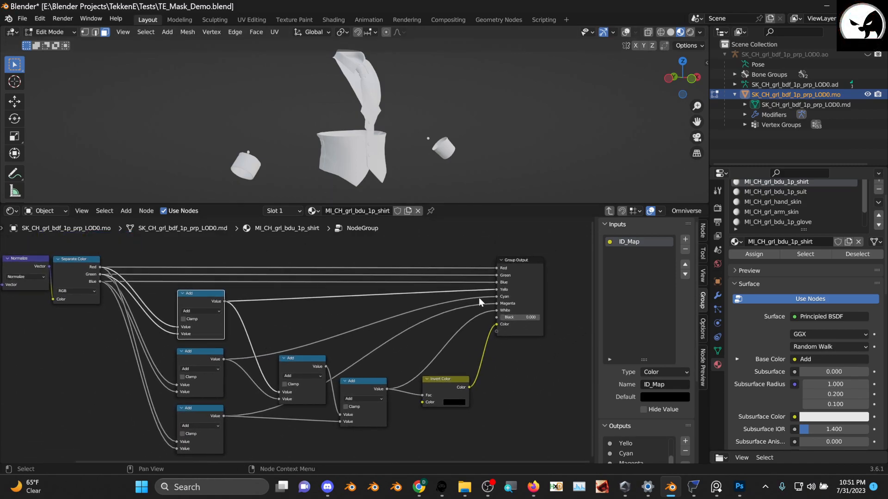
- Examine the chained Add nodes and Invert Color node that feed the White and Color outputs inside the NodeGroup
scroll(291, 351, up, 3)
middle_drag(250, 373, 297, 327)
scroll(253, 301, up, 2)
middle_drag(253, 301, 290, 347)
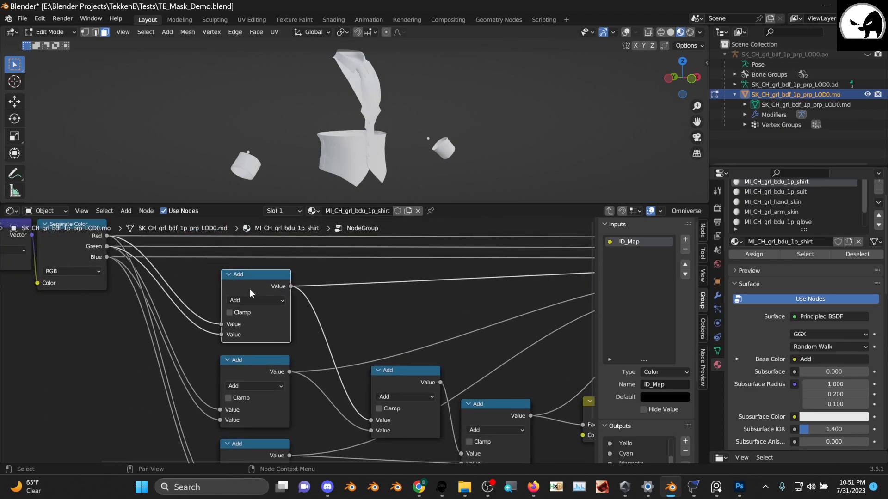
middle_drag(259, 278, 177, 309)
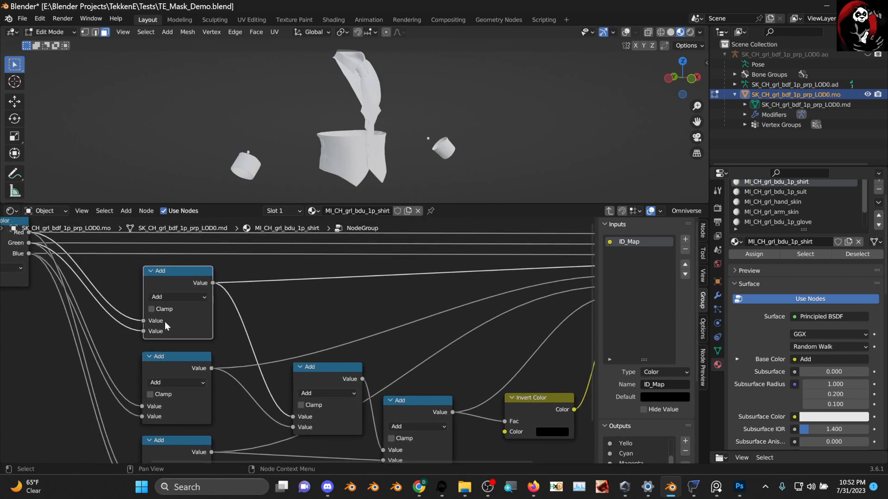
scroll(266, 340, down, 3)
middle_drag(266, 340, 294, 335)
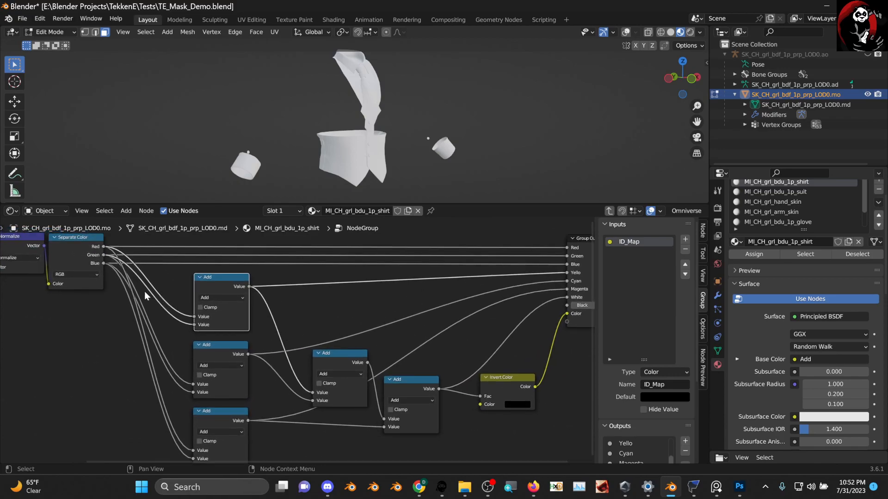
scroll(145, 296, up, 1)
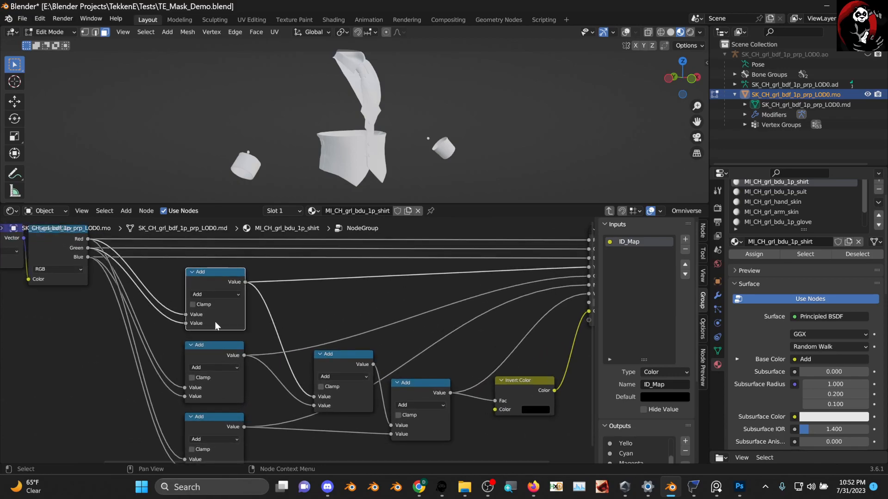
middle_drag(215, 326, 198, 305)
middle_drag(345, 343, 331, 336)
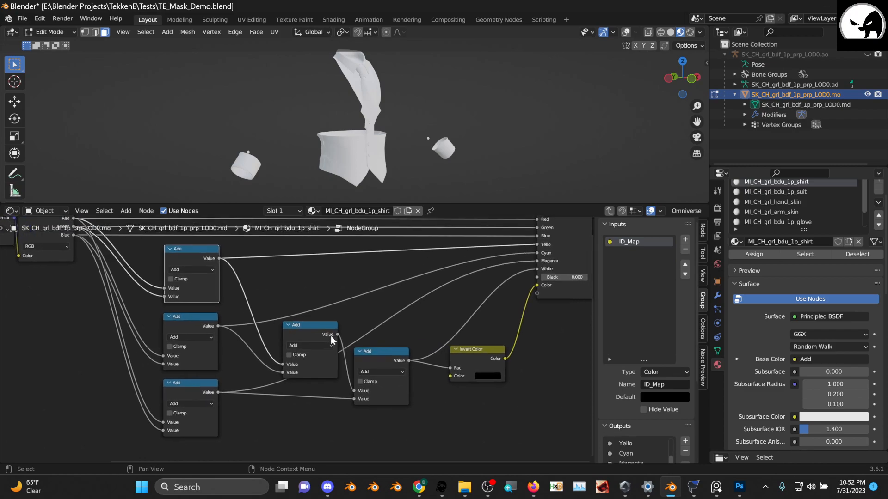
- Disconnect the two chained Add nodes' old inputs and feed the first one from Separate Color's Red and Green outputs
drag(283, 373, 259, 365)
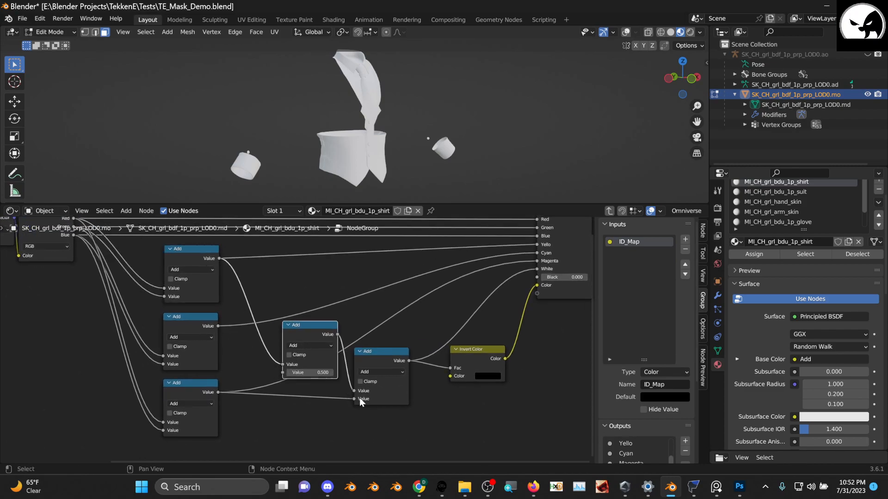
drag(353, 399, 316, 325)
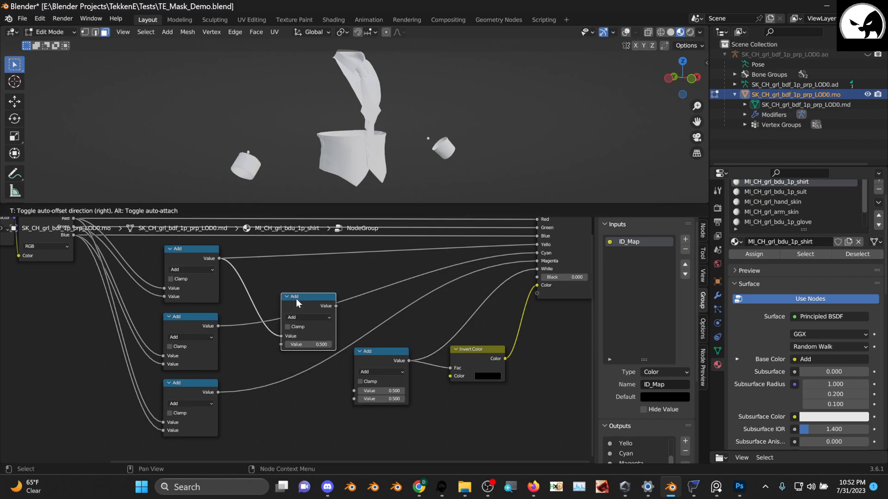
middle_drag(175, 277, 204, 317)
drag(96, 259, 320, 381)
drag(102, 267, 313, 383)
middle_drag(359, 388, 290, 355)
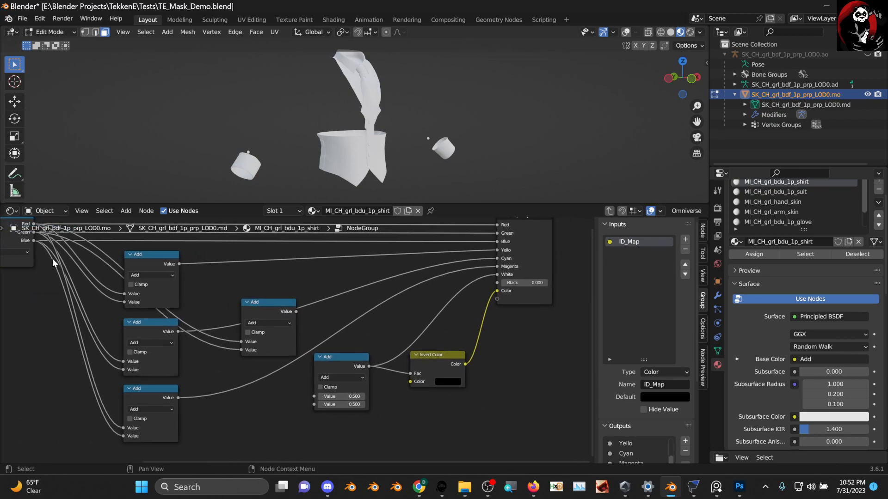
- Feed the last Add node with the preceding Add node's Value and Separate Color's Blue output
drag(295, 311, 314, 397)
drag(341, 359, 350, 361)
middle_drag(350, 361, 400, 369)
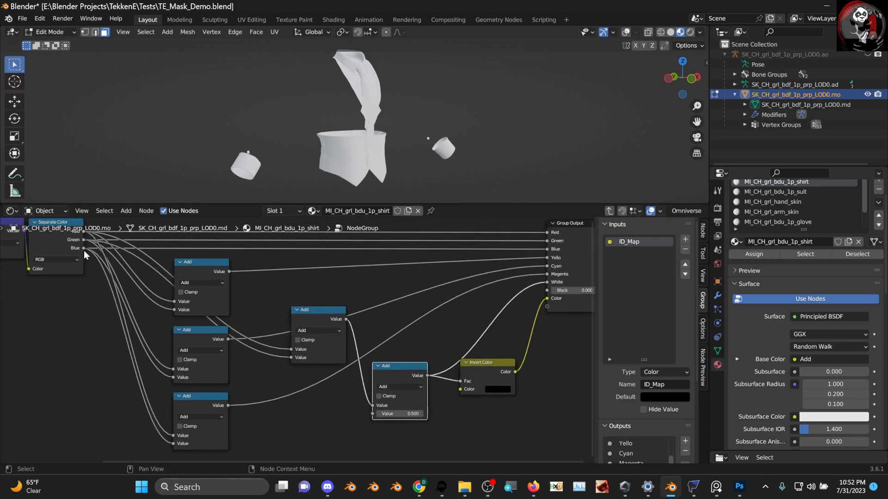
drag(84, 248, 374, 412)
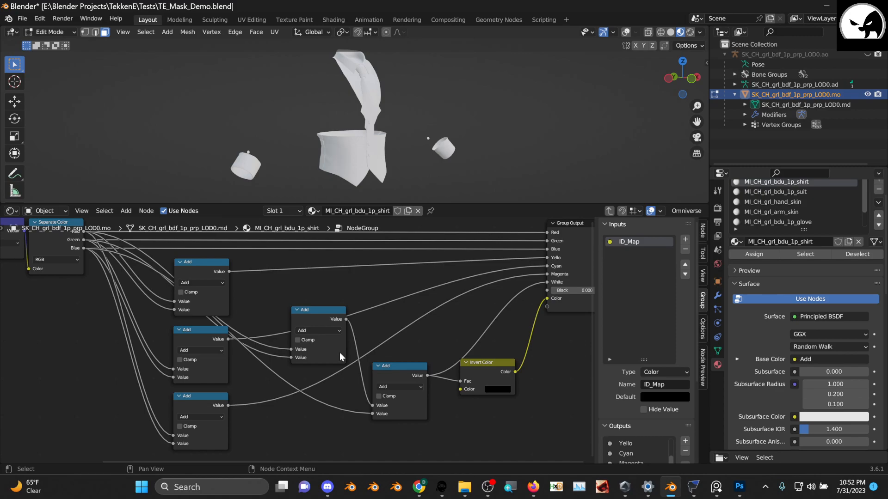
- Arrange the two chained Add nodes and the Invert Color node neatly in front of the Group Output
scroll(339, 352, up, 2)
middle_drag(439, 375, 390, 379)
drag(383, 371, 387, 369)
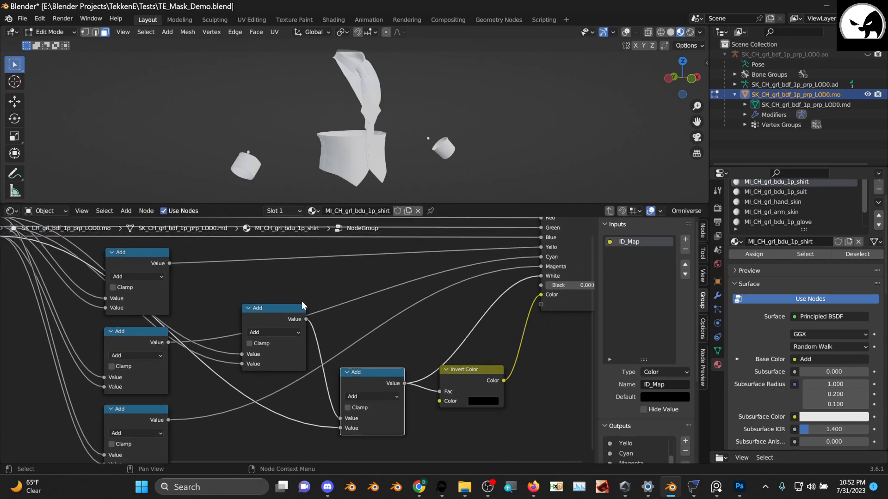
mouse_move(267, 308)
mouse_down()
mouse_move(255, 392)
mouse_move(265, 324)
mouse_up()
middle_drag(517, 348, 414, 372)
drag(369, 402, 380, 415)
drag(288, 394, 292, 389)
middle_drag(395, 421, 388, 416)
mouse_move(388, 407)
mouse_down()
mouse_move(369, 405)
mouse_move(378, 405)
mouse_up()
click(459, 337)
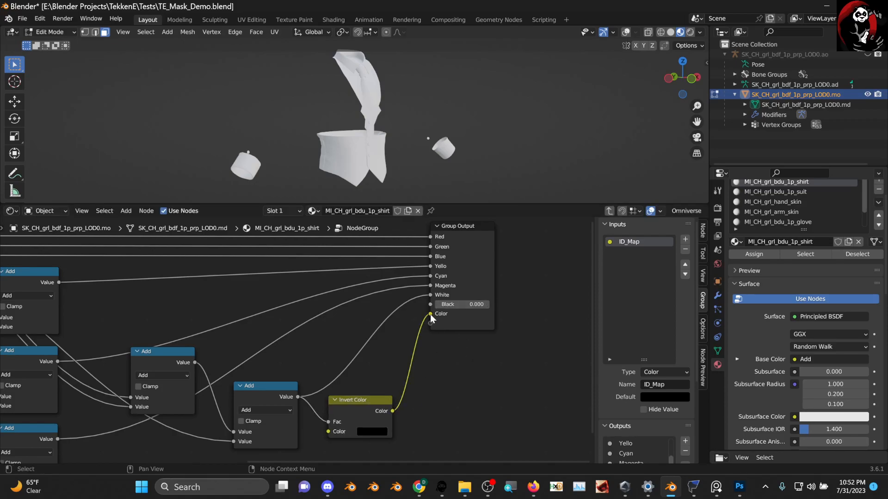
- Reroute the Invert Color link to the Group Output's Black socket and remove the Color output from the group
drag(430, 315, 430, 304)
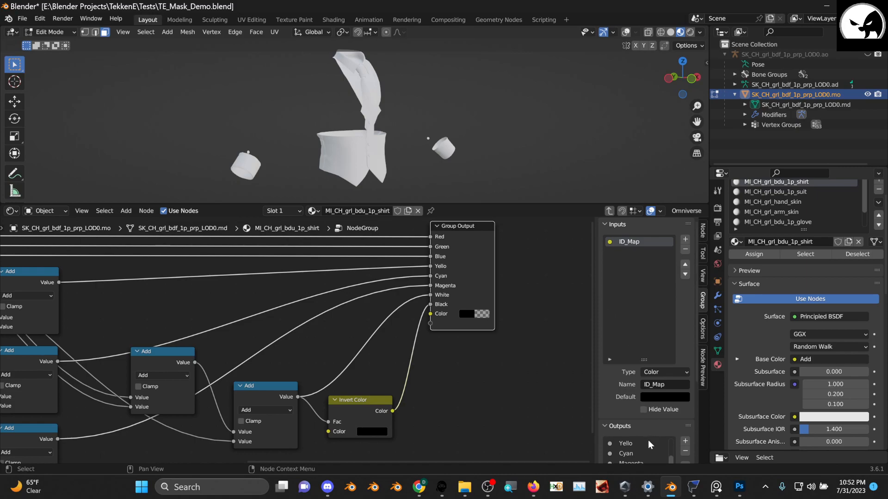
scroll(677, 440, down, 2)
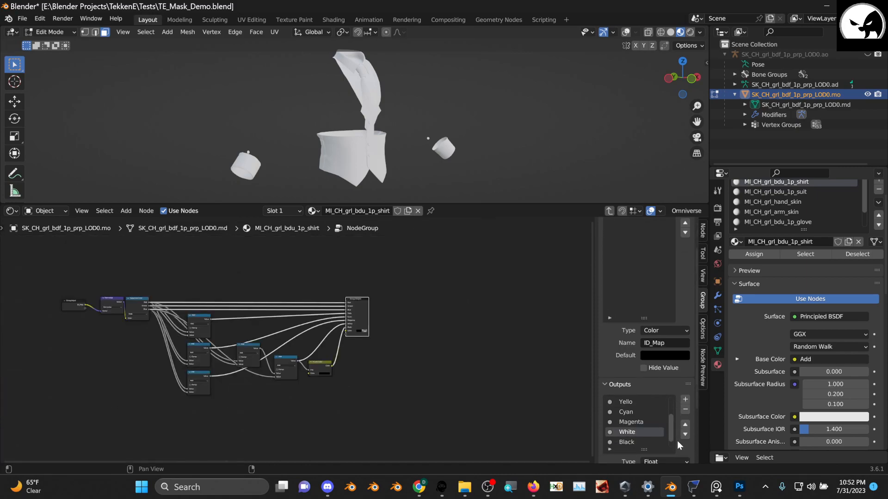
click(639, 438)
scroll(639, 436, down, 1)
click(639, 439)
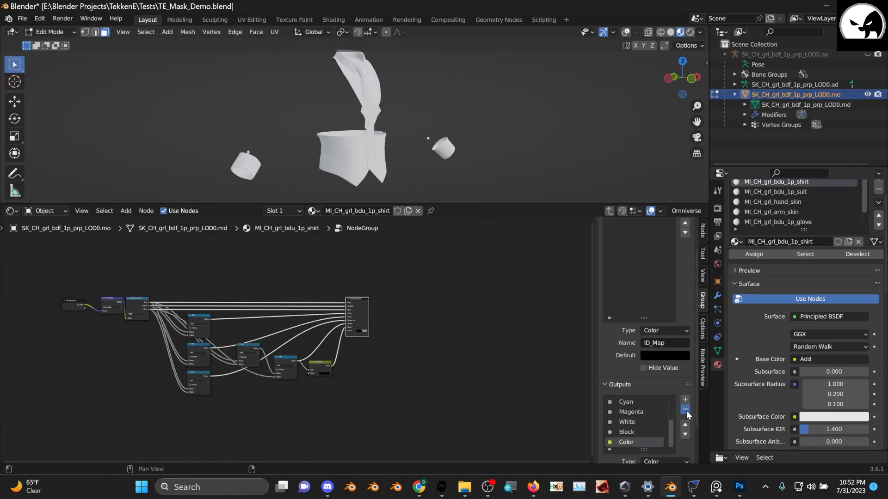
click(685, 410)
- Shift the Invert Color node slightly further away from the last Add node
scroll(381, 353, up, 2)
scroll(387, 329, up, 3)
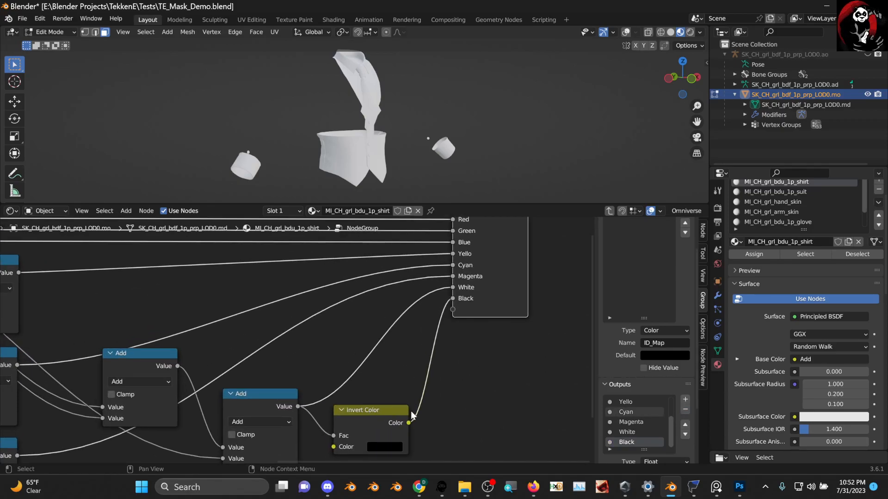
drag(380, 413, 397, 412)
scroll(302, 356, down, 6)
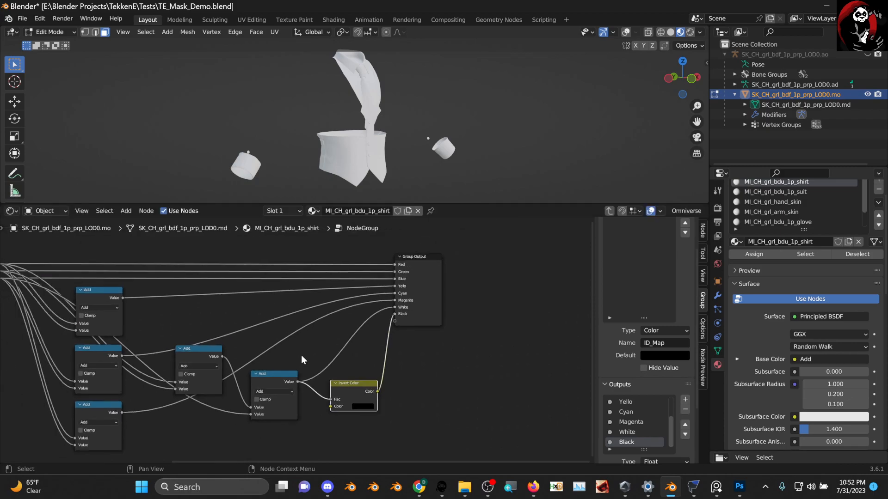
- Leave the NodeGroup and combine the Normalize, Separate Color and Add nodes of the shirt material into a new group
key(Home)
click(608, 212)
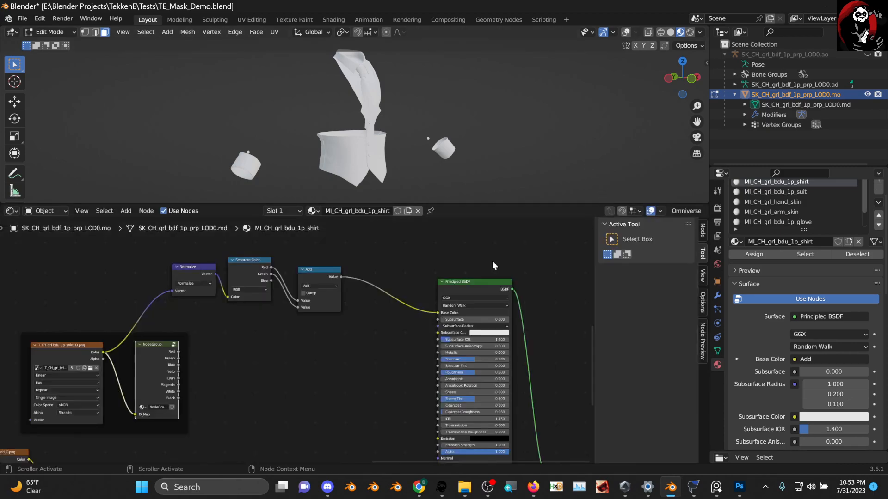
scroll(324, 342, up, 3)
drag(201, 260, 387, 352)
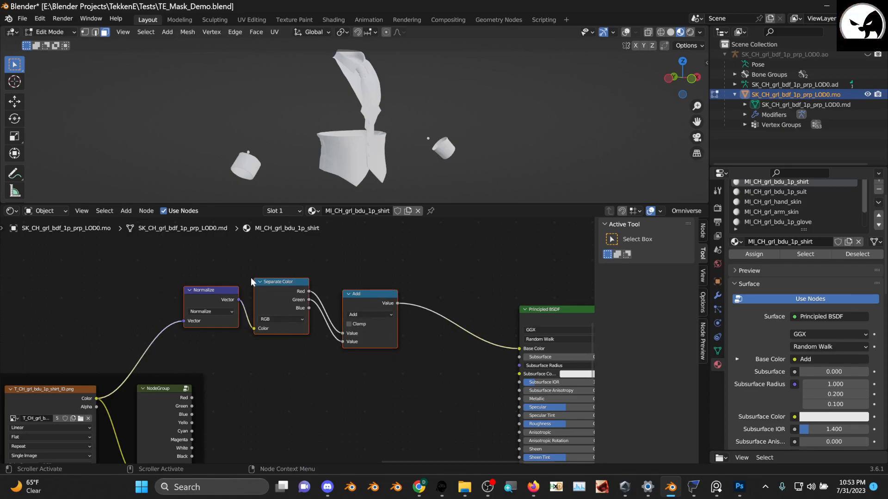
right_click(326, 267)
click(299, 346)
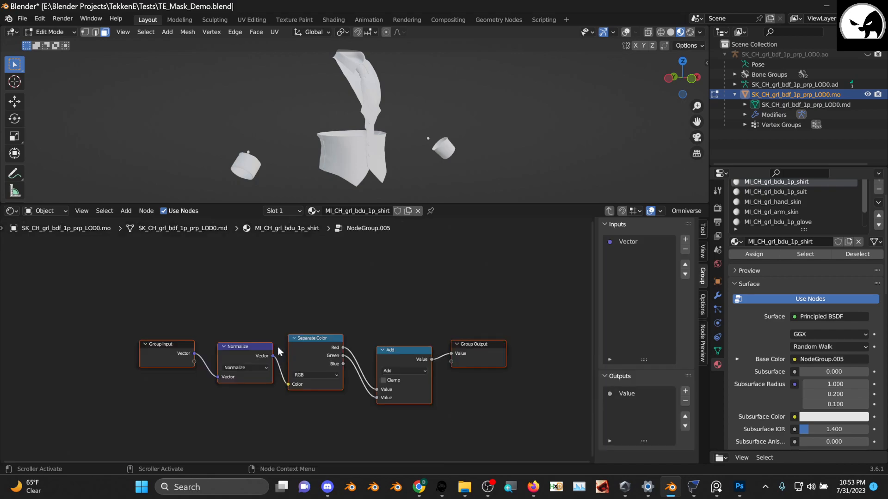
- Examine how the nodes inside the new group connect to its Vector input and Value output
scroll(296, 348, up, 3)
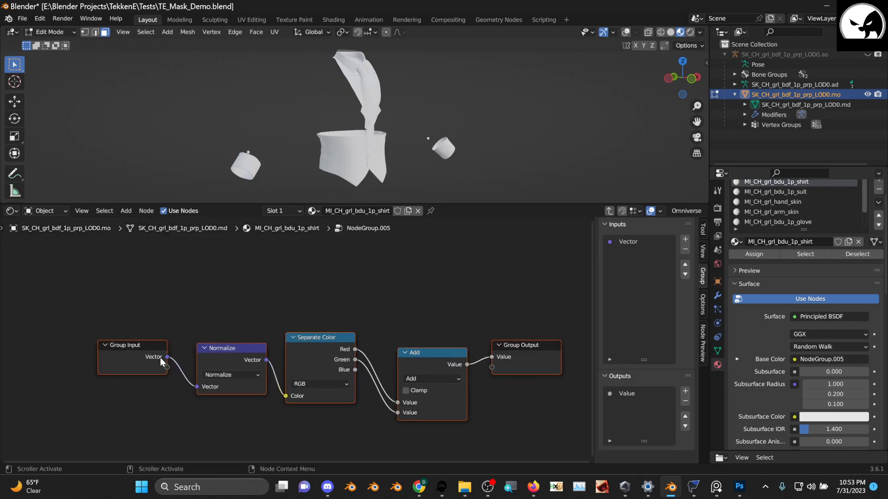
click(609, 211)
scroll(276, 359, down, 5)
click(307, 301)
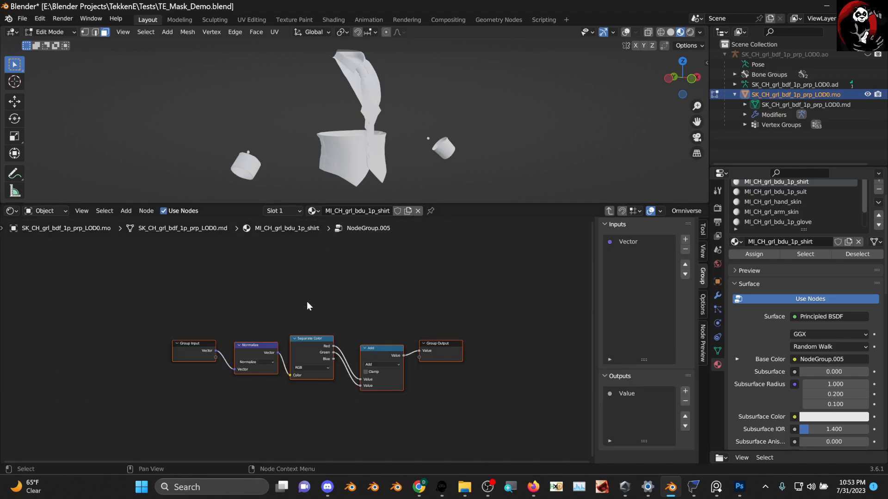
scroll(462, 360, up, 3)
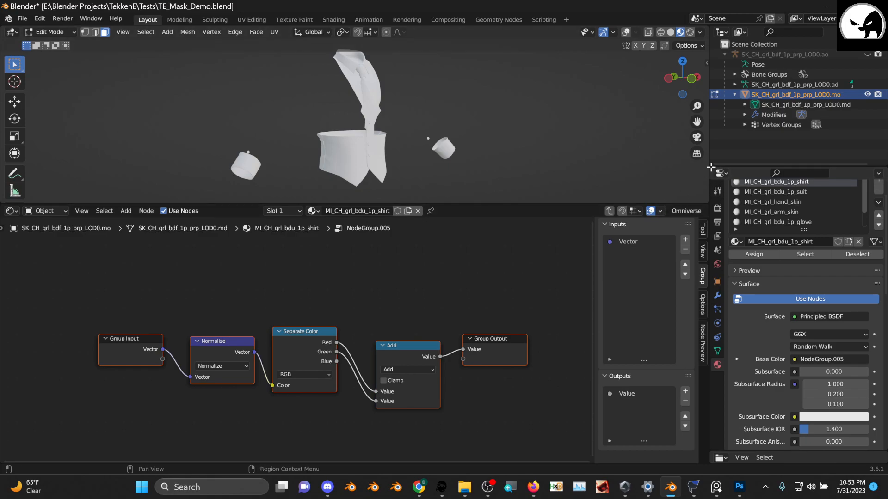
- Widen the Outliner and Properties column slightly and return to the shirt material's main node tree
drag(711, 167, 763, 199)
key(Escape)
drag(713, 162, 452, 184)
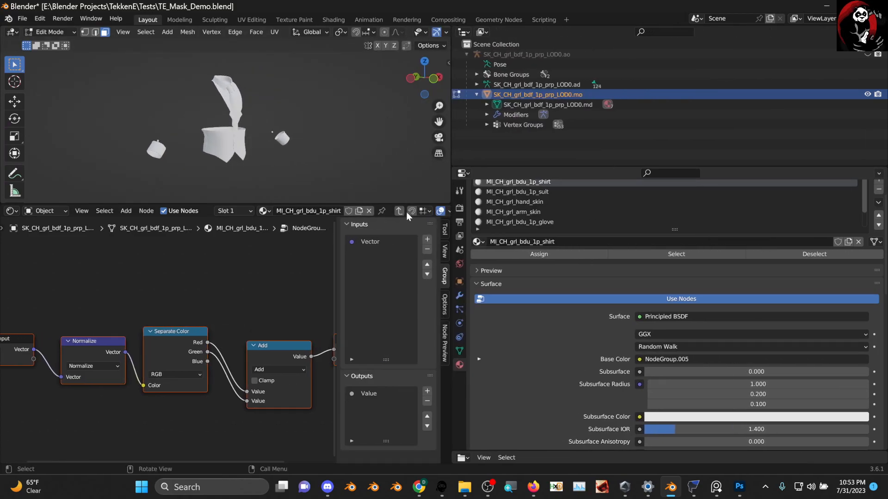
middle_drag(228, 225, 208, 224)
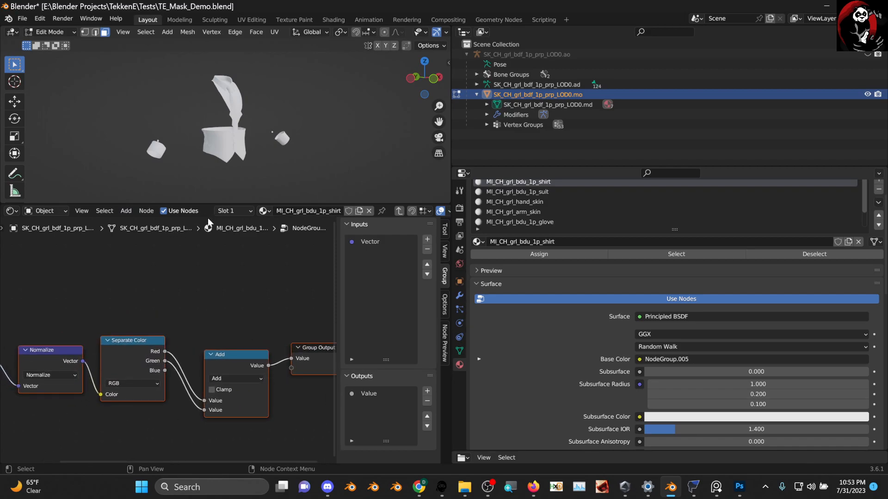
middle_drag(284, 212, 225, 211)
drag(452, 158, 681, 184)
click(581, 211)
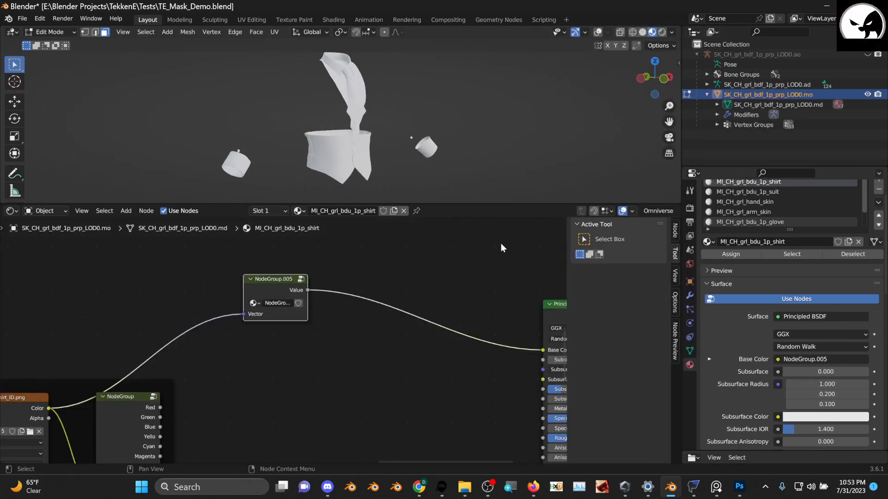
- Delete the NodeGroup.005 node between the shirt ID texture and the Principled BSDF
scroll(430, 280, down, 3)
middle_drag(328, 316, 331, 301)
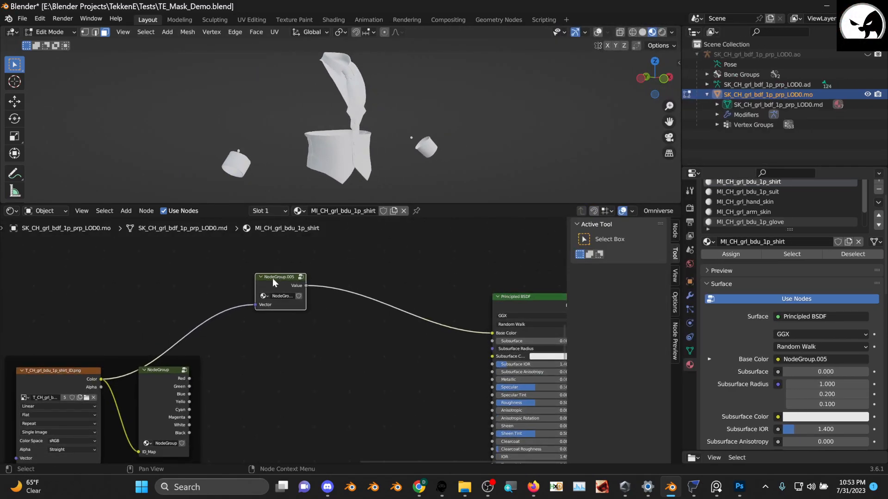
key(Delete)
scroll(242, 345, down, 2)
ctrl+middle_drag(334, 304, 285, 370)
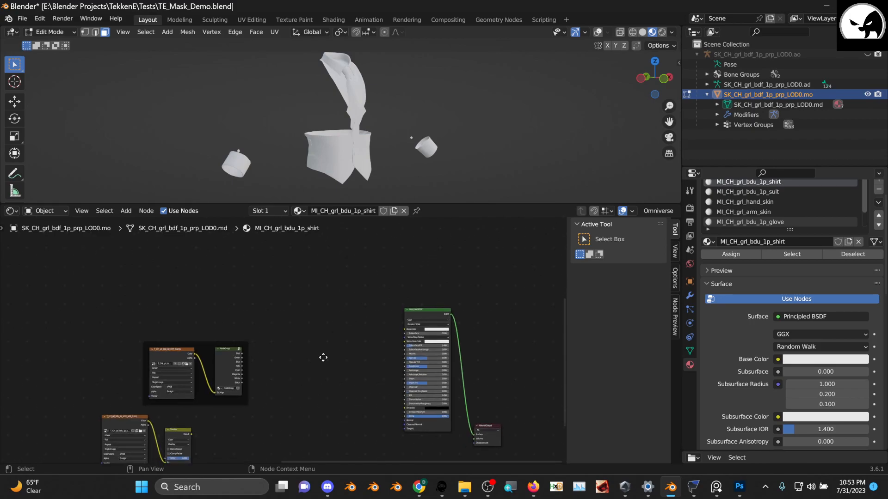
- Move the frame holding the shirt ID texture and NodeGroup into the row of frames below the large Mix node setup
scroll(315, 358, down, 6)
middle_drag(277, 403, 417, 391)
scroll(317, 362, up, 3)
scroll(416, 391, up, 2)
drag(373, 315, 235, 328)
click(375, 312)
drag(378, 314, 128, 378)
click(368, 319)
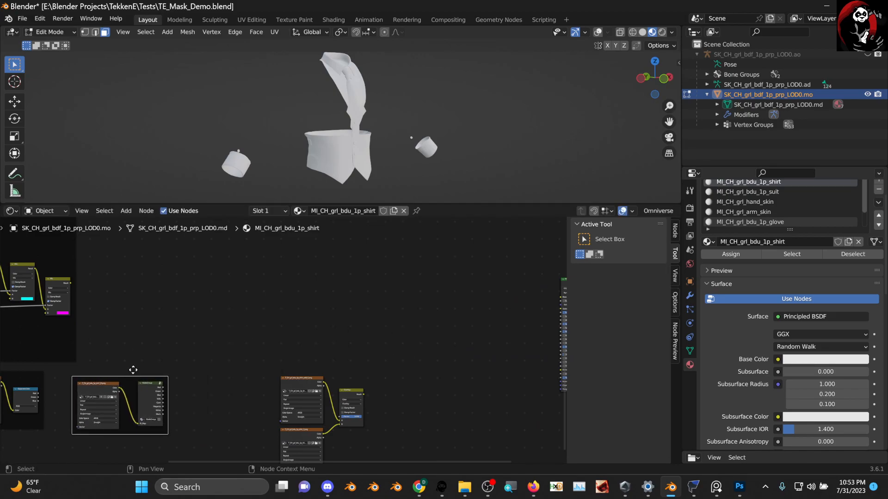
middle_drag(133, 370, 335, 311)
drag(342, 326, 103, 327)
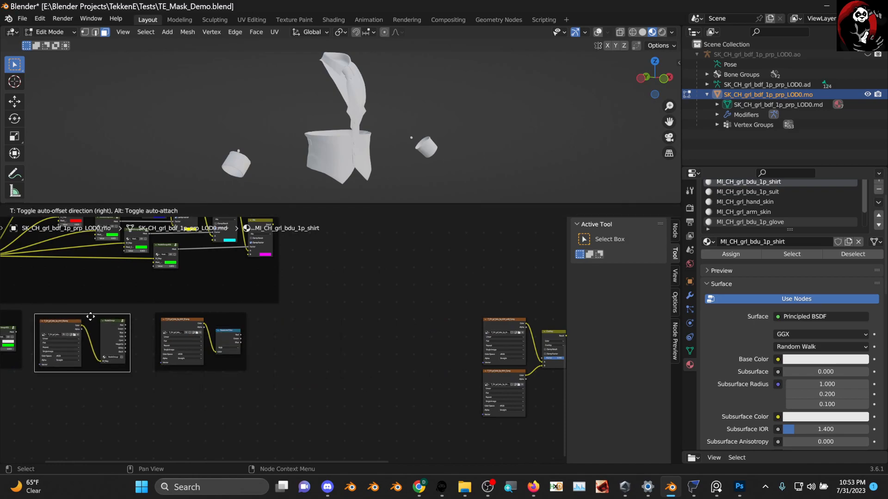
- Move the frame with the shirt ID texture and NodeGroup.001 directly above the shirt_add_C texture and Overlay nodes
scroll(313, 361, up, 2)
middle_drag(314, 331, 427, 390)
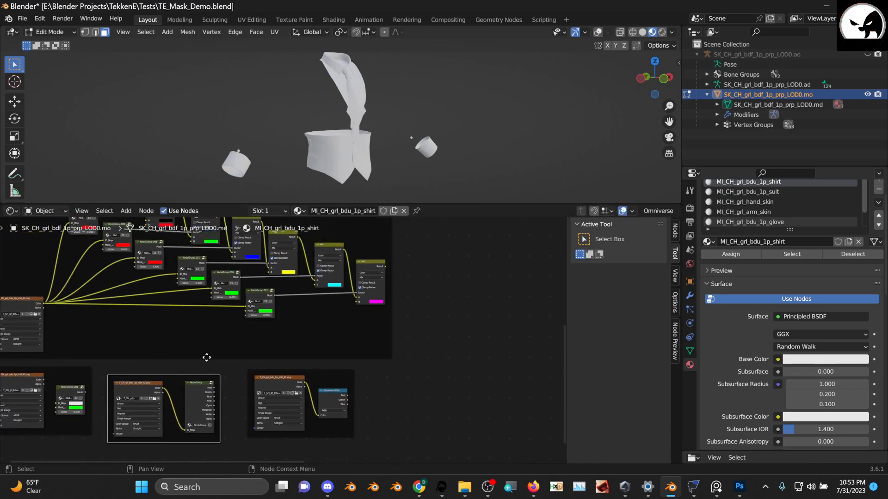
scroll(187, 367, down, 3)
scroll(151, 367, up, 2)
click(91, 363)
drag(85, 368, 518, 312)
middle_drag(407, 283, 236, 279)
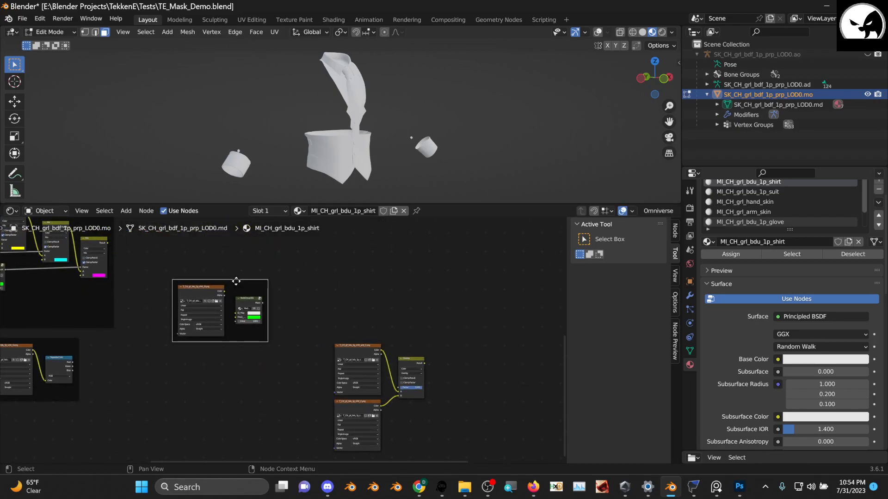
drag(238, 281, 438, 279)
middle_drag(442, 285, 289, 302)
scroll(284, 303, up, 2)
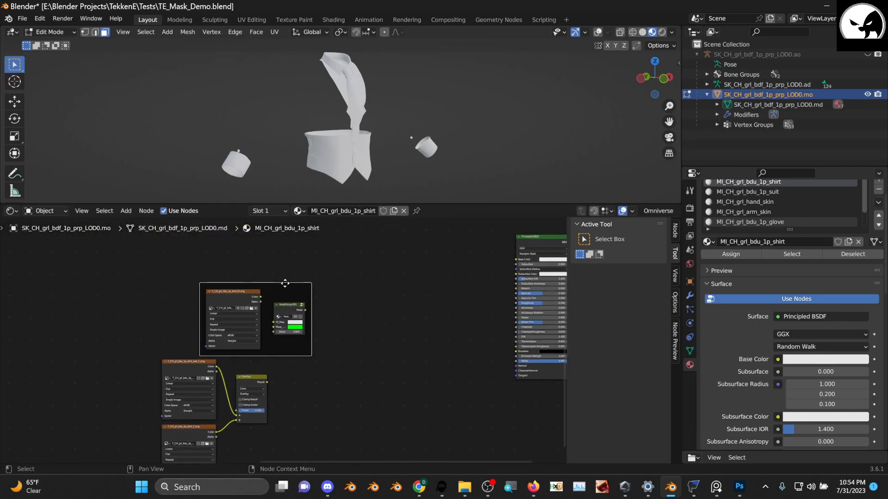
drag(285, 283, 244, 266)
- Change the node editor area to the Image Editor to show the shirt ID texture
scroll(296, 321, up, 7)
middle_drag(299, 325, 323, 362)
scroll(320, 362, down, 2)
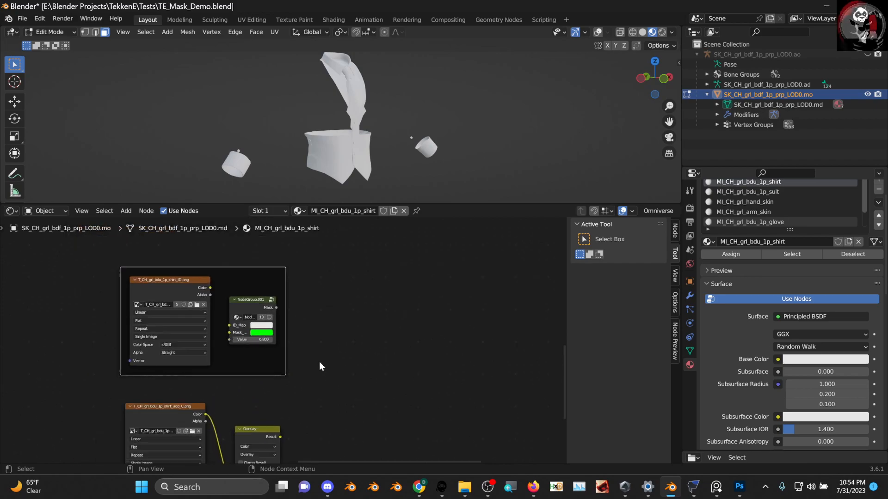
scroll(322, 366, down, 1)
click(11, 210)
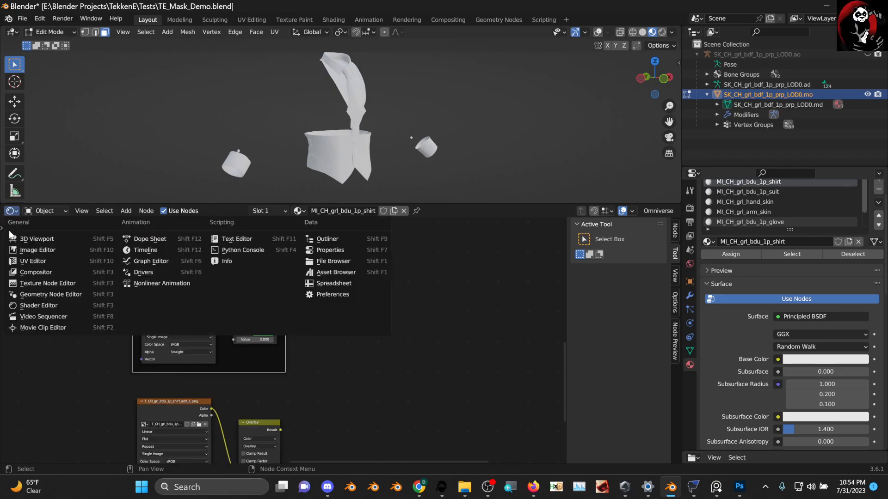
click(49, 251)
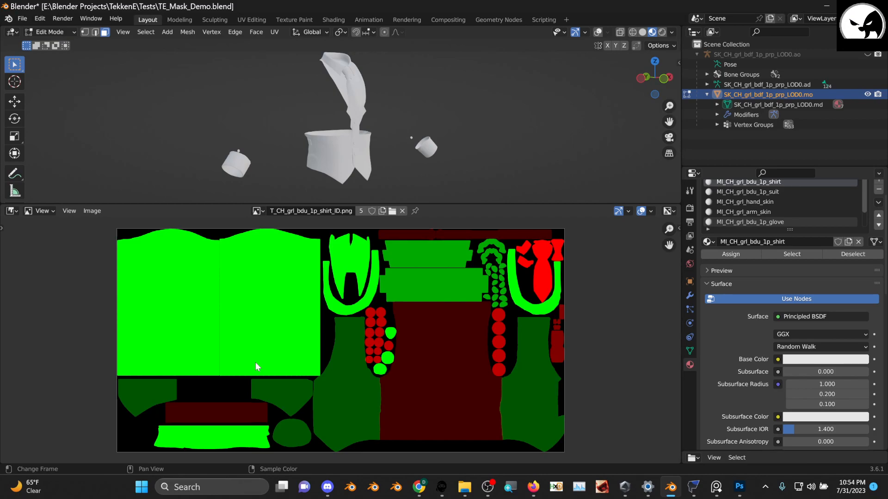
- Switch to Photoshop and browse for an image to open in the unique/grl/full_body/grl_bdf_1p/textures folder
click(737, 489)
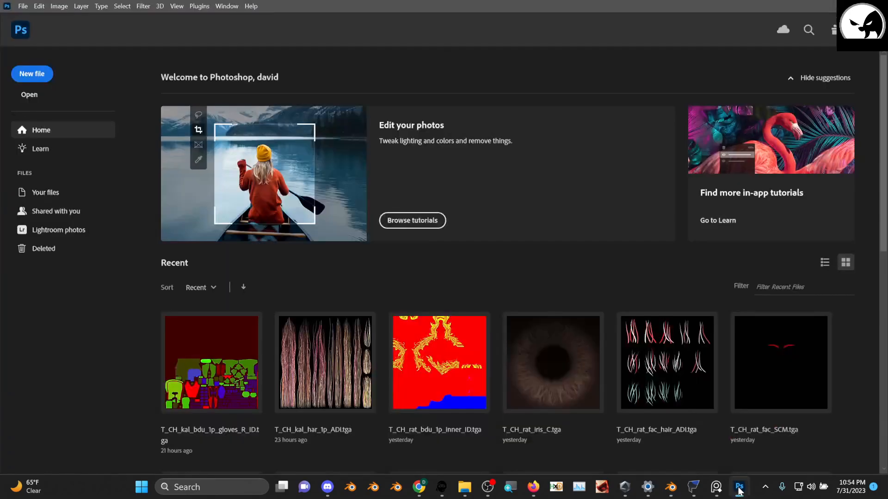
click(23, 6)
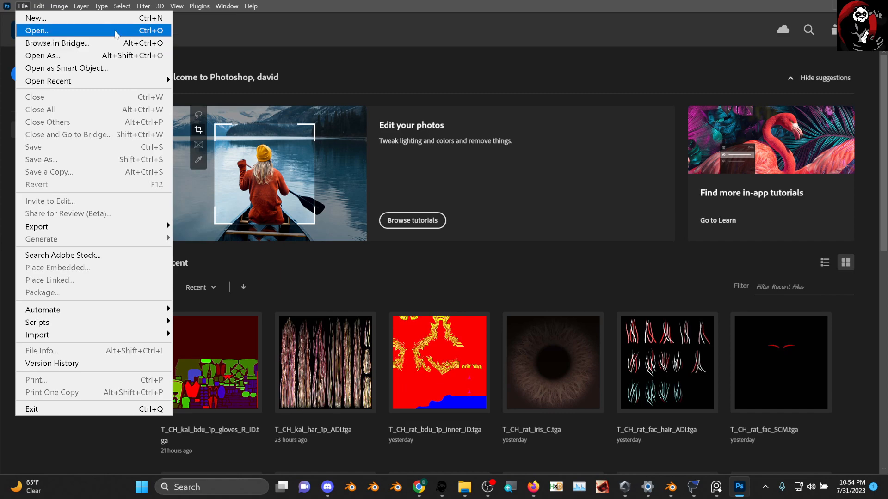
click(116, 32)
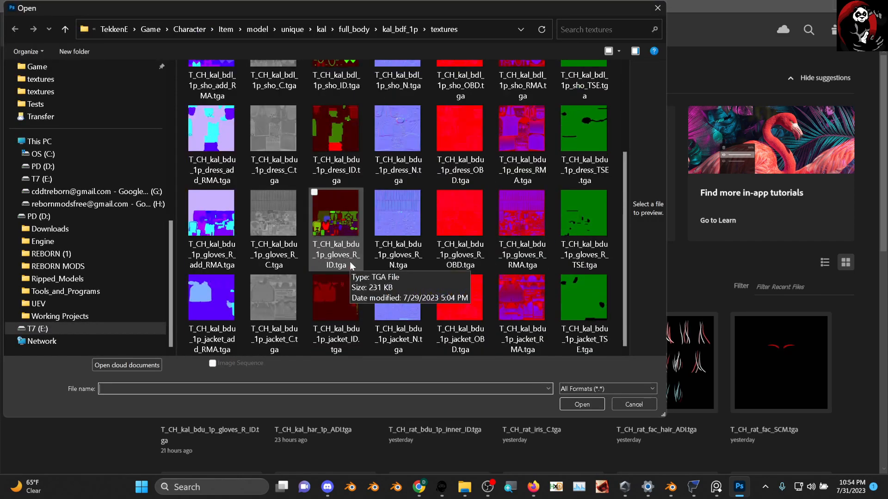
scroll(342, 250, up, 3)
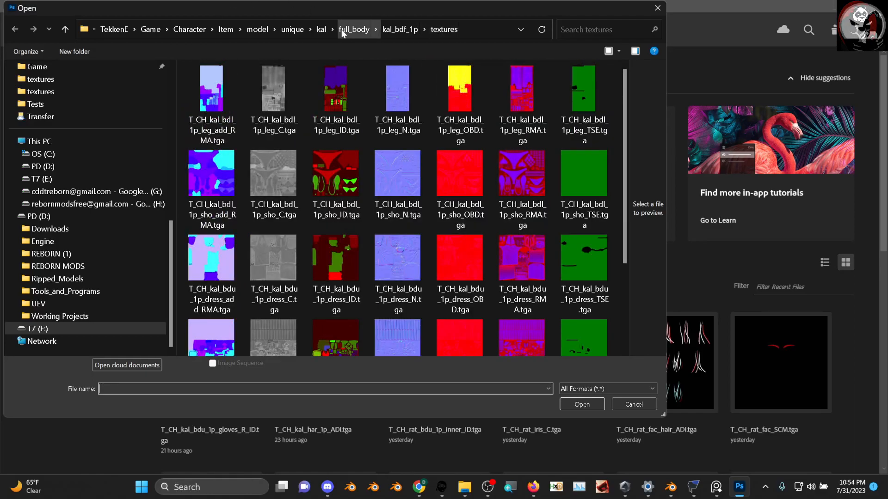
click(291, 30)
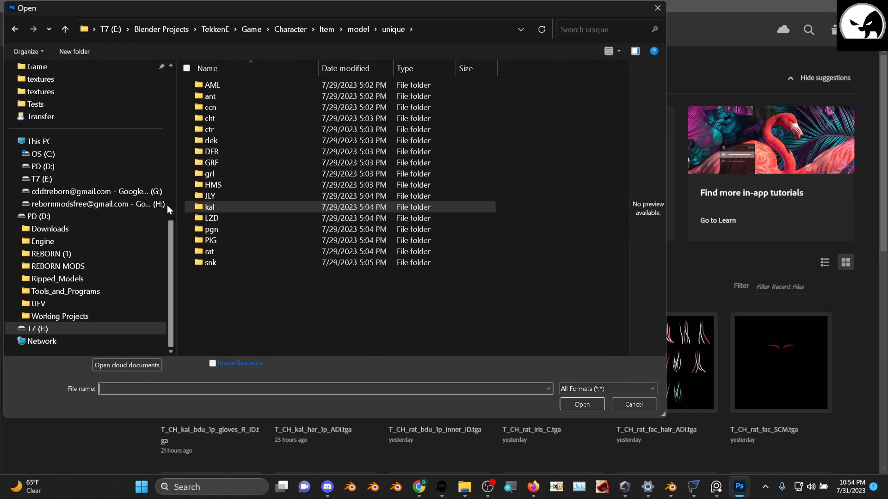
double_click(213, 175)
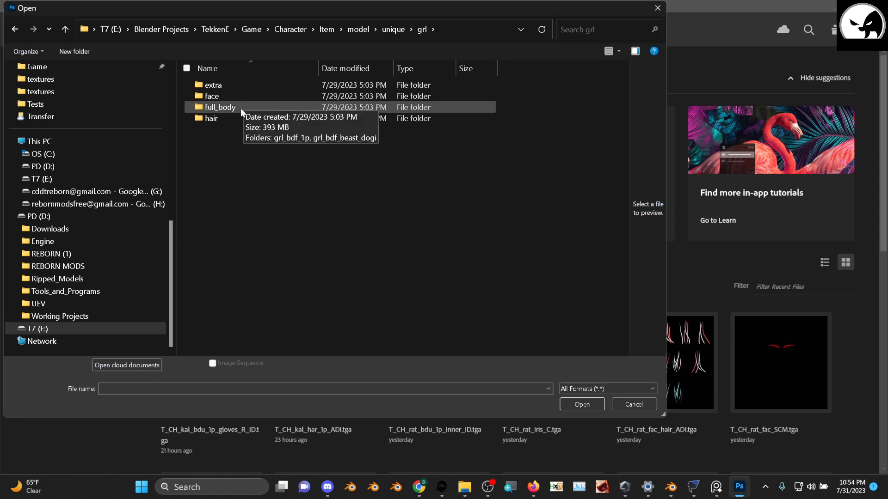
double_click(231, 106)
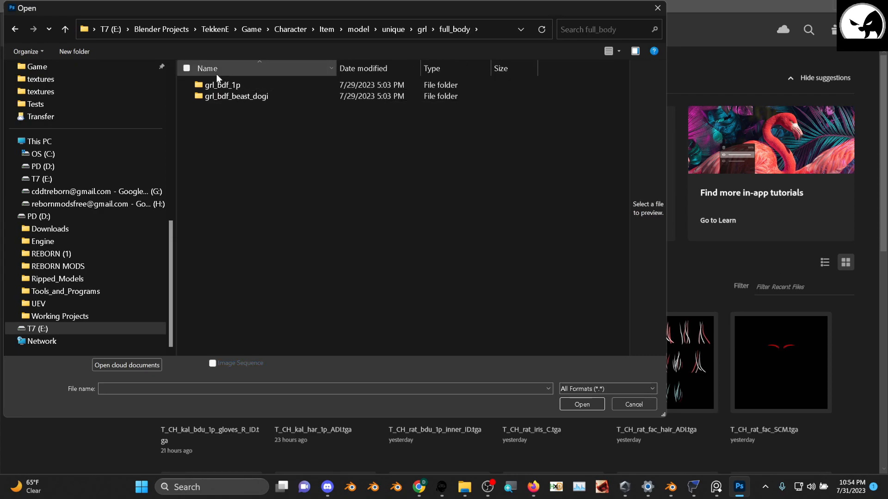
double_click(221, 85)
double_click(230, 95)
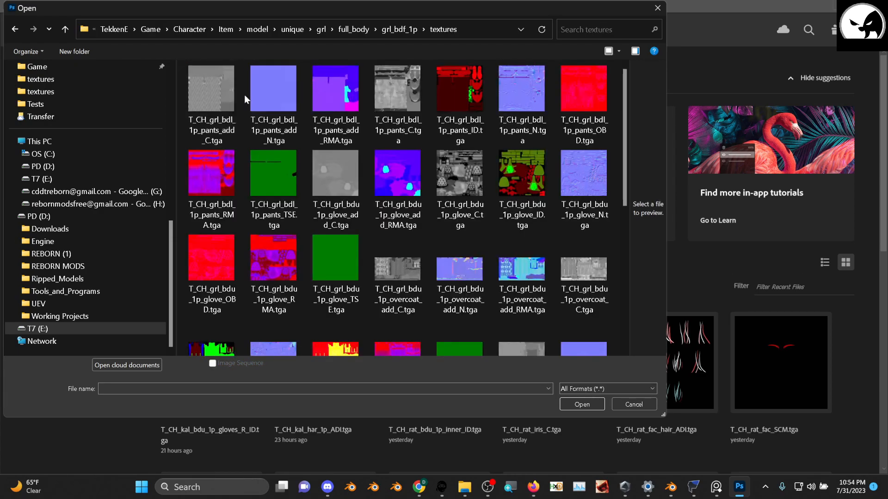
- Find and open T_CH_grl_bdu_1p_shirt_ID.tga from the textures folder
scroll(406, 310, down, 3)
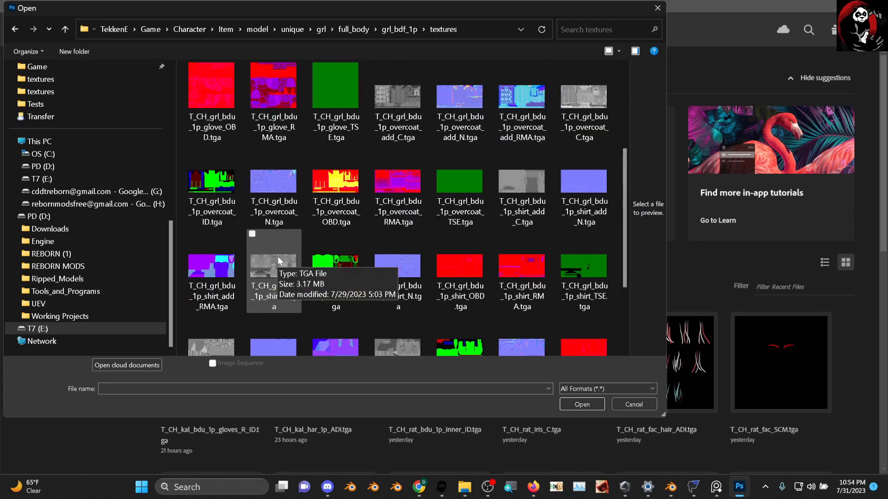
scroll(424, 262, down, 2)
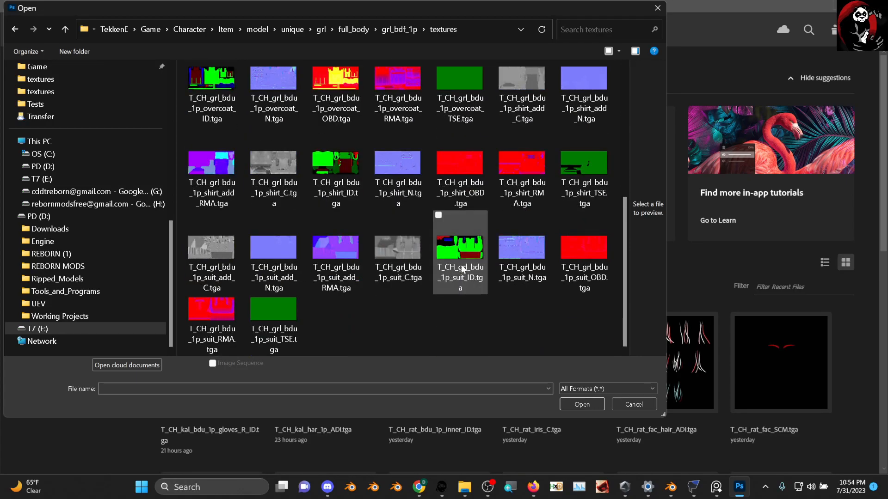
scroll(462, 264, up, 5)
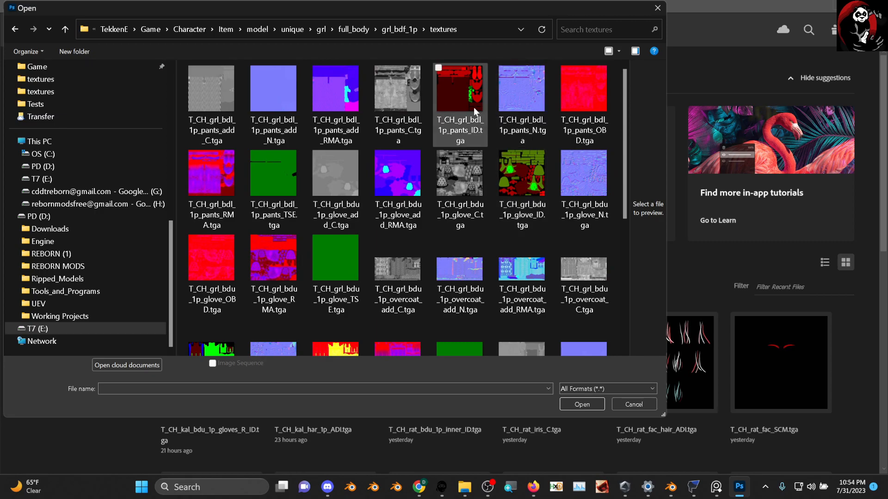
scroll(473, 107, down, 4)
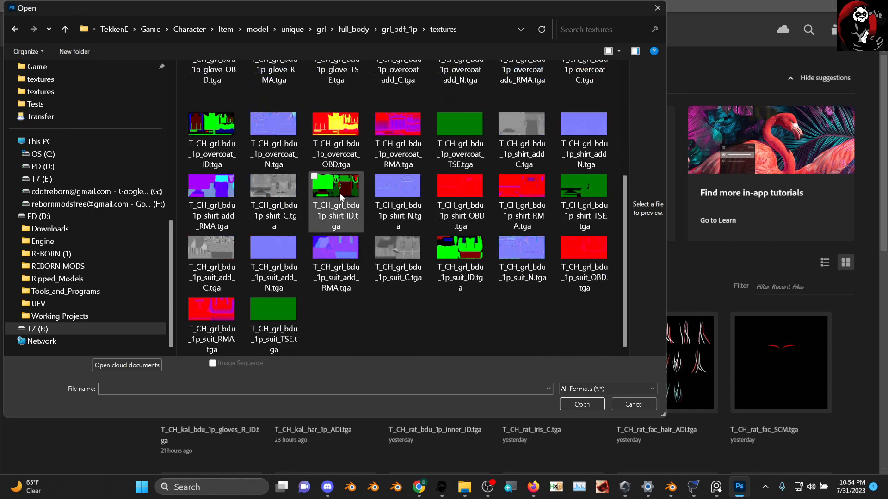
double_click(339, 193)
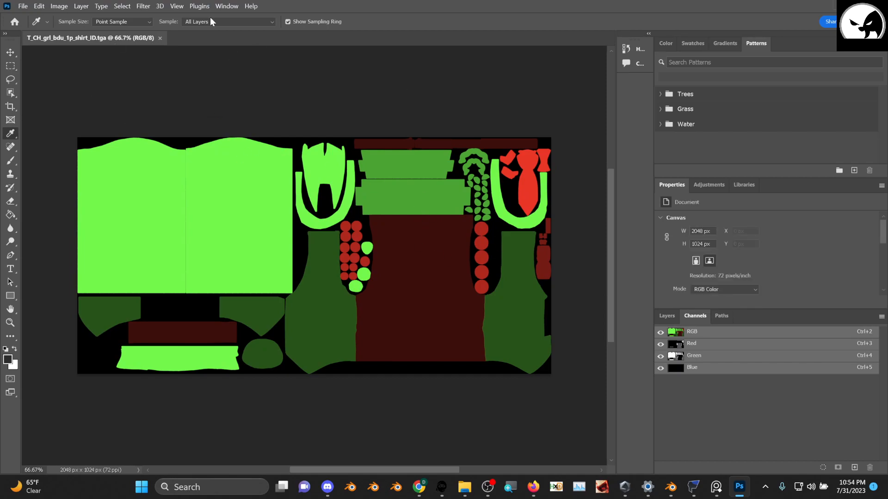
- Inspect the shirt ID image's Red channel and Green channel individually
click(670, 318)
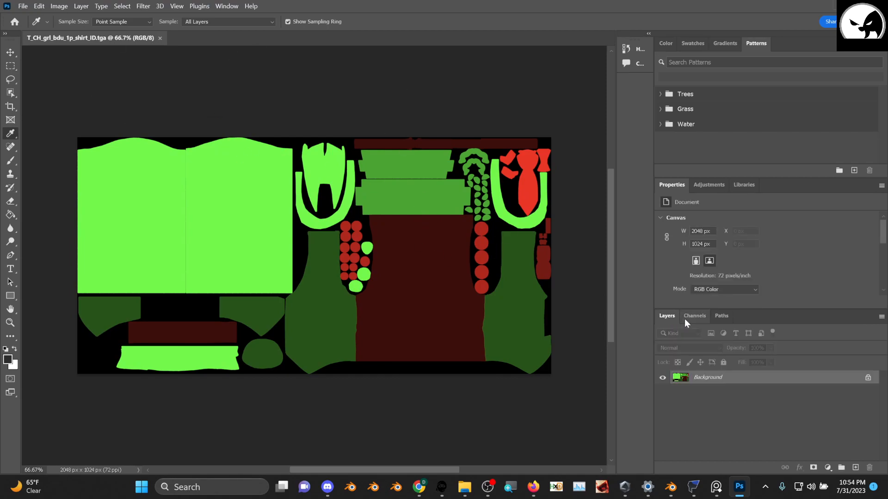
click(695, 315)
click(719, 348)
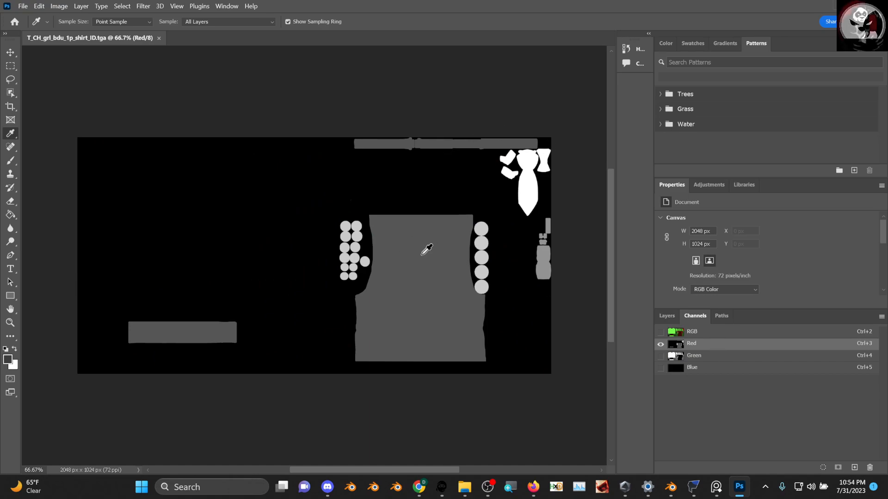
click(718, 357)
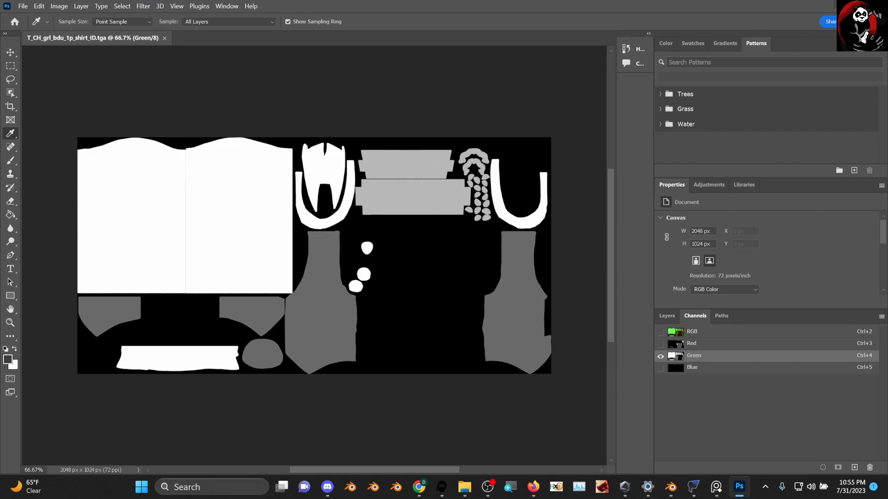
- Switch back to Blender and change the Image Editor area to the Shader Editor
key(alt+Tab)
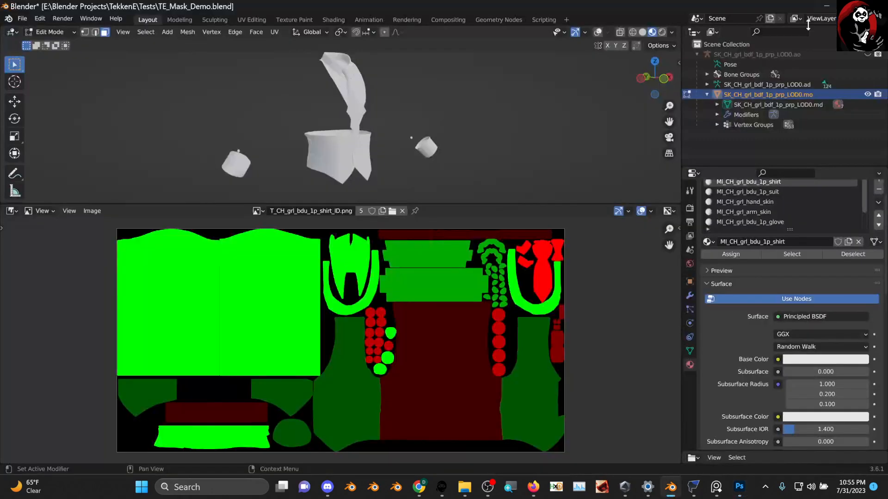
click(671, 487)
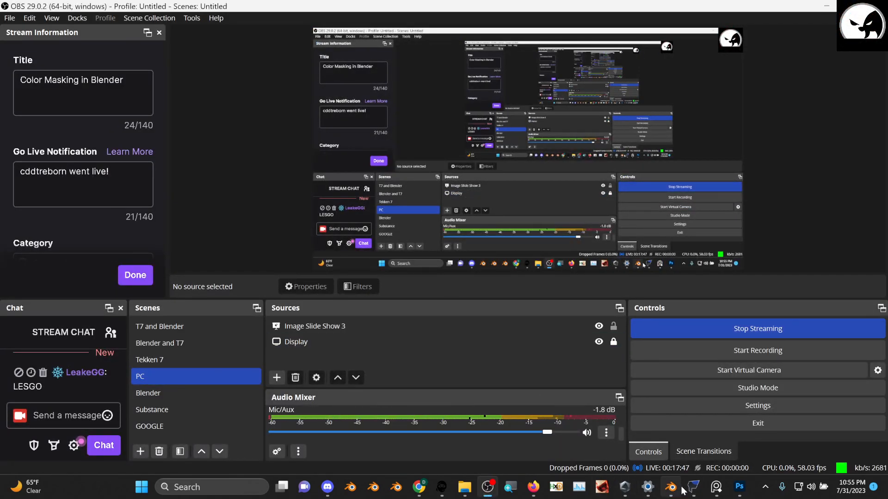
click(671, 487)
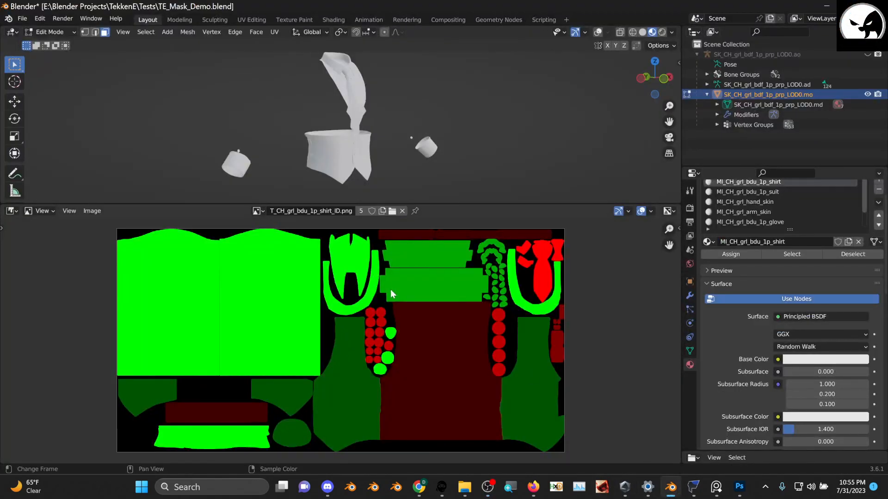
click(12, 210)
click(63, 305)
- Open NodeGroup.001 and move its Group Input node further away from the other nodes to examine its connections
scroll(322, 340, down, 1)
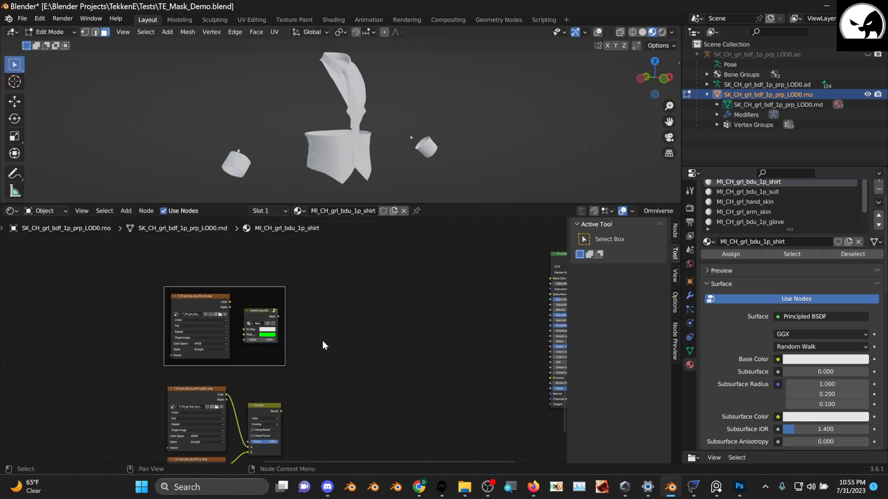
scroll(330, 331, up, 3)
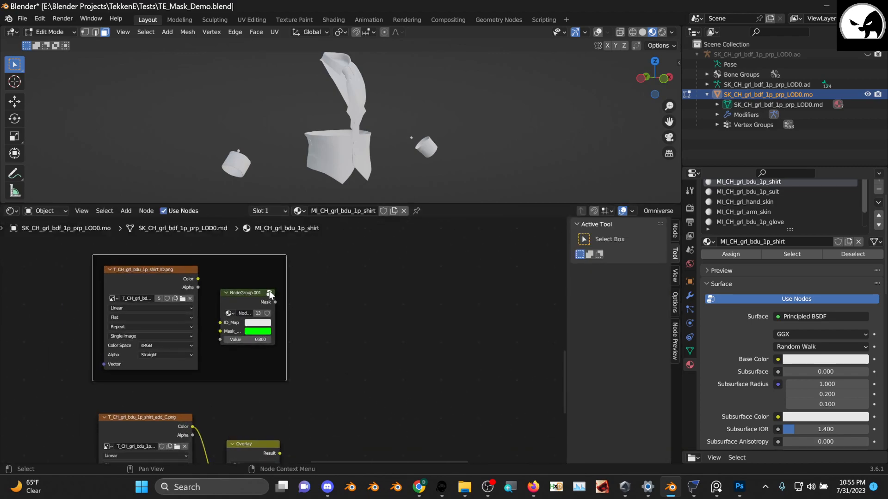
click(269, 294)
scroll(335, 320, up, 3)
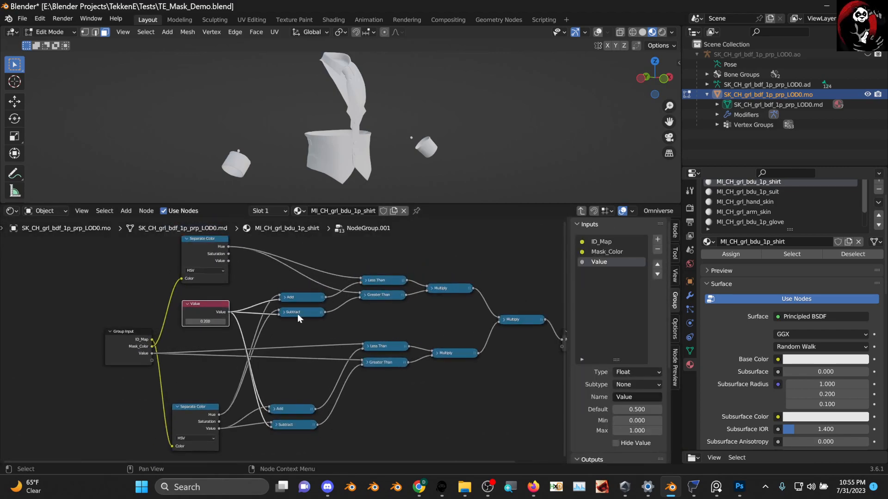
drag(121, 331, 77, 321)
scroll(115, 331, up, 3)
scroll(226, 343, up, 3)
middle_drag(116, 331, 226, 311)
scroll(226, 343, up, 1)
scroll(135, 264, down, 1)
scroll(226, 311, down, 1)
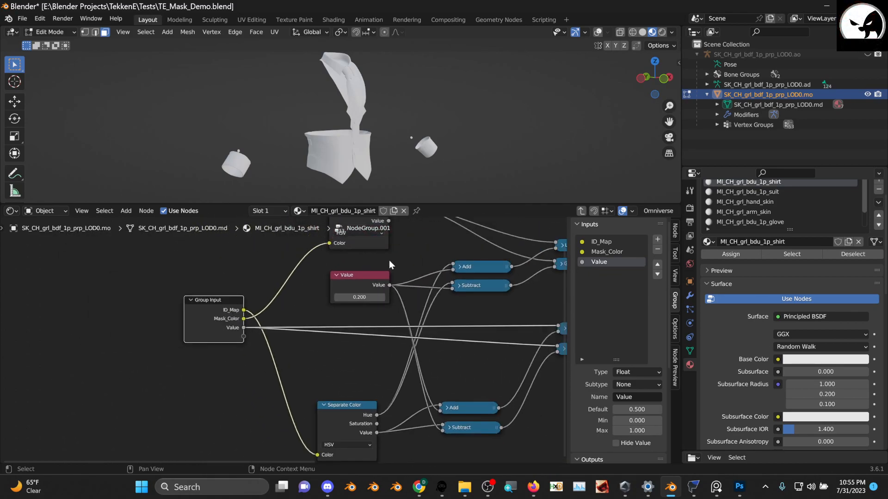
- Leave the node group and copy the T_CH_grl_bdu_1p_shirt_ID.png texture node
click(581, 211)
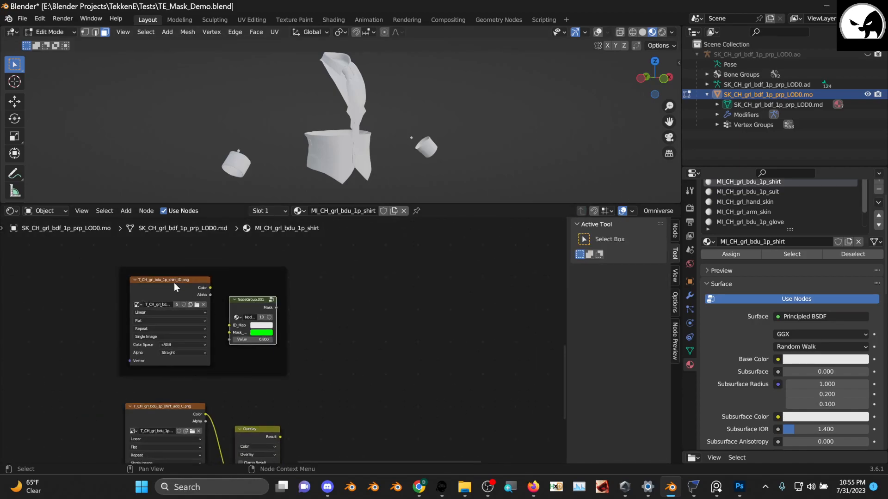
click(174, 282)
right_click(175, 282)
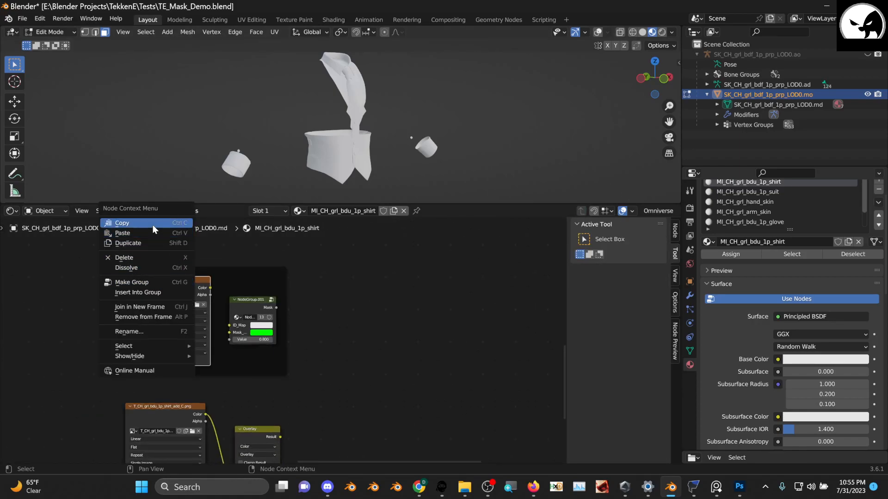
click(152, 225)
- Reopen NodeGroup.001, paste the shirt ID texture node, and place it beside the lower Separate Color node
click(272, 301)
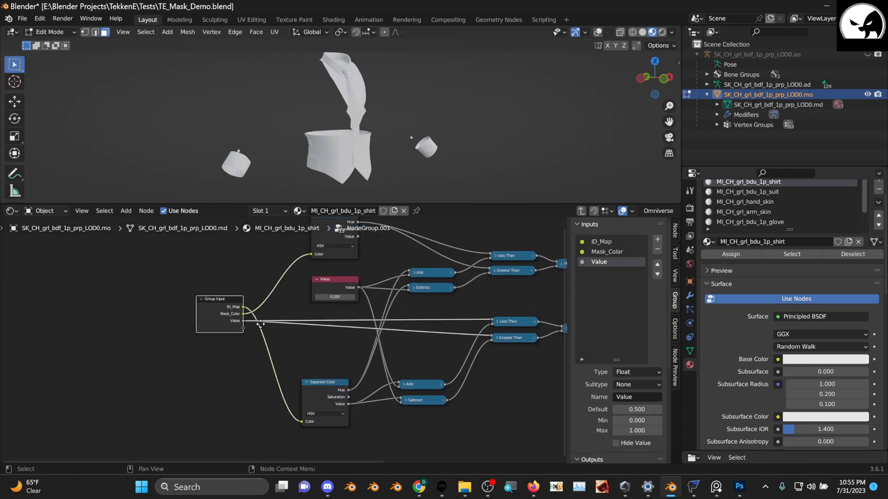
right_click(161, 349)
drag(137, 330, 194, 400)
scroll(218, 314, up, 4)
middle_drag(219, 366, 165, 285)
drag(131, 318, 130, 356)
scroll(186, 354, up, 2)
middle_drag(202, 341, 205, 317)
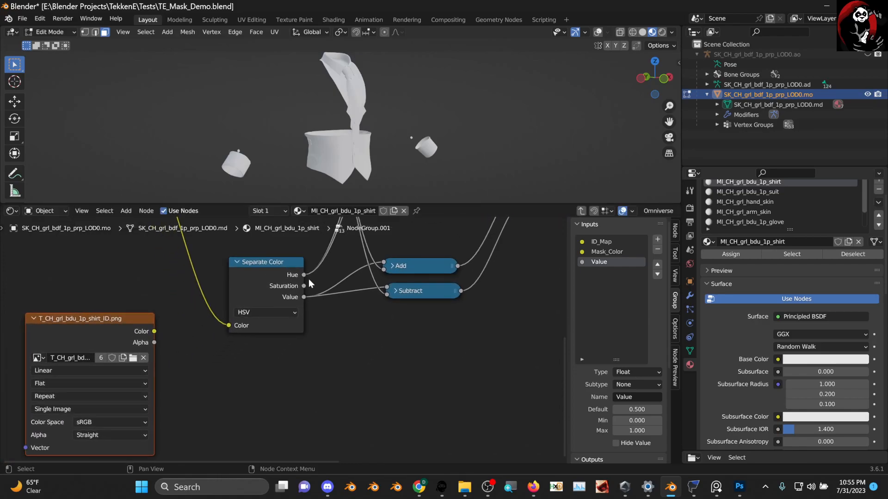
- Connect the pasted texture's Color output to the lower Separate Color node's Color input, and move the texture node up
click(264, 313)
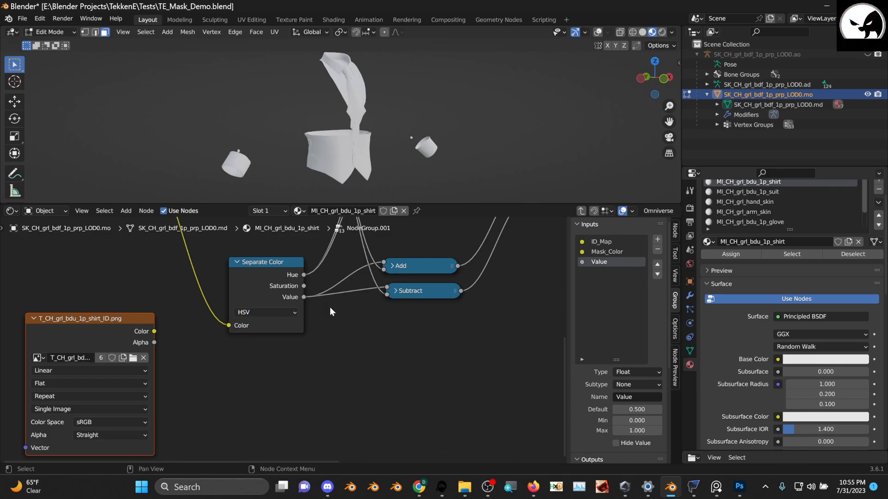
drag(148, 330, 234, 325)
scroll(176, 280, down, 4)
middle_drag(176, 281, 222, 324)
drag(206, 348, 208, 303)
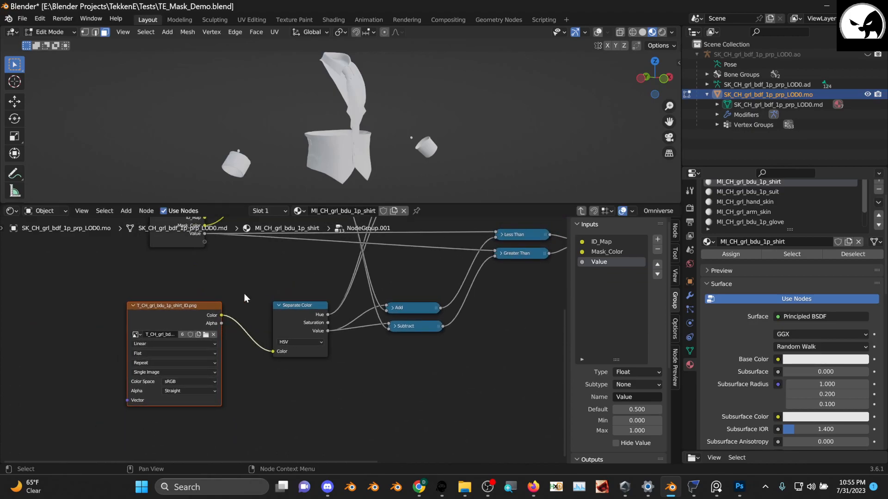
- Reposition the shirt ID texture node and the lower Separate Color node beneath the Group Input
middle_drag(245, 293, 241, 349)
scroll(227, 293, up, 1)
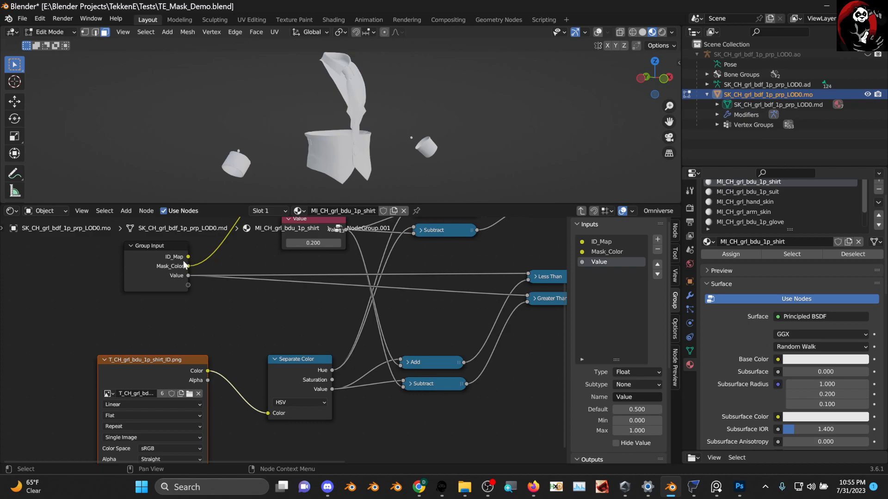
drag(203, 359, 195, 333)
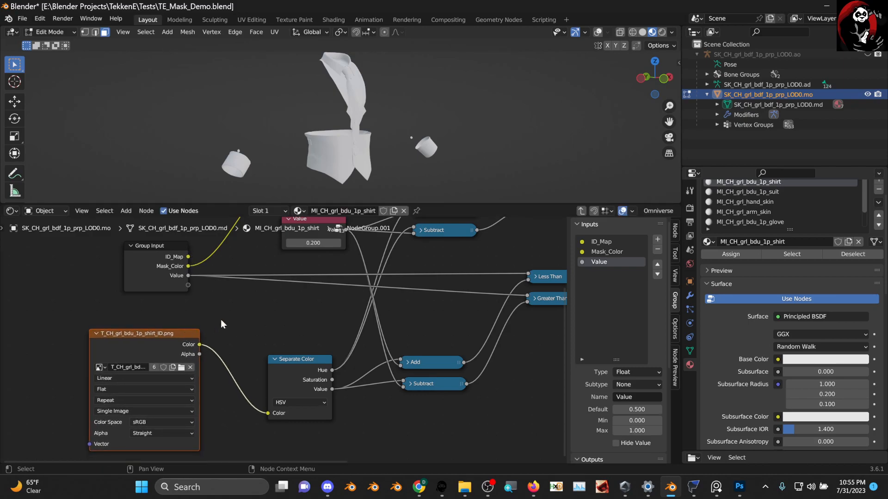
middle_drag(220, 320, 176, 302)
drag(243, 337, 226, 325)
middle_drag(268, 317, 234, 375)
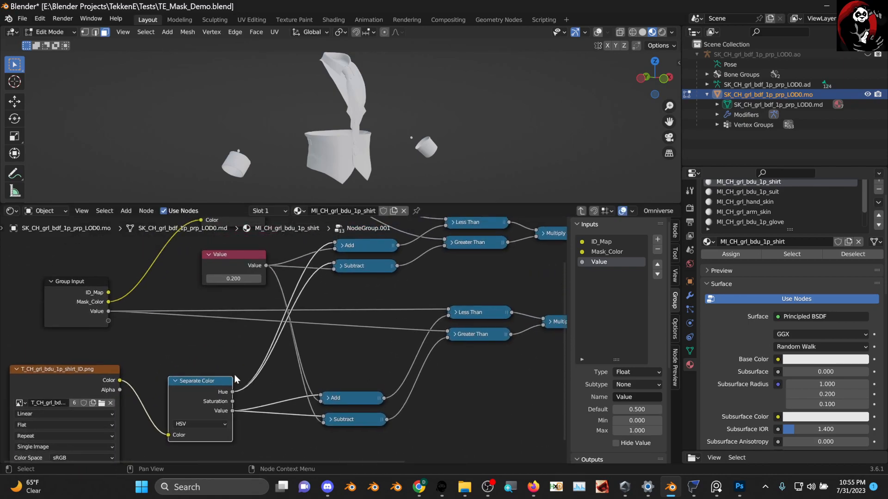
middle_drag(308, 344, 233, 402)
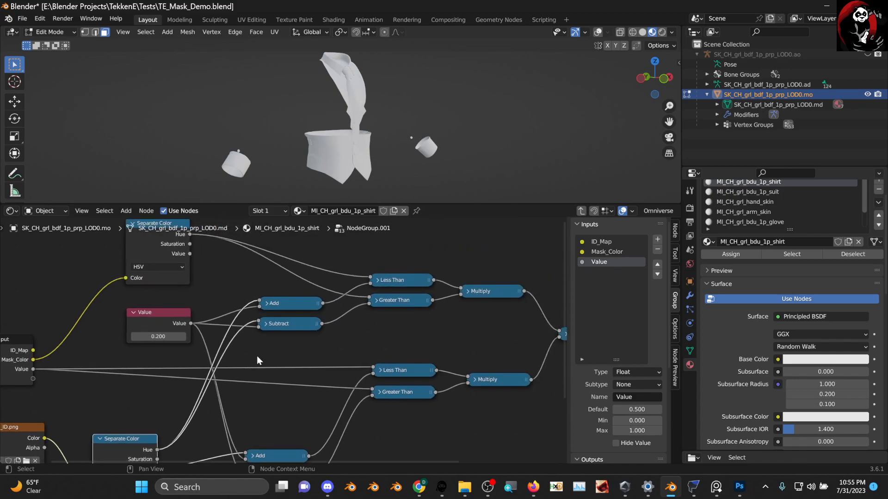
- Expand the upper Add and Subtract nodes and space them apart vertically next to the Value node
scroll(296, 328, down, 2)
middle_drag(303, 333, 300, 320)
scroll(288, 322, up, 3)
drag(145, 303, 136, 313)
drag(280, 309, 278, 333)
click(262, 286)
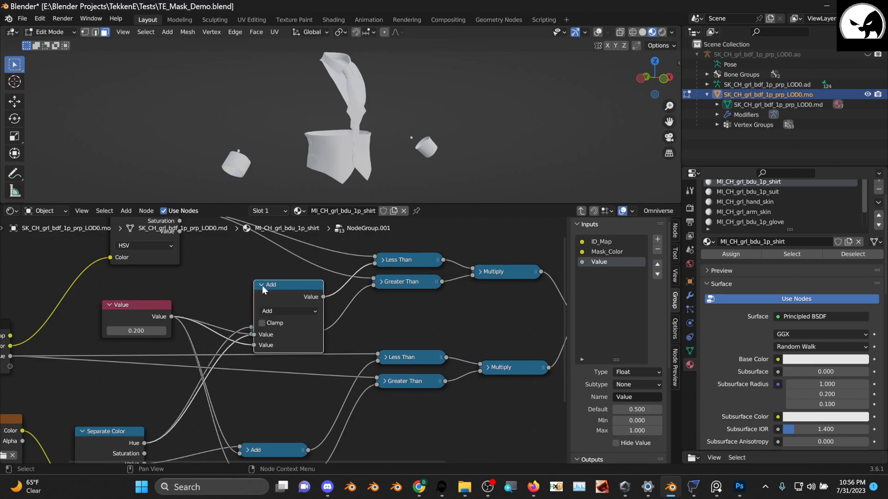
drag(283, 285, 280, 247)
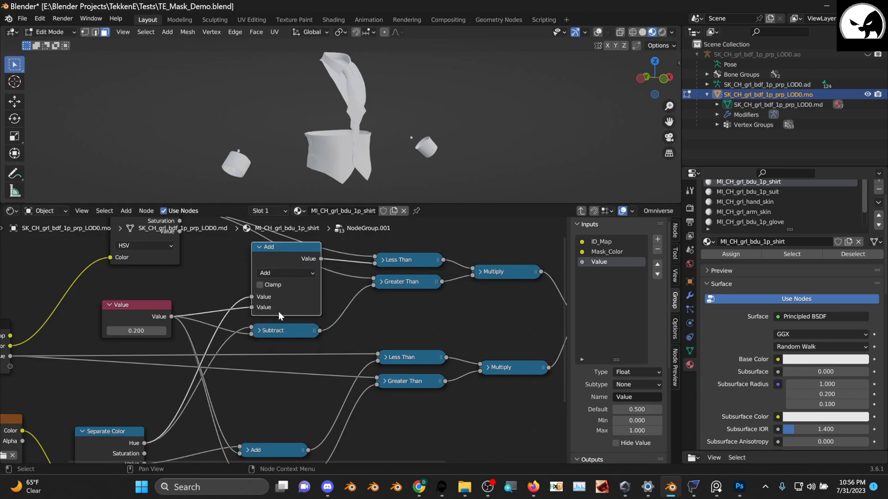
click(258, 330)
drag(277, 339, 281, 340)
middle_drag(280, 340, 290, 311)
- Move the lower Separate Color node and trace its Hue links into the expanded Add and Subtract nodes
drag(118, 398, 126, 381)
scroll(184, 380, up, 1)
scroll(189, 377, down, 1)
middle_drag(171, 380, 142, 413)
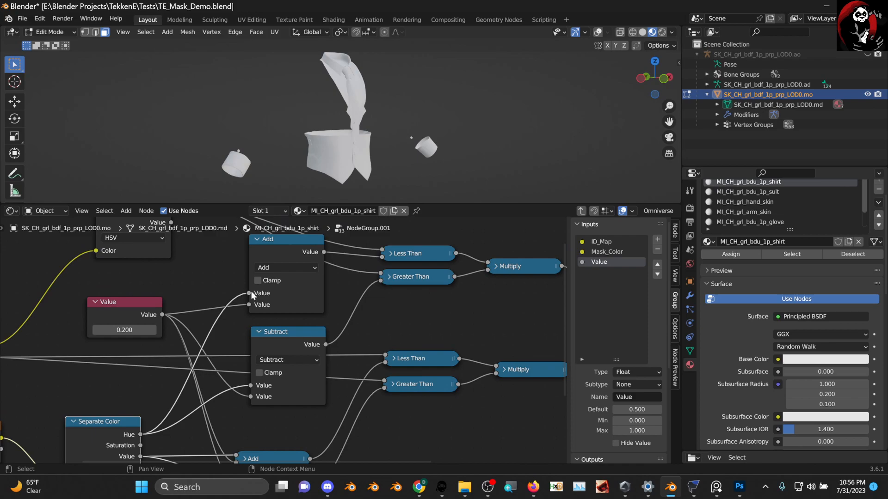
middle_drag(308, 386, 295, 350)
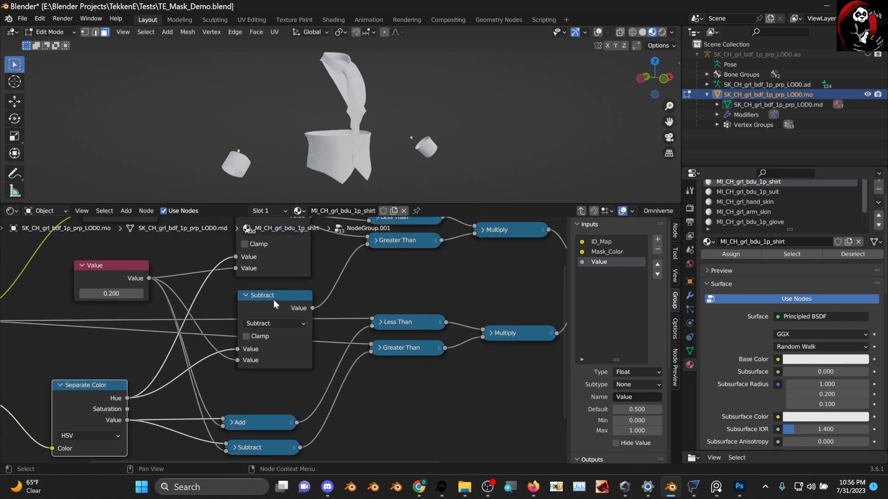
click(273, 300)
- Add a Math node below the lower Greater Than node as a demonstration, and delete it
click(401, 406)
key(shift+a)
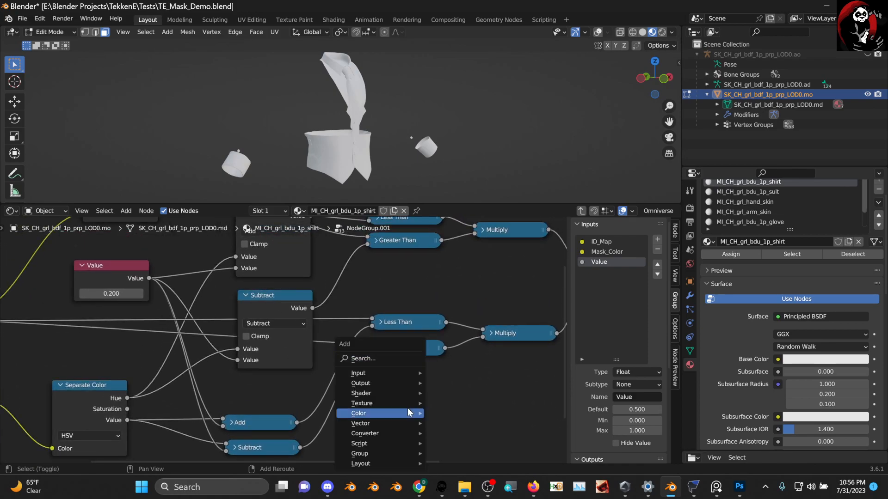
text(s)
text(math)
key(Return)
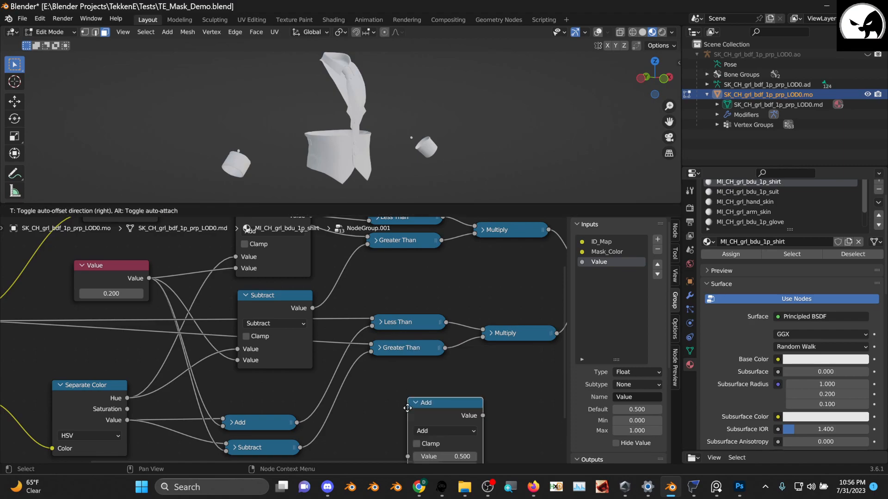
click(443, 411)
click(446, 405)
click(447, 407)
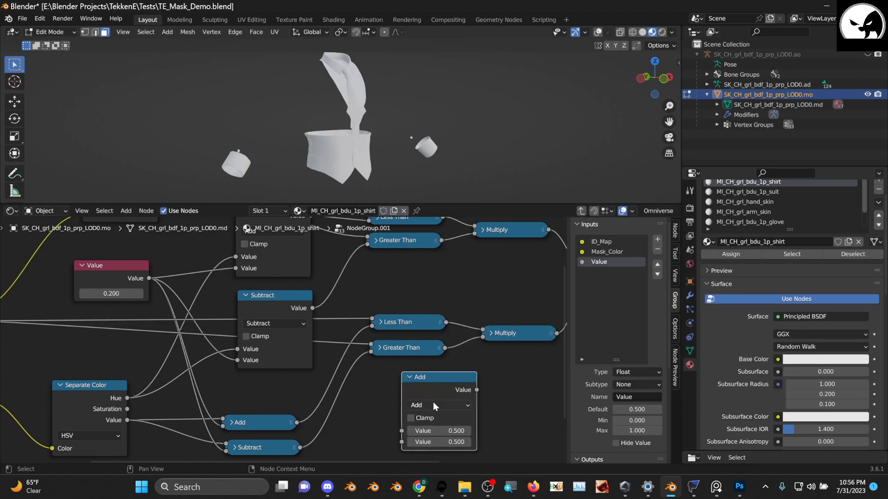
click(434, 405)
key(x)
- Add a Vector Math node below the comparison nodes for comparison with Math, and delete it
key(shift+a)
text(s)
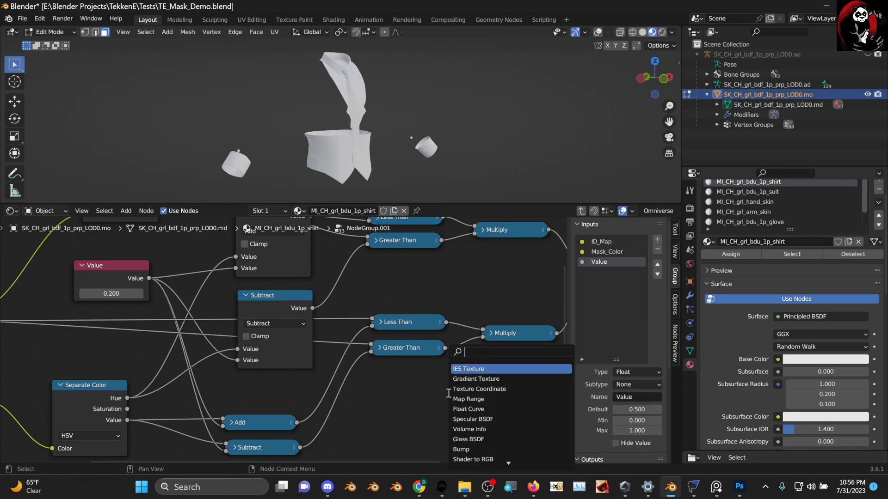
text(vecto)
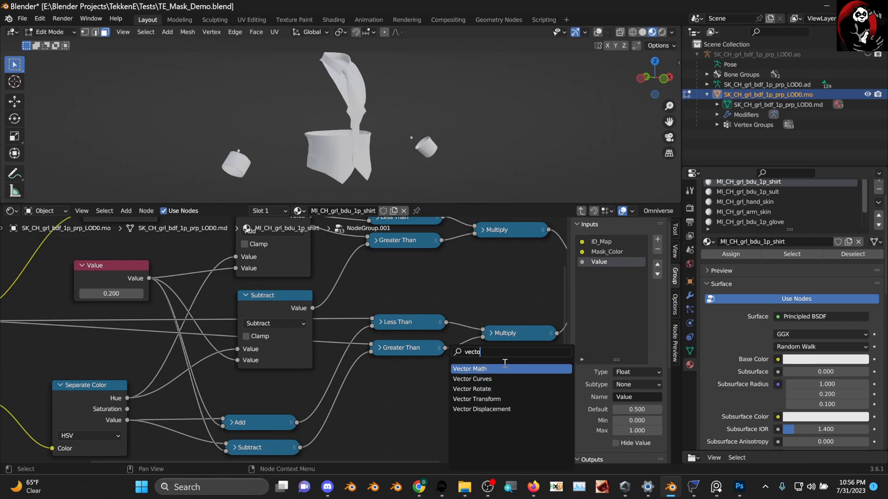
key(Return)
click(450, 319)
middle_drag(450, 319, 415, 305)
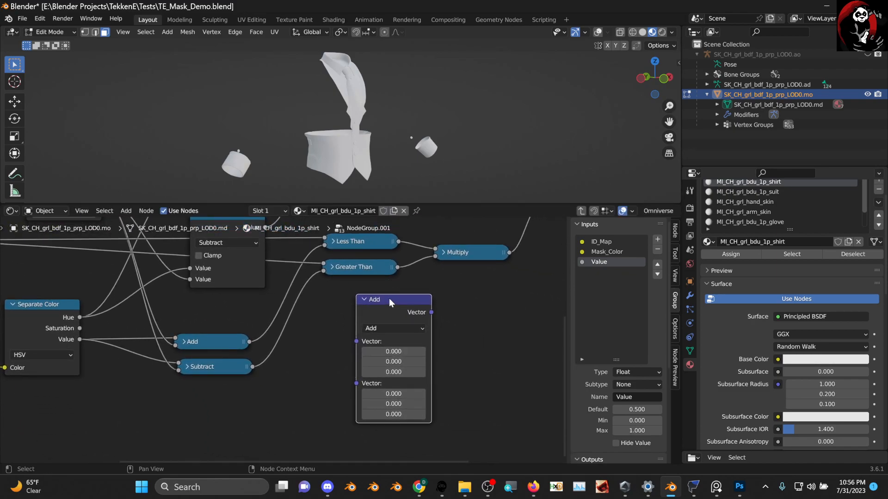
key(x)
- Examine how the lower Separate Color's Hue and the Value node feed the upper Add, Subtract, Less Than and Greater Than nodes
middle_drag(299, 233, 389, 327)
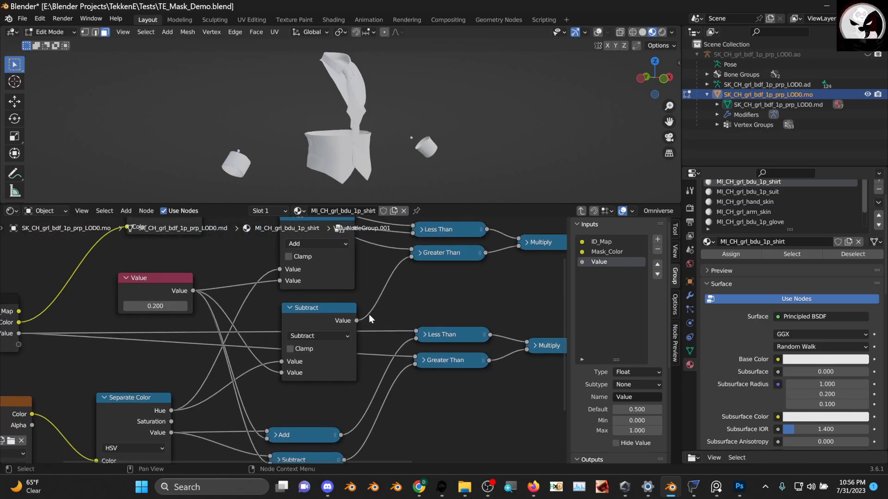
scroll(331, 269, up, 1)
middle_drag(331, 270, 308, 314)
scroll(226, 348, down, 1)
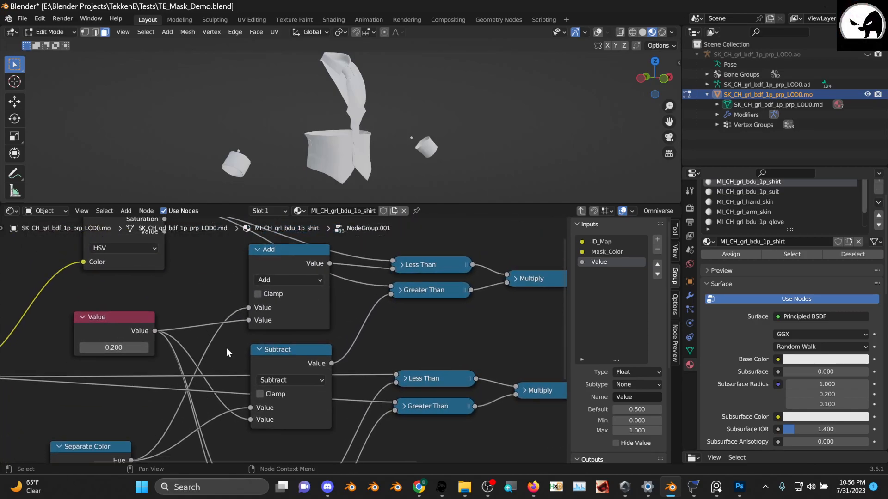
middle_drag(161, 408, 168, 395)
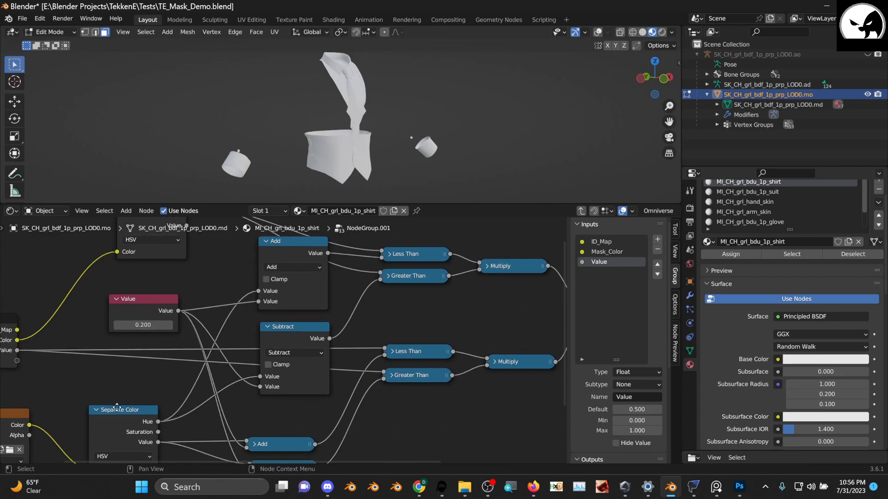
middle_drag(158, 422, 200, 395)
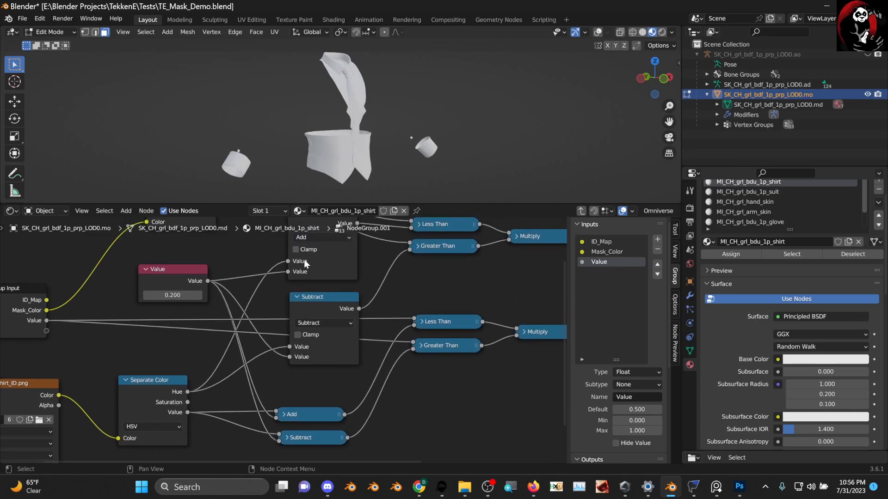
middle_drag(304, 259, 279, 289)
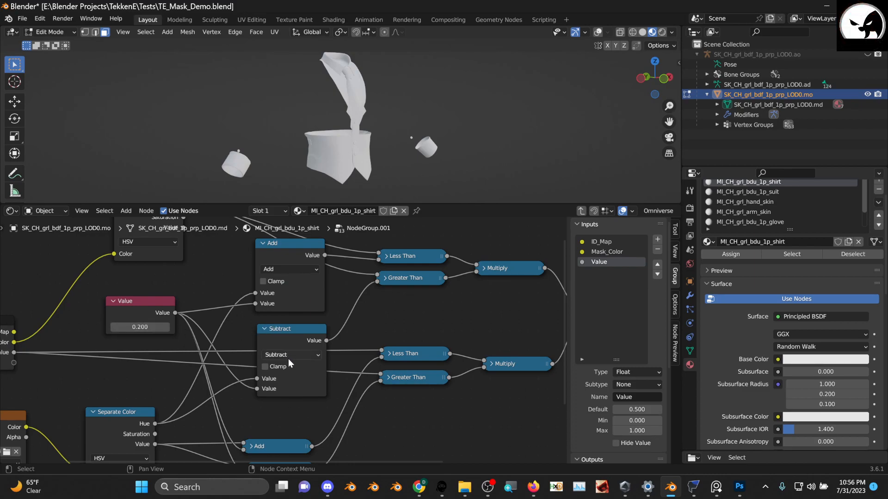
scroll(295, 363, up, 2)
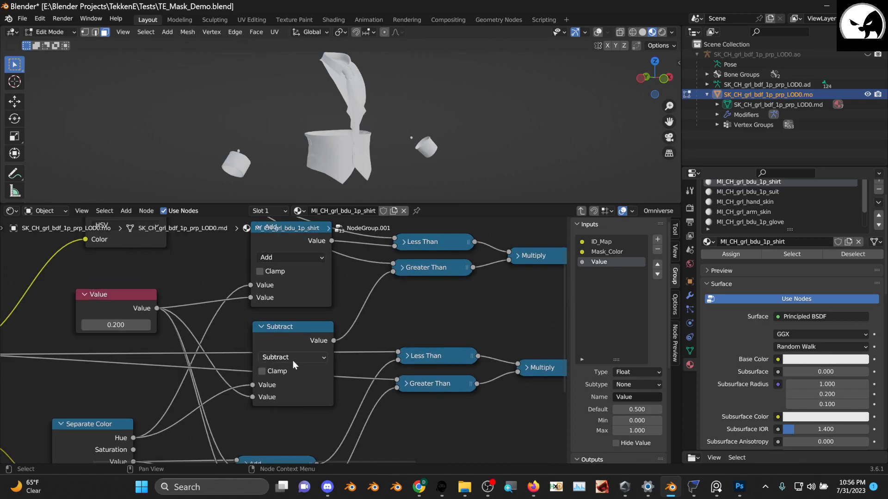
middle_drag(291, 309, 299, 281)
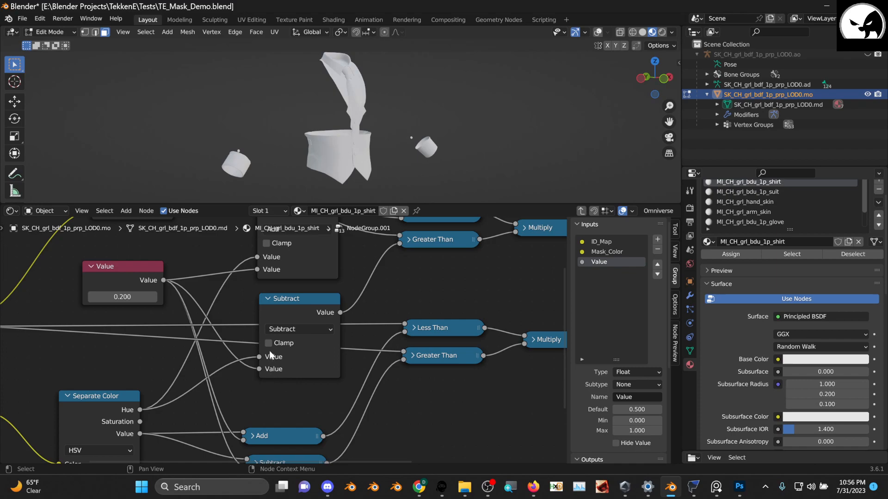
middle_drag(287, 323, 274, 355)
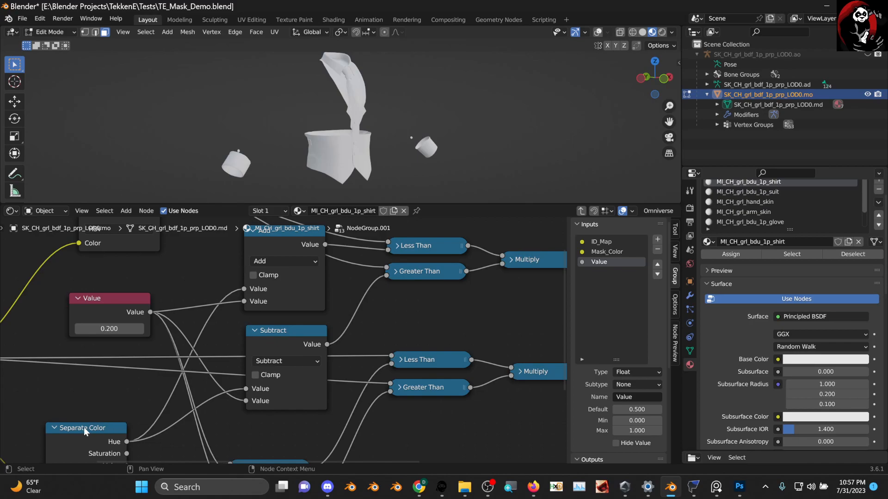
scroll(266, 309, down, 2)
scroll(273, 312, up, 2)
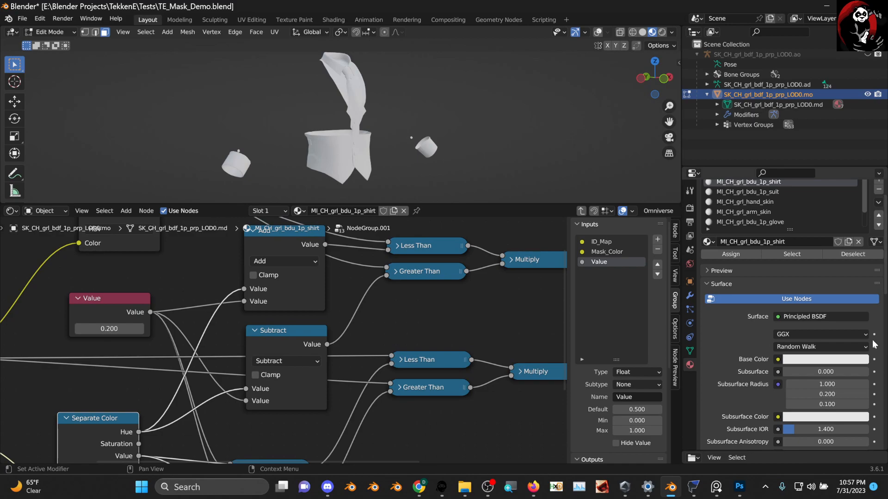
scroll(304, 295, down, 2)
middle_drag(304, 296, 297, 356)
scroll(321, 328, up, 1)
middle_drag(194, 300, 228, 289)
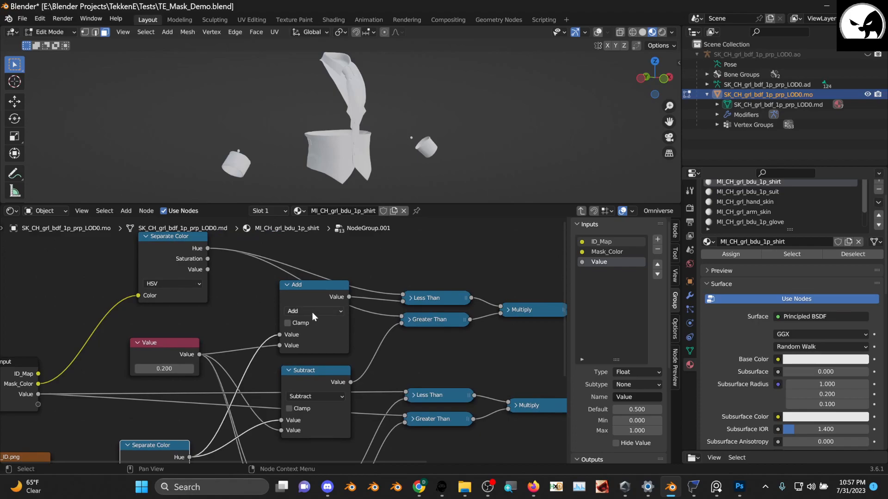
- Collapse the upper Add and Subtract nodes, stack them closely, and align the Value node beneath the upper Separate Color node
click(288, 284)
drag(304, 287, 301, 336)
click(289, 370)
drag(304, 370, 299, 362)
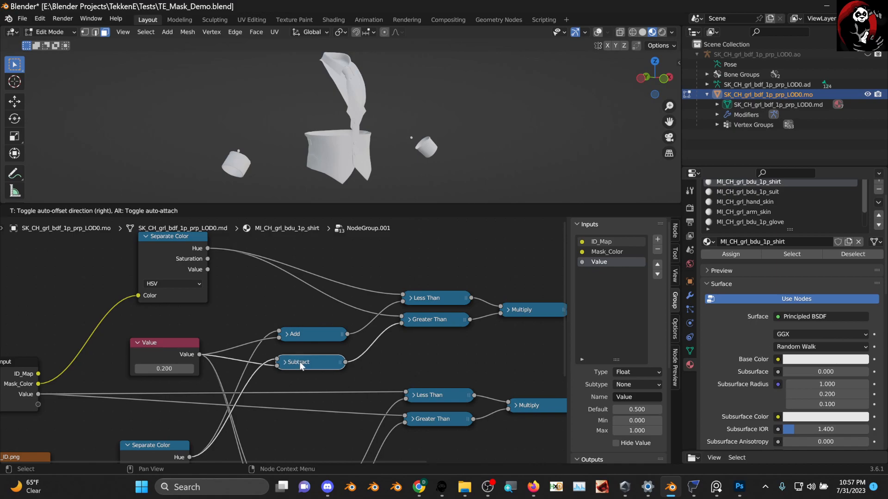
mouse_move(175, 335)
mouse_down()
mouse_move(173, 323)
mouse_move(181, 325)
mouse_up()
click(174, 323)
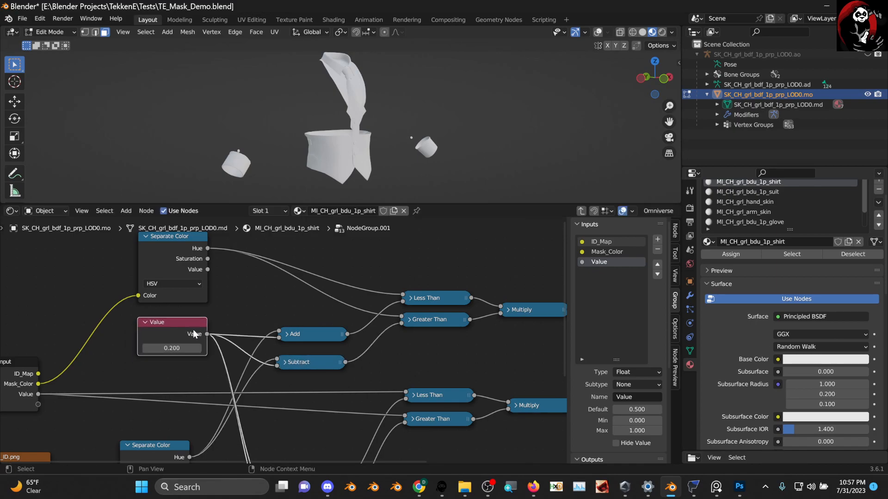
- Examine how the Hue and Value links run through the Add, Subtract and comparison nodes
scroll(296, 342, down, 2)
middle_drag(372, 356, 363, 306)
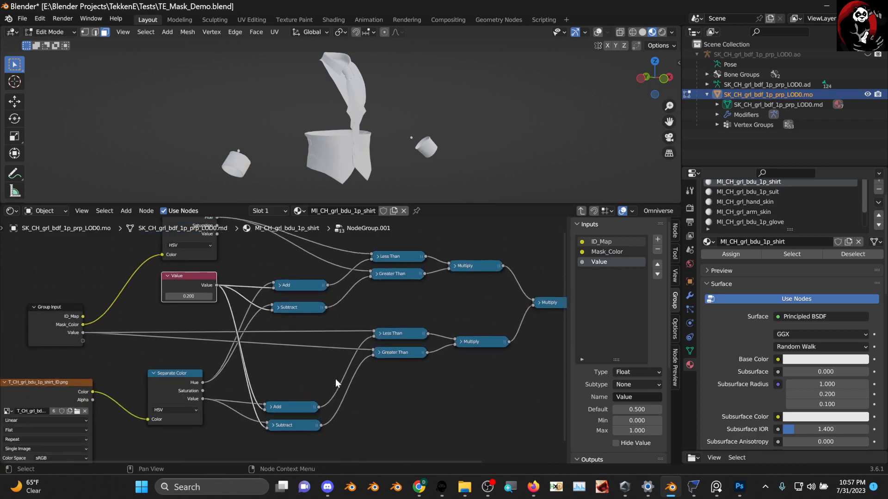
scroll(323, 379, up, 1)
mouse_move(291, 377)
mouse_down()
mouse_move(299, 432)
mouse_move(305, 389)
mouse_up()
middle_drag(368, 308, 359, 361)
scroll(325, 333, up, 5)
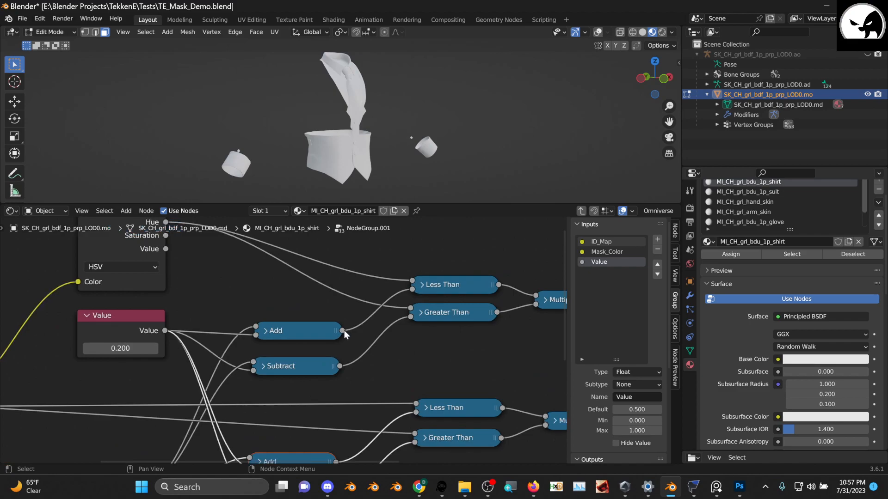
middle_drag(365, 316, 356, 366)
scroll(357, 365, down, 1)
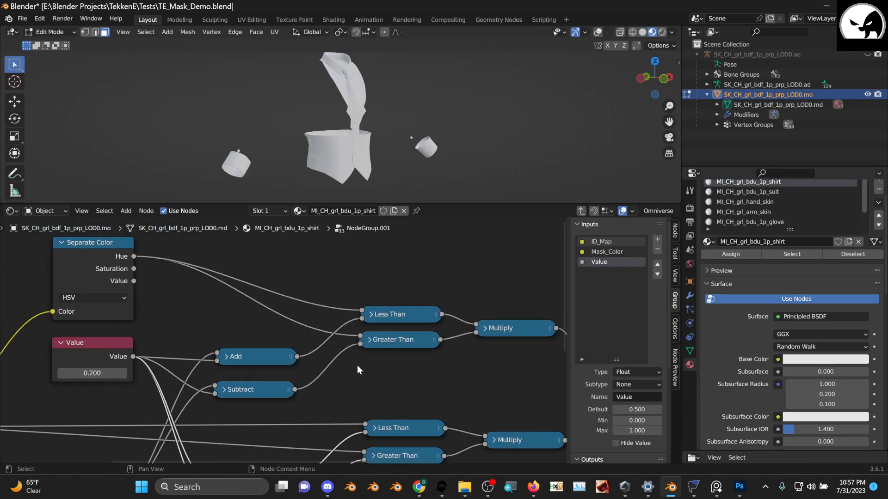
middle_drag(161, 287, 186, 287)
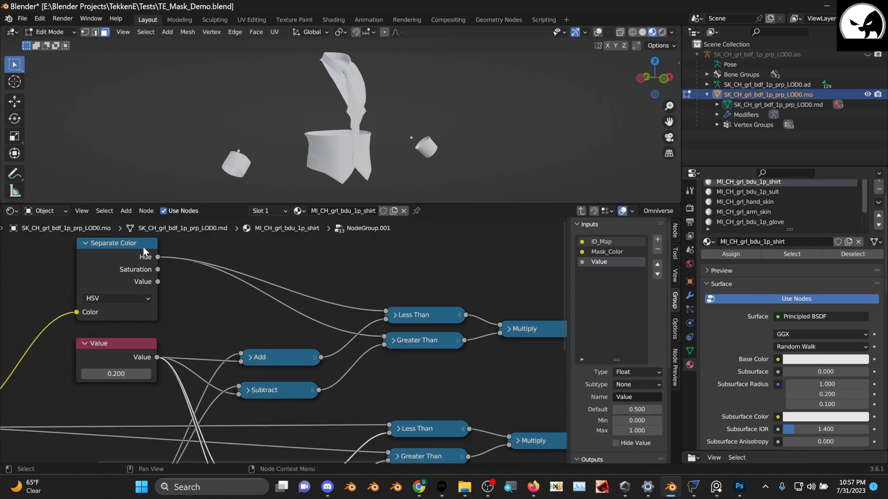
middle_drag(374, 374, 302, 339)
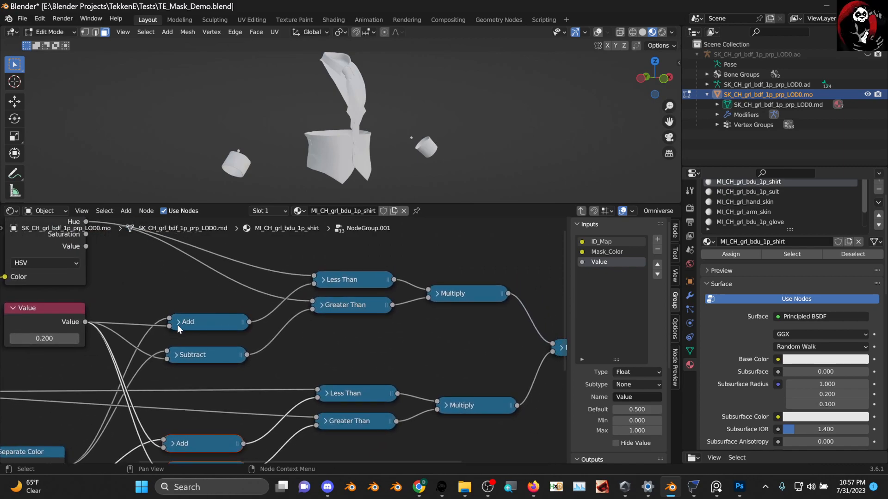
- Rearrange the upper Add, Less Than, Greater Than and Multiply nodes so their links are easier to follow
scroll(176, 325, up, 1)
drag(368, 301, 368, 325)
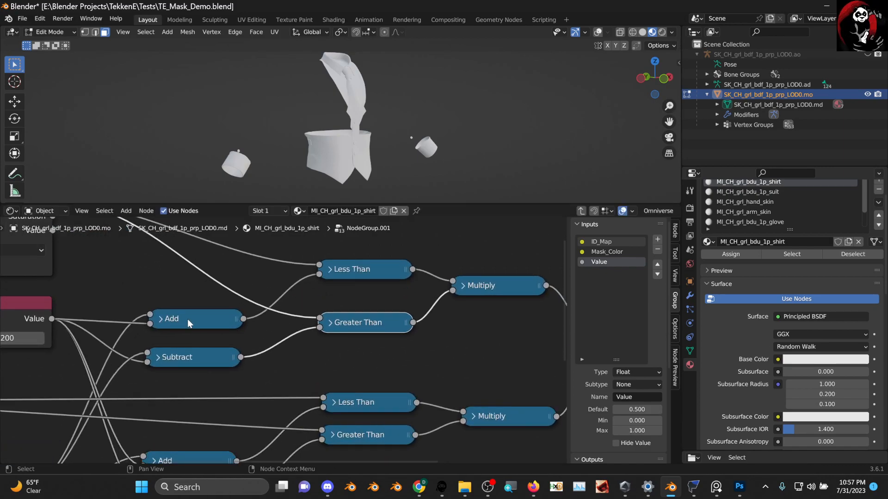
drag(187, 319, 190, 312)
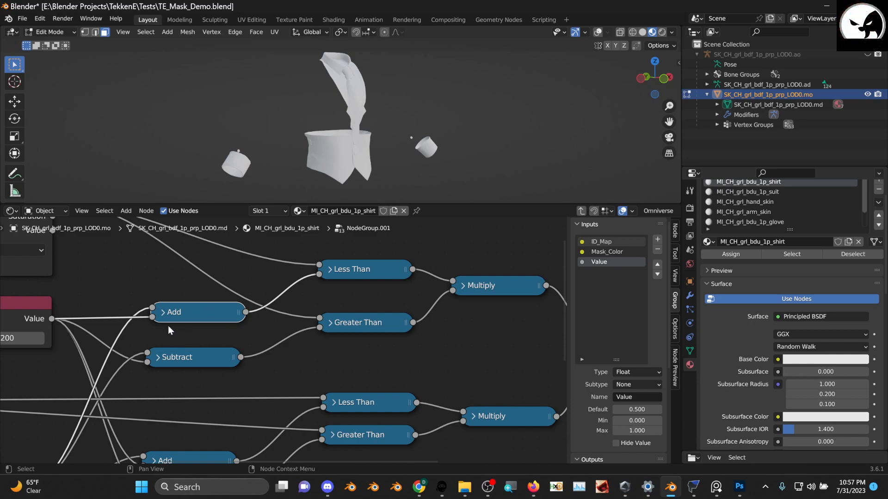
drag(350, 330, 346, 342)
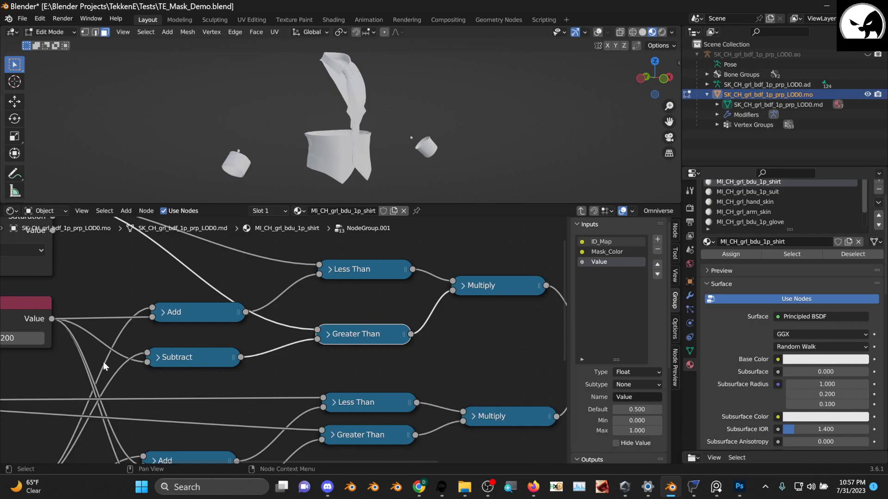
drag(388, 269, 380, 297)
scroll(392, 314, up, 1)
middle_drag(387, 313, 308, 310)
drag(426, 291, 419, 322)
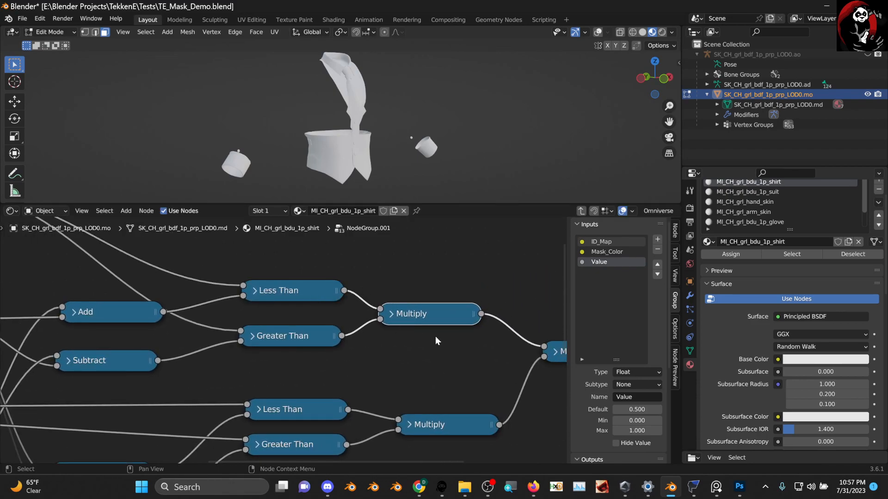
- Lower the upper Add, Value and Less Than nodes slightly to tidy the upper comparison branch
middle_drag(435, 336, 330, 312)
scroll(330, 313, down, 2)
middle_drag(143, 281, 302, 314)
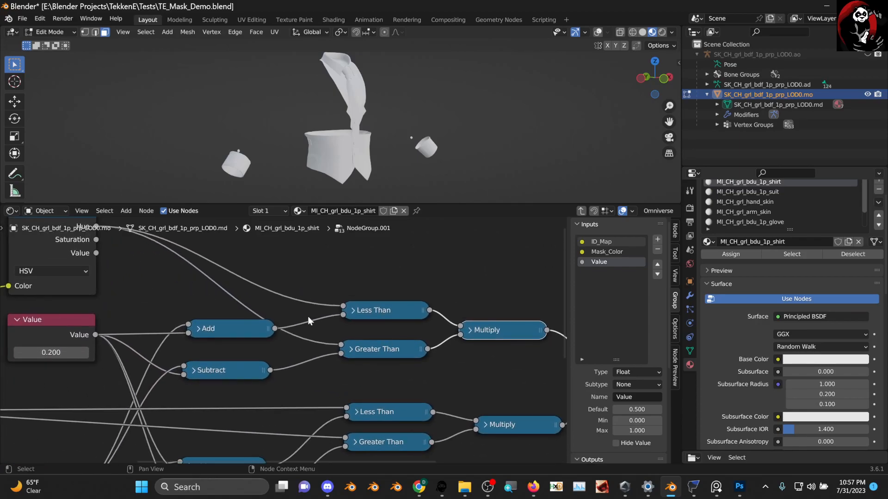
scroll(278, 317, down, 1)
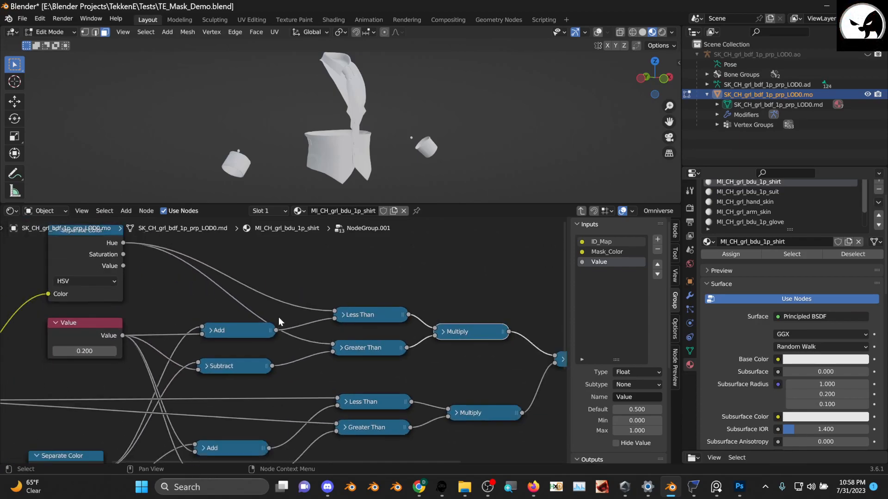
drag(222, 330, 224, 341)
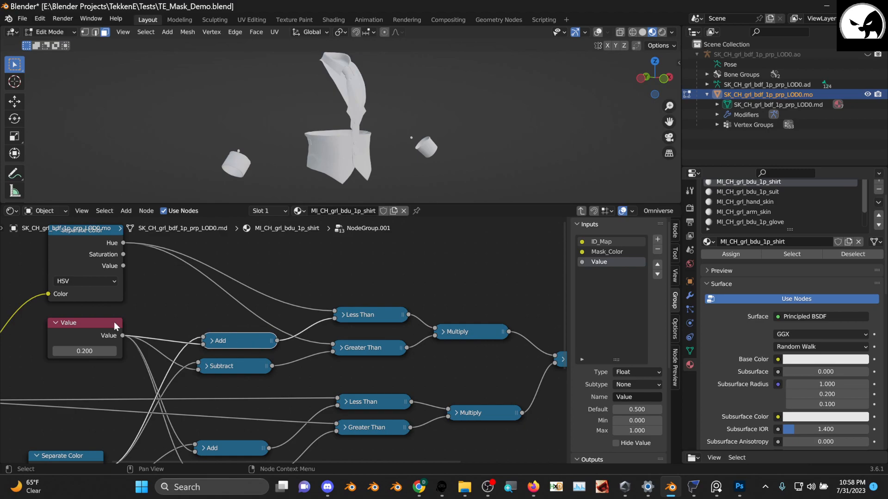
drag(115, 326, 111, 343)
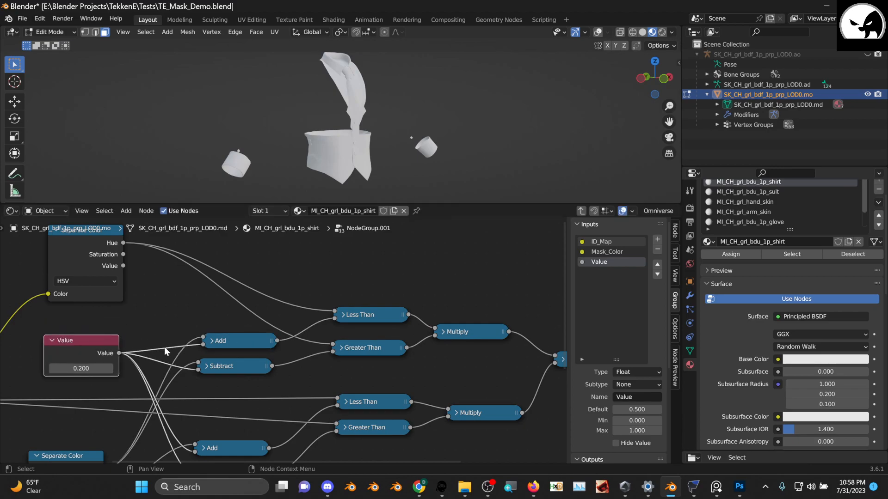
scroll(177, 374, up, 1)
drag(381, 315, 381, 322)
- Move the lower Separate Color node slightly upward, closer to the Value node
middle_drag(230, 350, 406, 279)
drag(261, 410, 263, 390)
scroll(272, 374, down, 3)
middle_drag(423, 324, 348, 386)
scroll(314, 351, up, 1)
middle_drag(277, 329, 410, 328)
scroll(351, 312, up, 2)
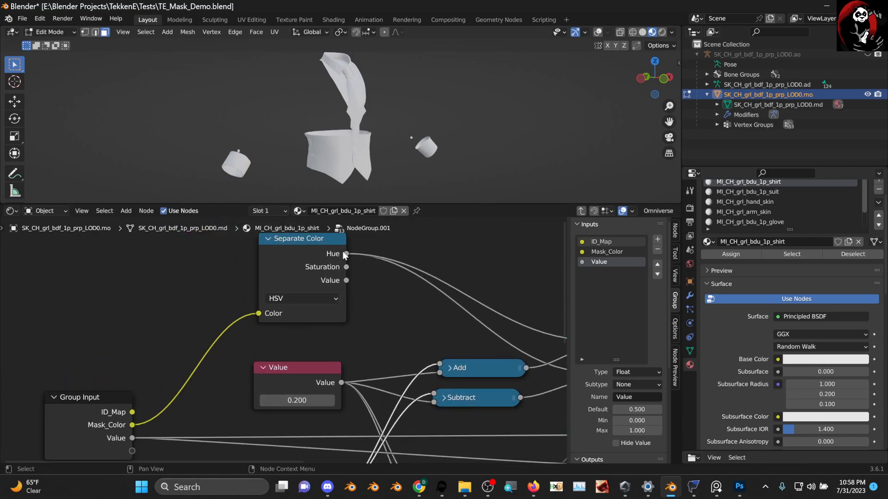
- Reposition the Group Input node slightly and disconnect its Mask_Color link from the upper Separate Color node
mouse_move(322, 308)
middle_down()
mouse_move(354, 303)
mouse_move(337, 315)
middle_up()
middle_drag(259, 332, 315, 282)
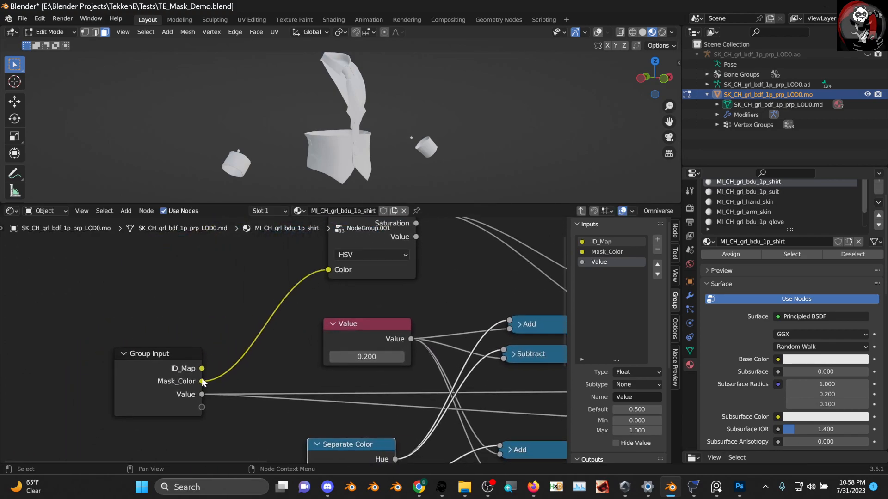
drag(174, 365, 166, 369)
middle_drag(333, 300, 345, 339)
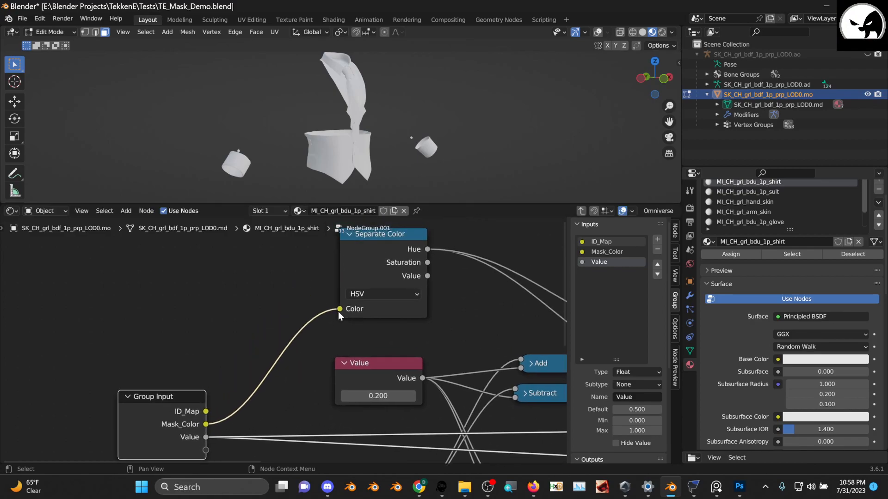
drag(340, 309, 252, 307)
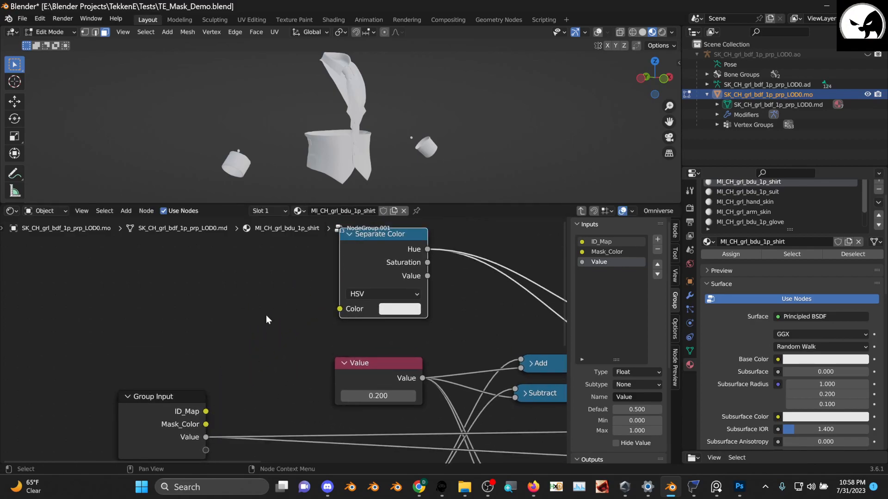
click(395, 316)
- Set the upper Separate Color node's Color to pure red, with Red 1, Green 0 and Blue 0
middle_drag(343, 252, 167, 296)
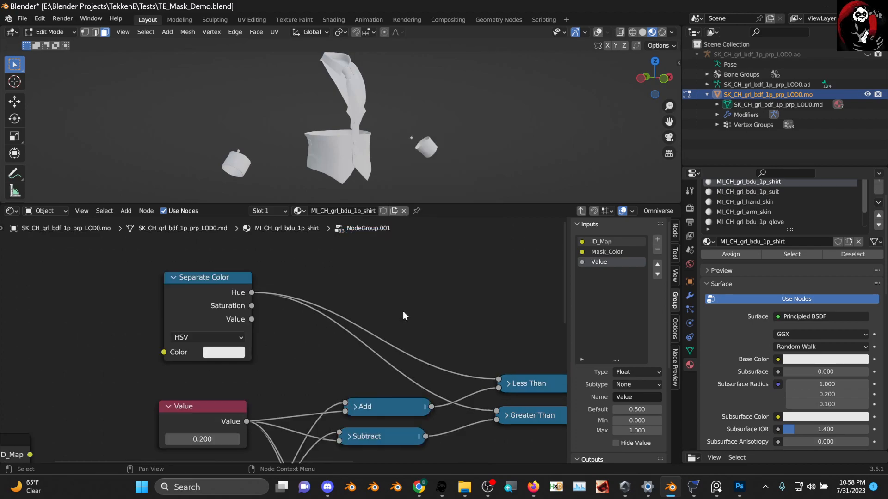
click(236, 357)
drag(243, 298, 208, 310)
drag(261, 324, 241, 298)
click(257, 298)
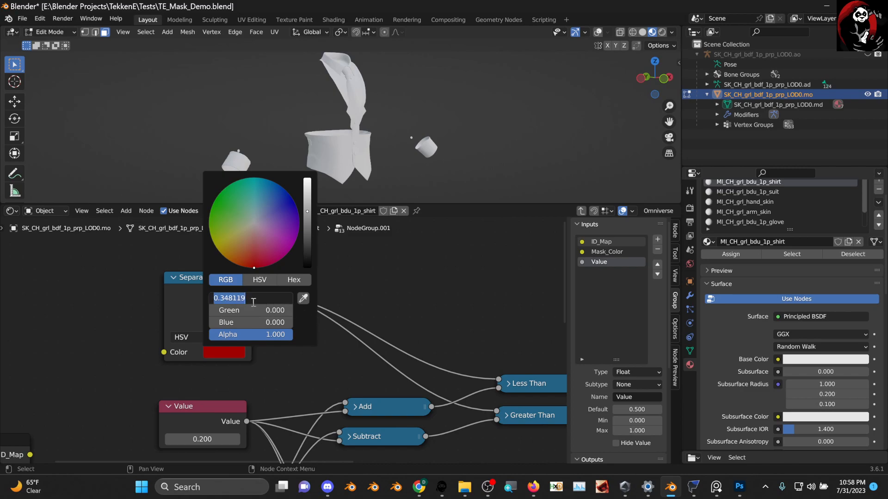
text(1)
key(Return)
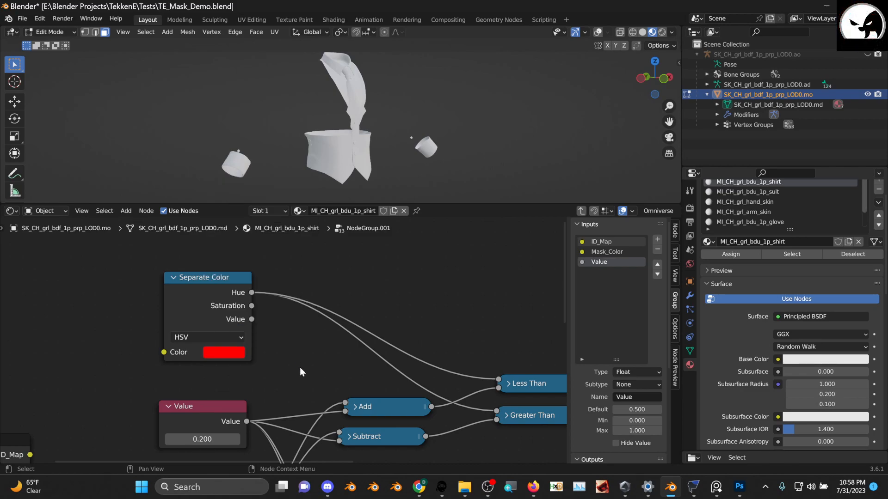
- Shift the upper Separate Color node rightward above the Add node and follow both colour branches through the comparisons
drag(207, 276, 337, 278)
middle_drag(379, 298, 296, 263)
scroll(306, 315, down, 2)
mouse_move(392, 339)
middle_down()
mouse_move(320, 351)
mouse_move(356, 335)
mouse_move(294, 325)
mouse_move(392, 345)
middle_up()
scroll(346, 348, up, 1)
scroll(222, 345, up, 1)
middle_drag(222, 344, 358, 289)
middle_drag(81, 399, 152, 351)
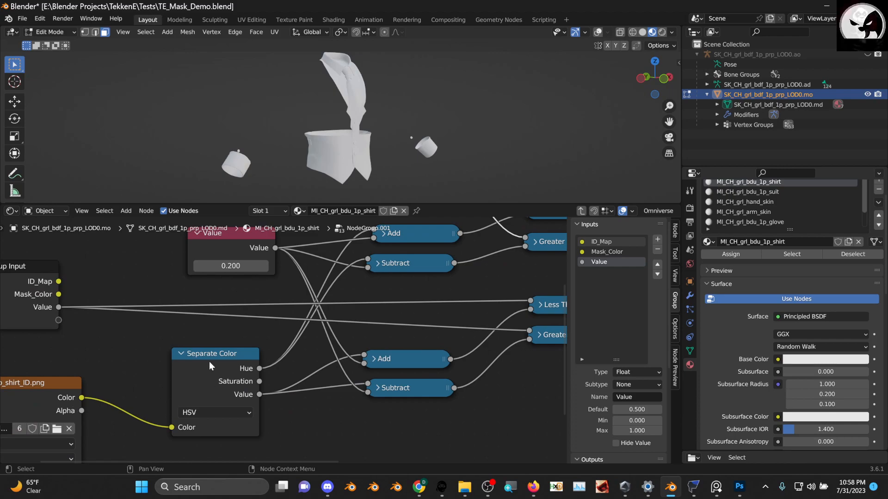
middle_drag(268, 288, 212, 438)
middle_drag(407, 383, 325, 342)
scroll(302, 349, down, 3)
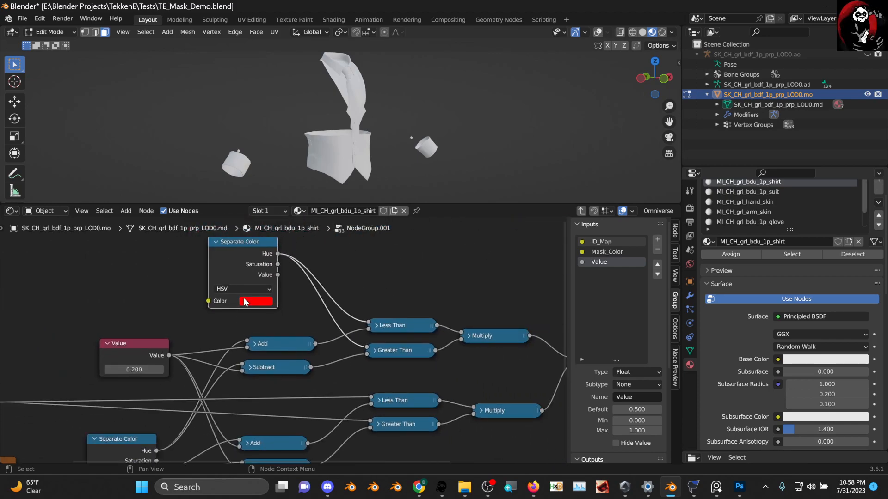
middle_drag(241, 313, 283, 284)
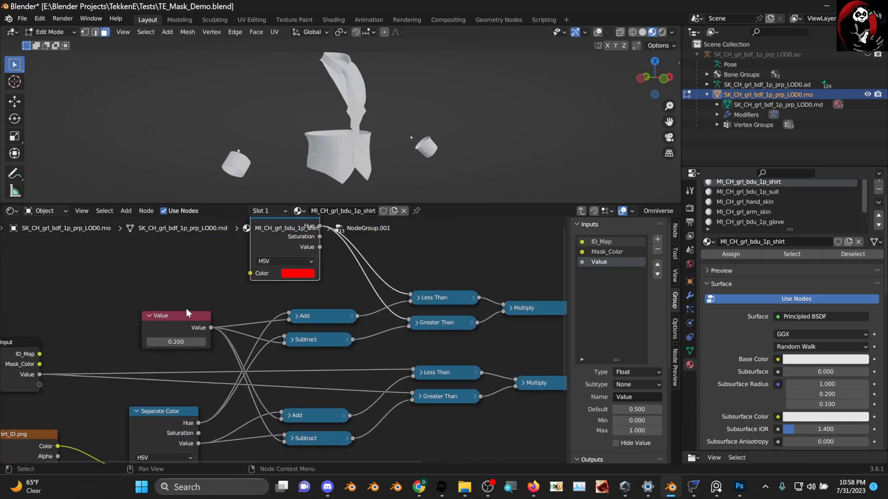
- Place the red Separate Color node back above the Value node and nudge the Value node into line with it
scroll(219, 356, down, 2)
drag(266, 270, 196, 251)
scroll(278, 332, up, 3)
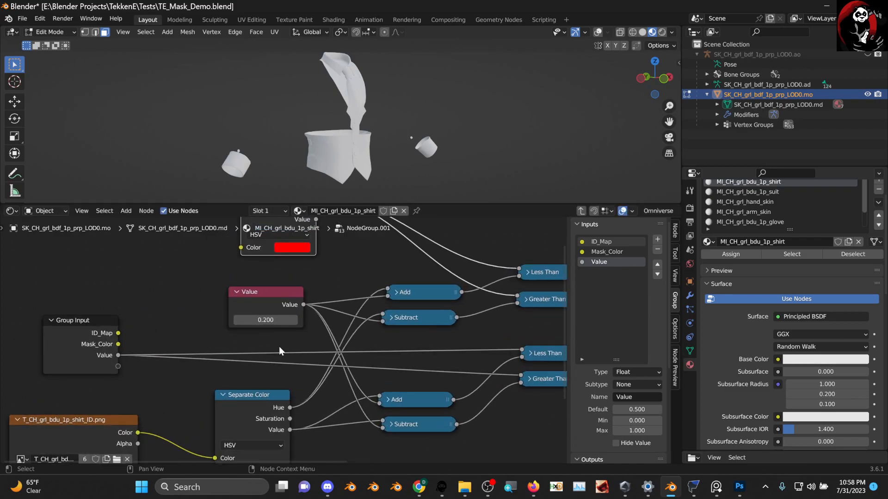
drag(256, 288, 264, 295)
middle_drag(266, 329, 267, 330)
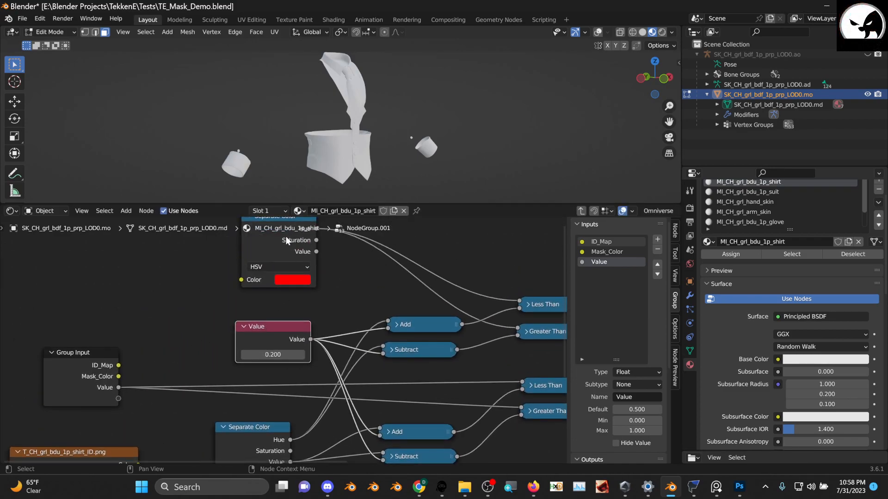
middle_drag(286, 236, 280, 283)
drag(276, 267, 269, 277)
middle_drag(279, 331, 286, 285)
scroll(251, 332, up, 1)
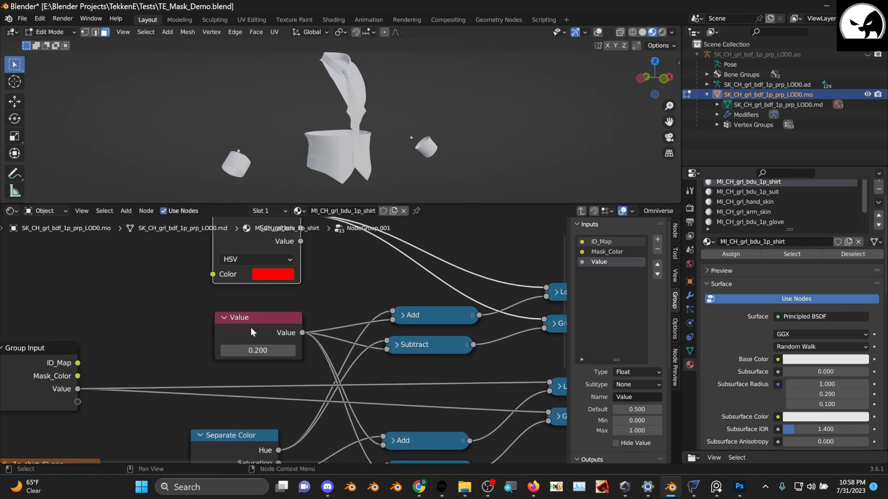
- Move the Group Input node slightly up and closer to the Value node
scroll(251, 347, up, 1)
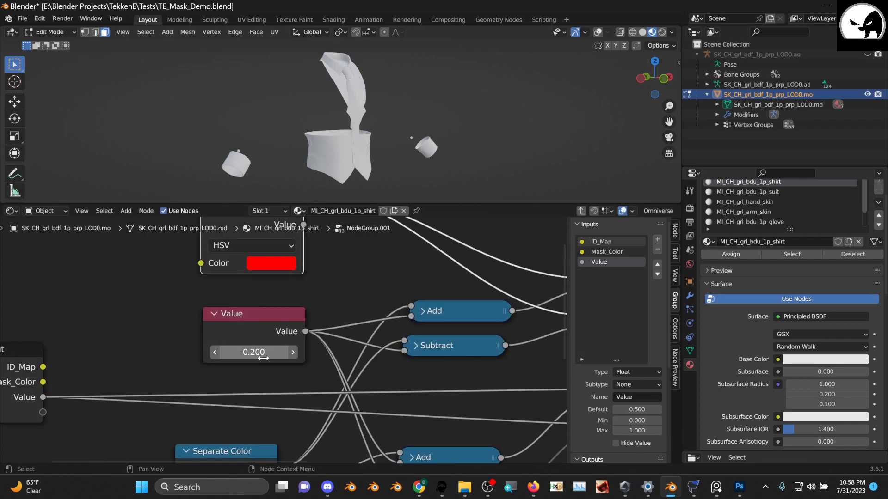
scroll(285, 373, down, 2)
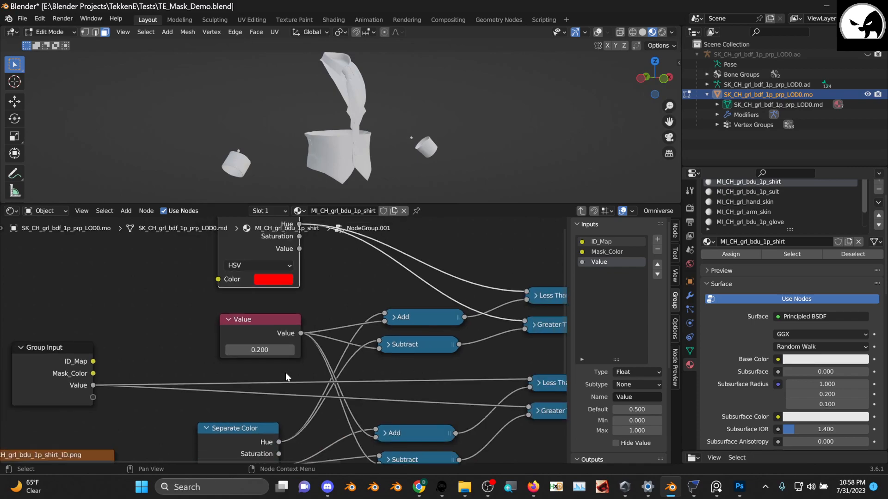
scroll(285, 373, down, 1)
middle_drag(351, 370, 396, 349)
scroll(296, 342, up, 1)
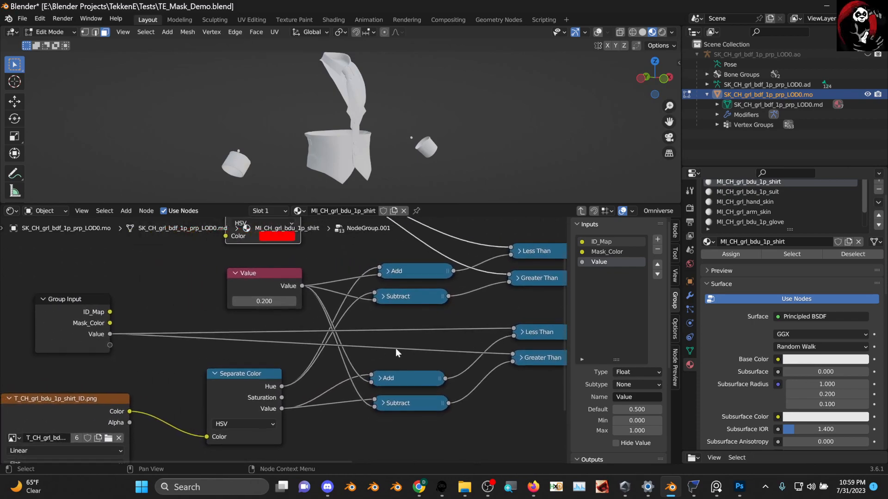
drag(74, 299, 92, 291)
middle_drag(241, 305, 225, 341)
scroll(224, 334, down, 1)
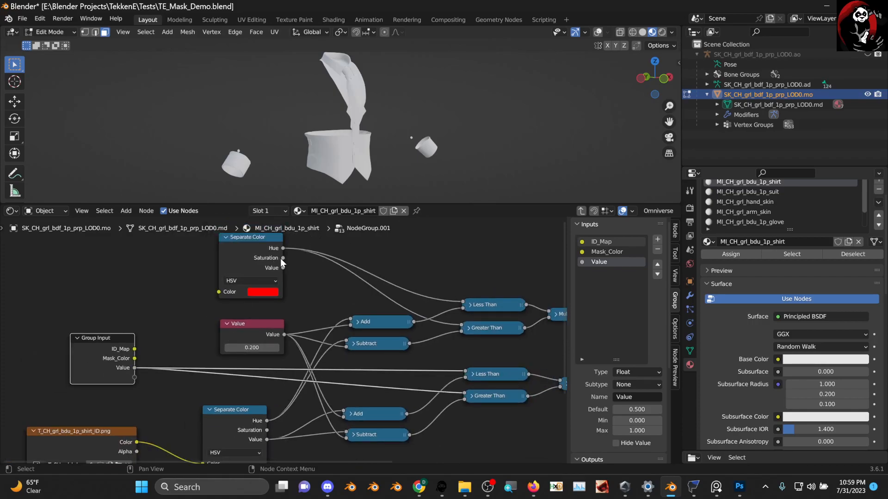
- Switch to Photoshop to check the shirt ID texture's Green channel, and return to Blender's node group
scroll(260, 294, up, 3)
middle_drag(275, 277, 273, 321)
scroll(273, 320, up, 3)
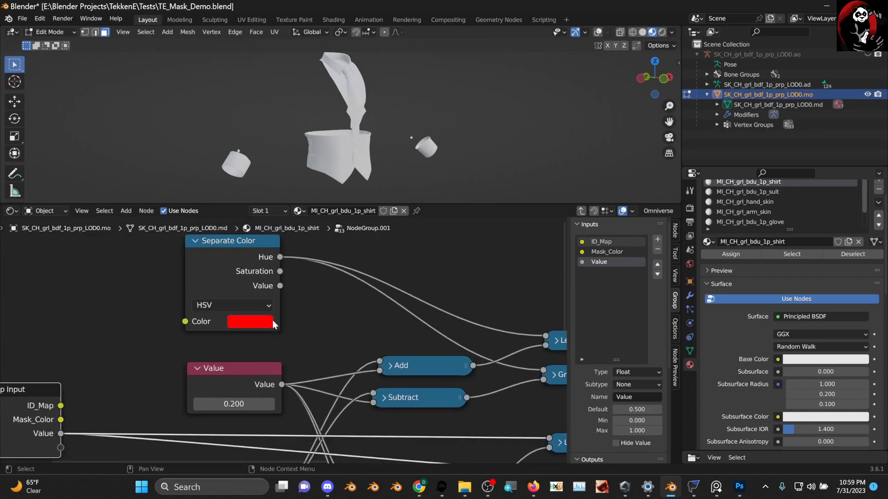
click(738, 489)
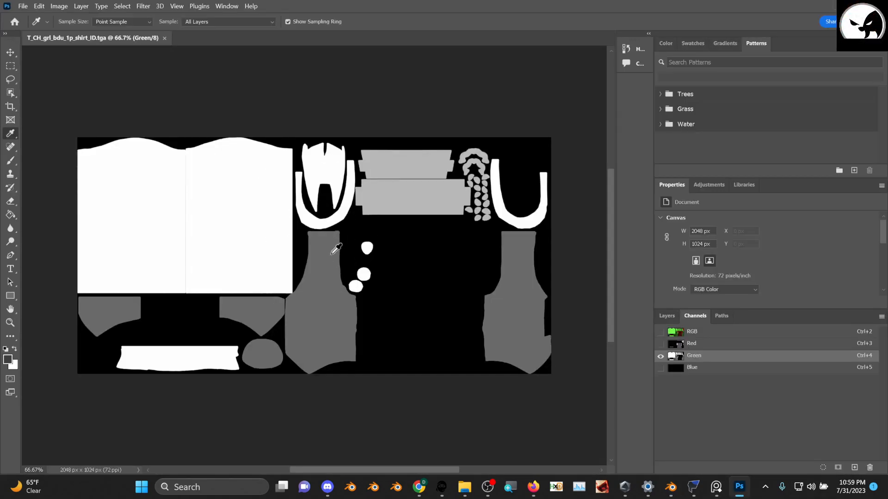
key(alt+Tab)
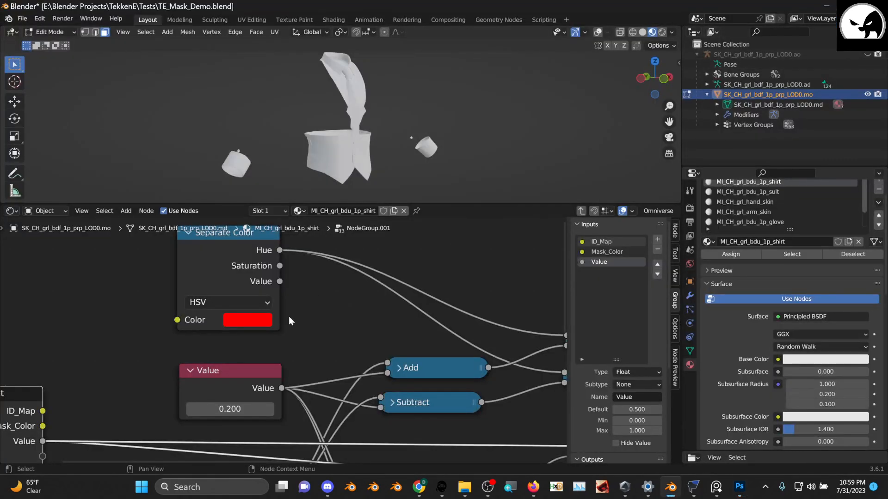
- Trace the red Separate Color node's Hue output and the Value node's branches through the Add, Subtract and comparison nodes
scroll(288, 318, down, 3)
middle_drag(312, 338, 186, 296)
scroll(298, 332, up, 2)
scroll(254, 303, down, 1)
scroll(194, 294, down, 3)
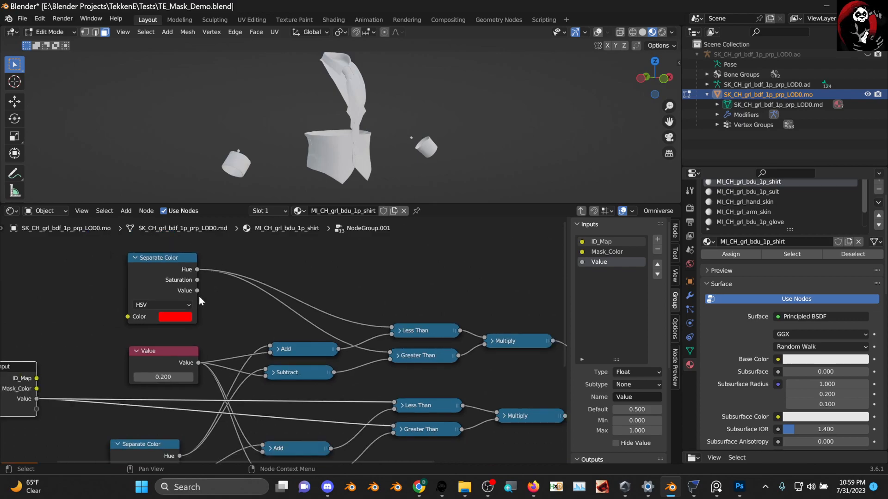
middle_drag(252, 307, 295, 277)
scroll(257, 292, up, 1)
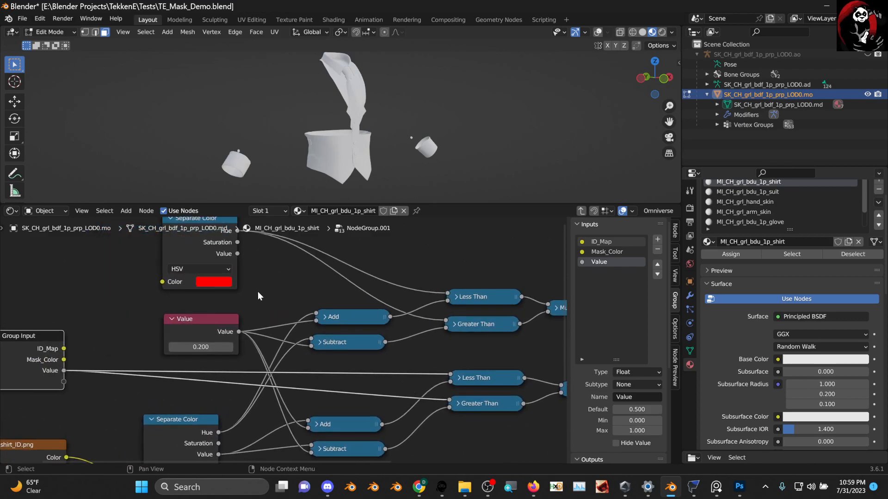
middle_drag(252, 308, 305, 326)
scroll(156, 338, up, 2)
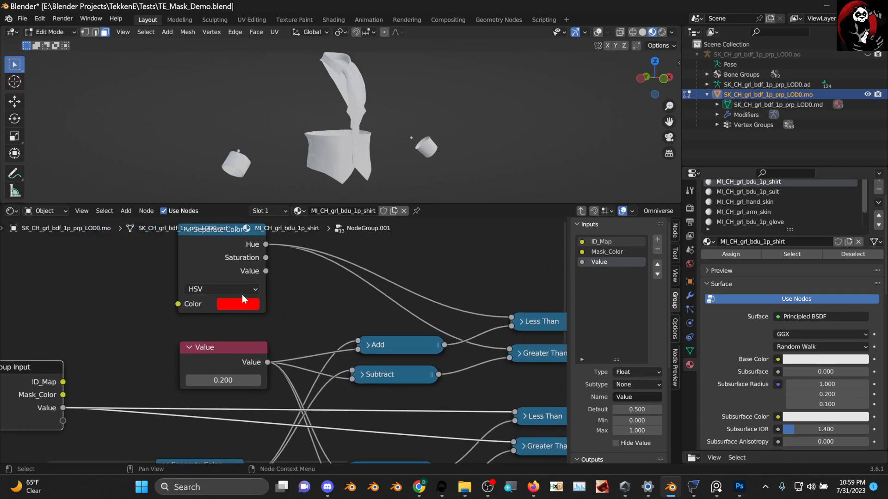
middle_drag(243, 281, 248, 297)
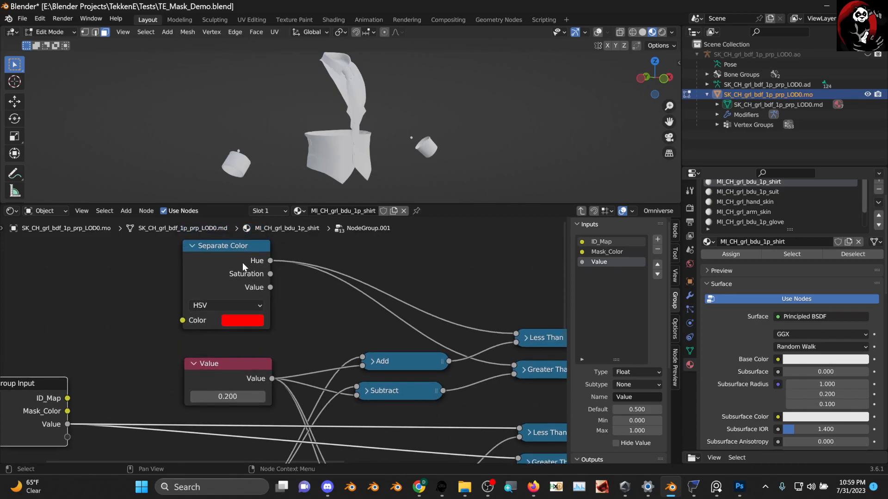
middle_drag(257, 335, 292, 277)
scroll(245, 309, down, 1)
drag(262, 309, 258, 305)
- Shift the Group Input node slightly left to widen the gap before the Value node
middle_drag(191, 337, 240, 310)
scroll(239, 310, up, 1)
middle_drag(174, 339, 230, 328)
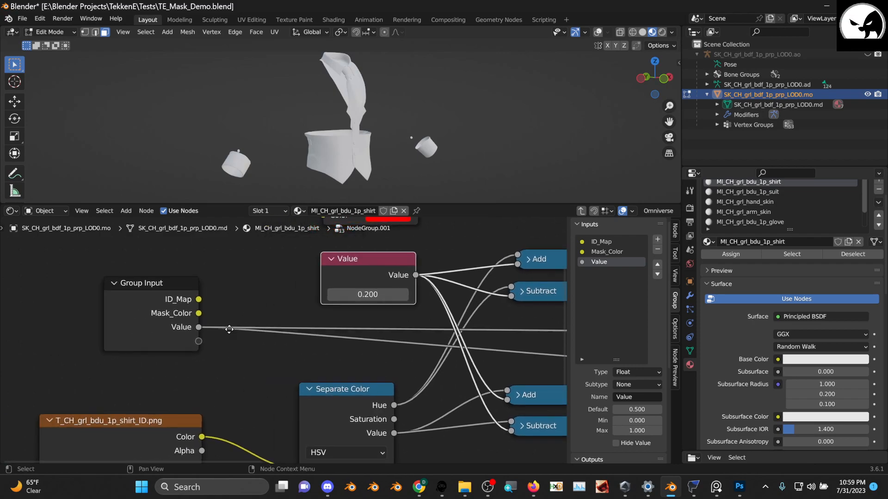
drag(122, 285, 97, 285)
- Duplicate the 0.200 Value node into the gap beside Group Input and try dragging a link from it toward the lower comparisons
click(361, 262)
key(shift+d)
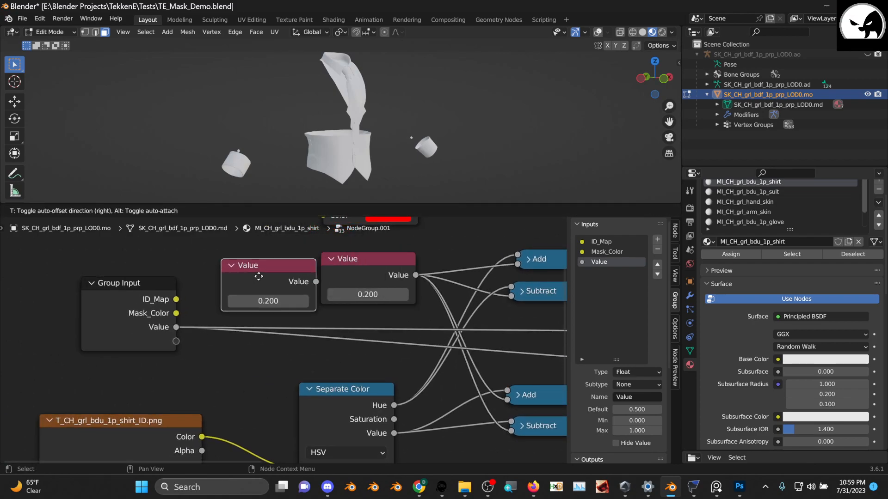
click(245, 276)
middle_drag(284, 351, 102, 335)
drag(118, 266, 351, 340)
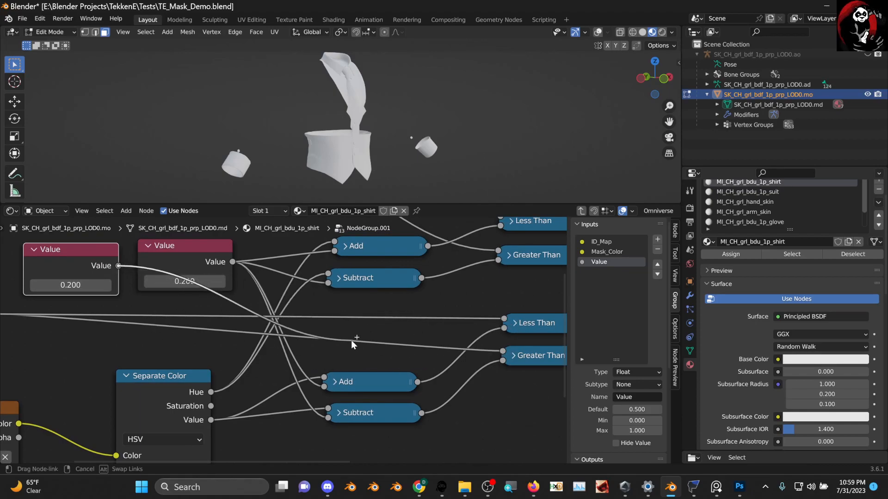
drag(191, 326, 78, 246)
- Examine how the Value node and the lower Separate Color feed the Add and Subtract nodes and the lower Less Than and Greater Than nodes
middle_drag(93, 351, 83, 311)
scroll(83, 311, down, 2)
middle_drag(358, 257, 355, 280)
scroll(323, 326, up, 1)
middle_drag(323, 325, 293, 330)
drag(114, 362, 115, 366)
middle_drag(122, 366, 254, 331)
drag(61, 368, 83, 382)
middle_drag(287, 369, 193, 391)
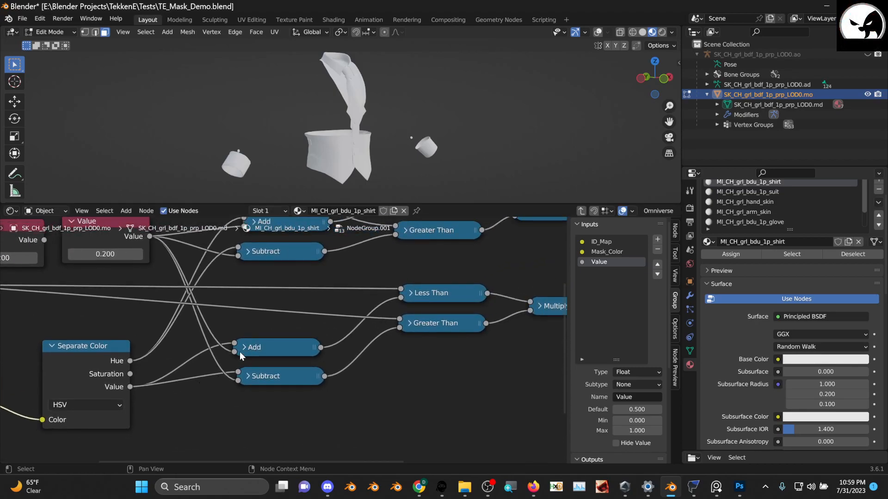
middle_drag(239, 351, 241, 369)
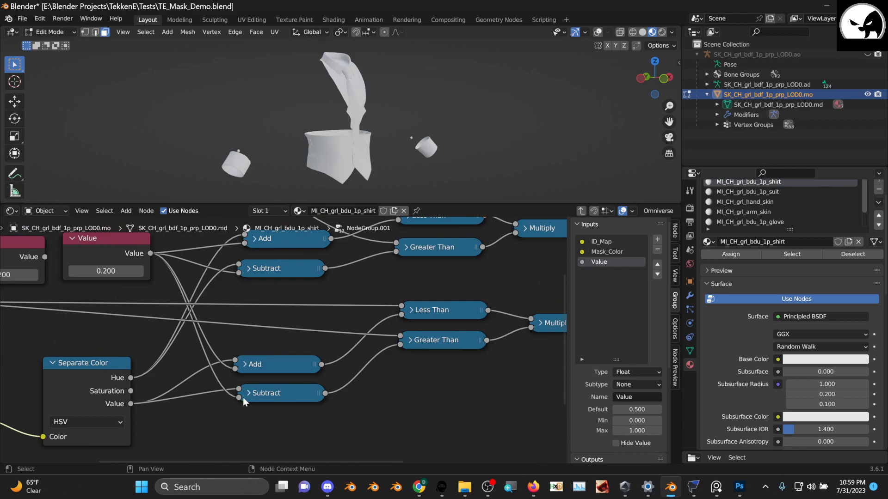
middle_drag(224, 323, 255, 358)
drag(164, 287, 165, 291)
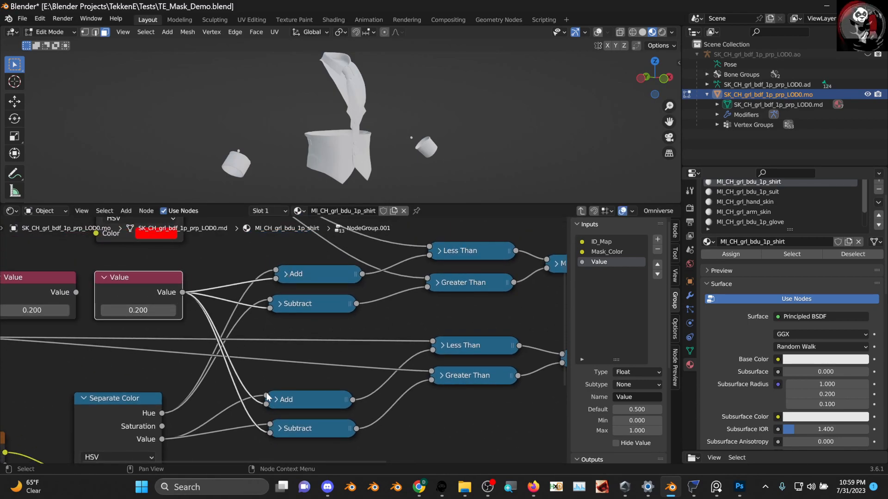
middle_drag(292, 316, 211, 311)
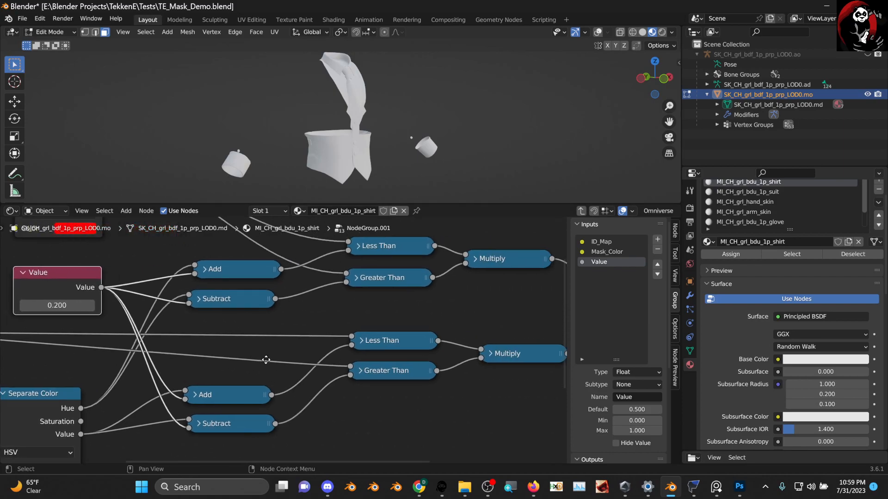
drag(383, 334, 387, 331)
middle_drag(84, 330, 208, 317)
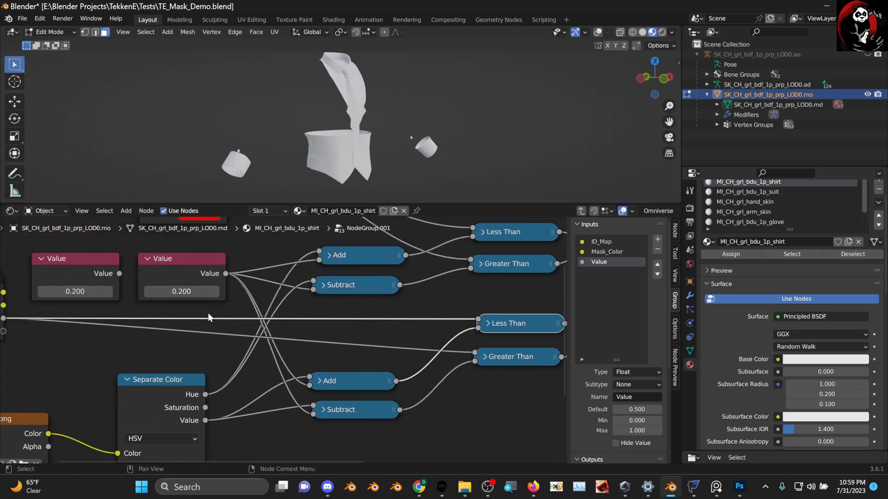
- Connect the duplicated Value node to the lower Less Than and Greater Than nodes in place of the Group Input's Value
drag(196, 260, 194, 262)
drag(77, 262, 73, 265)
middle_drag(208, 322, 165, 329)
middle_drag(263, 350, 284, 338)
drag(96, 268, 456, 344)
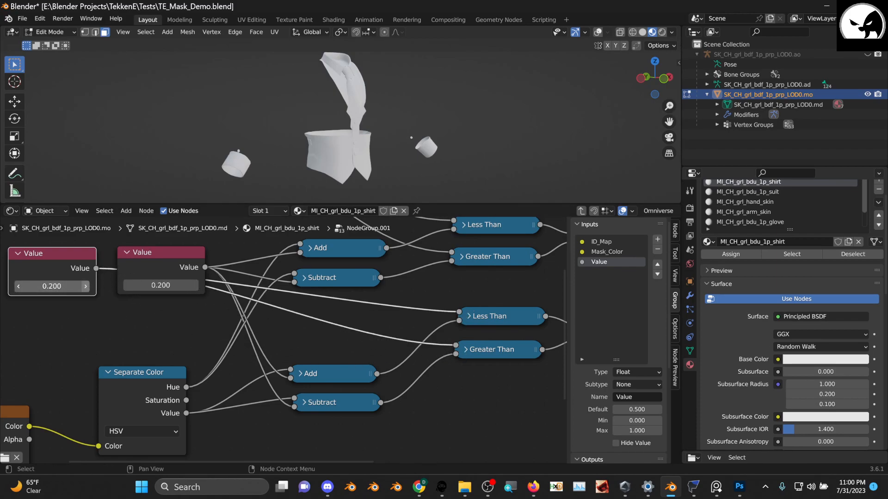
- Raise the duplicated Value node to 0.700 and finally set it to 0
click(86, 287)
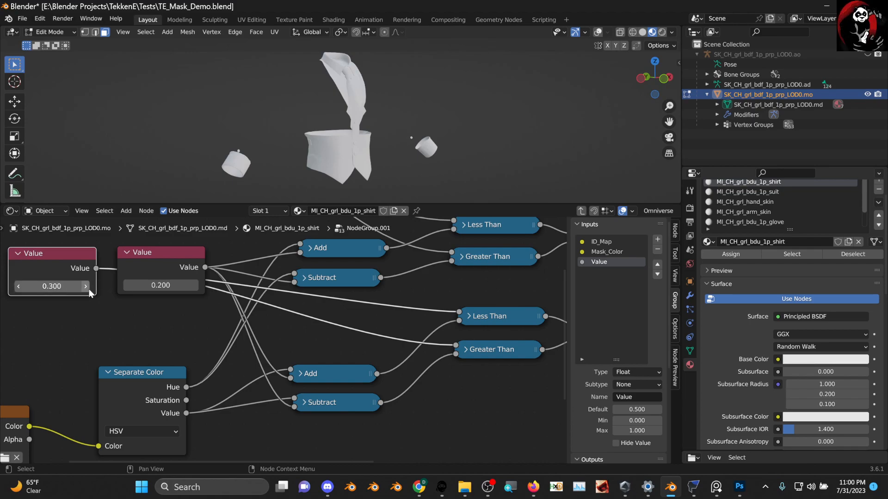
click(85, 286)
click(86, 286)
click(86, 287)
click(86, 286)
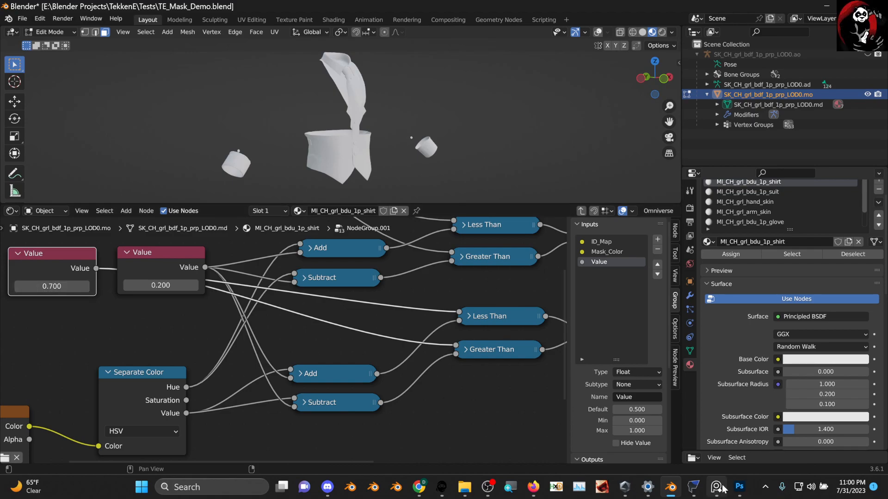
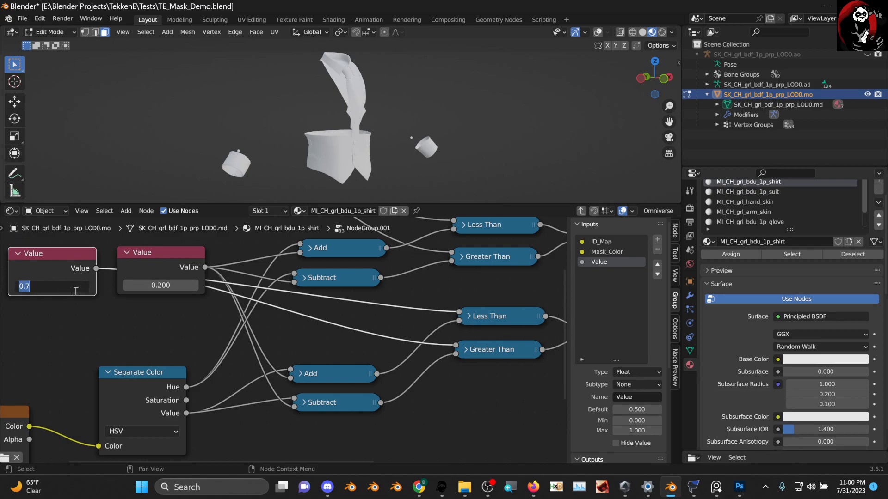
key(Return)
- Line up the lower Multiply node beneath the upper one and move the final Multiply node down between them
middle_drag(433, 329, 251, 353)
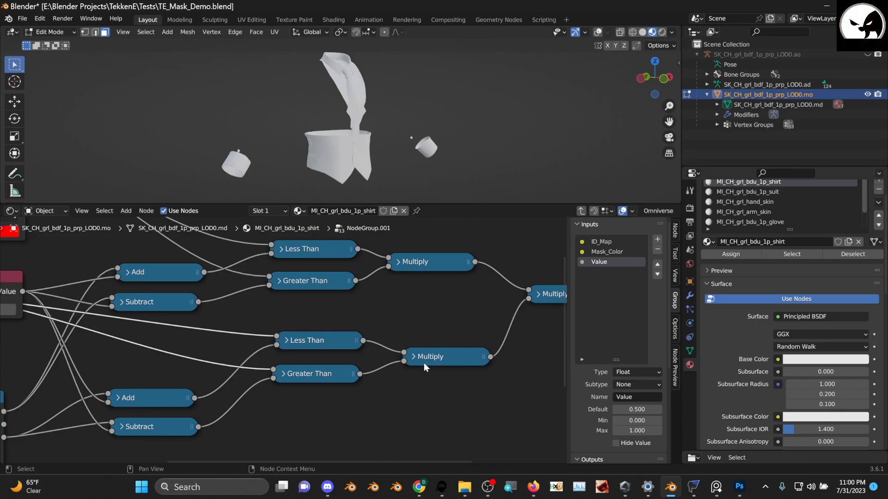
drag(442, 359, 429, 362)
middle_drag(396, 349, 375, 353)
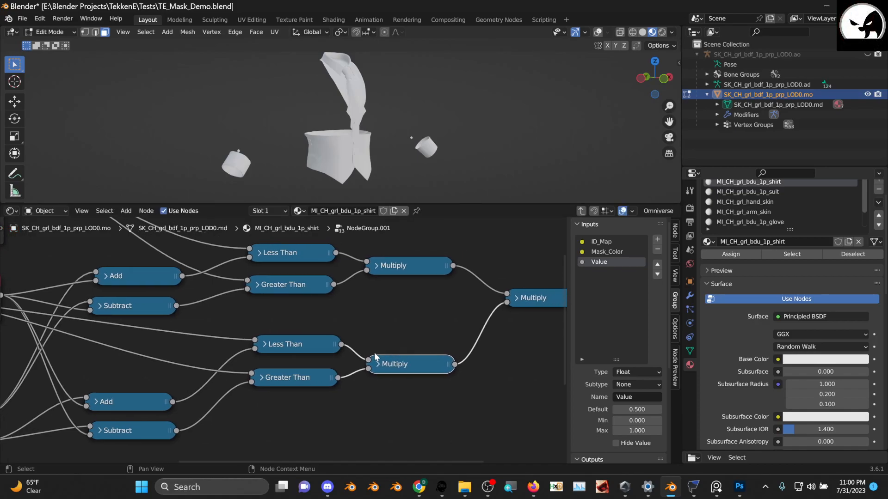
middle_drag(280, 374, 208, 380)
middle_drag(359, 278, 279, 296)
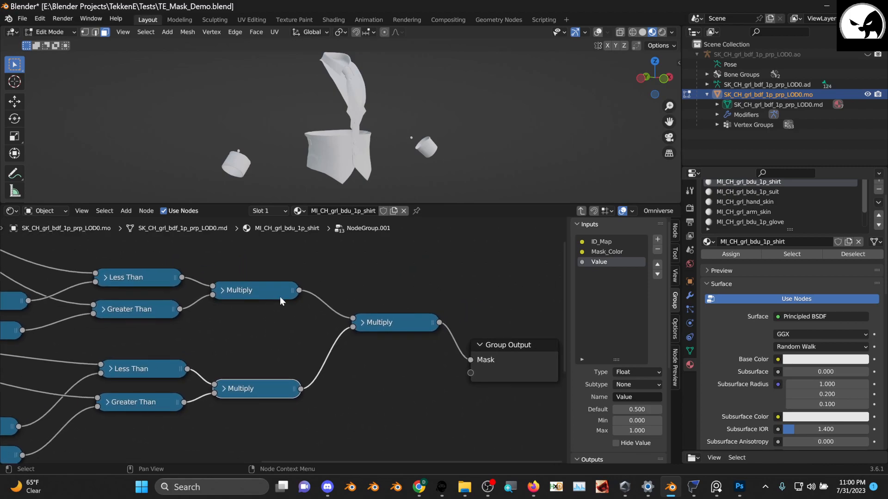
click(279, 295)
mouse_move(257, 388)
mouse_down()
mouse_move(262, 374)
mouse_move(264, 394)
mouse_up()
drag(389, 329, 377, 355)
- Nudge the Group Output node slightly up, closer in line with the final Multiply node
middle_drag(292, 349, 237, 345)
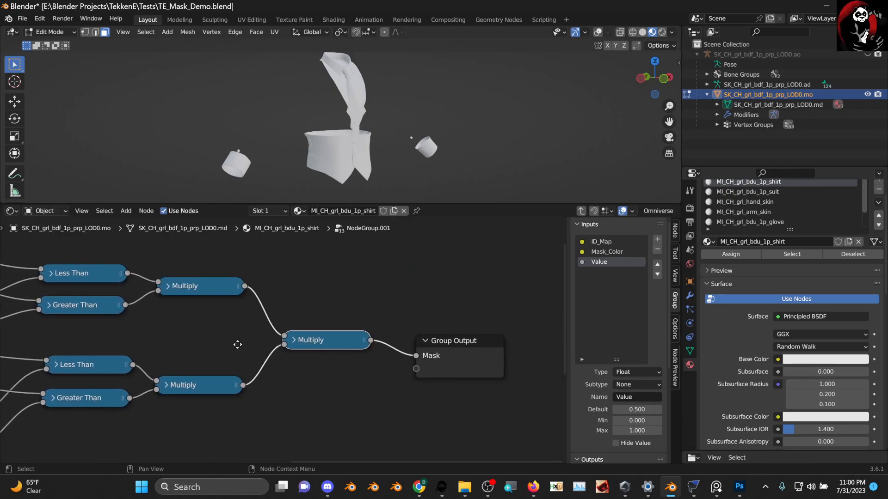
scroll(317, 343, down, 2)
scroll(318, 342, up, 1)
drag(342, 377, 308, 353)
middle_drag(260, 337, 379, 331)
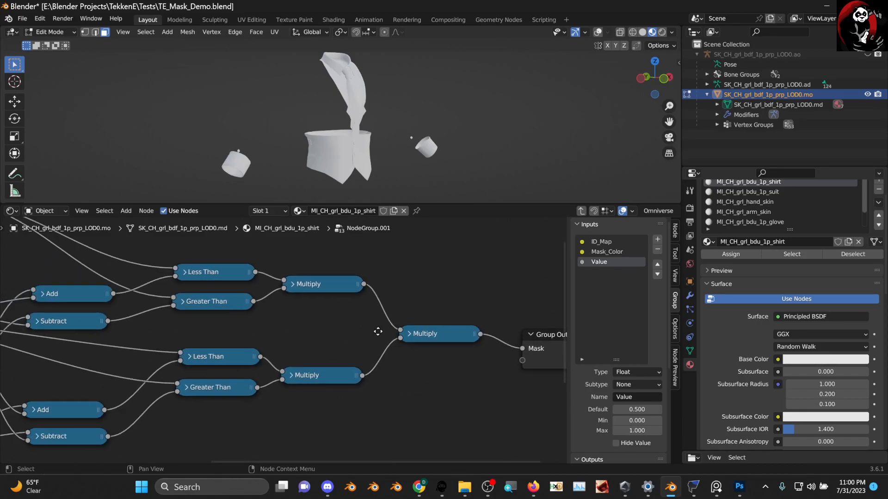
scroll(209, 335, down, 5)
drag(476, 328, 475, 320)
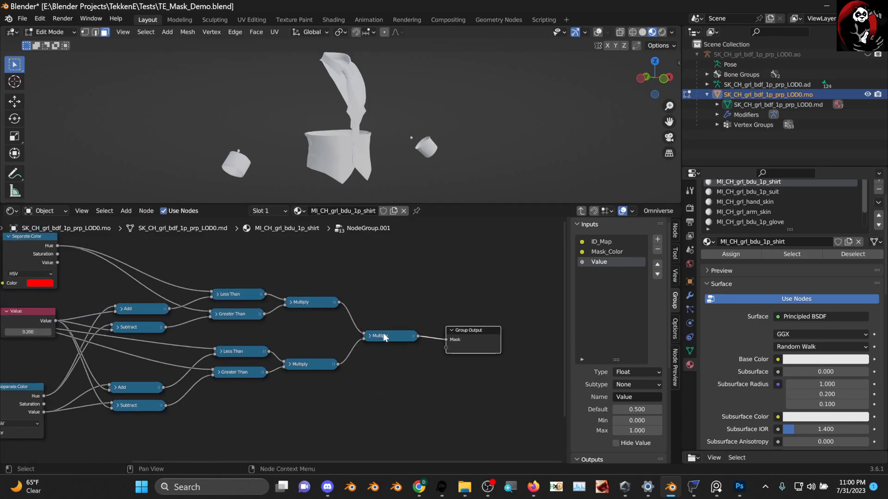
- Delete the duplicated Value node beside Group Input
middle_drag(106, 316, 232, 321)
scroll(222, 314, up, 7)
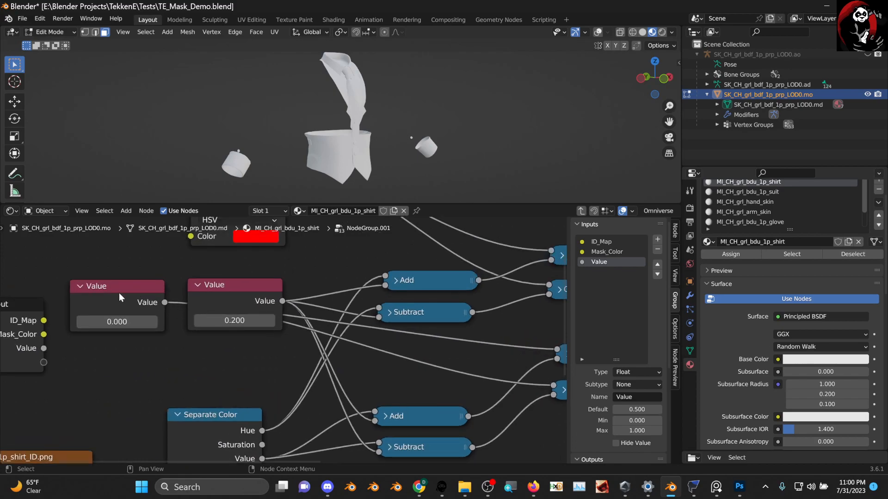
middle_drag(118, 293, 176, 311)
click(204, 323)
key(x)
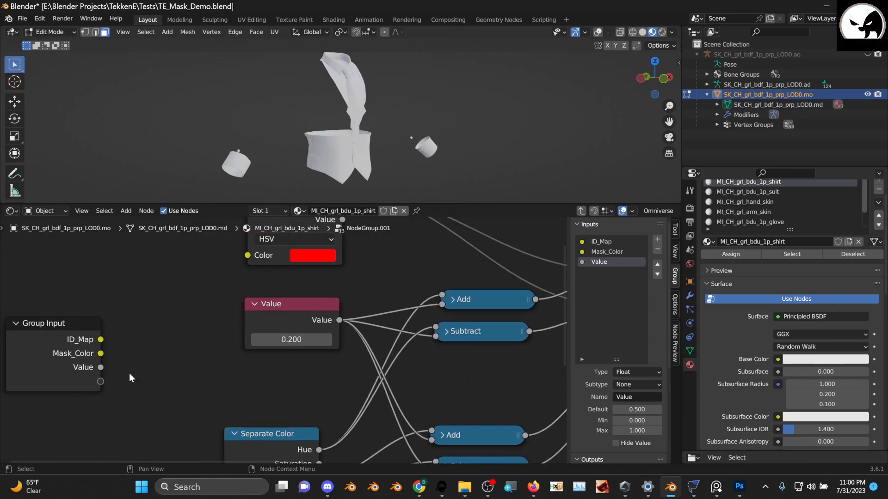
- Reconnect the Group Input's Value output to the first inputs of the lower Less Than and Greater Than nodes
middle_drag(222, 381, 137, 331)
scroll(137, 331, down, 3)
drag(480, 324, 73, 321)
drag(483, 354, 370, 342)
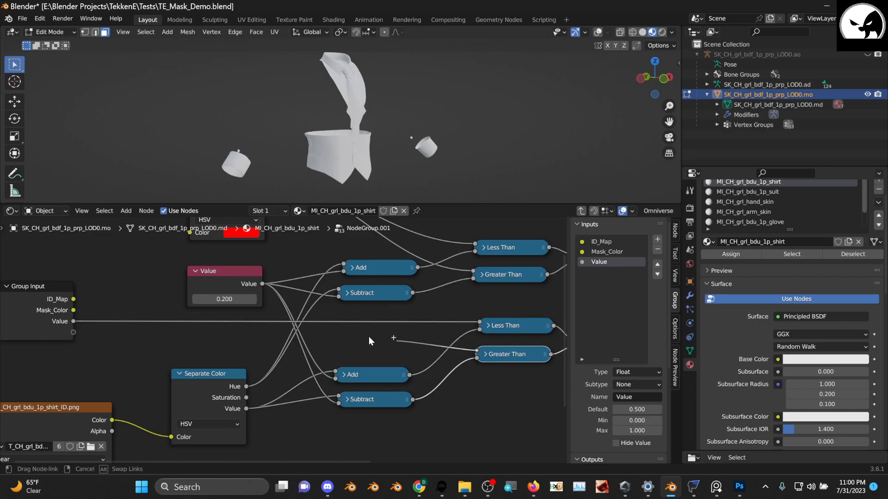
drag(85, 320, 73, 322)
- Connect the Group Input's Mask_Color output to the Color input of the upper Separate Color node
middle_drag(73, 321, 157, 340)
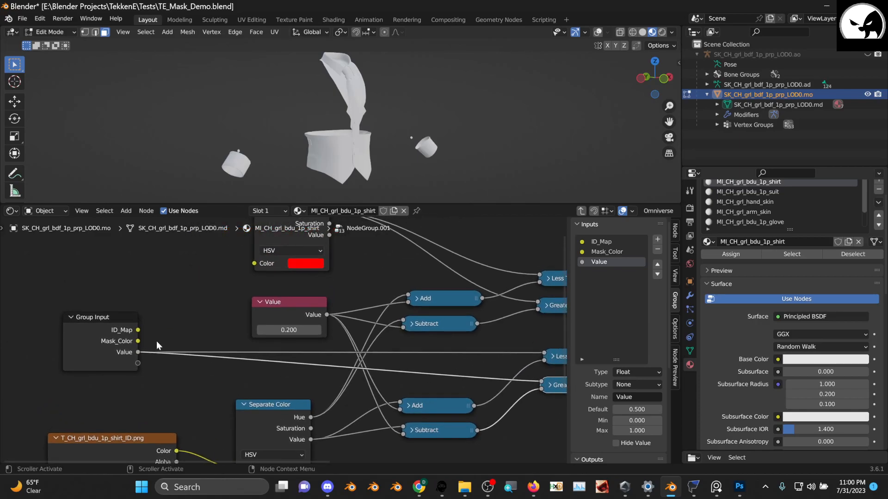
drag(133, 342, 259, 263)
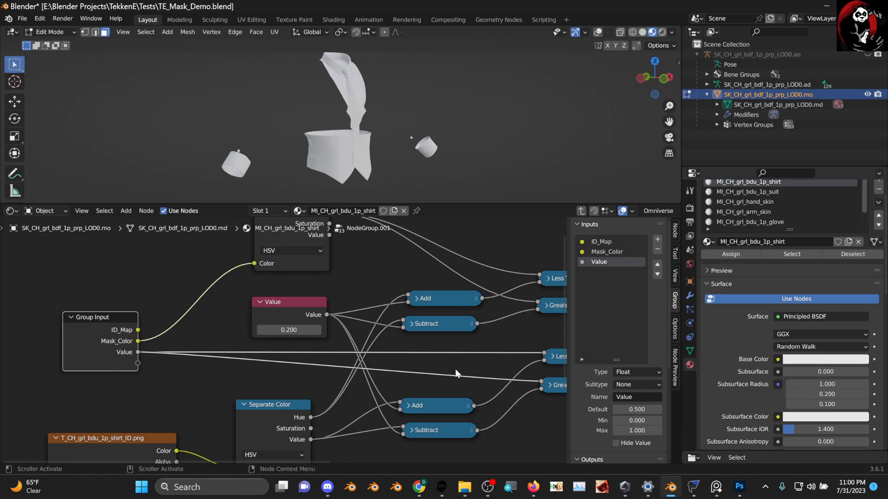
scroll(455, 369, down, 4)
scroll(553, 333, up, 3)
middle_drag(177, 326, 383, 373)
scroll(303, 367, up, 4)
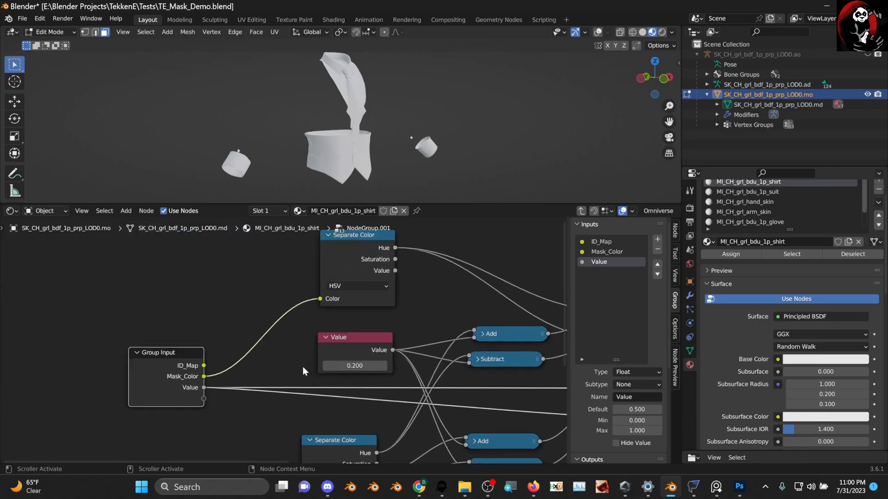
- Connect the Group Input's ID_Map output to the lower Separate Color node and delete the T_CH_grl_bdu_1p_shirt_ID.png texture node
middle_drag(218, 381, 228, 292)
scroll(226, 337, down, 2)
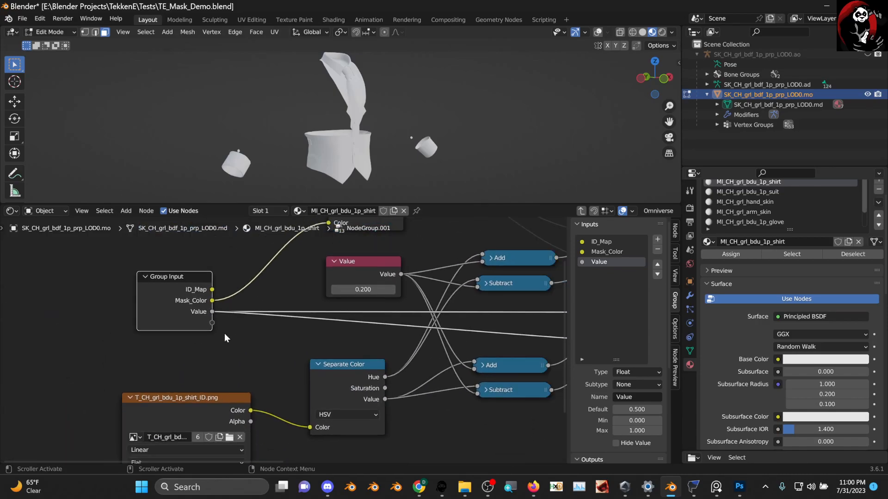
scroll(215, 289, up, 1)
drag(206, 286, 314, 435)
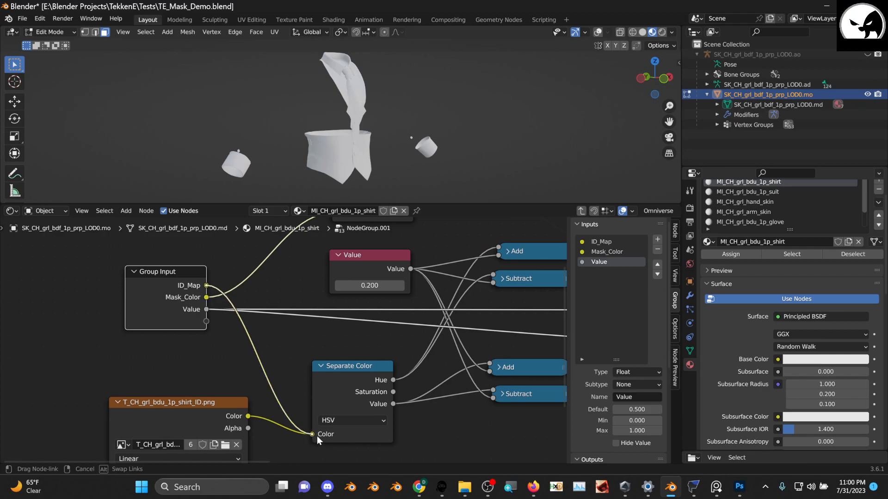
click(194, 401)
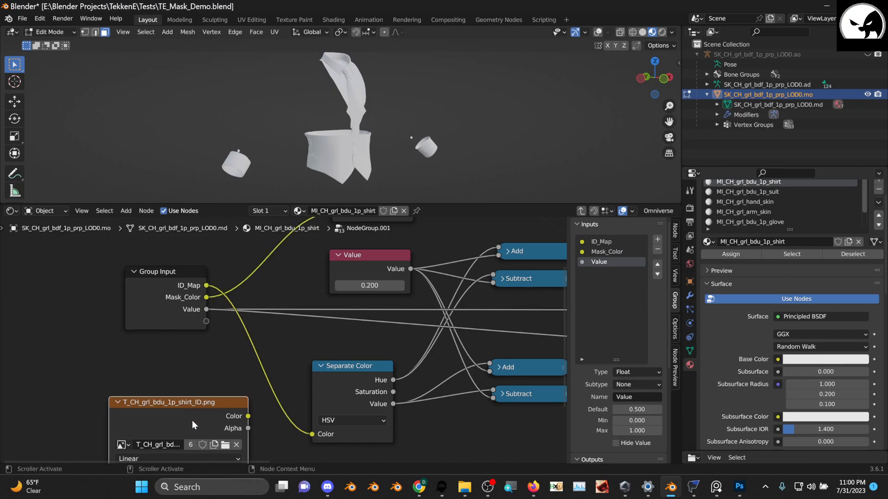
key(x)
scroll(212, 311, down, 4)
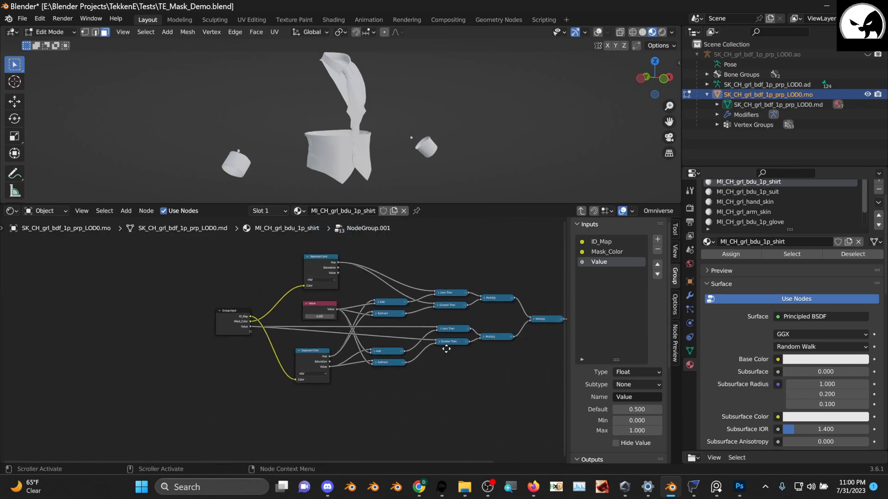
scroll(446, 349, up, 3)
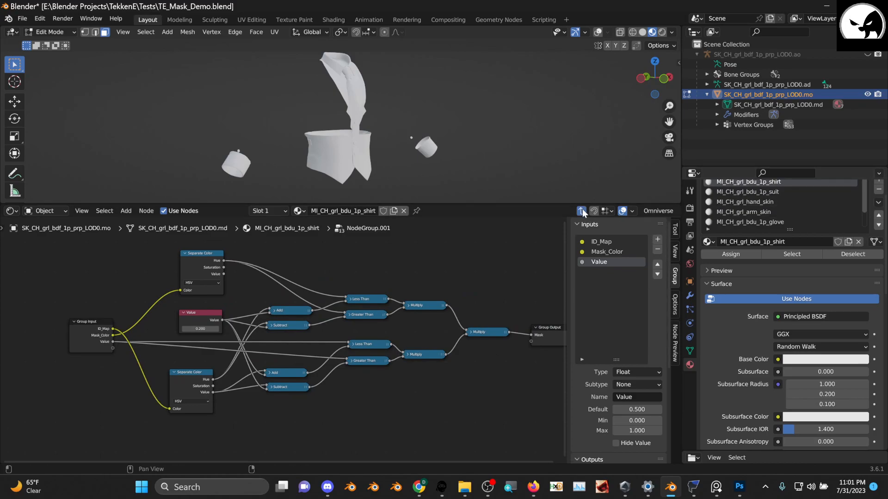
- Leave the node group for the shirt material's main node tree and focus on NodeGroup.001 beside the ID texture
click(582, 210)
scroll(356, 321, up, 3)
scroll(417, 309, down, 3)
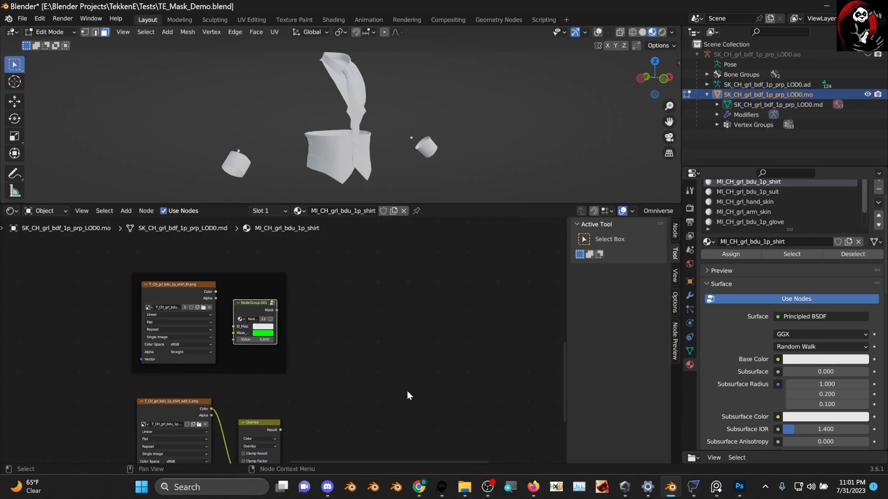
middle_drag(465, 368, 364, 375)
middle_drag(237, 312, 311, 335)
scroll(257, 351, up, 5)
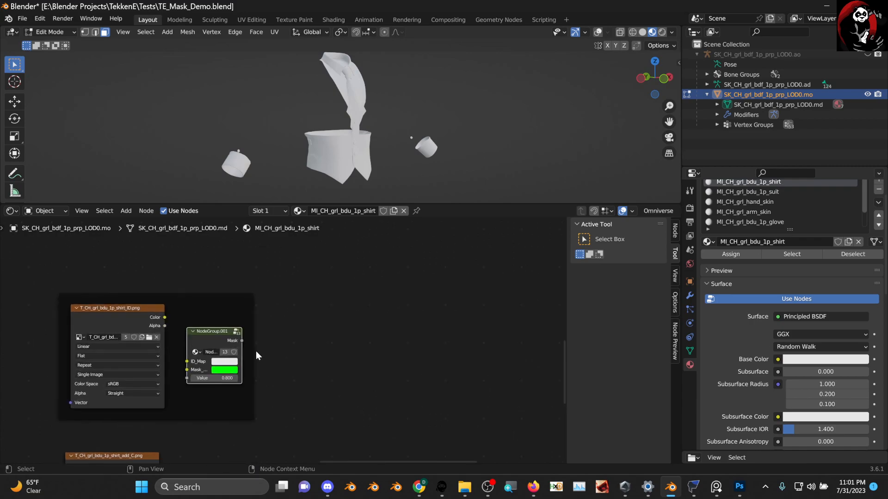
- Set NodeGroup.001's Mask_Color to pure red and its Value to 0.000
middle_drag(428, 151, 389, 153)
scroll(277, 344, up, 4)
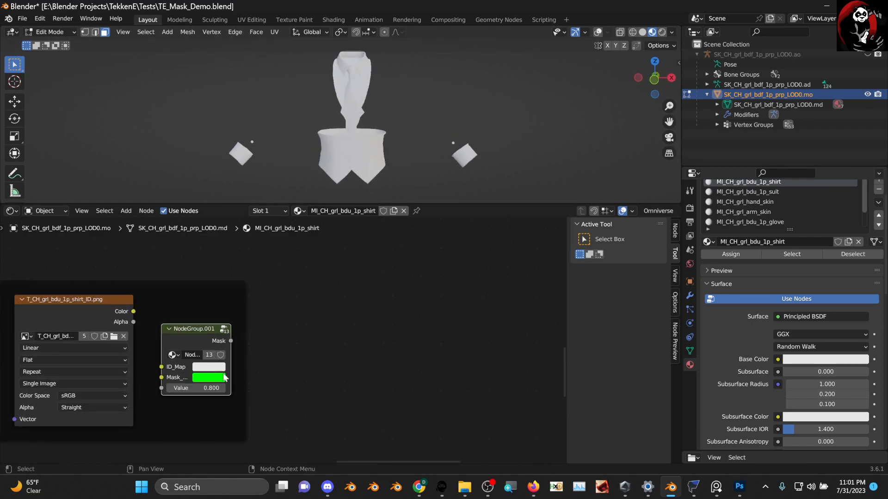
middle_drag(271, 386, 299, 373)
click(235, 380)
drag(233, 321, 208, 333)
drag(234, 389, 215, 388)
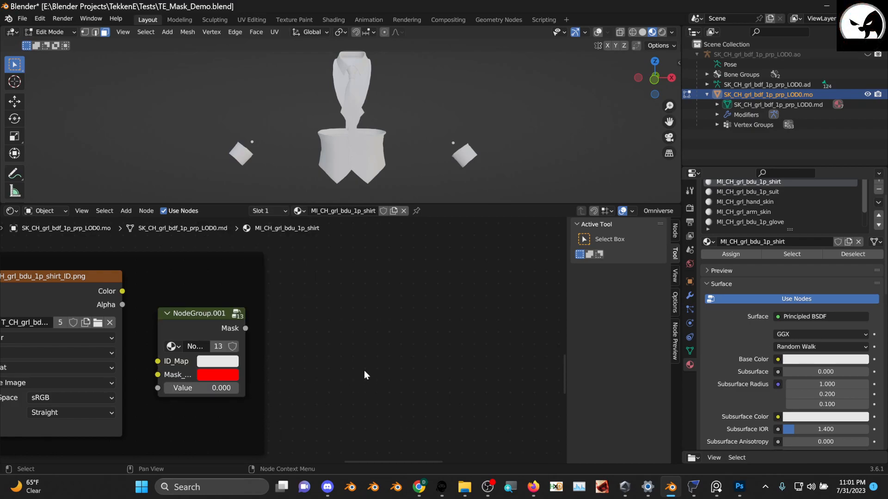
- Connect the ID texture's Color output to NodeGroup.001's ID_Map input
scroll(365, 375, down, 2)
drag(183, 310, 205, 354)
middle_drag(302, 315, 223, 330)
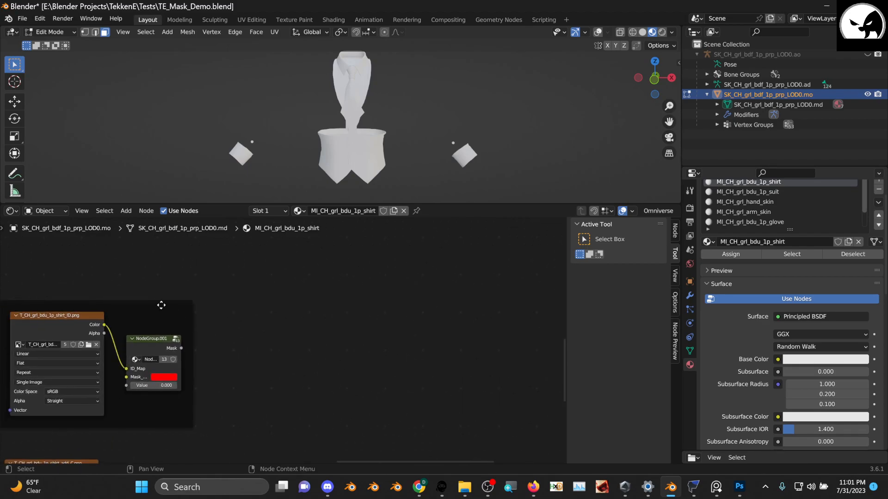
- Move the ID-map frame closer to the Principled BSDF and connect NodeGroup.001's Mask output to Base Color
drag(148, 303, 366, 305)
middle_drag(419, 311, 236, 322)
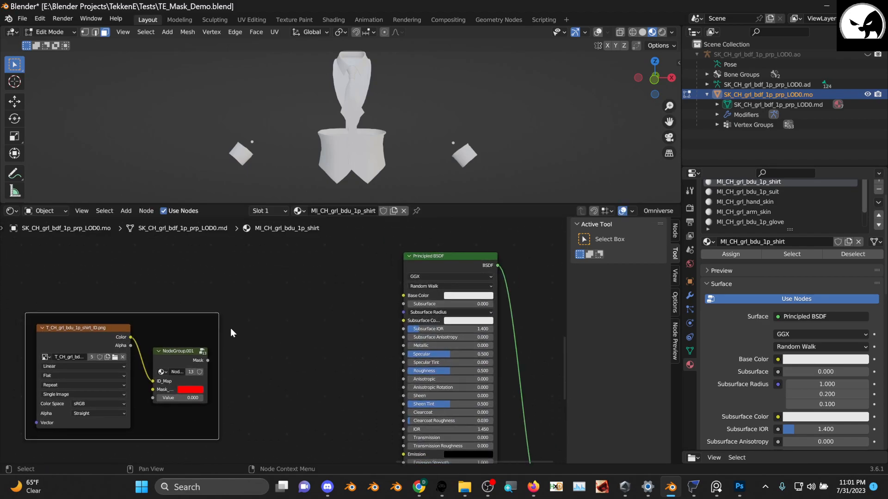
drag(208, 360, 409, 290)
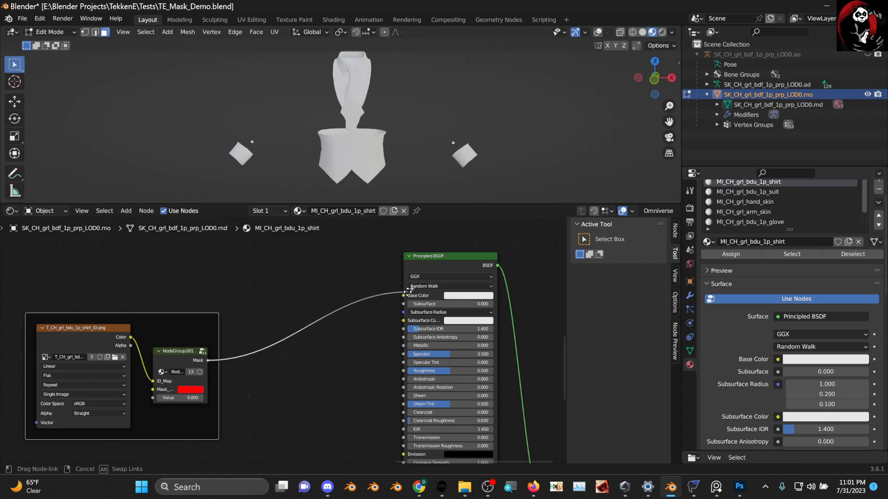
drag(455, 351, 471, 321)
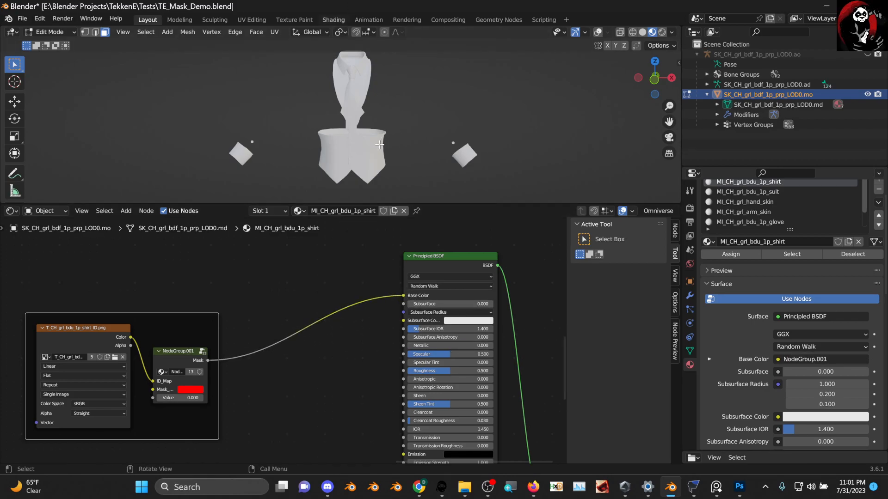
- Examine the masked area of the shirt mesh from the front, side and back
scroll(372, 142, up, 1)
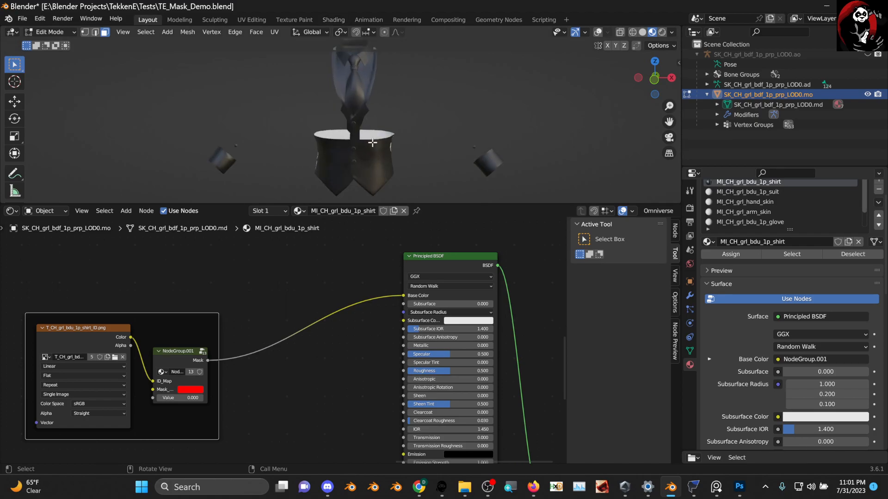
middle_drag(372, 142, 458, 163)
scroll(257, 420, up, 1)
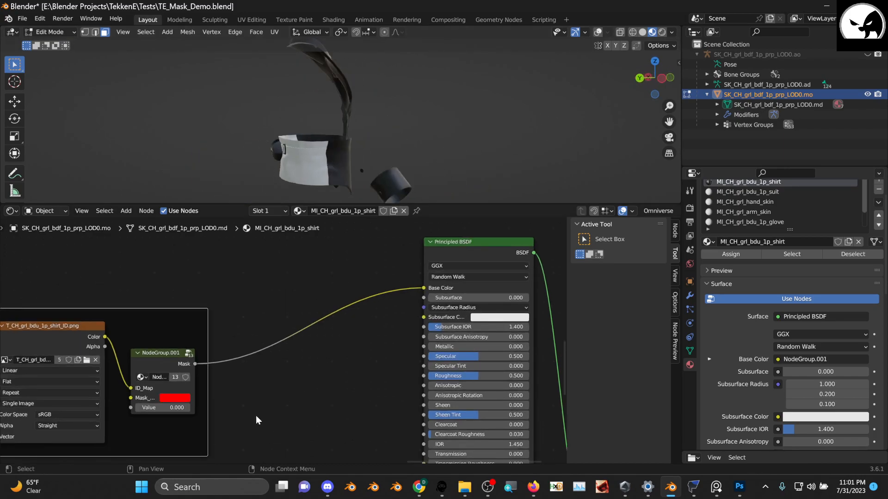
scroll(258, 420, up, 1)
middle_drag(266, 109, 477, 102)
middle_drag(138, 337, 274, 311)
scroll(274, 311, down, 1)
scroll(274, 311, down, 1)
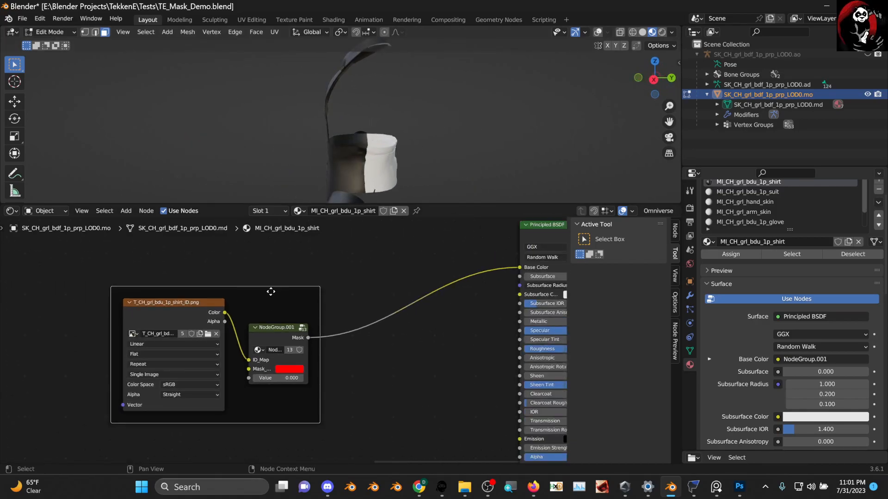
- Raise NodeGroup.001's Value to 0.200 and check the masked area on the shirt mesh
scroll(310, 335, up, 2)
middle_drag(319, 376, 262, 414)
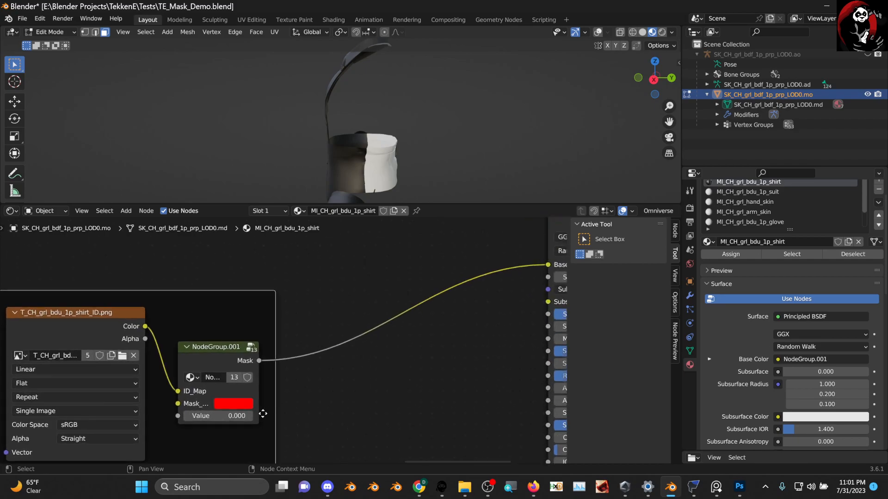
click(250, 416)
click(250, 416)
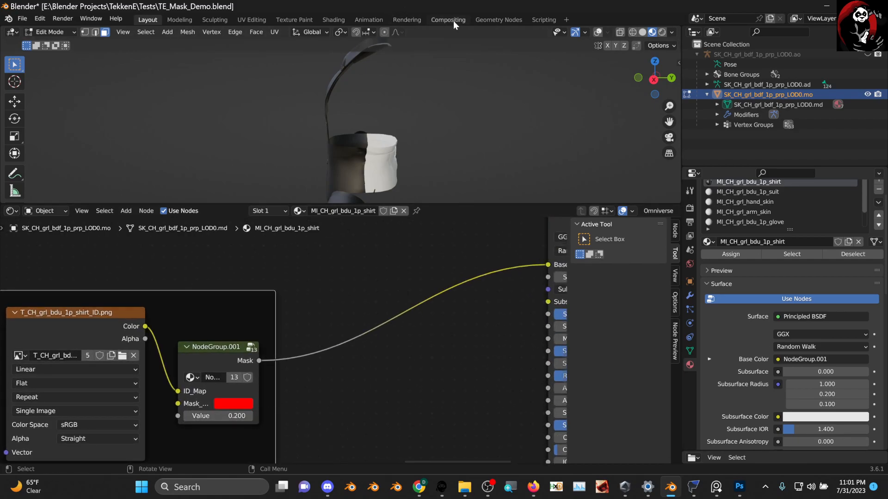
middle_drag(363, 115, 456, 115)
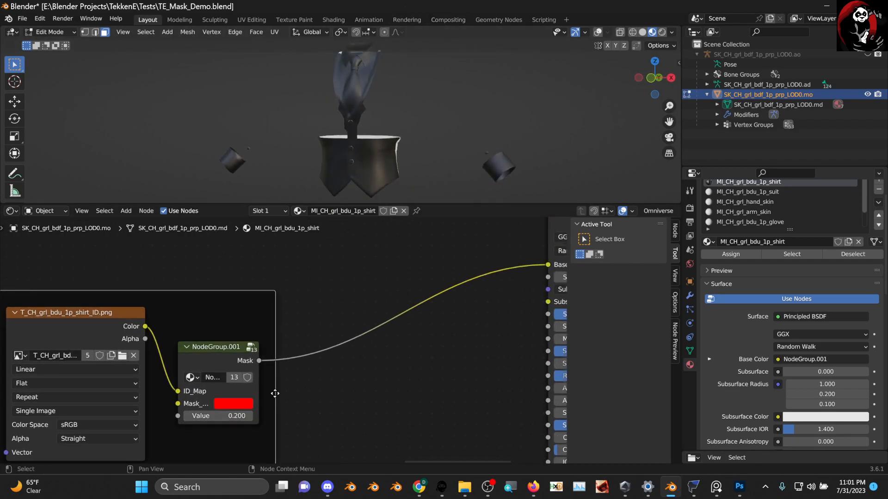
- Raise NodeGroup.001's Value to 0.400, then 0.600, checking the mask on the shirt from several angles
click(248, 416)
click(250, 417)
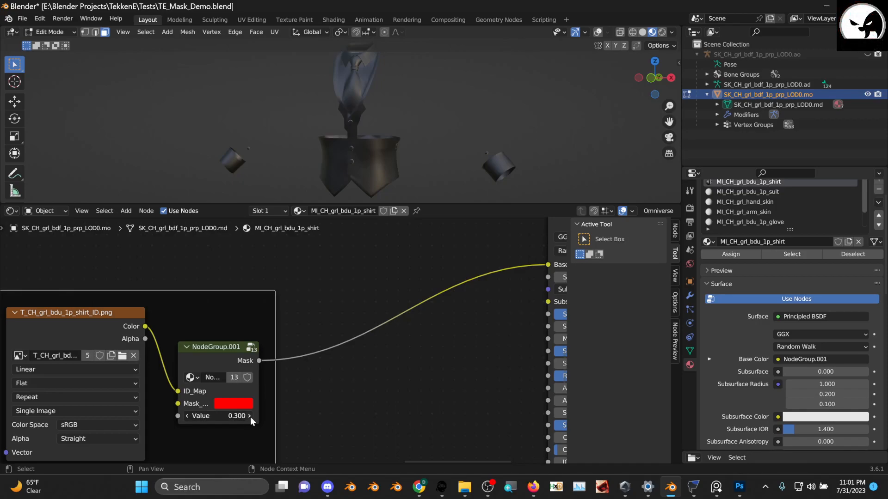
middle_drag(335, 194, 327, 192)
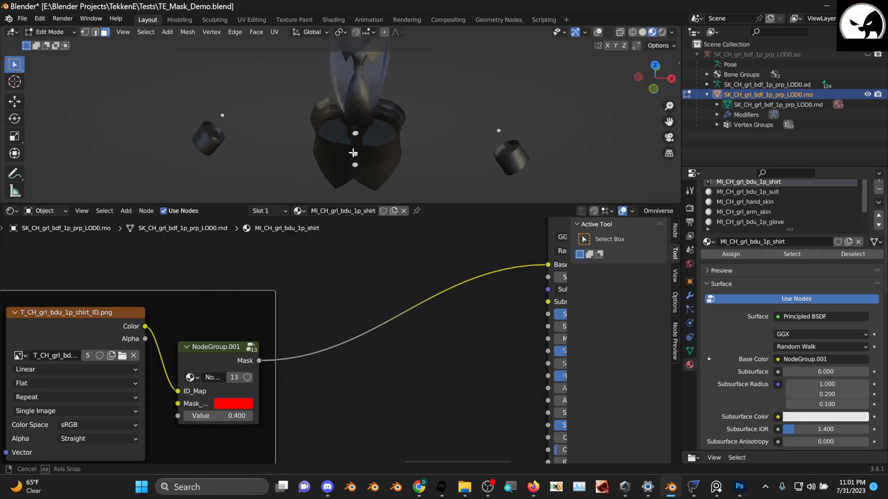
middle_drag(405, 137, 307, 151)
scroll(272, 381, up, 1)
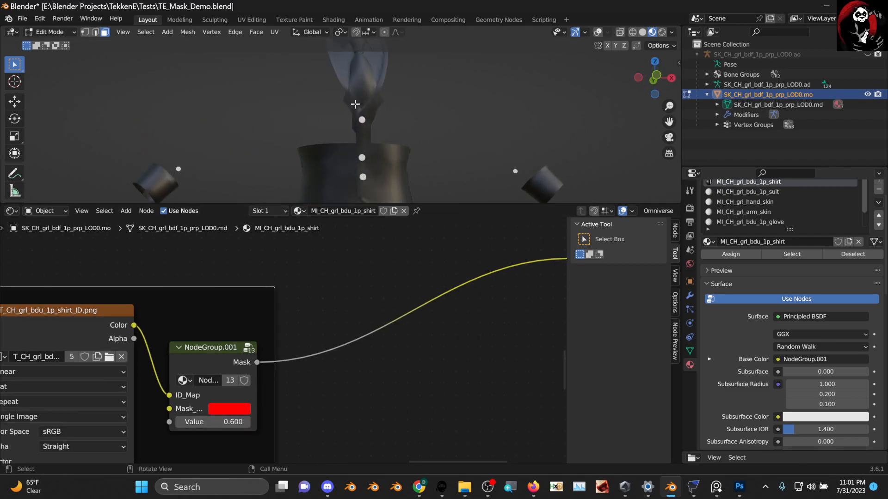
scroll(351, 114, down, 4)
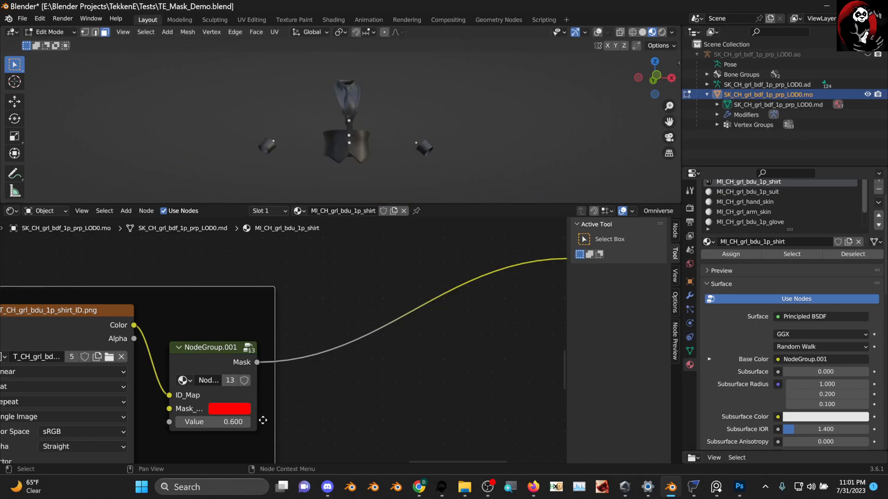
- Raise NodeGroup.001's Value to 0.800 and inspect the mask around the shirt and collar
click(246, 422)
click(246, 422)
middle_drag(360, 86, 506, 128)
middle_drag(384, 133, 437, 197)
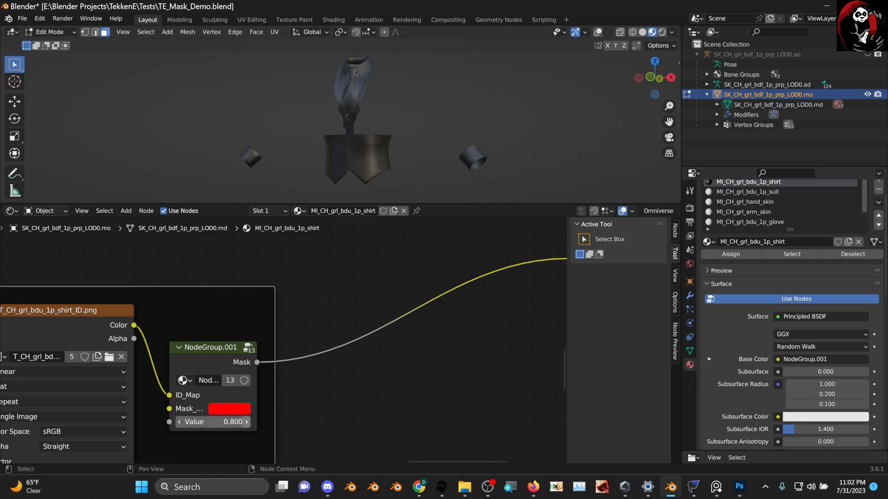
- Raise NodeGroup.001's Value to 1.000 and check the mask on the mesh
click(248, 421)
click(247, 421)
middle_drag(337, 133, 337, 184)
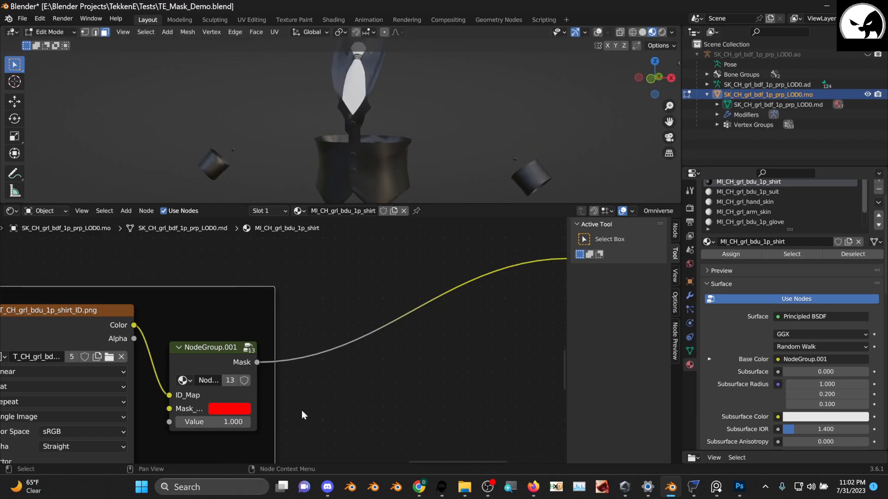
- Move the ID-map frame farther from the Principled BSDF to make room for another node
scroll(309, 342, down, 6)
drag(192, 313, 82, 291)
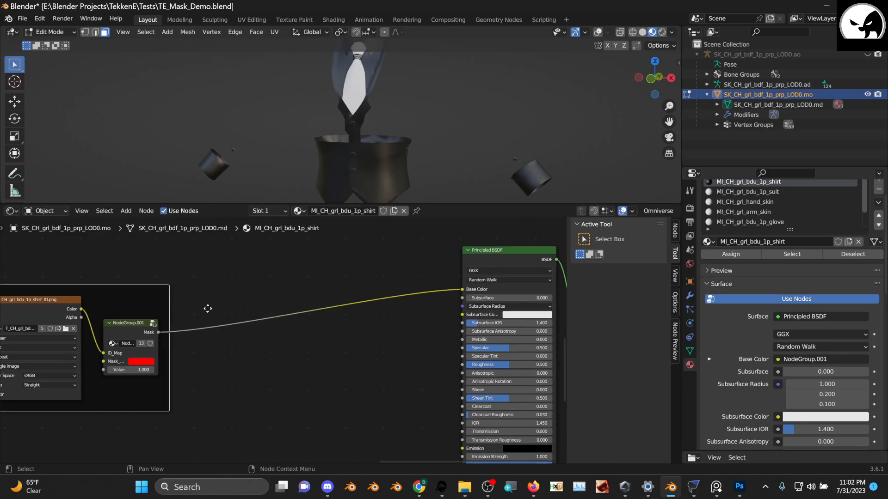
middle_drag(208, 308, 287, 348)
scroll(368, 115, down, 2)
middle_drag(389, 127, 339, 127)
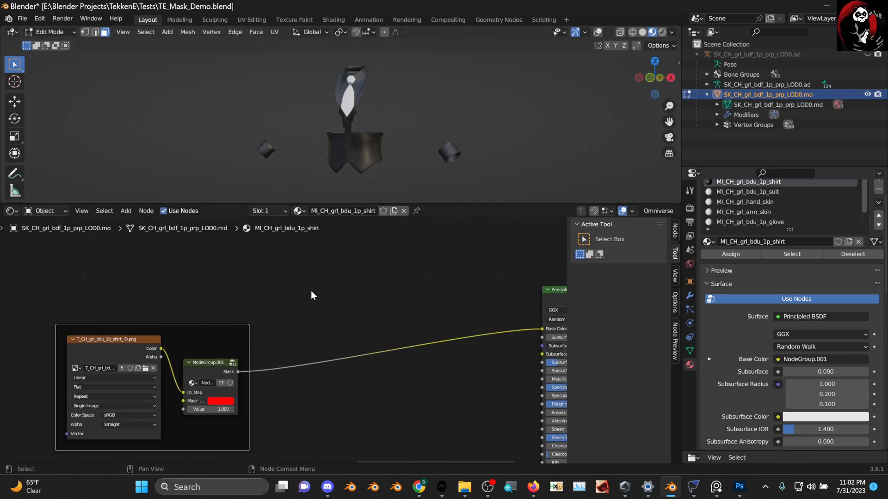
- Add a Mix Color node between NodeGroup.001 and the Principled BSDF, below the existing link
scroll(289, 300, up, 3)
middle_drag(268, 316, 264, 261)
scroll(264, 282, down, 4)
scroll(266, 303, down, 1)
scroll(268, 315, up, 2)
click(284, 340)
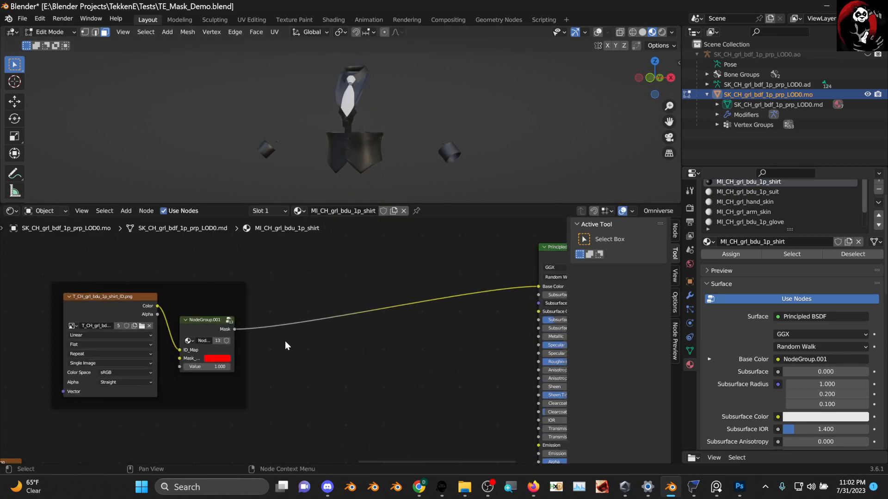
key(shift+a)
key(s)
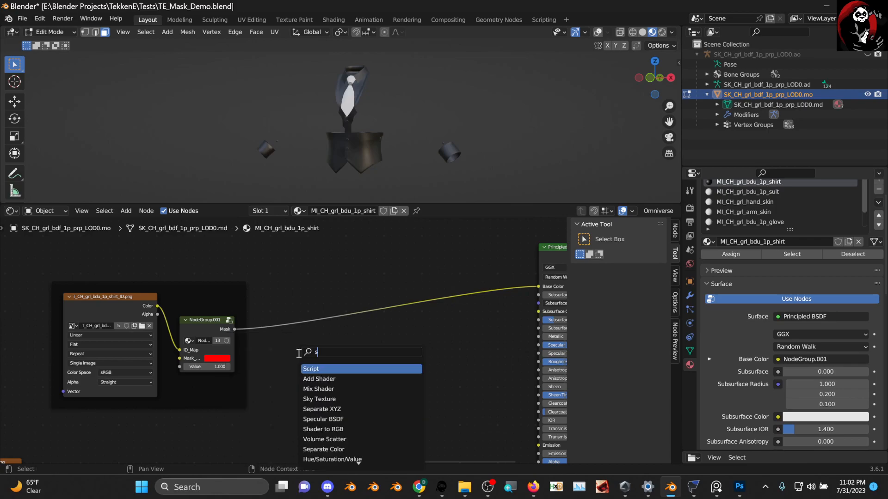
text(mix co)
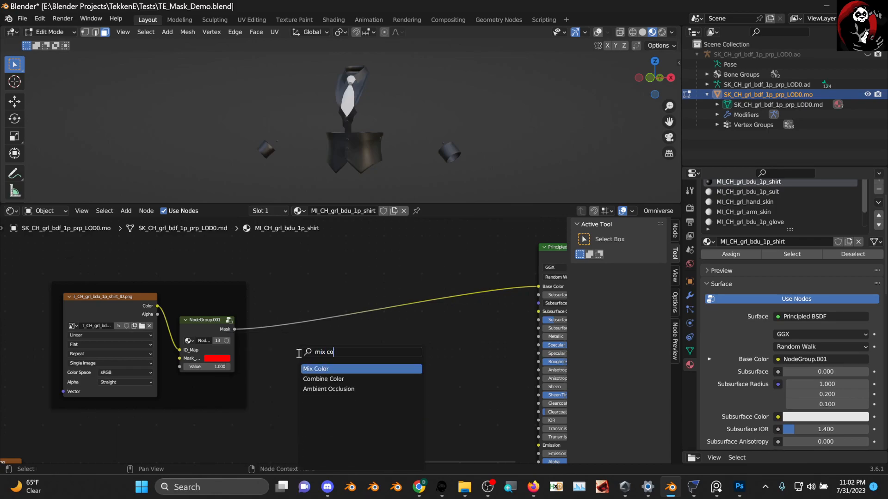
key(Return)
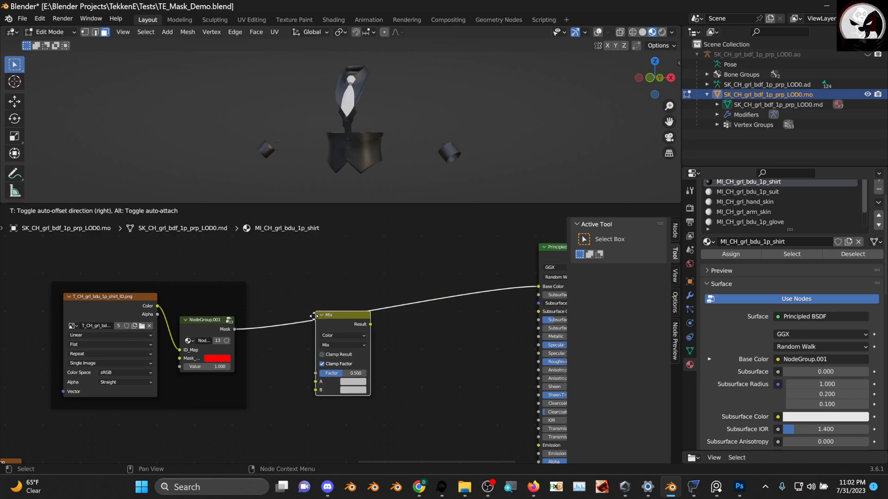
click(309, 346)
- Connect NodeGroup.001's Mask output to the Mix node's Factor input
scroll(256, 356, up, 1)
middle_drag(256, 356, 203, 297)
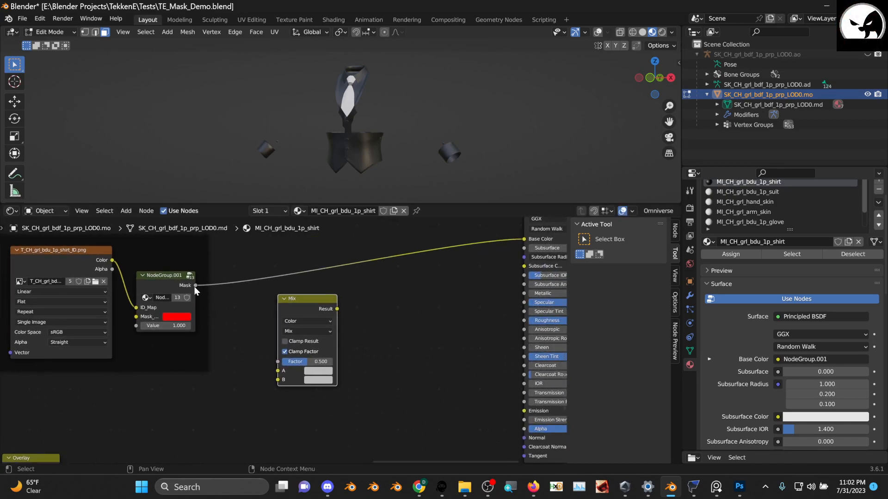
drag(196, 285, 280, 360)
click(316, 296)
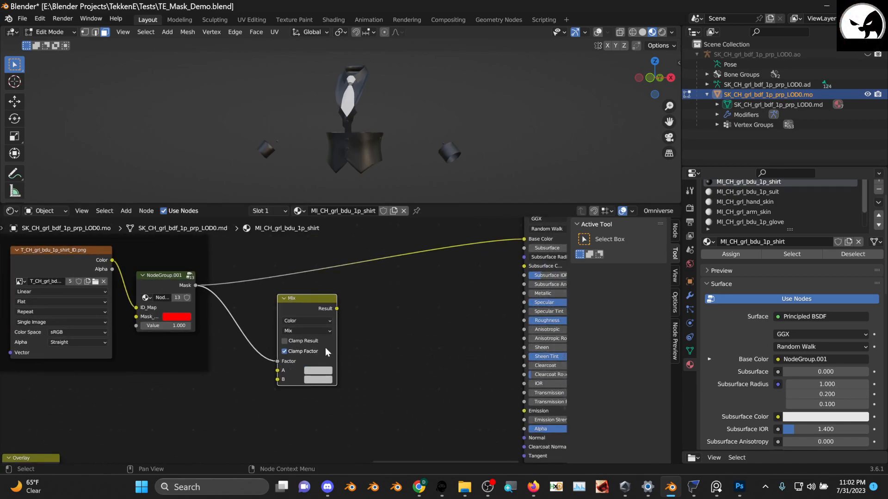
- Set the Mix node's color A to black and color B to pure red
click(321, 372)
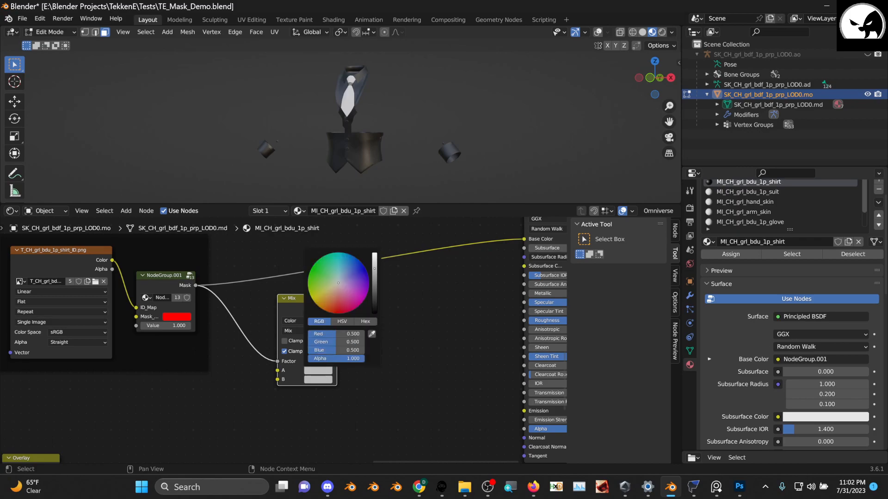
drag(376, 309, 376, 316)
click(323, 380)
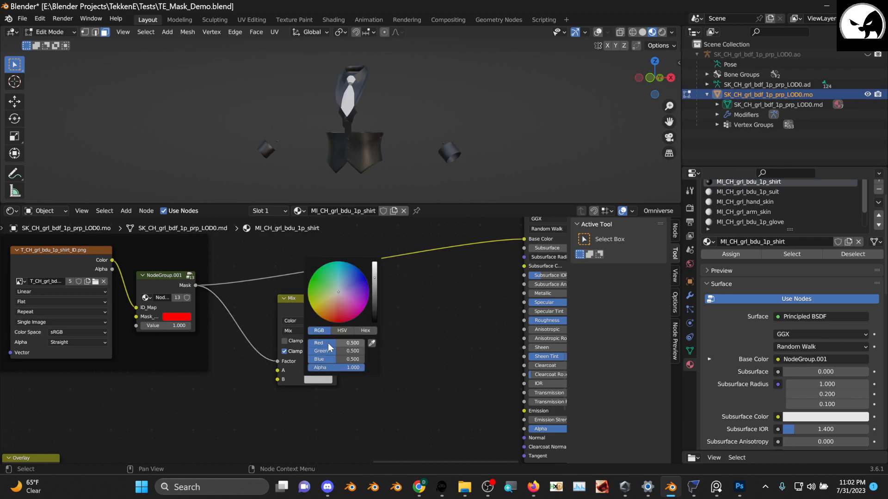
drag(329, 343, 295, 351)
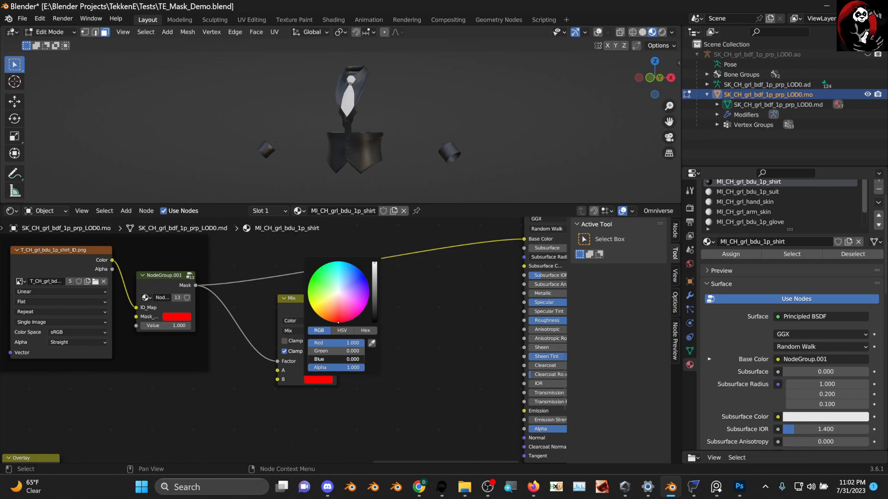
- Connect the Mix node's Result to the Principled BSDF's Base Color and move the Mix node up
middle_drag(403, 317, 353, 333)
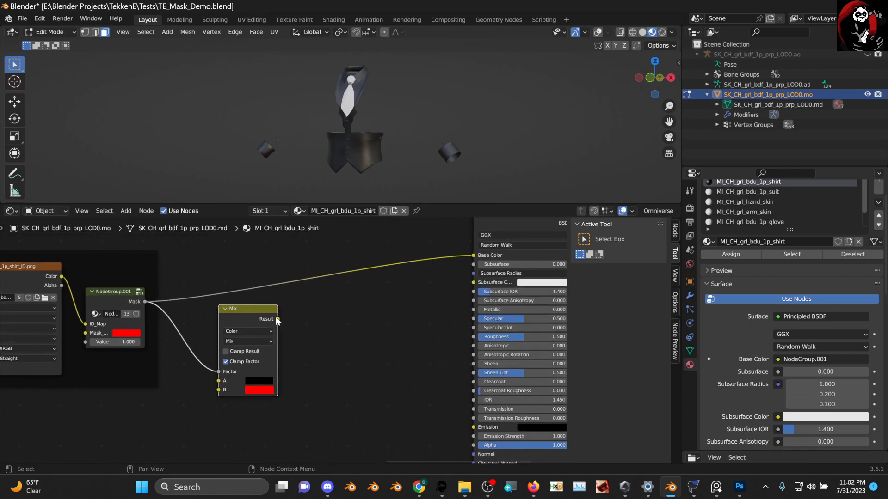
drag(278, 319, 470, 261)
drag(254, 311, 238, 267)
middle_drag(260, 314, 359, 318)
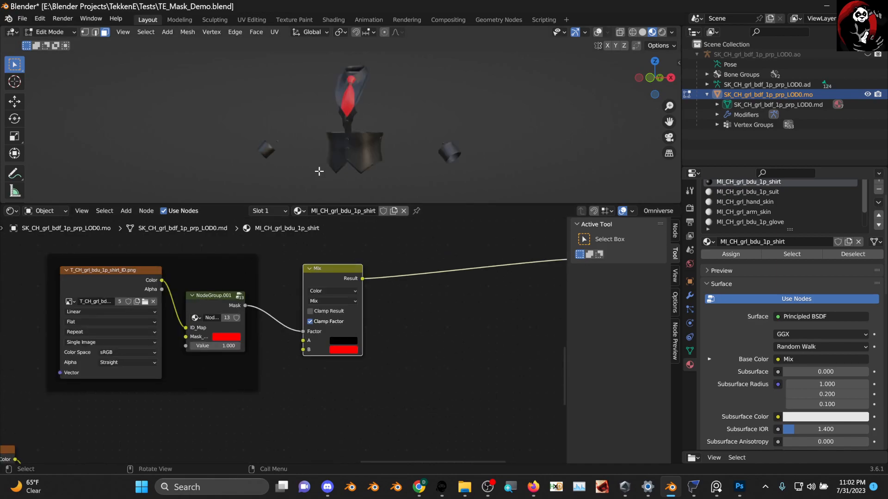
- Set NodeGroup.001's Value to 0.000 and check the recolored area on the shirt mesh
middle_drag(319, 171, 340, 139)
scroll(285, 340, up, 2)
drag(223, 346, 173, 347)
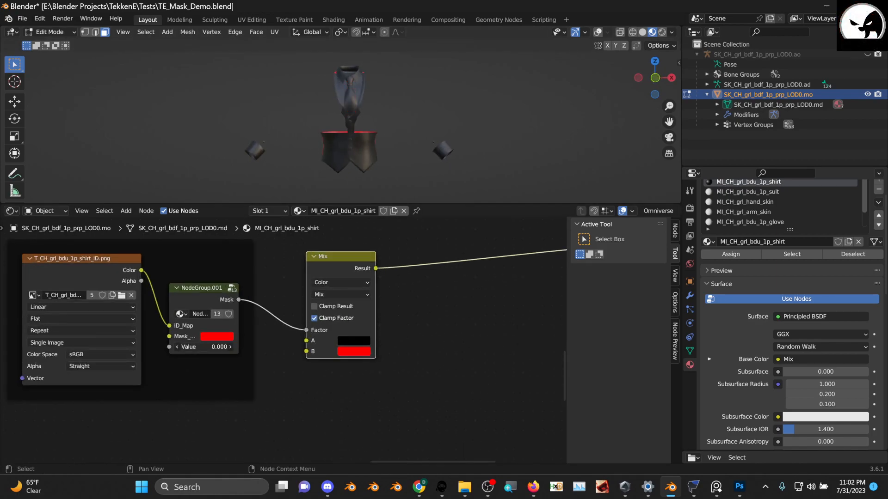
middle_drag(375, 121, 289, 171)
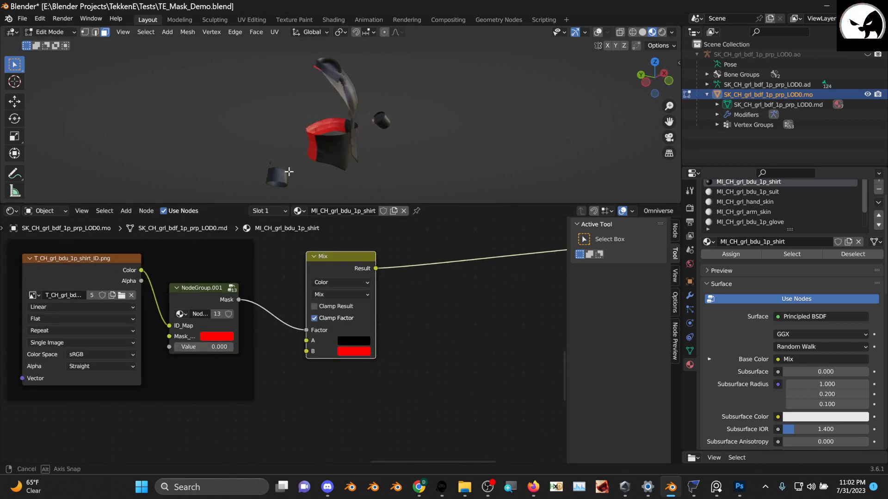
middle_drag(359, 147, 445, 116)
- Duplicate the Mix node and insert the copy into the link between the first Mix node and Base Color
scroll(371, 257, down, 1)
drag(341, 260, 337, 251)
middle_drag(354, 275, 277, 284)
key(shift+d)
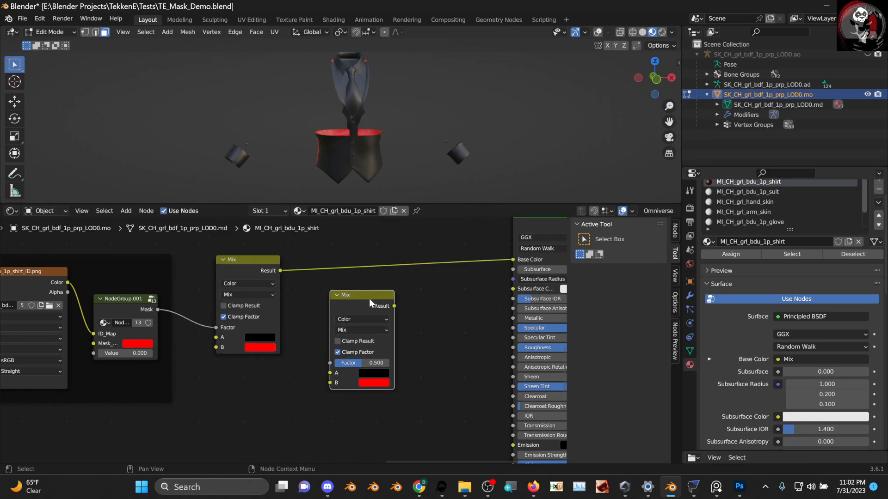
click(350, 268)
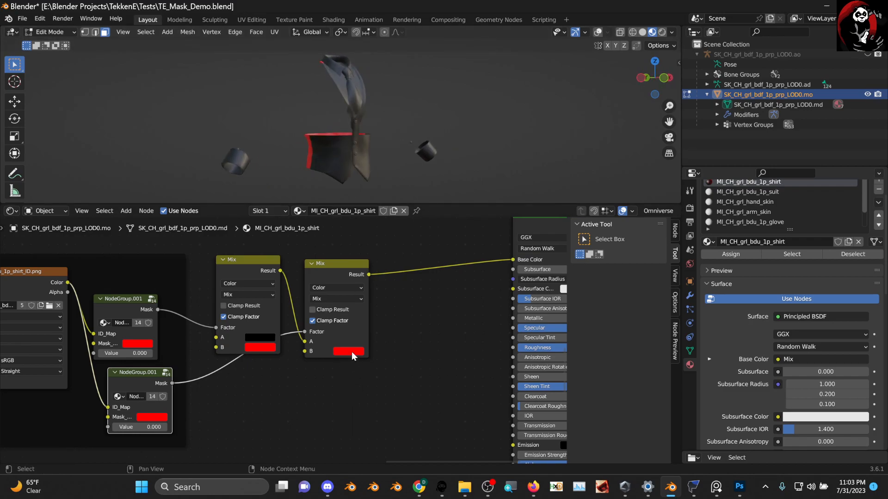
- Set the second Mix node's color B to pure green
click(352, 352)
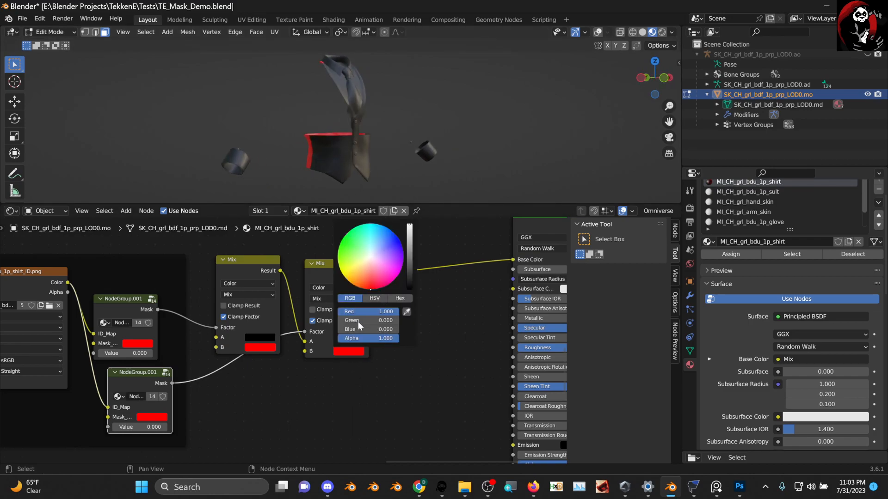
drag(355, 321, 338, 313)
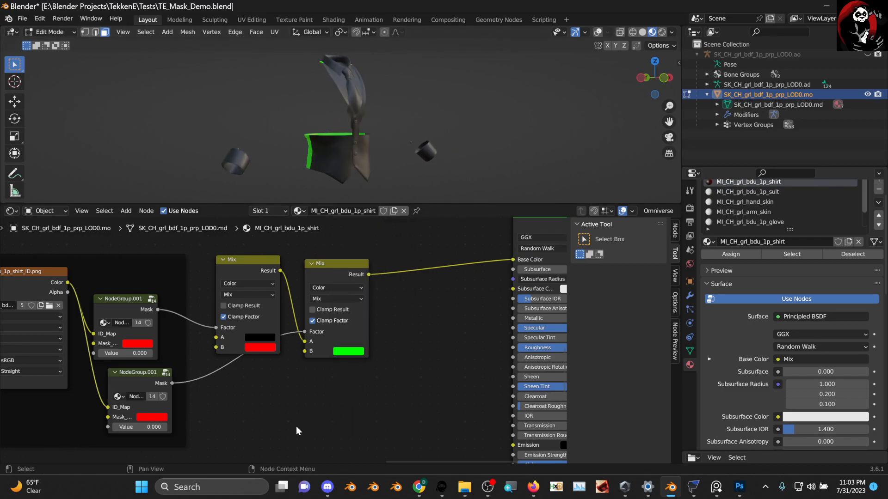
middle_drag(259, 411, 272, 401)
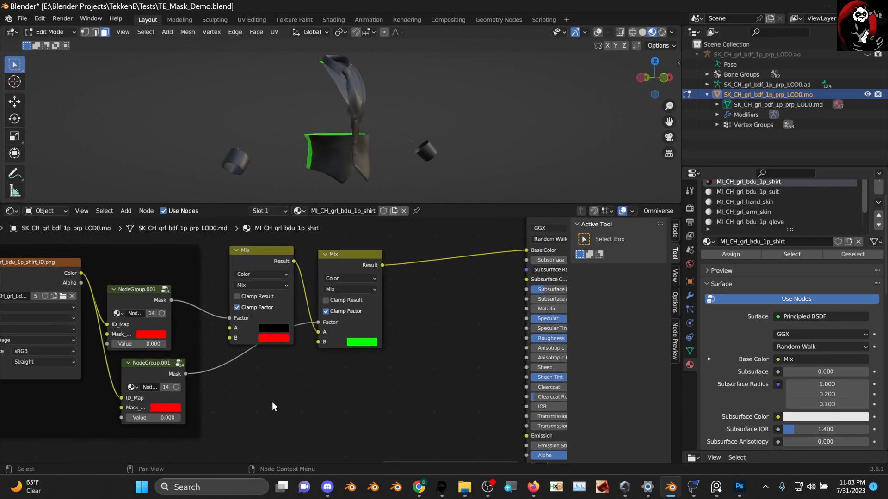
- Set the second NodeGroup.001's Value to 0.400 and the third NodeGroup.001's Value to 1.000
click(178, 417)
click(178, 418)
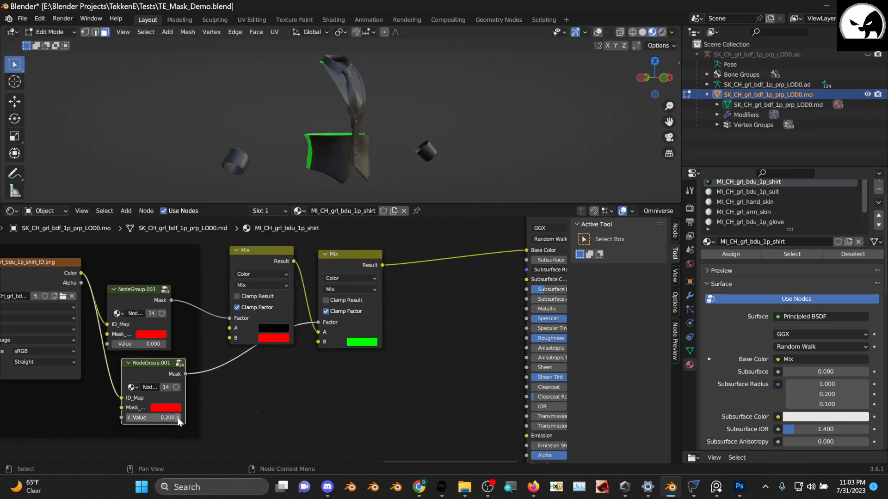
click(178, 417)
middle_drag(356, 121, 490, 134)
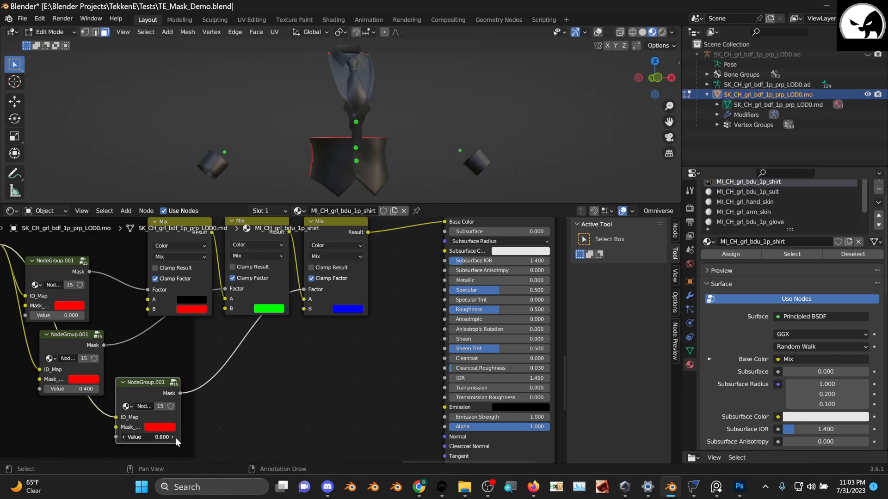
click(176, 437)
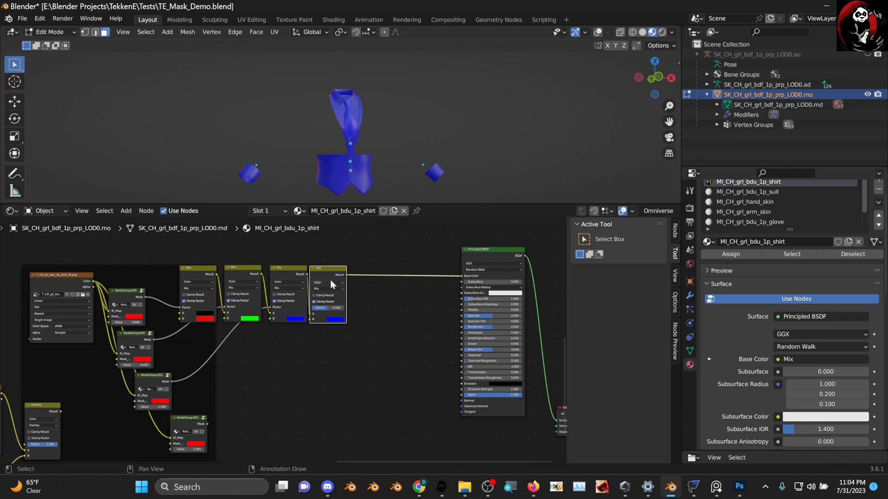
- Duplicate the Mix node at the end of the chain before Base Color and set its color B to yellow
key(shift+d)
click(376, 318)
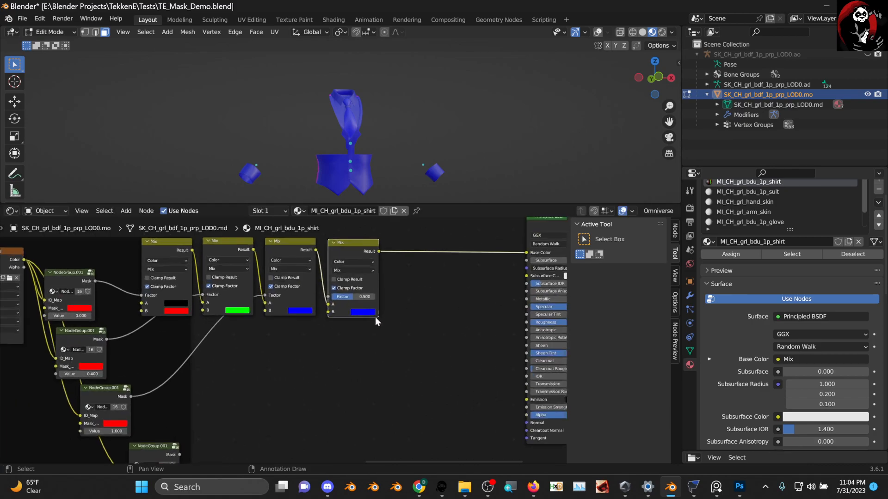
middle_drag(376, 317, 367, 334)
click(356, 329)
drag(370, 298, 388, 298)
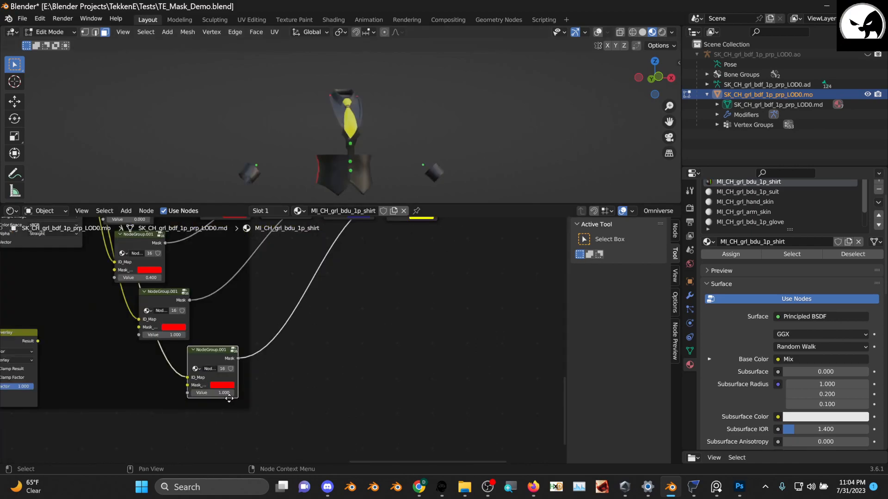
- Set the fourth NodeGroup.001's mask color to pure green
middle_drag(217, 396, 240, 391)
click(238, 388)
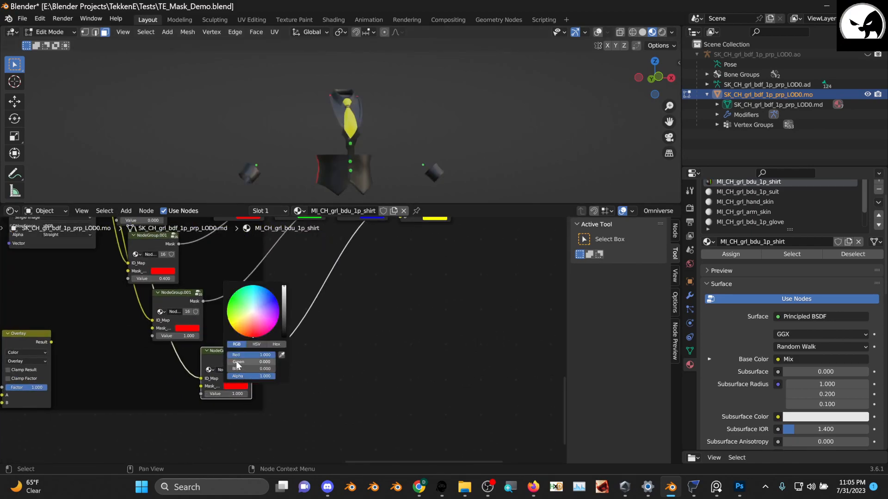
mouse_move(236, 363)
mouse_down()
mouse_move(273, 362)
mouse_move(228, 355)
mouse_up()
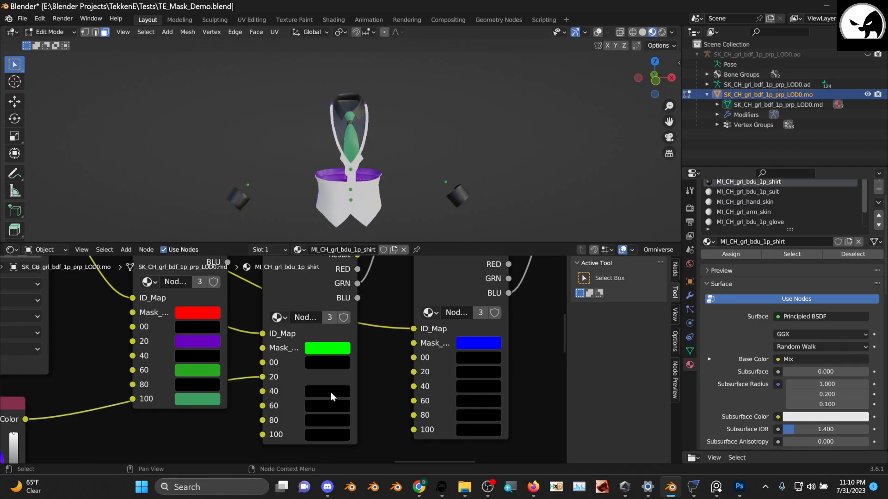
- Disconnect the link into input 20 of the green-mask node group and give that input a brighter color
drag(262, 376, 241, 398)
click(326, 378)
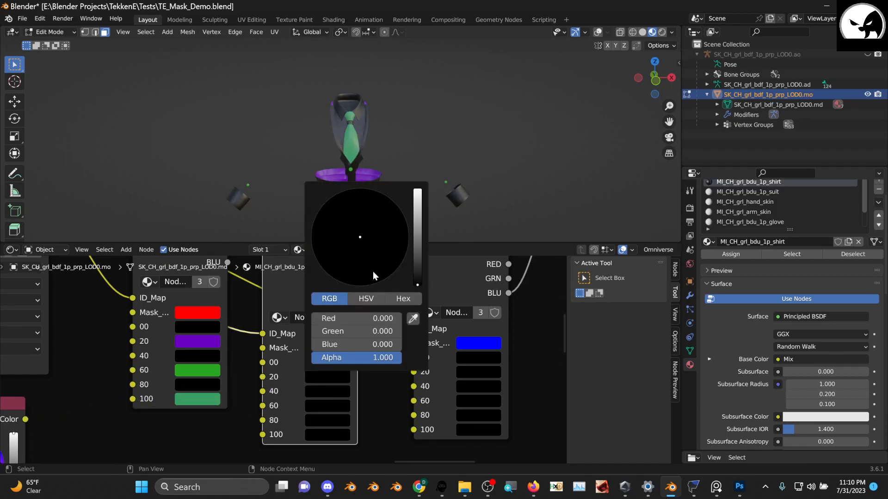
drag(419, 251, 374, 228)
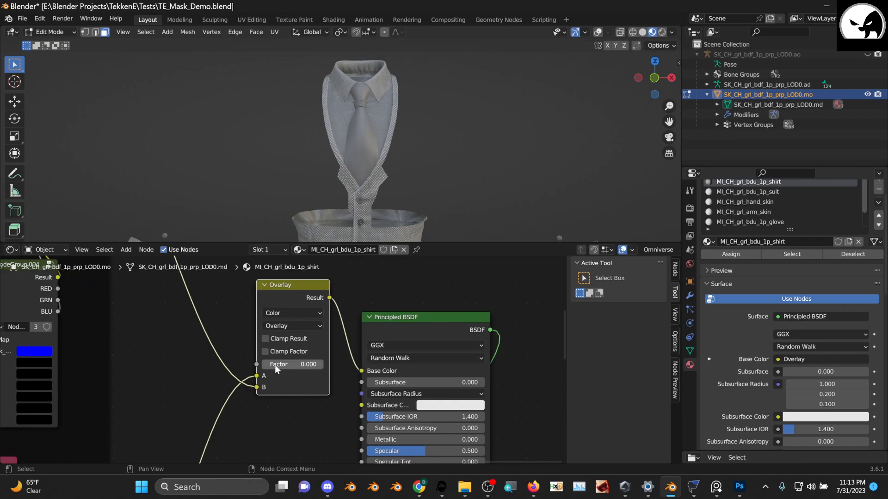
- Raise the Factor of the Overlay node feeding the Principled BSDF's Base Color
drag(264, 364, 322, 364)
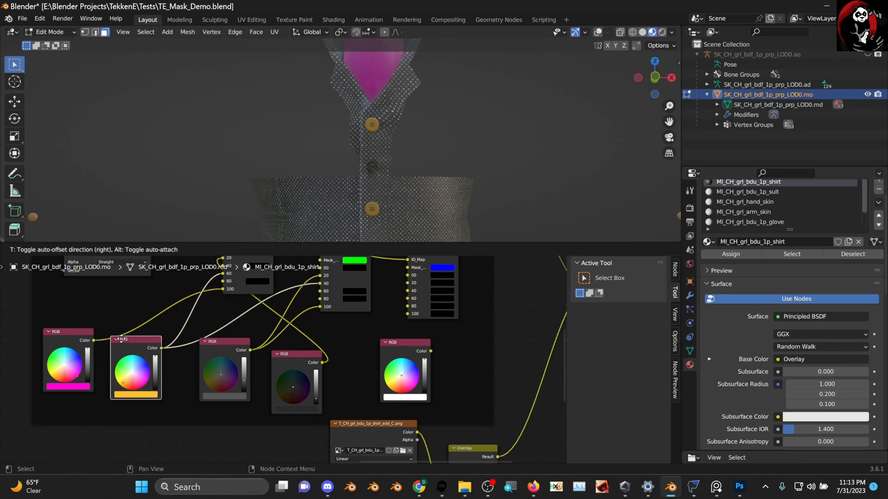
- Examine how the RGB, ID map and mask group nodes are arranged across the shirt material's node tree
middle_drag(193, 315, 161, 393)
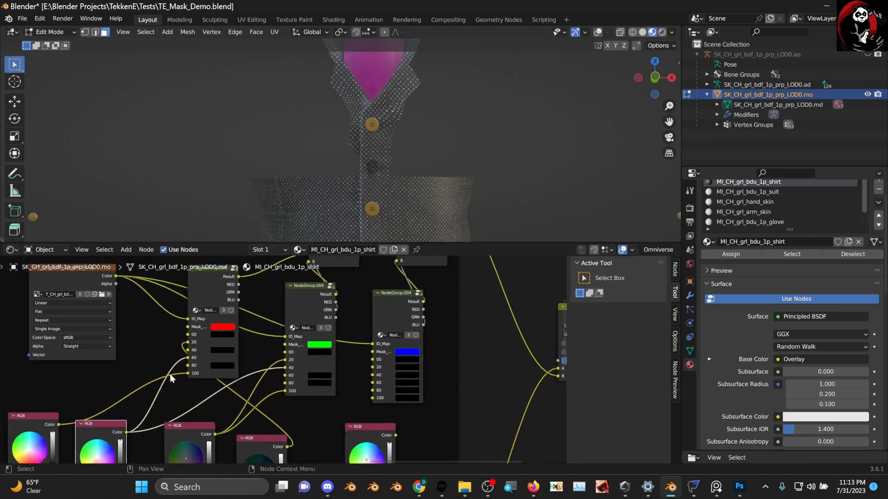
middle_drag(272, 401, 344, 340)
scroll(139, 382, down, 8)
middle_drag(169, 355, 233, 371)
scroll(194, 356, down, 4)
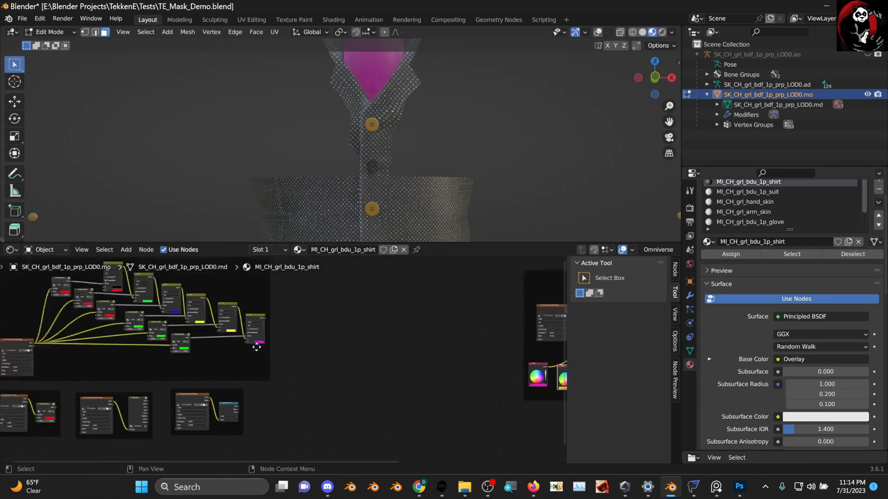
scroll(138, 379, up, 2)
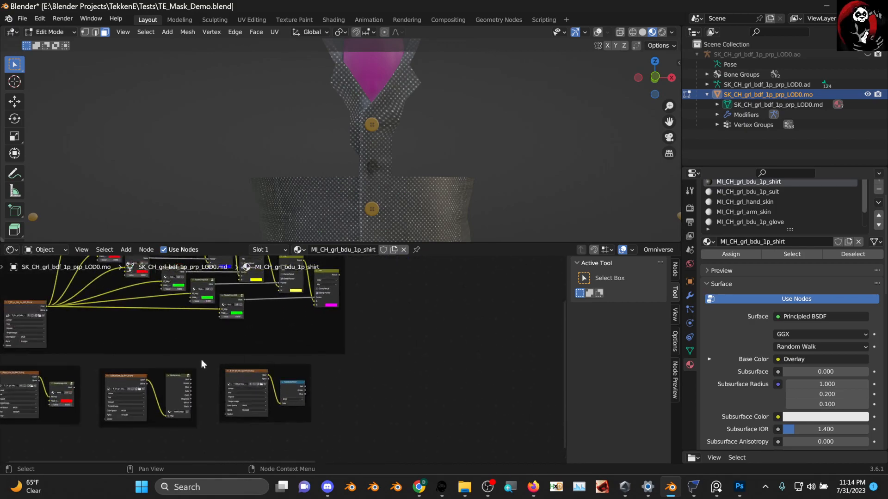
middle_drag(39, 379, 148, 379)
scroll(131, 392, up, 1)
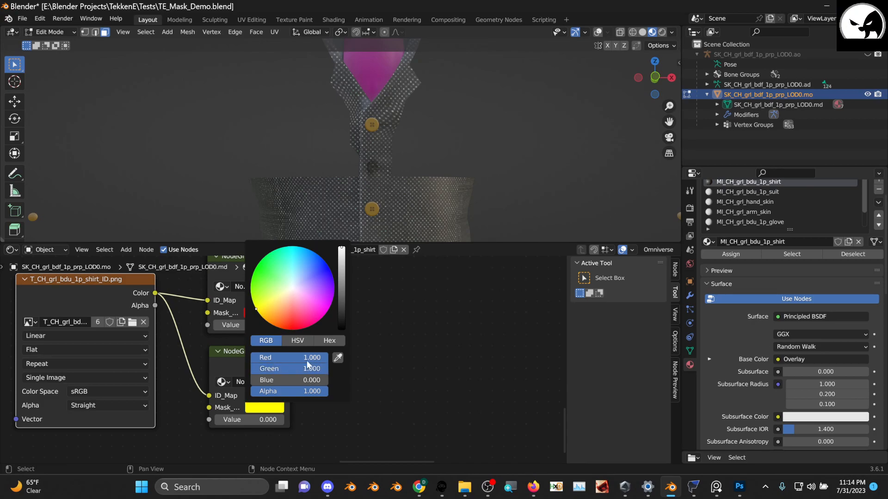
- Set the lower mask node group's color to pure green by reducing Red to 0.000
drag(307, 361, 229, 361)
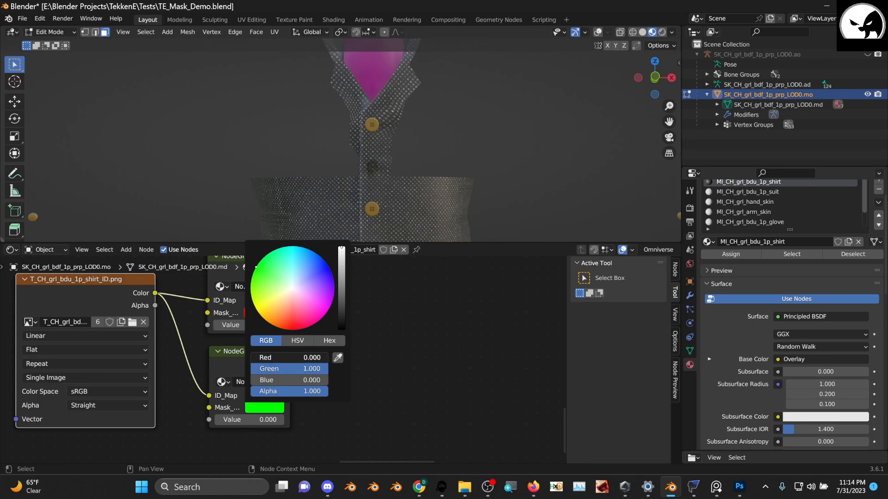
middle_drag(447, 326, 327, 460)
mouse_move(364, 330)
middle_down()
mouse_move(301, 454)
mouse_move(281, 320)
mouse_move(368, 333)
middle_up()
middle_drag(455, 304, 331, 378)
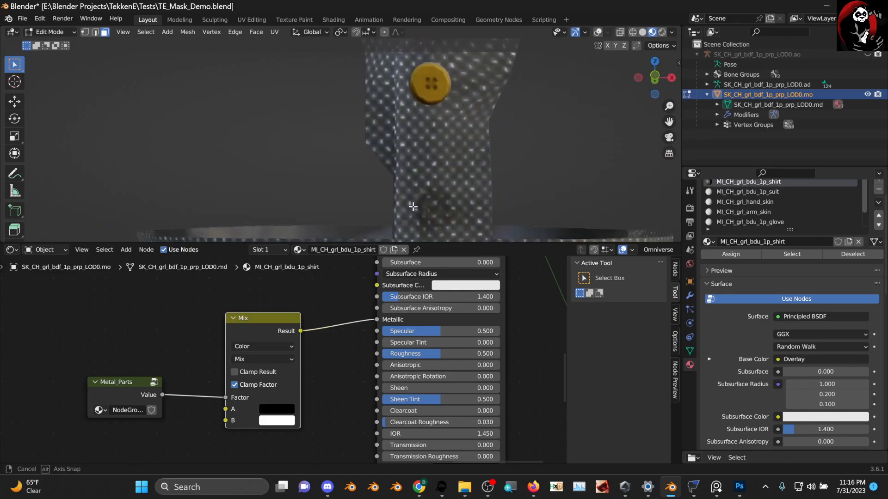
- Inspect the metallic shading of the shirt buttons and the ornamental tie ring up close
scroll(420, 131, down, 3)
scroll(420, 147, up, 2)
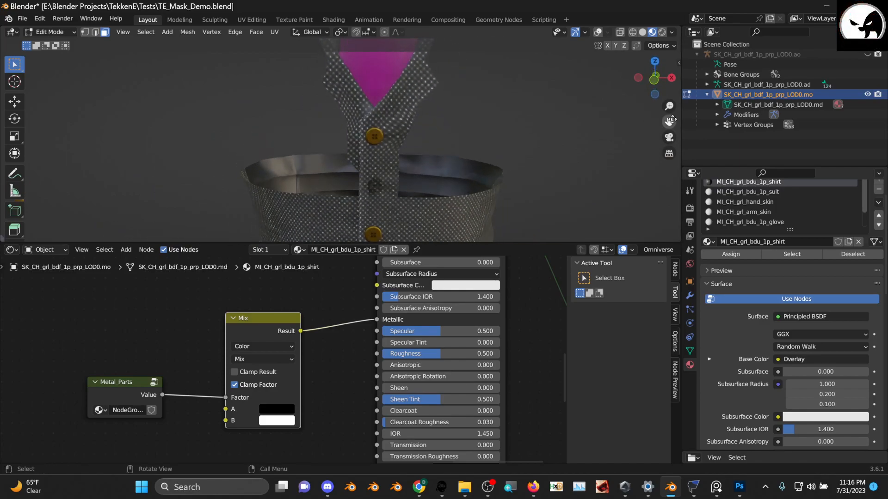
scroll(485, 137, up, 4)
scroll(486, 138, up, 3)
middle_drag(486, 137, 453, 124)
scroll(114, 401, down, 4)
- Collapse the Mix node that feeds Metallic and shift it slightly
middle_drag(225, 357, 236, 327)
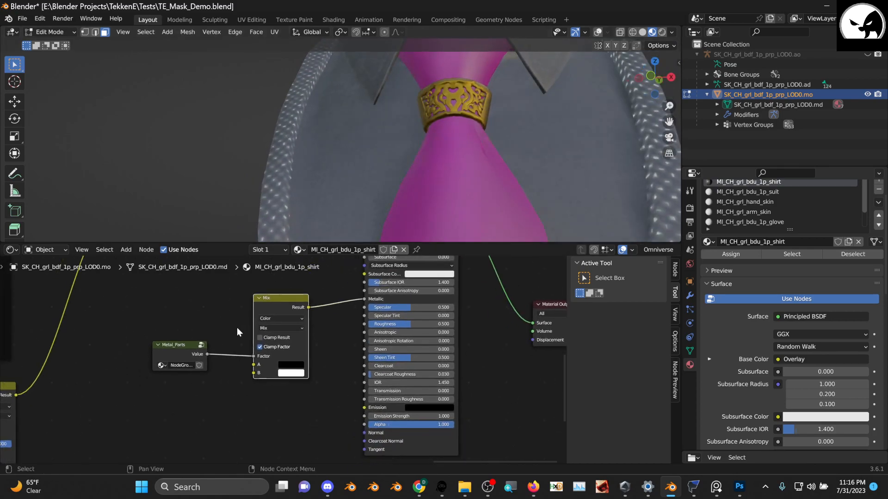
scroll(278, 319, up, 3)
middle_drag(297, 304, 350, 336)
click(304, 316)
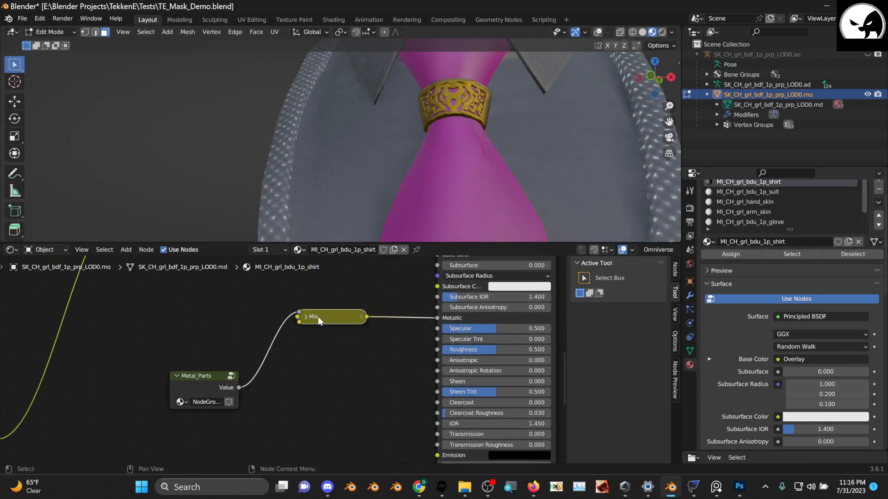
drag(315, 318, 320, 315)
- Duplicate the collapsed Mix node, place the copy below the original and expand it
key(shift+d)
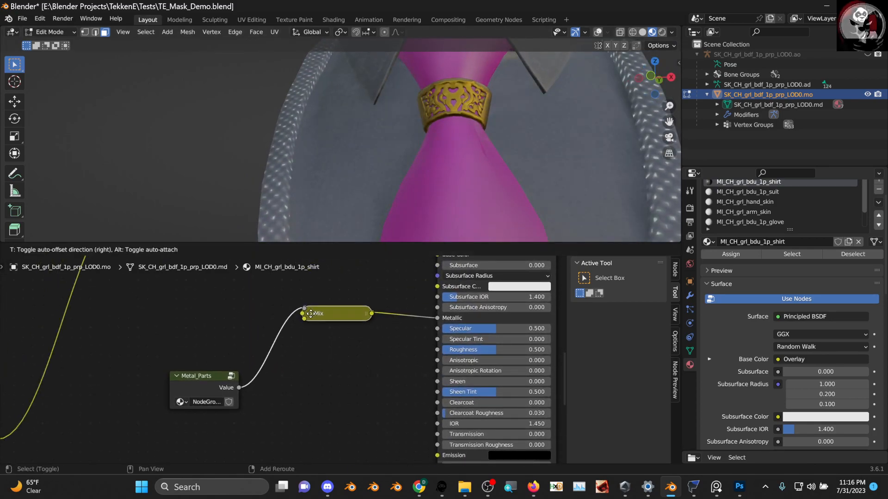
click(316, 388)
scroll(316, 388, up, 1)
key(h)
drag(338, 384, 340, 360)
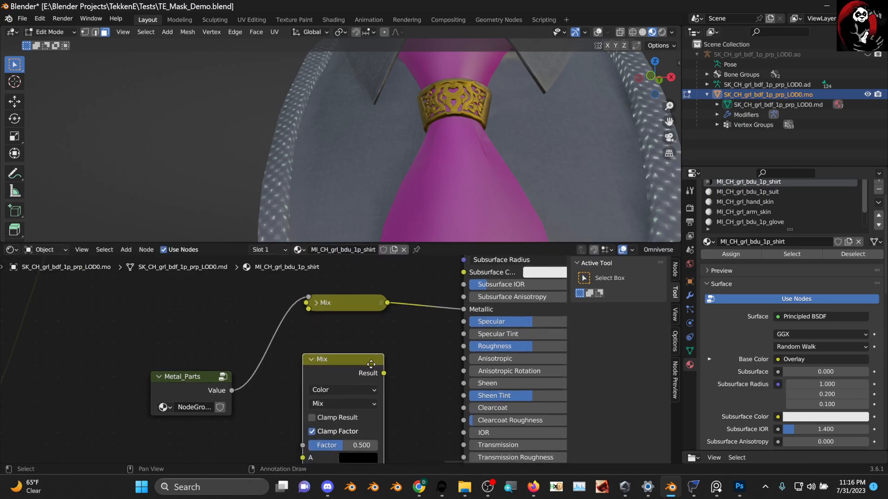
middle_drag(415, 355, 387, 346)
middle_drag(333, 403, 354, 343)
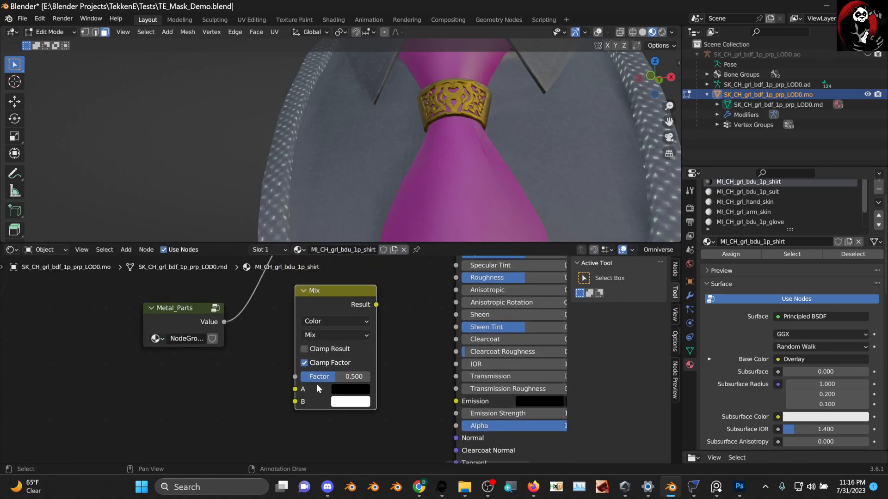
- Set the duplicated Mix node's color A to white
click(355, 393)
click(360, 393)
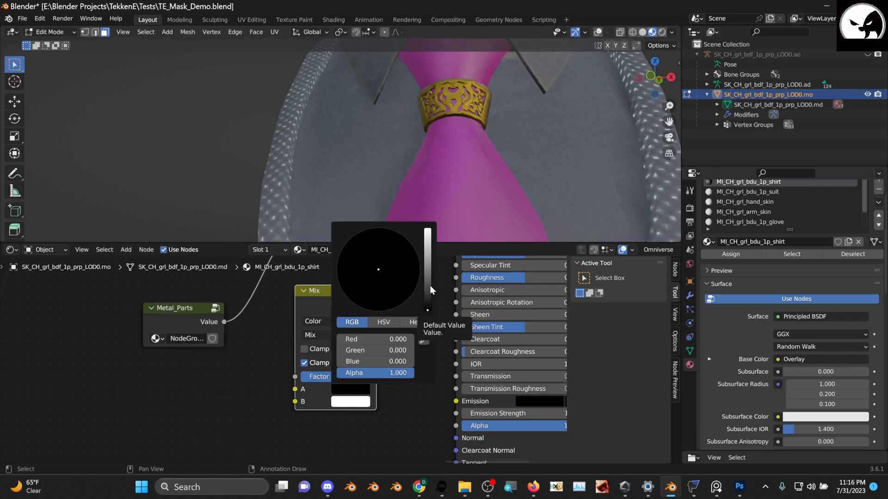
click(352, 391)
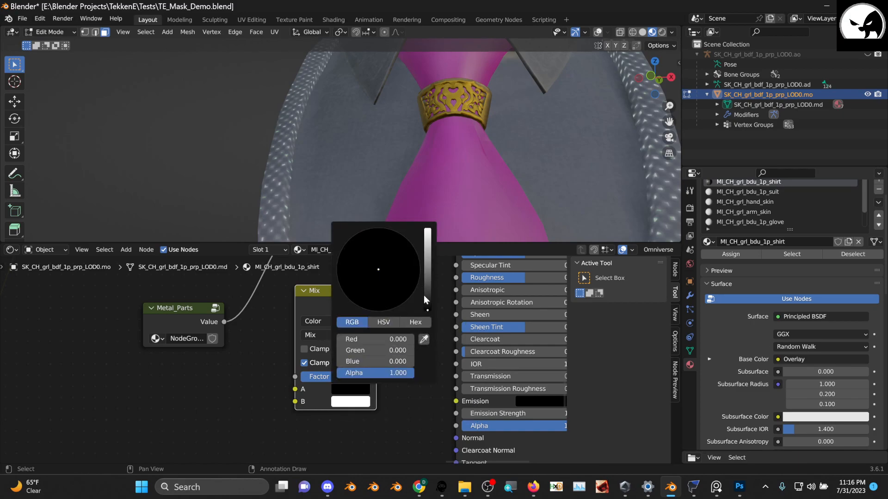
drag(424, 295, 426, 230)
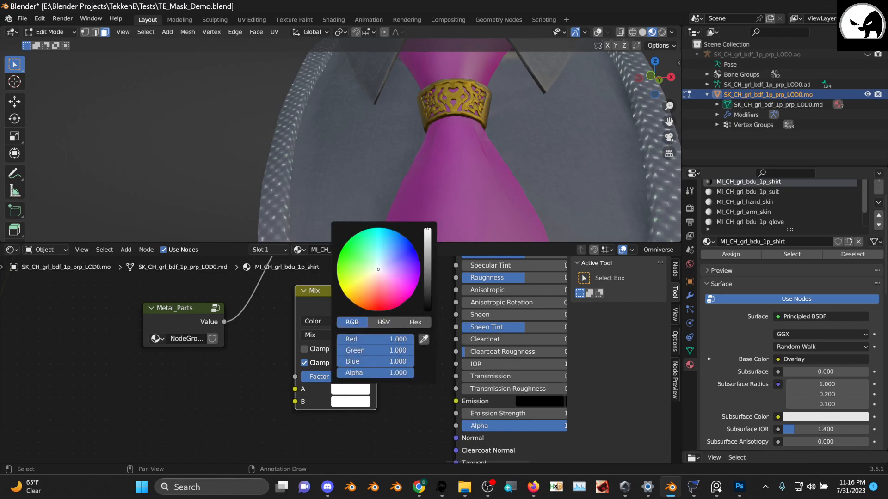
- Set the duplicated Mix node's color B to black
click(353, 404)
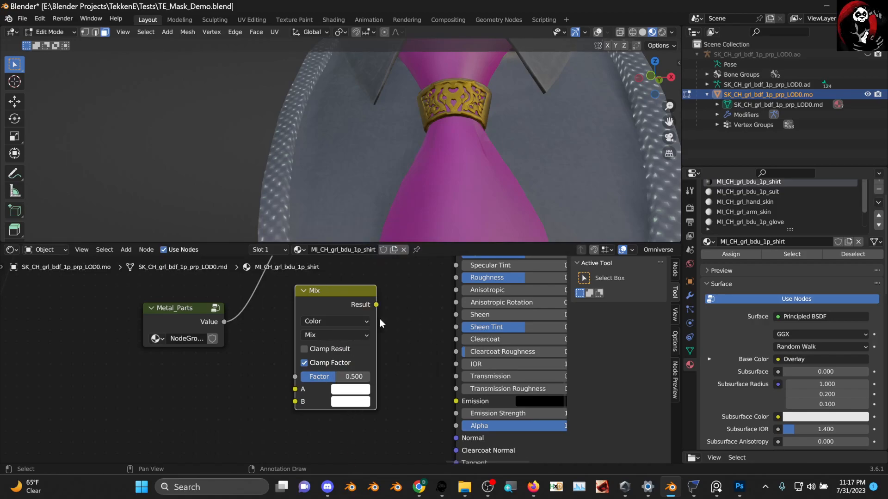
click(350, 403)
drag(425, 295, 426, 326)
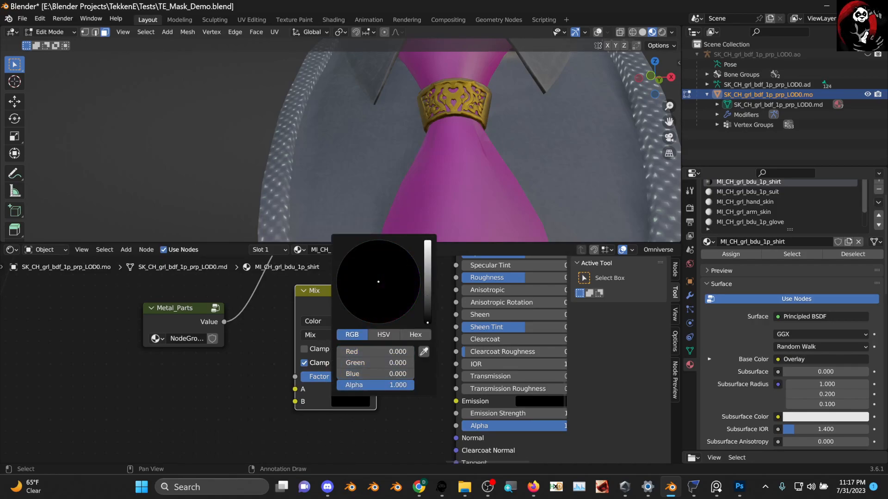
- Connect the Metal_Parts group's Value output to the duplicated Mix node's Factor
drag(224, 322, 230, 327)
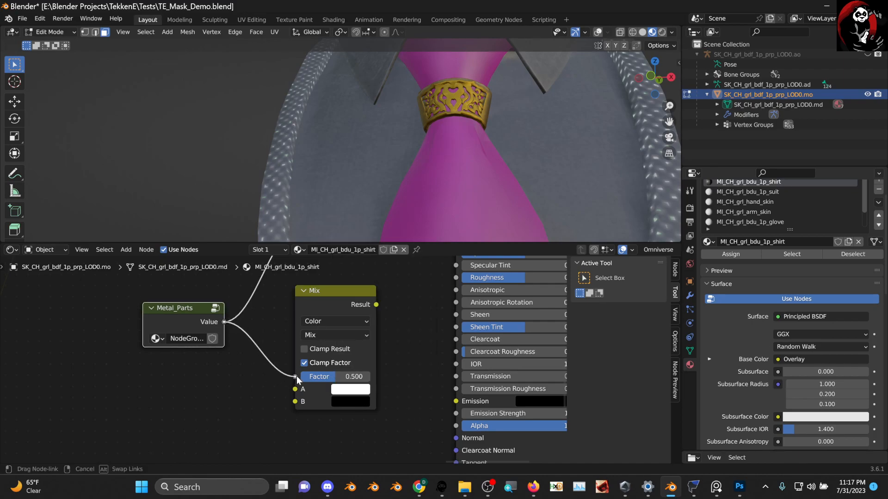
drag(296, 376, 296, 376)
scroll(325, 325, up, 2)
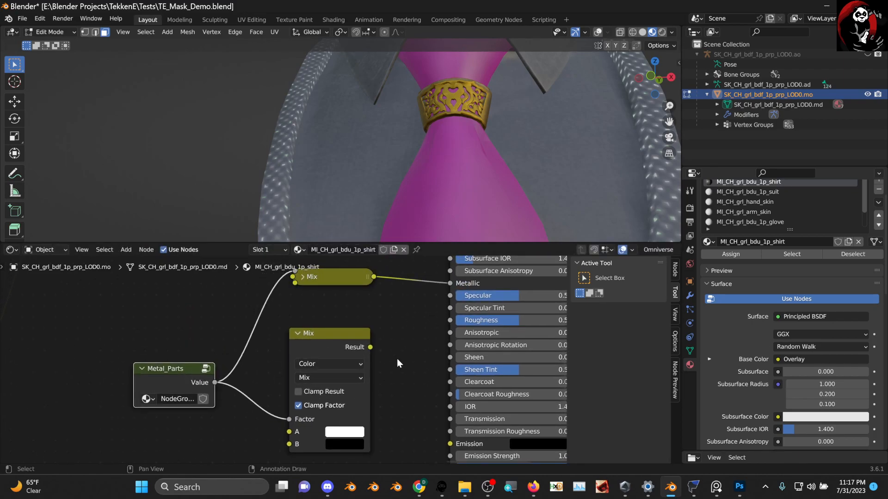
- Connect the duplicated Mix node's Result to the Principled BSDF's Roughness, then collapse the node and move it slightly down
middle_drag(397, 359, 322, 371)
mouse_move(300, 360)
mouse_down()
mouse_move(359, 370)
mouse_move(381, 332)
mouse_up()
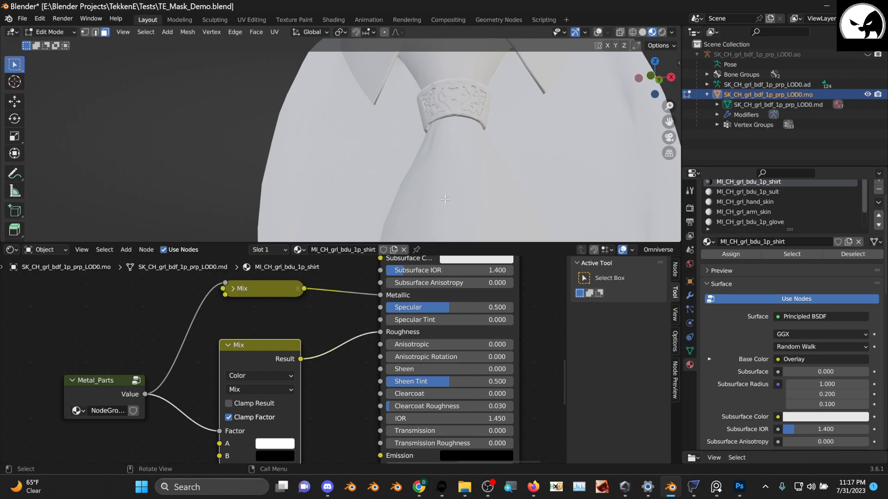
click(229, 345)
drag(239, 343, 246, 363)
- Inspect the reflections on the shirt's metal buttons from several angles
scroll(421, 167, down, 4)
middle_drag(432, 168, 578, 154)
scroll(425, 176, up, 5)
drag(659, 124, 509, 132)
mouse_move(509, 133)
middle_down()
mouse_move(503, 103)
mouse_move(498, 123)
middle_up()
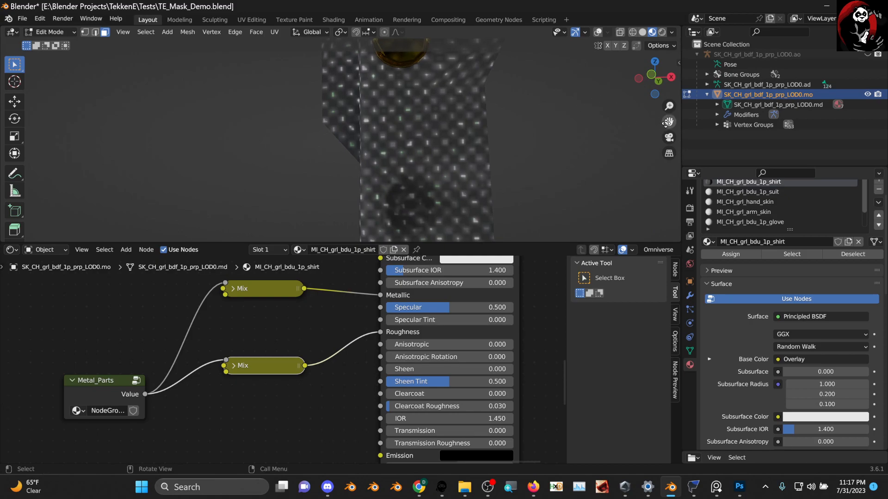
drag(667, 122, 647, 201)
middle_drag(505, 168, 523, 153)
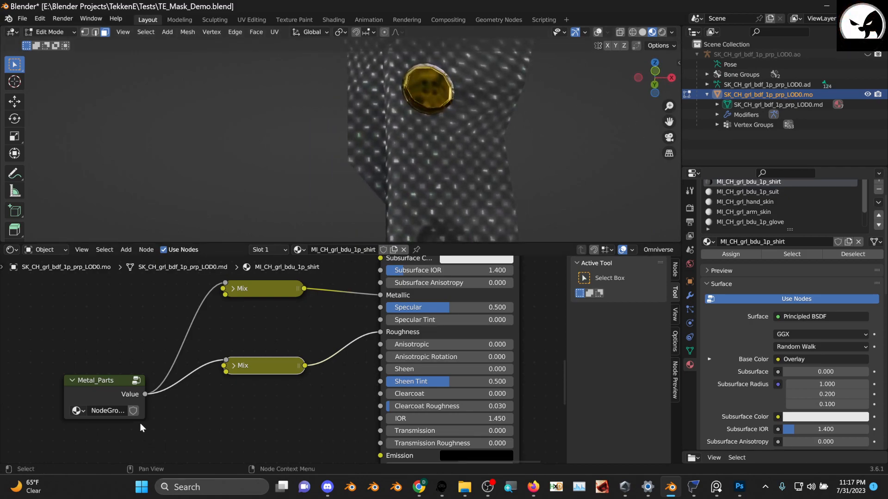
- Expand the Mix node feeding Roughness and set its color B to a dark gray
click(234, 366)
middle_drag(235, 364, 207, 324)
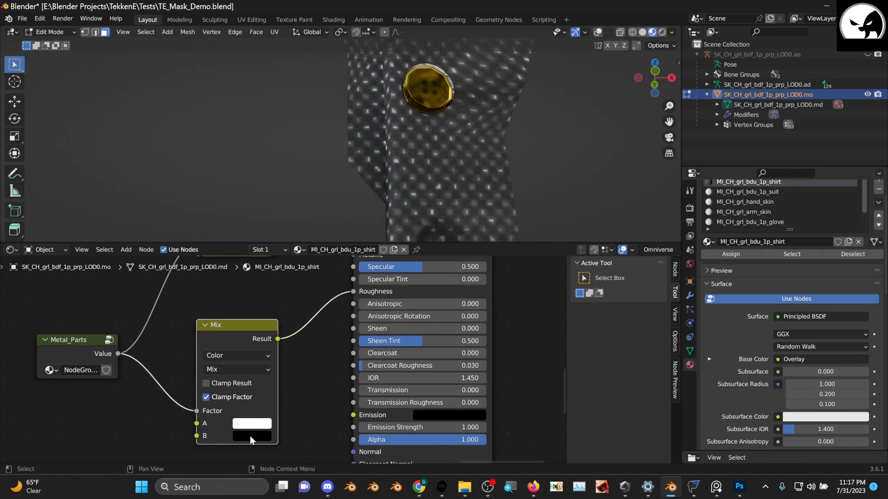
click(250, 437)
drag(329, 357, 329, 325)
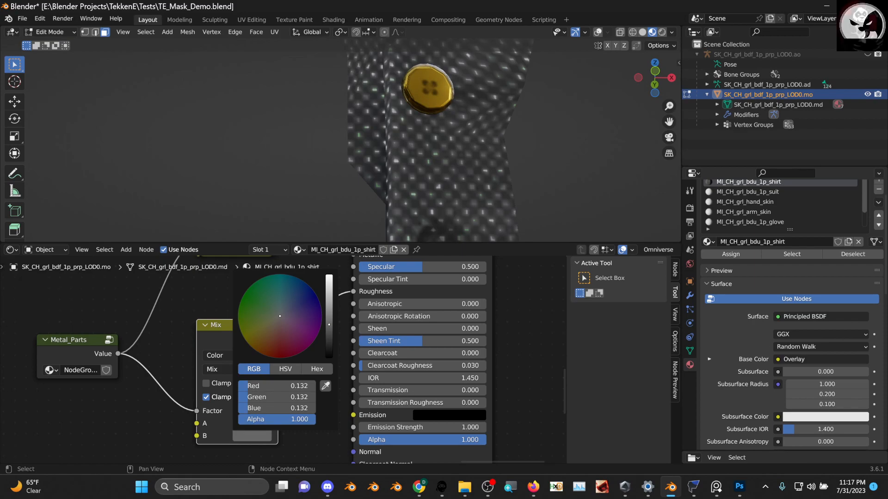
key(Escape)
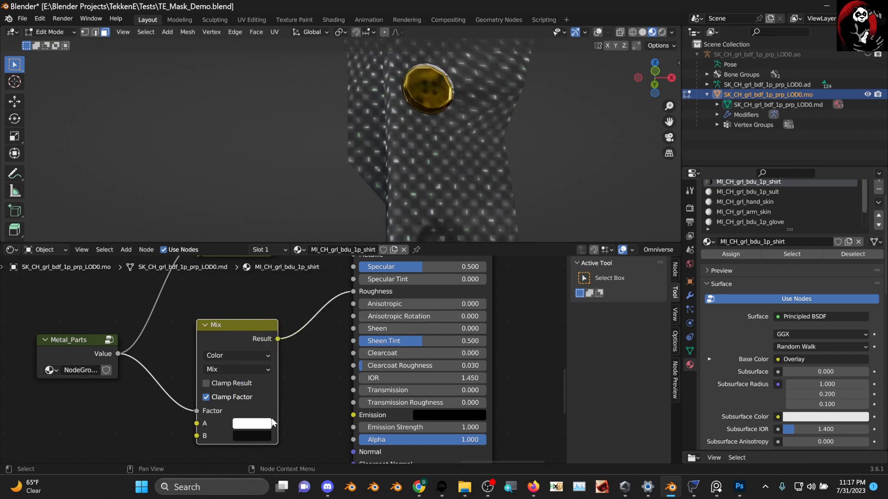
click(257, 436)
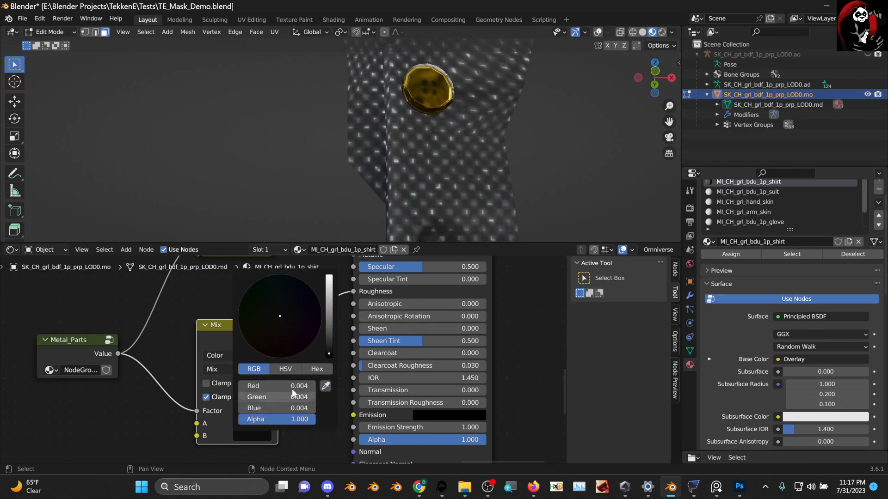
click(329, 332)
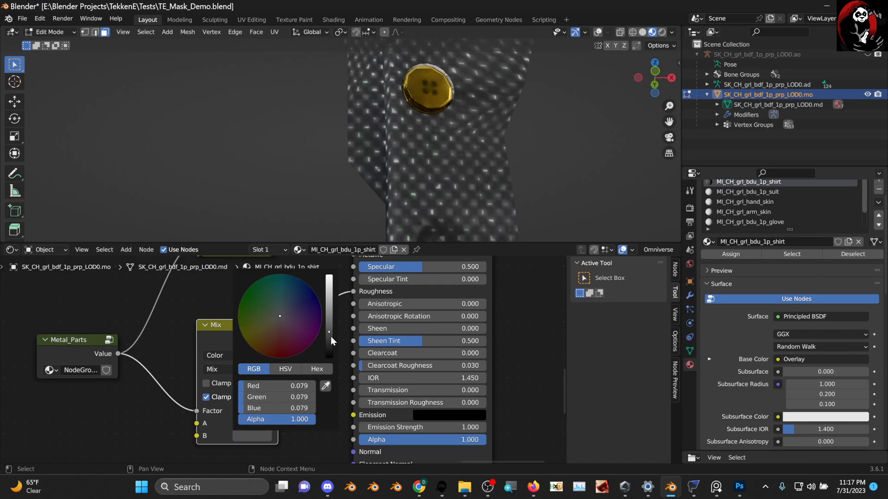
click(330, 337)
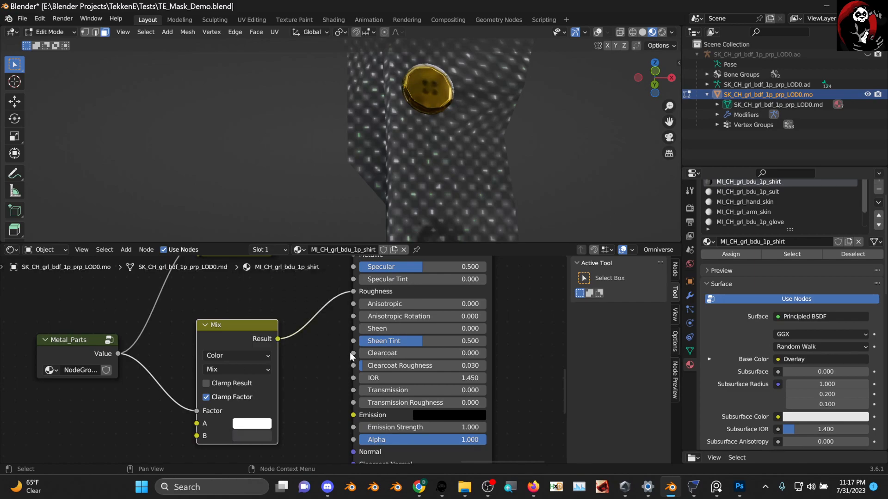
- Collapse the Roughness Mix node, then tidy the positions of both Mix nodes and place the Metal_Parts group between them
click(205, 325)
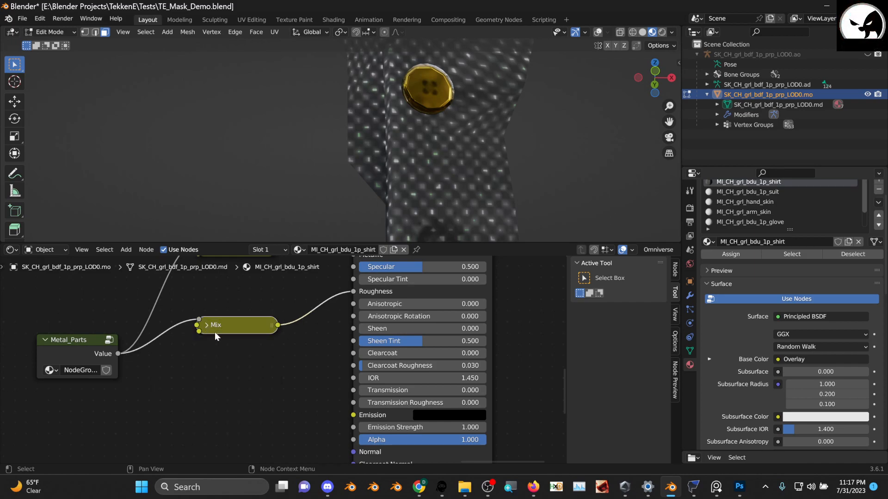
drag(214, 332, 223, 352)
middle_drag(239, 322, 234, 391)
scroll(243, 351, down, 1)
drag(249, 318, 248, 328)
drag(100, 402, 113, 365)
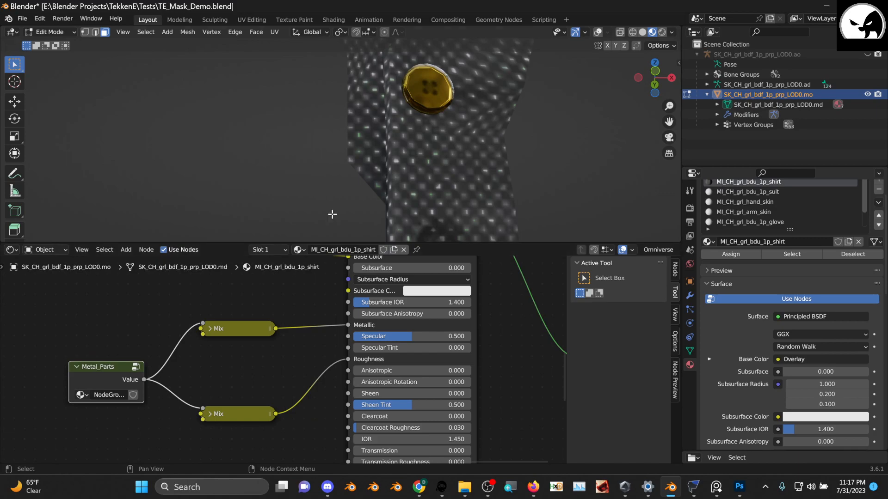
- Examine the tie on the model and the RGB color nodes wired into the red and green ID mask groups
scroll(471, 135, down, 6)
middle_drag(471, 135, 436, 150)
scroll(394, 153, up, 3)
shift+middle_drag(383, 83, 400, 168)
scroll(228, 350, down, 4)
middle_drag(228, 351, 288, 344)
scroll(238, 337, down, 1)
scroll(282, 361, down, 1)
middle_drag(192, 296, 346, 385)
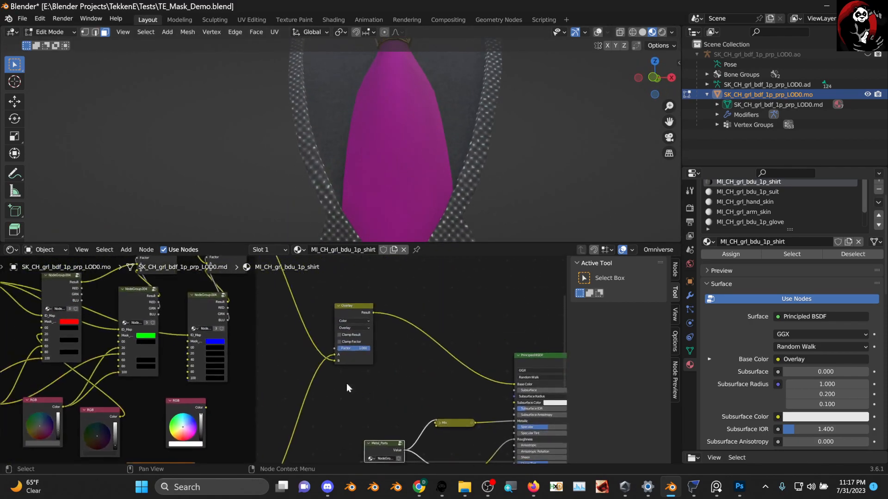
middle_drag(188, 333, 361, 369)
scroll(303, 370, up, 3)
middle_drag(250, 458, 286, 367)
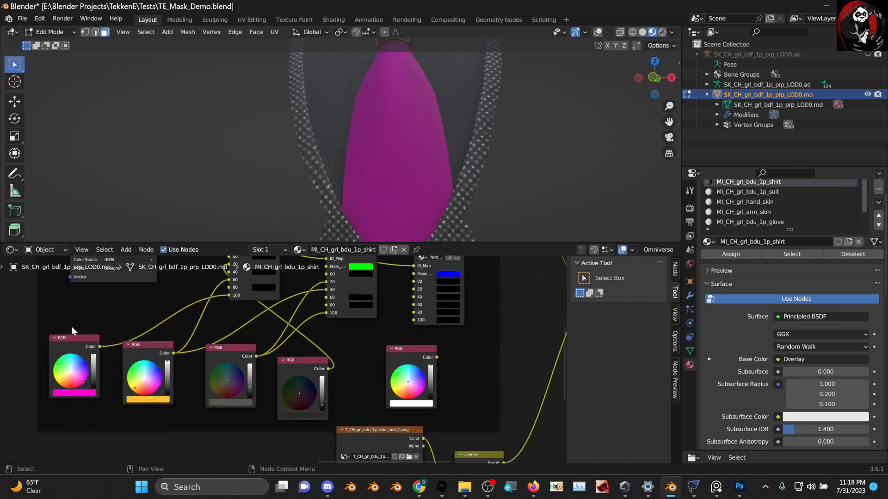
drag(83, 337, 87, 326)
middle_drag(224, 303, 223, 355)
scroll(241, 344, up, 2)
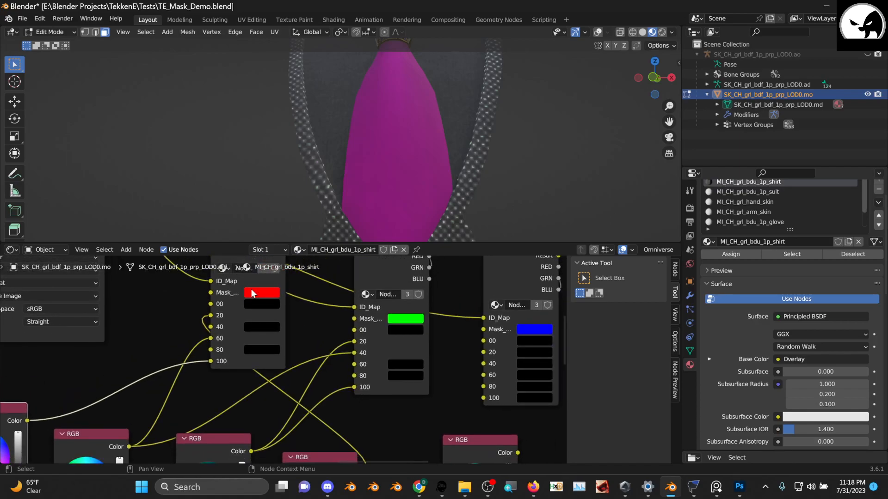
scroll(210, 378, down, 7)
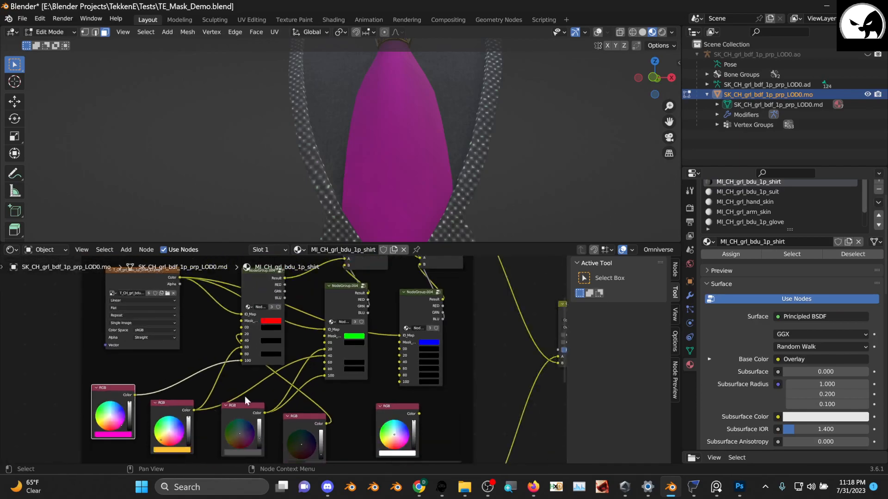
- Open the Metal_Parts group and copy its T_CH_grl_bdu_1p_shirt_ID.png texture node together with the red NodeGroup.001 mask node
middle_drag(375, 407, 279, 375)
scroll(279, 376, down, 5)
middle_drag(404, 405, 299, 360)
scroll(343, 373, up, 3)
scroll(360, 377, up, 3)
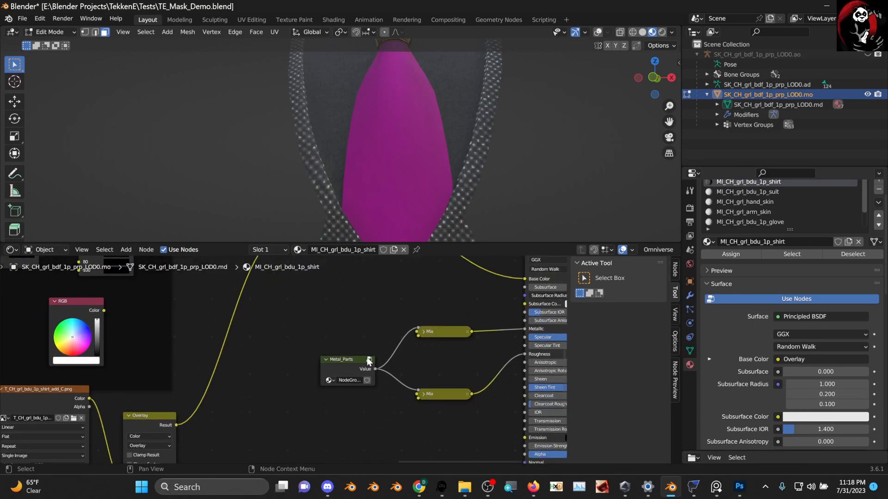
click(368, 359)
click(234, 345)
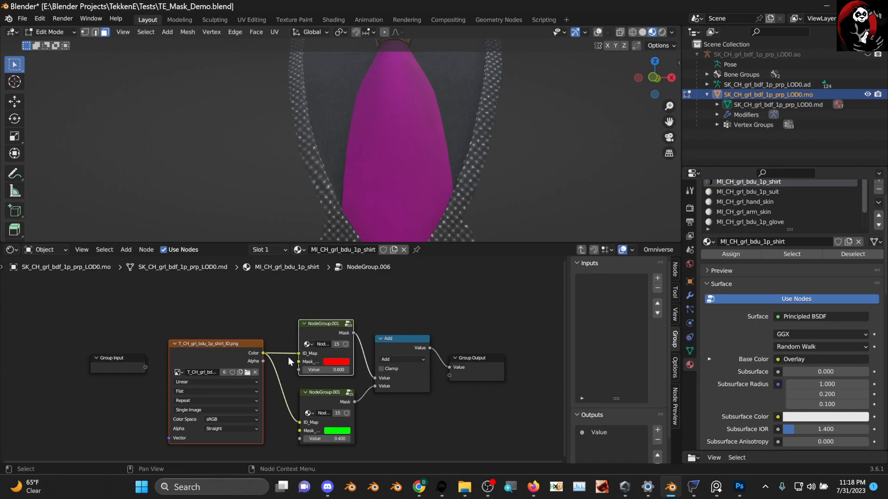
right_click(229, 338)
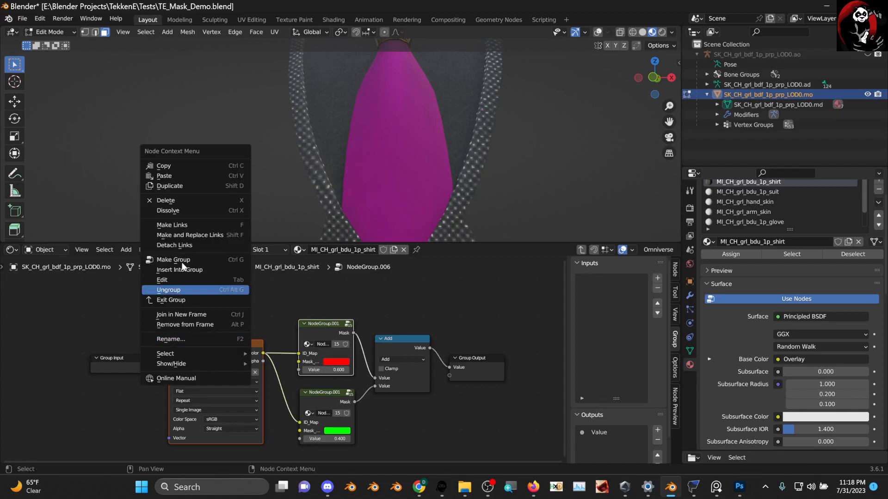
click(190, 167)
- Return to the main shirt material tree, paste the copied nodes below Metal_Parts and place the mask node beside the texture
middle_drag(306, 355, 262, 325)
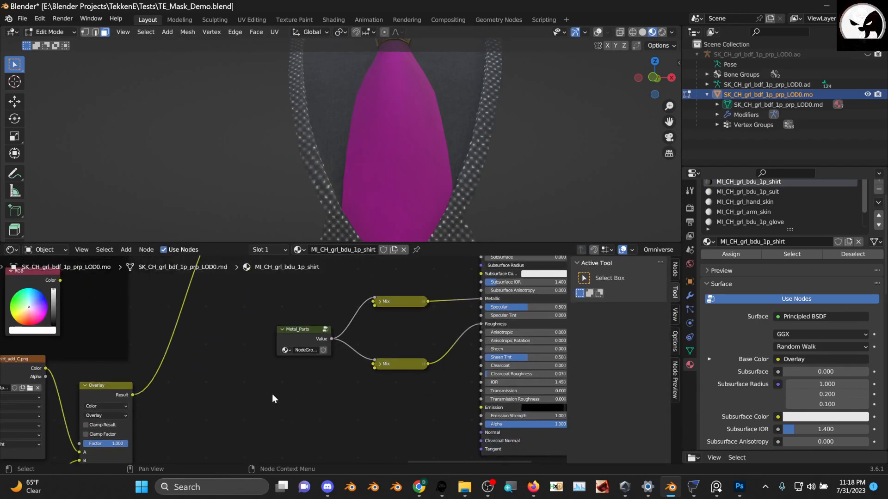
right_click(273, 395)
click(216, 405)
drag(256, 365, 342, 385)
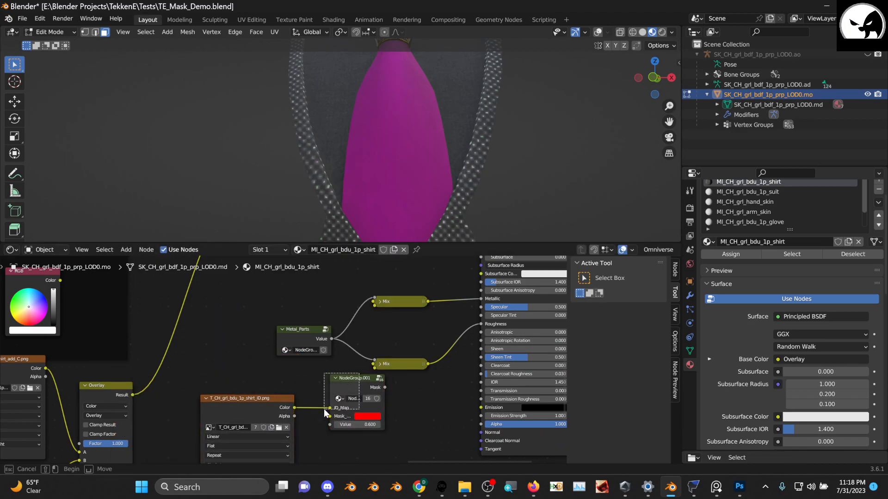
drag(357, 380, 343, 405)
- Set the pasted red NodeGroup.001 mask node's Value to 1.000 for the tie
middle_drag(382, 404, 375, 368)
scroll(376, 367, up, 2)
middle_drag(344, 398, 320, 386)
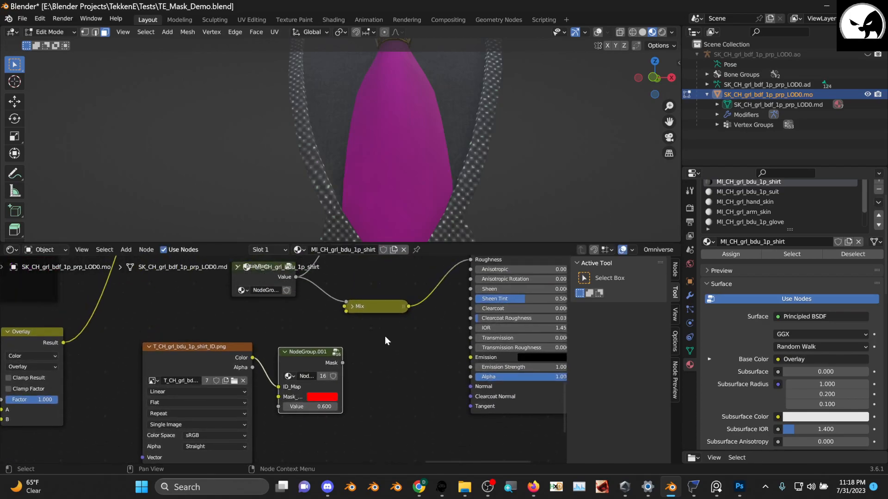
drag(385, 336, 198, 392)
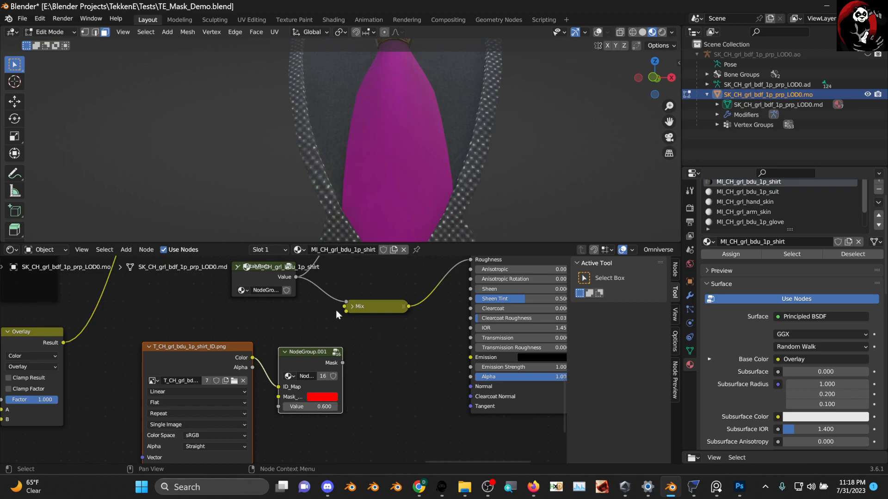
middle_drag(312, 352, 331, 392)
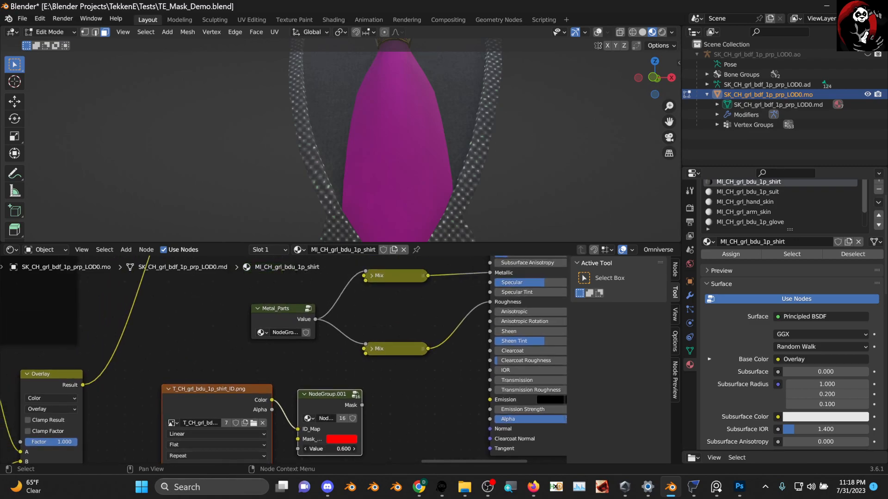
scroll(286, 370, down, 1)
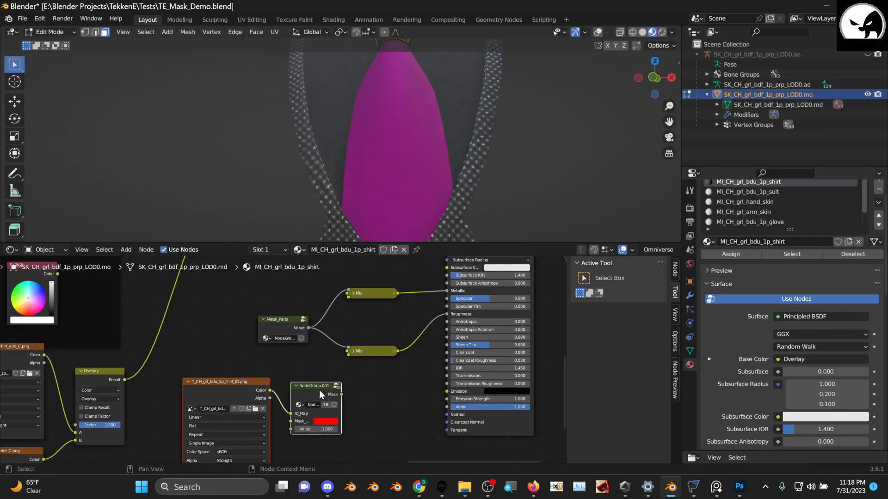
- Group the pasted texture and mask nodes, connect Mask to the Group Output, and exit the group
right_click(288, 391)
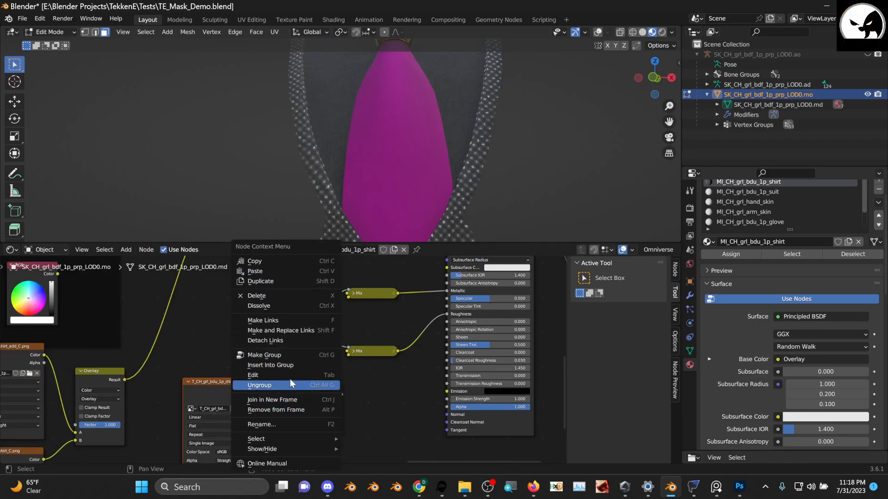
click(280, 354)
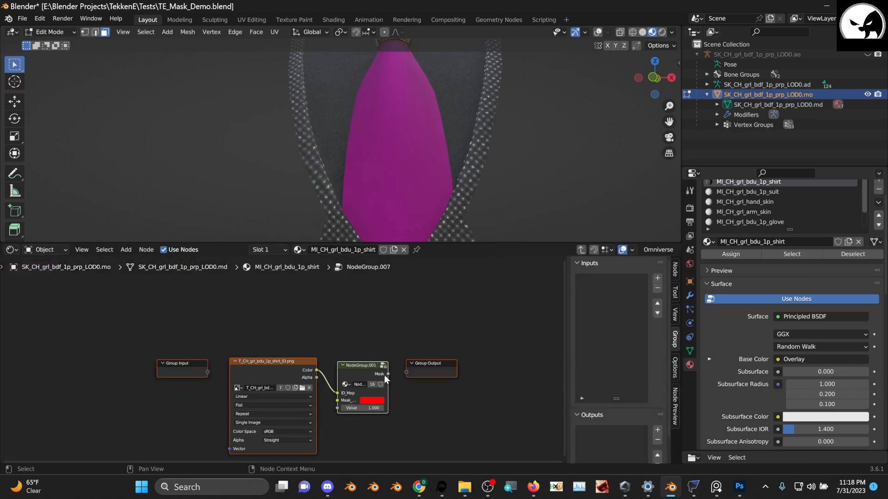
drag(387, 374, 414, 374)
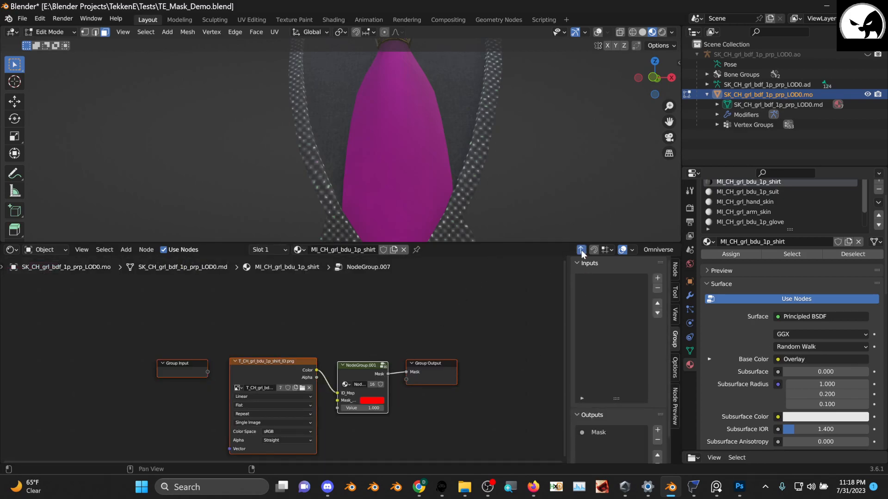
click(581, 250)
- Label the new group node Shirt_Tie
right_click(258, 380)
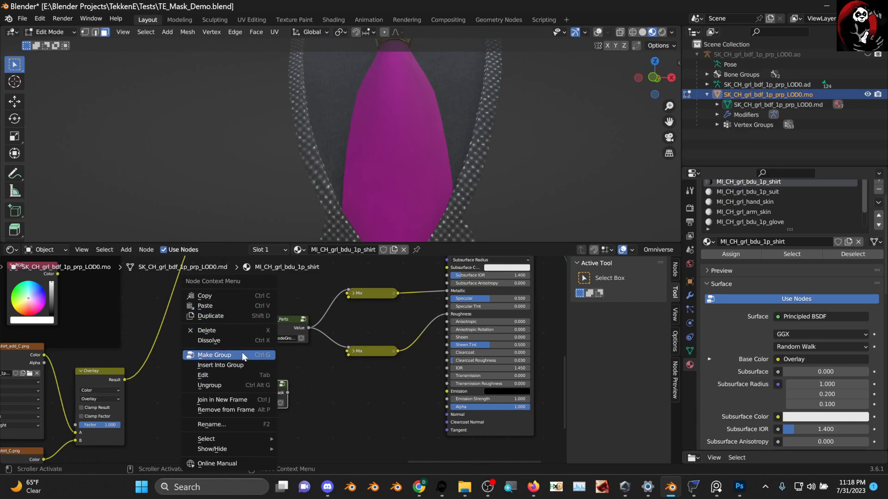
click(217, 425)
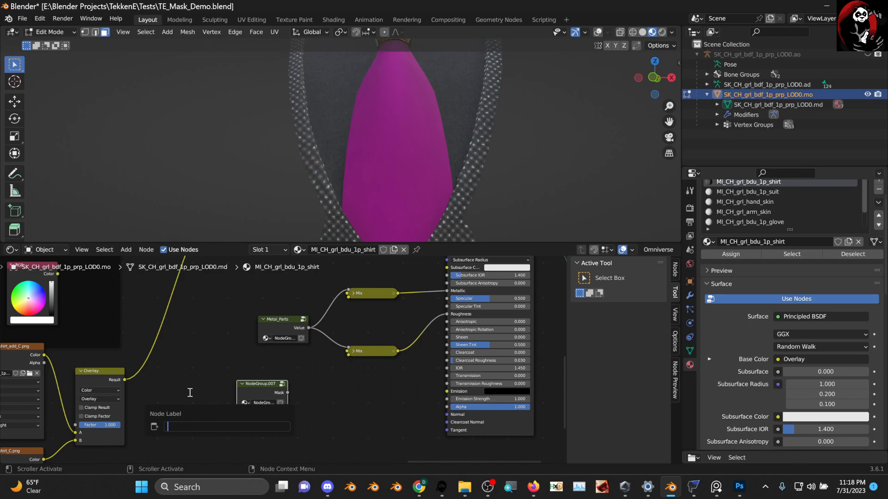
text(Si)
text(irt_)
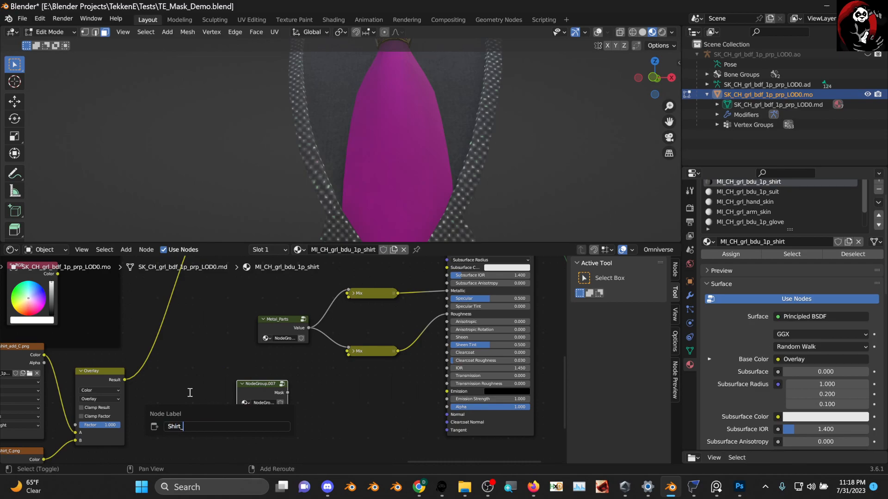
text(Tie)
key(Return)
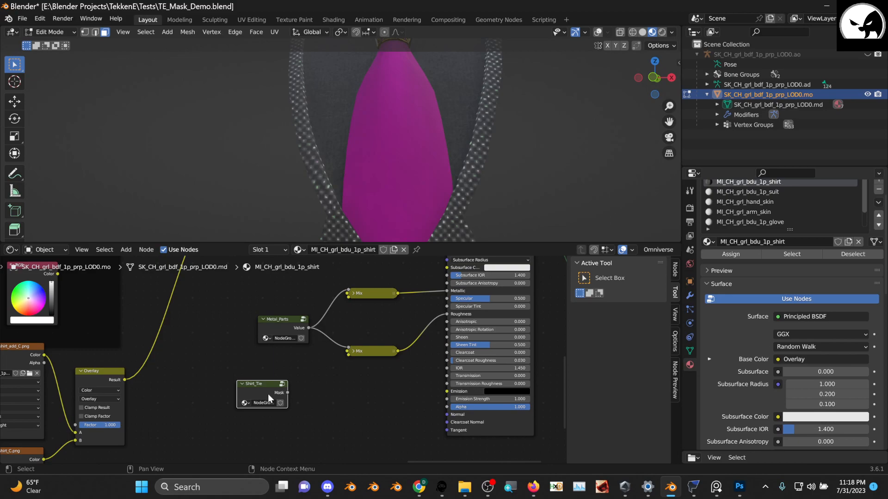
- Place the Shirt_Tie group just below Metal_Parts, then move Metal_Parts farther away from the Mix nodes
drag(268, 394, 290, 376)
scroll(284, 360, up, 1)
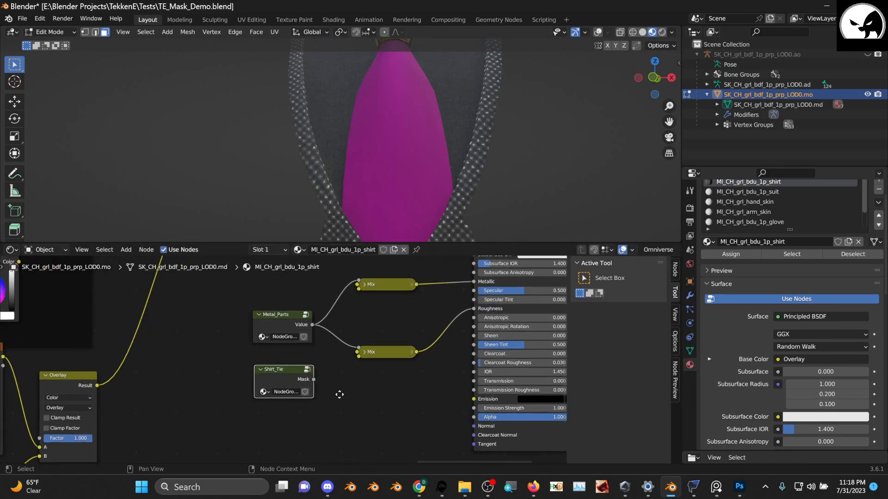
scroll(339, 394, up, 2)
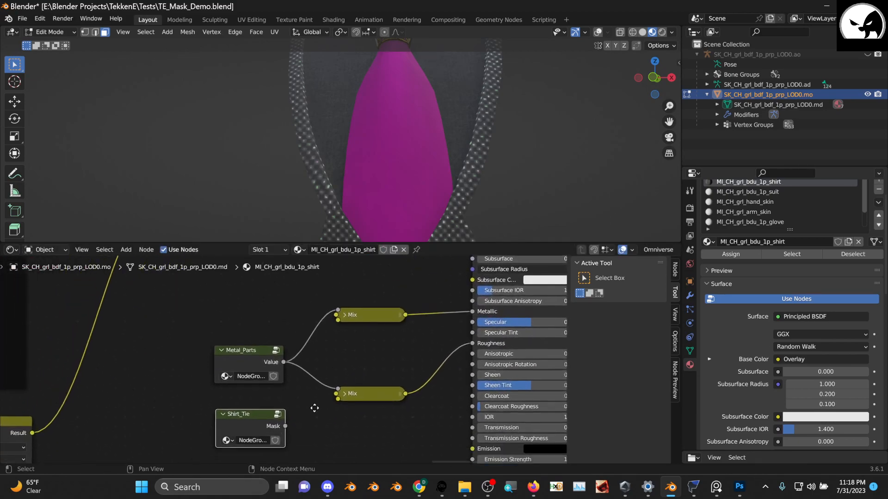
middle_drag(315, 409, 294, 406)
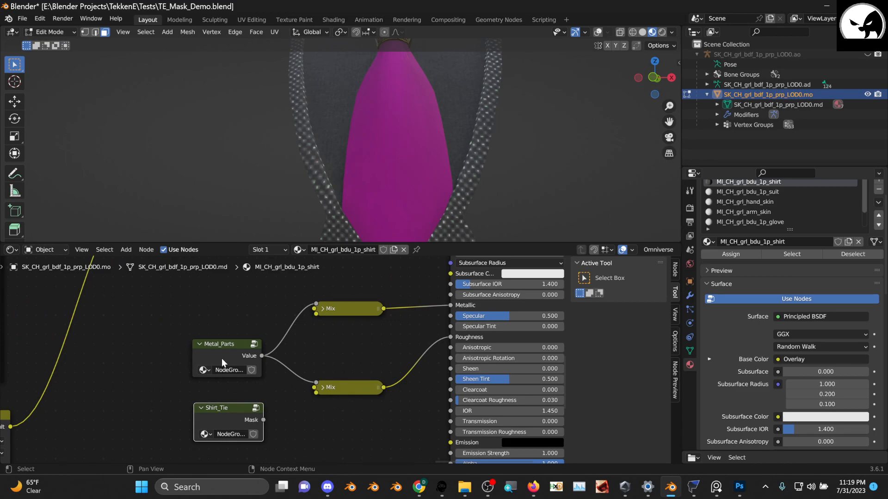
drag(222, 362, 154, 360)
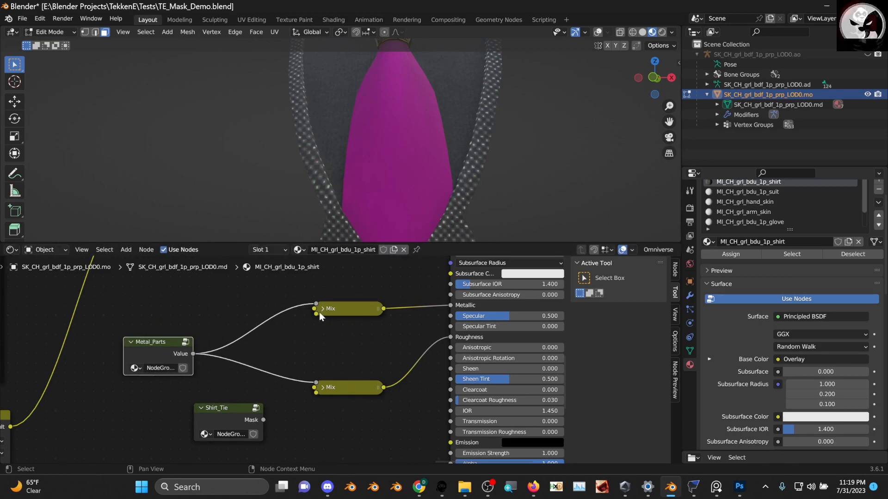
- Expand the Roughness Mix node and spread it, Metal_Parts and Shirt_Tie apart to make room before the Principled BSDF
click(323, 387)
drag(340, 390, 294, 347)
middle_drag(247, 416, 277, 367)
drag(268, 383, 376, 426)
drag(190, 292, 173, 287)
middle_drag(247, 333, 220, 381)
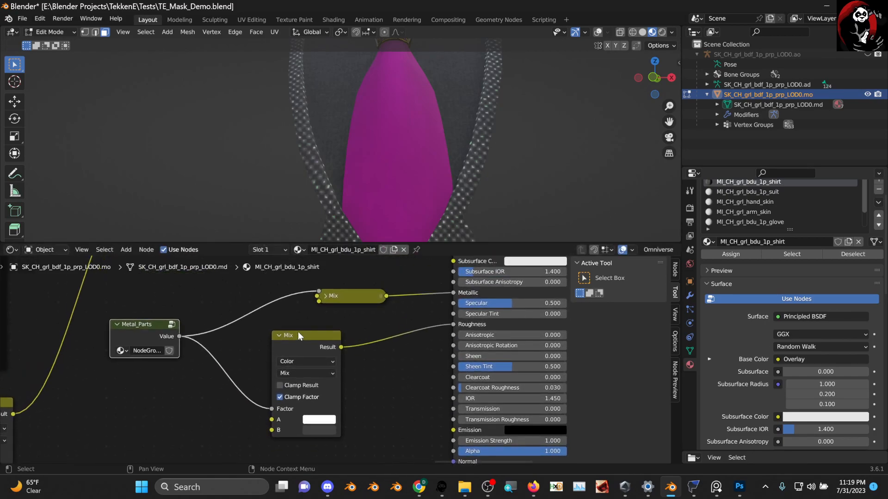
drag(298, 335, 268, 344)
middle_drag(370, 415, 336, 358)
drag(322, 416, 321, 429)
- Duplicate the Roughness Mix node, insert the copy into the link to Roughness with the original feeding its A input, and align both nodes
click(242, 294)
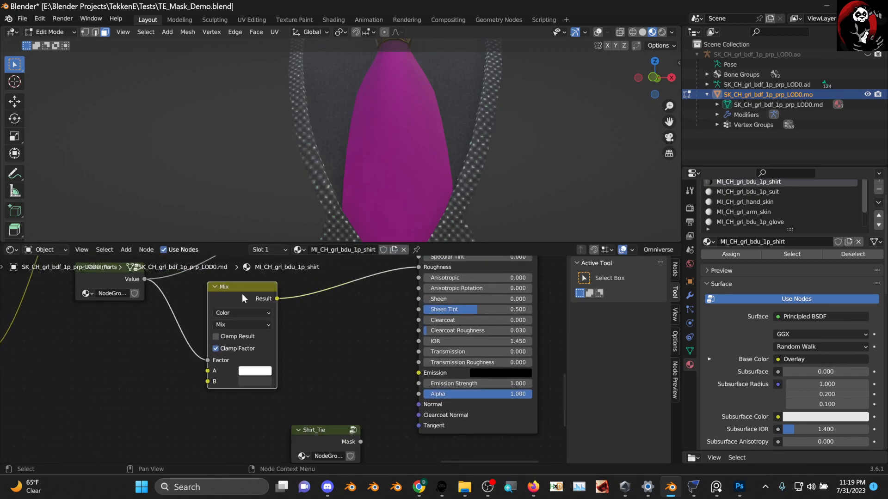
middle_drag(243, 294, 207, 353)
key(shift+d)
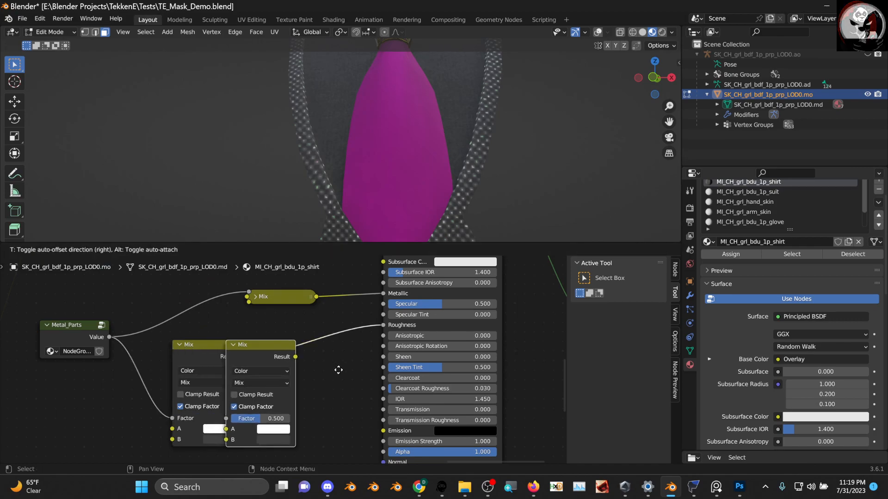
click(388, 353)
drag(321, 340, 323, 349)
middle_drag(260, 388, 257, 369)
click(201, 327)
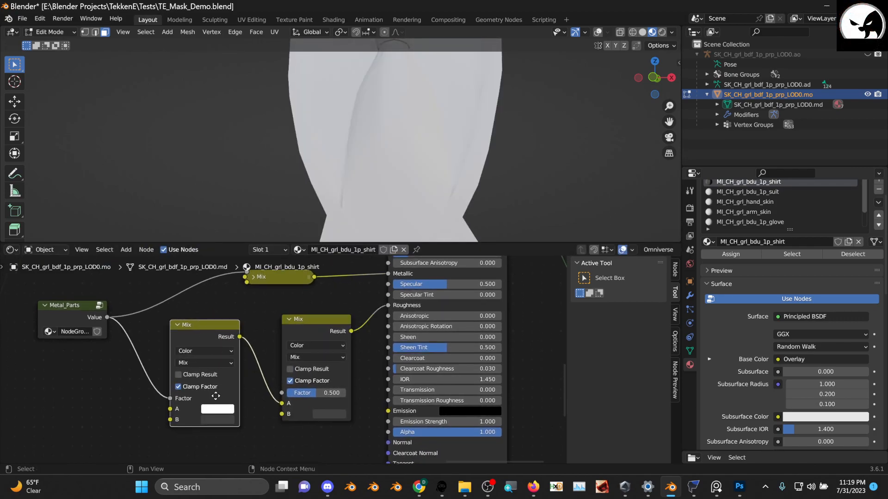
drag(215, 396, 219, 386)
middle_drag(245, 379, 251, 366)
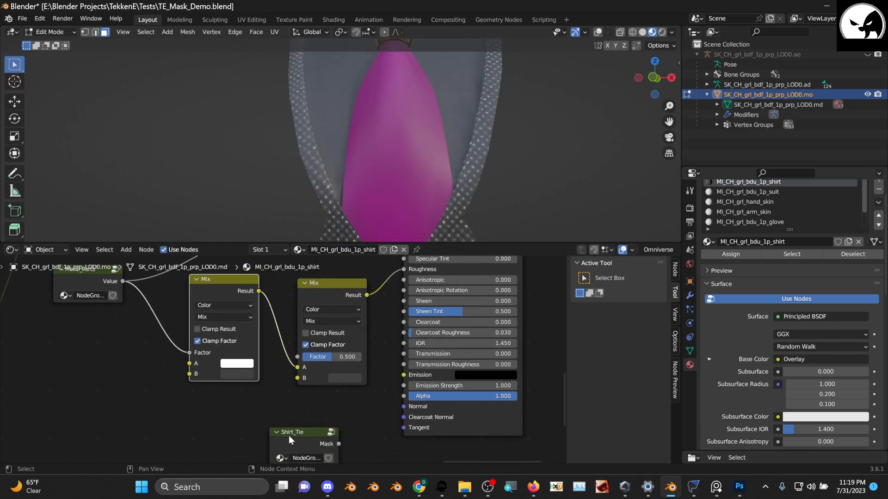
- Place the Shirt_Tie group below the two Mix nodes and connect its Mask output to the second Mix node's Factor
drag(288, 436, 271, 407)
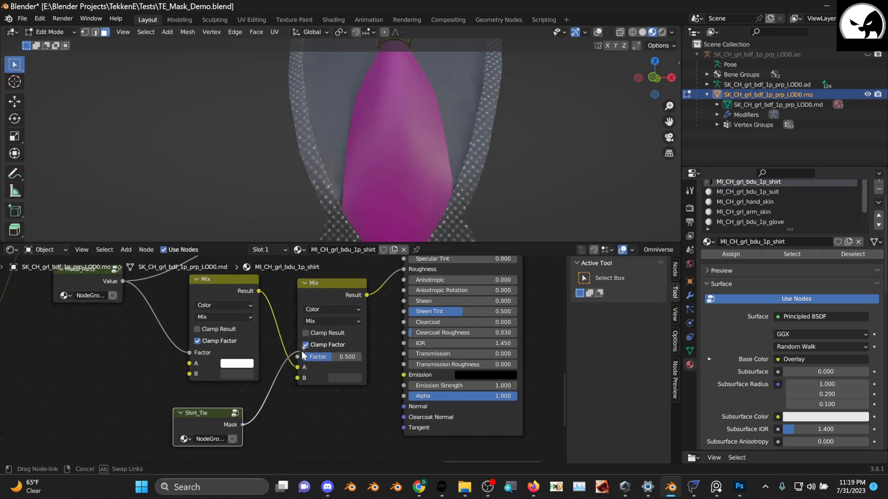
drag(302, 353, 298, 356)
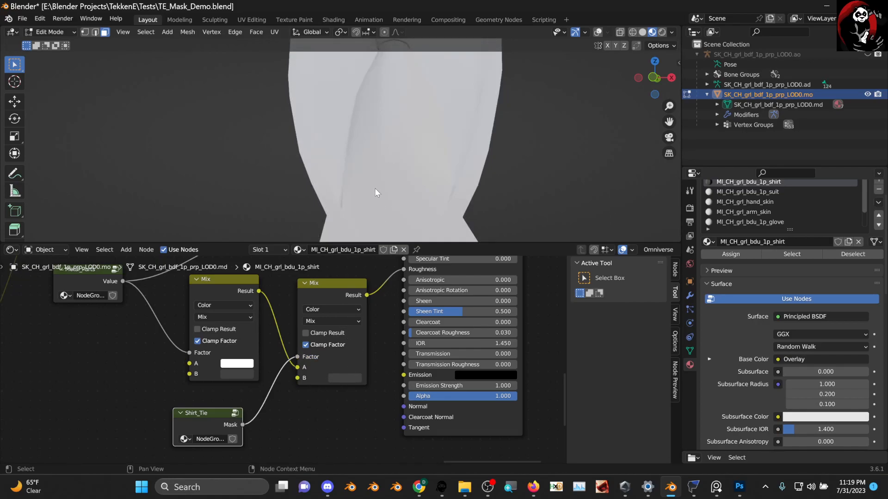
scroll(384, 161, down, 2)
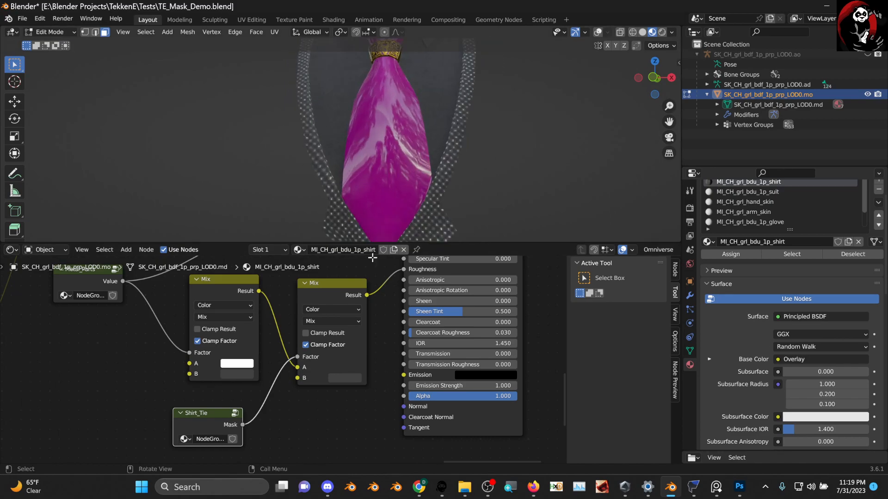
- Set the second Mix node's B color to light grey to give the tie a semi-matte roughness
click(346, 377)
drag(409, 292, 409, 241)
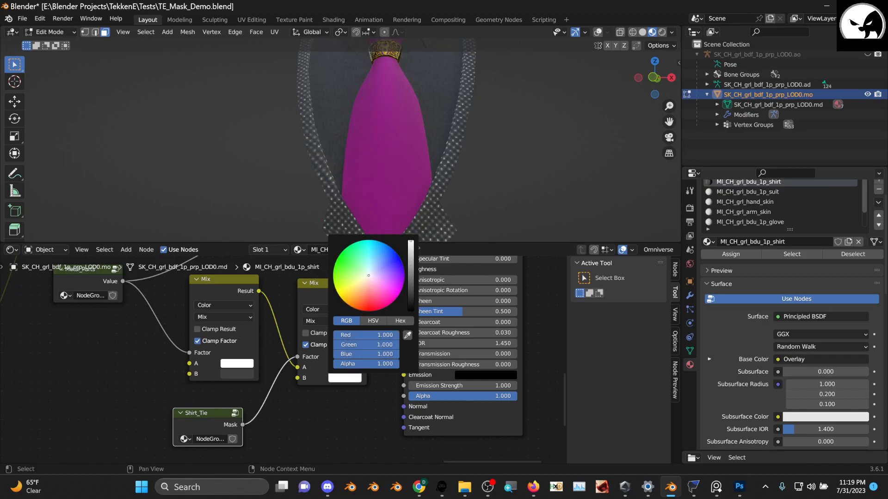
mouse_move(409, 240)
mouse_down()
mouse_move(410, 282)
mouse_move(410, 273)
mouse_up()
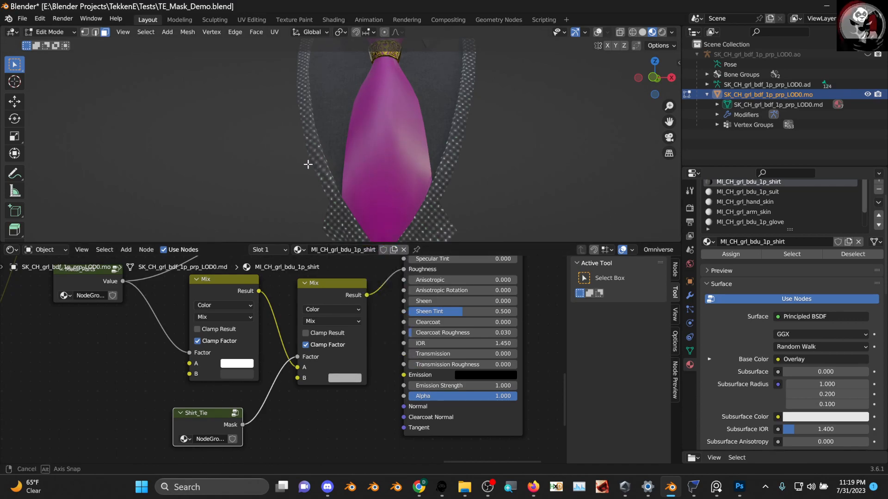
middle_drag(370, 165, 383, 198)
- Tuck Shirt_Tie directly under the first Roughness Mix node and inspect the tie's shading from several angles
drag(202, 413, 224, 397)
scroll(245, 397, down, 4)
mouse_move(254, 397)
middle_down()
mouse_move(389, 367)
mouse_move(286, 361)
mouse_move(255, 382)
middle_up()
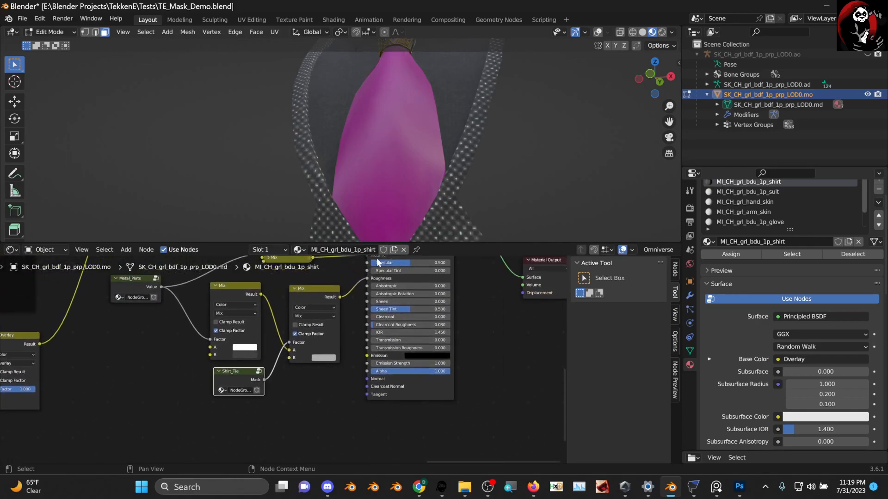
middle_drag(458, 151, 425, 230)
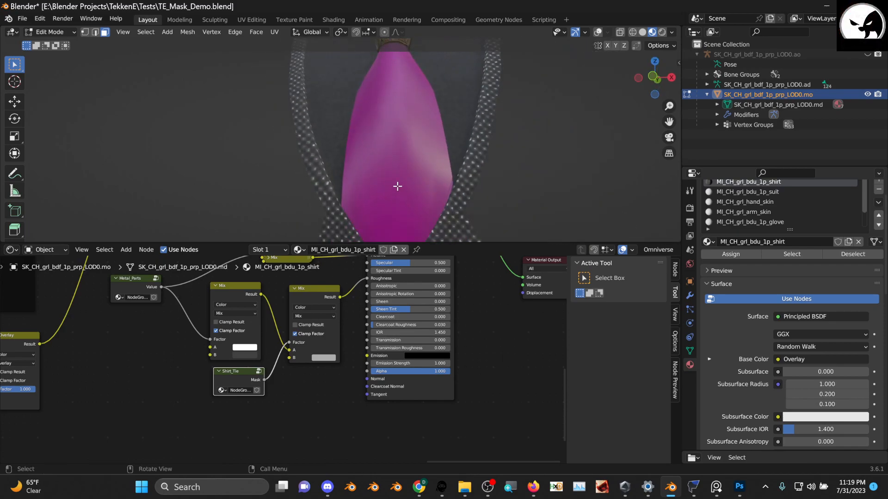
scroll(397, 187, down, 3)
middle_drag(370, 199, 419, 200)
scroll(139, 389, down, 2)
- Duplicate the T_CH_grl_bdu_1p_shirt_C.png texture node and place the copy in the empty space below the Overlay node
middle_drag(118, 391, 287, 327)
scroll(284, 327, up, 1)
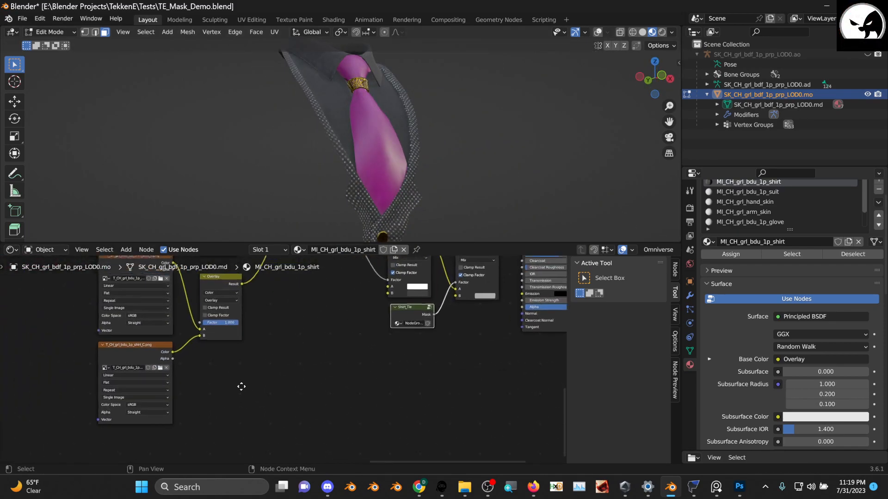
middle_drag(242, 387, 291, 413)
click(202, 382)
key(shift+d)
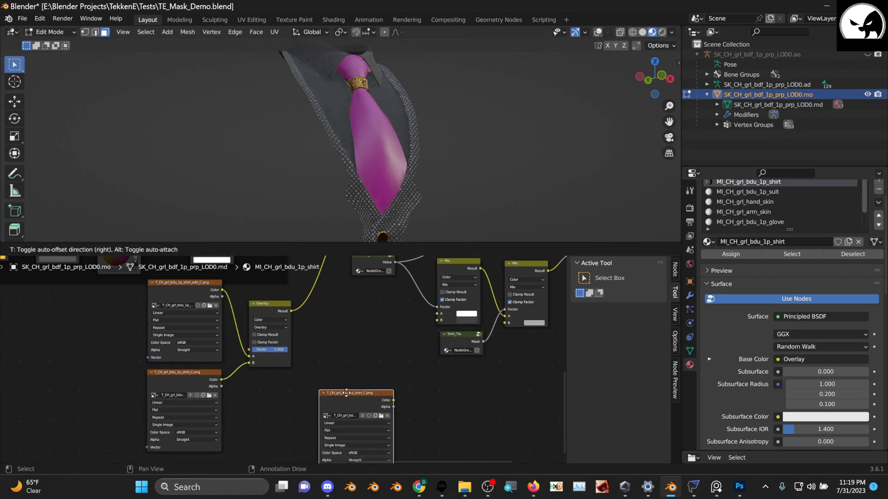
click(319, 389)
middle_drag(347, 359, 304, 296)
scroll(304, 354, up, 5)
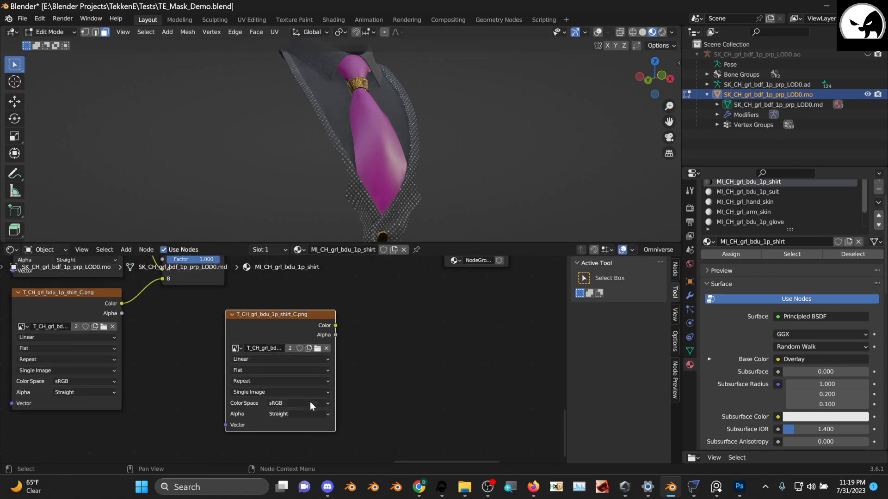
- Open the image browser for the duplicated texture node, filter the files by "shirt" and show them as thumbnails
click(318, 348)
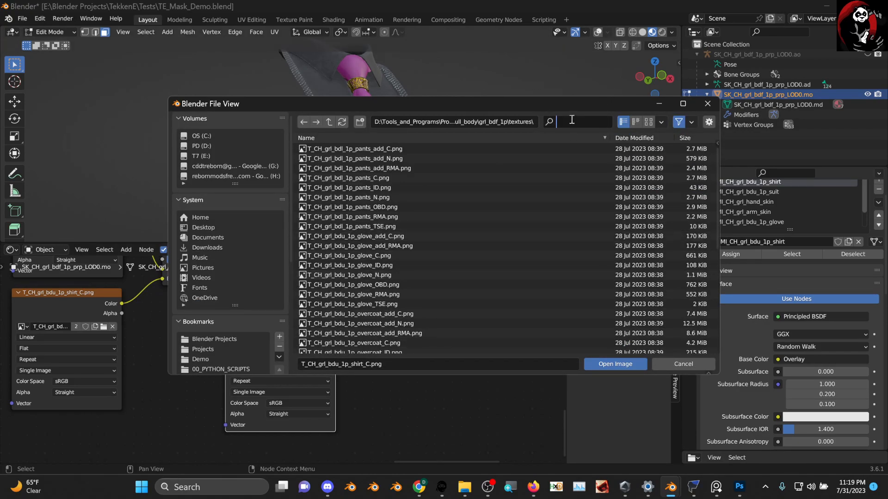
text(shirt)
click(463, 214)
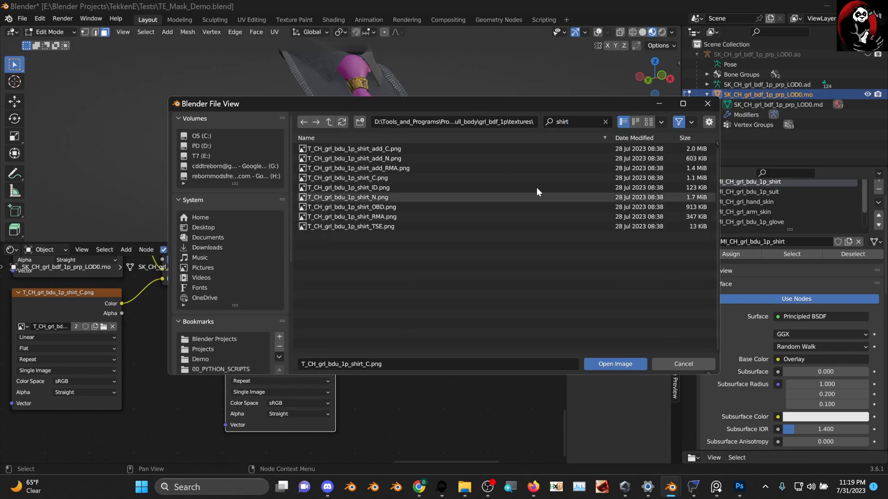
click(656, 122)
click(652, 121)
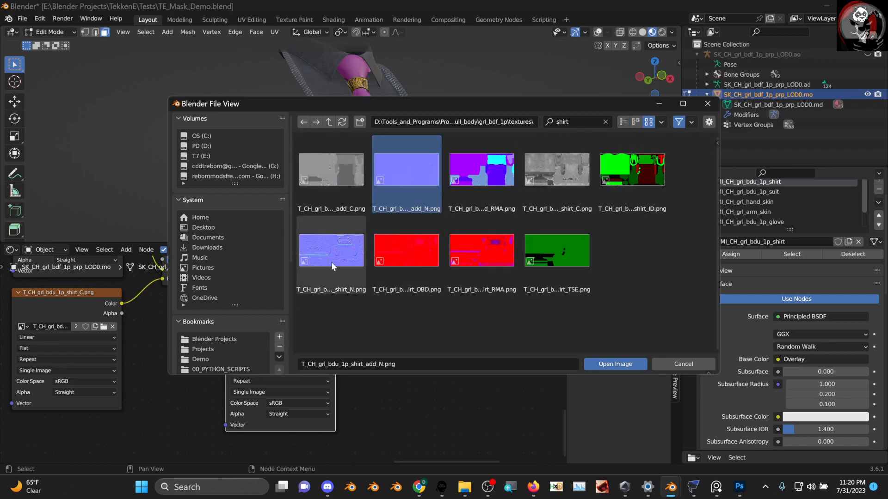
- Add T_CH_grl_bdu_1p_shirt_N.png to the node tree as a texture node and place it below the shirt_C texture
drag(331, 261, 174, 428)
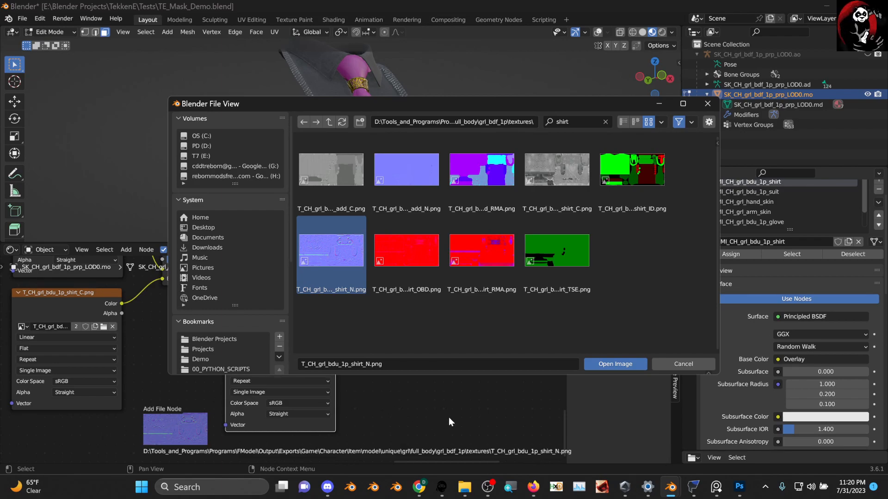
drag(451, 421, 454, 419)
drag(237, 416, 117, 423)
middle_drag(191, 419, 197, 376)
scroll(257, 277, down, 1)
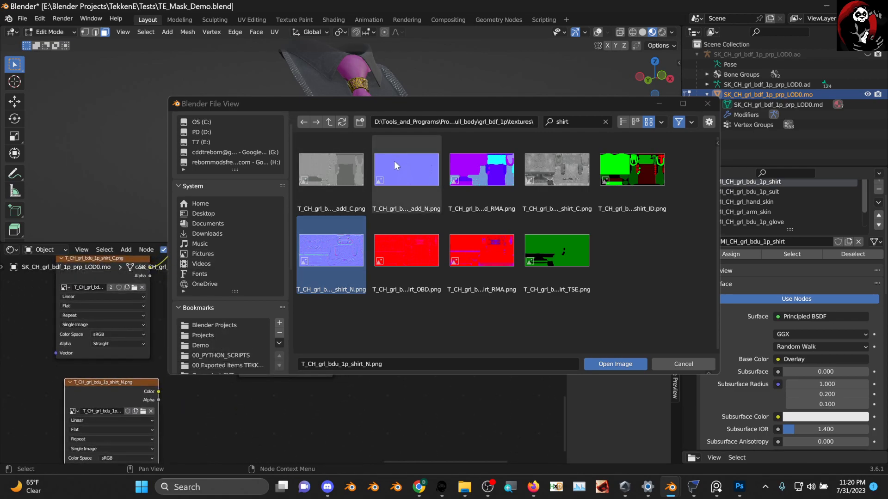
- Load T_CH_grl_bdu_1p_shirt_add_N.png into the duplicated texture node and place that node beneath the shirt_N texture
click(398, 167)
click(615, 364)
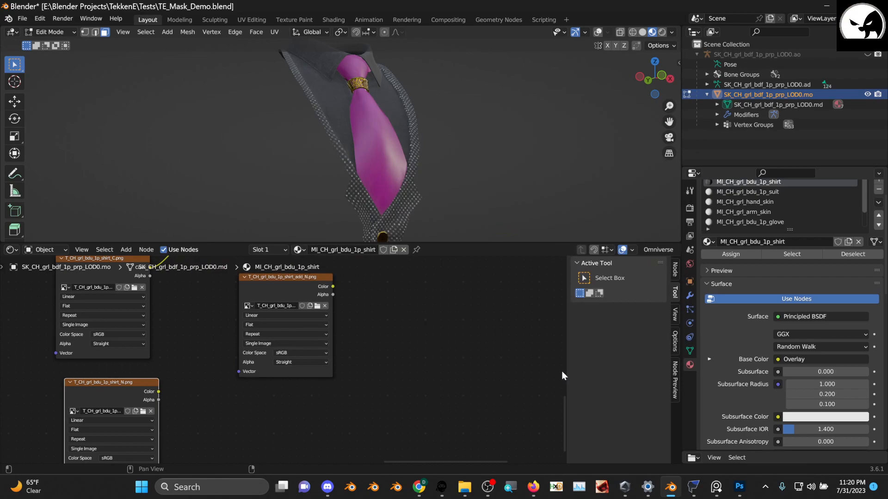
drag(290, 270, 242, 369)
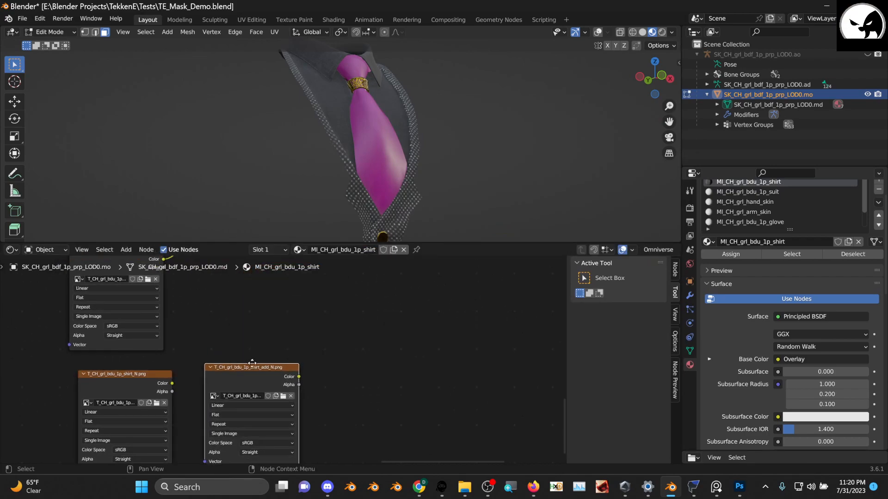
middle_drag(146, 408, 210, 368)
drag(300, 341, 186, 403)
middle_drag(279, 371, 285, 375)
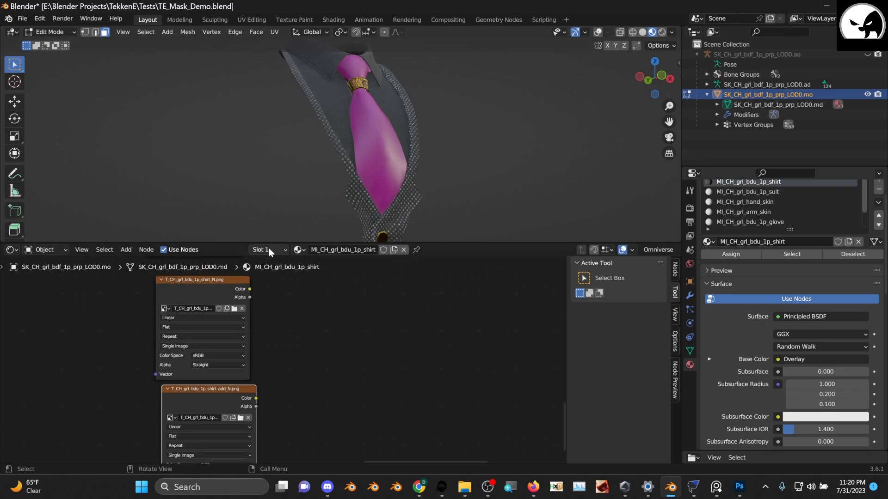
- Enlarge the node editor area to give the normal texture nodes more room
drag(271, 243, 272, 119)
scroll(227, 254, up, 2)
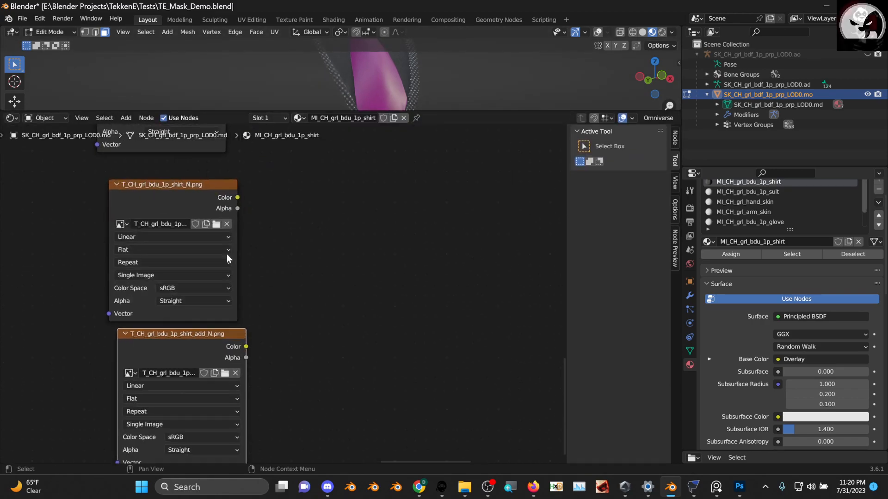
scroll(280, 231, up, 1)
middle_drag(281, 178, 239, 319)
scroll(232, 309, down, 4)
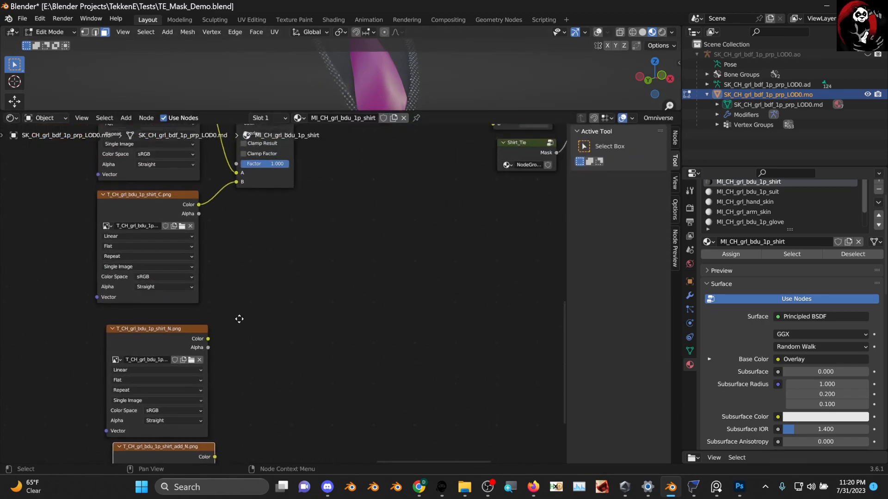
- Duplicate the Overlay node of the color textures and place the copy beside the two normal textures
middle_drag(254, 206, 222, 303)
click(236, 210)
key(shift+d)
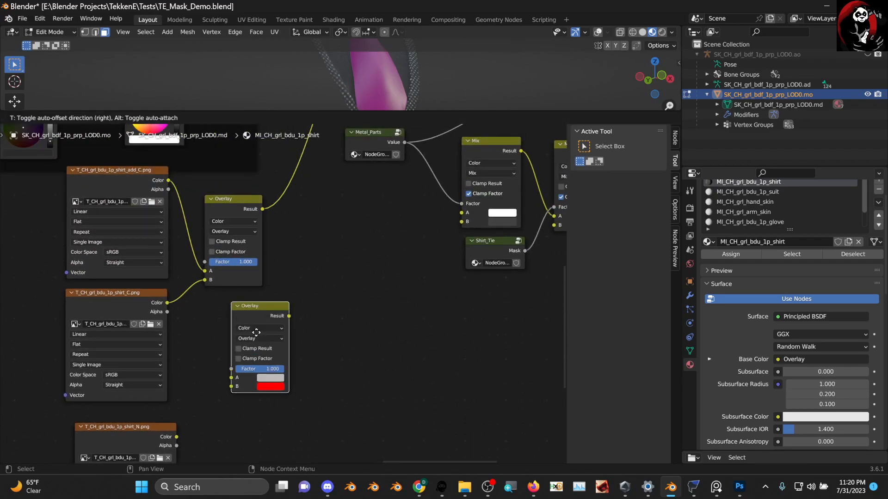
click(238, 396)
middle_drag(309, 378, 329, 247)
drag(243, 254, 258, 363)
middle_drag(282, 343, 295, 269)
scroll(259, 238, up, 2)
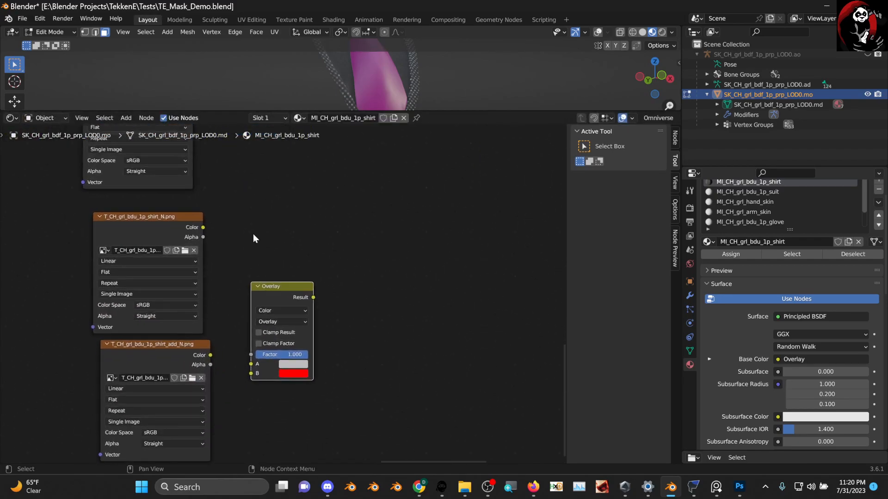
- Connect the shirt_N texture's Color to A and the shirt_add_N texture's Color to B of the new Overlay node
drag(196, 222, 248, 380)
drag(306, 278, 296, 249)
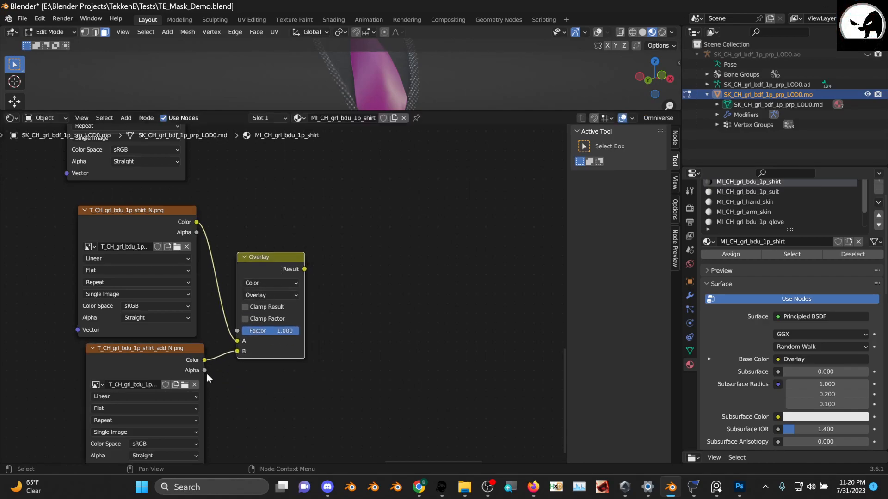
middle_drag(218, 355, 282, 345)
- Set the color space of both shirt normal textures to Non-Color and align the shirt_add_N node under shirt_N
click(210, 296)
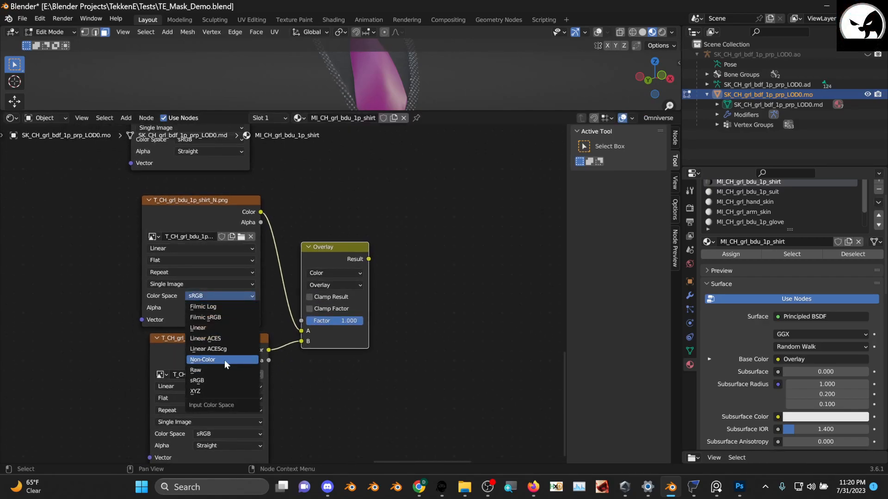
click(224, 360)
middle_drag(216, 427, 209, 374)
click(212, 380)
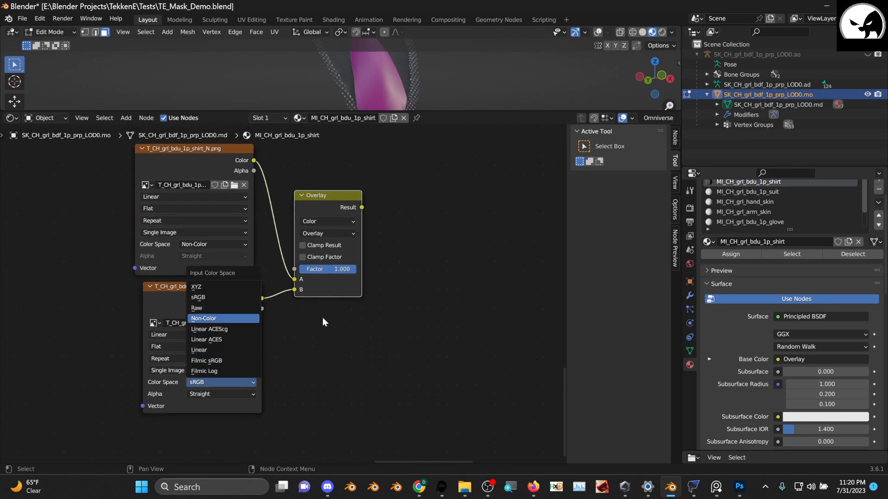
key(Return)
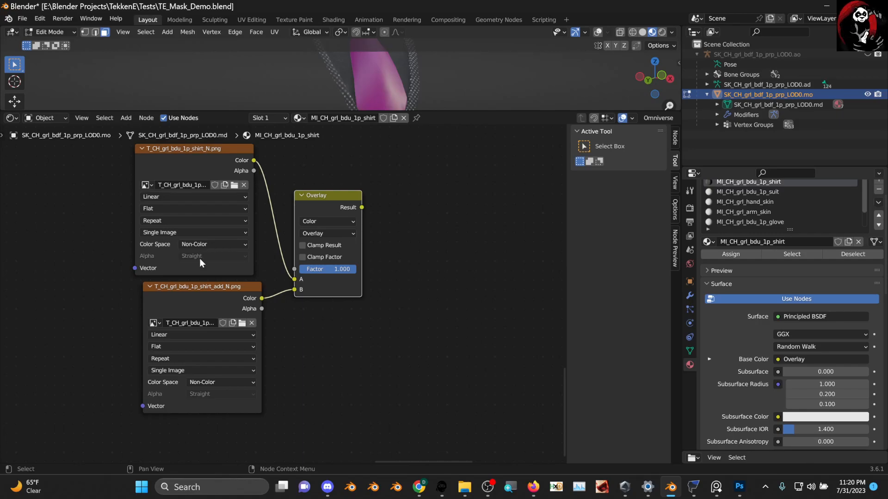
drag(231, 289, 233, 289)
scroll(245, 316, down, 2)
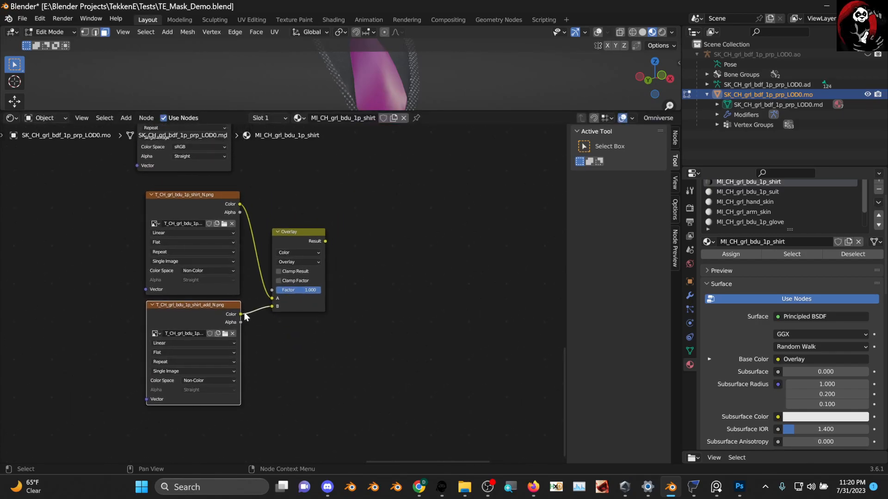
- Search for a "normal" node to add beside the Overlay node of the normal textures
middle_drag(353, 275, 263, 352)
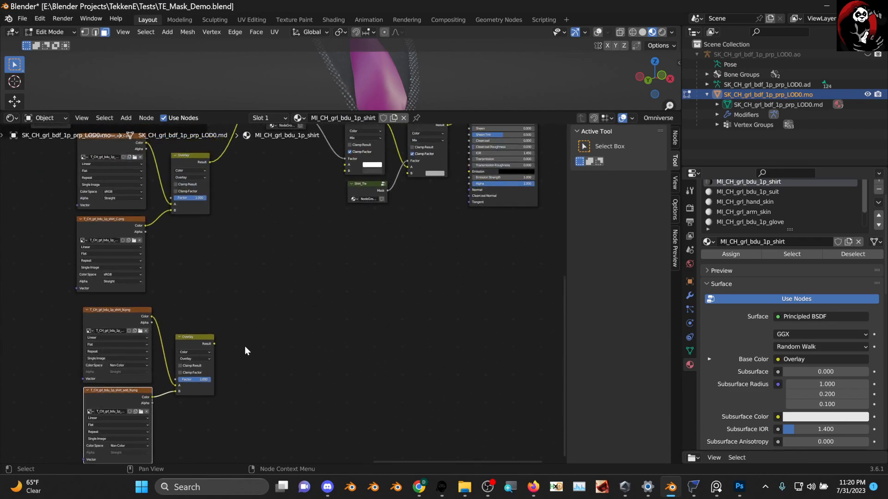
key(shift+a)
text(no)
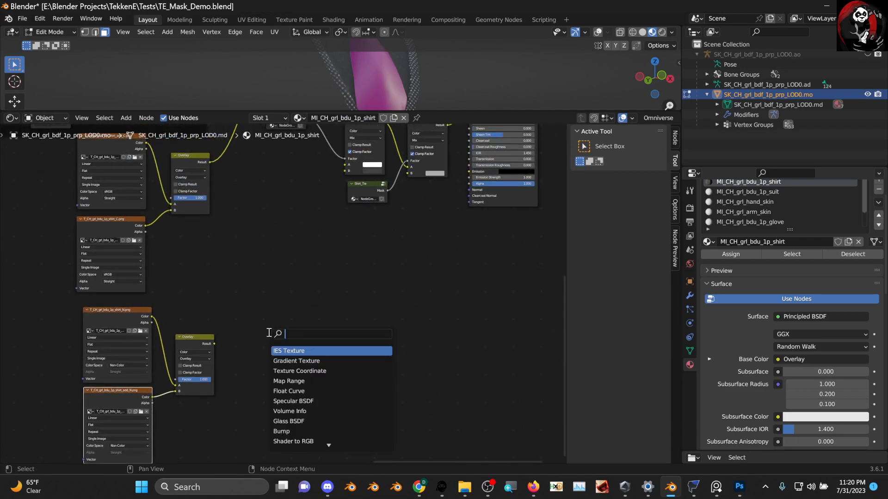
text(rmal)
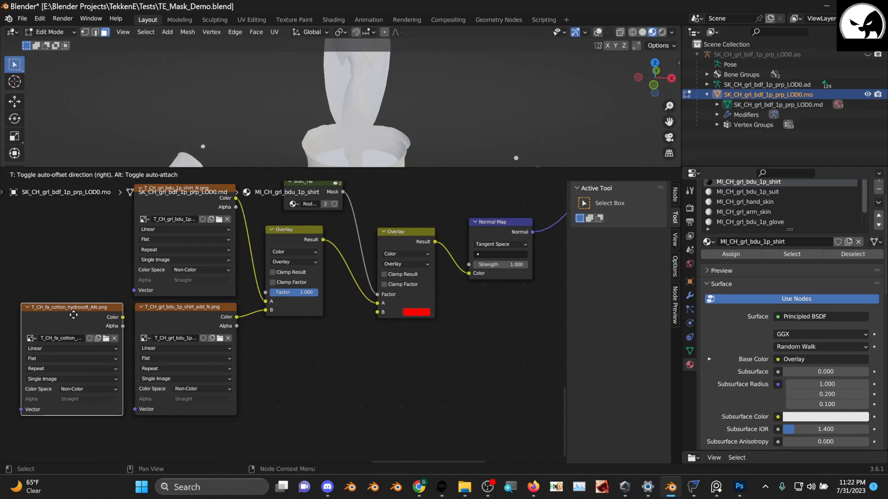
- Connect the Color of the T_CH_fa_cotton_hydrosoft_AN.png texture to the B input of the Overlay node before the Normal Map
mouse_move(99, 318)
mouse_down()
mouse_move(87, 317)
mouse_move(381, 313)
mouse_up()
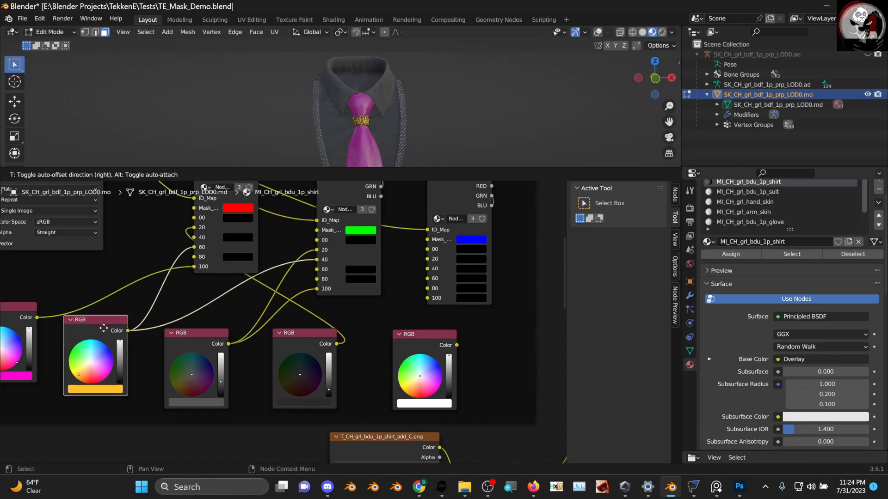
- Reposition the RGB color nodes beneath the shirt's mask node groups
drag(104, 328, 103, 331)
drag(206, 335, 196, 340)
drag(318, 288, 302, 295)
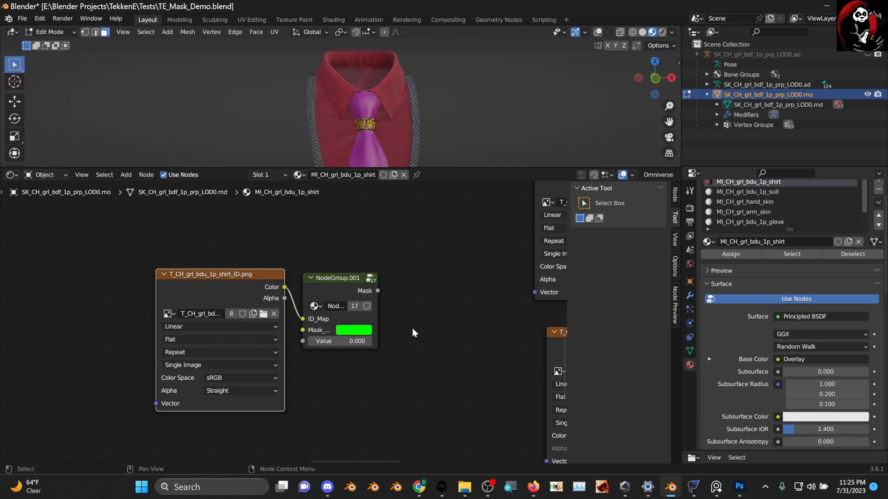
- Combine the T_CH_grl_bdu_1p_shirt_ID.png texture and its green mask node into one new node group
drag(334, 341, 370, 342)
drag(347, 281, 349, 277)
right_click(339, 303)
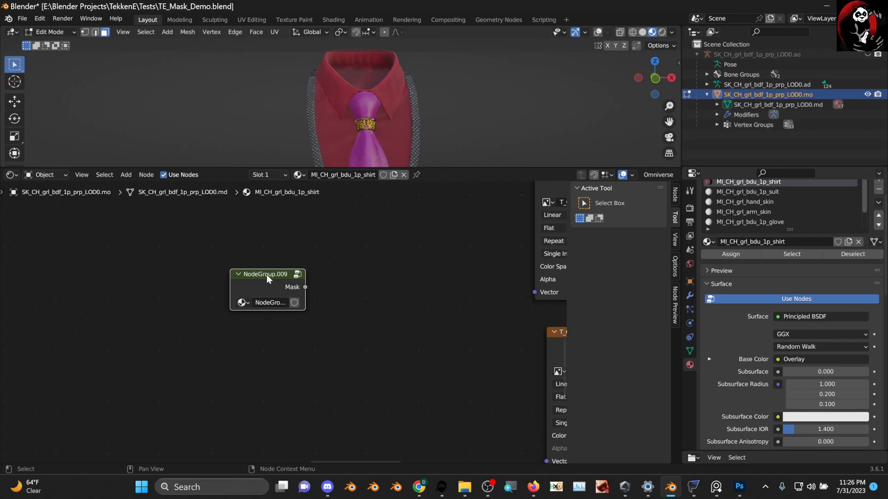
- Label the new mask node group Shirt_Base
drag(266, 272, 271, 276)
right_click(270, 276)
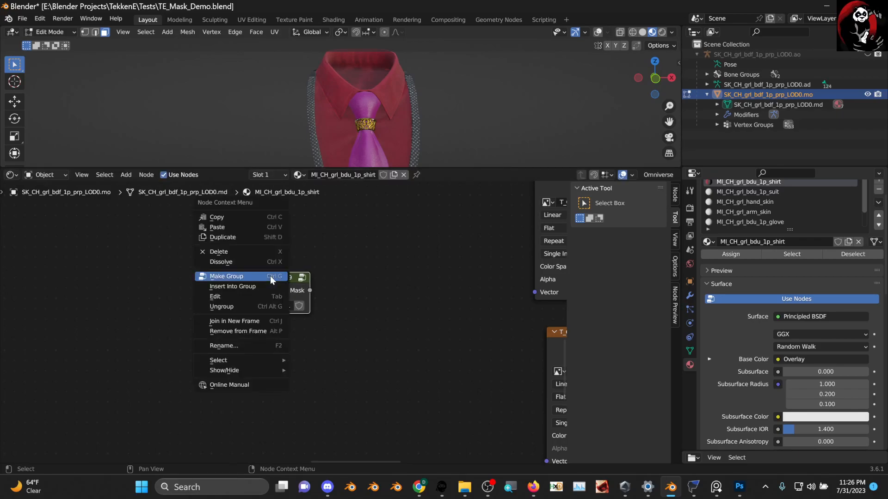
click(251, 346)
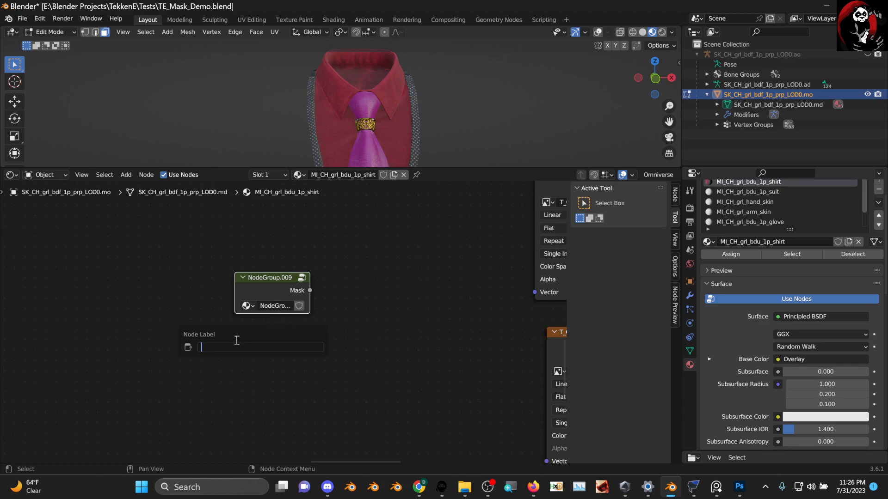
text(Shirt_Base)
key(Return)
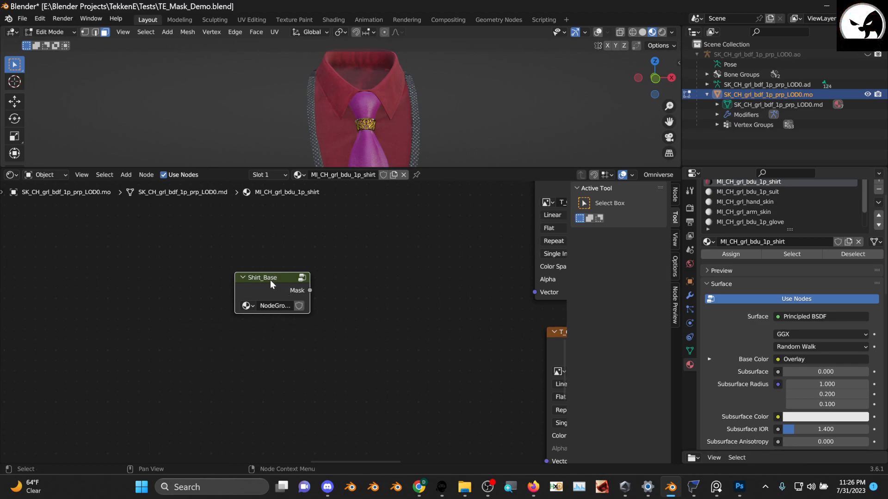
- Move the Shirt_Base node over to the normal map setup and place it below the second Overlay node
drag(270, 279, 447, 336)
middle_drag(448, 336, 113, 303)
drag(113, 304, 515, 252)
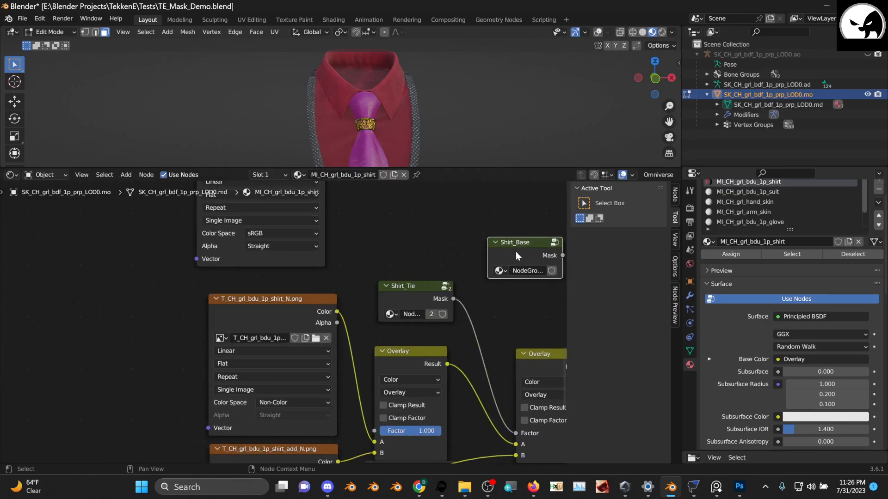
middle_drag(515, 252, 310, 241)
scroll(305, 256, down, 2)
drag(303, 255, 328, 290)
middle_drag(364, 273, 380, 221)
drag(337, 237, 306, 401)
middle_drag(303, 394, 415, 303)
middle_drag(186, 364, 252, 342)
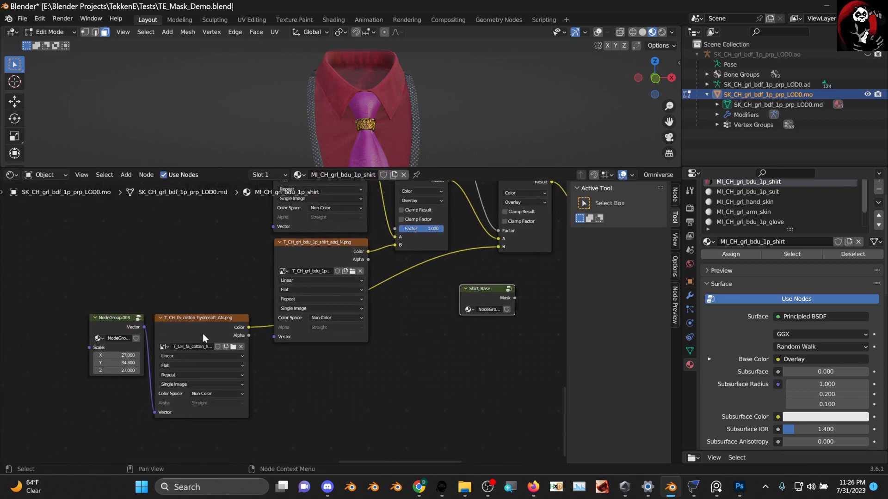
- Move the T_CH_fa_cotton_hydrosoft_AN.png texture and its scale node group up beside the shirt_add_N texture, and shift shirt_add_N slightly down
drag(202, 334, 208, 252)
drag(112, 320, 112, 276)
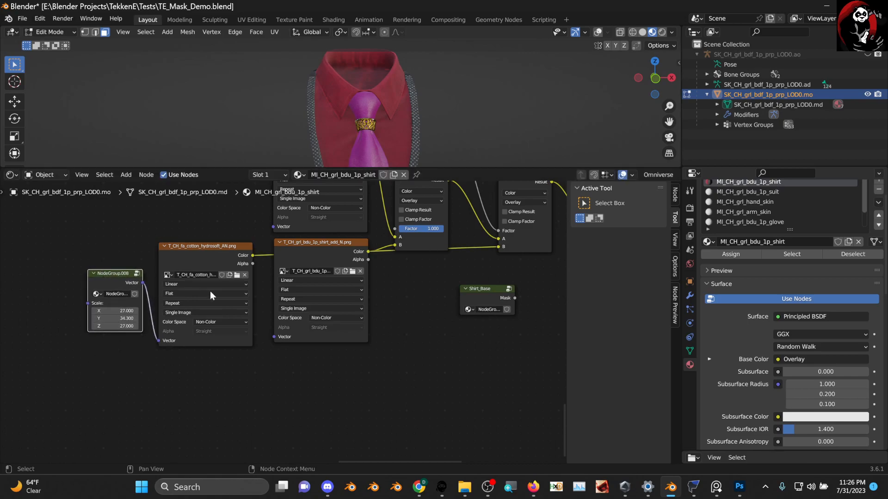
middle_drag(498, 282, 412, 317)
drag(256, 285, 247, 313)
- Duplicate the T_CH_fa_cotton_hydrosoft_AN.png texture node below Shirt_Base and enlarge the thumbnails in the copy's image browser
click(127, 297)
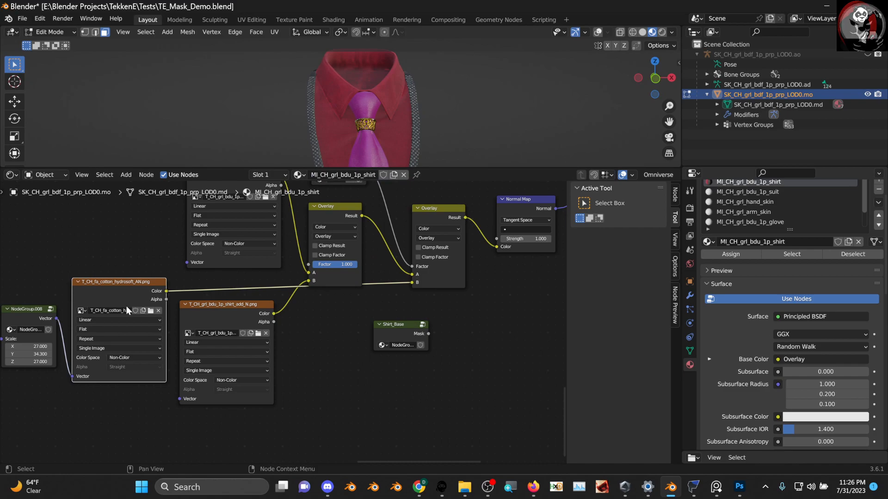
click(389, 407)
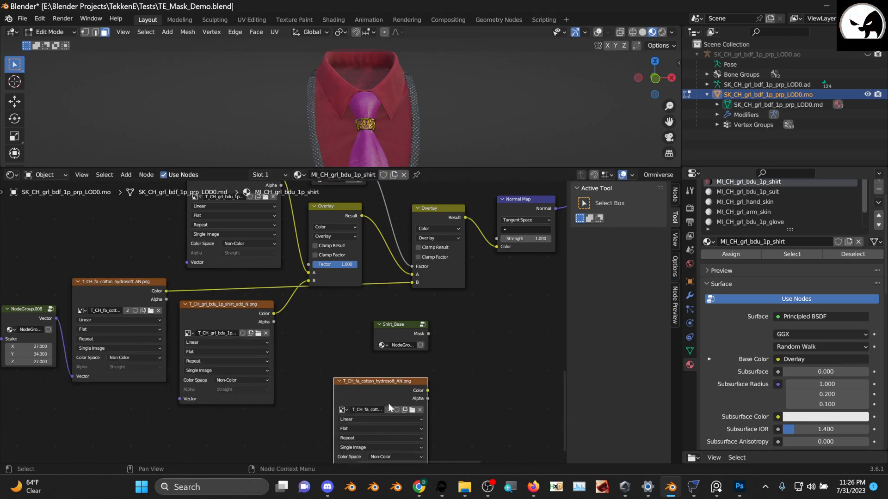
click(410, 409)
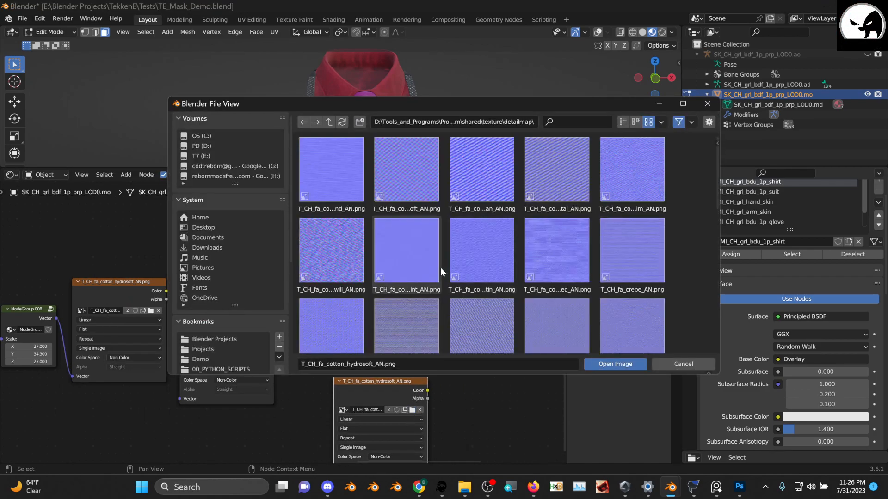
click(660, 122)
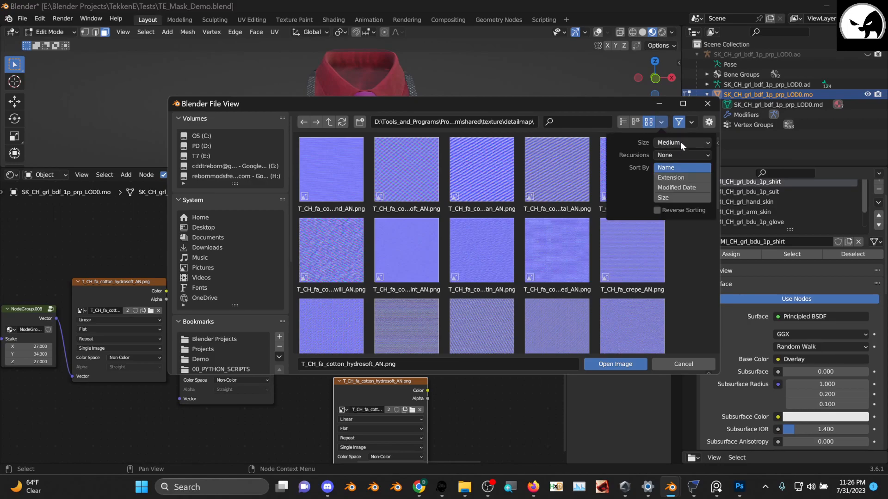
click(681, 142)
click(683, 184)
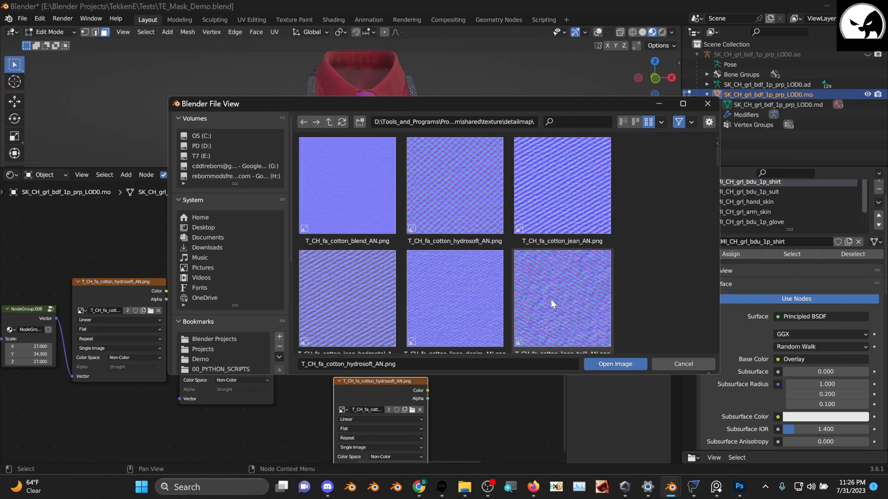
- Browse the detailmap textures and load T_CH_fa_poplin_AN.png into the duplicated texture node
scroll(555, 300, down, 10)
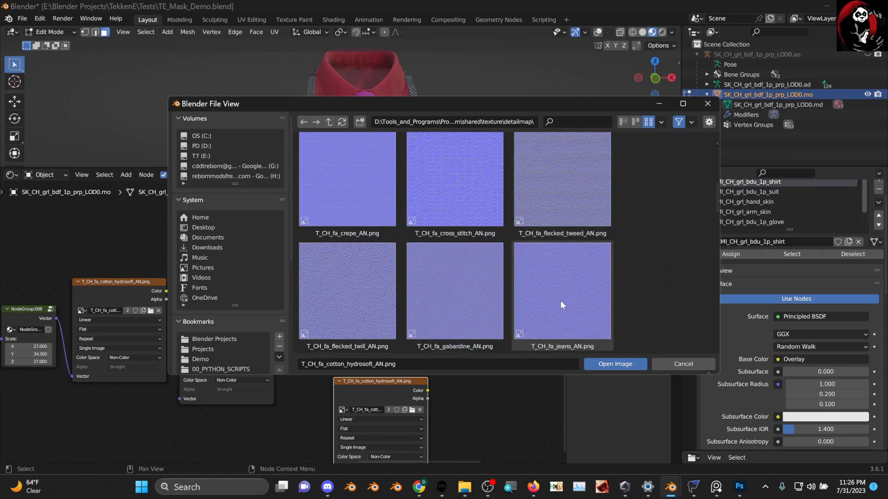
scroll(561, 302, down, 10)
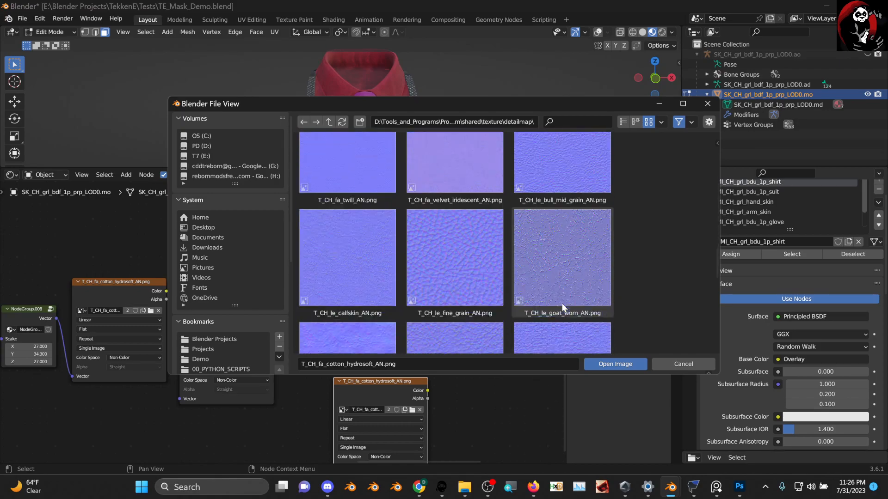
scroll(562, 304, down, 5)
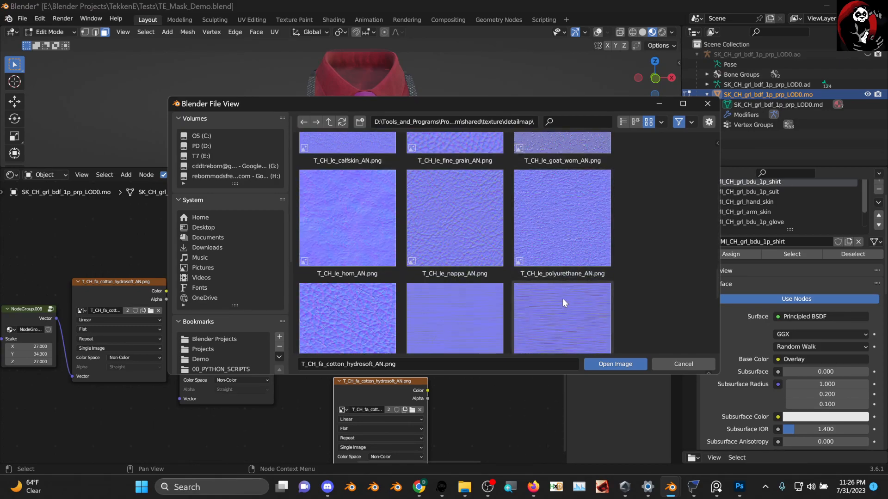
scroll(351, 252, down, 5)
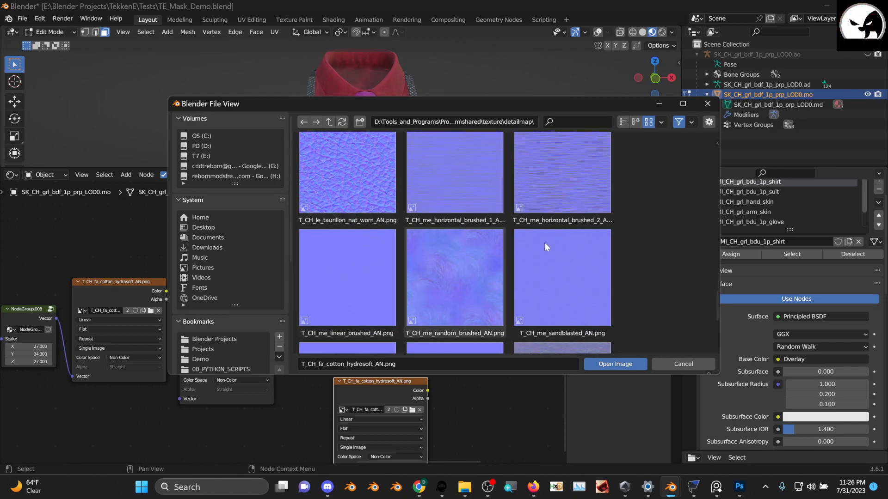
scroll(515, 223, down, 4)
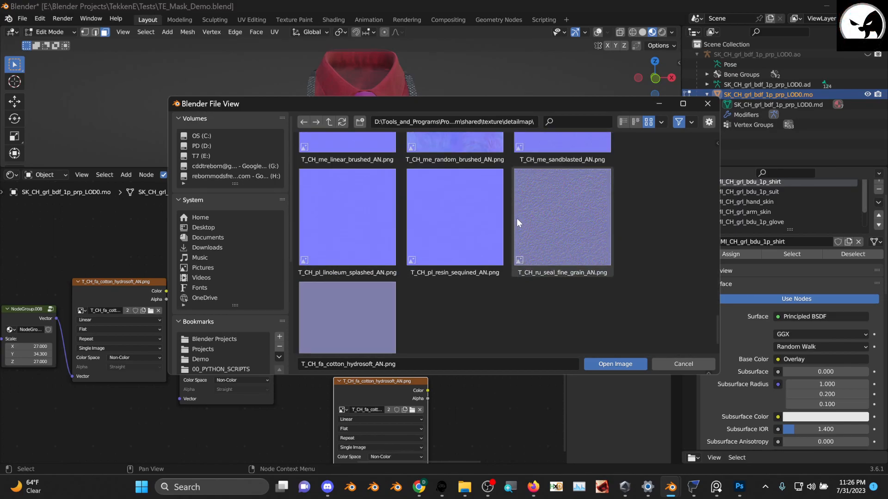
scroll(515, 225, up, 8)
scroll(509, 215, up, 5)
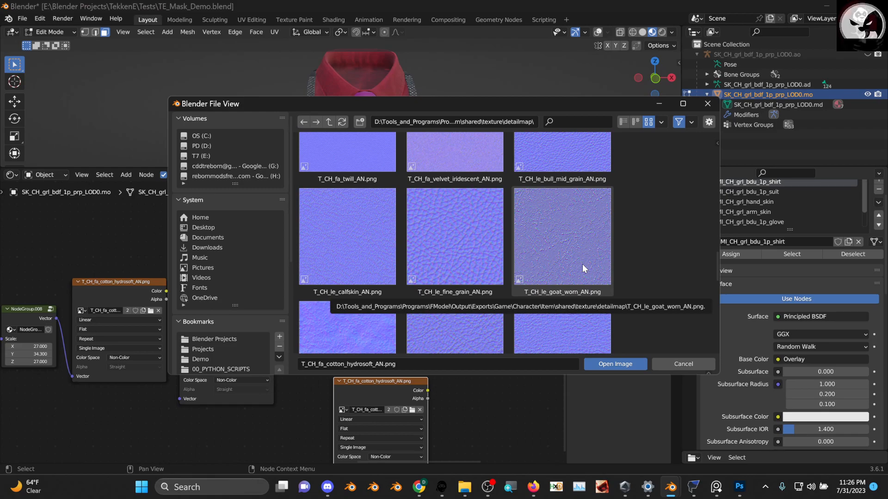
scroll(582, 264, up, 2)
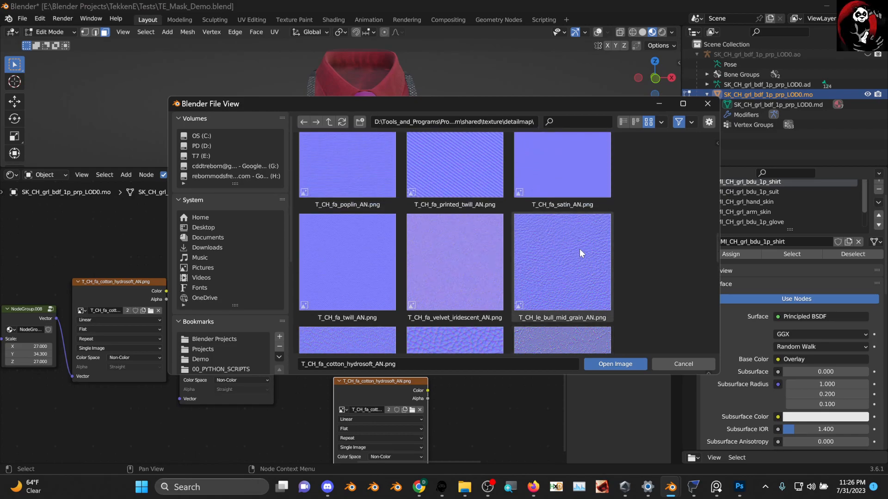
scroll(578, 249, up, 3)
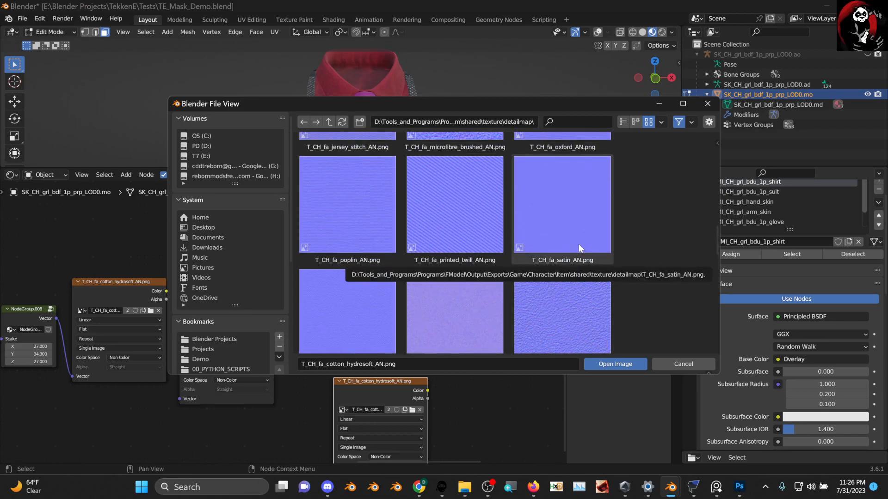
scroll(579, 247, up, 2)
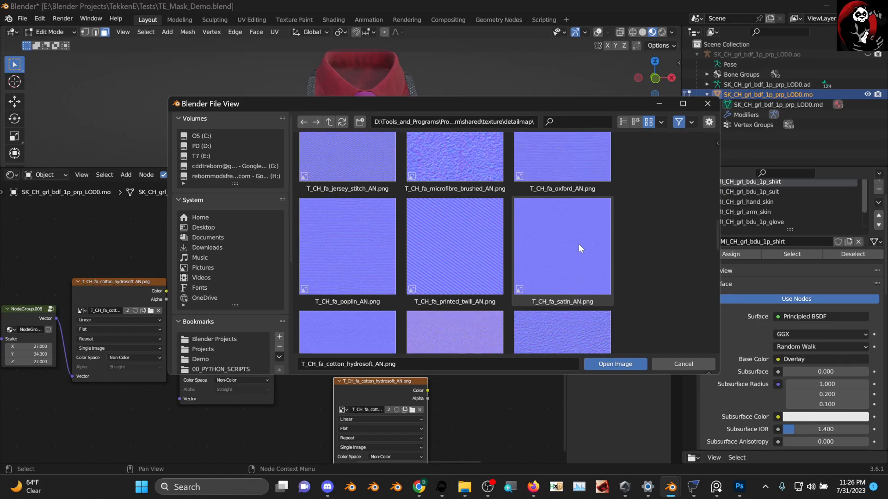
click(339, 265)
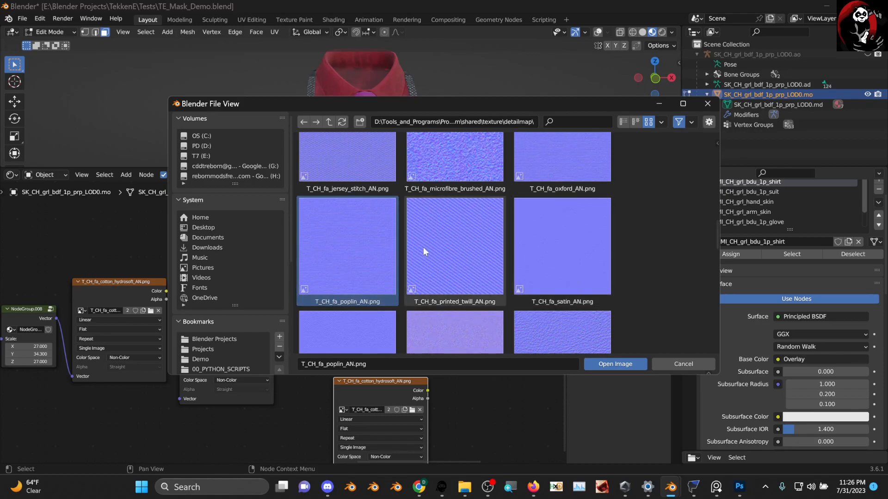
double_click(358, 256)
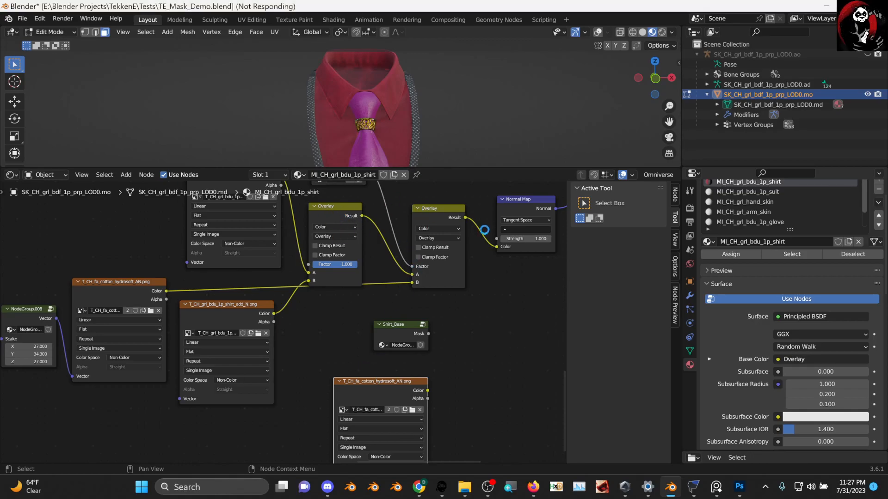
- Make room before the Normal Map node and insert a duplicate of the Overlay node between the second Overlay and the Normal Map
scroll(487, 238, down, 2)
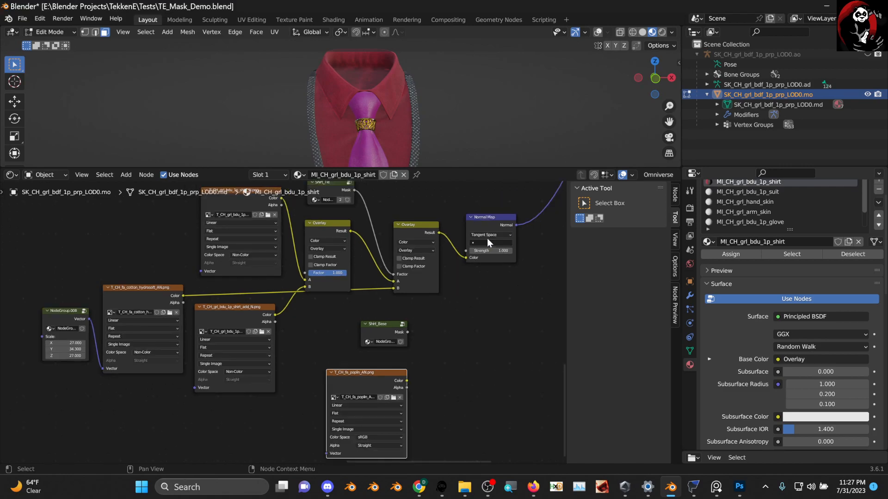
drag(410, 225, 393, 226)
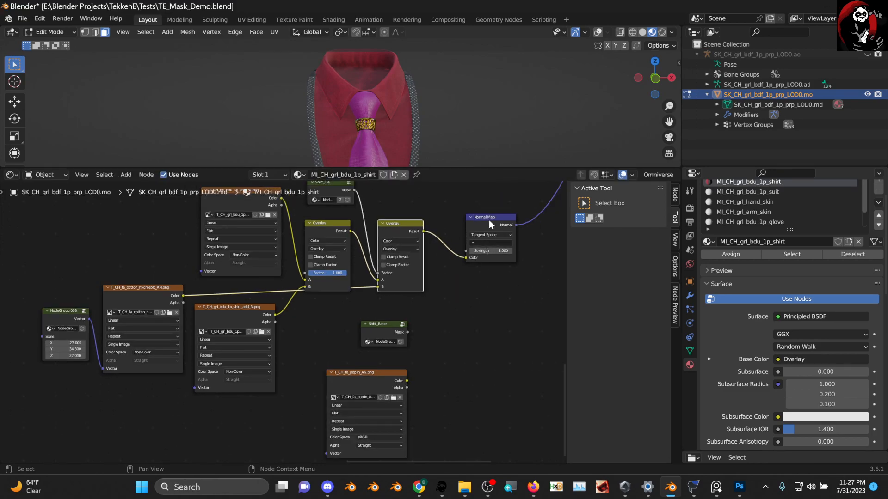
drag(490, 220, 520, 222)
click(411, 223)
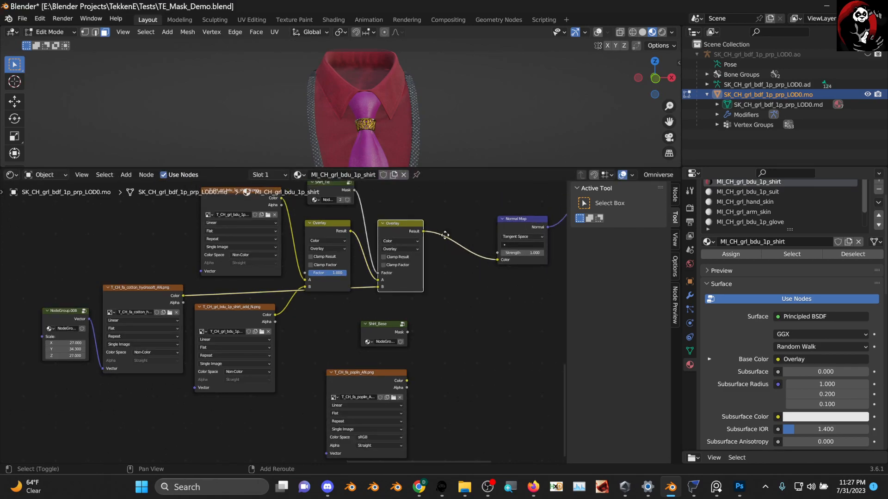
key(shift+d)
click(499, 286)
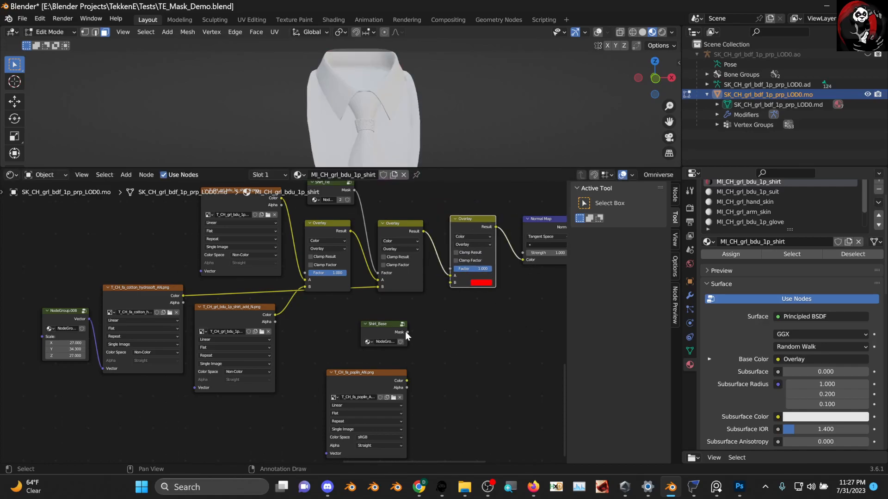
- Connect the Shirt_Base Mask to the new Overlay's Factor and the poplin texture's Color to B, placing the texture directly under Shirt_Base
mouse_move(407, 332)
mouse_down()
mouse_move(439, 315)
mouse_move(449, 260)
mouse_move(450, 269)
mouse_up()
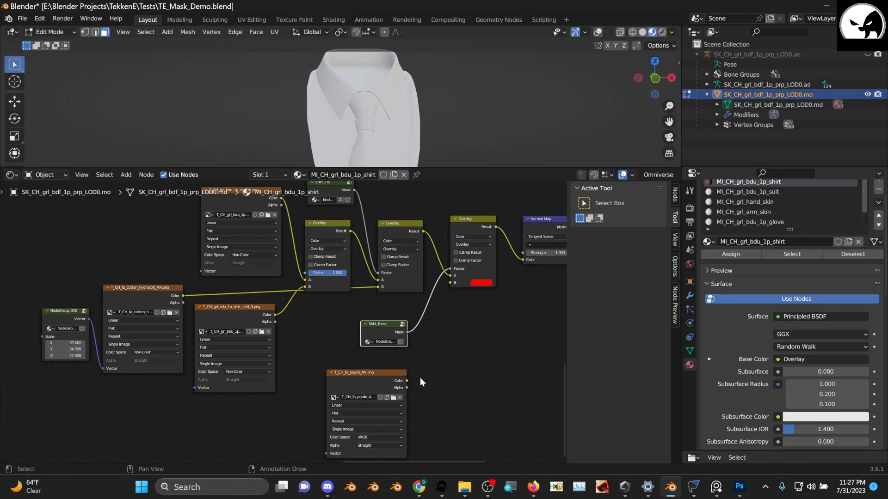
mouse_move(407, 381)
mouse_down()
mouse_move(443, 373)
mouse_move(418, 371)
mouse_move(454, 282)
mouse_move(458, 306)
mouse_up()
key(Escape)
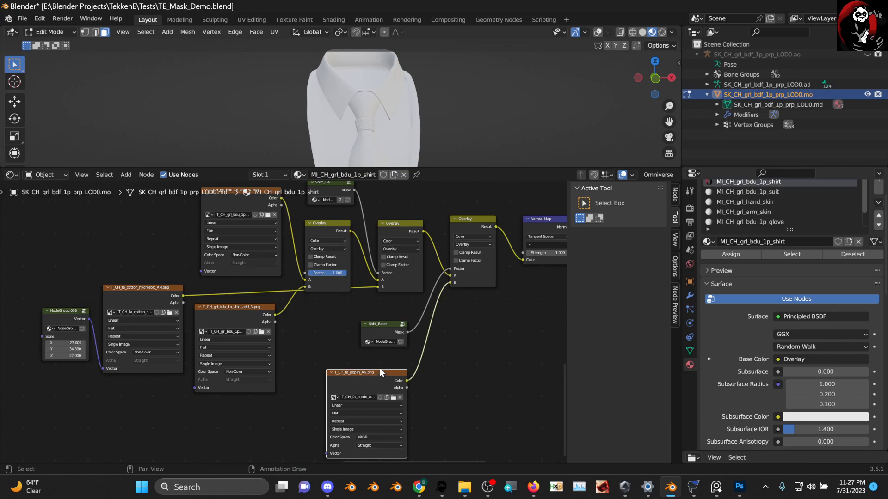
drag(386, 367, 391, 354)
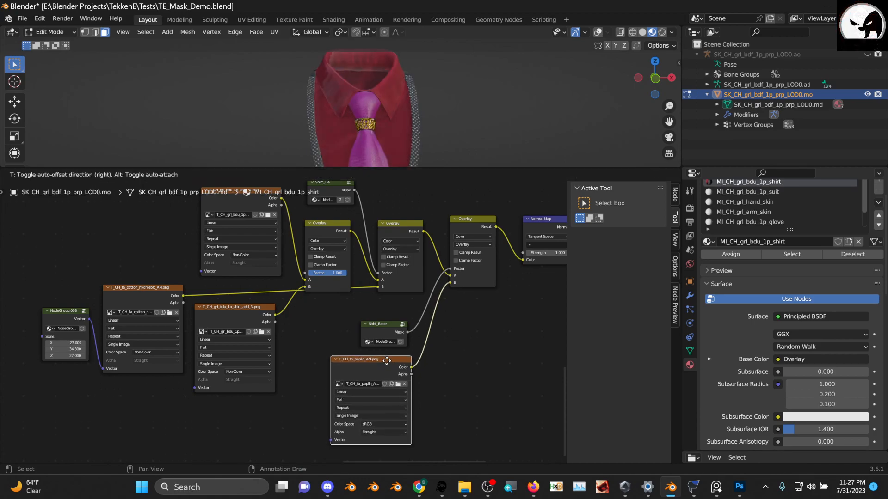
- Set the color space of the T_CH_fa_poplin_AN.png texture to Non-Color and inspect the collar and tie up close
scroll(377, 104, up, 2)
middle_drag(377, 103, 358, 104)
middle_drag(288, 355, 343, 310)
scroll(284, 331, up, 2)
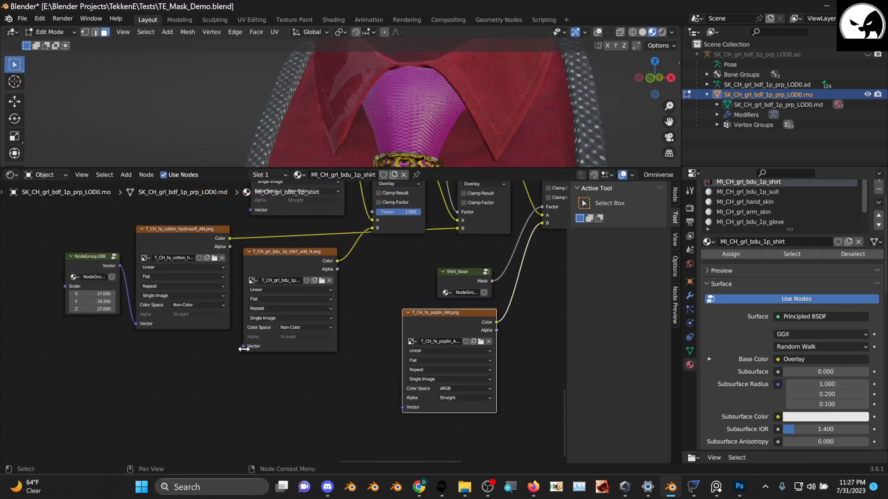
middle_drag(447, 400, 377, 375)
click(389, 361)
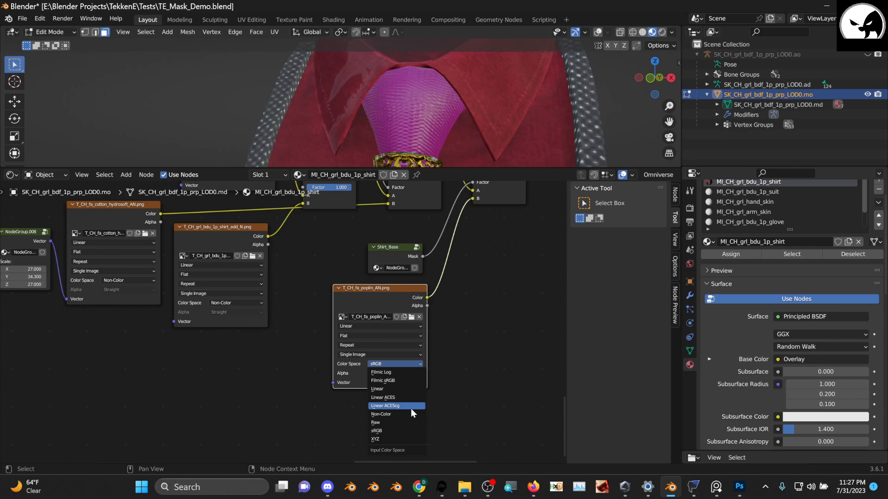
click(407, 414)
scroll(454, 292, down, 2)
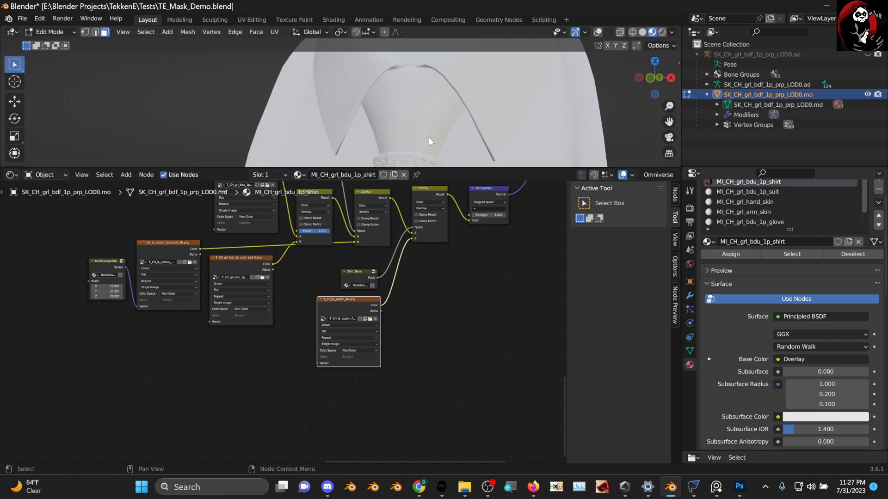
middle_drag(466, 152, 426, 126)
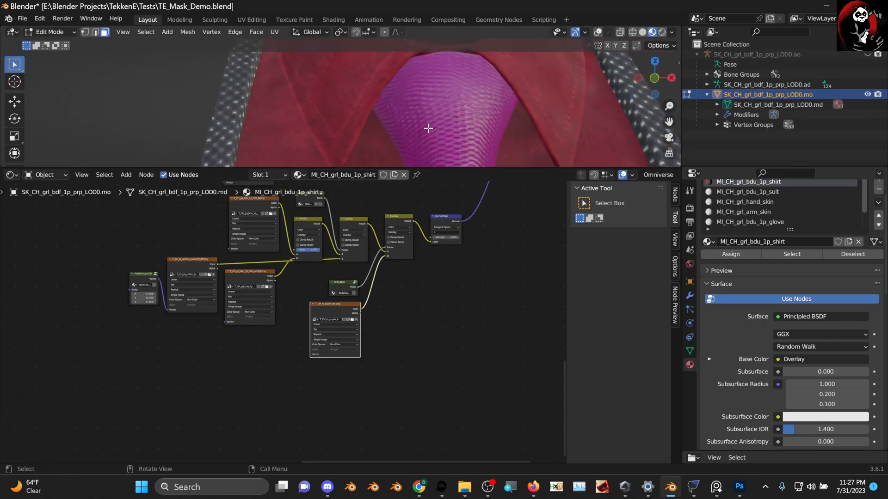
- Duplicate the scale node group feeding the cotton texture and connect the copy's Vector to the poplin texture's Vector input
scroll(319, 356, up, 3)
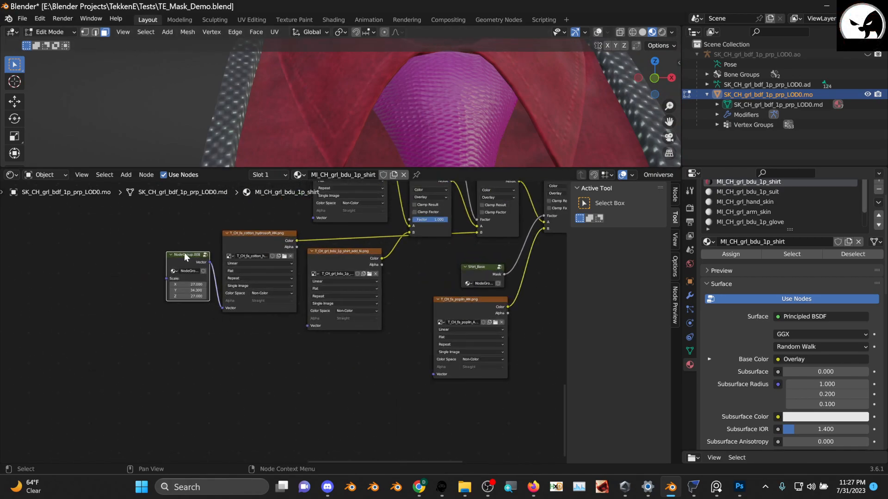
scroll(196, 268, up, 1)
key(shift+d)
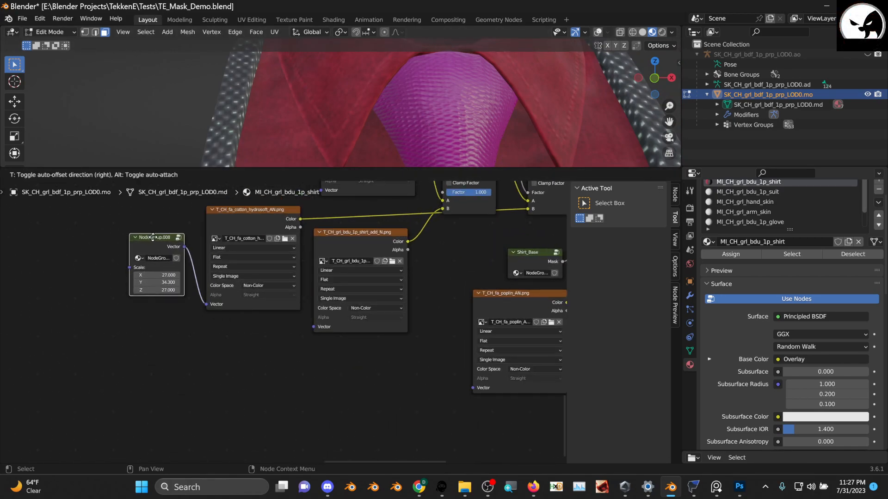
click(152, 237)
drag(152, 237, 370, 355)
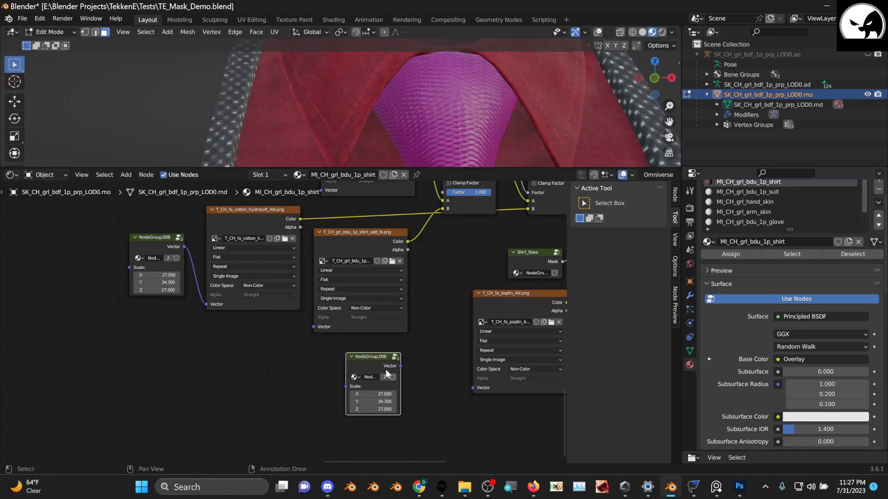
scroll(385, 370, up, 1)
drag(420, 373, 511, 398)
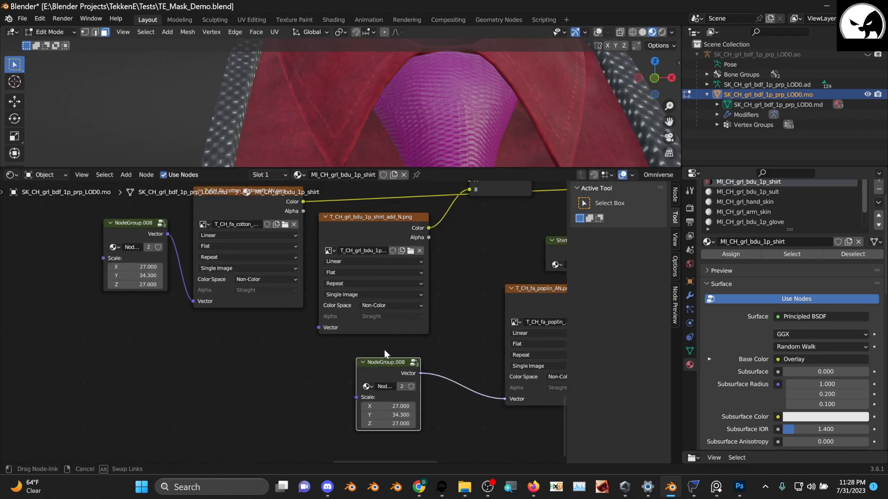
middle_drag(385, 350, 289, 330)
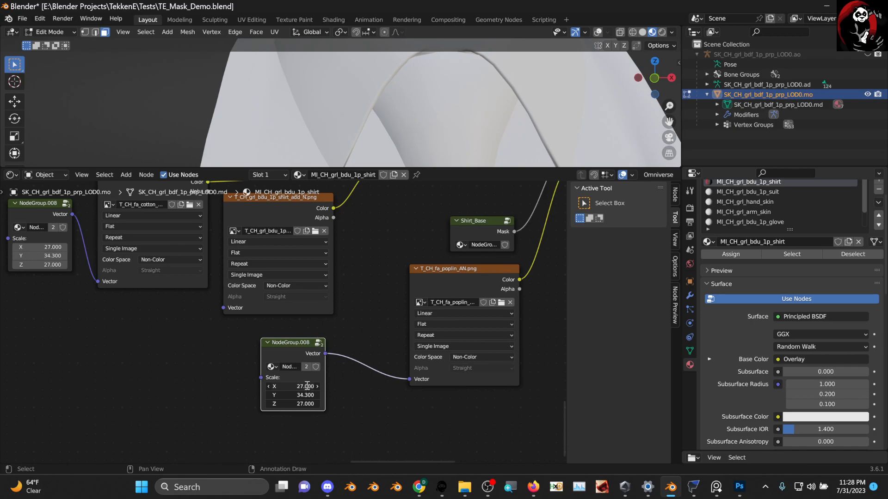
- Try 1 and 11 as the X, Y and Z Scale of the poplin texture's scale node group
drag(305, 388, 304, 388)
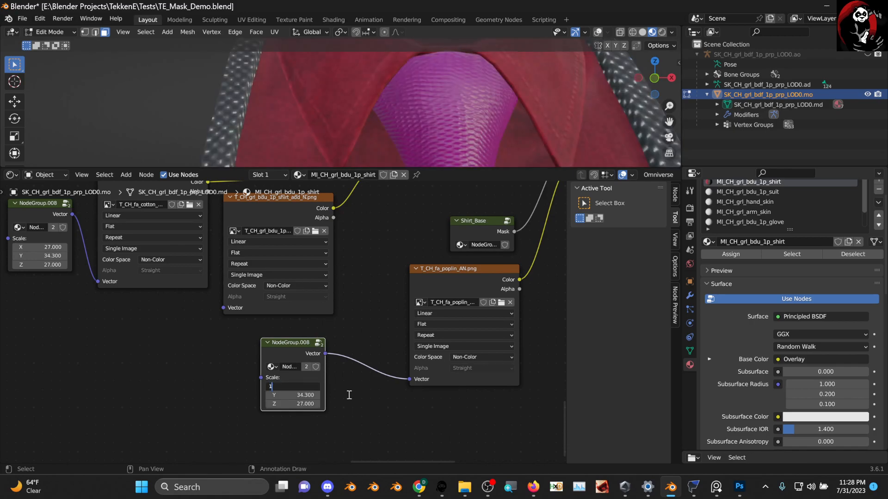
text(1)
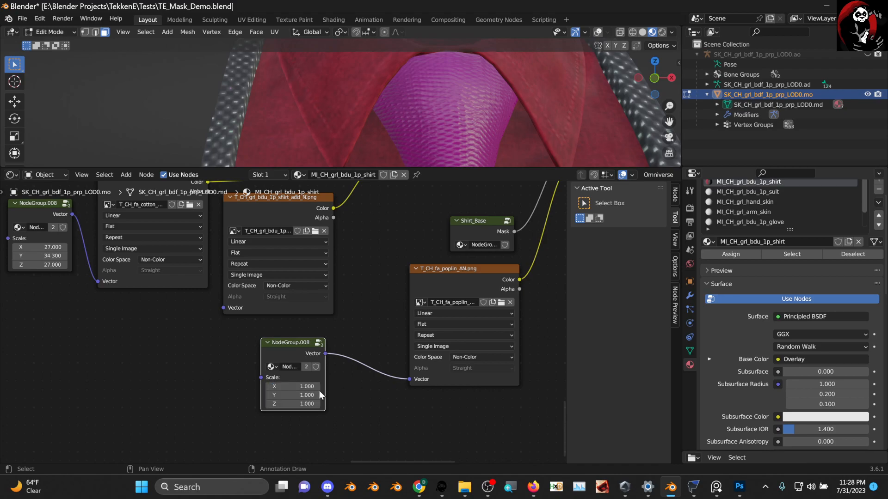
key(Return)
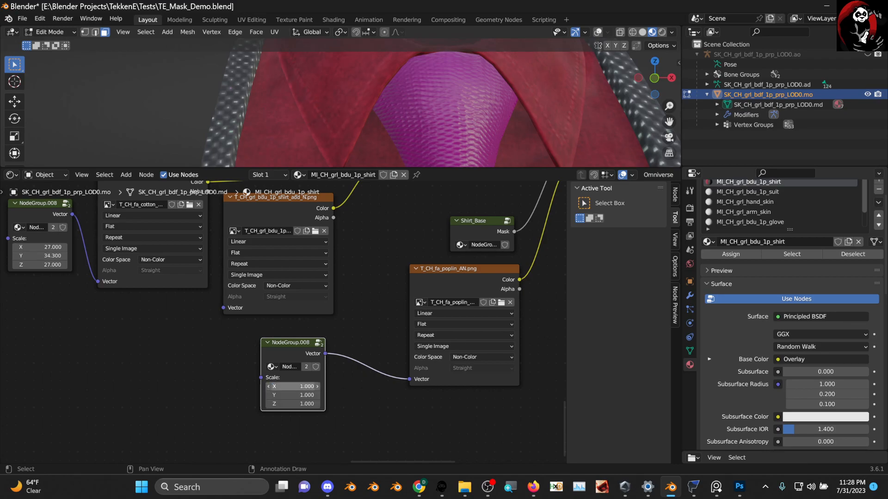
drag(309, 386, 298, 404)
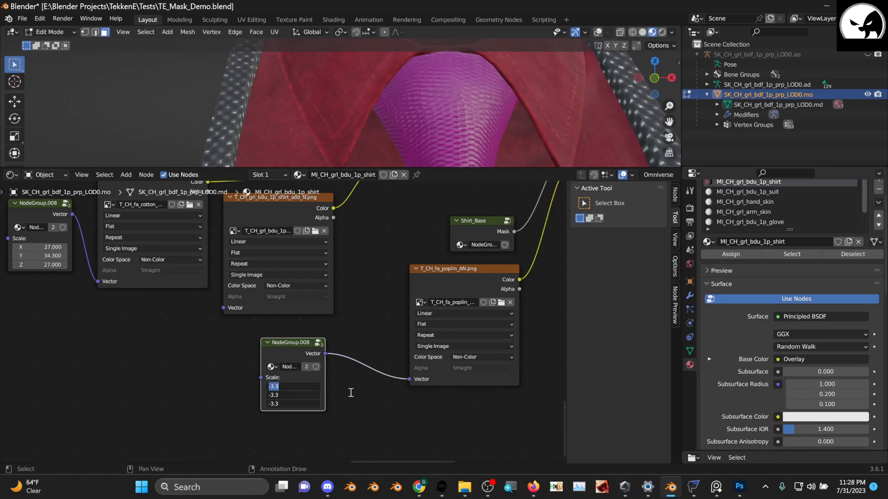
text(11)
key(Return)
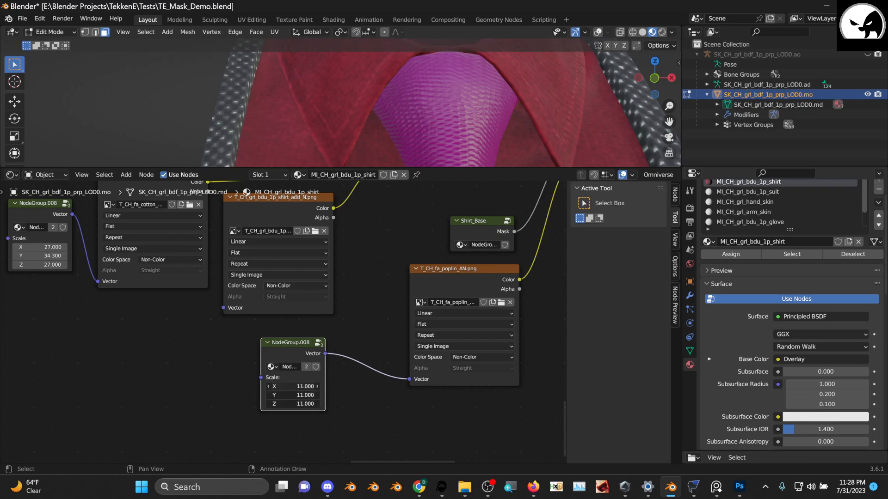
- Try different Scale amounts on the poplin scale node group, and reset X, Y and Z to 1
drag(313, 404, 205, 403)
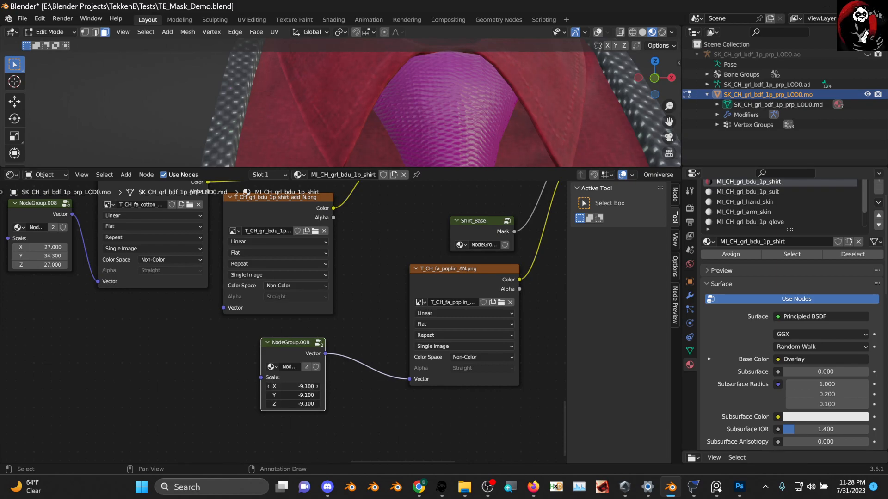
drag(293, 386, 435, 387)
drag(303, 386, 312, 387)
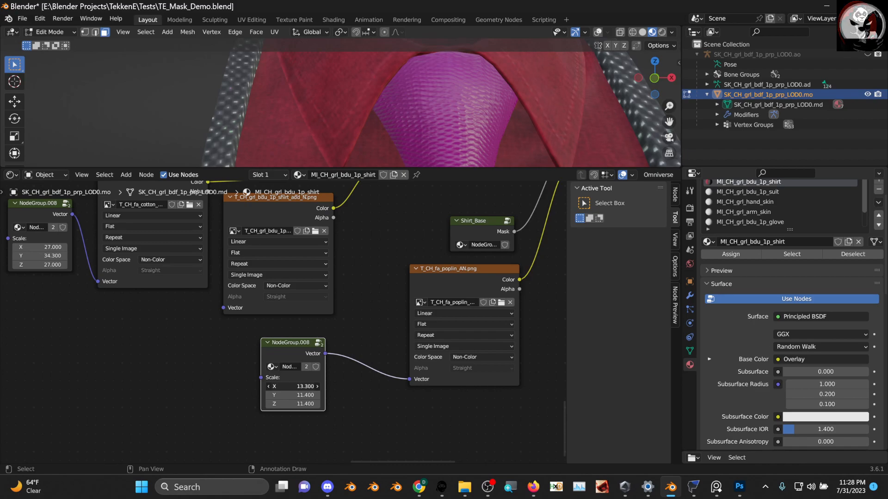
key(F2)
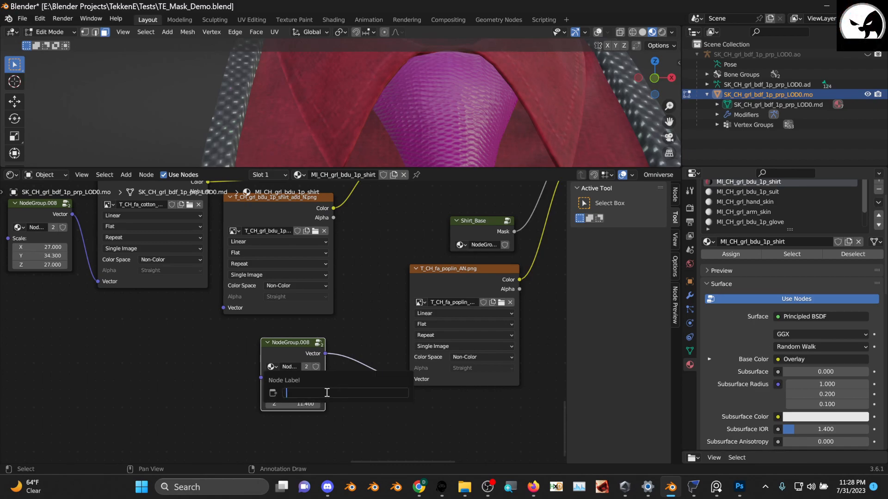
key(Escape)
drag(305, 387, 305, 403)
text(1)
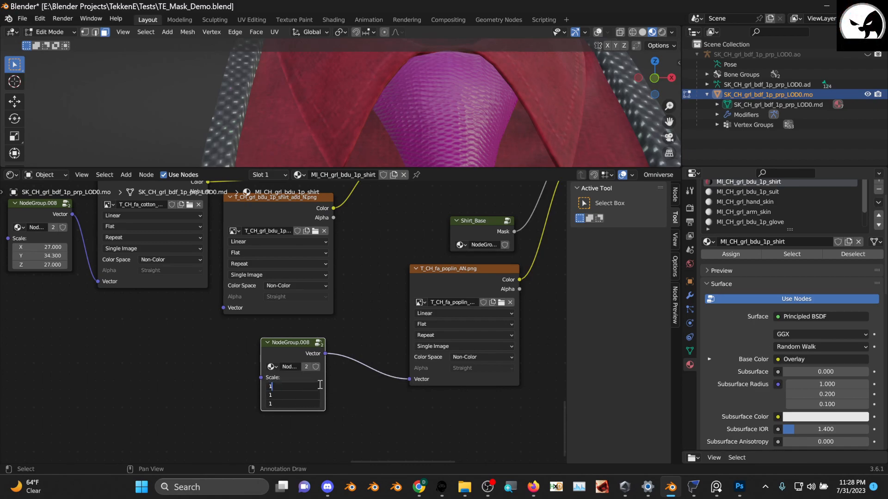
key(Return)
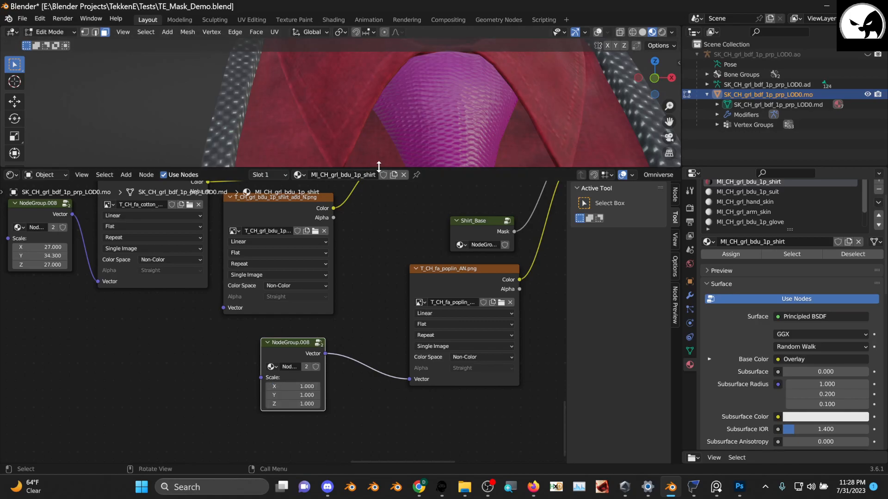
- Enlarge the 3D viewport and set the poplin scale node group's X, Y and Z to 15.6 while checking the shirt fabric
drag(361, 168, 360, 309)
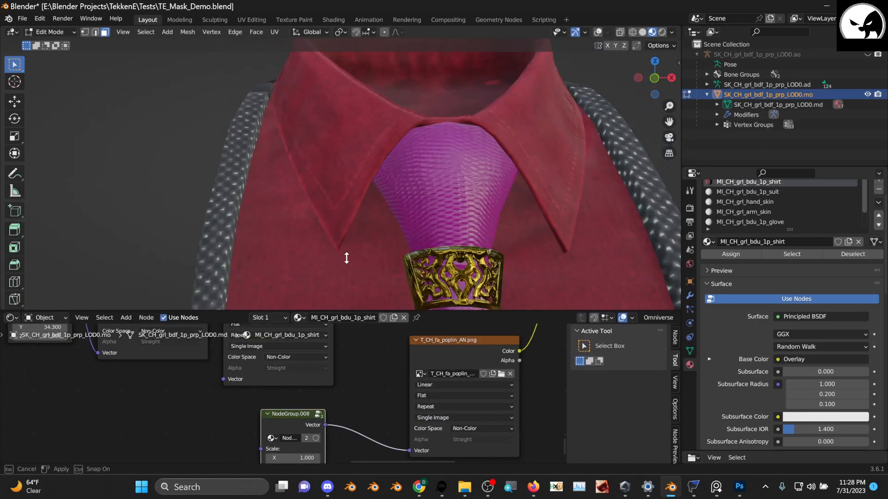
scroll(347, 254, up, 2)
scroll(361, 365, down, 1)
middle_drag(366, 380, 363, 321)
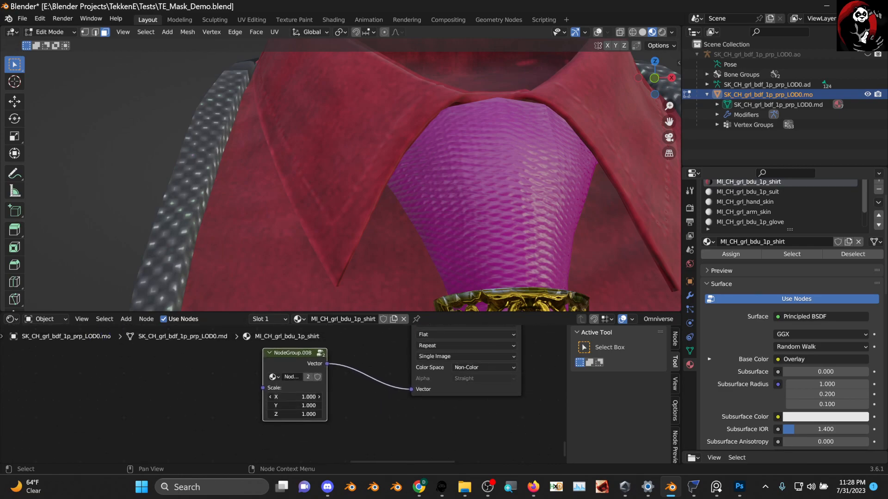
drag(294, 396, 346, 396)
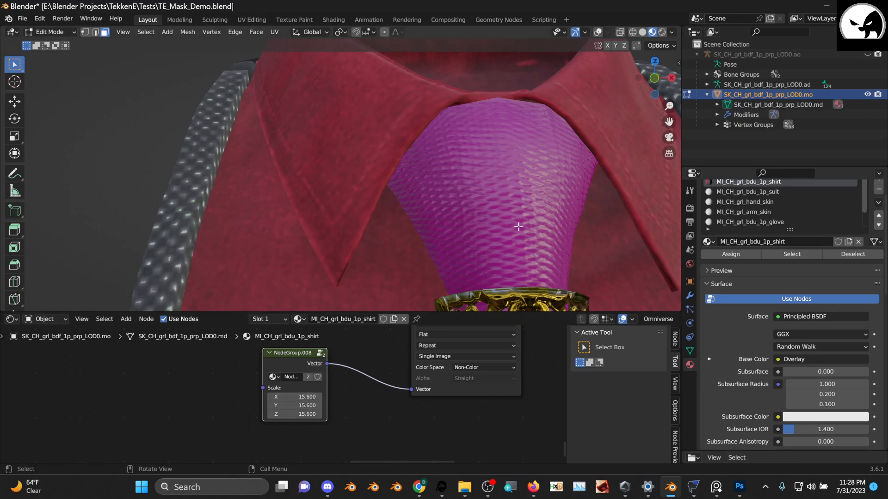
middle_drag(596, 253, 539, 263)
scroll(319, 375, down, 1)
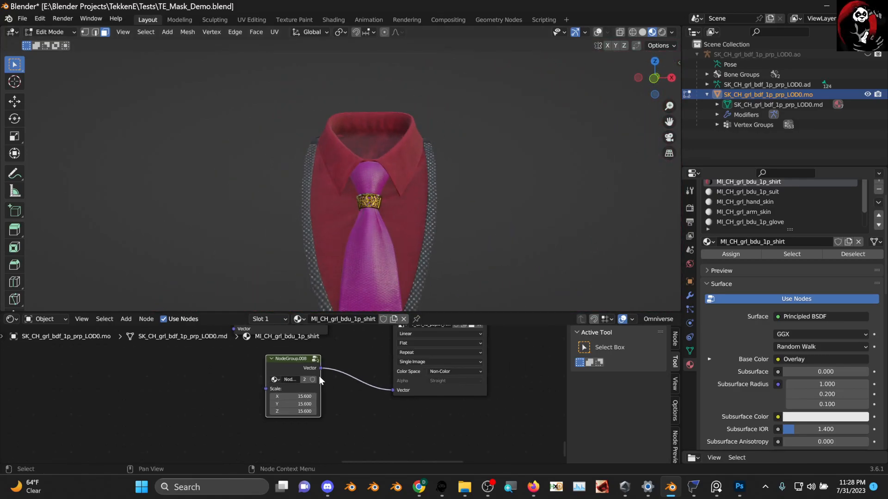
- Place the scale node group closer to the poplin texture and duplicate the Shirt_Base mask node above the normal Overlay chain
middle_drag(319, 375, 191, 418)
drag(157, 400, 220, 379)
middle_drag(361, 354, 303, 448)
scroll(279, 411, down, 3)
scroll(273, 435, up, 1)
click(241, 428)
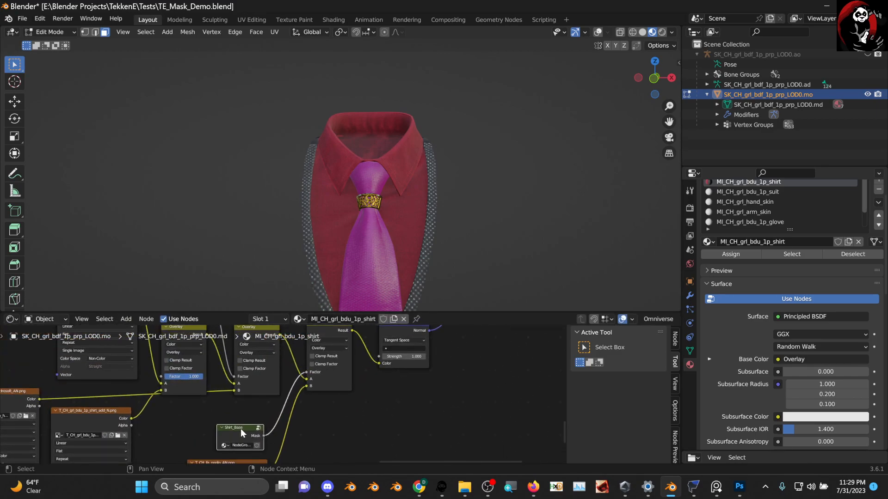
drag(240, 429, 326, 348)
scroll(343, 358, up, 7)
middle_drag(377, 370, 353, 421)
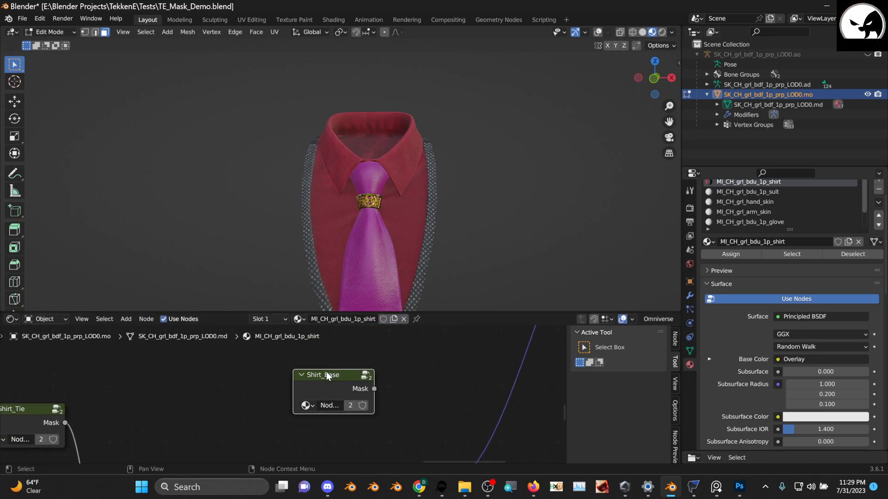
- Move the Shirt_Base copy up to the area below the Roughness Mix nodes
drag(326, 372, 335, 356)
scroll(347, 360, down, 4)
scroll(377, 351, down, 9)
middle_drag(331, 367, 327, 417)
drag(301, 434, 290, 400)
middle_drag(349, 374, 256, 413)
scroll(270, 402, down, 3)
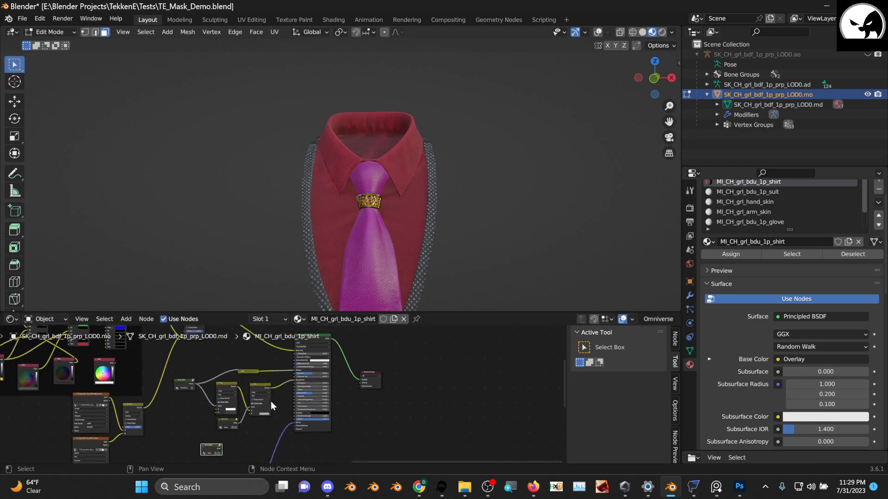
- Shift the Principled BSDF and Material Output away to make room, and bring the Shirt_Base copy beside the Roughness Mix nodes
drag(382, 343, 299, 419)
drag(300, 418, 349, 418)
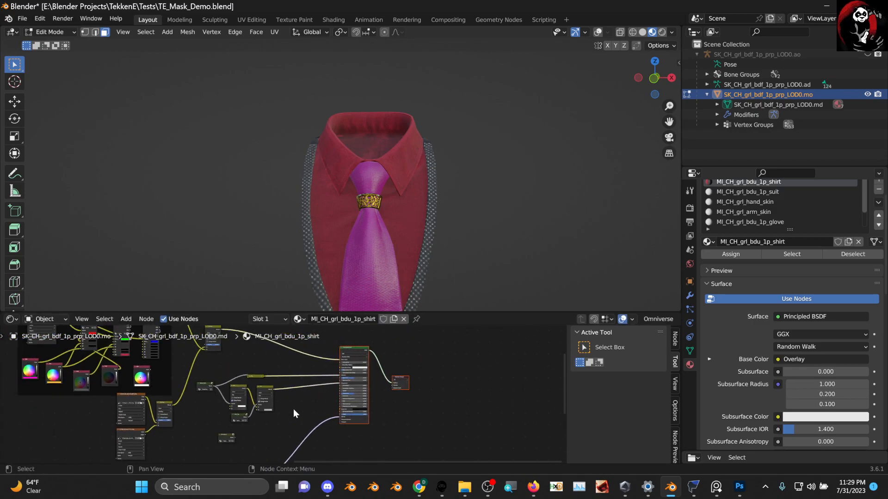
scroll(281, 396, up, 1)
drag(219, 440, 268, 429)
scroll(302, 409, up, 9)
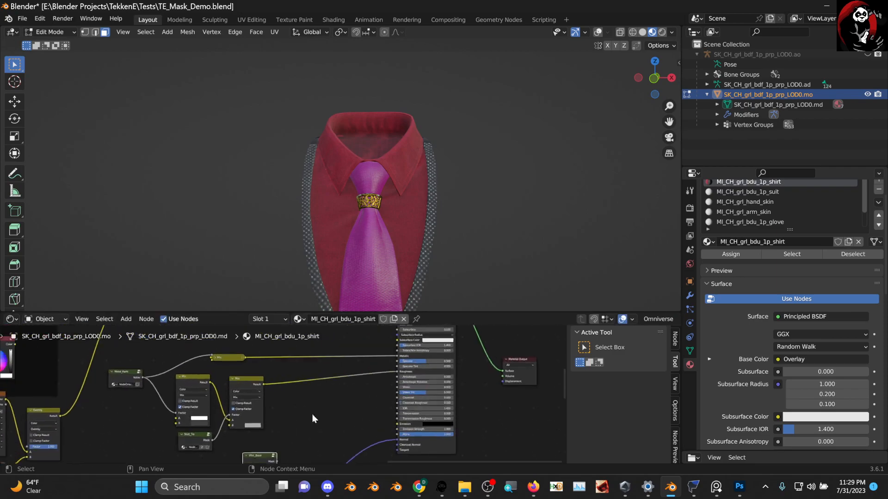
- Insert a duplicate of the last Mix node before Roughness, with the Shirt_Base Mask in Factor and the previous Result in A
click(245, 383)
key(shift+d)
click(329, 387)
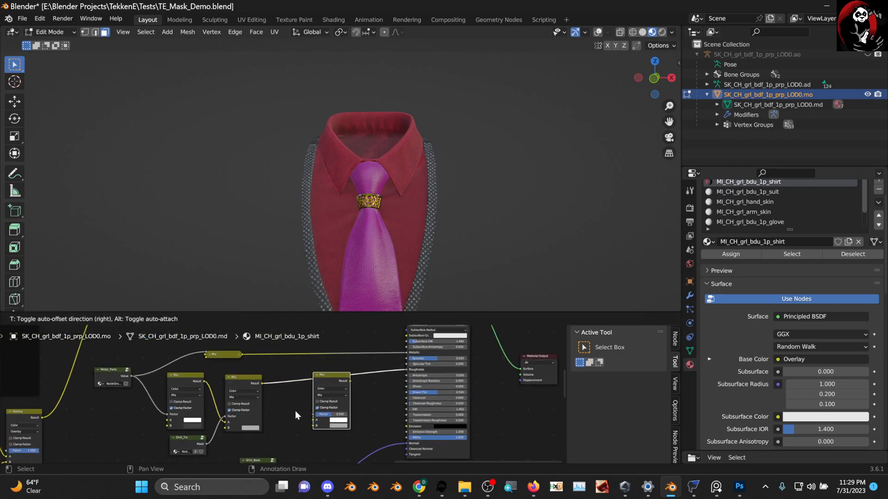
middle_drag(284, 417, 291, 366)
mouse_move(268, 417)
mouse_down()
mouse_move(255, 409)
mouse_move(275, 406)
mouse_up()
drag(320, 363, 319, 369)
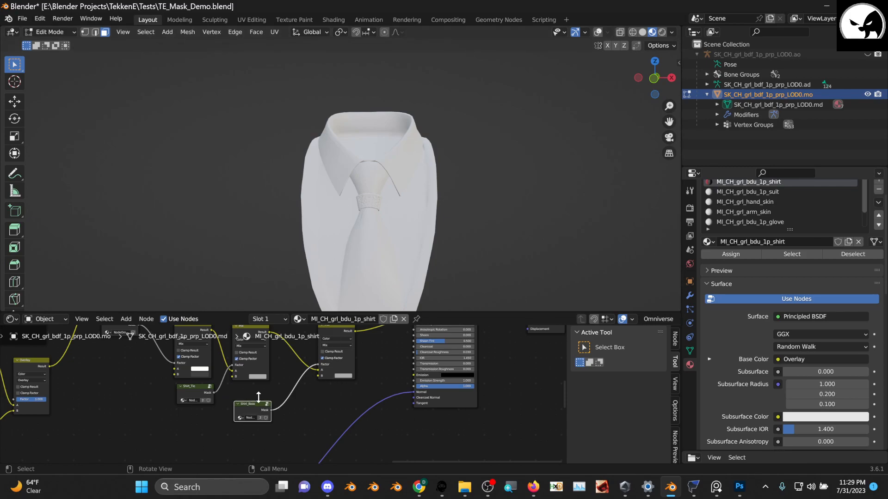
drag(270, 400, 292, 390)
- Brighten color B of the new Shirt_Base Mix node to a near-white gray and check the shirt's look
mouse_move(378, 222)
middle_down()
mouse_move(444, 235)
mouse_move(379, 224)
middle_up()
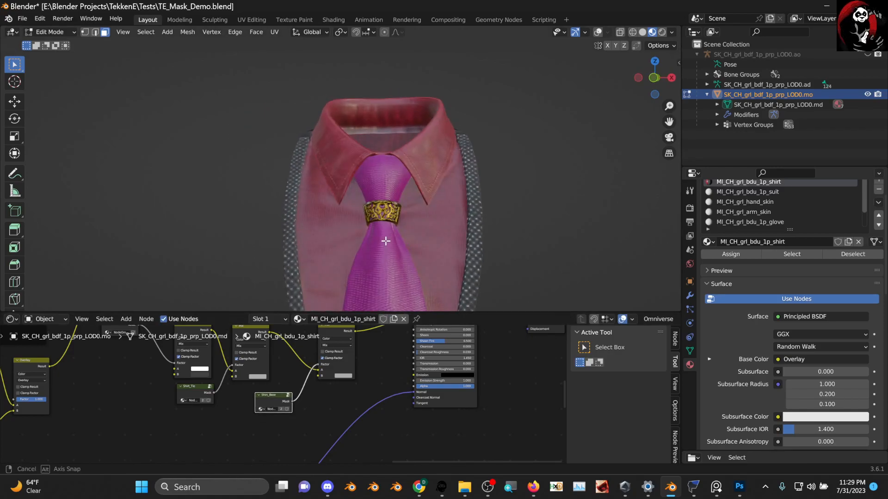
scroll(363, 382, up, 3)
click(324, 405)
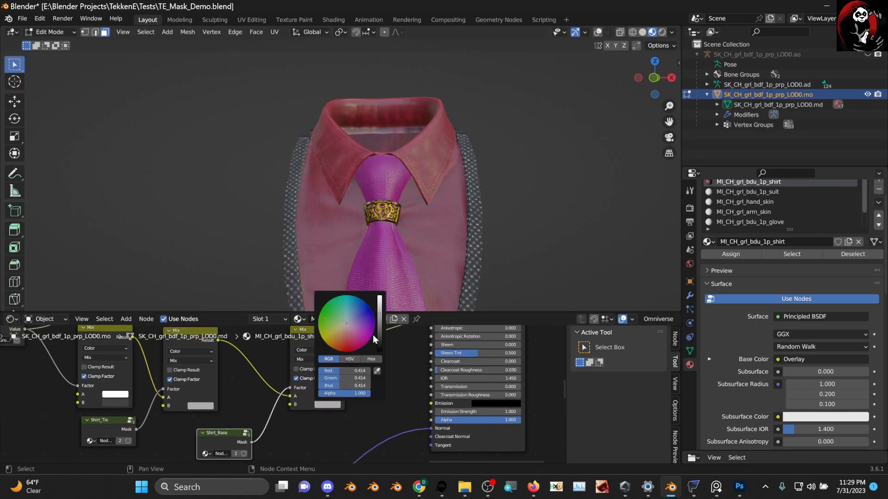
mouse_move(381, 314)
mouse_down()
mouse_move(380, 346)
mouse_move(380, 302)
mouse_up()
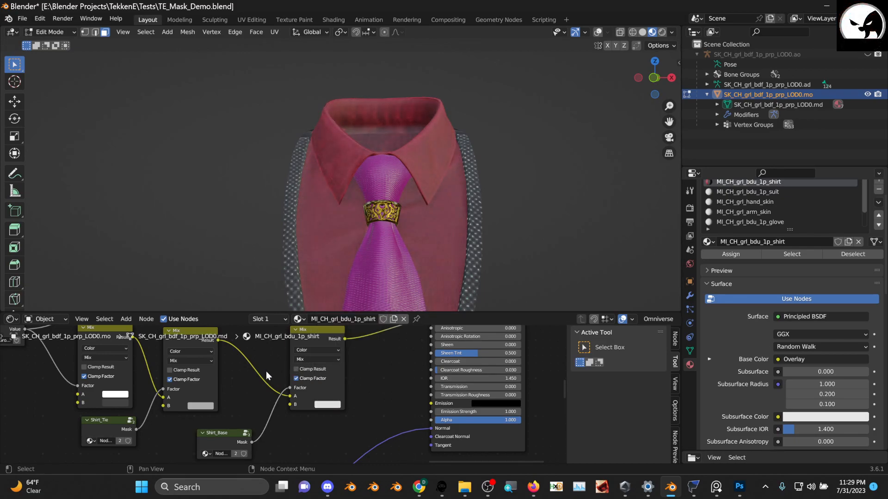
- Reconnect the Shirt_Tie Mix directly to Roughness, unlink the Shirt_Base Mix's A input, and move that node up to the Metallic link
middle_drag(265, 371, 251, 418)
drag(200, 392, 421, 374)
scroll(325, 386, down, 2)
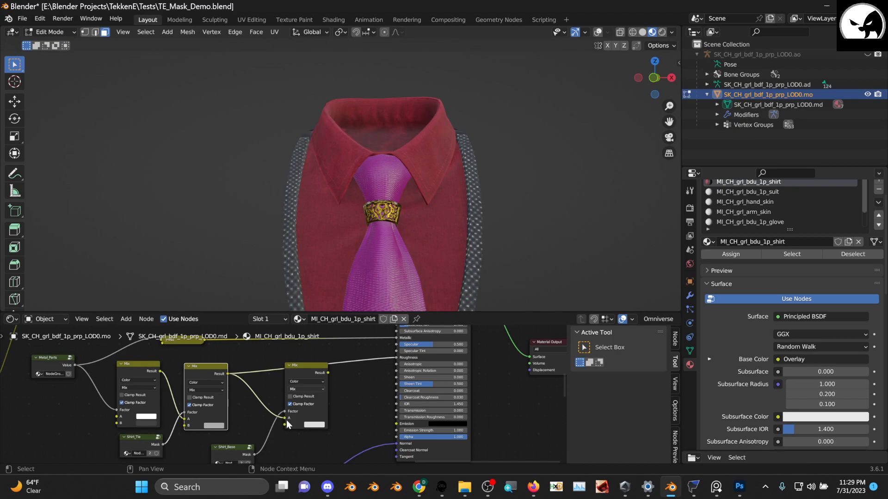
drag(286, 419, 272, 410)
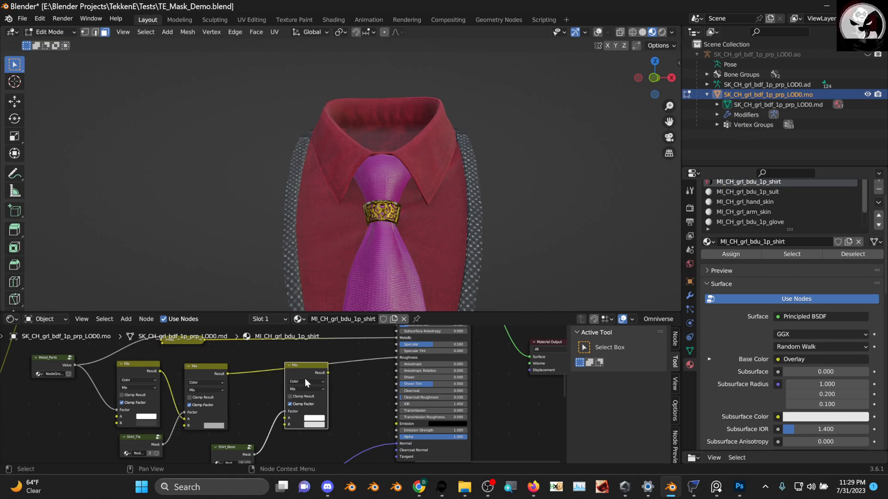
middle_drag(305, 378, 282, 394)
drag(292, 398, 259, 369)
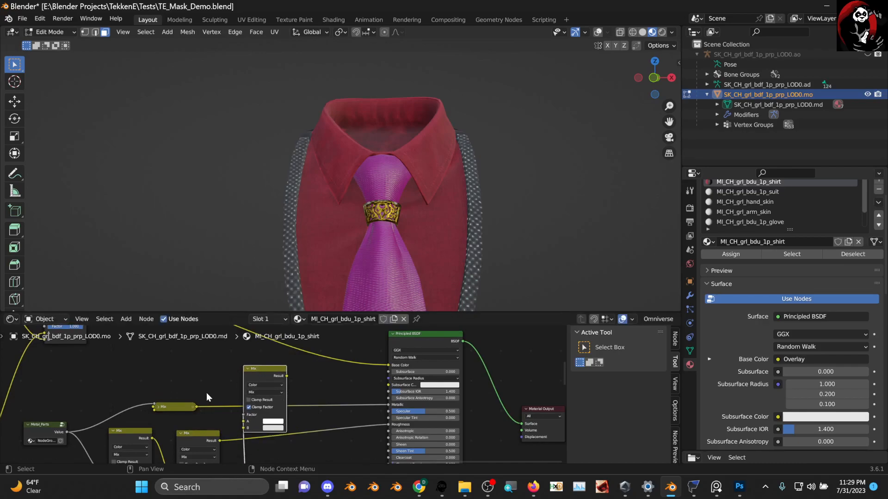
- Expand the collapsed Metallic Mix node, move it up, and connect its Result to A of the relocated Shirt_Base Mix
click(159, 407)
drag(162, 407, 166, 360)
middle_drag(220, 389, 183, 349)
drag(182, 348, 231, 402)
mouse_move(285, 419)
middle_down()
mouse_move(307, 395)
mouse_move(297, 413)
middle_up()
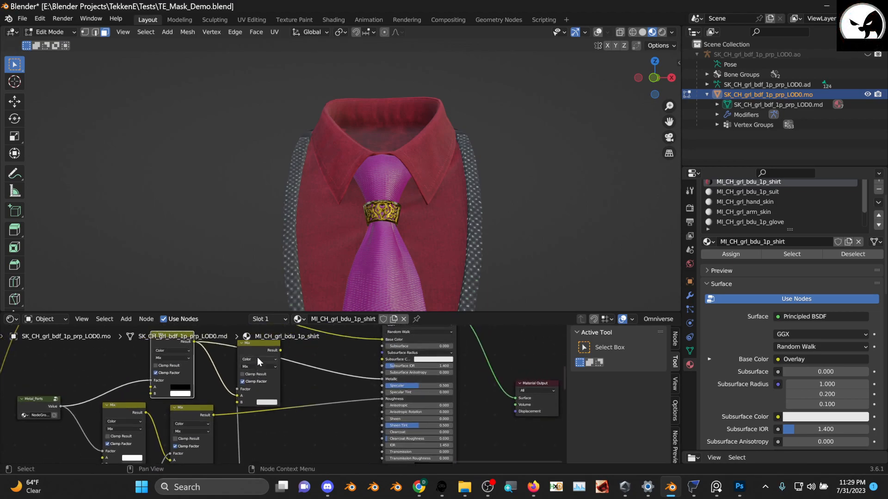
- Insert the duplicated Mix node into the link feeding Metallic and move the Shirt_Base mask node up beside the Mix nodes
mouse_move(280, 350)
mouse_down()
mouse_move(383, 380)
mouse_move(240, 346)
mouse_move(267, 356)
mouse_move(253, 346)
mouse_up()
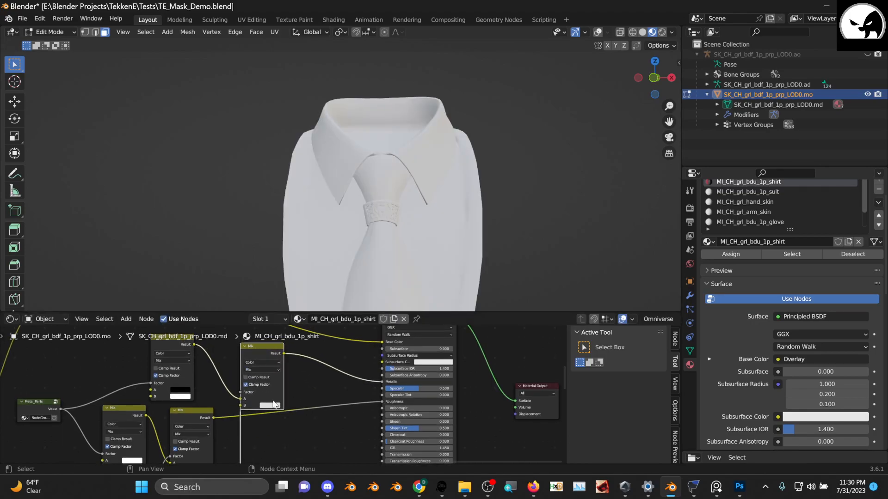
middle_drag(284, 439, 287, 388)
scroll(287, 389, down, 1)
mouse_move(220, 426)
mouse_down()
mouse_move(162, 316)
mouse_move(163, 390)
mouse_move(142, 375)
mouse_move(189, 345)
mouse_move(143, 397)
mouse_move(210, 374)
mouse_move(144, 374)
mouse_move(149, 398)
mouse_up()
scroll(277, 413, up, 2)
middle_drag(298, 423, 296, 364)
scroll(291, 424, up, 3)
- Try a dark grey of 0.104 as the B colour of the Mix node feeding Metallic and check the shirt
click(241, 416)
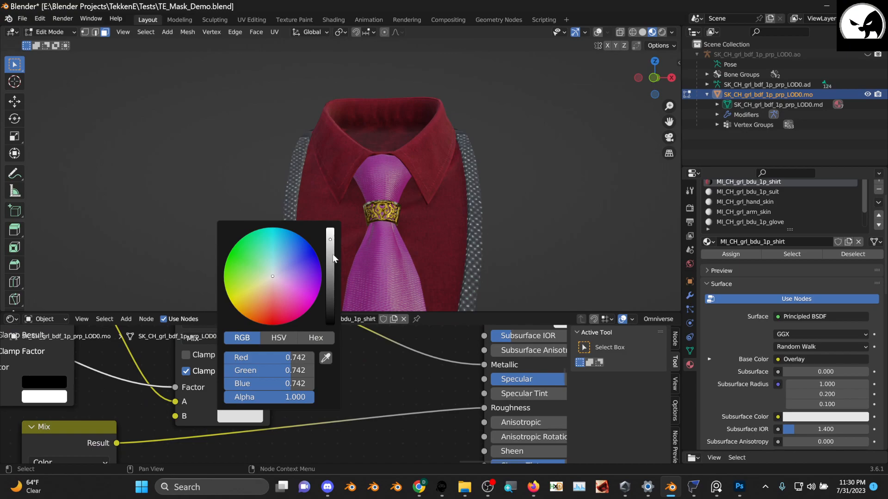
drag(330, 244, 330, 290)
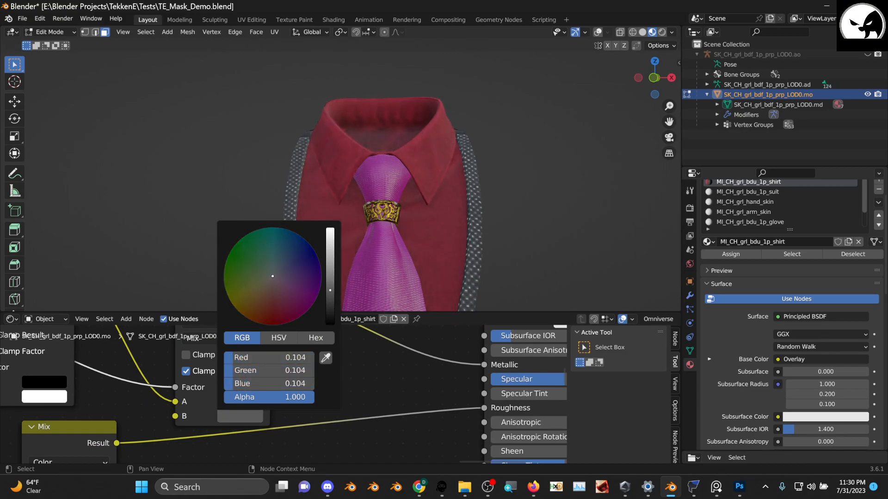
mouse_move(437, 294)
middle_down()
mouse_move(478, 245)
mouse_move(434, 277)
middle_up()
scroll(471, 255, up, 3)
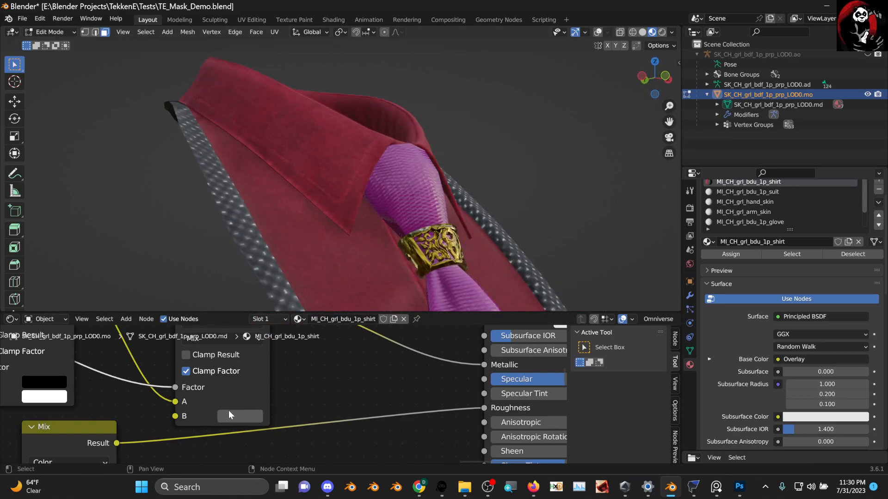
- Set the B colour of the Mix node feeding Metallic to a light grey of 0.684 and inspect the shirt fabric
click(239, 415)
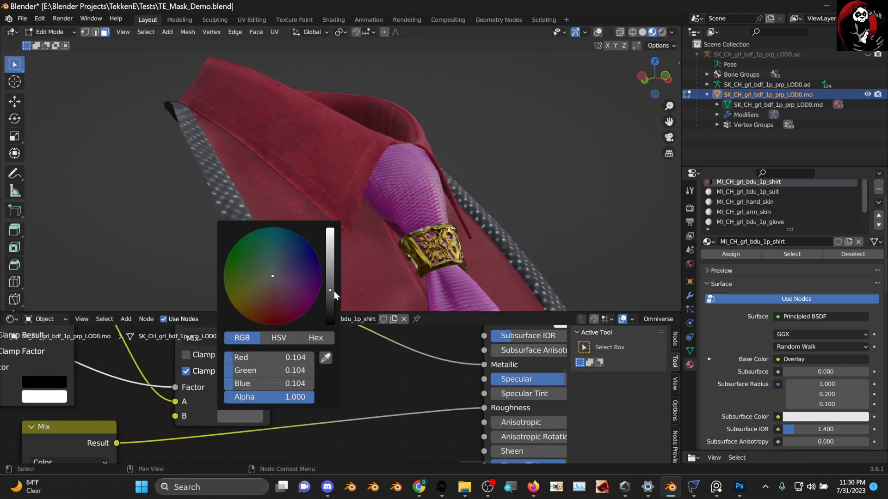
drag(330, 291, 331, 244)
middle_drag(371, 231, 286, 220)
middle_drag(341, 399, 299, 117)
scroll(299, 117, down, 6)
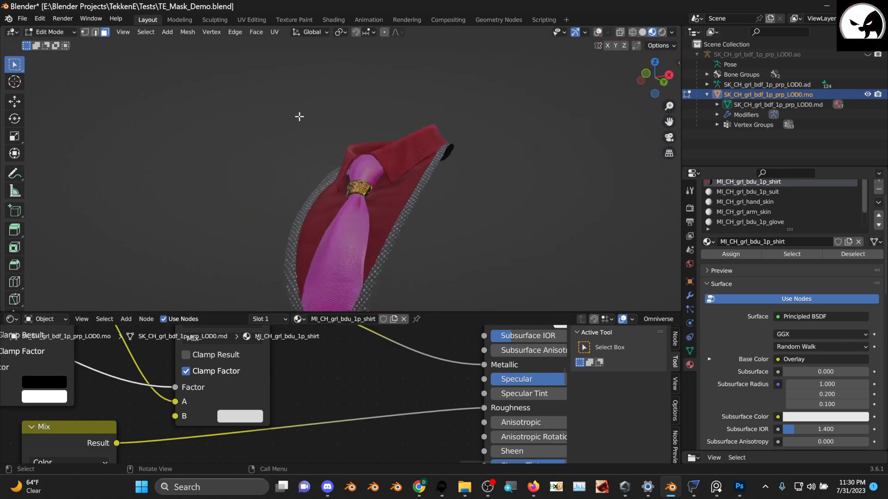
scroll(384, 240, up, 5)
middle_drag(385, 213, 364, 246)
scroll(372, 224, down, 4)
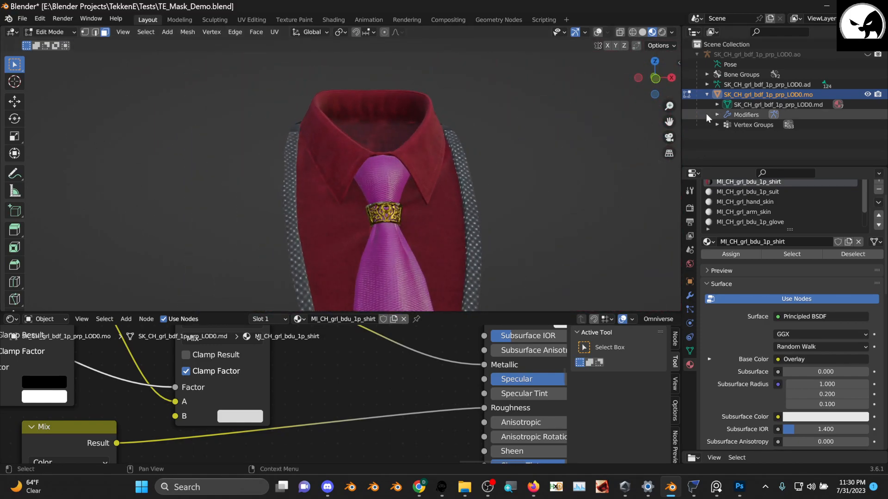
drag(669, 122, 679, 91)
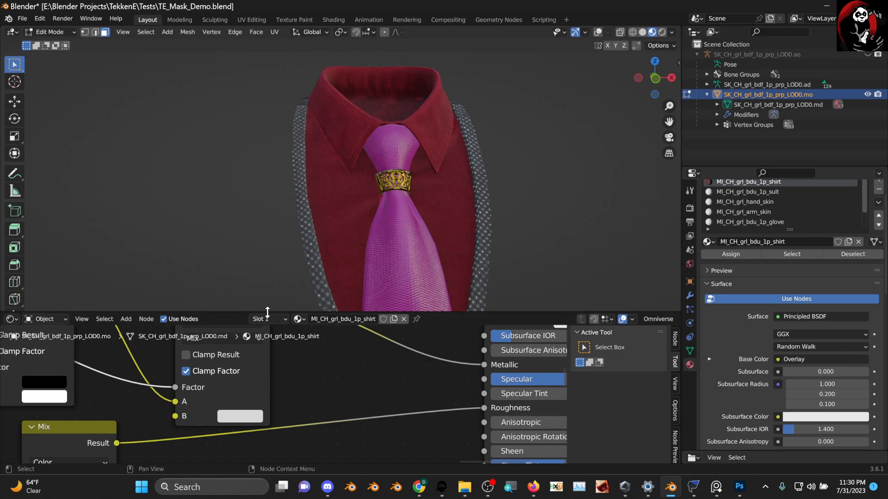
- Enlarge the node editor, then duplicate the Mix node feeding Metallic and insert the copy into the Roughness link
drag(267, 312, 271, 204)
scroll(245, 272, down, 3)
middle_drag(250, 296, 363, 323)
scroll(272, 335, up, 1)
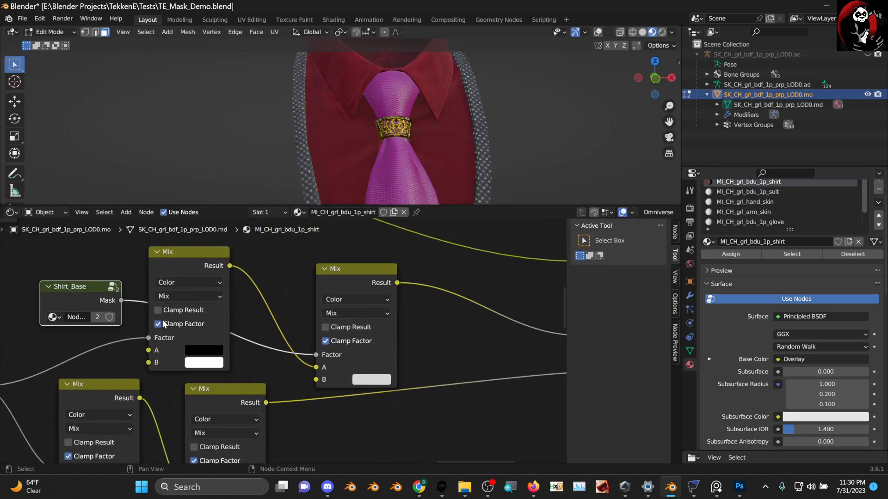
middle_drag(161, 321, 152, 287)
scroll(284, 327, down, 2)
drag(334, 261, 329, 246)
key(shift+d)
click(326, 373)
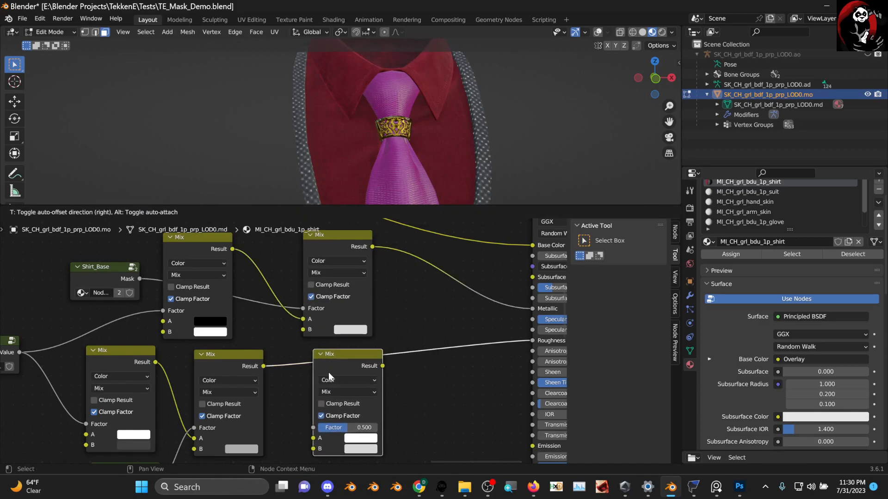
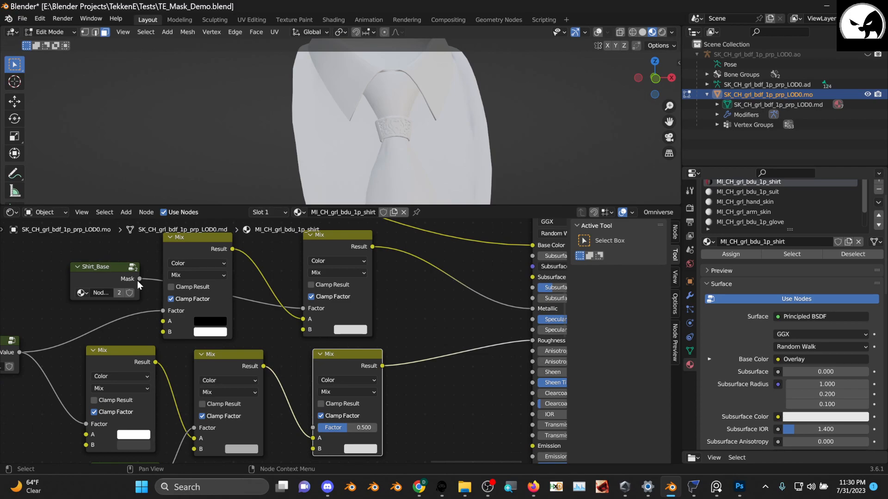
- Link the Shirt_Base mask to the Factor of the Mix node feeding Roughness and darken its B colour to medium grey
drag(139, 278, 345, 429)
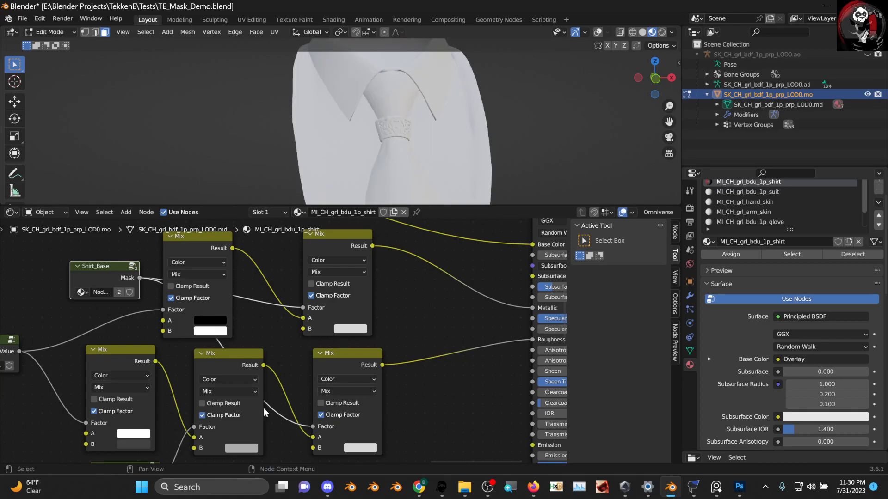
click(362, 448)
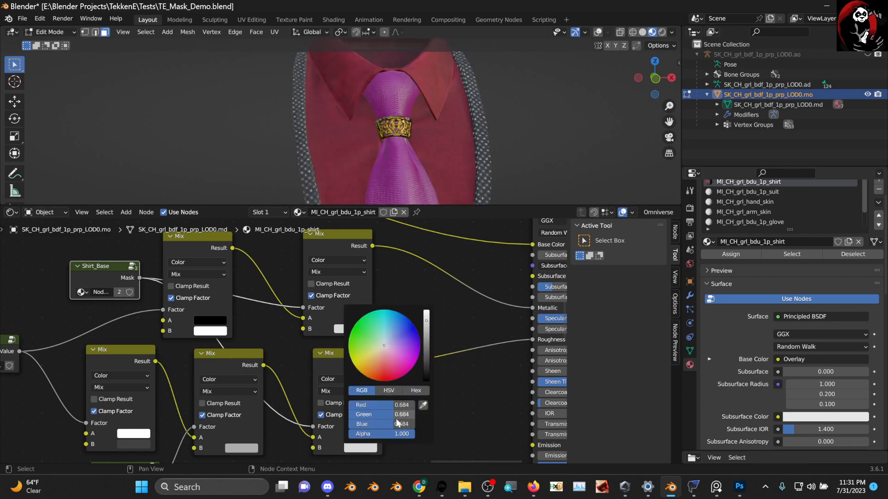
click(347, 447)
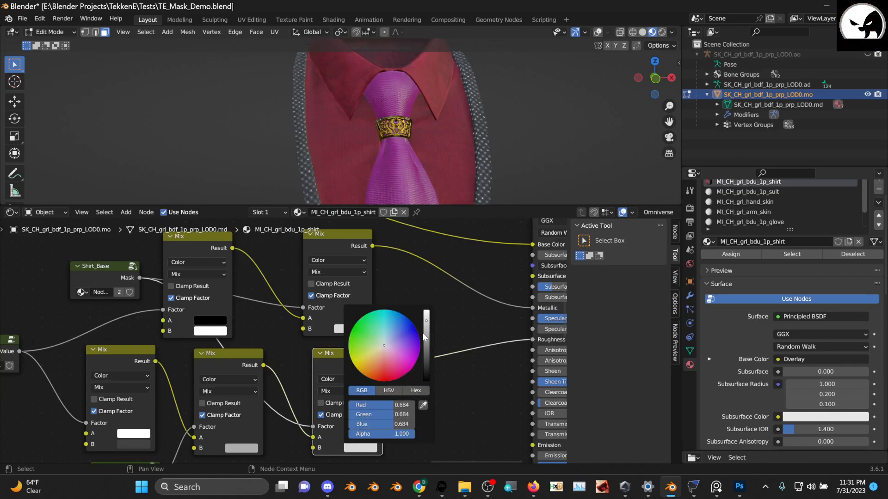
drag(422, 333, 425, 337)
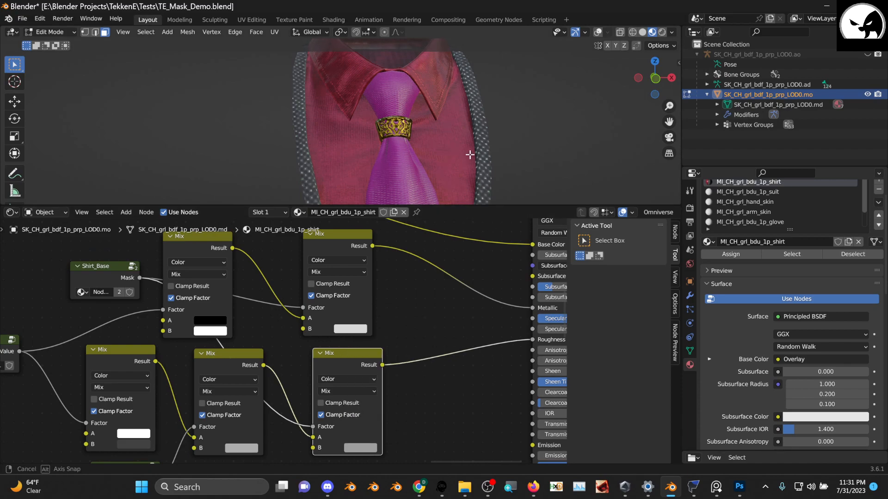
middle_drag(454, 150, 383, 180)
scroll(417, 174, up, 6)
scroll(413, 166, down, 7)
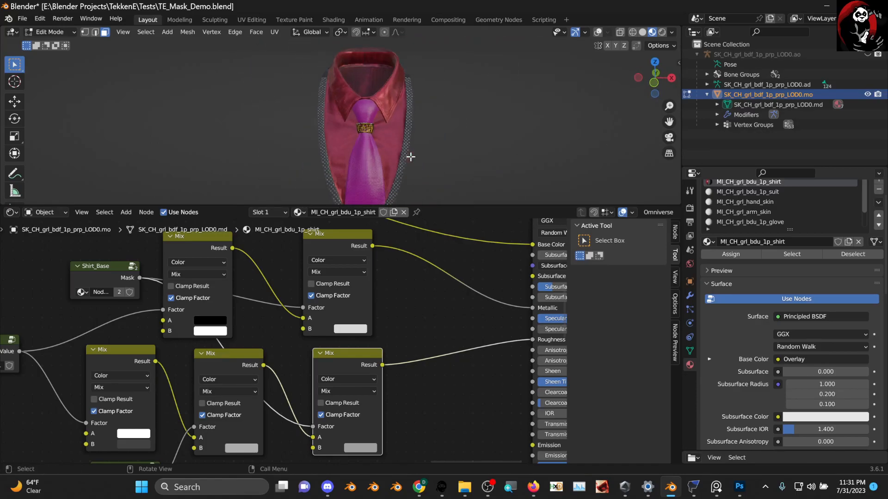
scroll(412, 160, up, 6)
scroll(414, 173, down, 3)
scroll(414, 173, down, 2)
- Try an orange-yellow colour on the magenta RGB node that colours the tie
scroll(297, 280, down, 8)
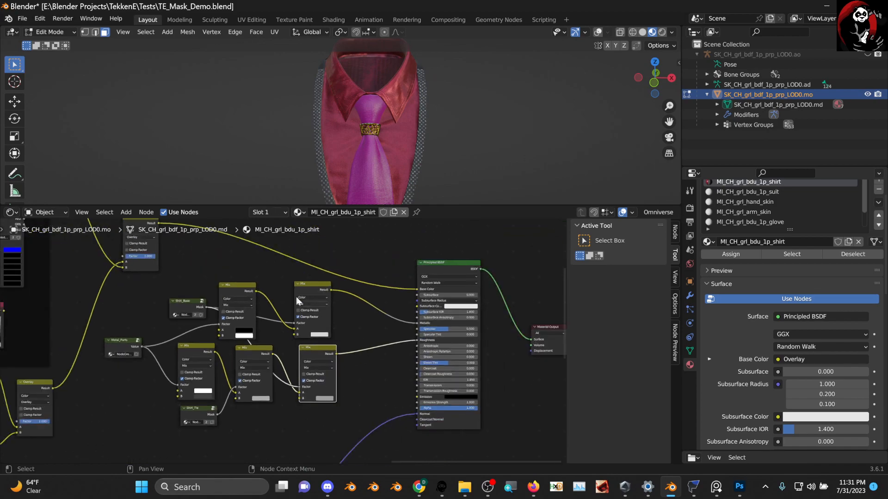
middle_drag(113, 266, 194, 386)
middle_drag(82, 323, 305, 309)
scroll(307, 315, down, 4)
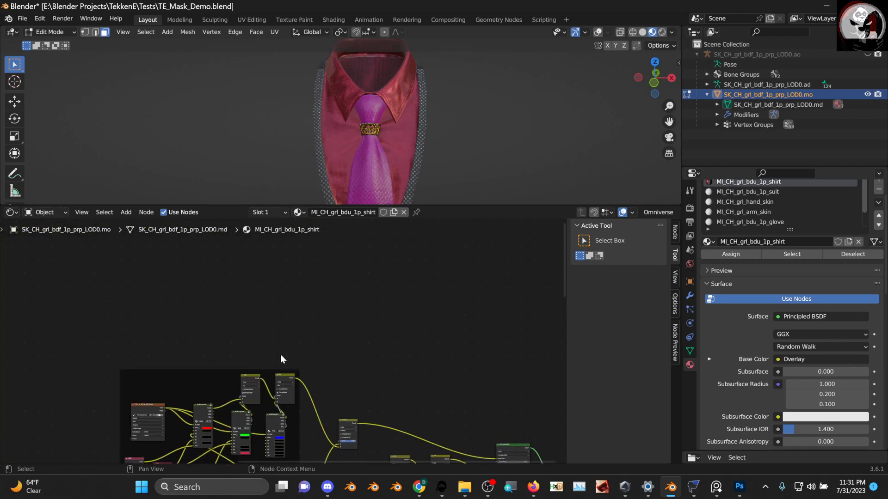
scroll(283, 352, up, 3)
scroll(278, 364, up, 3)
middle_drag(268, 363, 389, 325)
scroll(390, 324, up, 3)
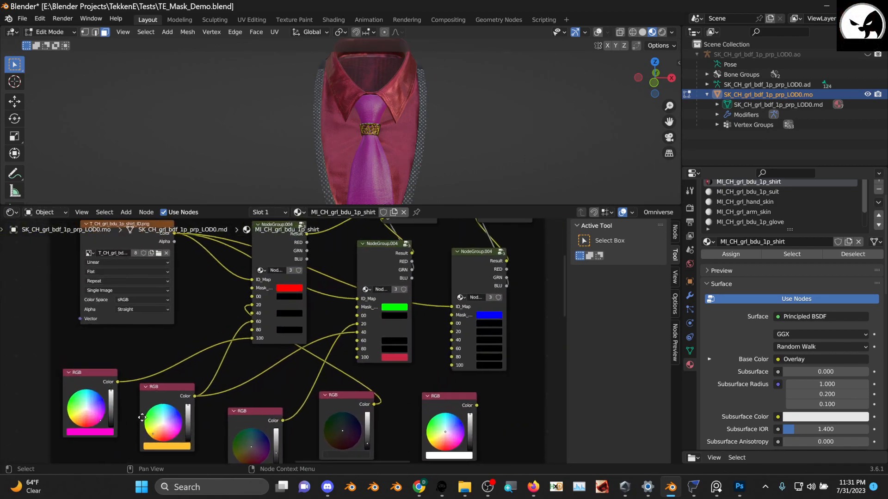
middle_drag(112, 414, 230, 382)
scroll(230, 382, up, 4)
mouse_move(200, 383)
mouse_down()
mouse_move(166, 399)
mouse_move(210, 383)
mouse_move(211, 362)
mouse_up()
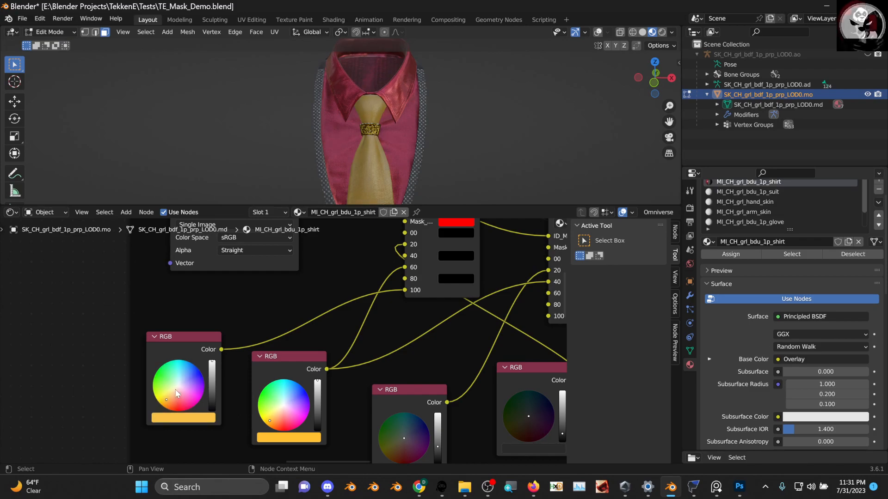
- Set the RGB node that colours the tie to white and inspect the tie on the model
click(200, 418)
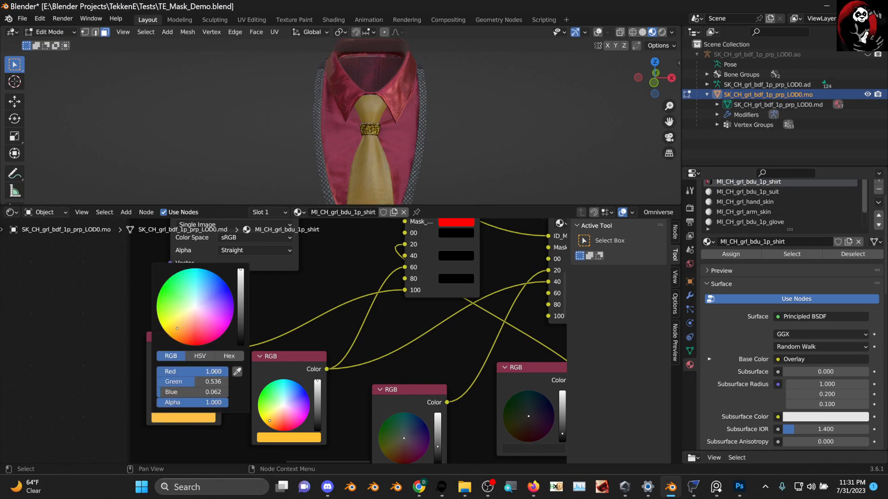
drag(187, 382, 223, 384)
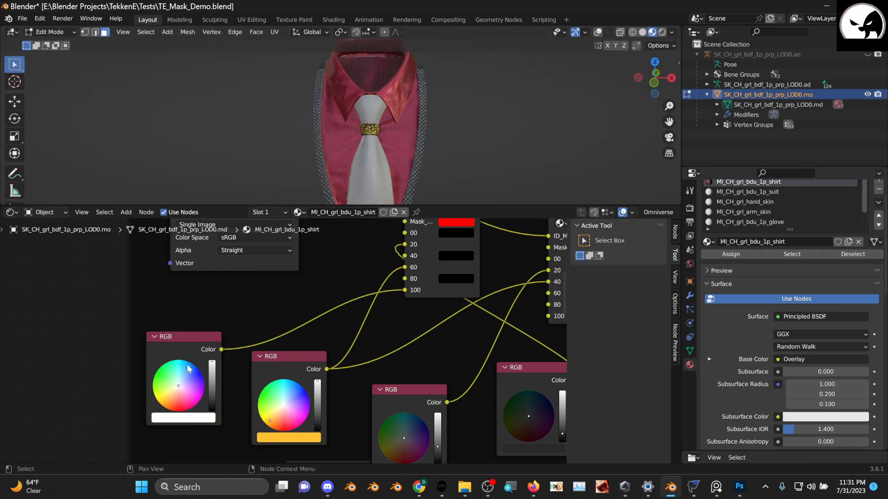
scroll(225, 389, up, 2)
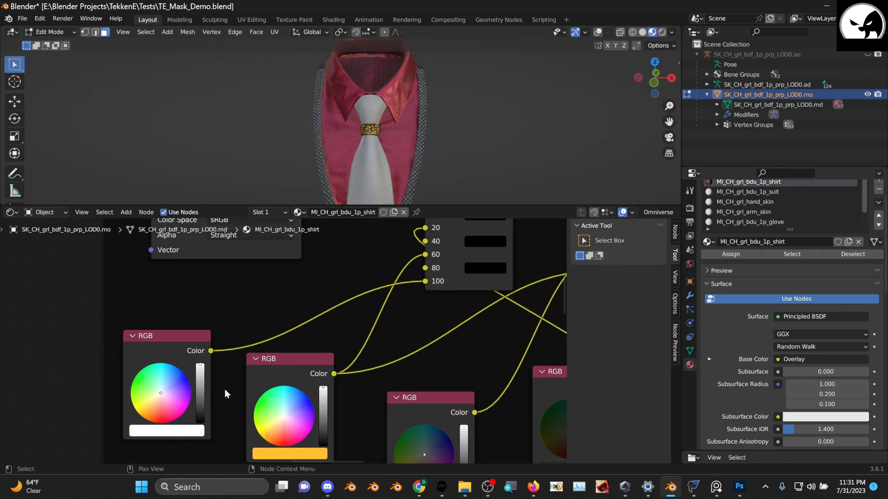
scroll(337, 139, up, 6)
middle_drag(382, 136, 394, 130)
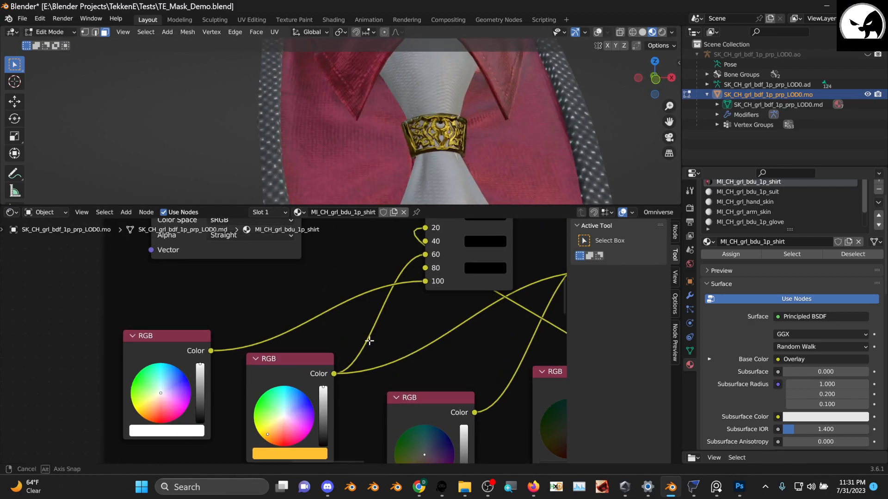
scroll(410, 199, down, 5)
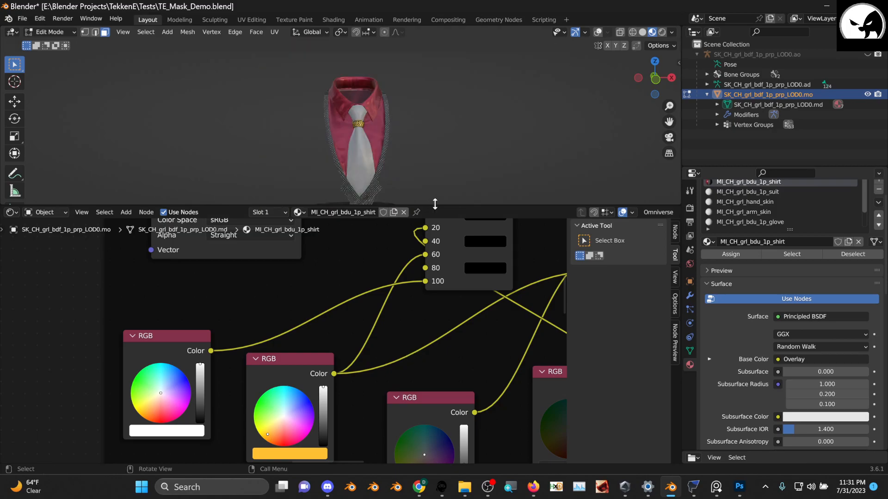
- Move the Overlay node that feeds Base Color down, closer to the Mix nodes
scroll(478, 324, down, 4)
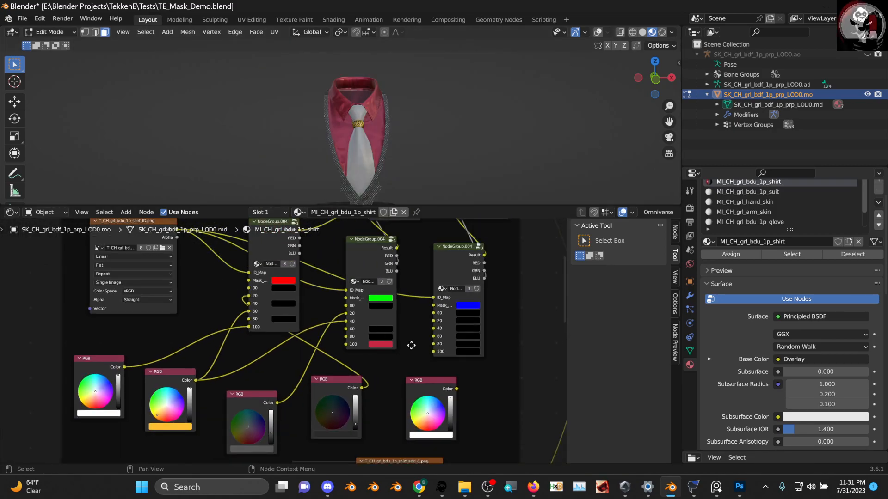
middle_drag(411, 345, 175, 402)
middle_drag(415, 365, 129, 328)
middle_drag(244, 341, 157, 316)
drag(442, 314, 458, 267)
middle_drag(240, 320, 330, 348)
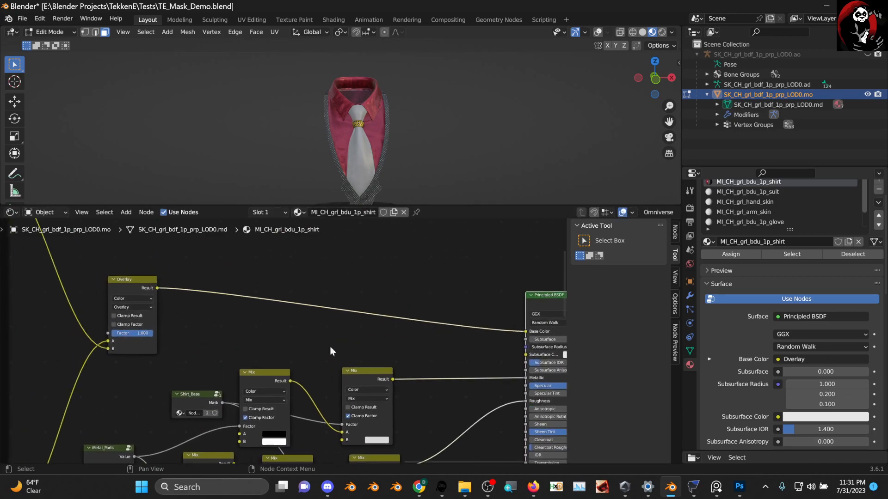
drag(119, 283, 119, 319)
scroll(129, 320, up, 1)
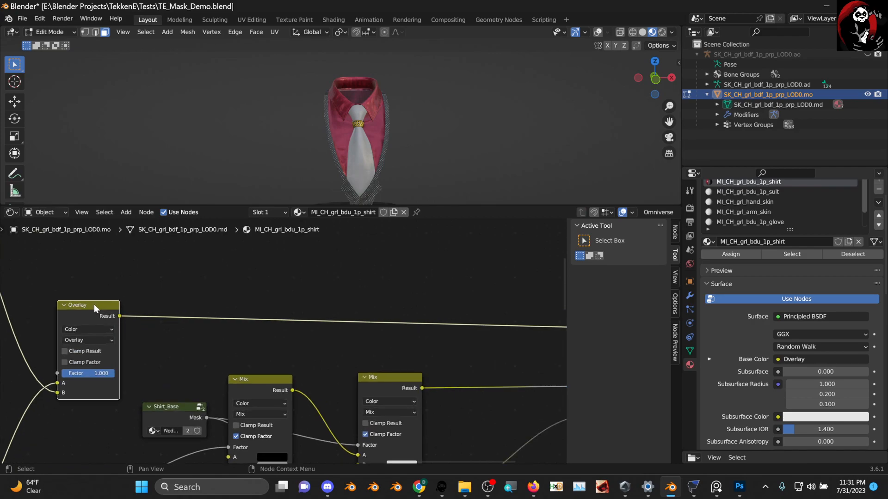
key(shift+a)
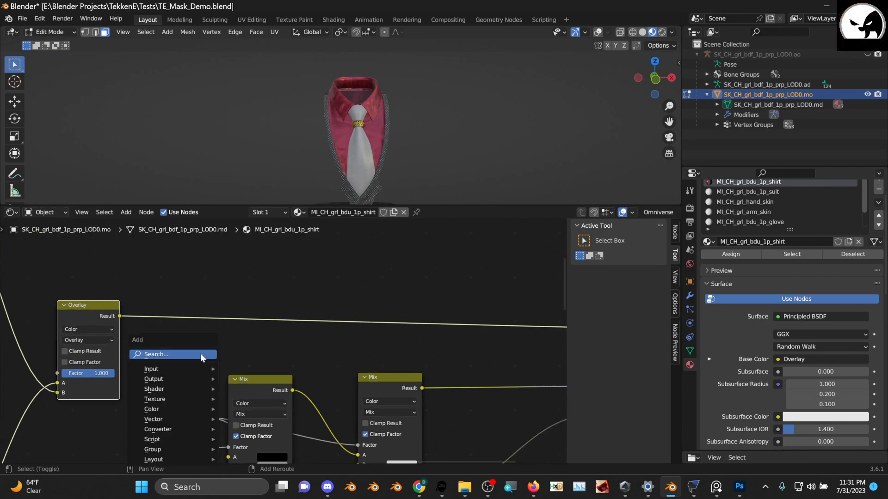
click(200, 354)
text(m)
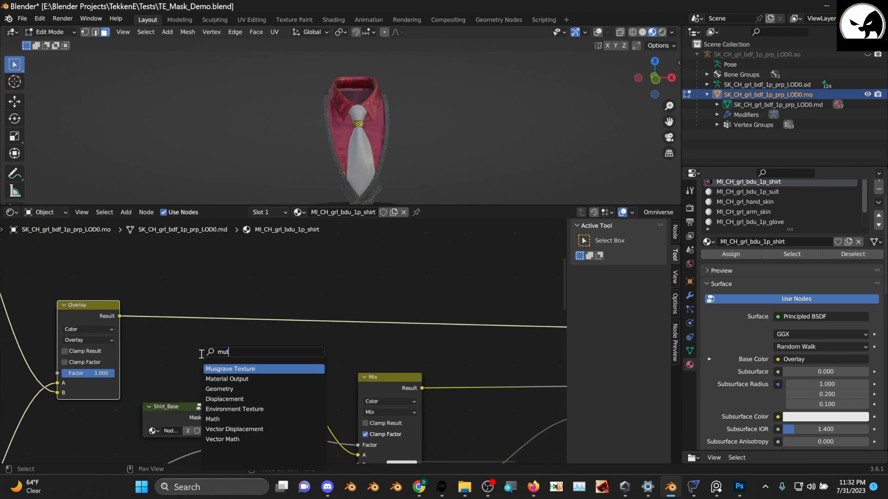
key(BackSpace)
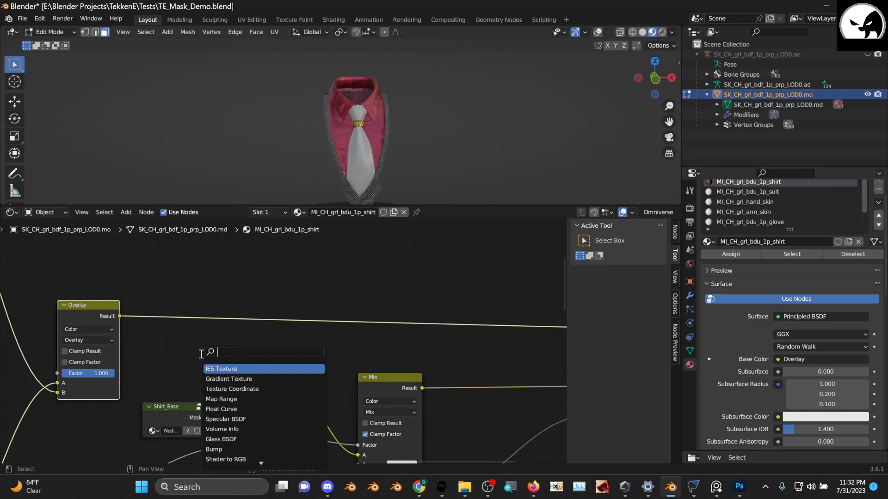
click(194, 351)
- Try to add a Vector Math Multiply node from the Result output of the Overlay node
drag(119, 316, 175, 349)
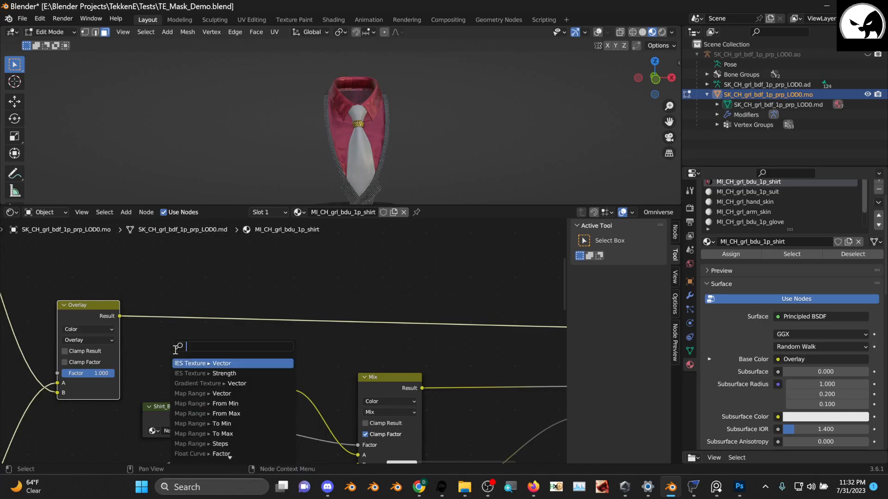
text(math)
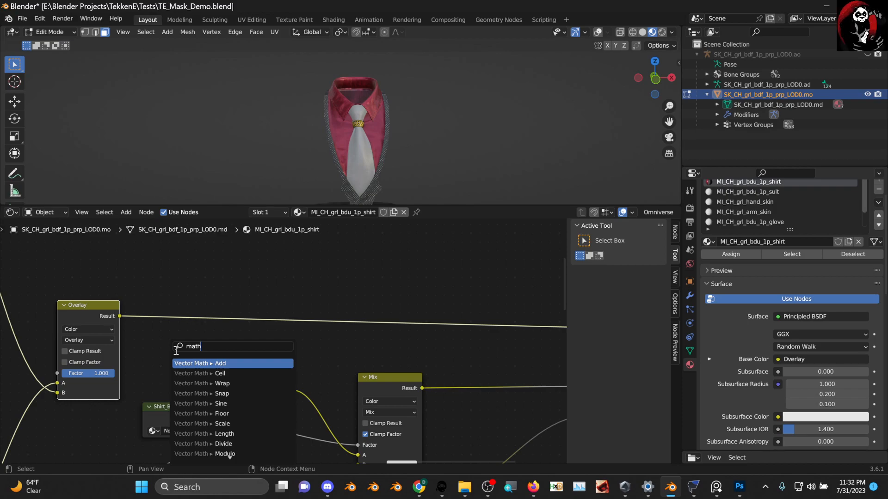
text( multi)
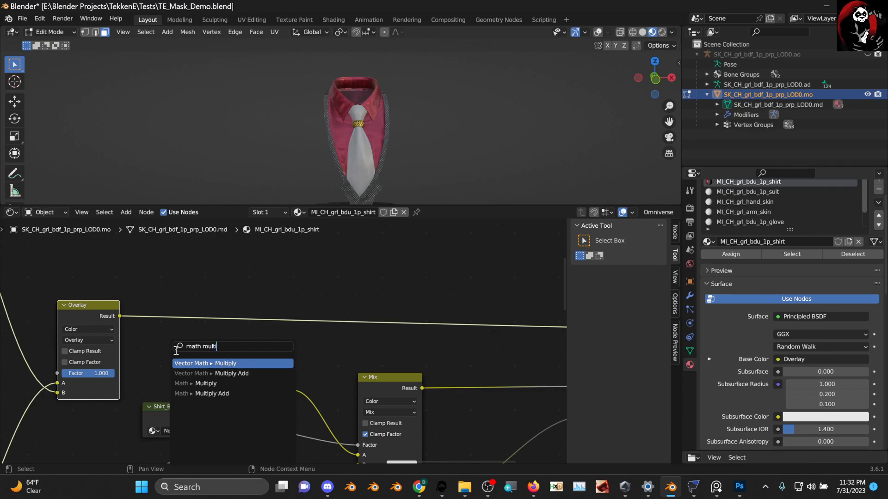
key(Return)
right_click(175, 350)
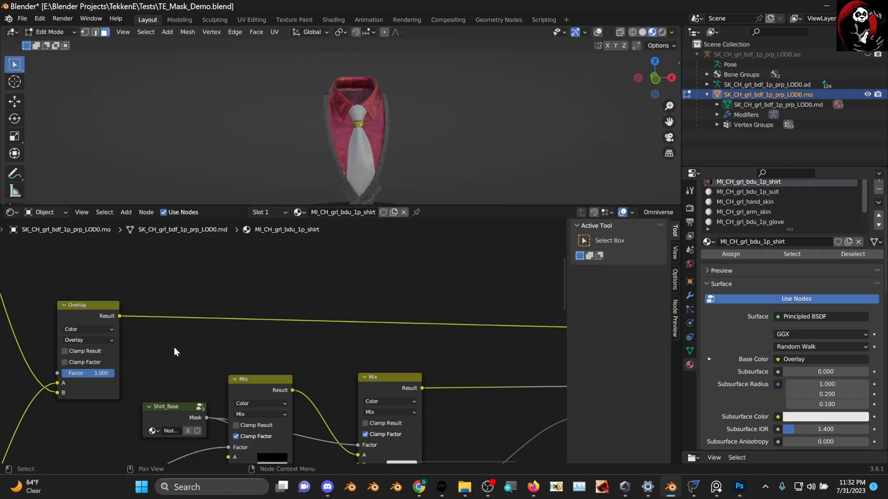
- Try a Math node set to Multiply on the link between the Overlay node and Base Color
key(shift+a)
click(181, 358)
text(math)
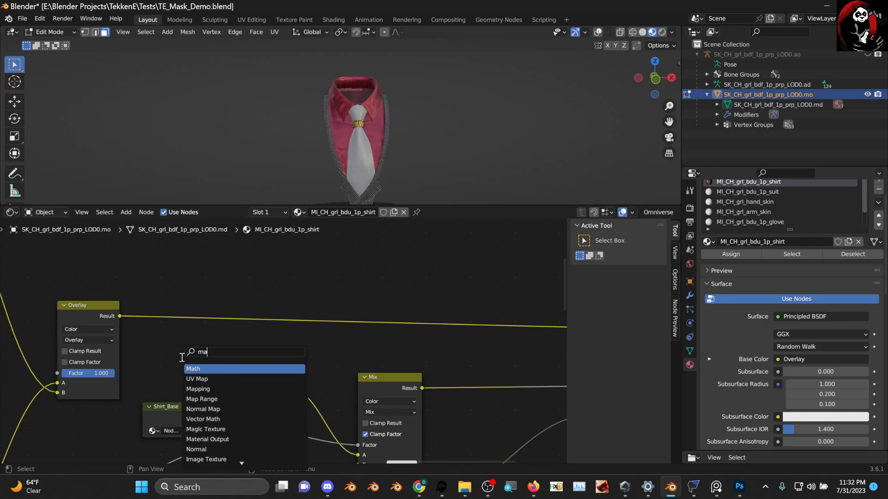
key(Return)
click(202, 302)
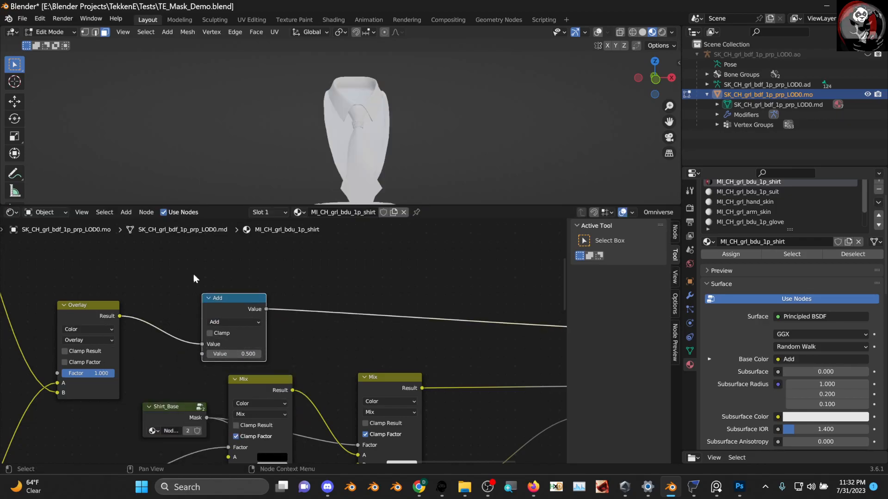
click(245, 322)
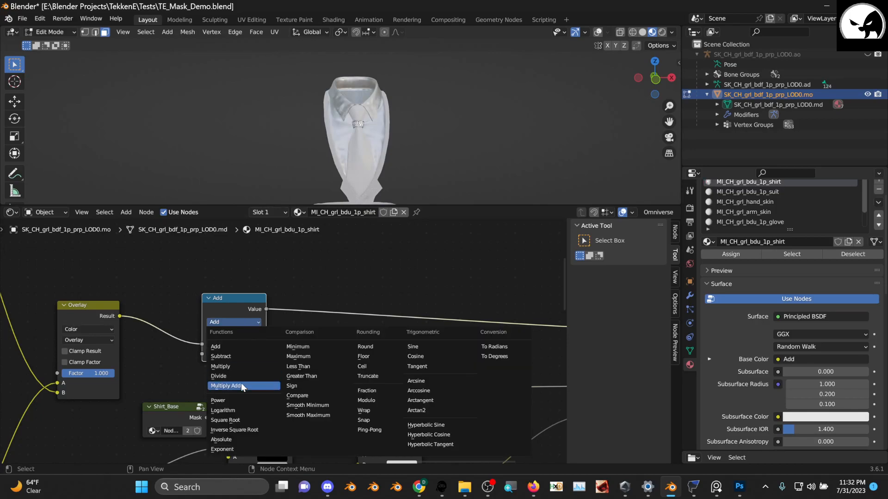
click(238, 366)
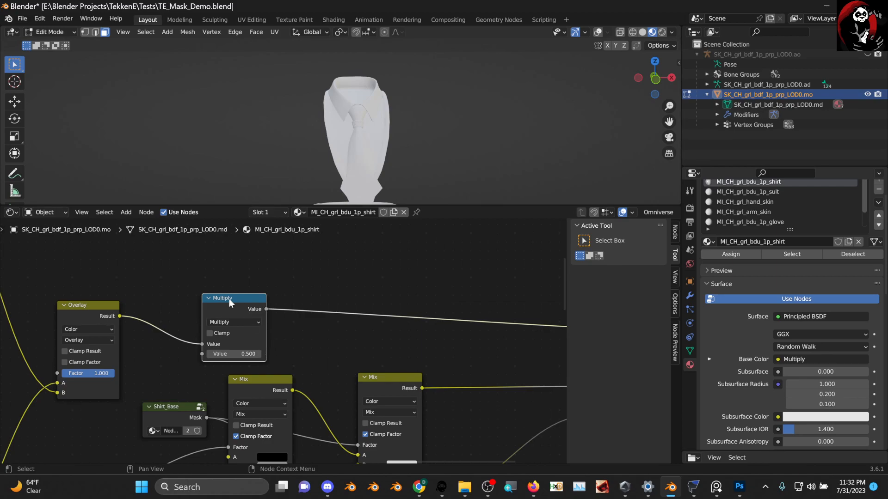
- Place the Multiply node beside the Principled BSDF and move the Overlay node down, nearer the Mix nodes
drag(229, 298, 536, 300)
middle_drag(508, 289, 336, 290)
scroll(358, 311, up, 5)
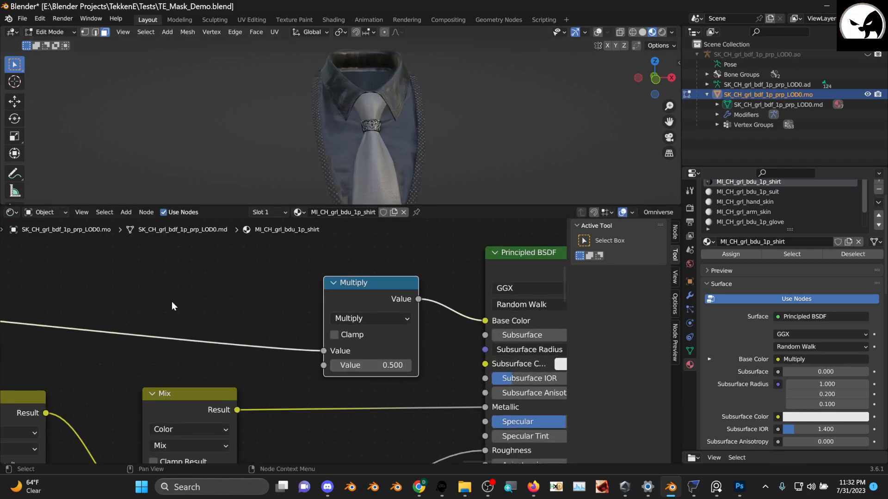
scroll(171, 302, down, 1)
mouse_move(171, 302)
middle_down()
mouse_move(221, 302)
mouse_move(365, 268)
mouse_move(425, 276)
middle_up()
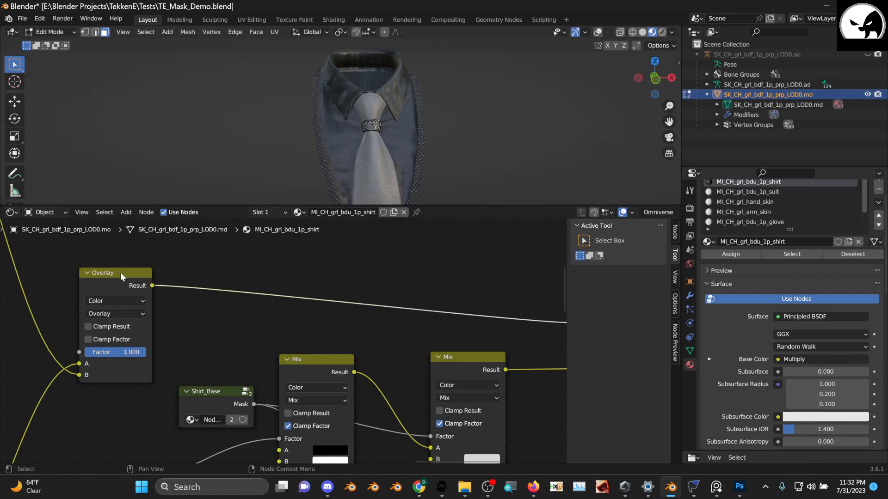
drag(120, 273, 114, 315)
middle_drag(355, 339, 127, 339)
- Try a multiplier of 1.1 on the Math Multiply node
scroll(402, 296, up, 3)
middle_drag(393, 345, 360, 355)
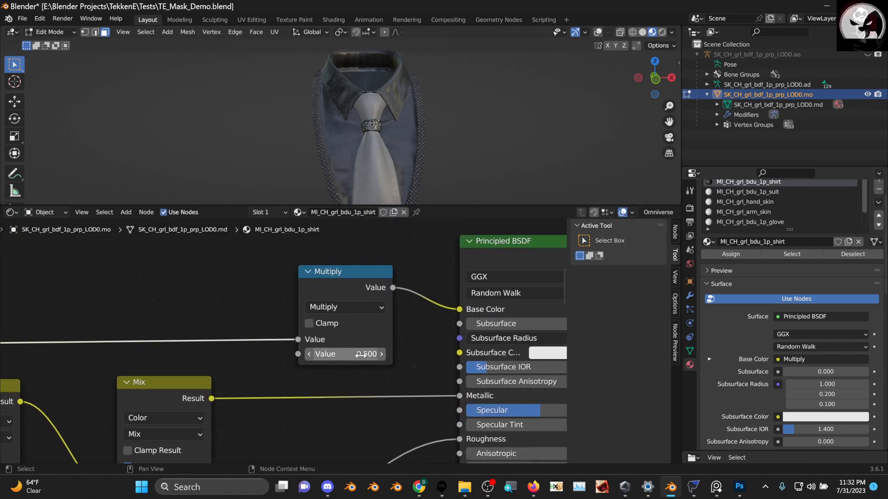
drag(361, 355, 317, 355)
scroll(234, 305, down, 4)
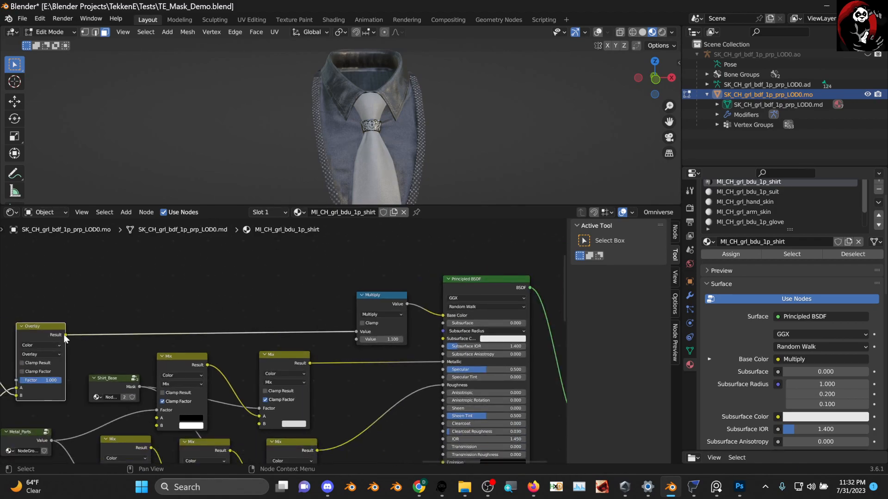
- Delete the Math Multiply node between the Overlay node and the Principled BSDF
drag(65, 335, 356, 290)
click(379, 297)
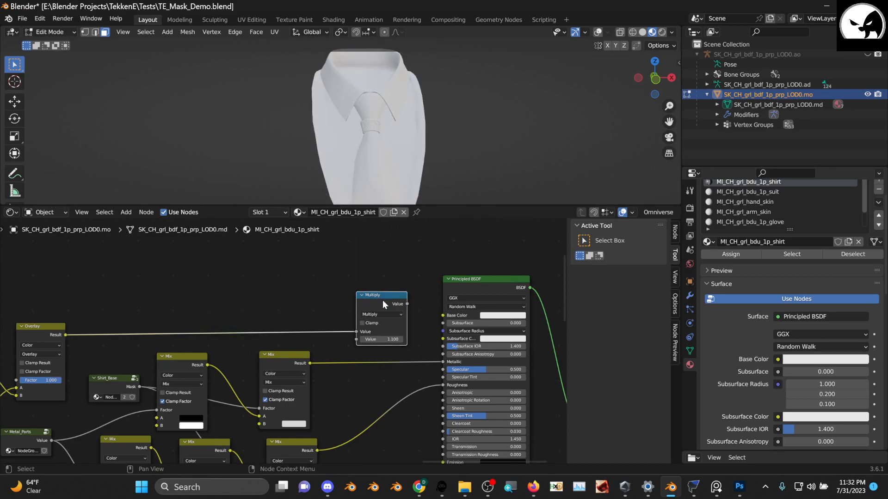
key(x)
- Add a Vector Math Add node from the Overlay node's Result and connect its Vector output to Base Color
drag(65, 335, 256, 303)
text(vertx)
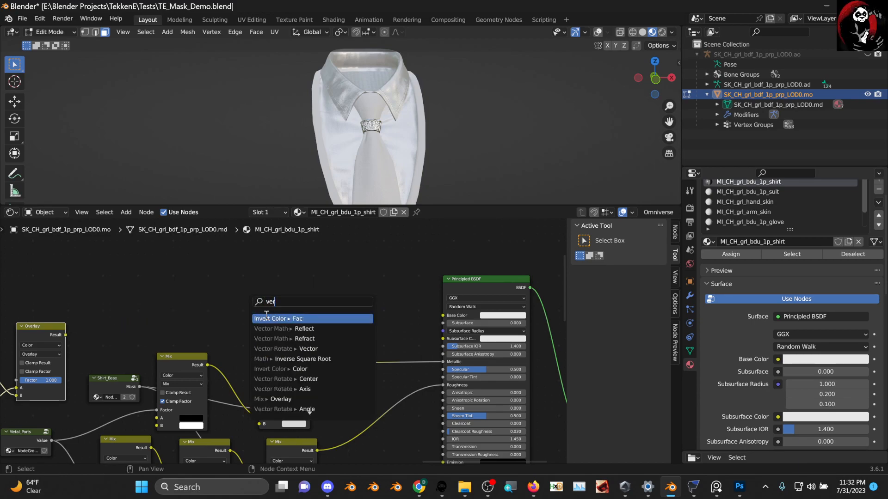
key(BackSpace)
text(e)
key(BackSpace)
key(BackSpace)
key(BackSpace)
key(BackSpace)
key(BackSpace)
text(math)
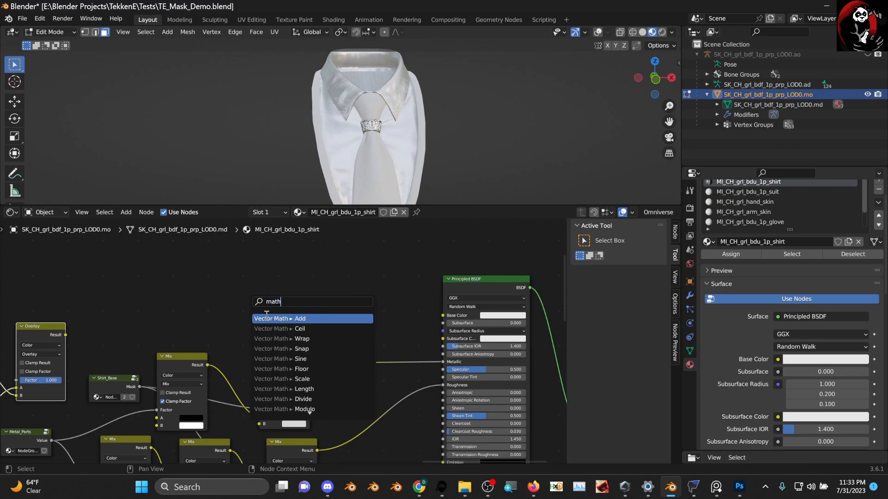
click(266, 316)
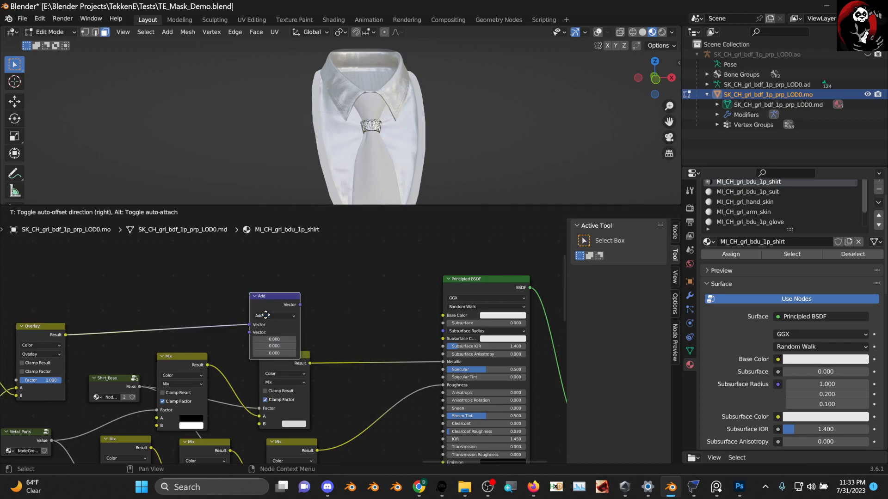
click(330, 297)
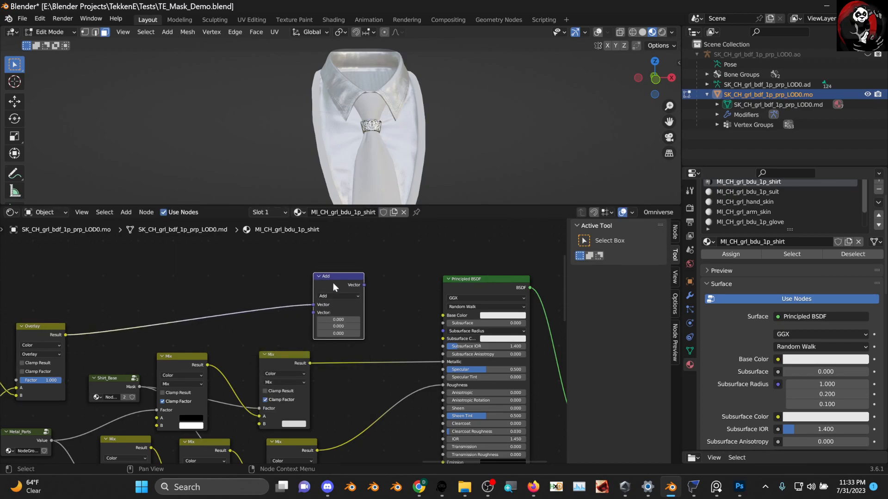
drag(359, 285, 440, 315)
drag(439, 314, 442, 316)
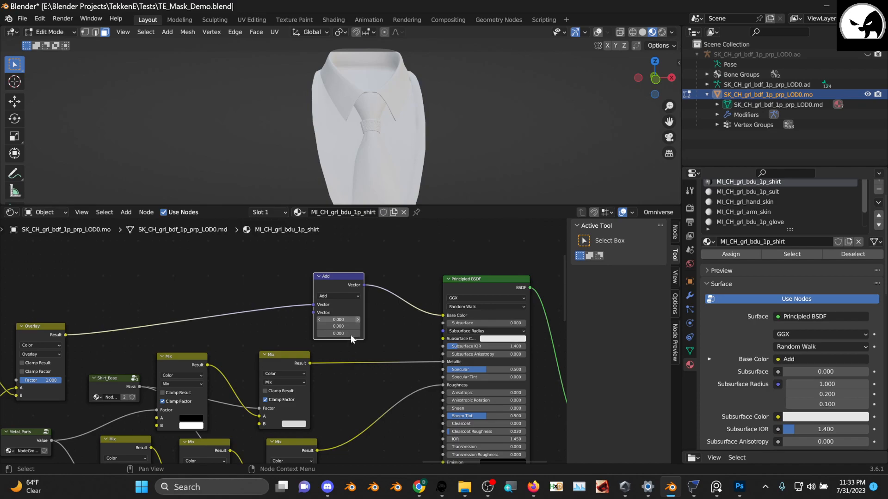
- Change the Vector Math node's operation to Multiply and set all three components of its second vector to 2
scroll(384, 344, up, 1)
scroll(384, 344, up, 3)
drag(364, 309, 374, 294)
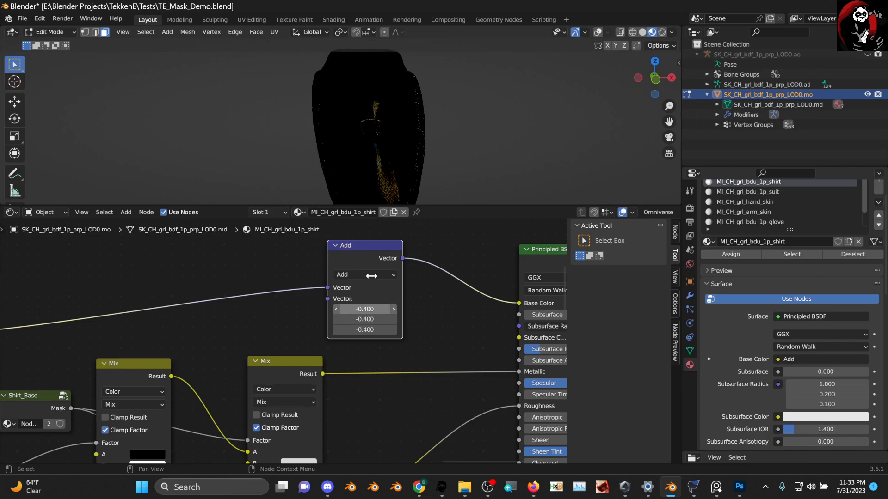
click(369, 276)
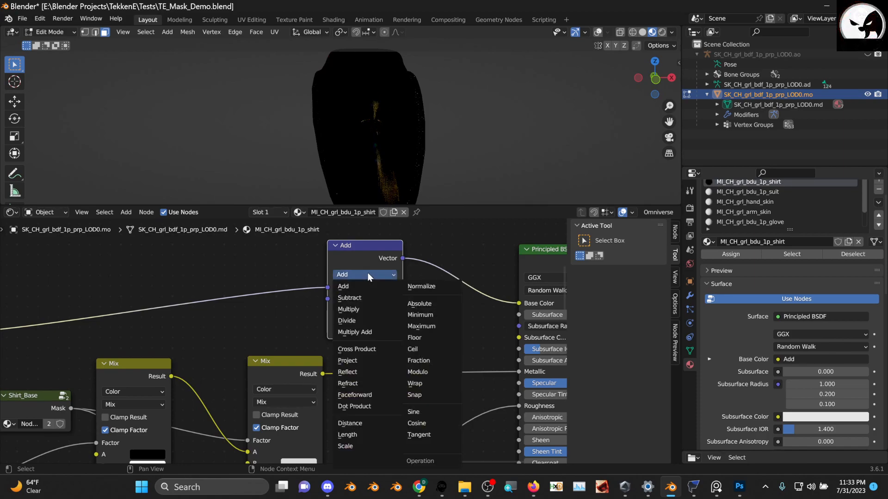
click(362, 309)
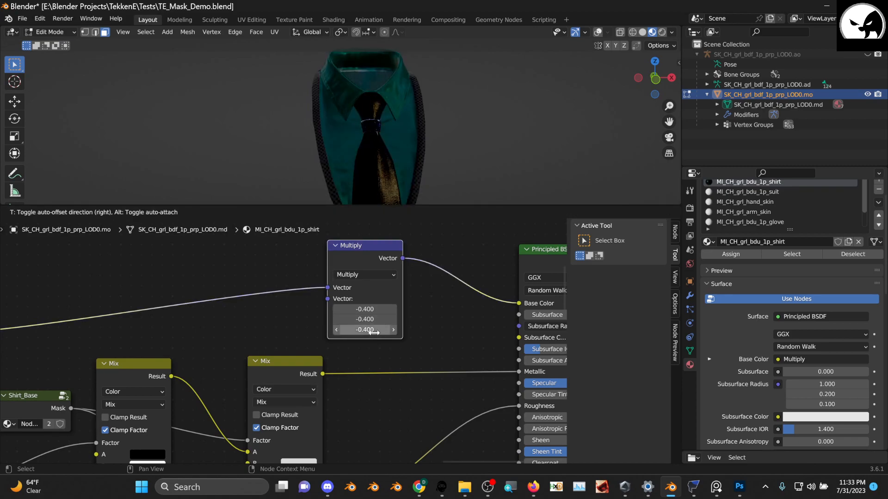
drag(374, 332, 374, 312)
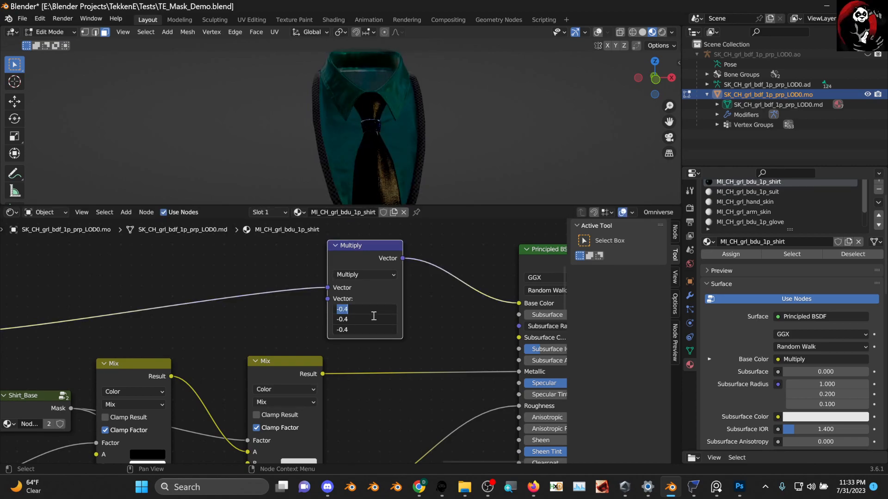
text(2)
key(Return)
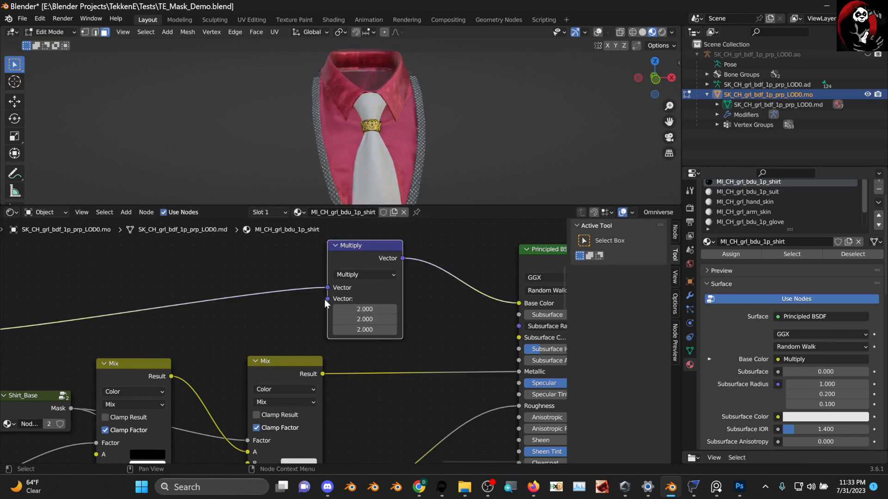
- Feed the Multiply node's second Vector input from a new Value node and arrange both nodes side by side
drag(327, 300, 287, 315)
text(val)
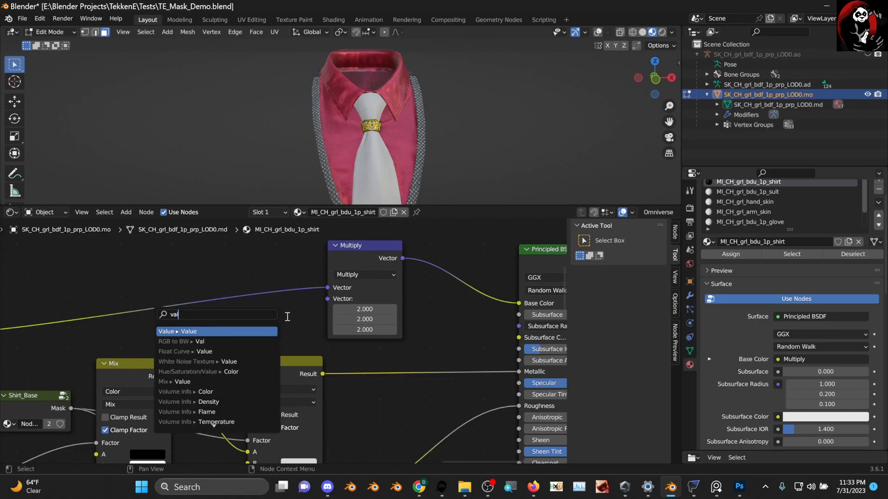
text(ue)
key(Return)
click(301, 319)
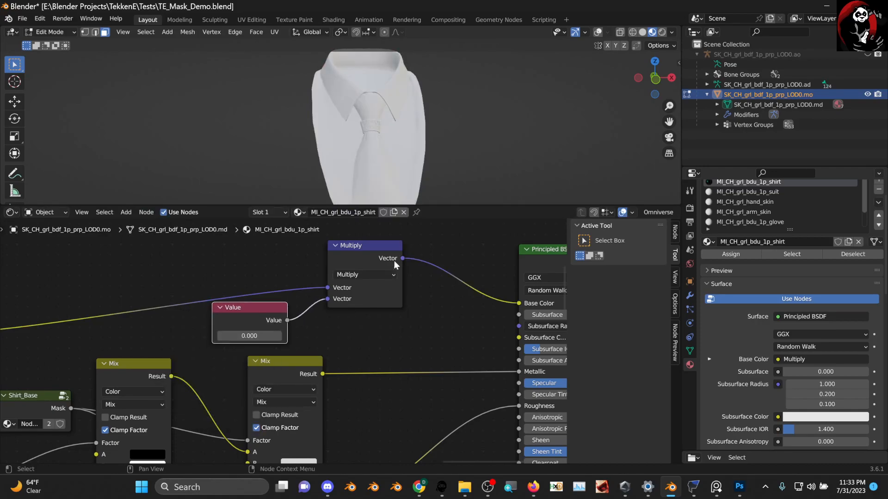
drag(379, 250, 389, 272)
drag(263, 307, 228, 296)
- Set the Value node that drives the Multiply node to 2, after trying 1.6 and 1.7
click(250, 296)
text(6.4)
key(Return)
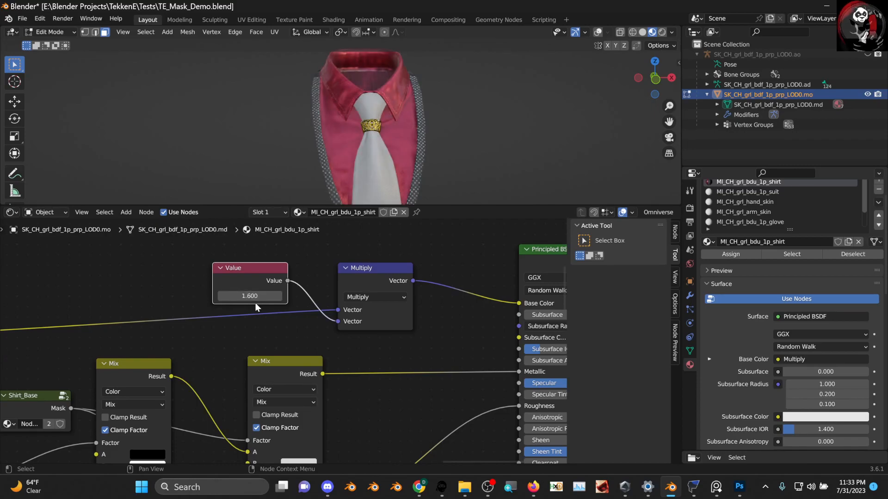
scroll(257, 301, up, 1)
click(278, 293)
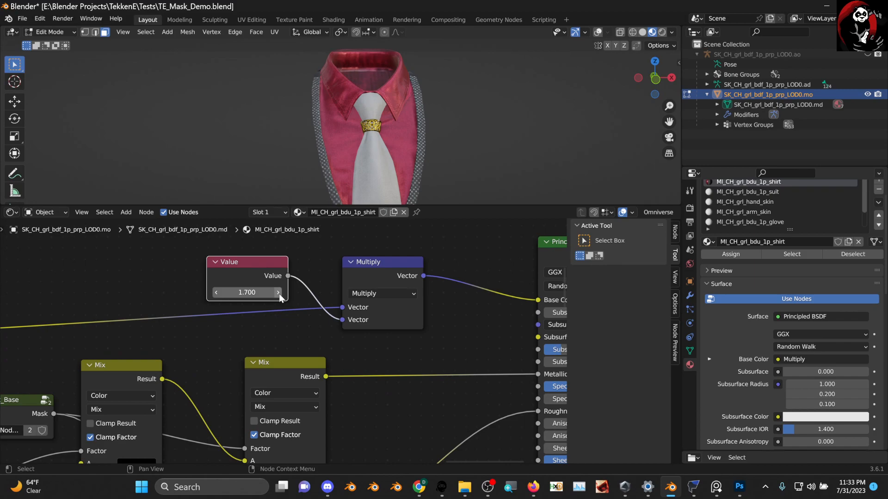
click(277, 293)
click(256, 293)
text(2)
key(Return)
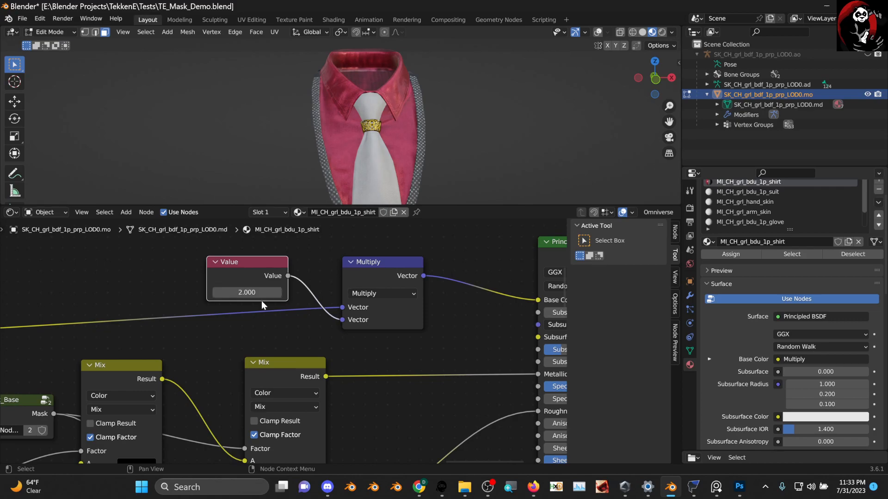
click(286, 329)
- Inspect the brightened shirt and tie on the model from several angles, ending in an axis-aligned view
scroll(274, 339, down, 3)
scroll(274, 344, down, 1)
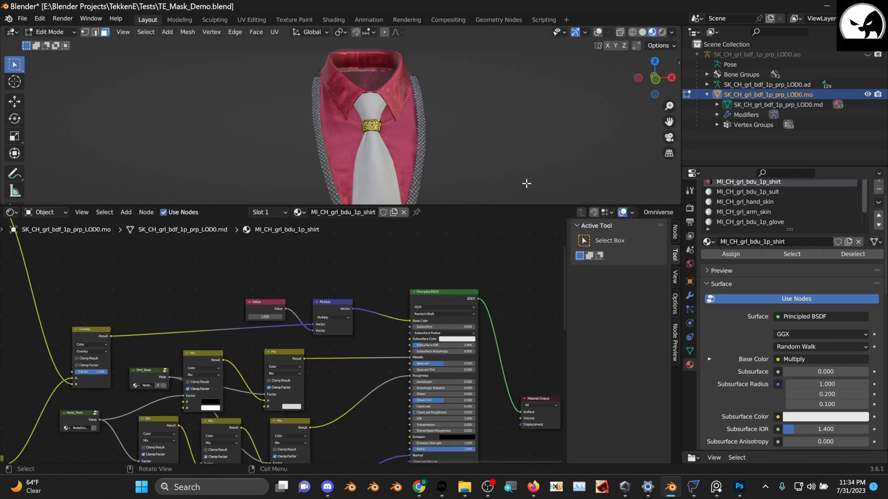
scroll(412, 185, down, 3)
scroll(422, 166, down, 2)
middle_drag(422, 166, 541, 135)
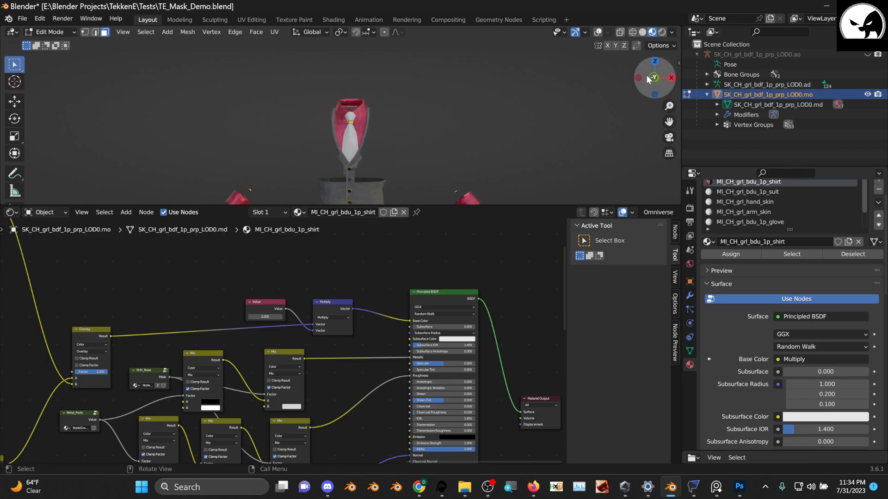
scroll(480, 144, up, 4)
middle_drag(481, 138, 418, 147)
scroll(405, 166, up, 4)
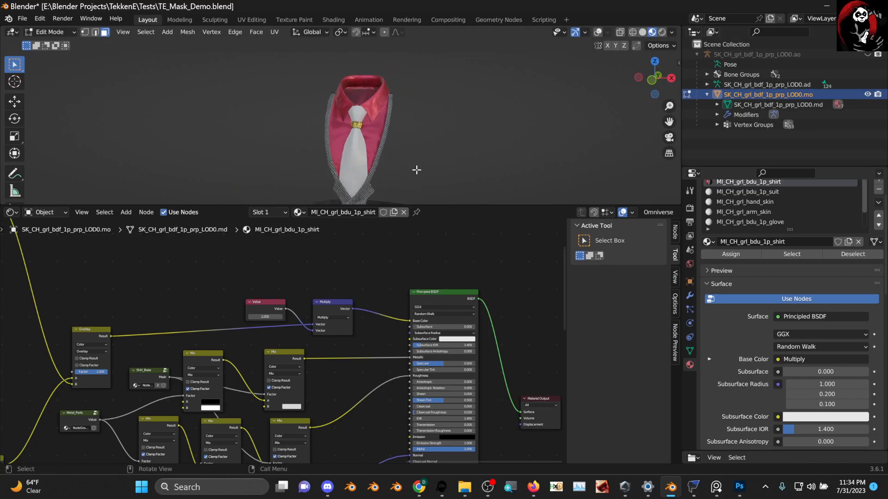
click(654, 79)
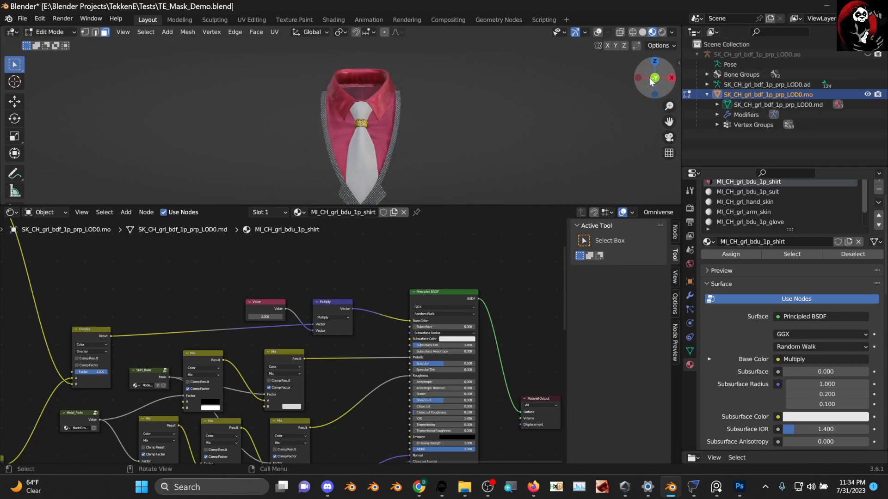
- Change the node editor area to the UV Editor and show the TexTools Baking settings
click(11, 212)
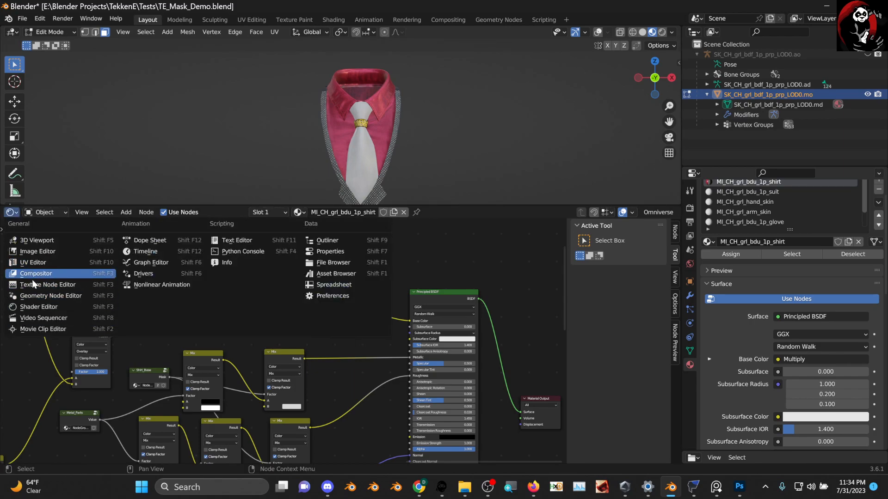
click(65, 263)
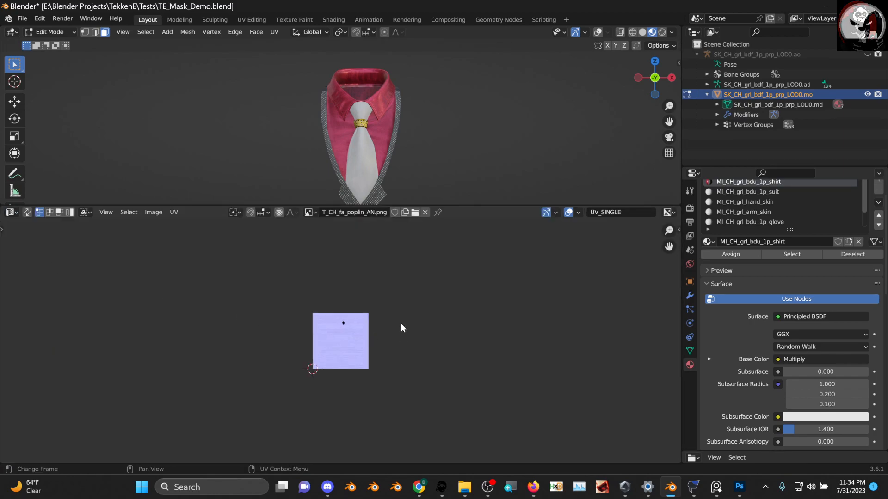
drag(680, 229, 680, 230)
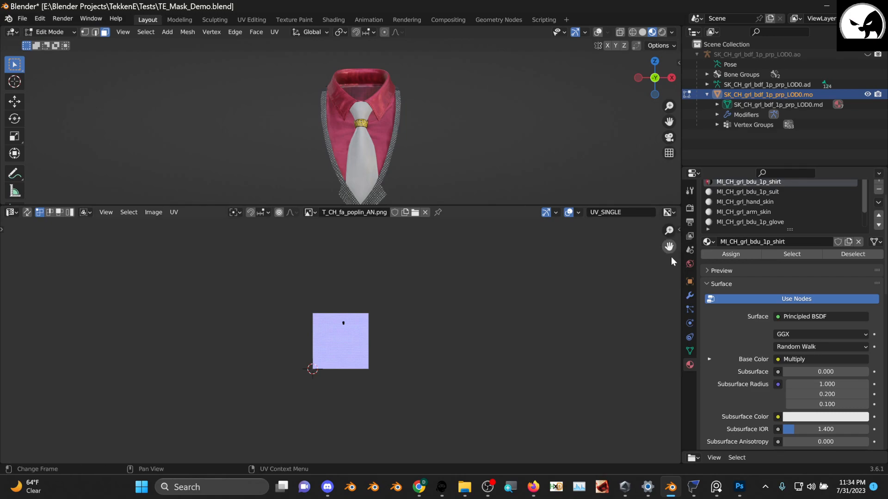
click(678, 228)
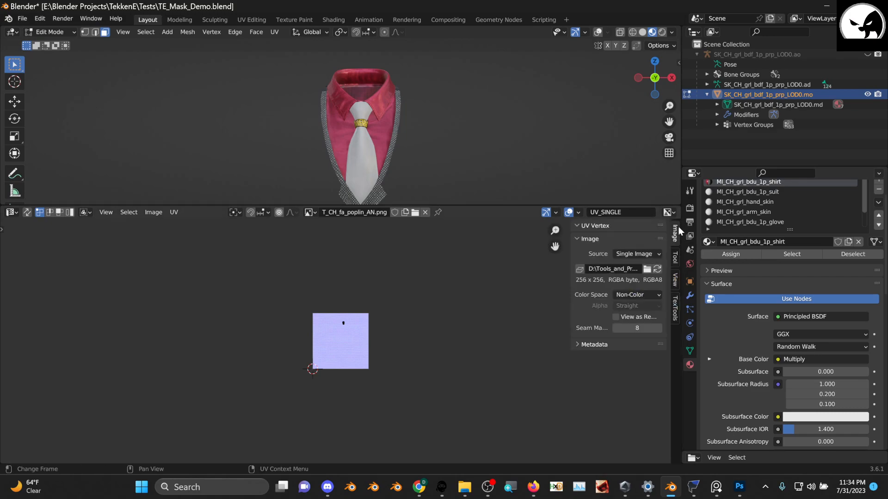
click(673, 309)
click(611, 343)
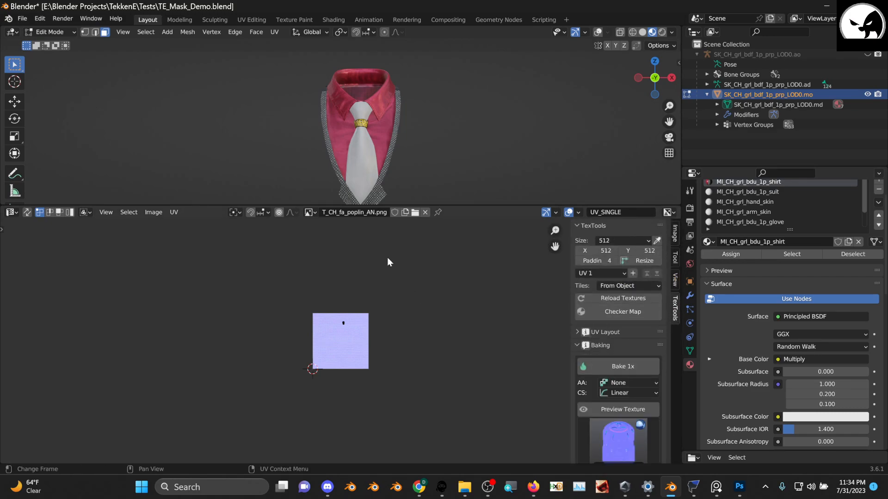
- Set the TexTools texture size to 1024 and the bake mode to Base Color
scroll(380, 154, up, 1)
scroll(369, 157, down, 2)
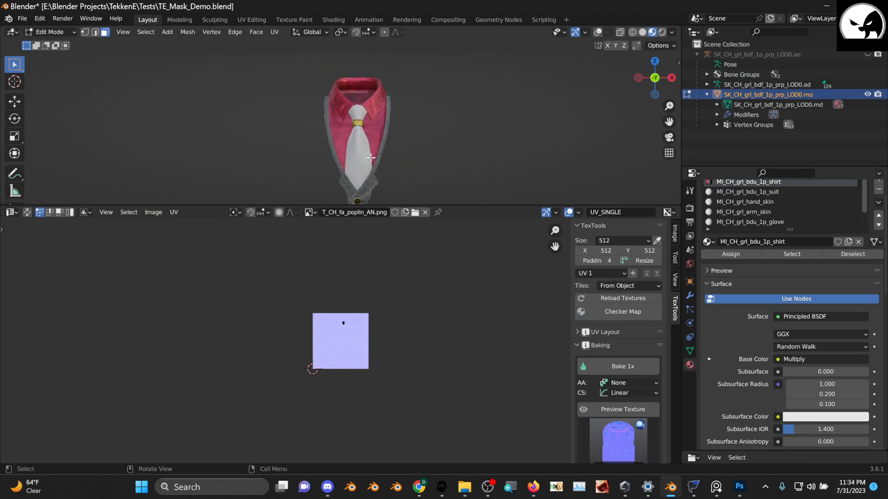
scroll(371, 157, up, 2)
click(629, 242)
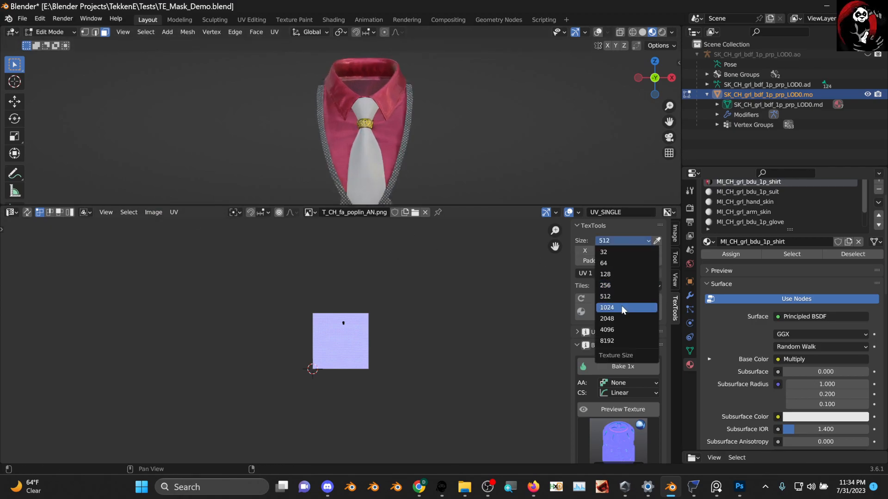
click(622, 307)
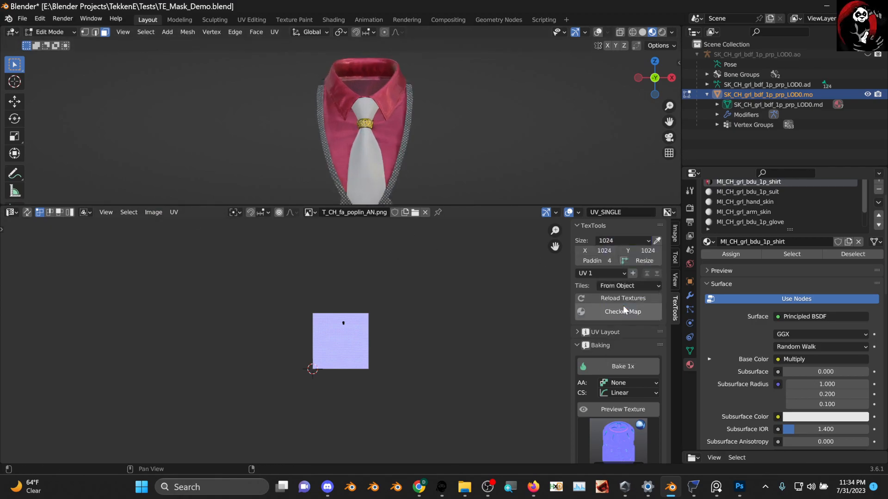
click(625, 442)
click(483, 223)
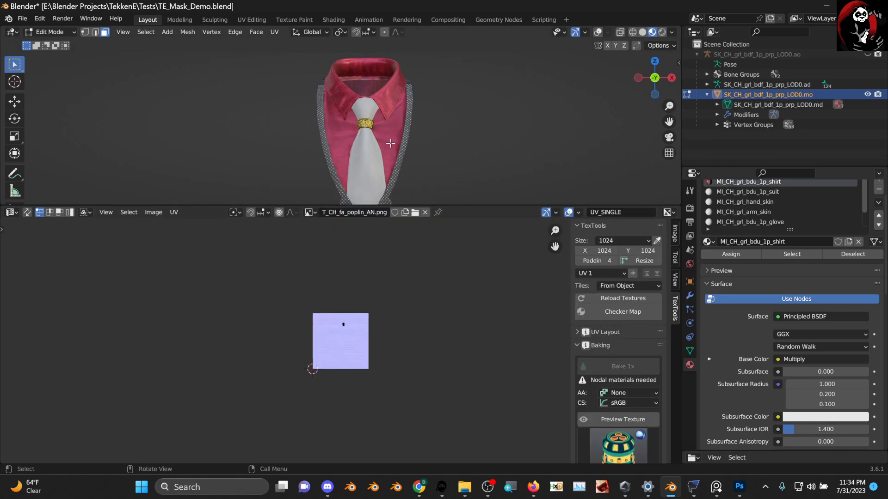
- Switch the model to Object Mode and compare the suit and shirt material slots, ending on MI_CH_grl_bdu_1p_shirt
click(50, 31)
click(47, 42)
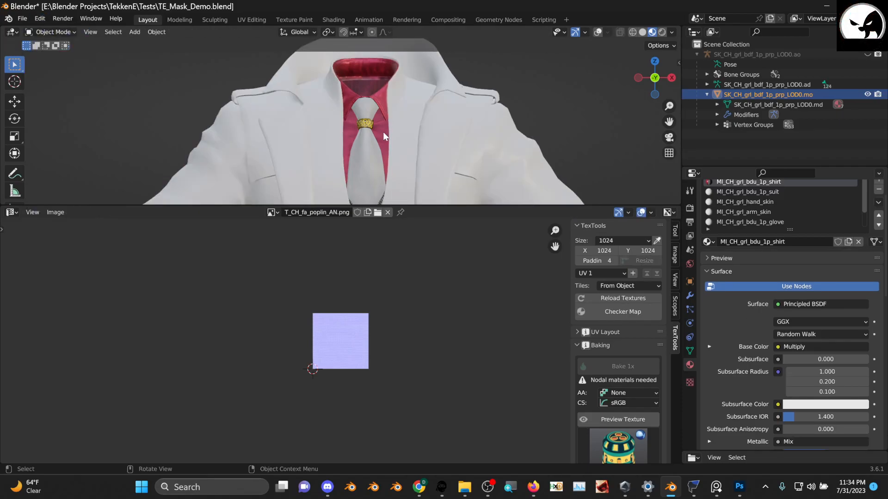
scroll(636, 412, down, 2)
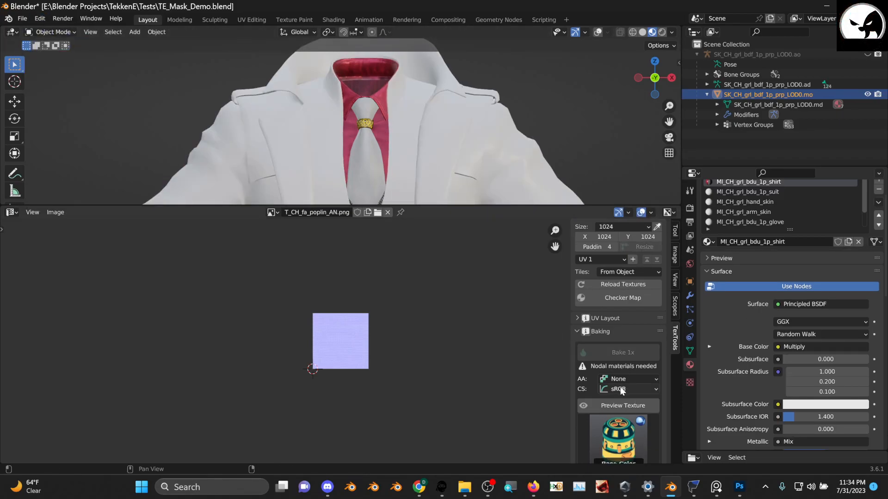
click(50, 32)
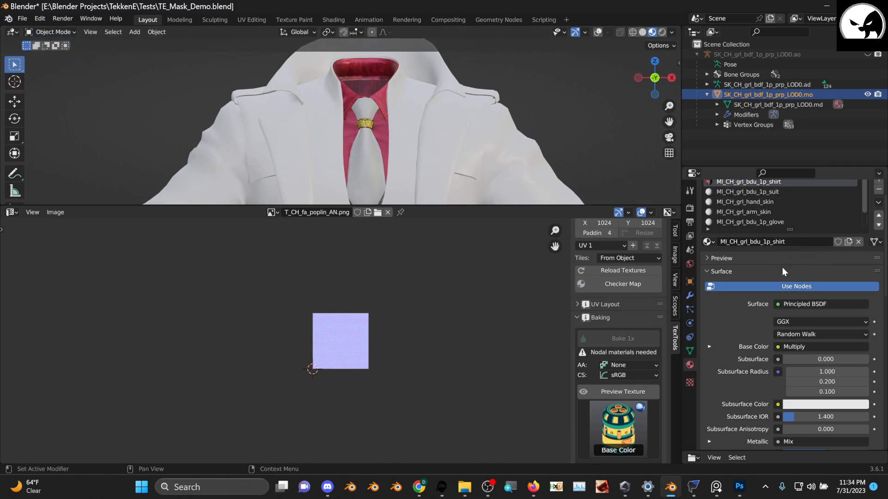
click(760, 212)
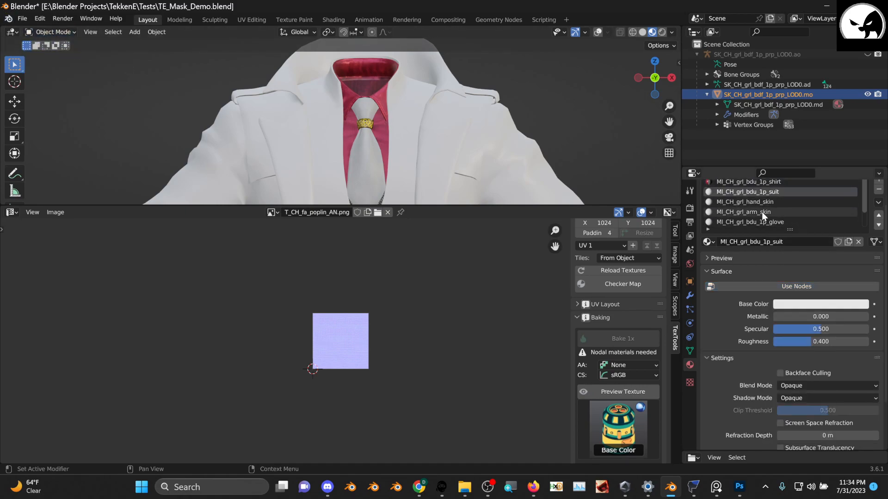
click(745, 182)
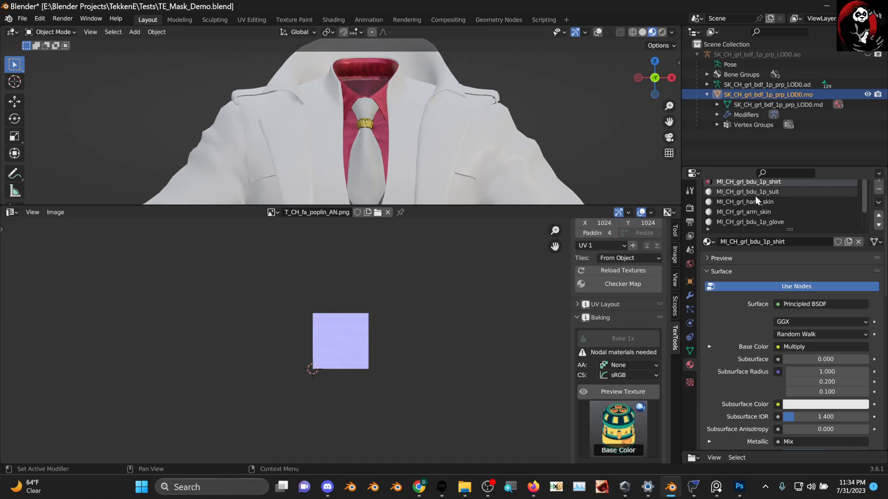
- Select all visible shirt and tie faces in Edit Mode and turn on the viewport overlays
click(50, 32)
scroll(402, 116, up, 1)
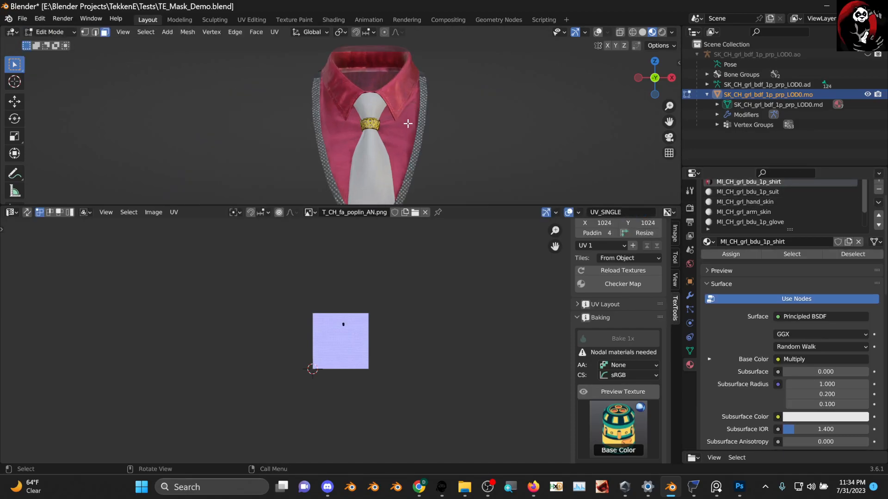
key(a)
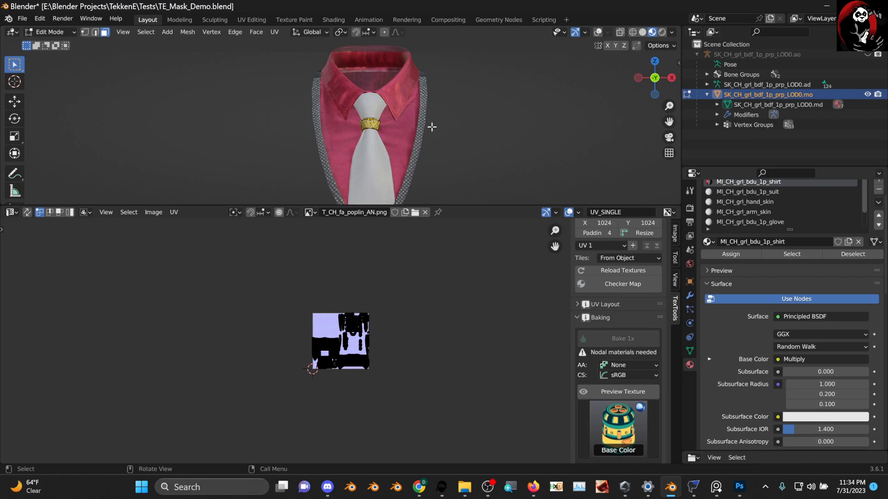
click(598, 32)
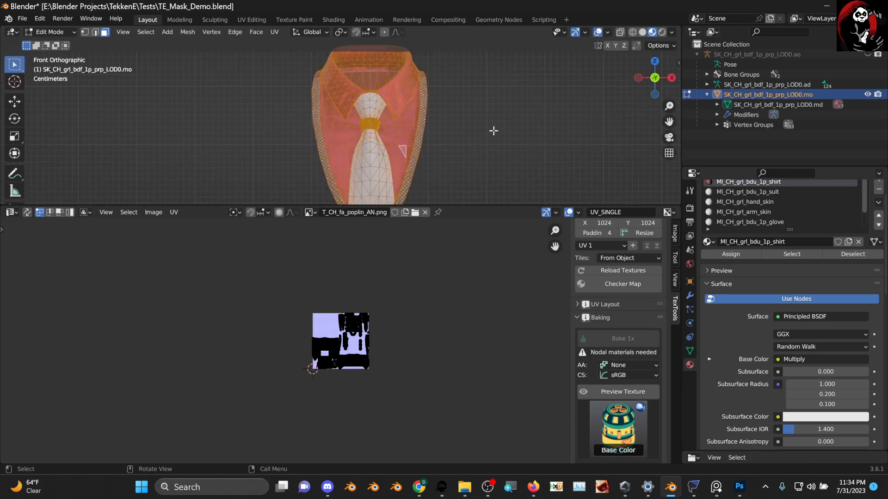
key(Tab)
key(Tab)
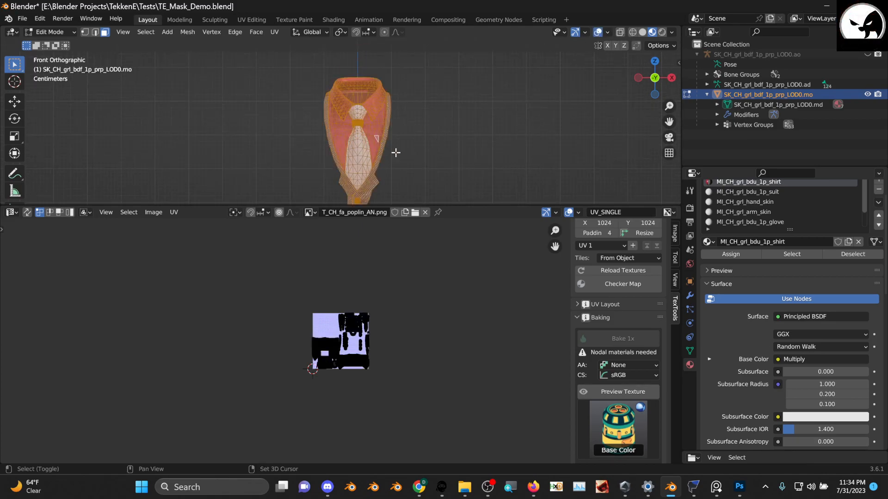
- Duplicate the selected shirt faces in place and separate them into their own object, returning to Object Mode
key(shift+d)
right_click(450, 159)
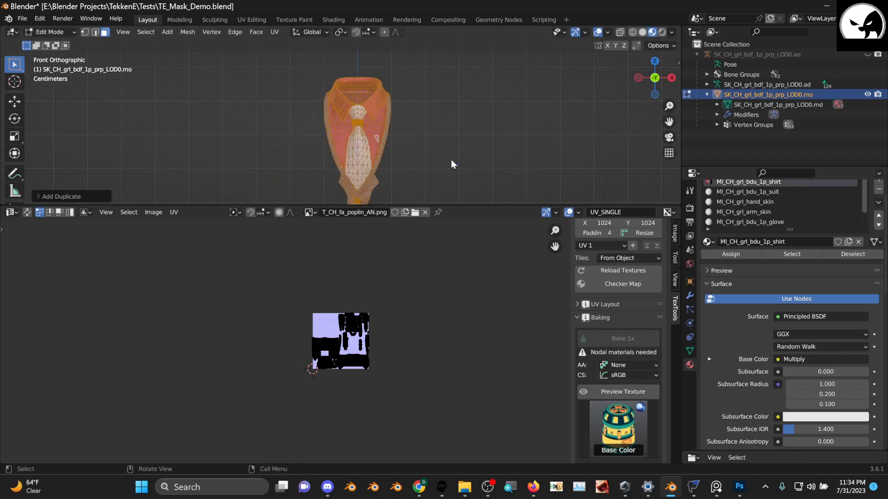
right_click(451, 159)
mouse_move(448, 324)
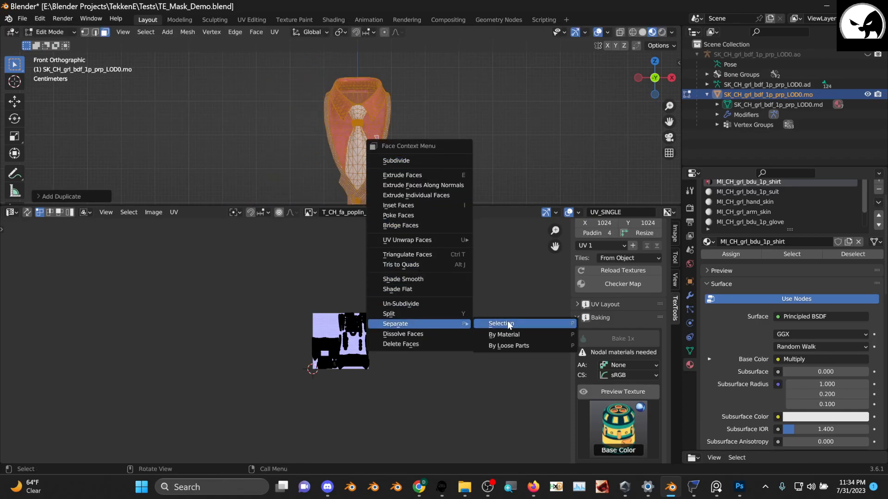
click(507, 321)
click(74, 33)
click(51, 43)
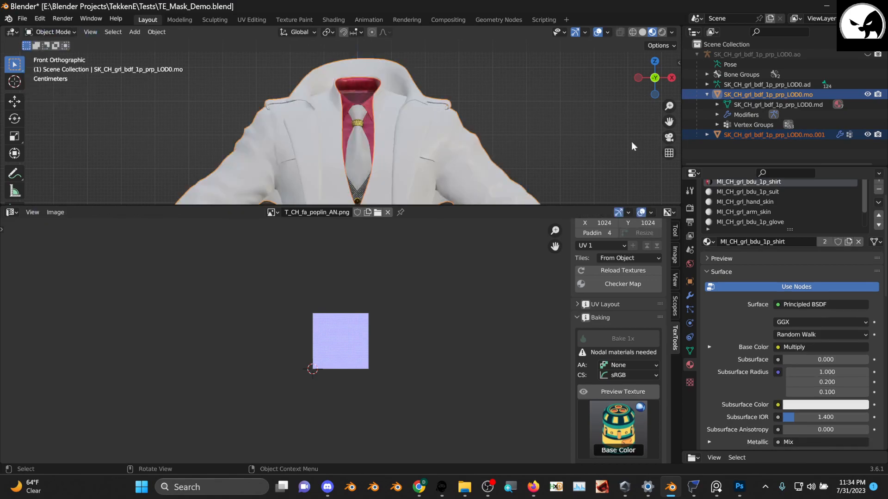
- Hide the original SK_CH_grl_bdf_1p_prp_LOD0.mo mesh and leave only the separated shirt object visible and selected
click(871, 97)
click(396, 122)
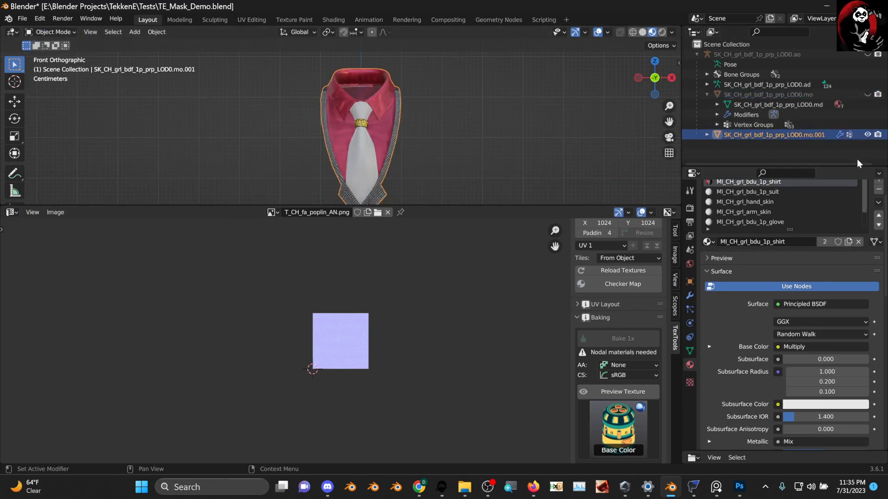
click(868, 134)
click(868, 95)
click(868, 95)
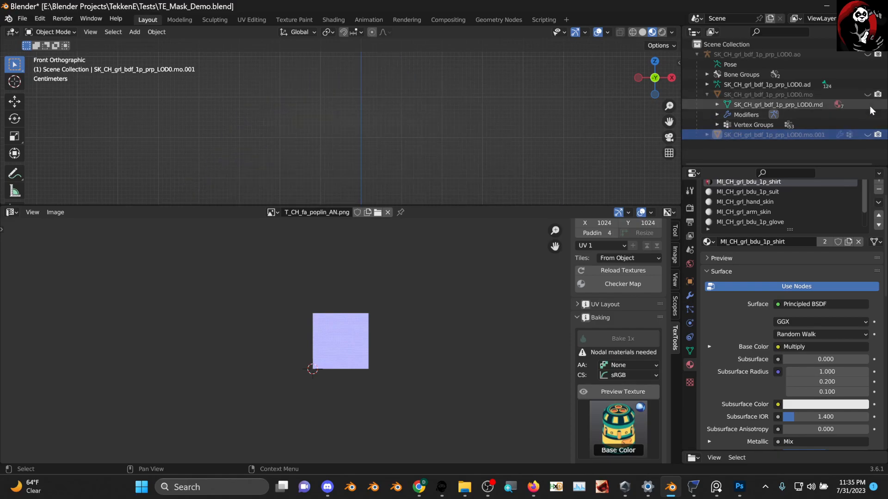
click(868, 135)
scroll(393, 145, up, 2)
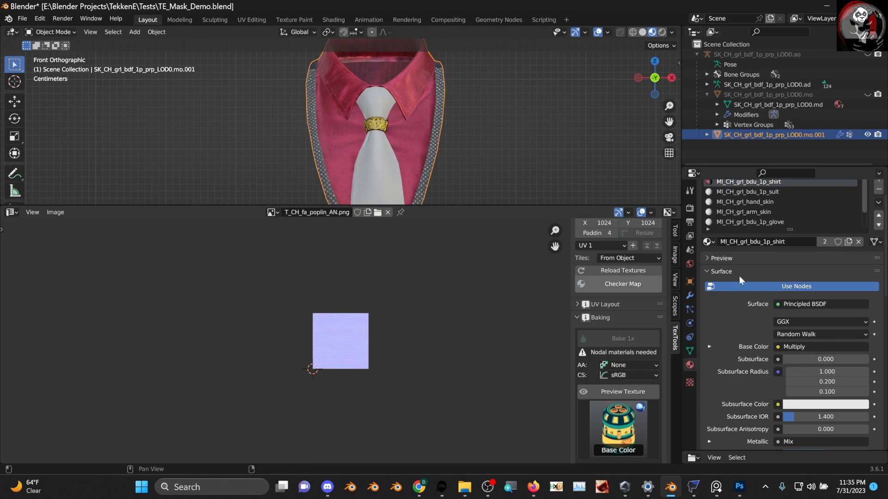
- Remove the unused material slots from the separated shirt, bake its Base Color map and inspect the baked image
click(877, 203)
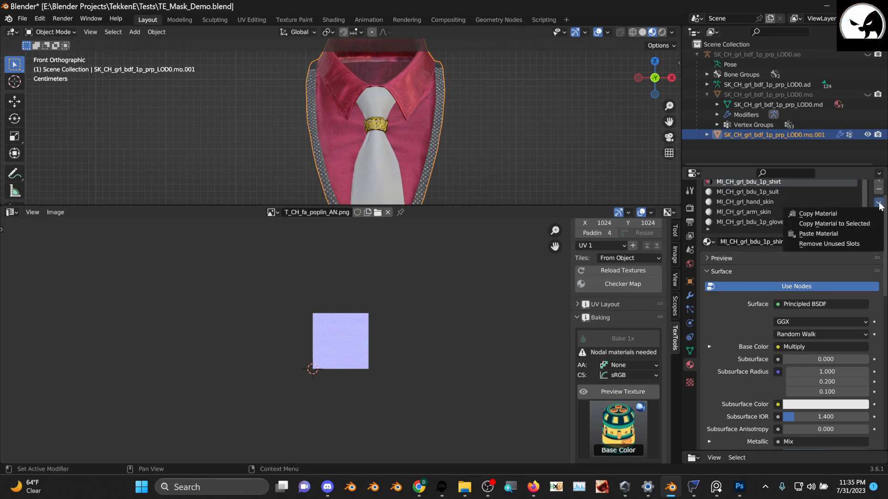
click(846, 243)
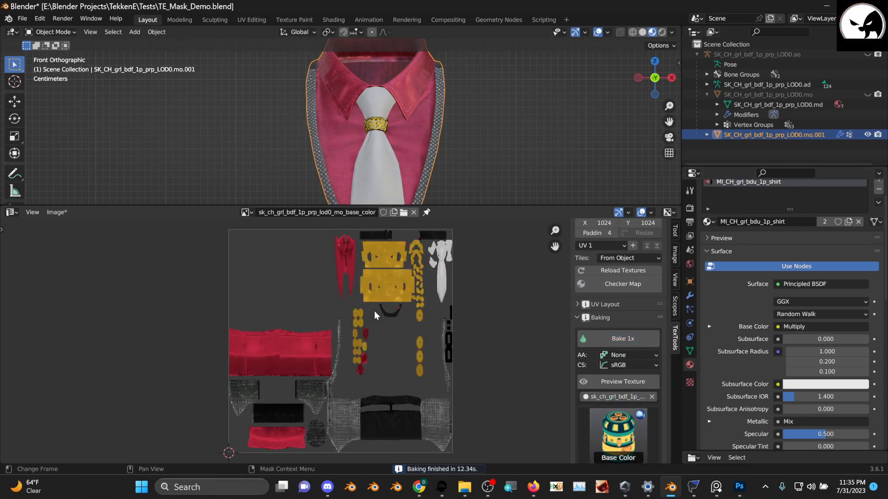
scroll(404, 354, up, 4)
scroll(427, 351, down, 4)
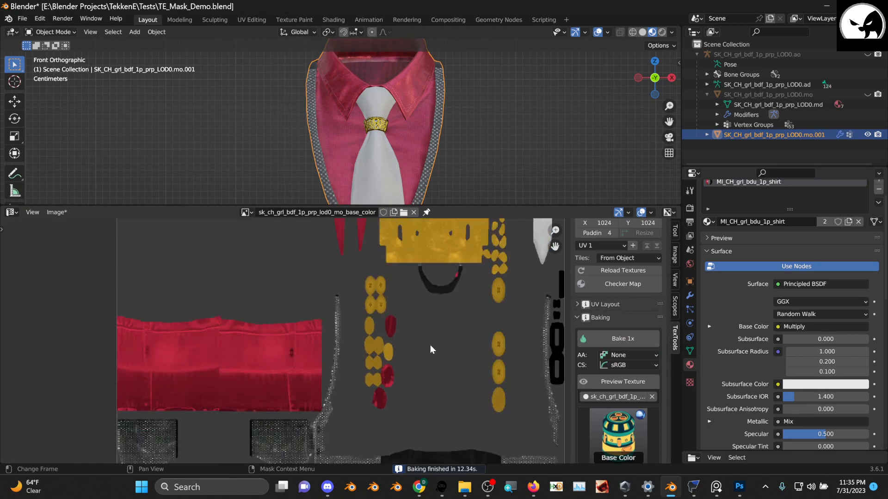
scroll(402, 349, down, 3)
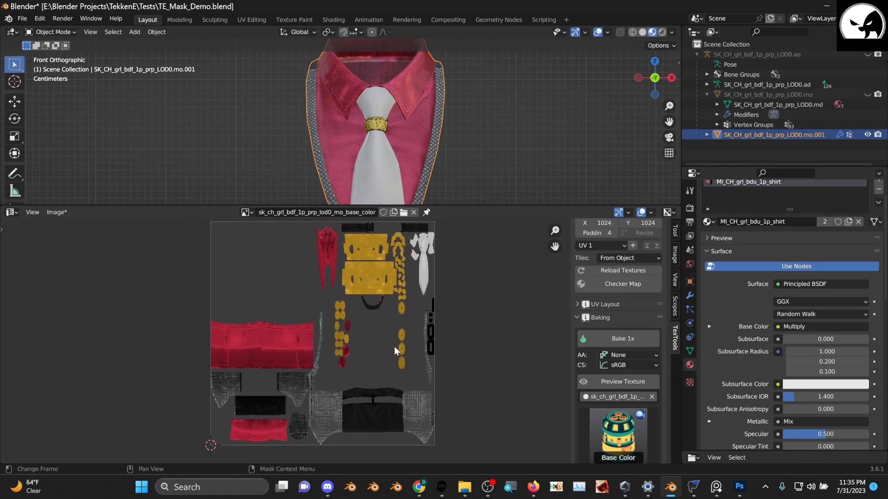
click(56, 212)
click(111, 327)
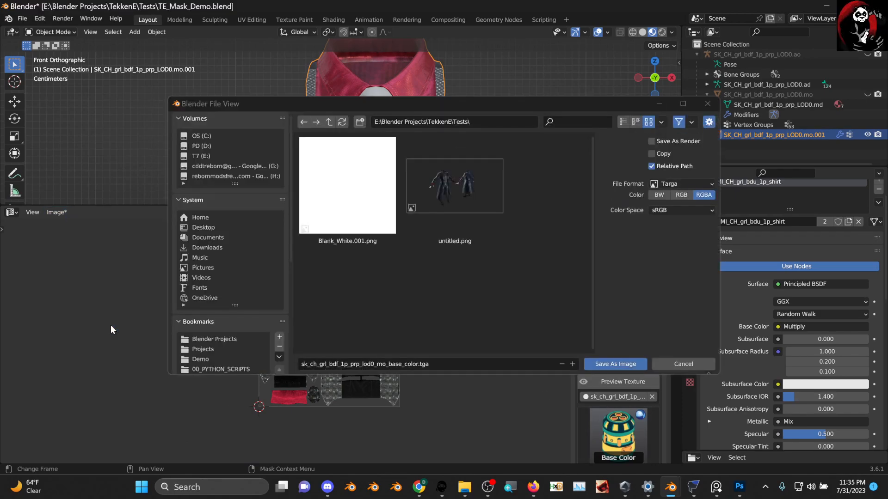
click(708, 365)
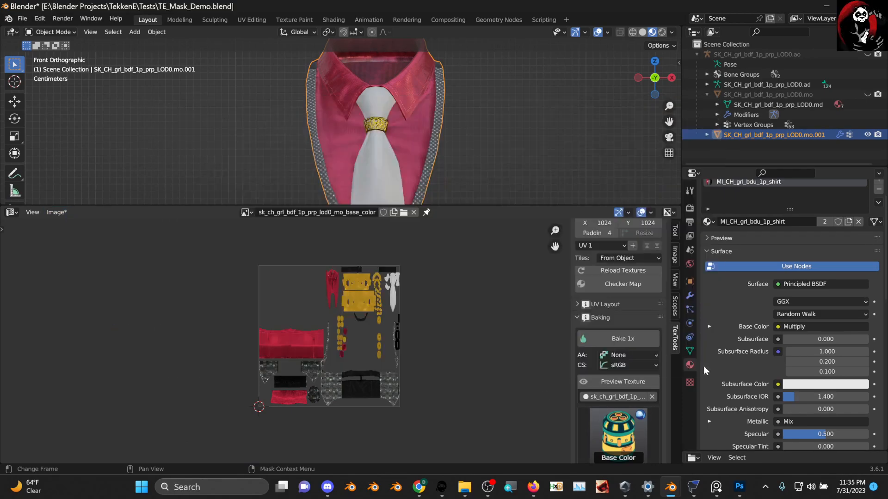
- Rename the separated shirt object to Test_Shirt
double_click(781, 135)
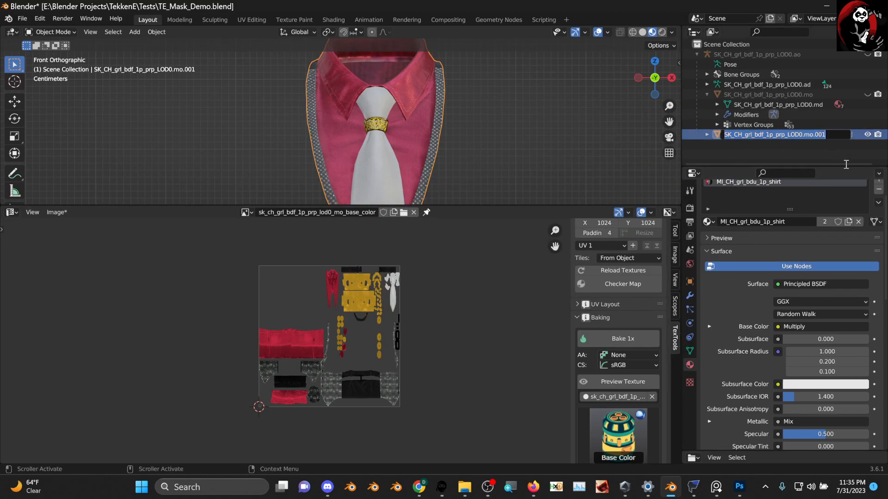
text(Test_Shir)
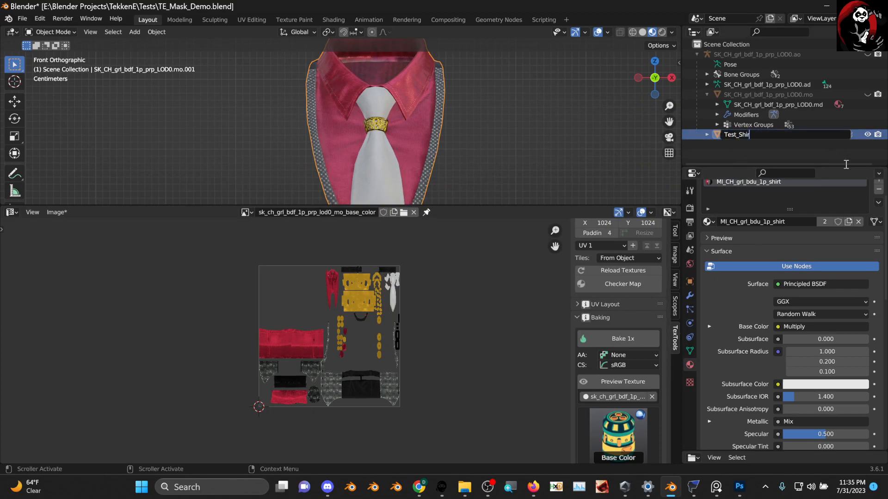
text(t)
key(Return)
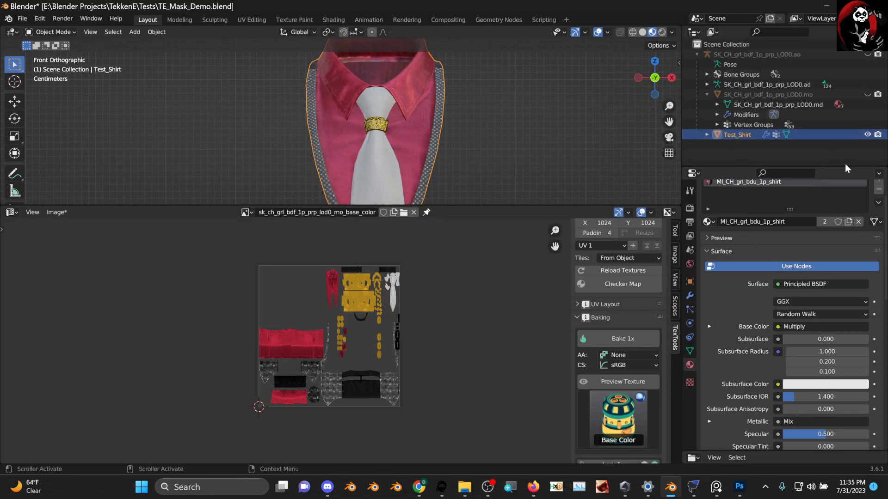
- Bake the Base Color map of Test_Shirt and save it as test_shirt_base_color.tga in the Tests folder, in Targa format
click(628, 343)
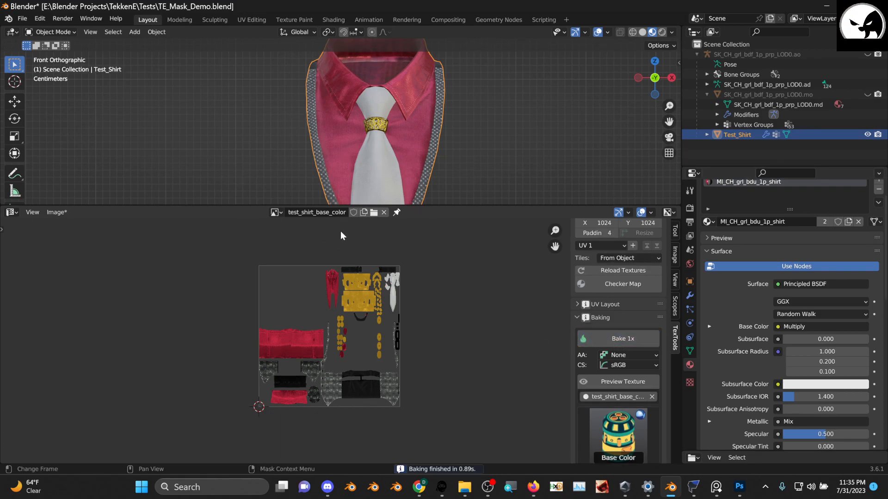
click(57, 212)
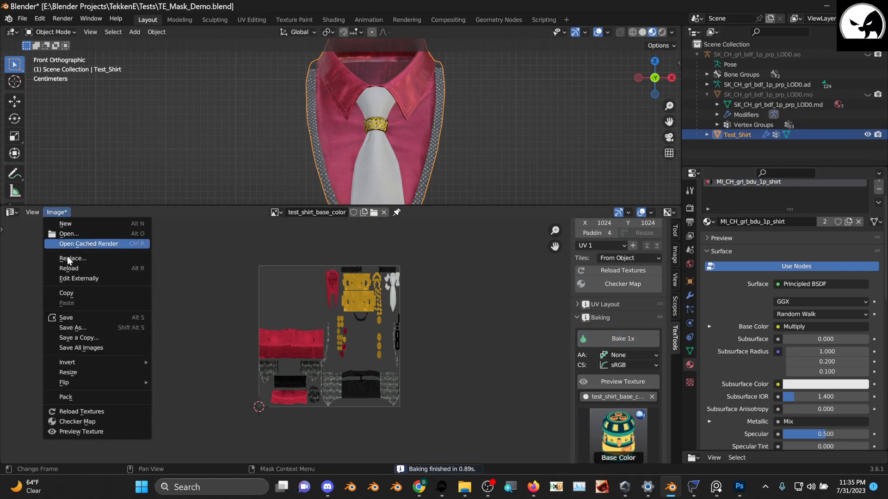
click(98, 327)
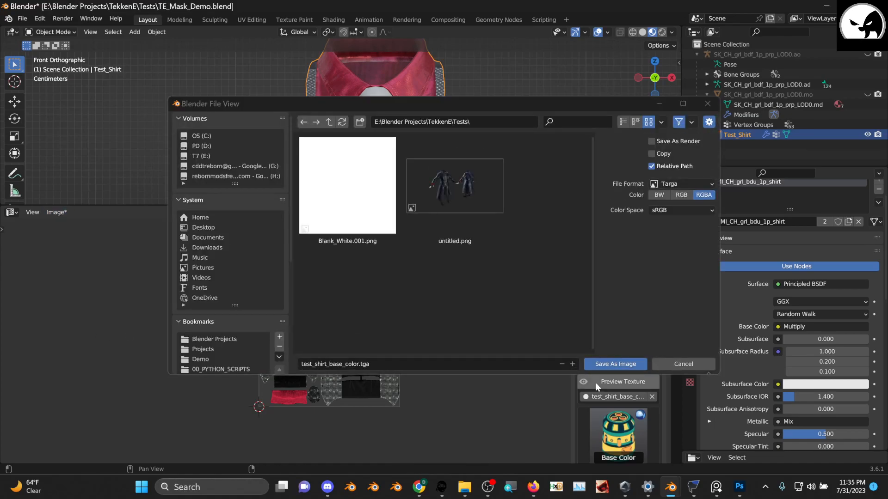
click(607, 362)
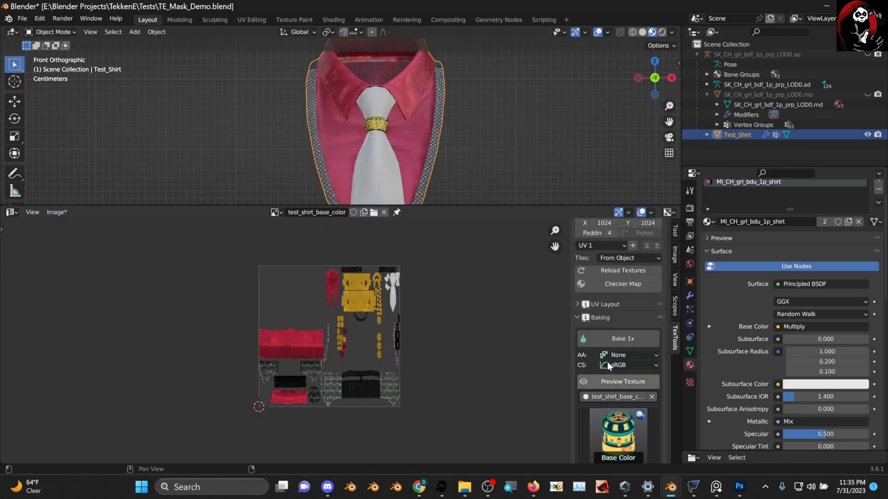
- Change the TexTools bake mode to Metallic and bake the metallic map of Test_Shirt
click(627, 430)
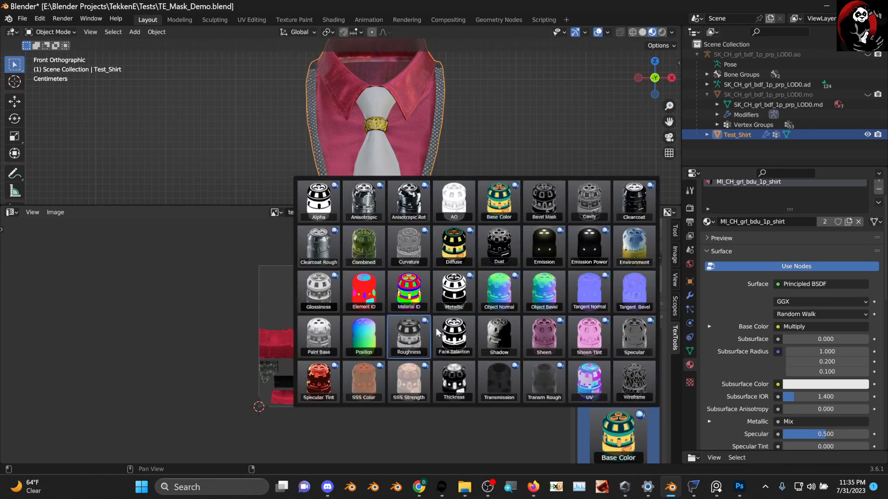
click(456, 296)
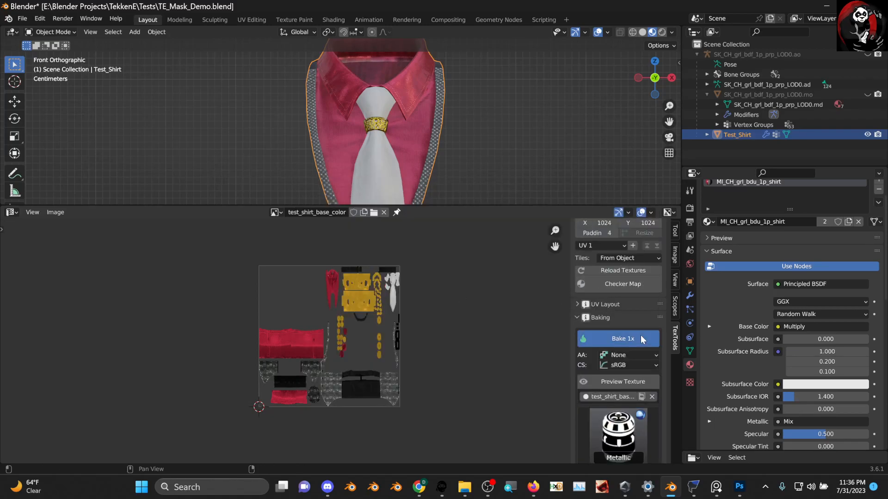
click(641, 338)
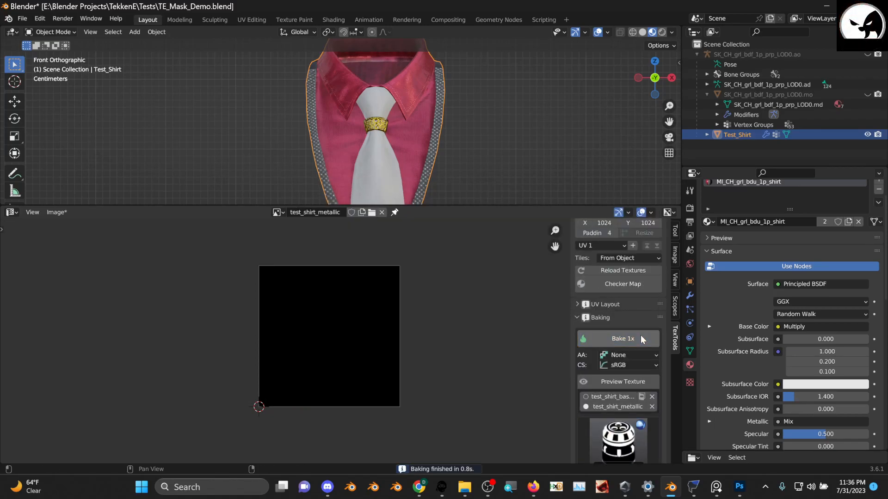
- Bake the Roughness map of Test_Shirt and save it as test_shirt_roughness.tga in the Tests folder, in Targa format
scroll(459, 334, down, 3)
scroll(567, 389, up, 3)
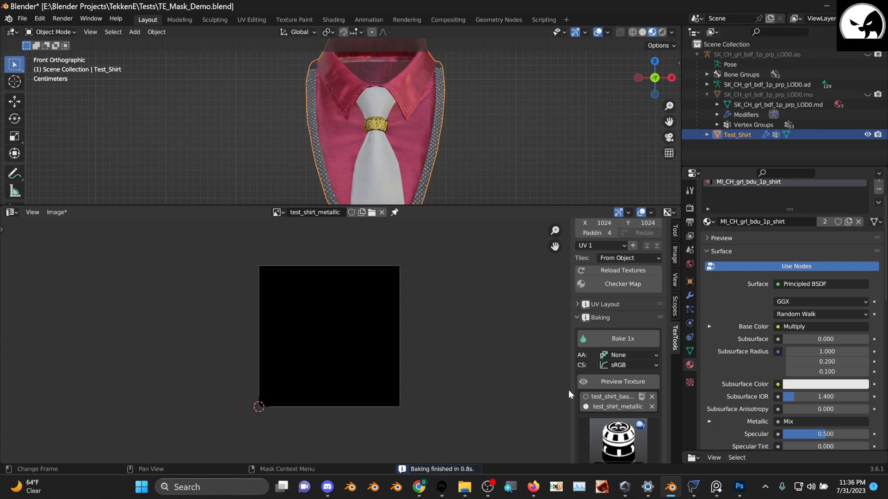
scroll(601, 382, down, 1)
scroll(319, 306, up, 2)
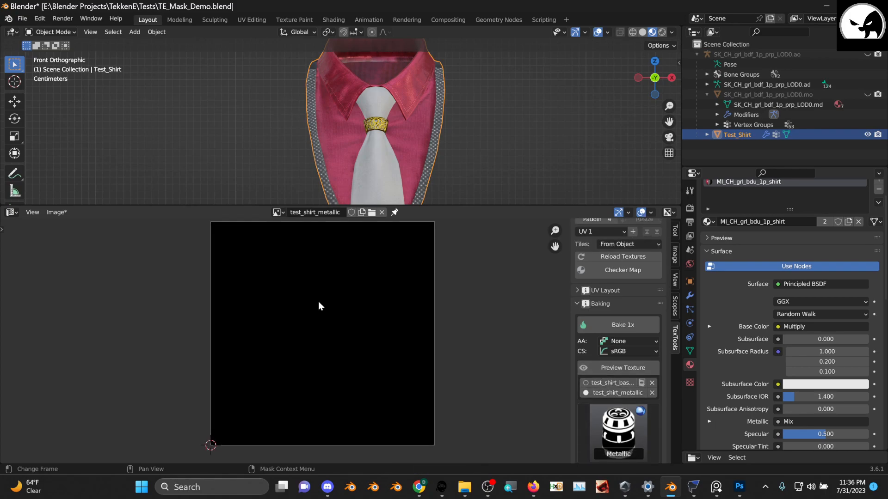
scroll(318, 303, down, 1)
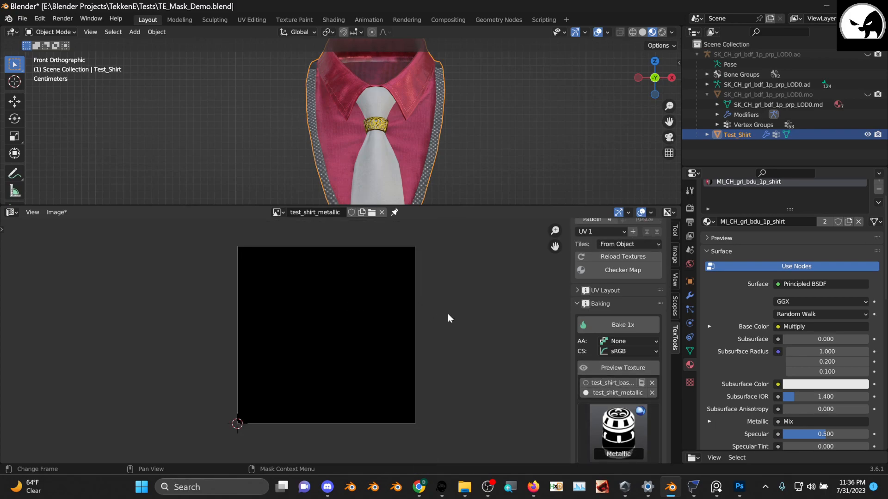
middle_drag(448, 318, 407, 325)
click(618, 430)
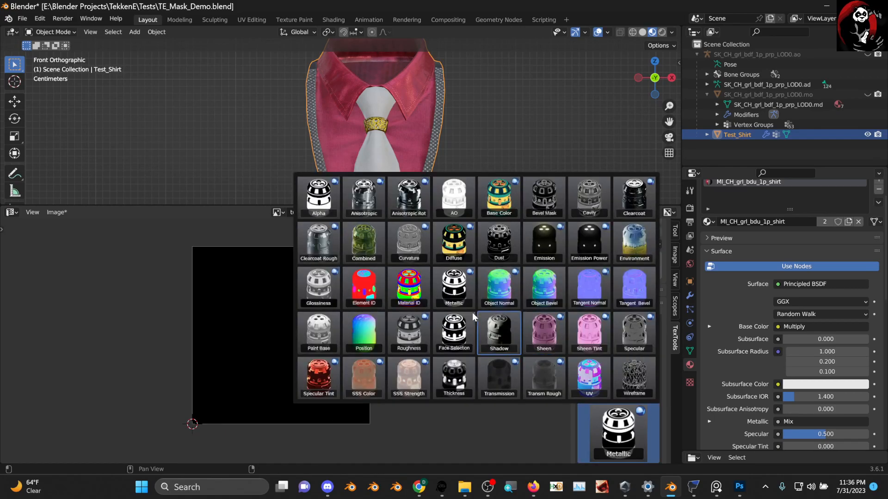
click(414, 334)
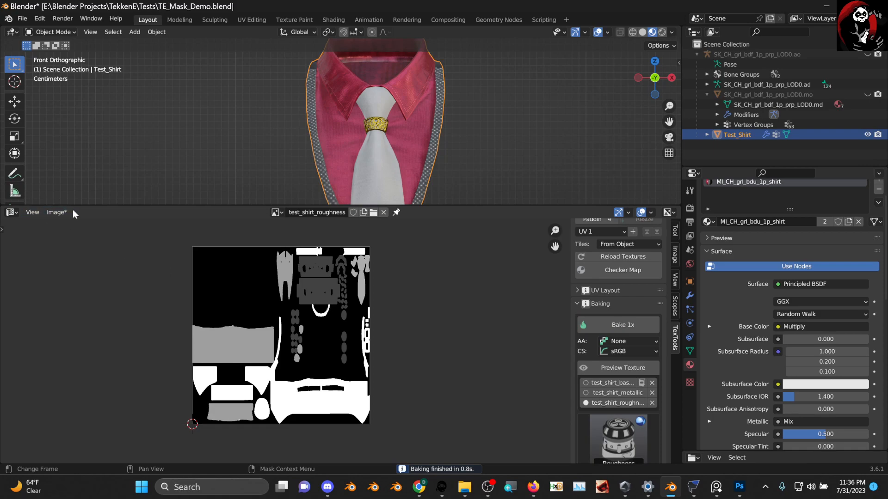
click(57, 212)
click(95, 326)
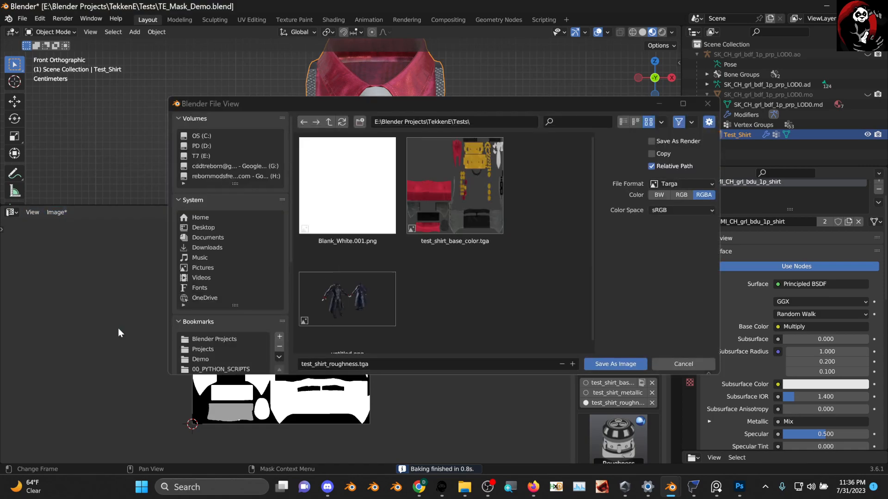
click(614, 364)
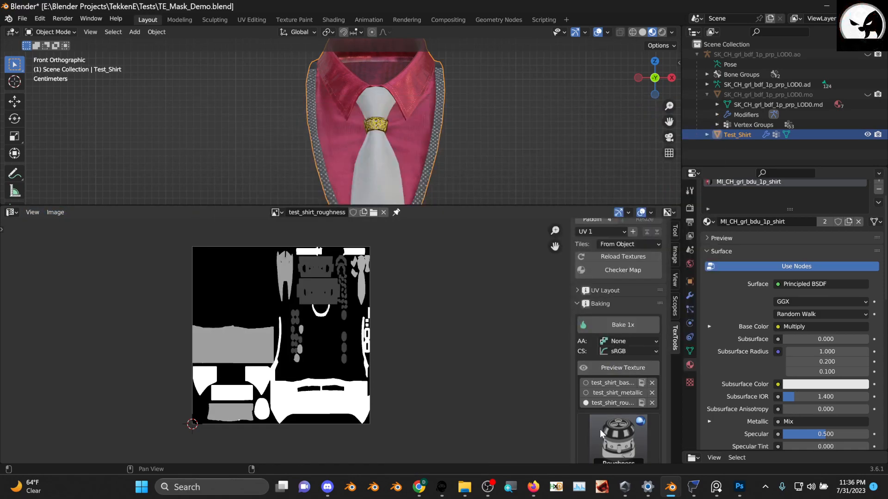
- Bake the Metallic map of Test_Shirt again and save it as test_shirt_metallic.tga in the Tests folder, in Targa format
click(599, 428)
click(454, 298)
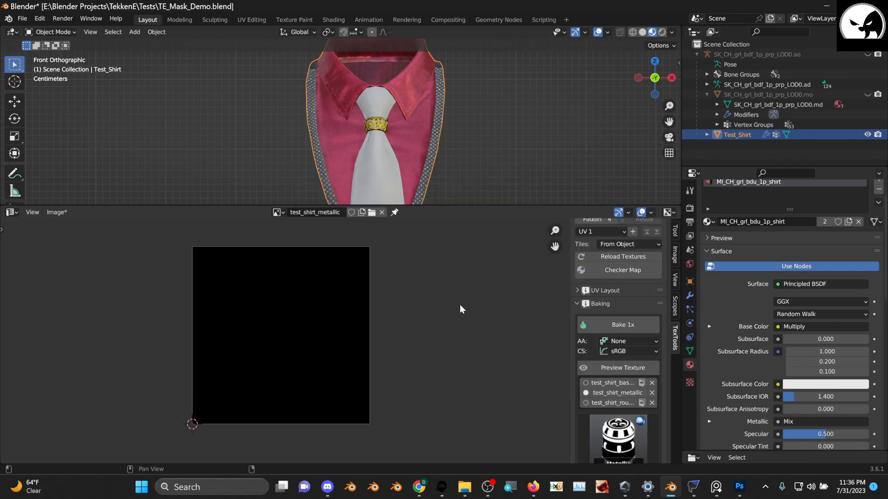
click(621, 326)
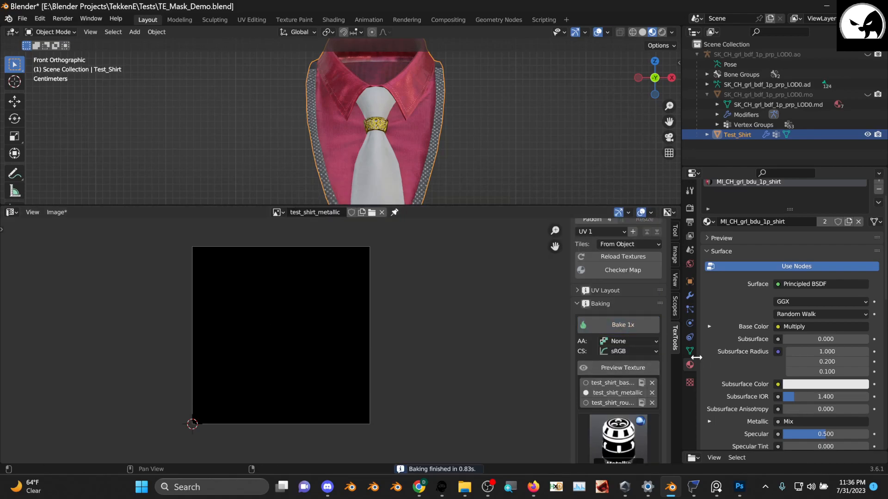
click(57, 212)
click(101, 328)
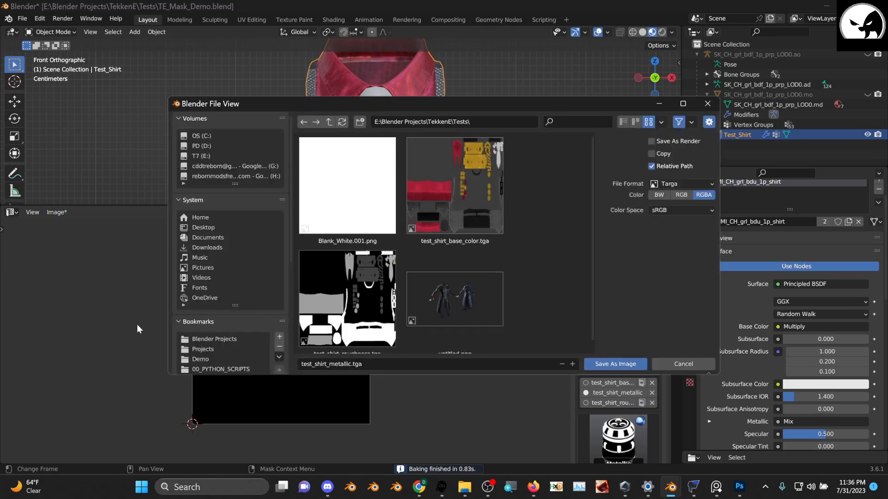
- Set the TexTools bake mode to Tangent Normal with sRGB color space, bake Test_Shirt and inspect the normal map
click(624, 433)
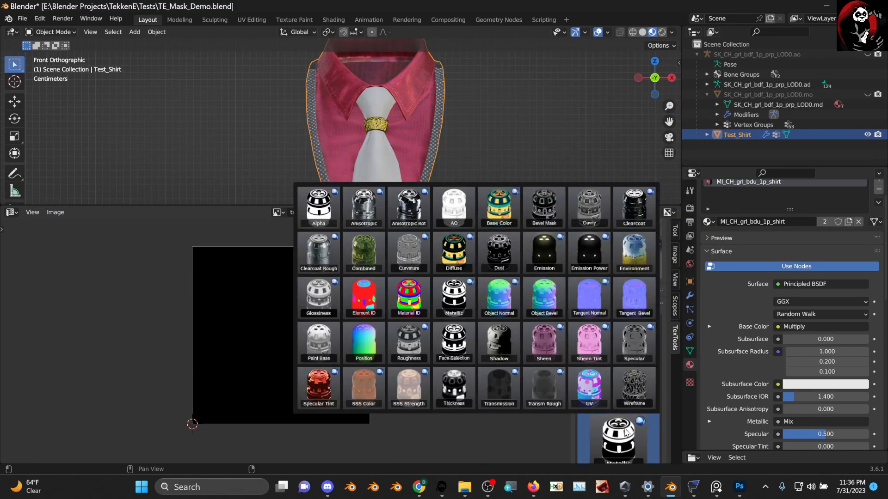
click(595, 301)
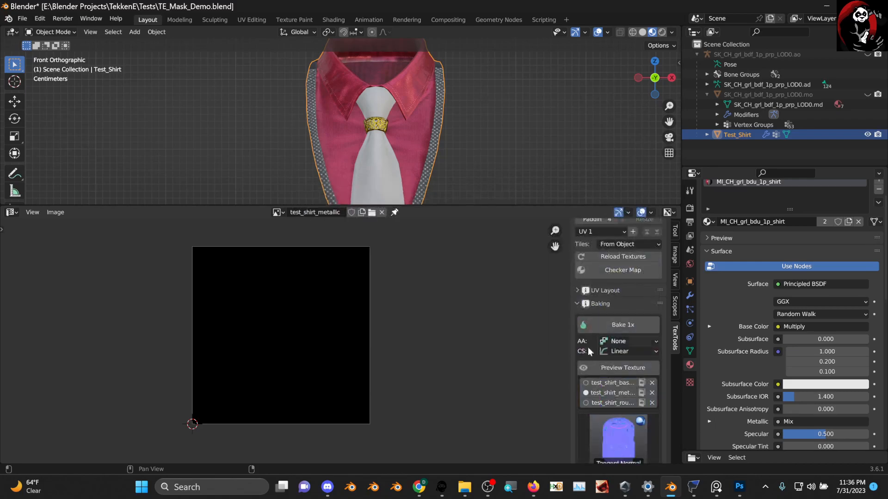
click(634, 350)
click(630, 365)
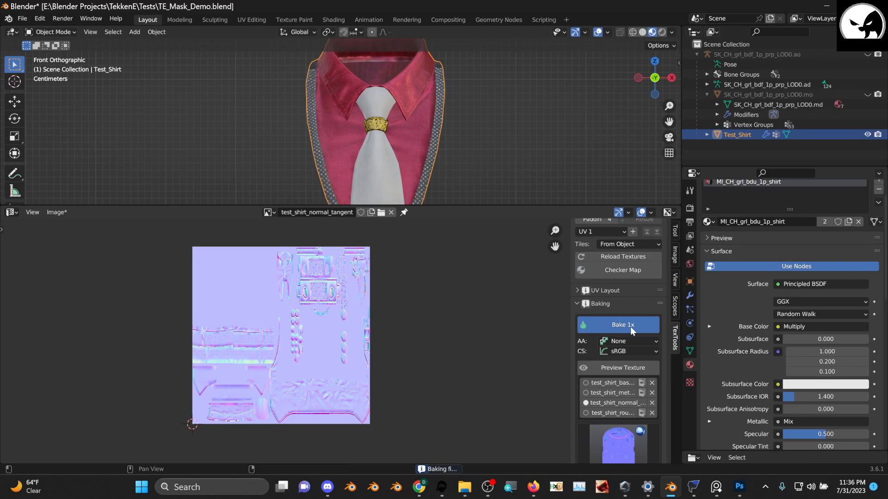
scroll(317, 317, up, 6)
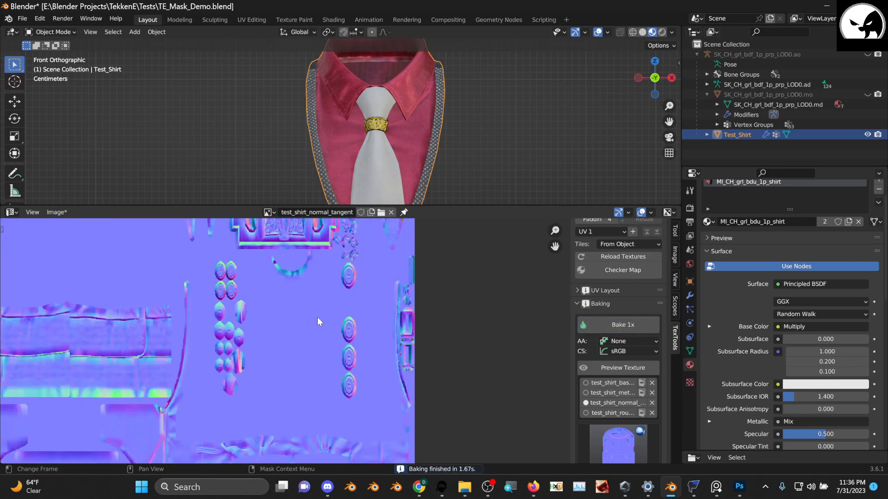
scroll(325, 313, down, 5)
- Save the baked normal map as test_shirt_normal_tangent.tga in the Tests folder, in Targa format
click(56, 212)
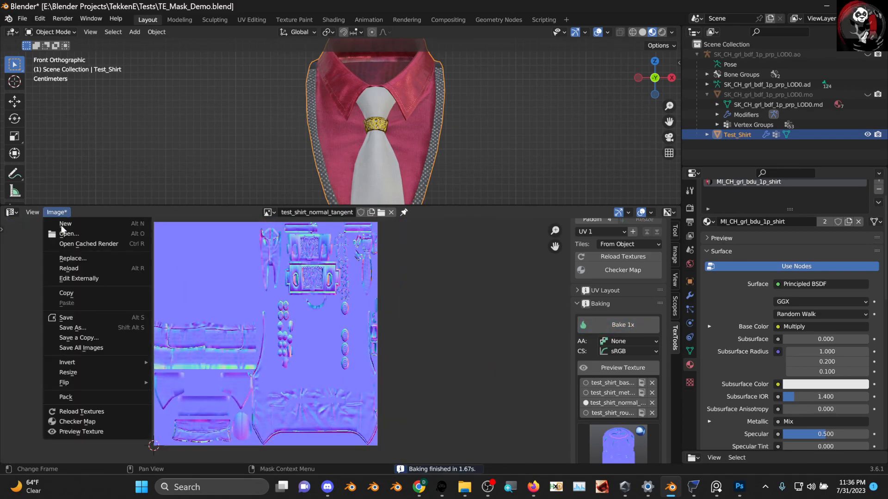
click(95, 325)
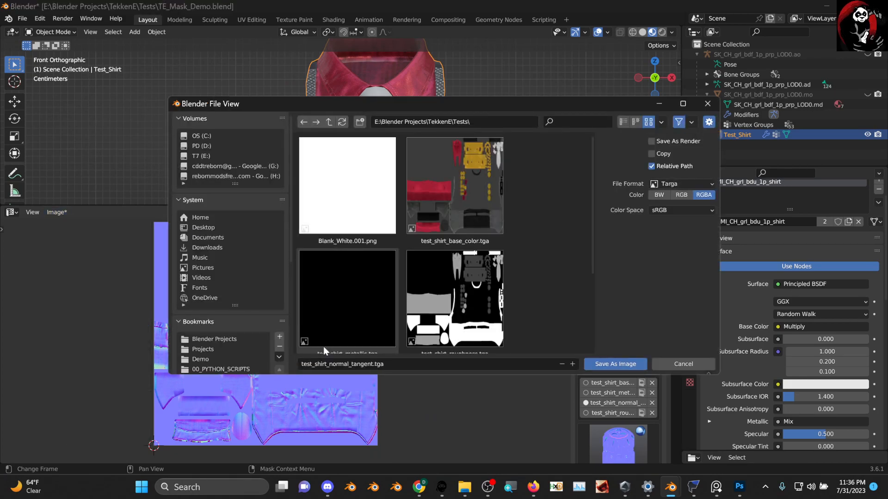
click(619, 361)
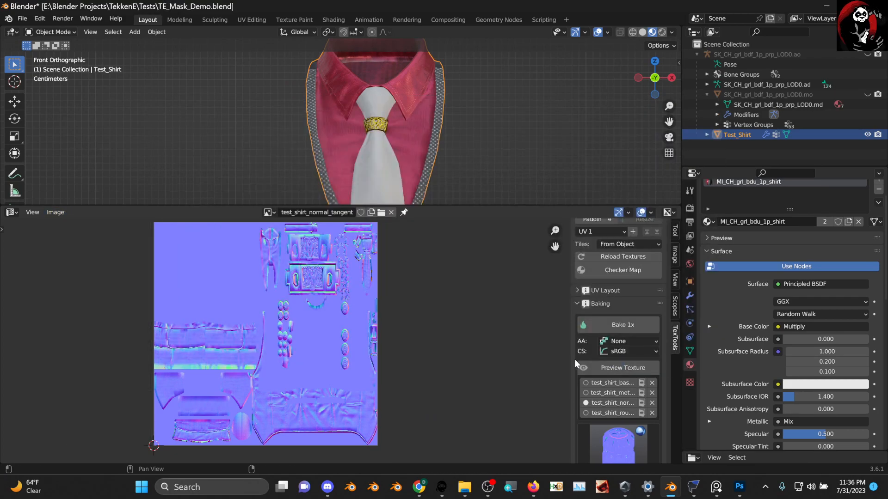
- Add a second material slot to Test_Shirt with a new material named Test_Shirt
scroll(389, 134, down, 1)
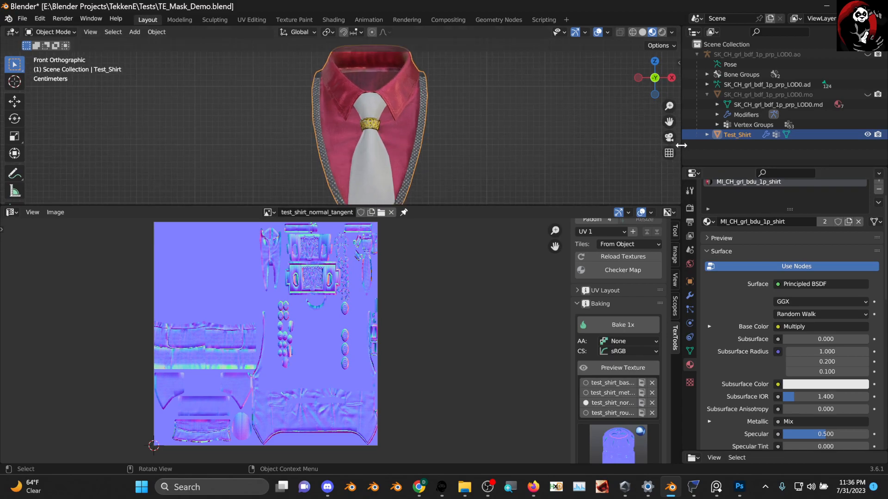
scroll(880, 192, up, 1)
click(880, 193)
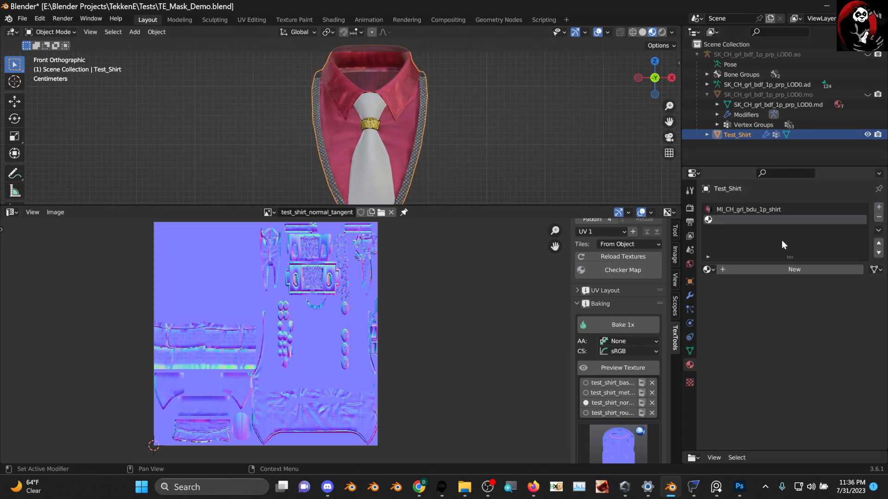
click(795, 273)
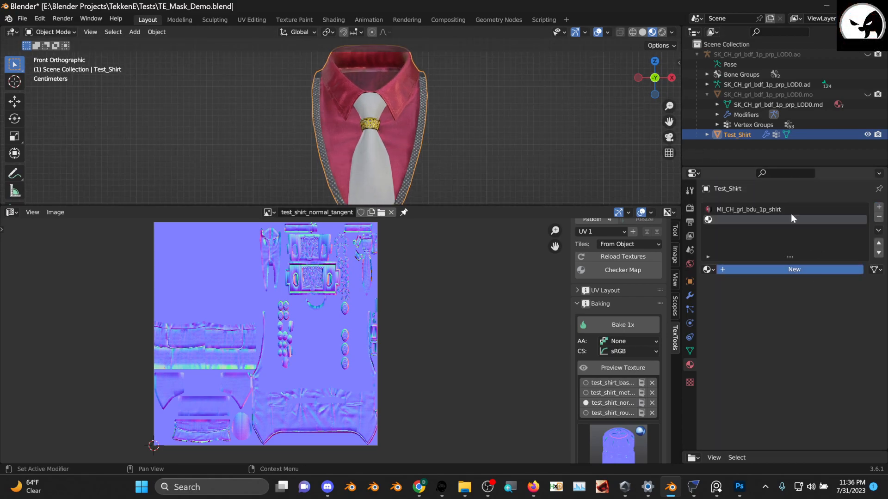
double_click(743, 218)
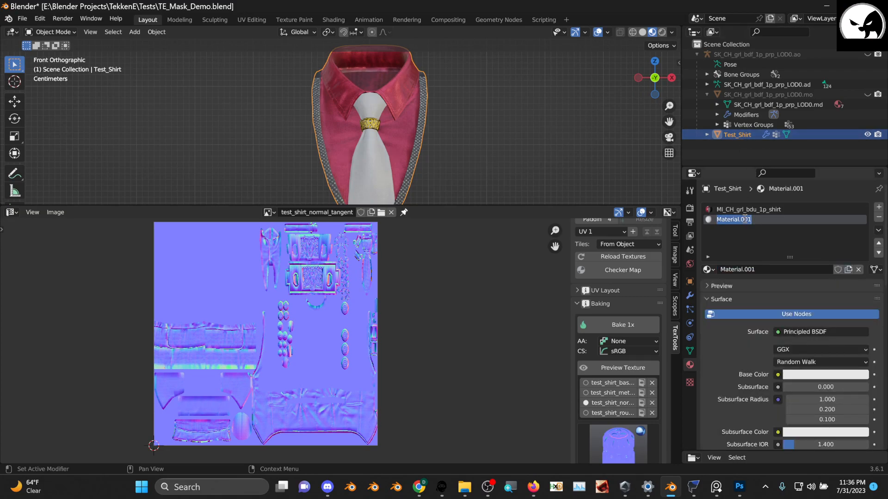
text(Test)
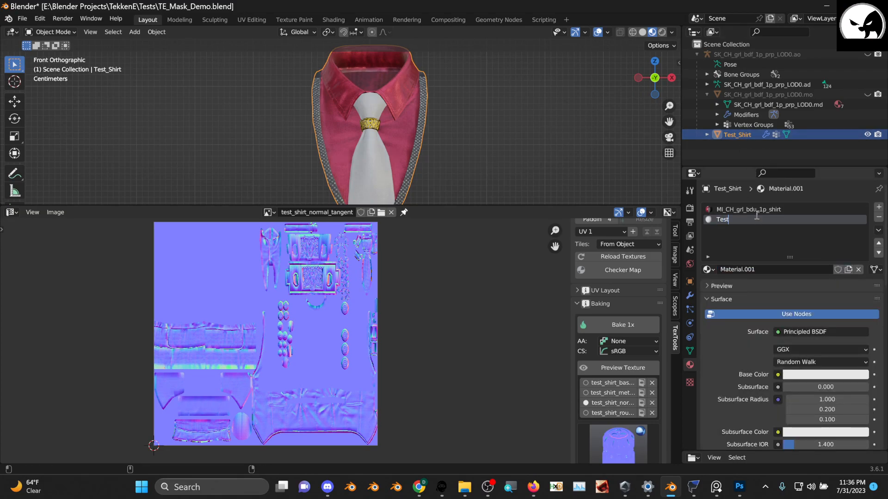
text(_Shirt)
key(Return)
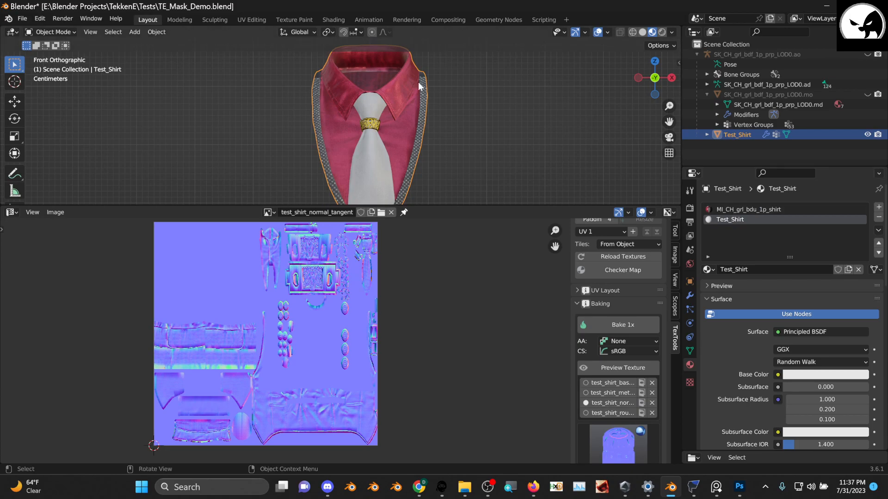
- Assign the Test_Shirt material to all faces of the shirt in Edit Mode and return to Object Mode
click(50, 32)
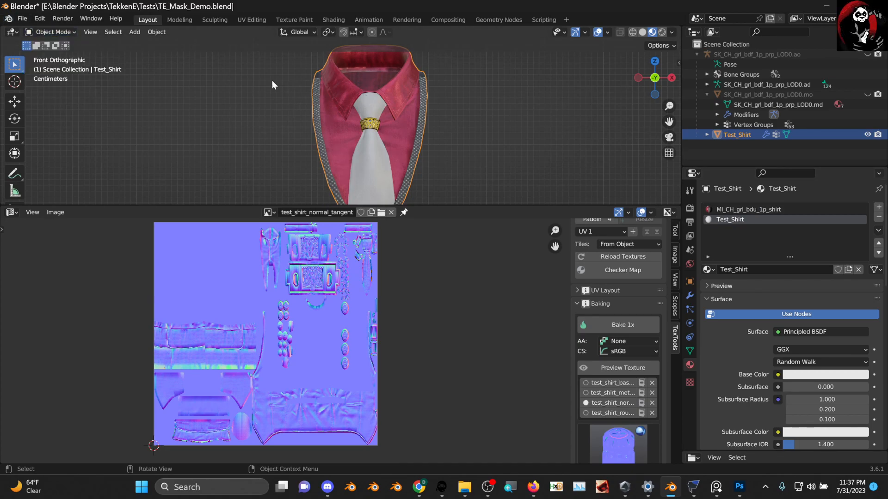
click(50, 31)
click(57, 55)
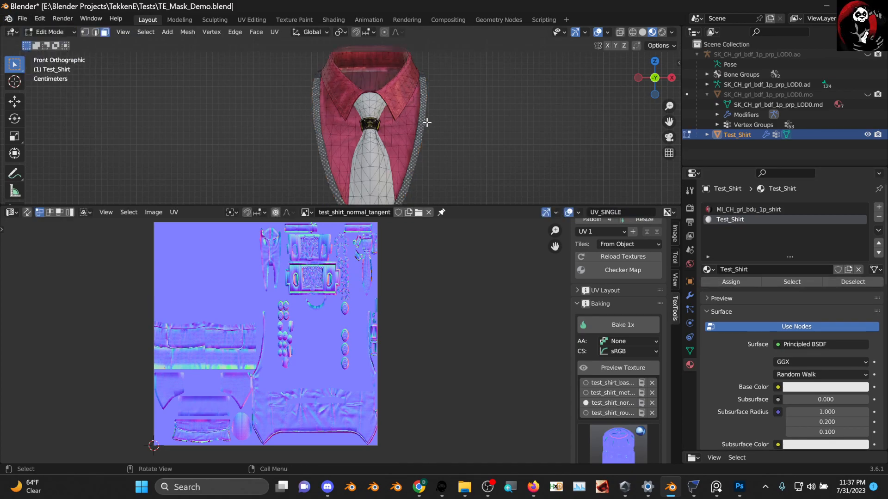
click(736, 281)
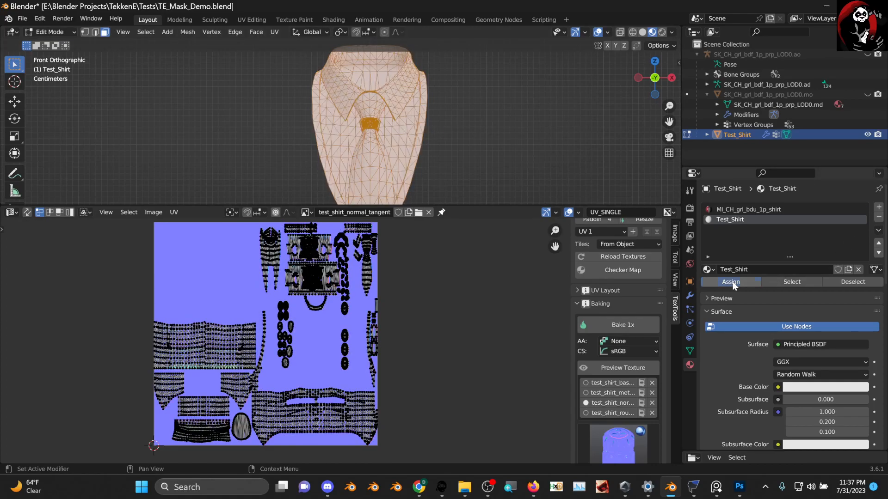
click(465, 129)
scroll(426, 134, up, 2)
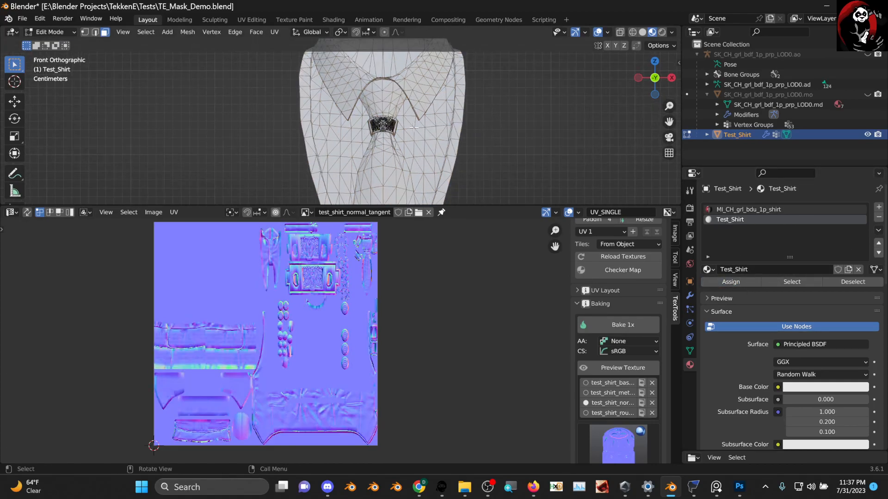
click(43, 32)
click(44, 40)
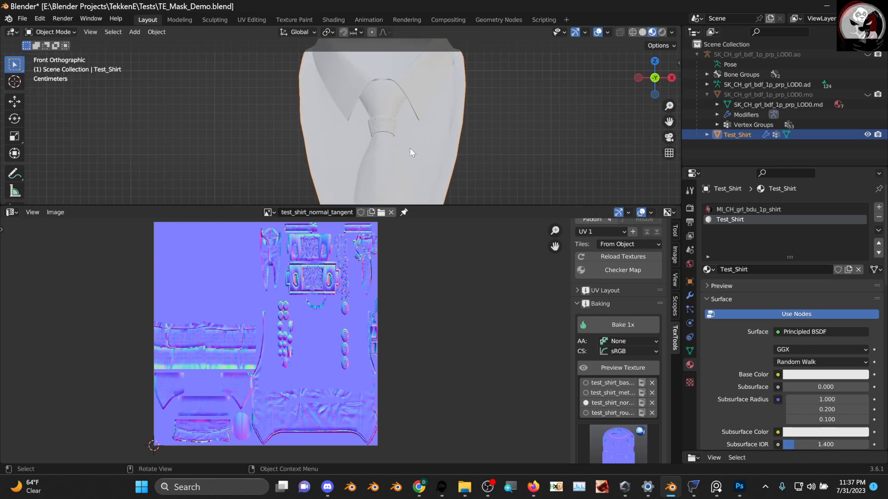
scroll(409, 148, down, 2)
- Switch the Image Editor area to the Shader Editor and add an Image Texture node beside the Test_Shirt material's Principled BSDF
click(11, 213)
click(39, 307)
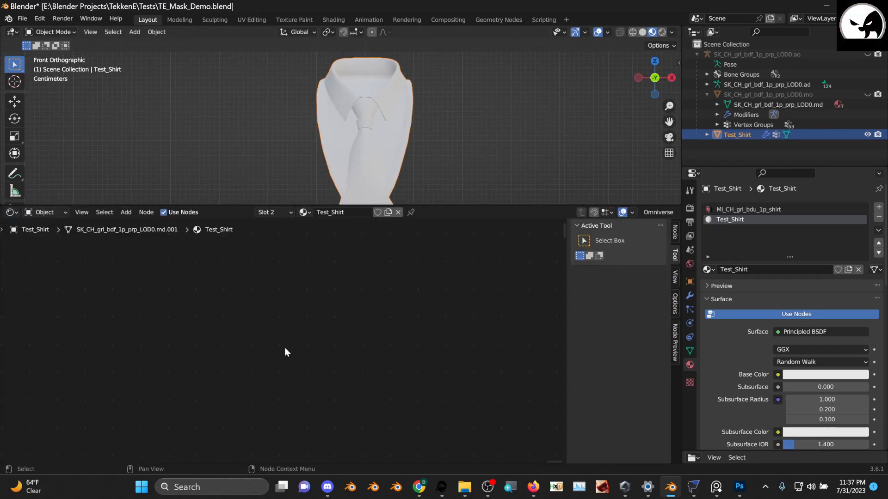
middle_drag(284, 347, 522, 261)
middle_drag(139, 360, 338, 306)
scroll(314, 327, up, 6)
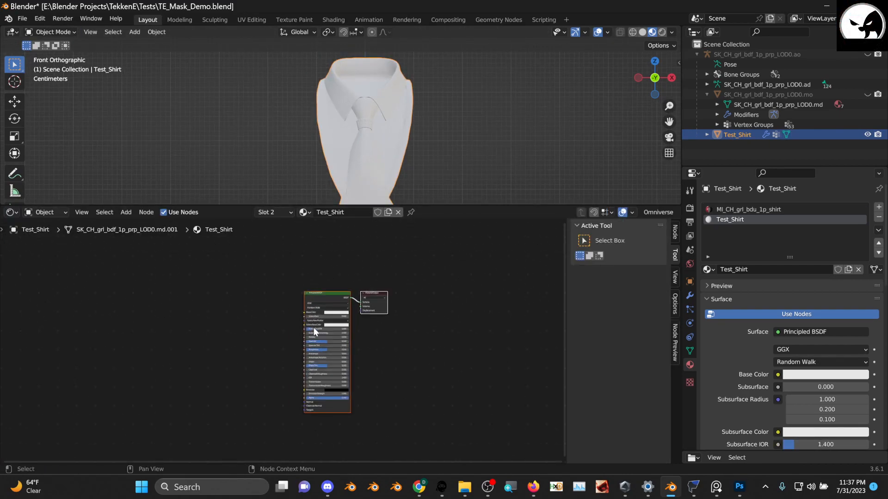
click(200, 321)
key(shift+a)
text(image)
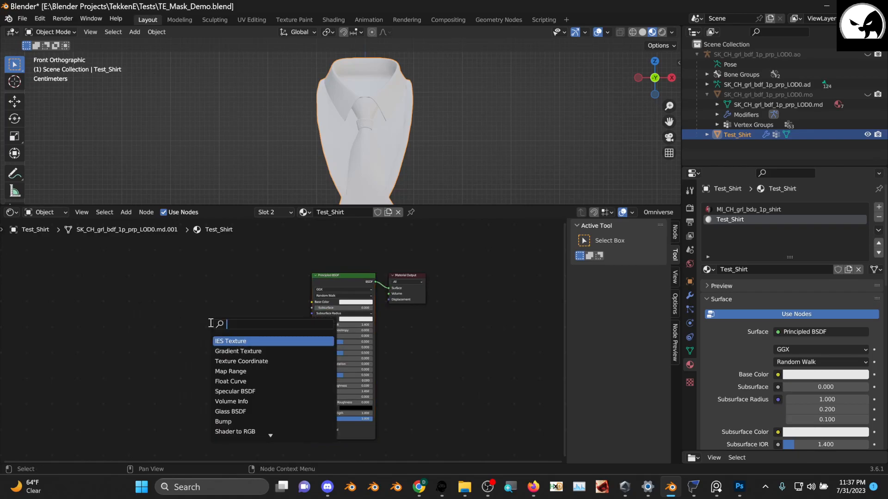
key(Return)
click(190, 277)
scroll(248, 290, up, 2)
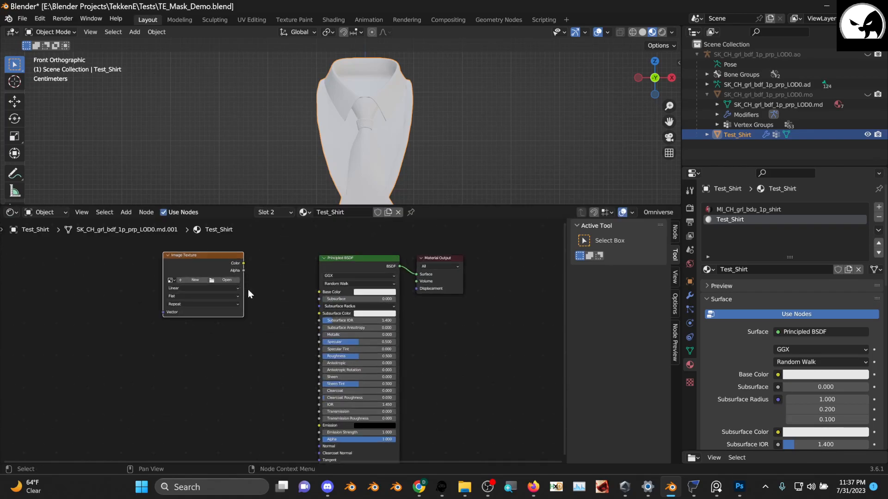
- Add test_shirt_metallic.tga, test_shirt_normal_tangent.tga and test_shirt_roughness.tga from the Tests folder as image nodes in the Test_Shirt material
click(224, 279)
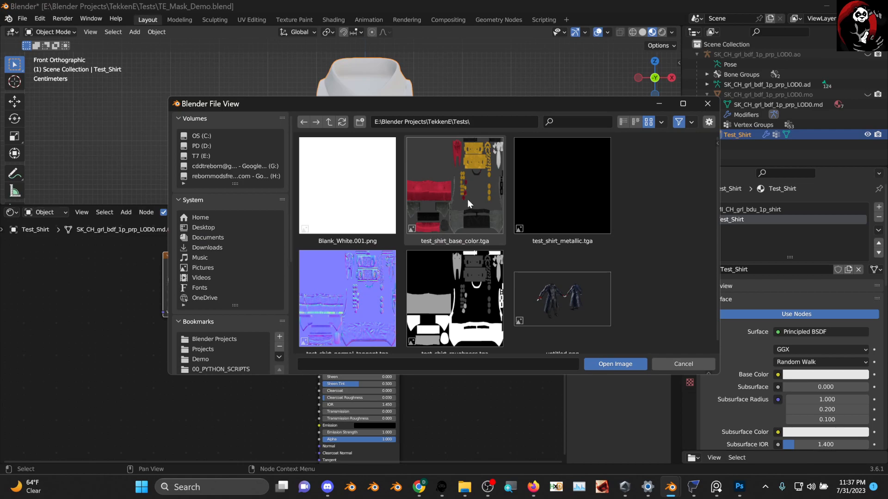
click(467, 200)
scroll(453, 209, down, 1)
click(362, 198)
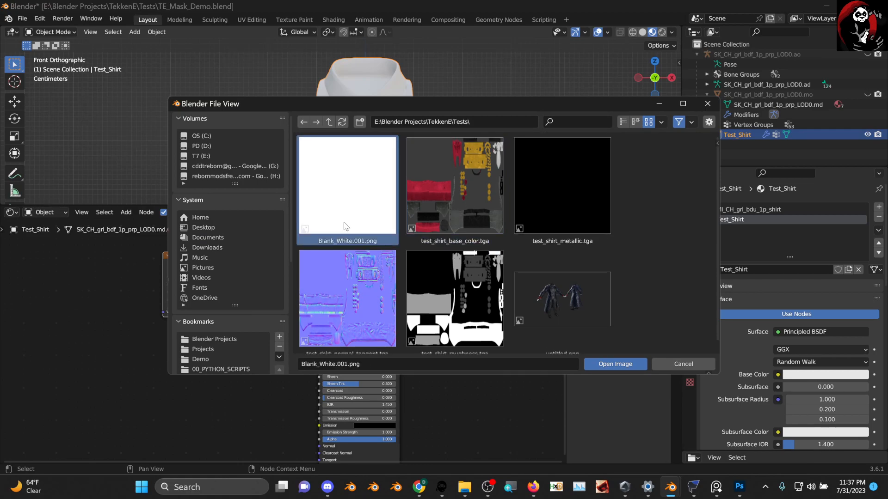
click(451, 205)
click(568, 232)
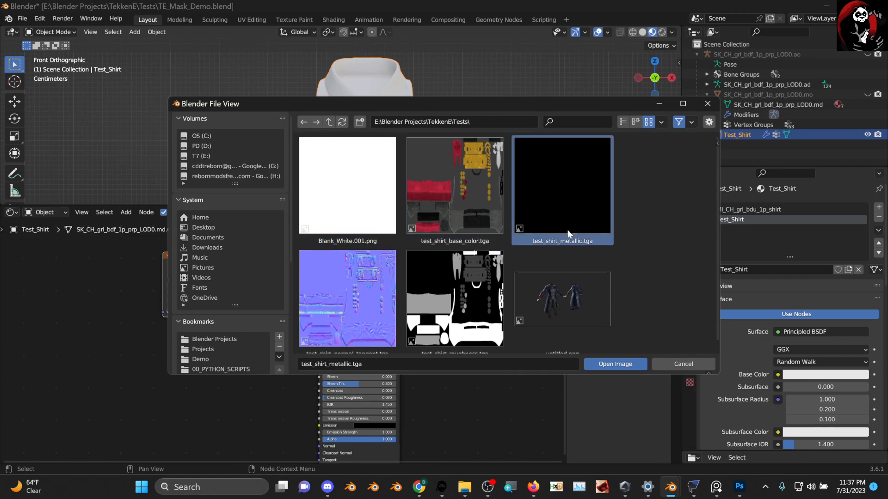
drag(569, 233, 93, 319)
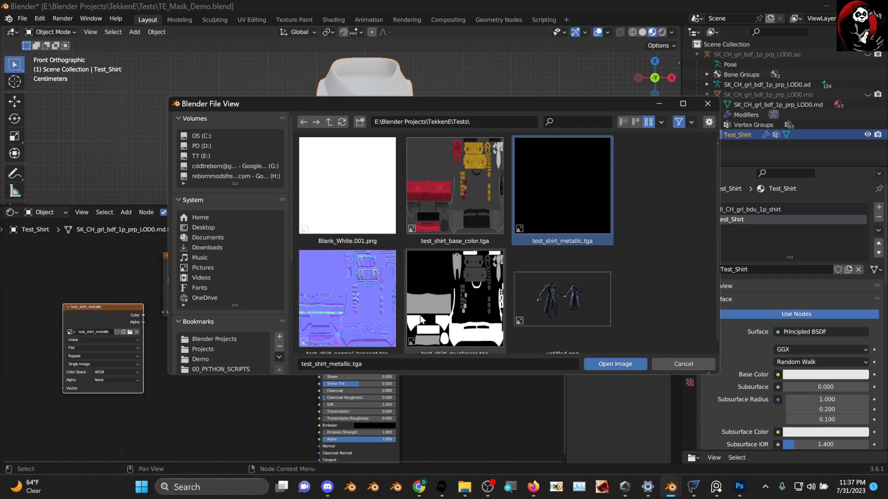
scroll(421, 319, down, 1)
click(342, 300)
drag(332, 298, 48, 353)
click(453, 296)
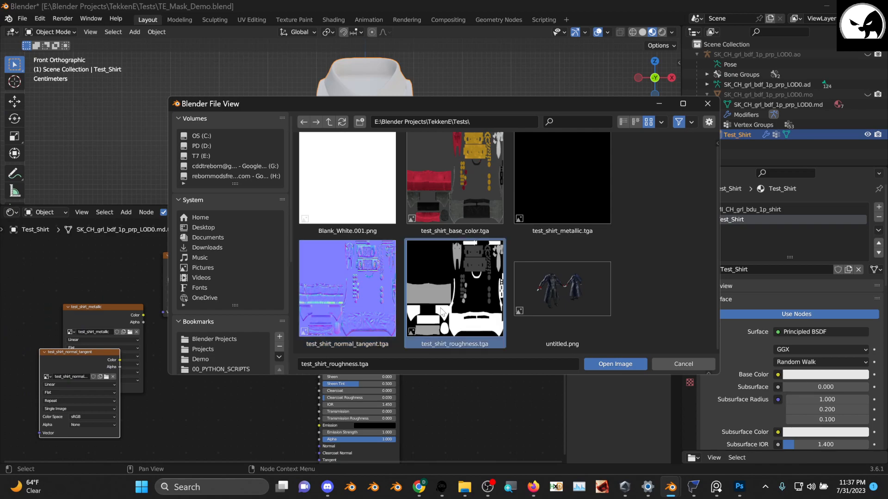
drag(453, 296, 170, 407)
- Load test_shirt_base_color.tga into the empty Image Texture node and connect its Color output to the Principled BSDF's Base Color
click(446, 204)
scroll(448, 193, up, 1)
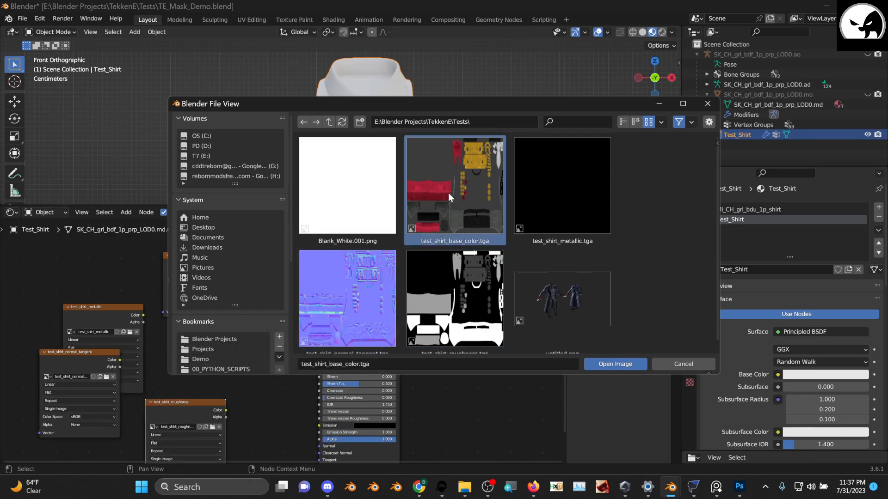
double_click(462, 219)
scroll(262, 270, up, 3)
drag(233, 242, 328, 279)
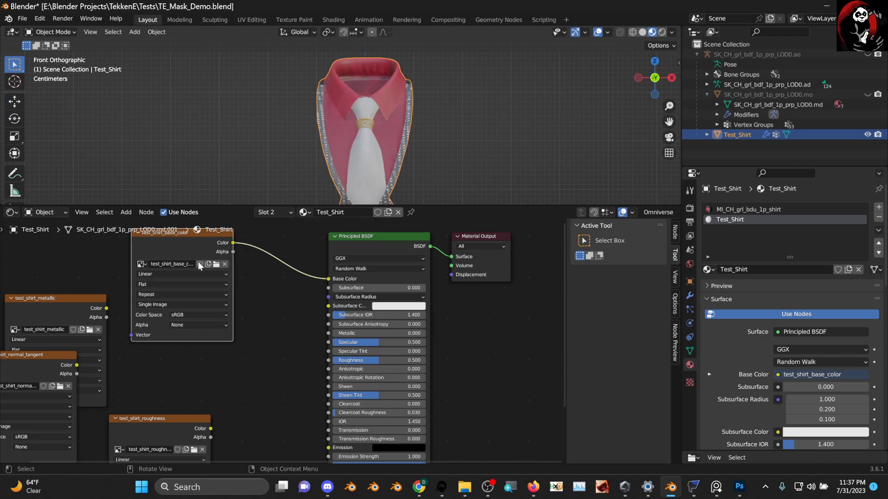
drag(194, 236, 207, 257)
- Connect the test_shirt_roughness node's Color to the Roughness input, and collapse the roughness and base color nodes
scroll(237, 299, up, 1)
middle_drag(237, 299, 263, 257)
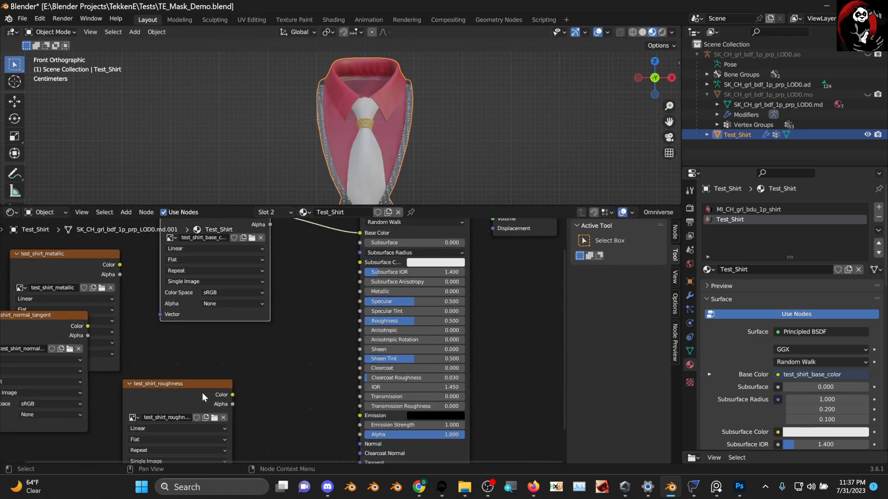
drag(202, 397, 337, 328)
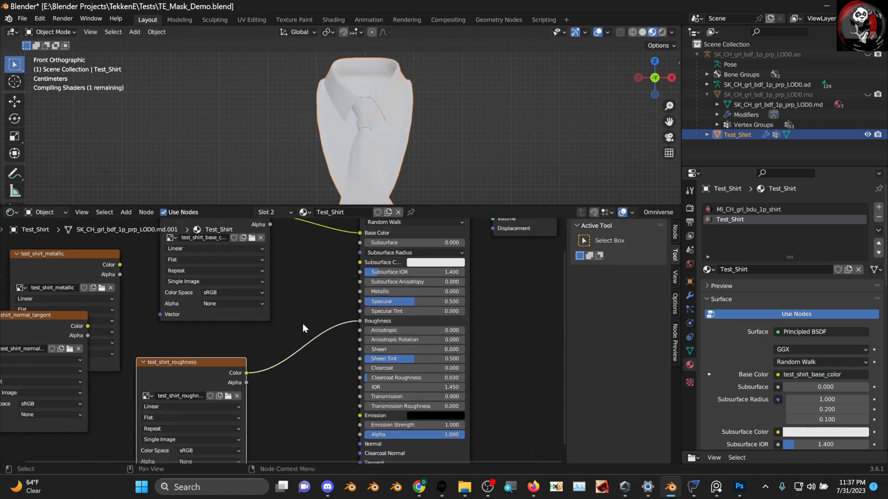
click(143, 362)
drag(152, 363, 161, 354)
middle_drag(191, 270, 180, 330)
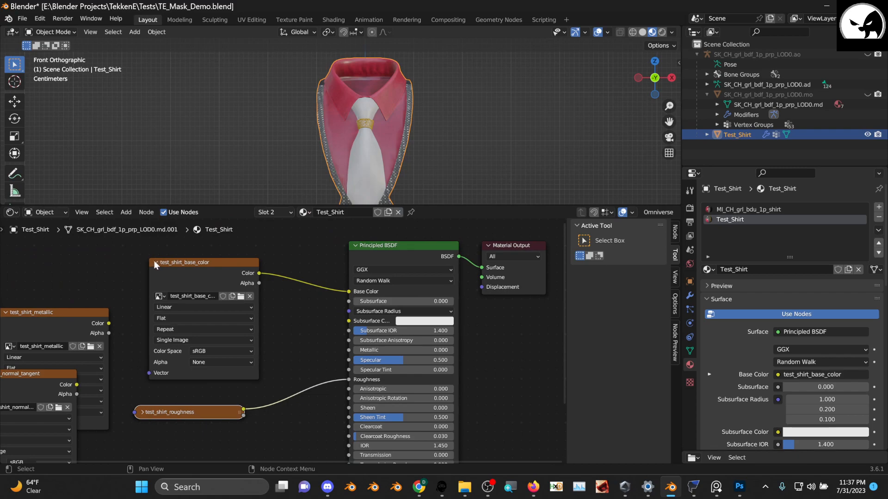
click(154, 260)
drag(184, 257, 174, 292)
- Connect the test_shirt_metallic node's Color to the Metallic input, collapse the node and place it between base color and roughness
scroll(382, 163, up, 3)
mouse_move(381, 163)
middle_down()
mouse_move(407, 156)
mouse_move(375, 171)
middle_up()
middle_drag(58, 326, 126, 302)
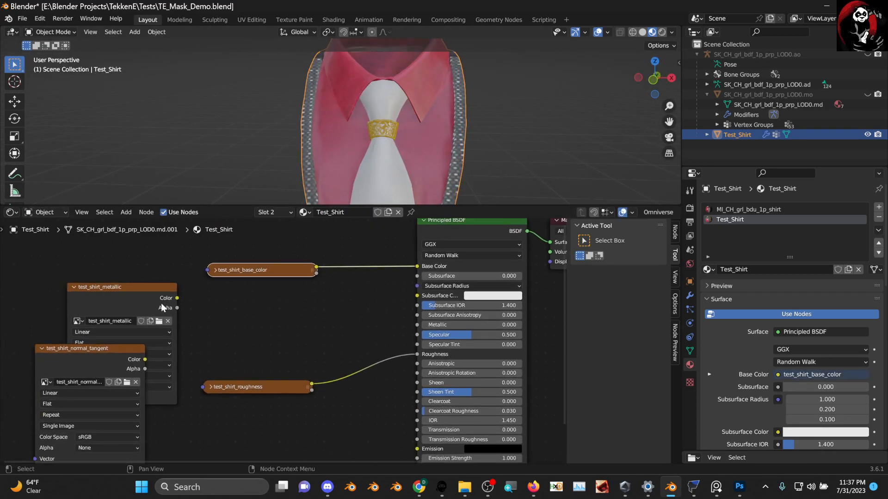
drag(177, 298, 418, 325)
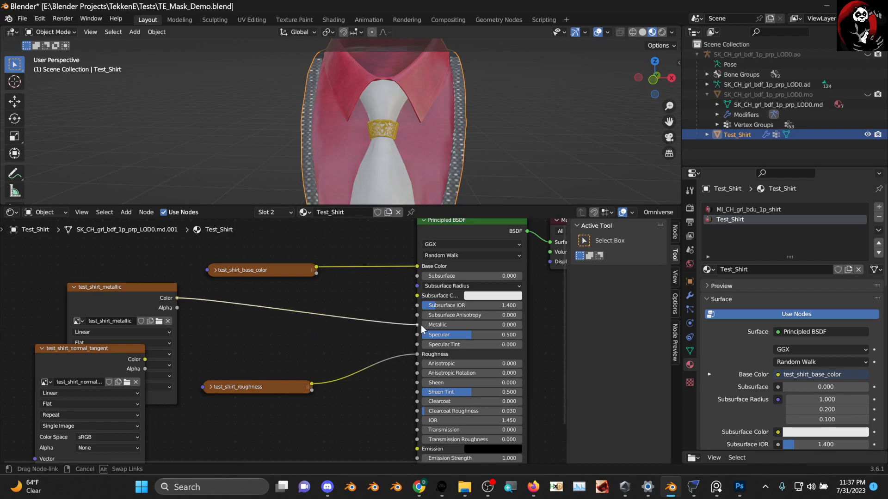
click(73, 287)
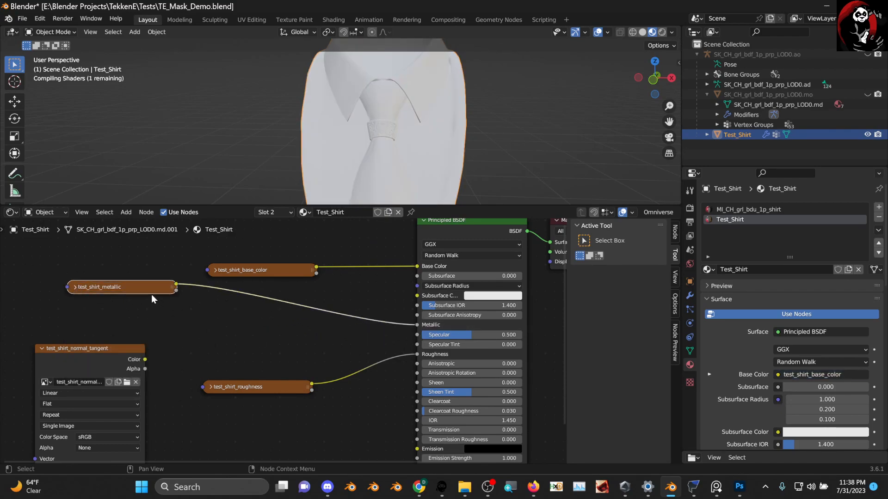
drag(142, 291, 286, 320)
middle_drag(243, 338, 253, 275)
- Move the test_shirt_normal_tangent node below the other textures and connect its Color to the Principled BSDF's Normal input
drag(124, 314, 204, 394)
middle_drag(236, 387, 194, 373)
drag(184, 362, 392, 402)
middle_drag(306, 392, 293, 344)
drag(169, 329, 160, 356)
- Insert a Normal Map node between test_shirt_normal_tangent and the Principled BSDF, and set that image's color space to Non-Color
key(shift+a)
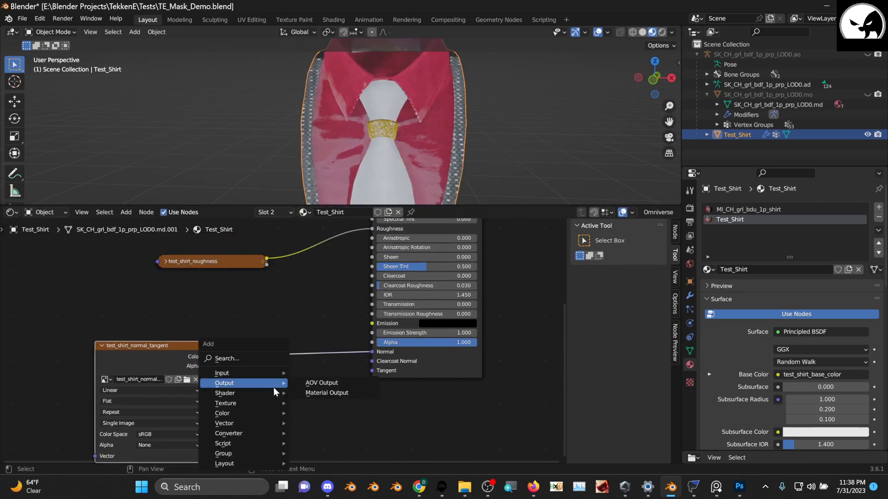
text(norma)
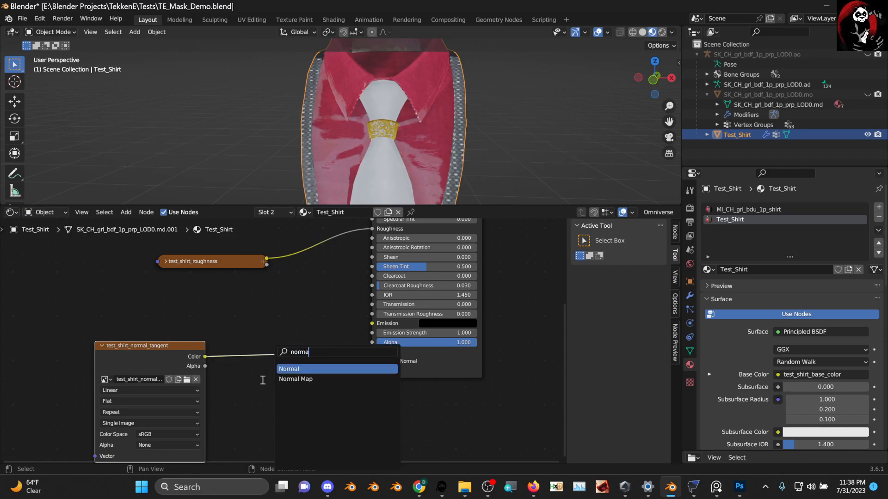
click(318, 379)
click(316, 345)
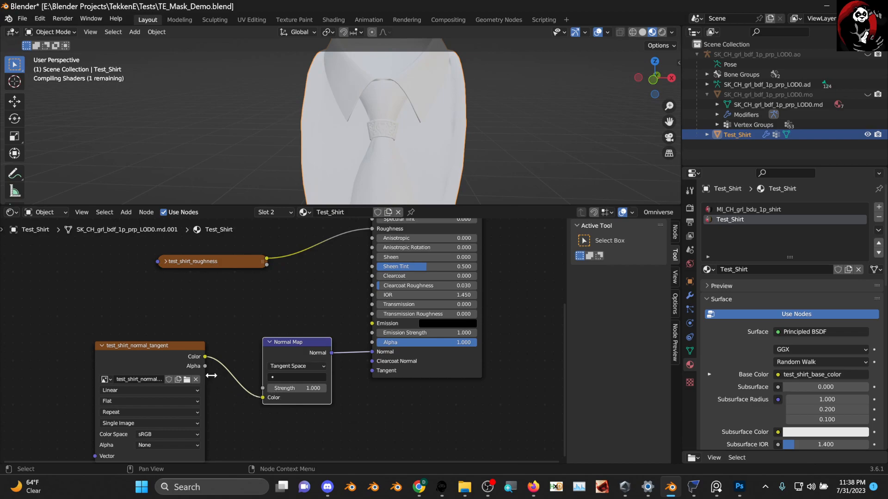
click(165, 435)
click(175, 374)
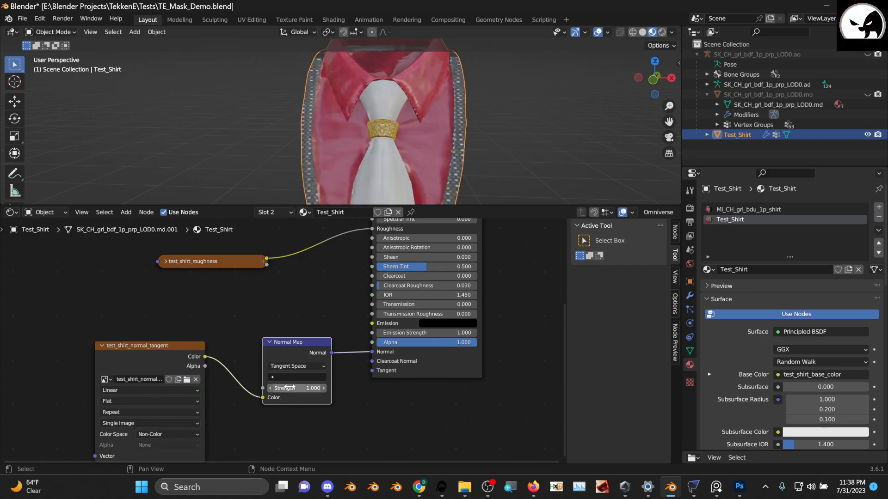
- Tidy the positions of the Normal Map and test_shirt_roughness nodes beside the Principled BSDF
scroll(282, 340, up, 1)
drag(318, 340, 309, 335)
middle_drag(338, 277, 316, 375)
drag(202, 352, 211, 337)
middle_drag(304, 303, 291, 322)
scroll(292, 322, up, 1)
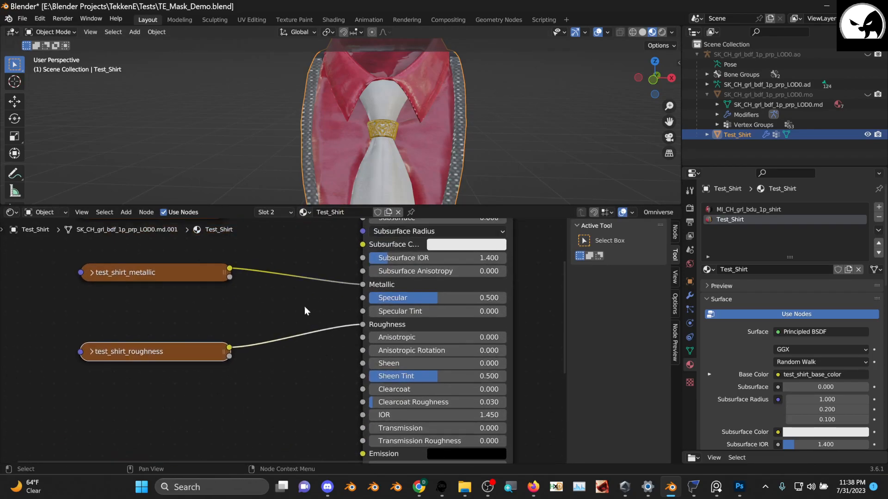
- Swap the texture links so test_shirt_roughness feeds Metallic and test_shirt_metallic feeds Roughness, and inspect the shirt
middle_drag(416, 162, 350, 142)
scroll(362, 175, up, 3)
middle_drag(365, 240, 344, 273)
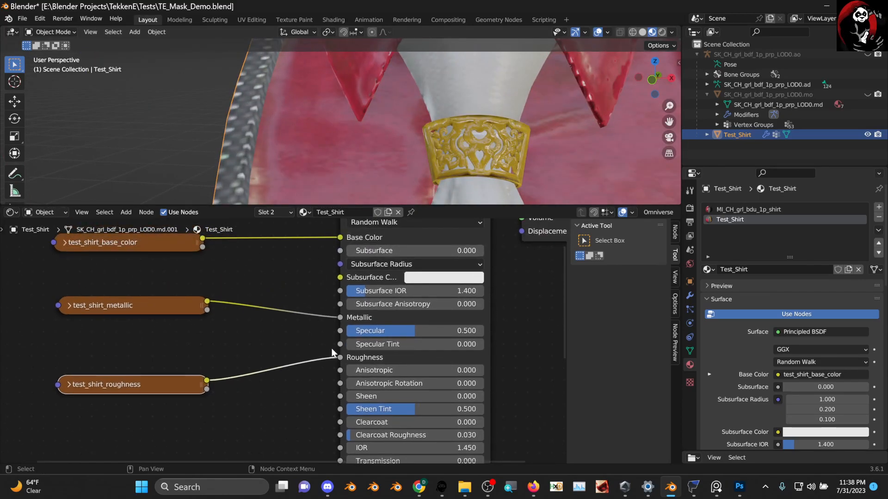
drag(340, 357, 351, 318)
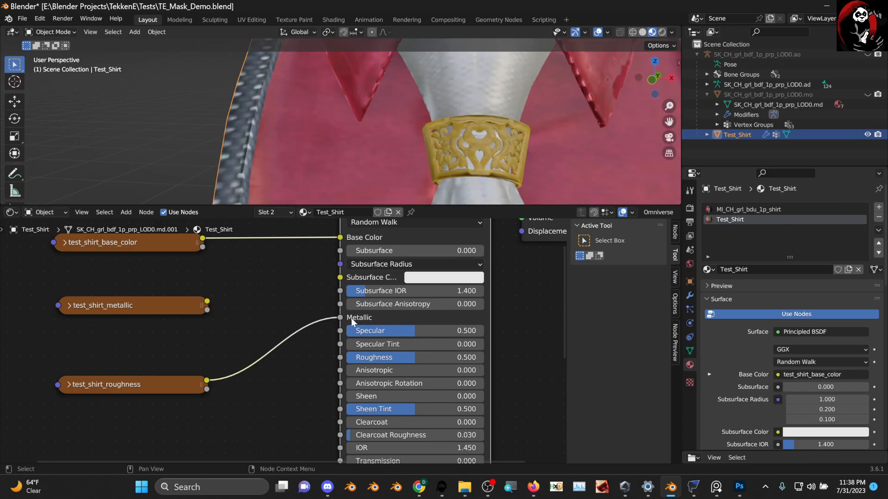
drag(206, 301, 341, 357)
scroll(434, 164, down, 7)
middle_drag(434, 163, 832, 255)
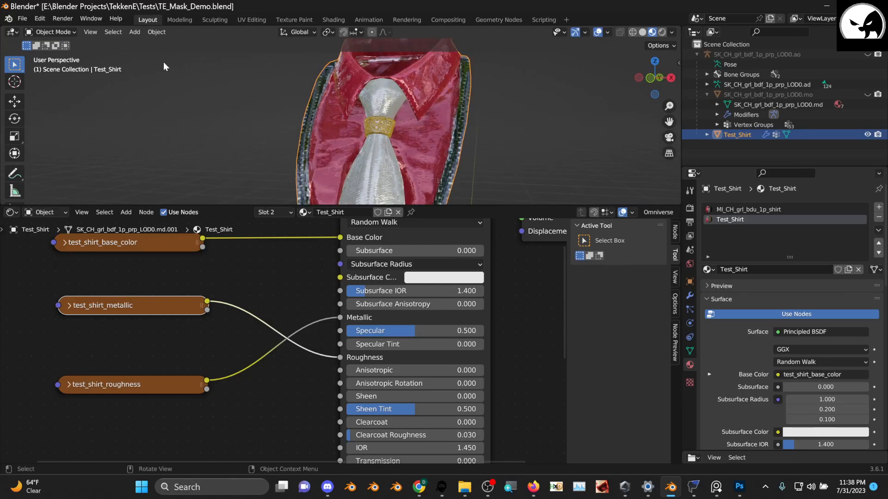
- Remove the Test_Shirt material slot from the shirt and examine the original material's node links into its Principled BSDF
click(879, 218)
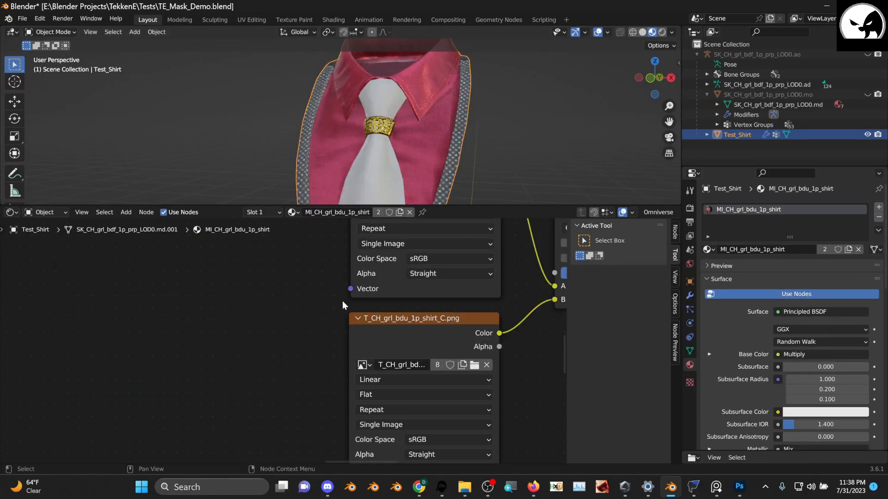
mouse_move(404, 149)
middle_down()
mouse_move(473, 156)
mouse_move(415, 157)
middle_up()
scroll(414, 157, up, 2)
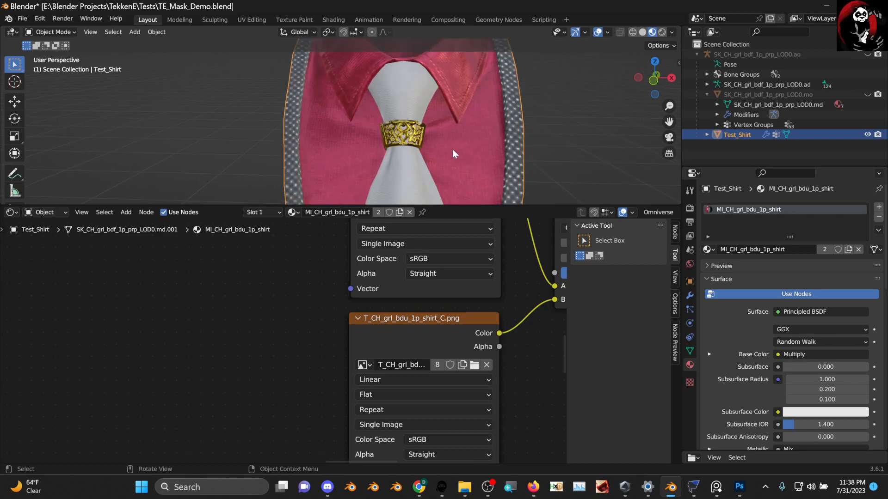
middle_drag(530, 343, 218, 375)
scroll(293, 329, down, 10)
middle_drag(388, 306, 6, 392)
scroll(293, 329, up, 3)
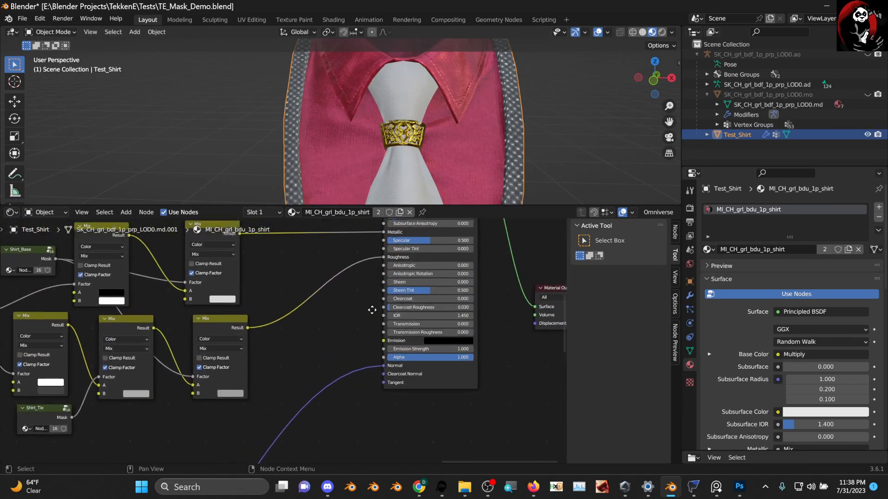
middle_drag(373, 309, 390, 351)
scroll(368, 331, up, 2)
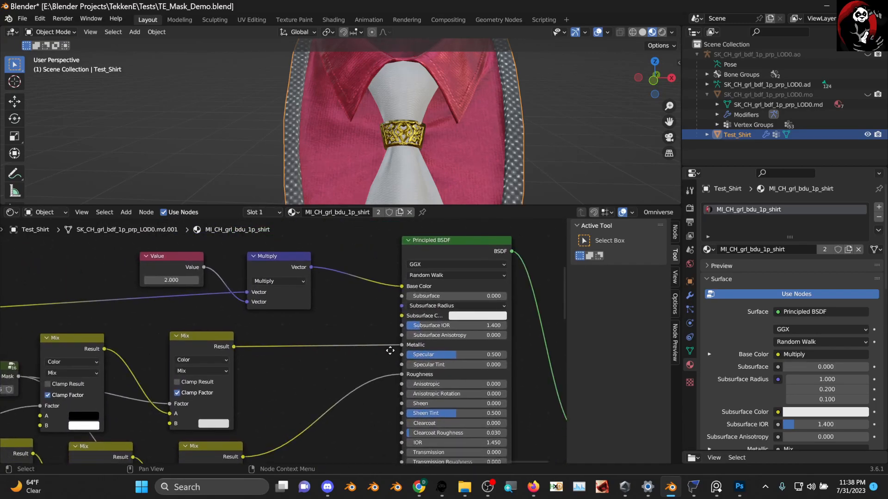
- Switch the Shader Editor area to the image view with TexTools and set the baking color space to Linear
click(11, 212)
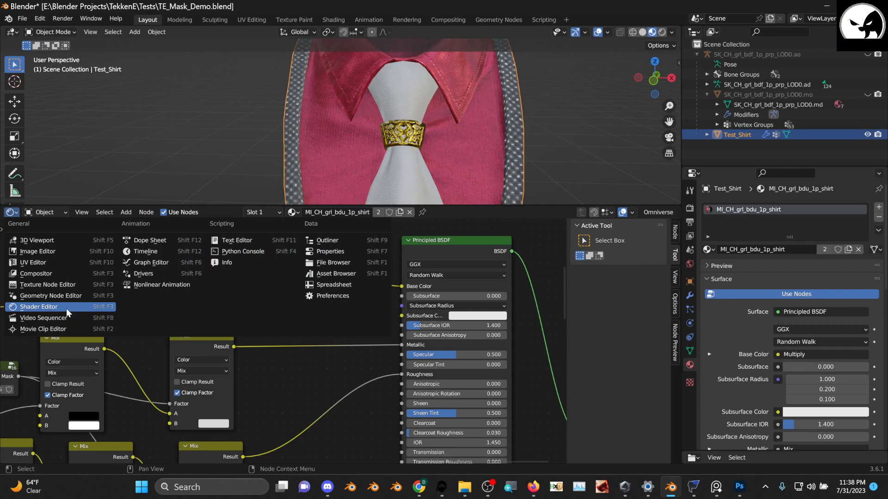
click(50, 262)
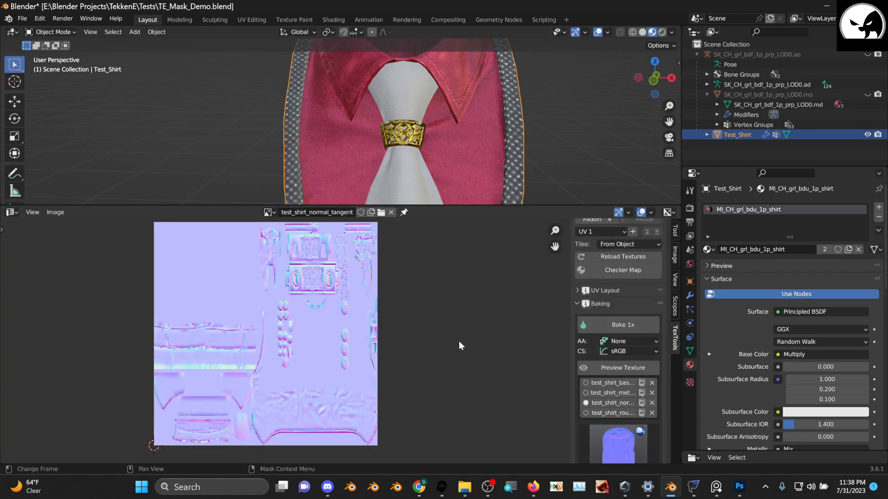
middle_drag(492, 292, 450, 278)
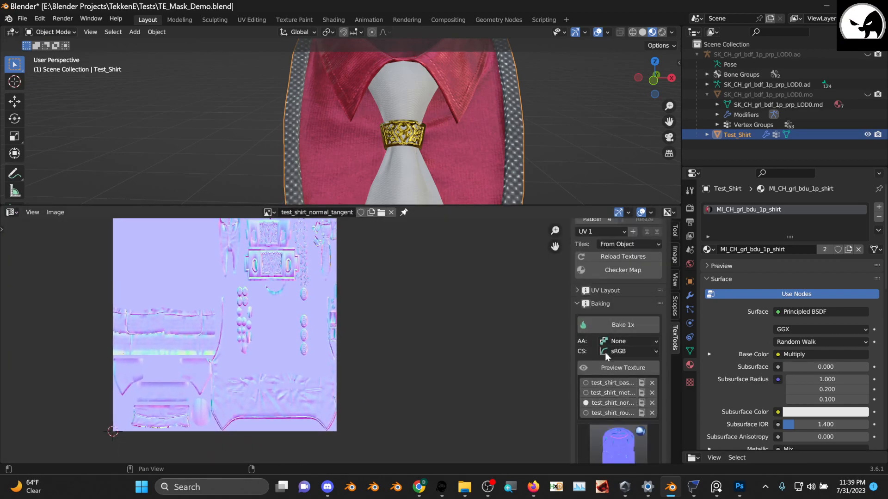
scroll(629, 421, down, 3)
scroll(630, 339, up, 1)
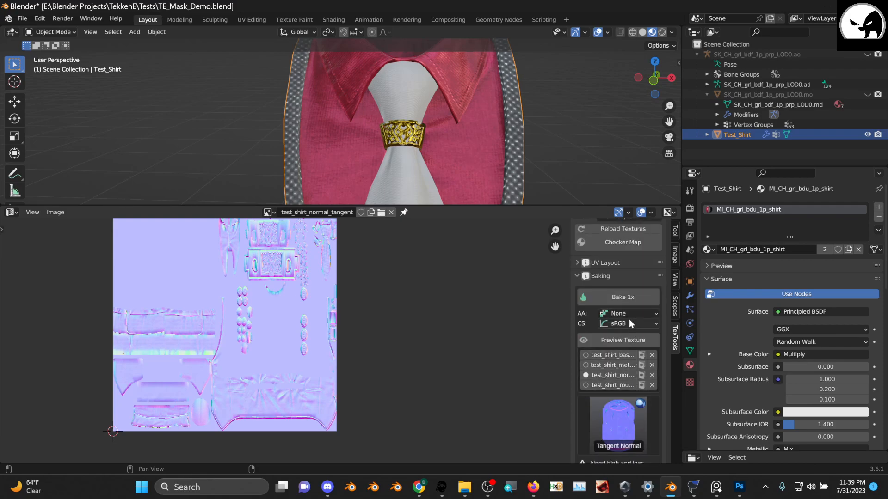
click(625, 322)
click(623, 349)
scroll(630, 312, up, 5)
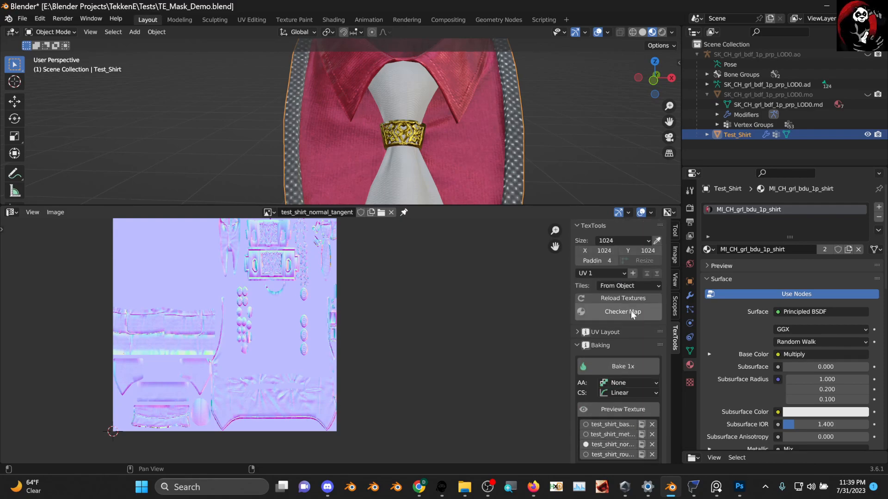
- Set the TexTools texture size to 4096 and bake the shirt's tangent normal map again
click(619, 240)
click(628, 327)
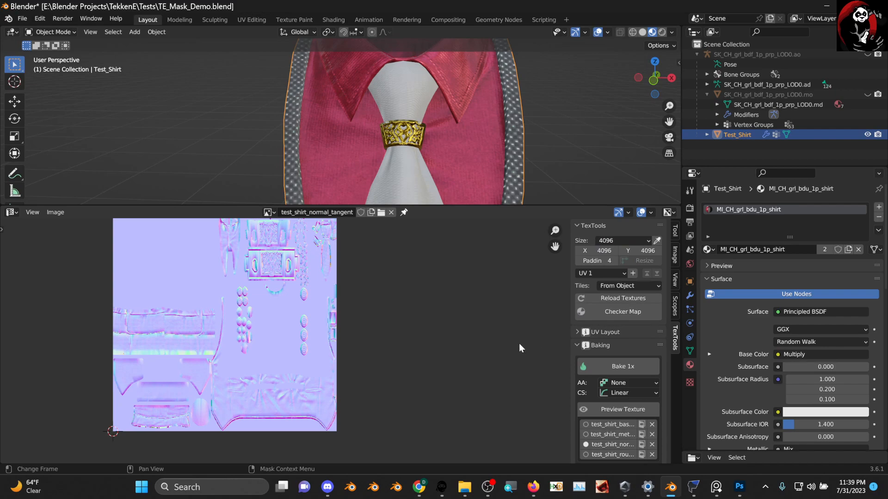
middle_drag(469, 305, 498, 303)
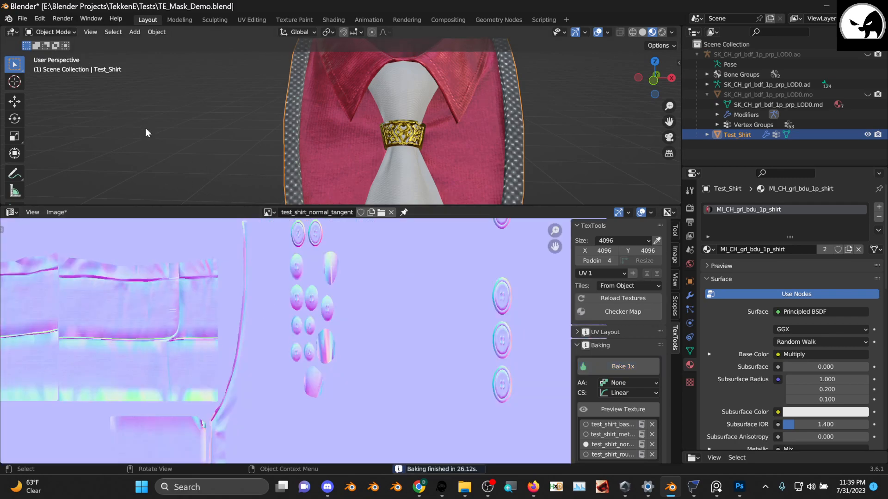
scroll(291, 284, down, 3)
scroll(292, 284, down, 1)
- Save the rebaked normal map over test_shirt_normal_tangent.tga in the Tests folder, in Targa format
click(53, 213)
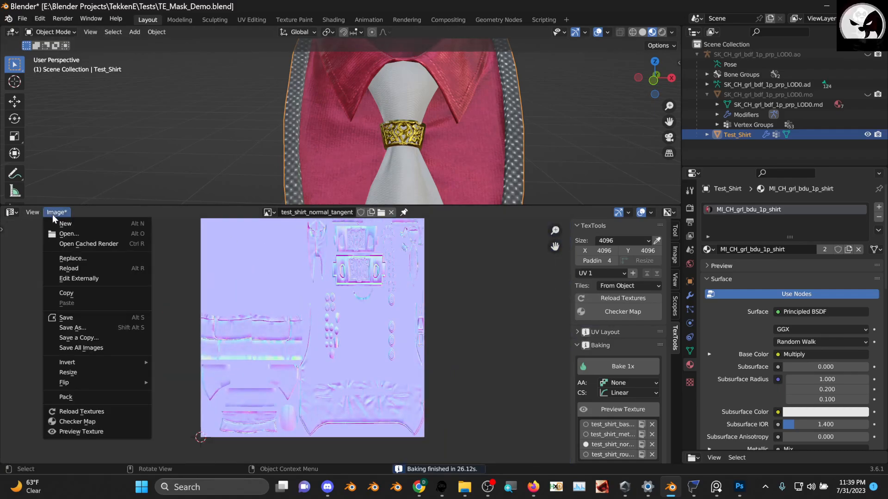
click(103, 329)
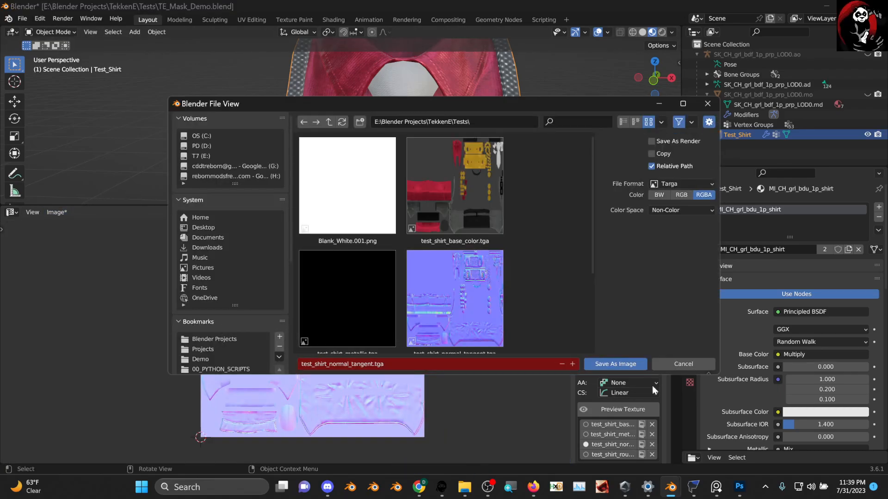
click(628, 361)
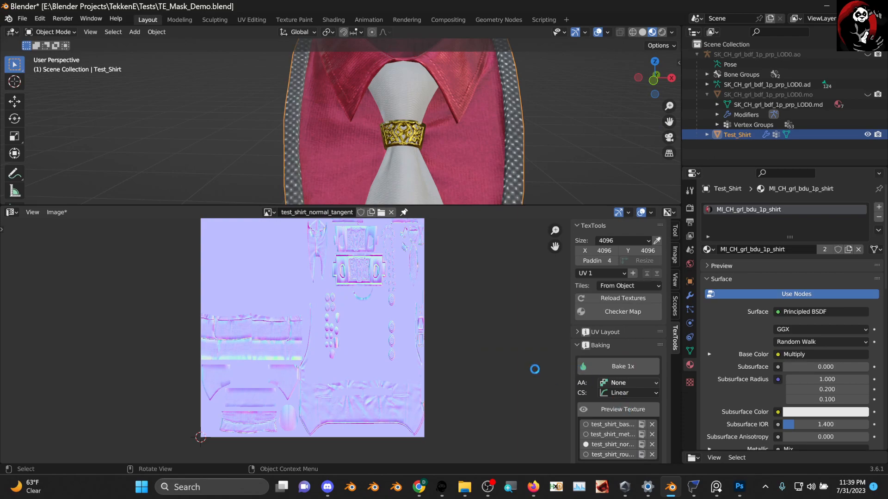
- Set the TexTools bake mode to Metallic and bake the shirt's metallic map at 4096 in sRGB
scroll(340, 324, down, 1)
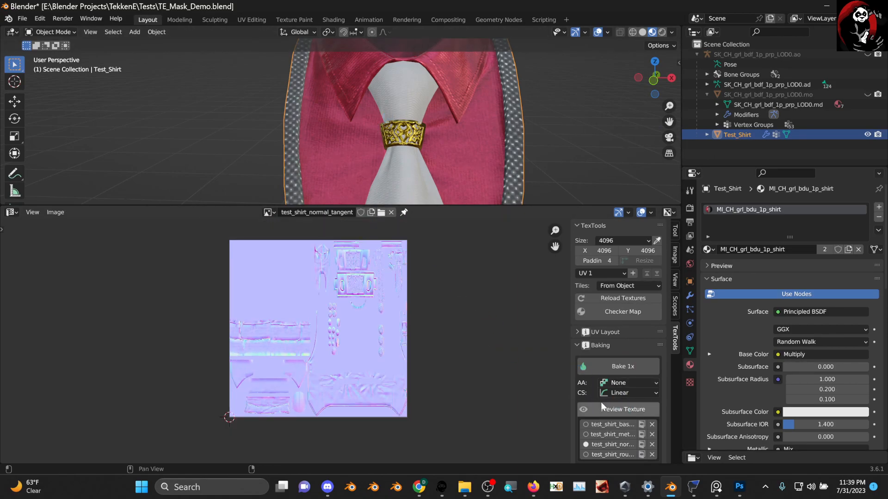
scroll(630, 367, down, 3)
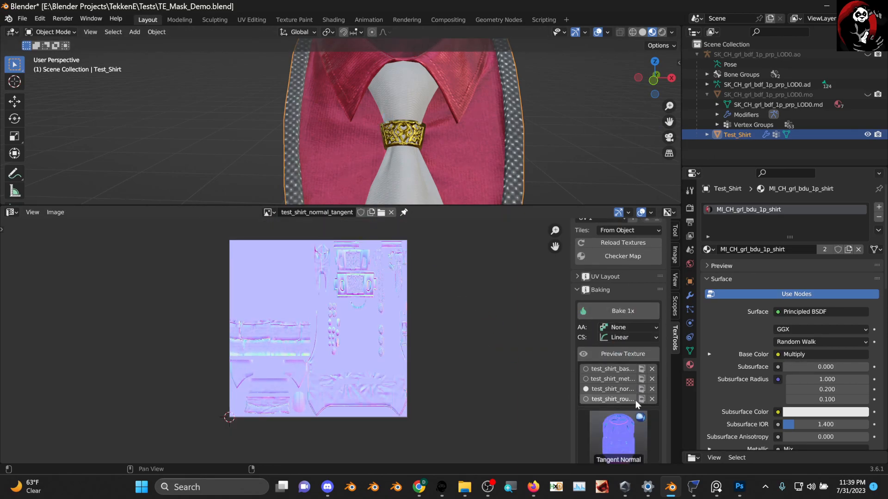
click(617, 406)
click(454, 268)
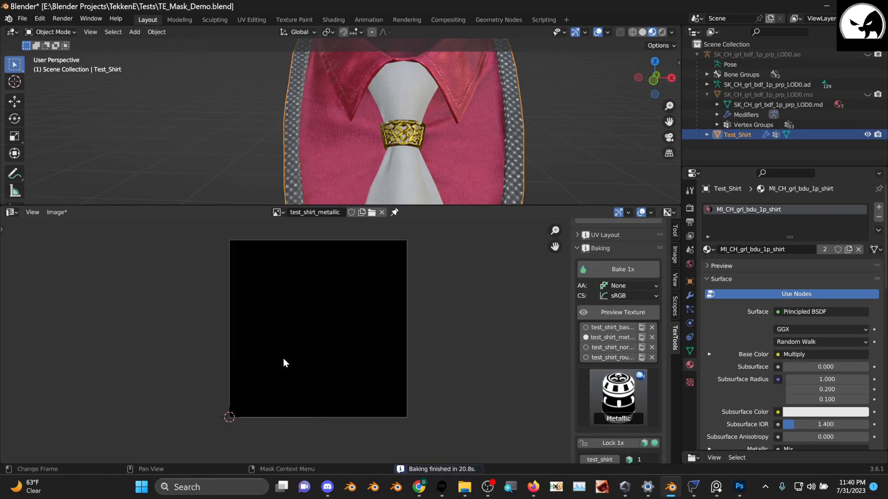
scroll(282, 359, up, 1)
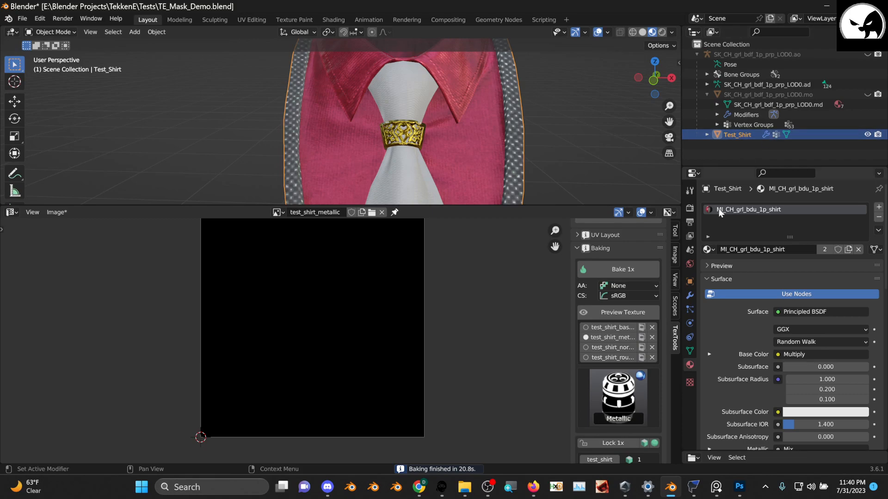
- Switch the image area to the Shader Editor and reposition the Shirt_Base and Metal_Parts nodes to make room before the Mix nodes
click(11, 212)
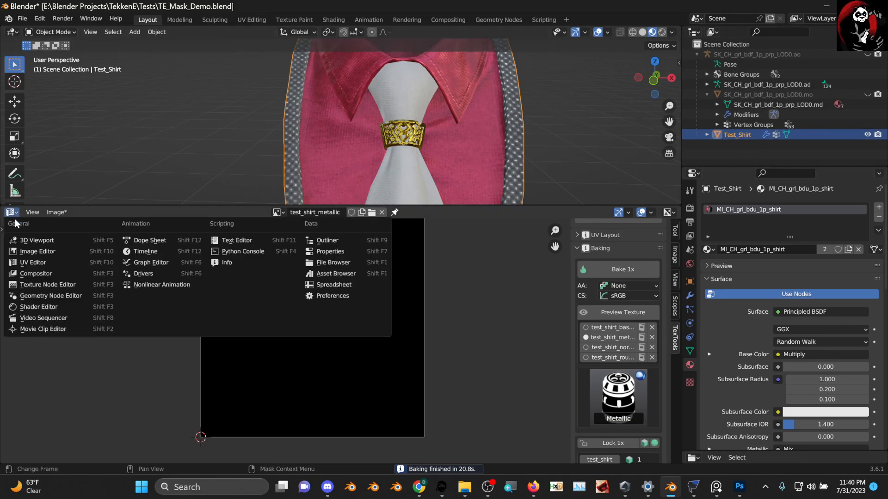
click(47, 307)
scroll(259, 356, up, 2)
scroll(284, 359, up, 2)
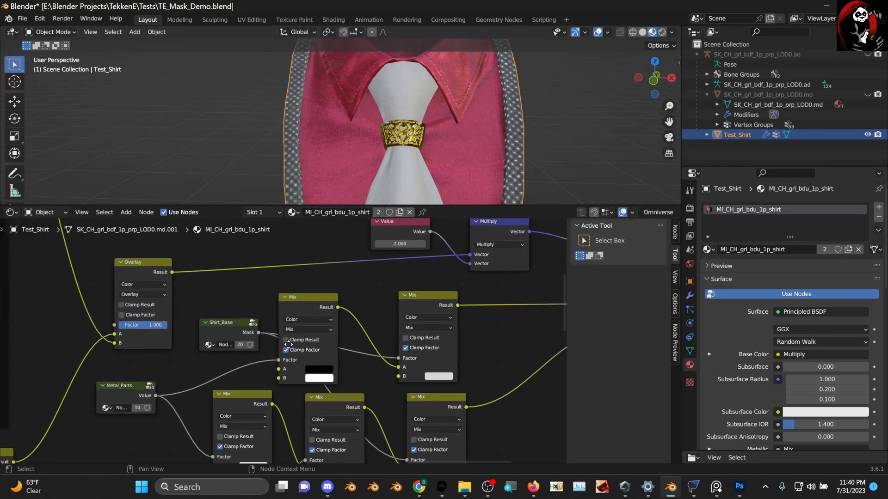
middle_drag(287, 363, 355, 362)
middle_drag(286, 376, 358, 390)
drag(259, 285, 209, 252)
middle_drag(414, 353, 398, 329)
drag(348, 303, 346, 293)
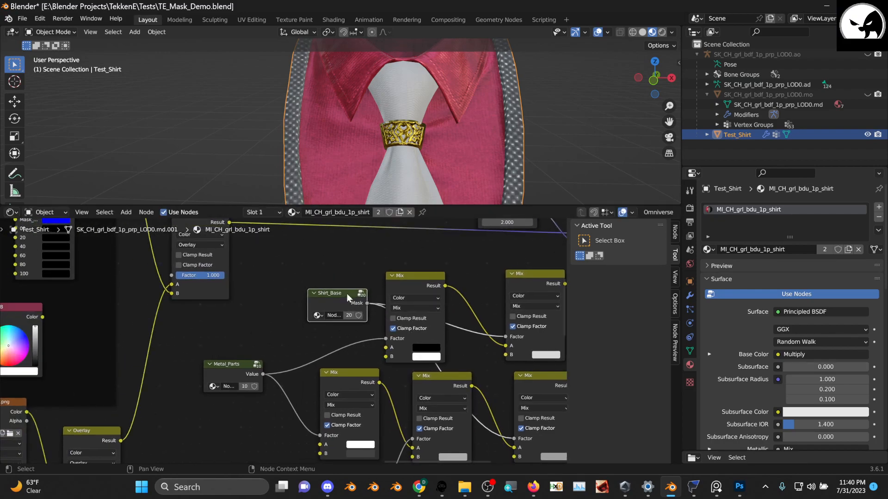
middle_drag(233, 367, 272, 382)
drag(271, 379, 271, 410)
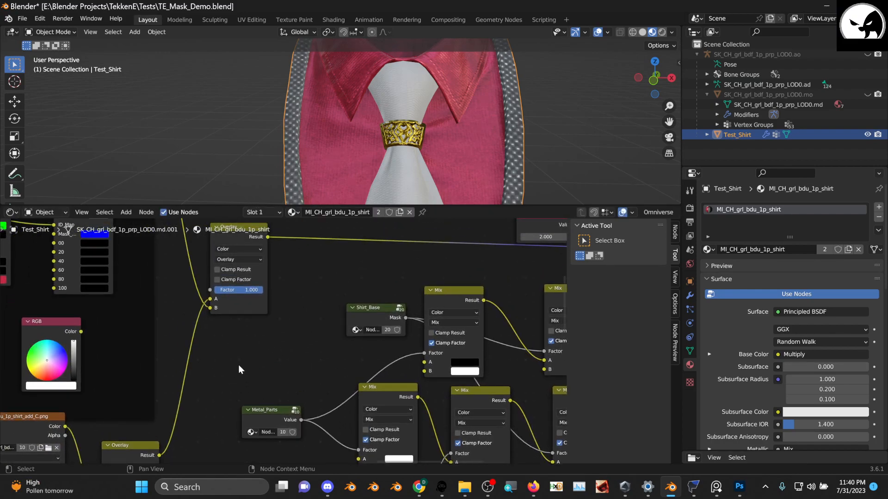
- Add an Image Texture node in the empty space above the Metal_Parts node
key(shift+a)
click(238, 364)
text(image)
key(Return)
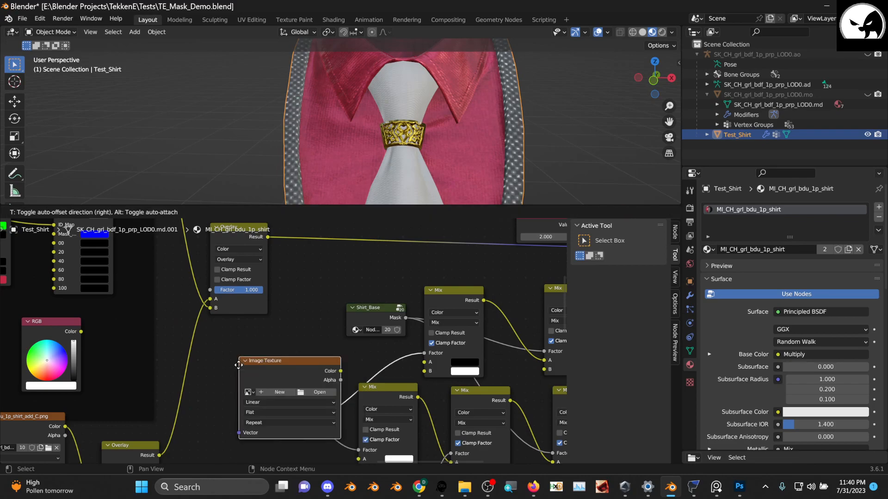
click(219, 323)
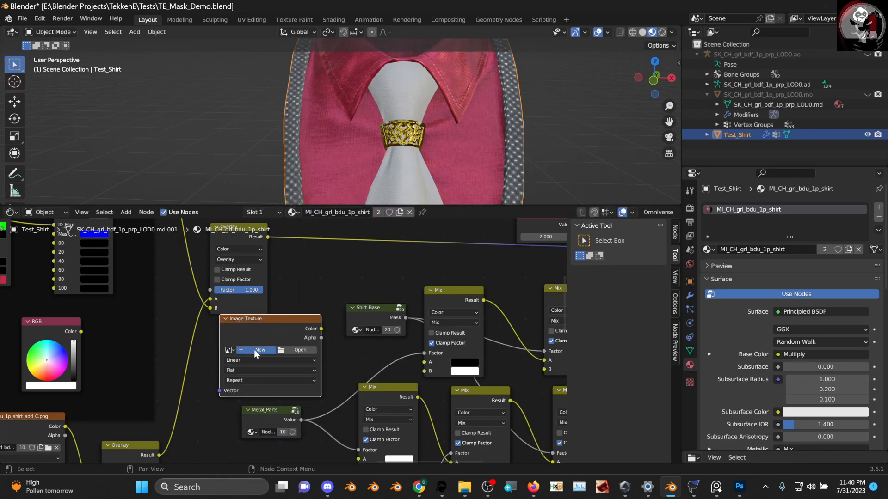
click(253, 349)
text(Base)
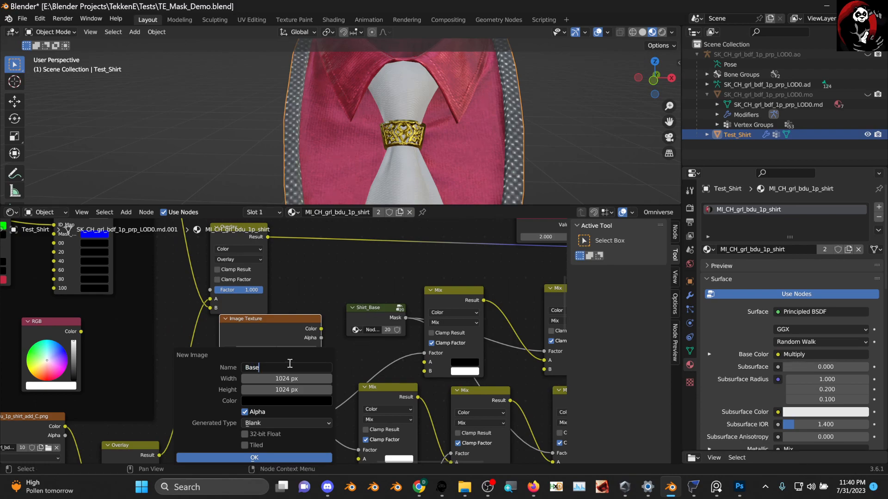
key(Escape)
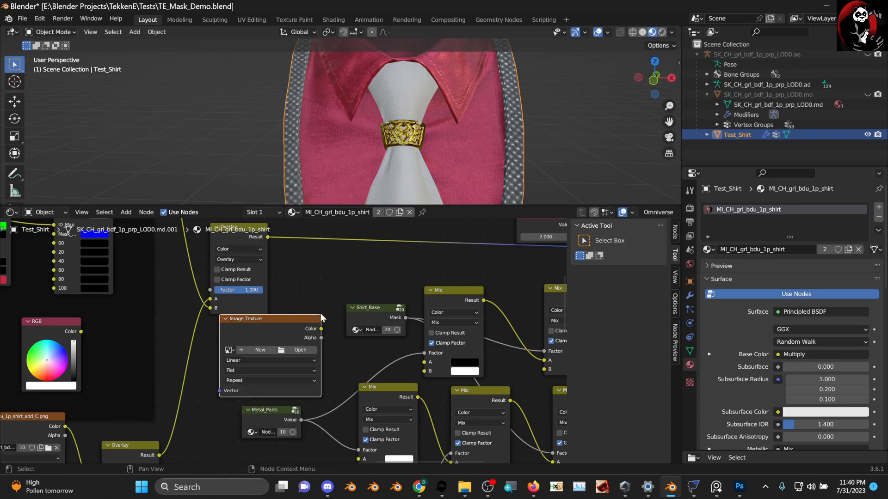
- Load Blank_White.001.png from the Tests folder into the new Image Texture node and collapse the node
click(299, 351)
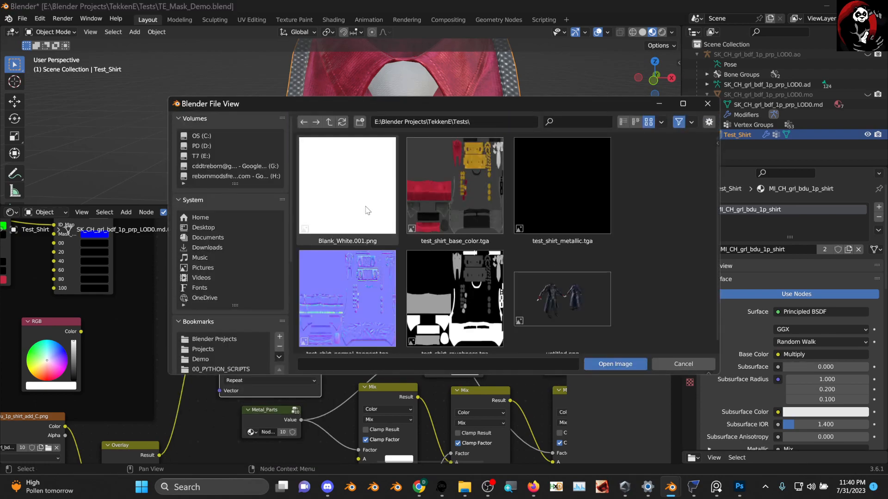
double_click(352, 203)
click(225, 318)
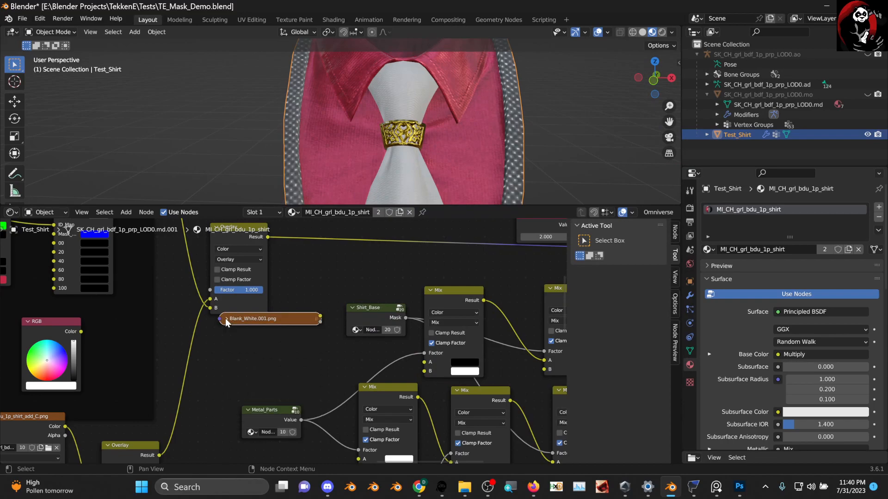
- Link the white image's Color to input A of the upper Mix node driven by Metal_Parts, and check the shirt
drag(300, 319, 424, 362)
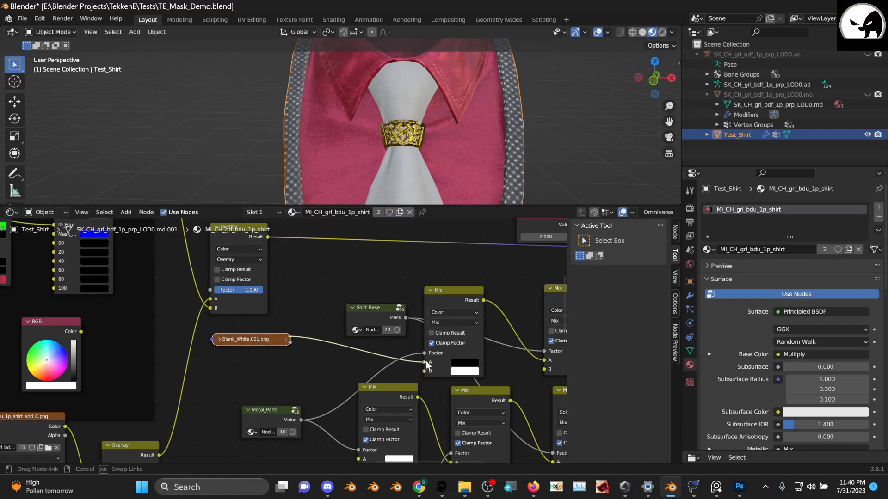
drag(259, 345, 259, 346)
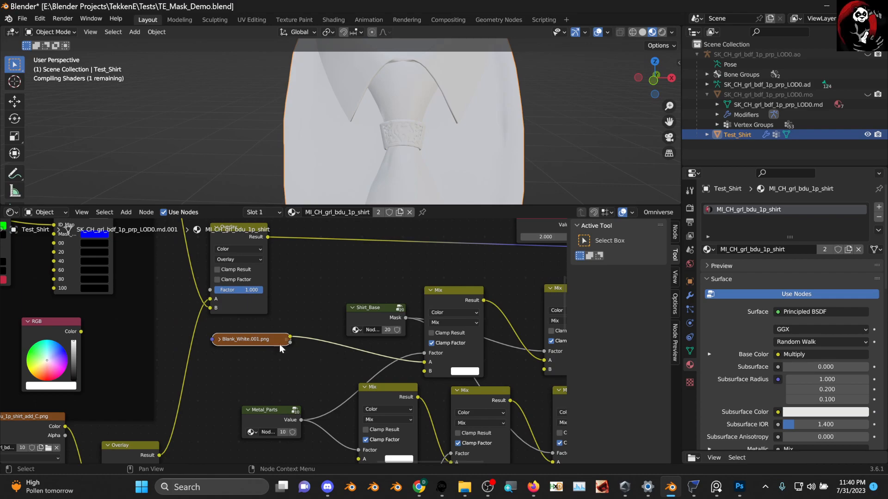
drag(268, 346, 250, 365)
middle_drag(390, 117, 412, 153)
scroll(408, 138, up, 2)
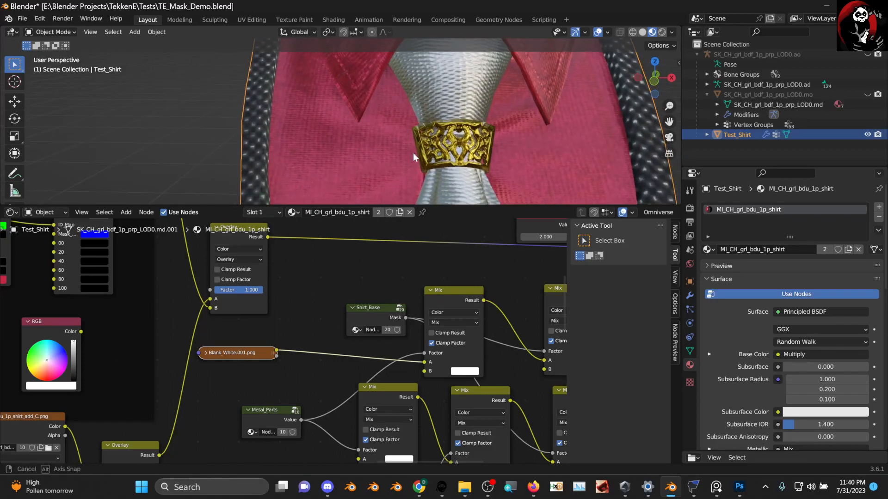
- Insert an Invert Color node into the link between the white image and the upper Mix node's A input
scroll(340, 267, down, 4)
middle_drag(316, 335, 325, 298)
scroll(300, 305, up, 2)
drag(274, 309, 278, 298)
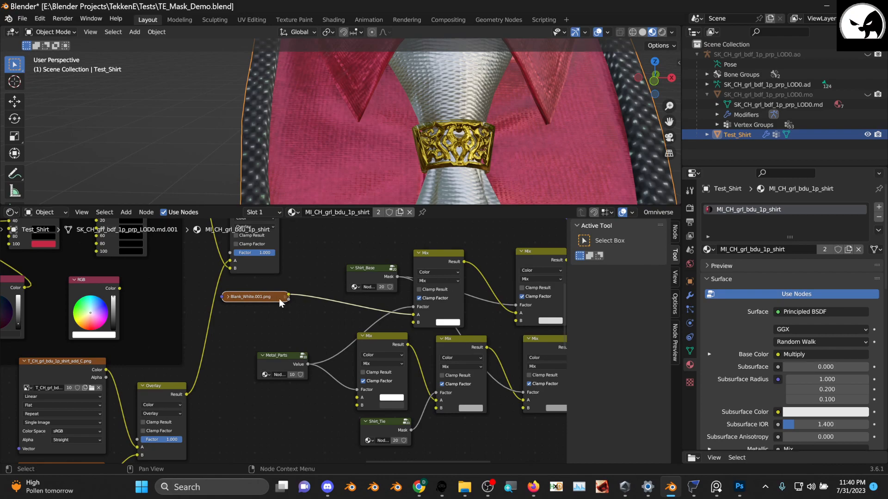
drag(264, 300, 266, 319)
key(shift+a)
click(296, 320)
text(invert)
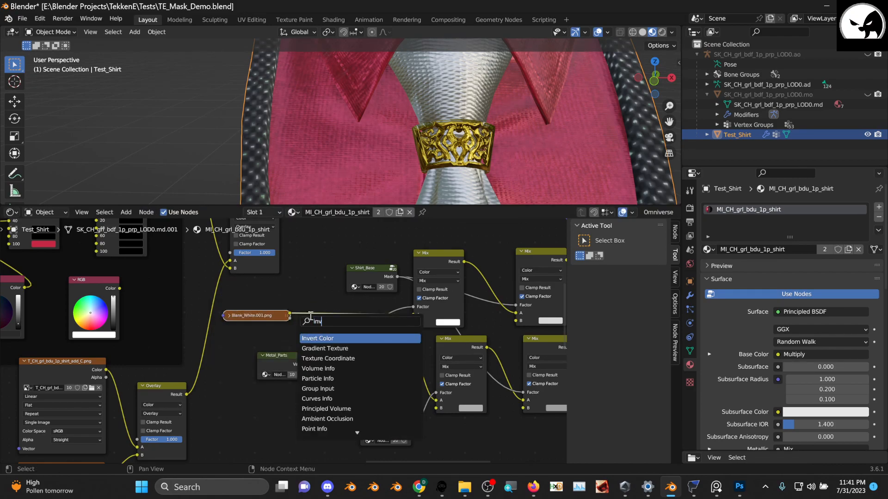
key(Return)
click(309, 293)
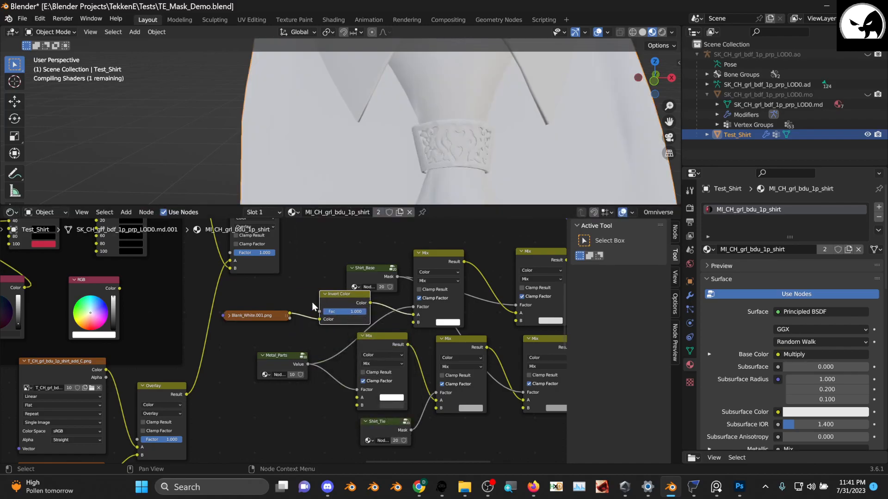
drag(335, 299, 315, 312)
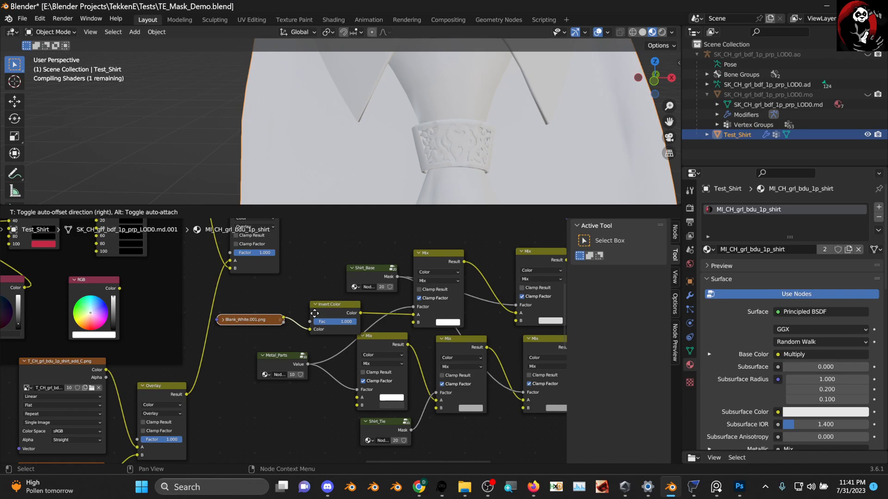
- Check the shirt's appearance and tidy the positions of the white image and Invert Color nodes
middle_drag(380, 160, 407, 201)
scroll(353, 297, up, 2)
drag(246, 314, 248, 305)
drag(363, 303, 353, 303)
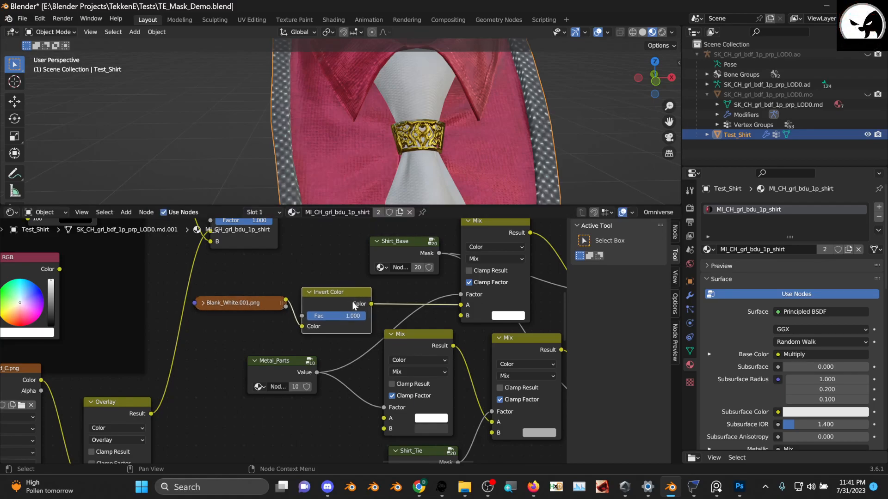
- Link the white image's Color directly to input A of the lower Mix node driven by Metal_Parts, and check the shirt
middle_drag(406, 340, 382, 314)
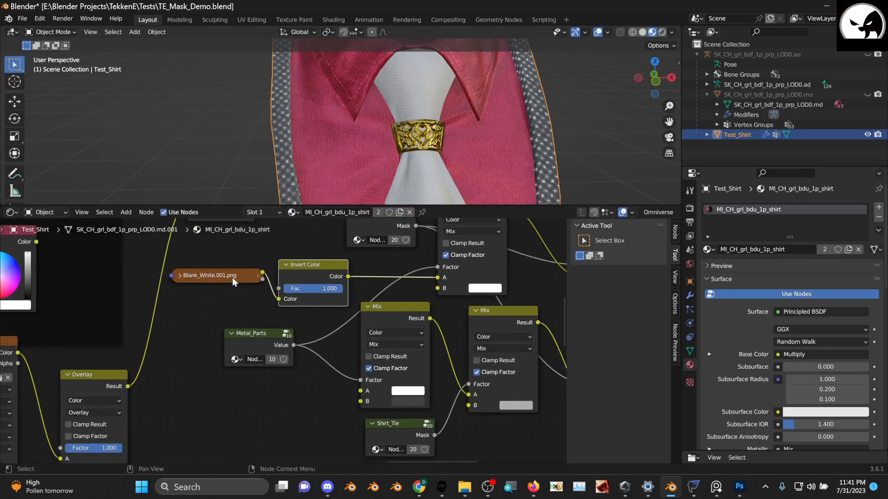
drag(232, 278, 229, 285)
scroll(278, 306, up, 2)
middle_drag(270, 307, 249, 289)
scroll(255, 292, down, 1)
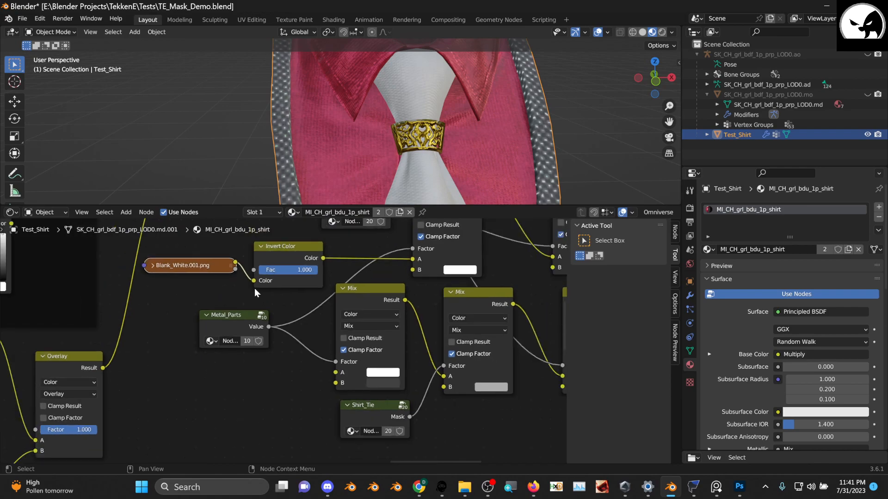
drag(235, 262, 342, 372)
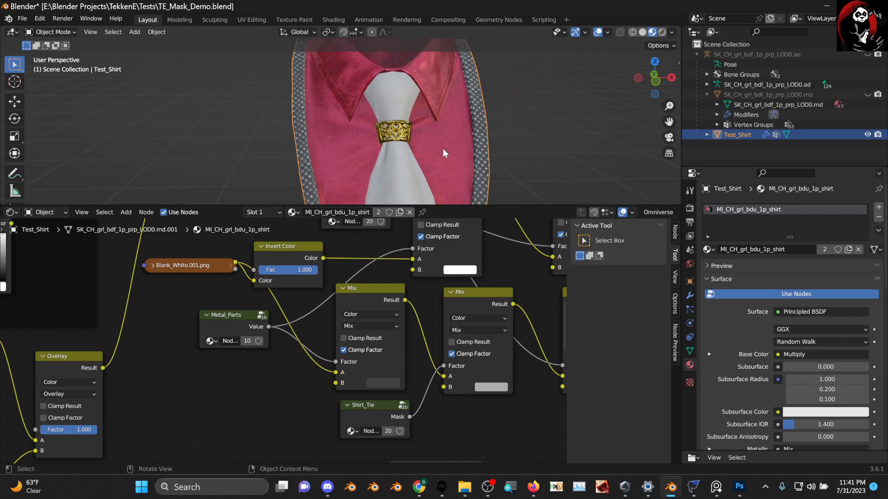
mouse_move(443, 149)
middle_down()
mouse_move(429, 115)
mouse_move(443, 137)
middle_up()
scroll(279, 339, up, 1)
- Return the Shader Editor area to the image view, set the TexTools texture size to 512 and bake the metallic map
click(11, 212)
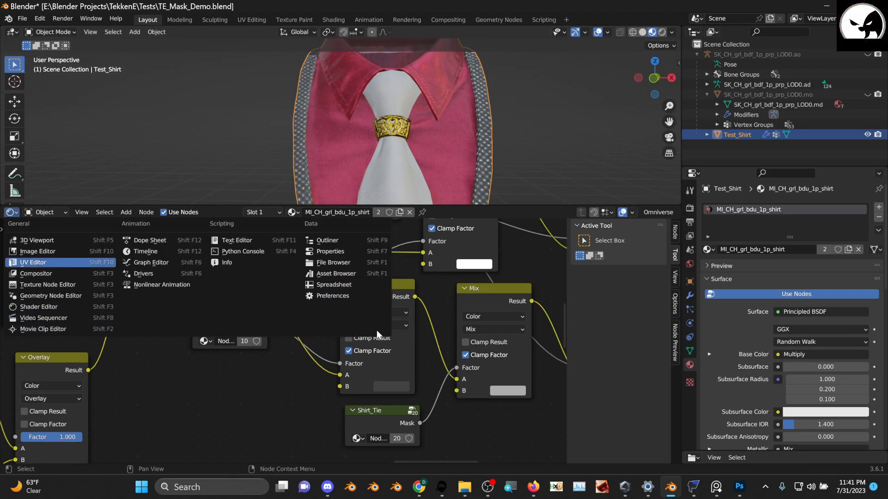
click(54, 255)
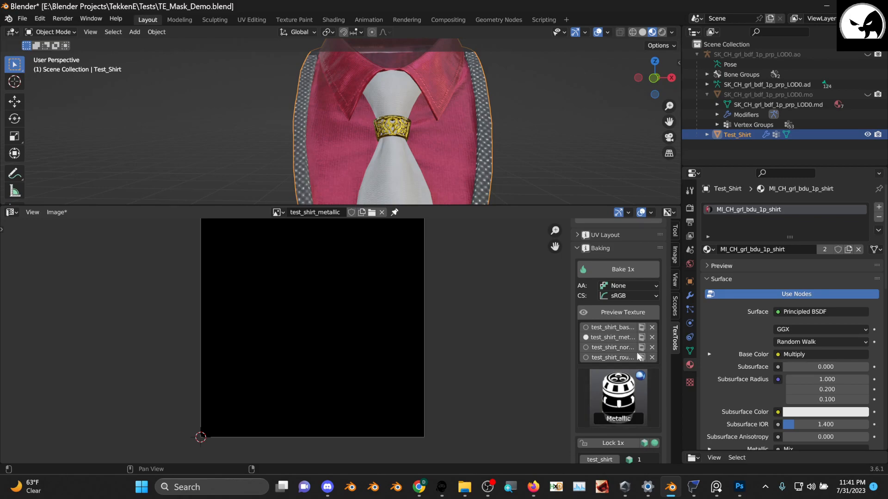
scroll(618, 256, up, 3)
scroll(617, 251, up, 4)
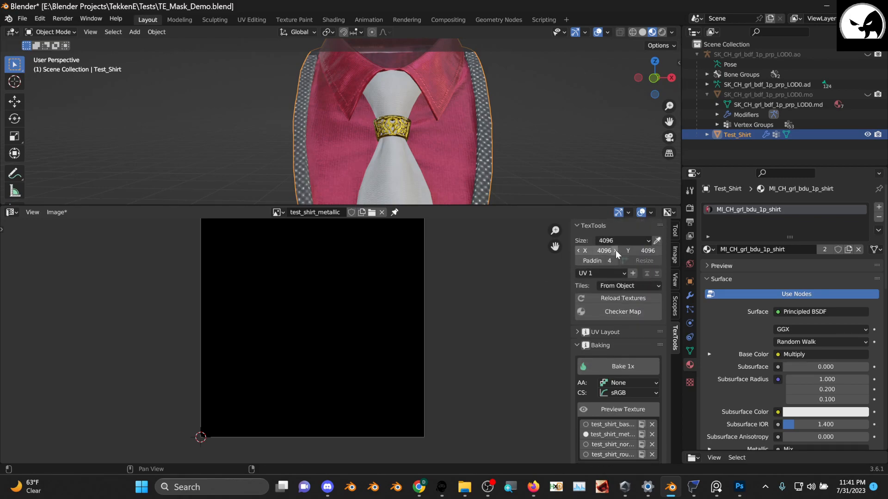
click(617, 241)
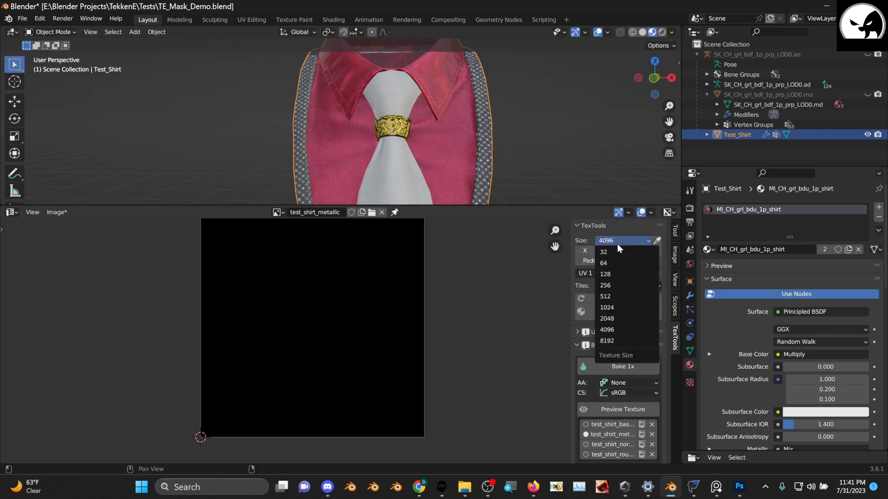
click(624, 296)
click(625, 359)
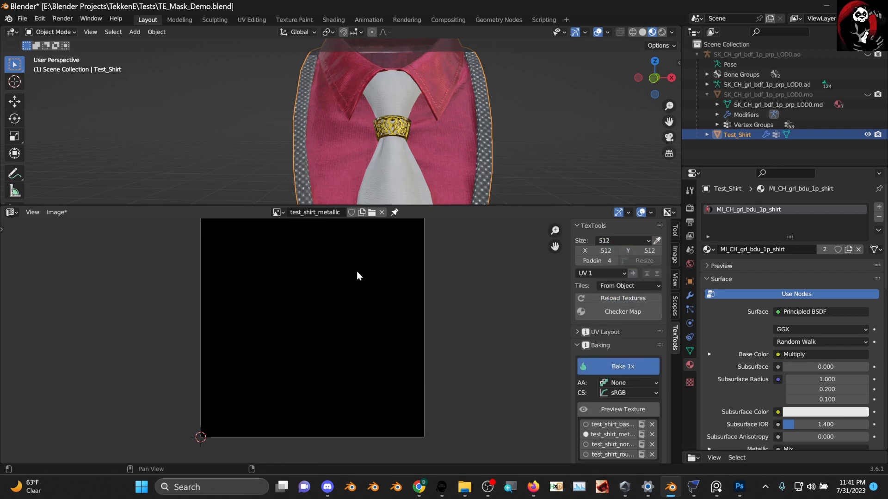
scroll(334, 312, up, 5)
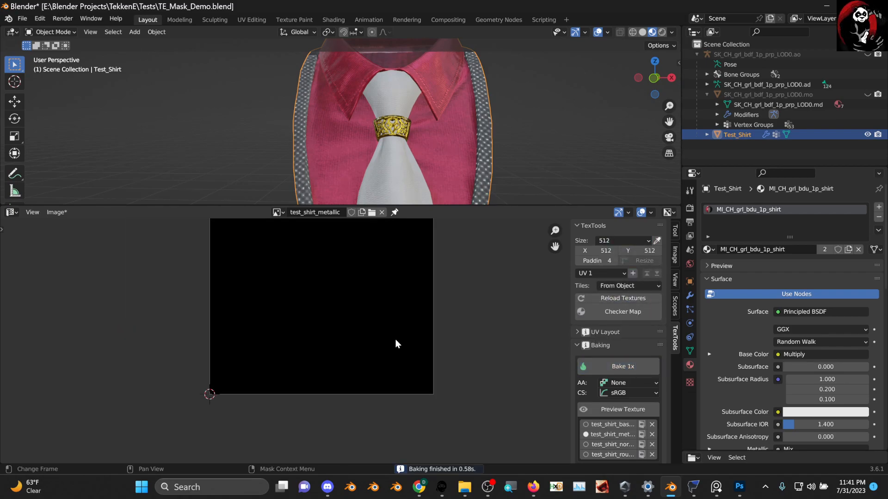
- Bake the metallic map once more at 512 and compare the result with the shirt in the viewport
click(617, 365)
middle_drag(414, 146, 413, 170)
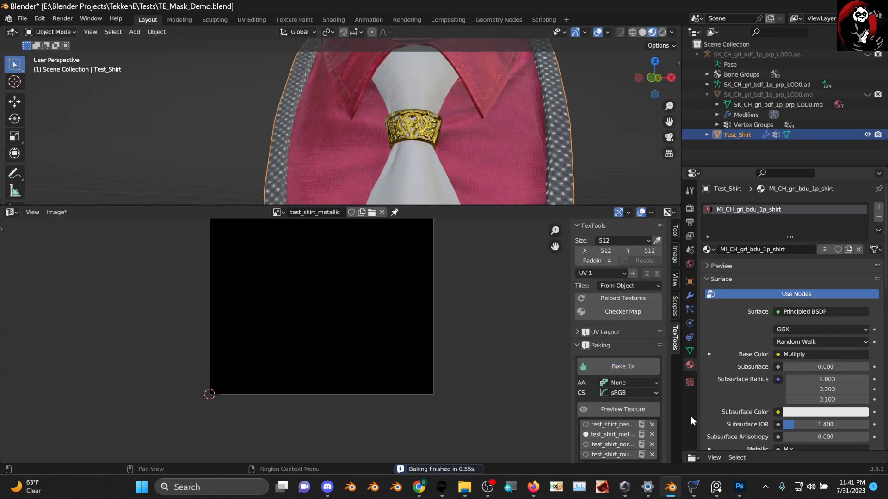
middle_drag(366, 335, 382, 385)
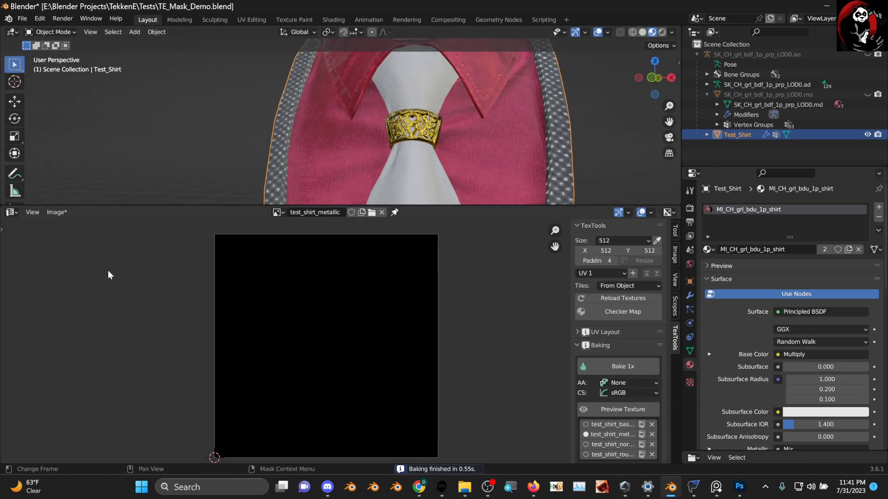
click(12, 212)
click(36, 263)
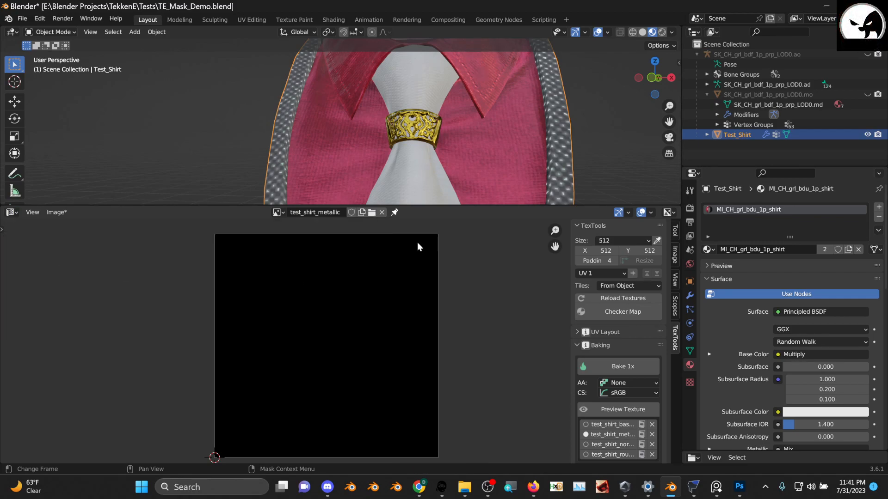
middle_drag(419, 199, 439, 168)
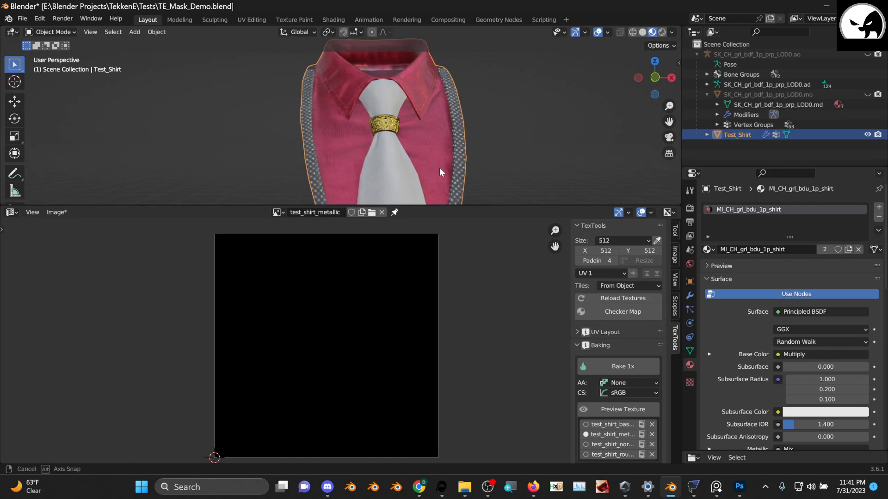
- Rebake the shirt's metallic map at 512 and set the TexTools bake mode to Tangent Normal
click(621, 367)
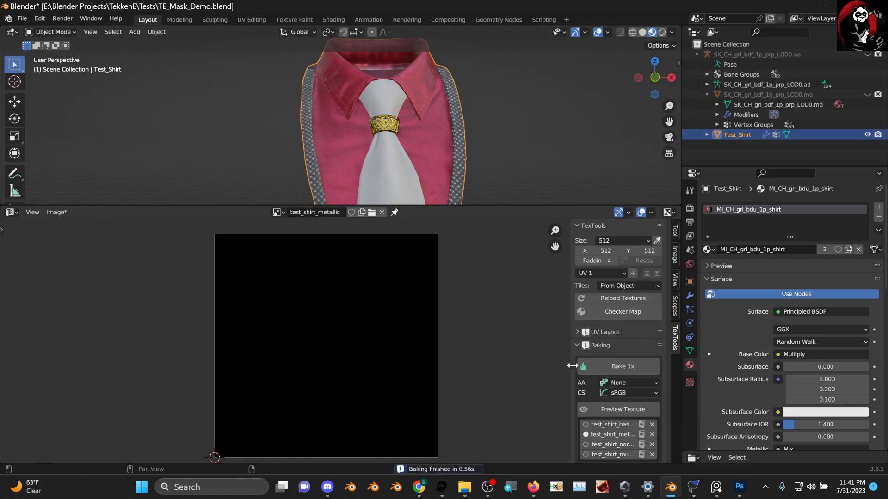
scroll(618, 416, down, 5)
click(620, 400)
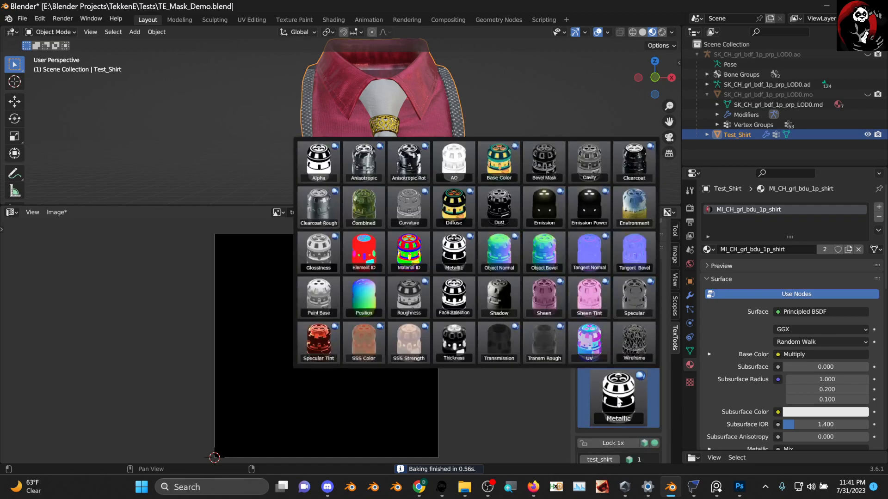
click(610, 257)
- Set the bake mode to Roughness, bake the shirt's roughness map and compare it with the shirt in the viewport
click(617, 372)
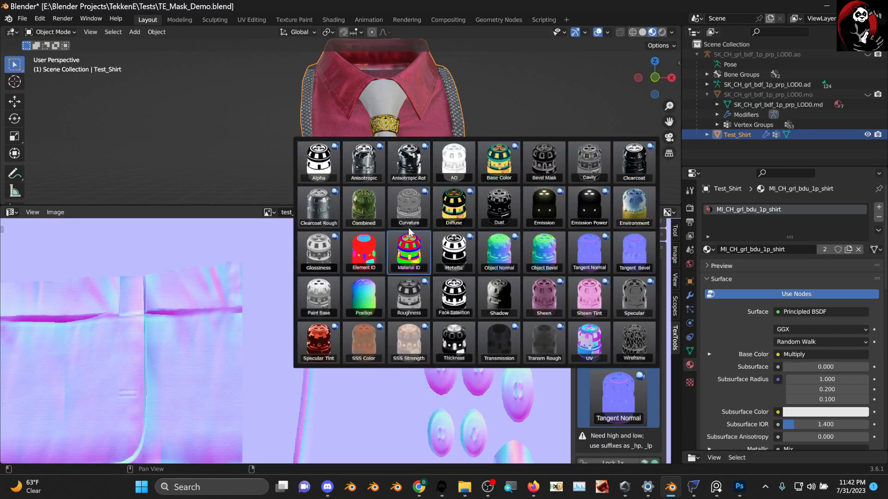
click(406, 294)
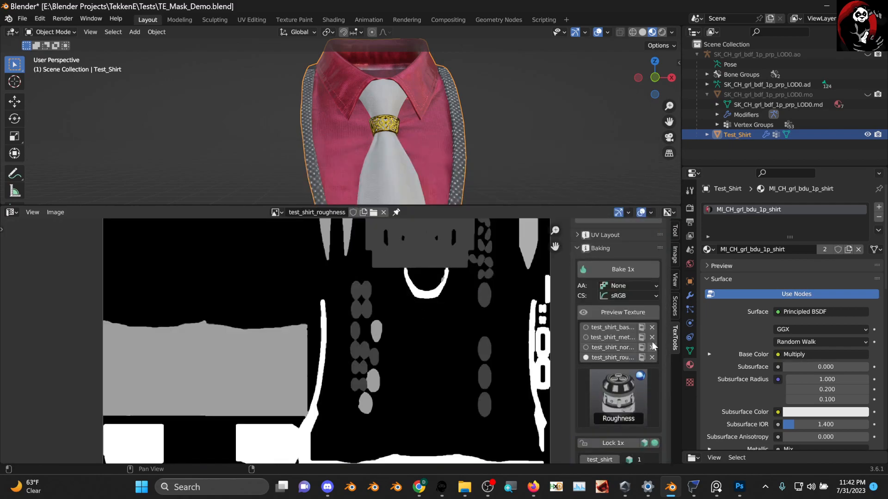
click(590, 270)
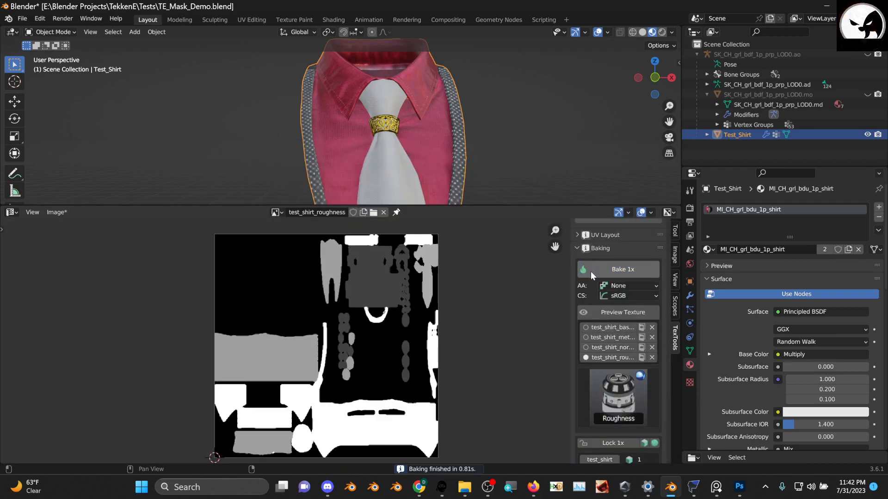
scroll(336, 310, up, 4)
scroll(380, 325, down, 2)
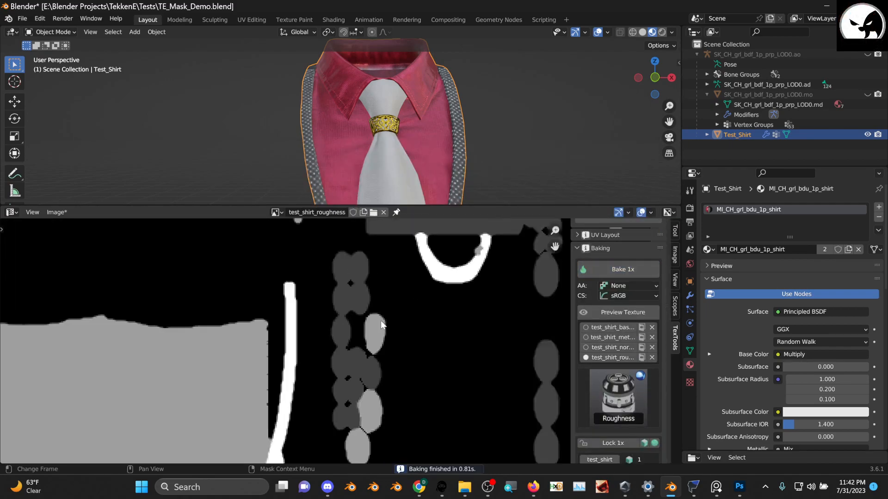
middle_drag(451, 156, 434, 159)
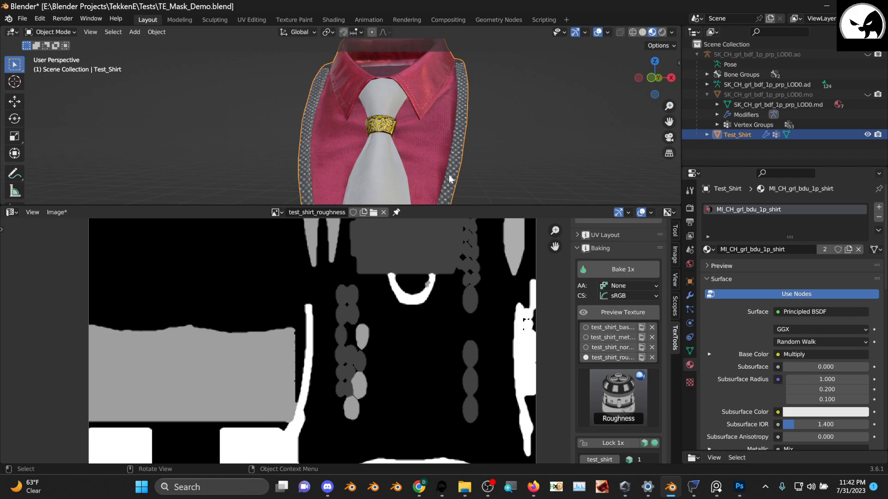
scroll(448, 176, down, 5)
middle_drag(416, 178, 439, 175)
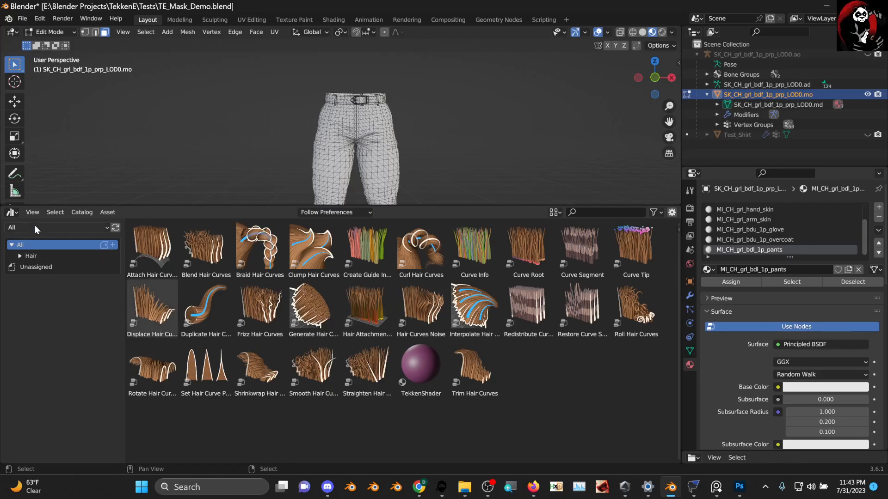
- Add a material slot to the character mesh and apply the TekkenShader material from the T8_Assets library to it
click(34, 227)
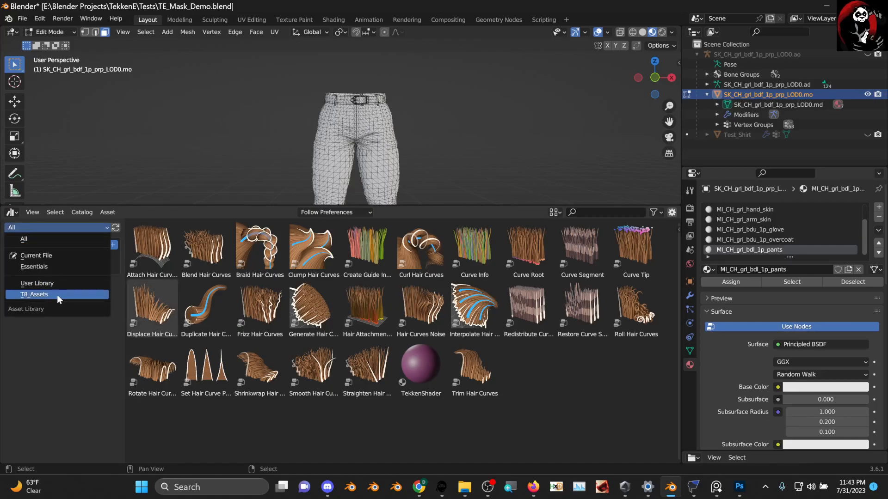
click(57, 295)
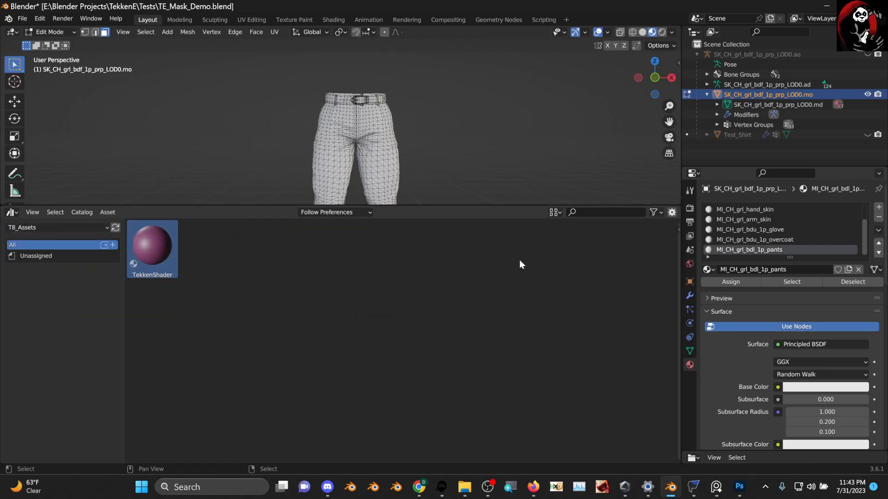
click(878, 206)
drag(152, 245, 794, 254)
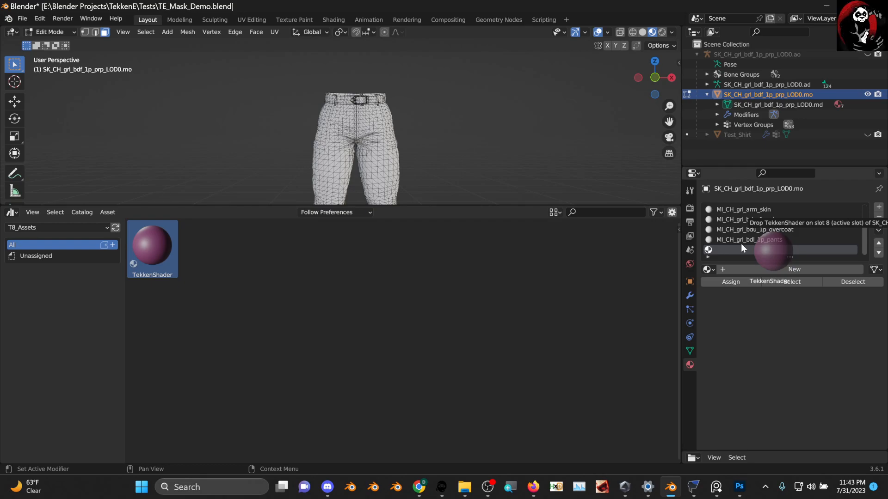
drag(741, 245, 741, 245)
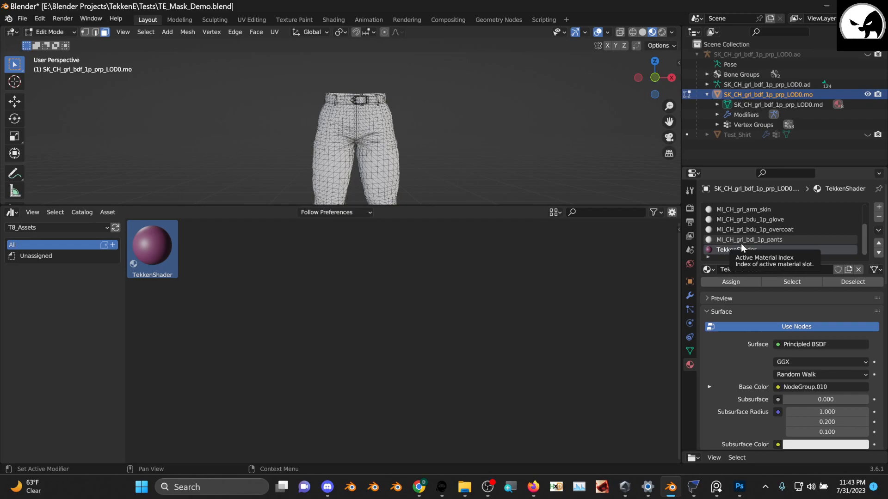
click(530, 349)
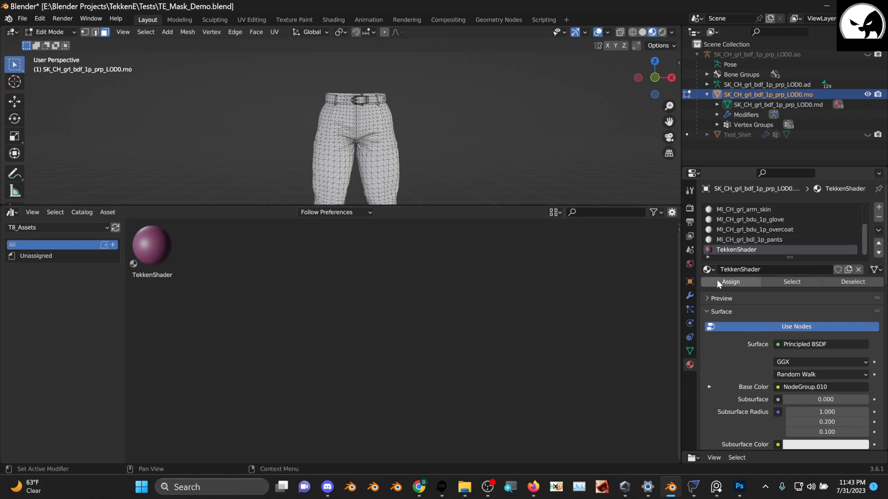
- Change the Asset Browser area to the Shader Editor and show the MI_CH_grl_bdl_1p_pants material's nodes
click(11, 212)
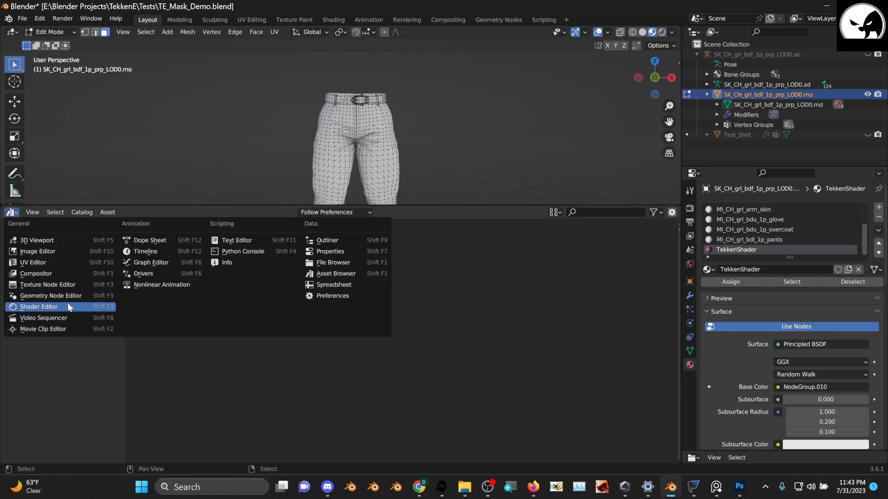
click(69, 308)
scroll(235, 326, up, 3)
click(749, 250)
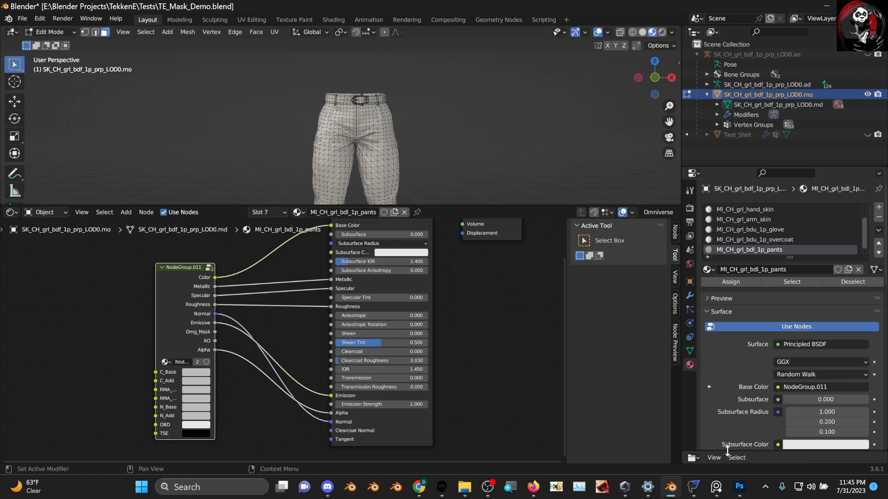
- Enlarge the File Browser and Properties areas and filter the texture files by "pants"
drag(738, 452, 738, 208)
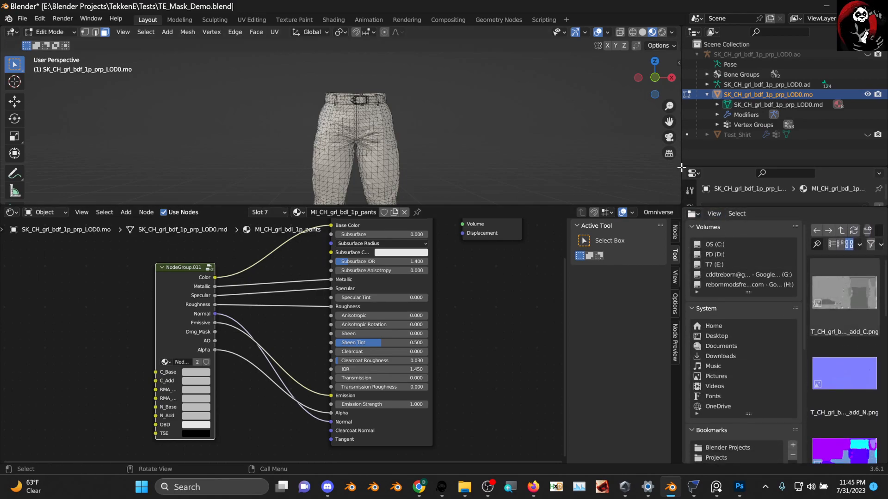
drag(682, 175, 585, 175)
scroll(673, 402, down, 3)
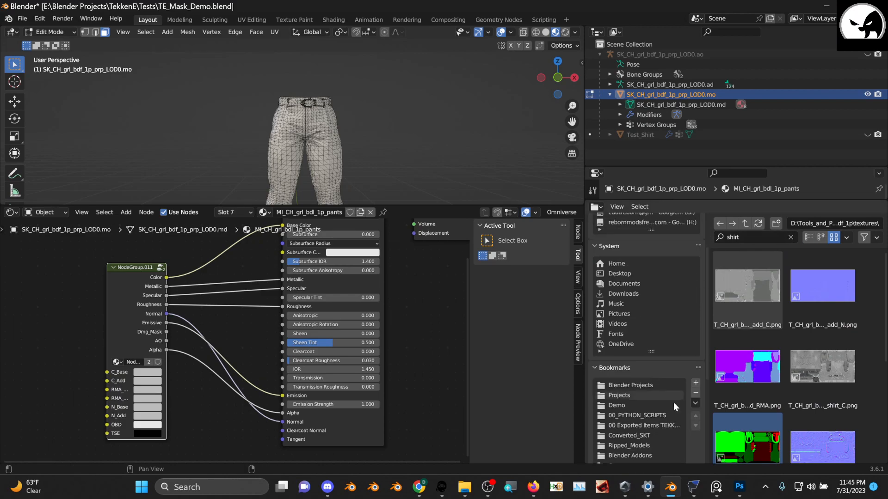
scroll(740, 396, down, 3)
scroll(612, 395, down, 1)
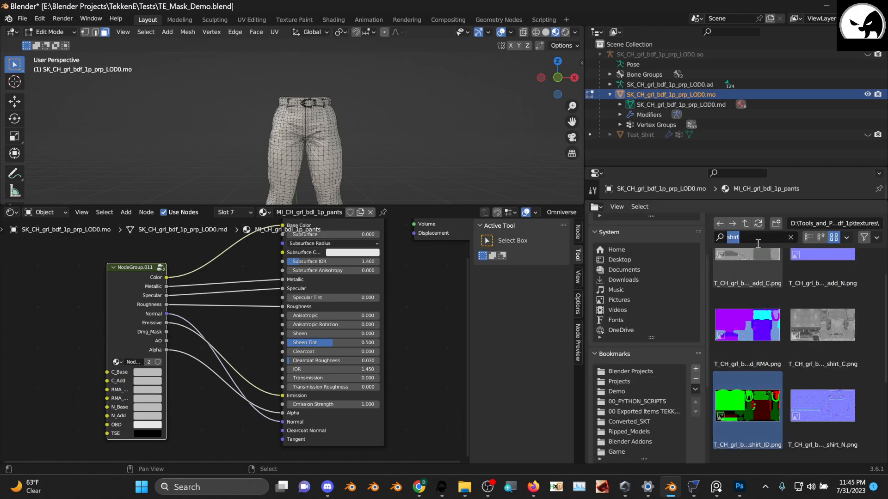
text(pa)
- Place the pants add_N and add_RMA textures in the node graph, and collapse the pants_N image node beneath the others
drag(222, 288, 156, 259)
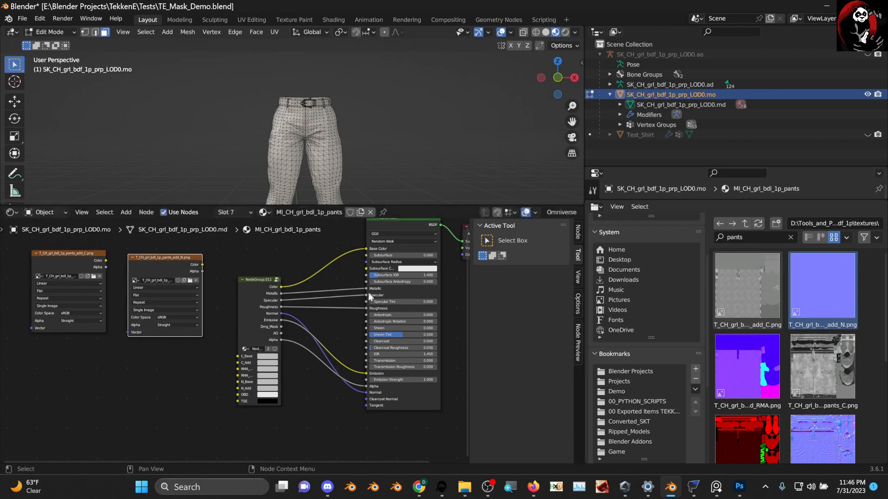
drag(748, 362, 67, 352)
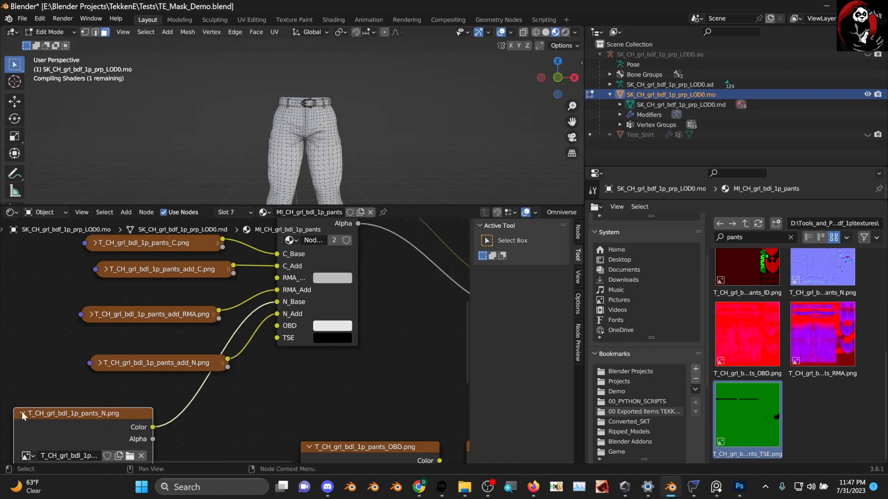
click(22, 415)
drag(22, 415, 88, 334)
click(86, 349)
click(86, 349)
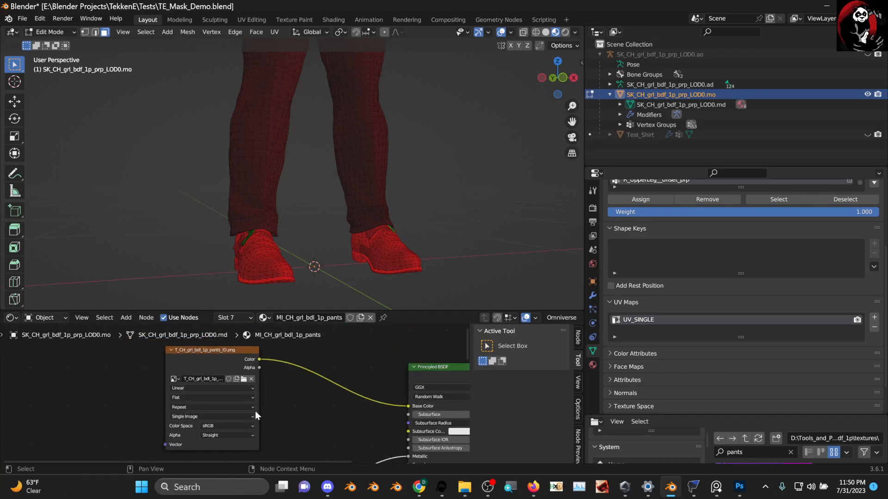
- Reposition the T_CH_grl_bdl_1p_pants_ID.png node and look over the trousers and shoes with the ID map applied
middle_drag(256, 416, 295, 432)
scroll(268, 400, up, 1)
drag(236, 384, 180, 384)
scroll(235, 370, down, 4)
scroll(400, 151, down, 3)
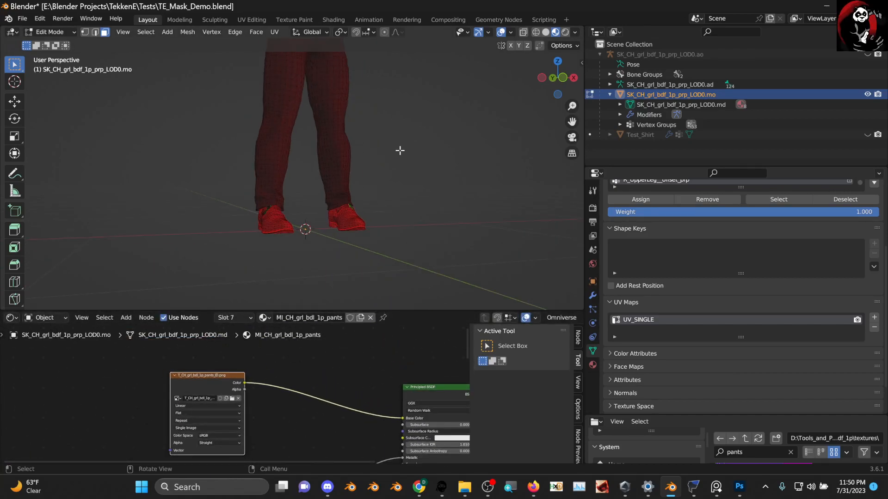
scroll(396, 156, down, 1)
middle_drag(348, 153, 370, 137)
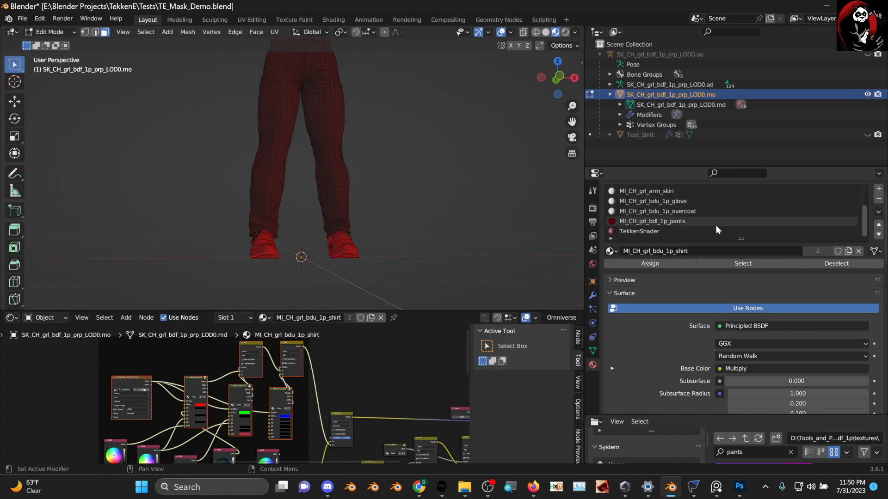
- Paste the copied shirt color-mask nodes into the MI_CH_grl_bdl_1p_pants material, enlarging the Shader Editor for room
click(715, 225)
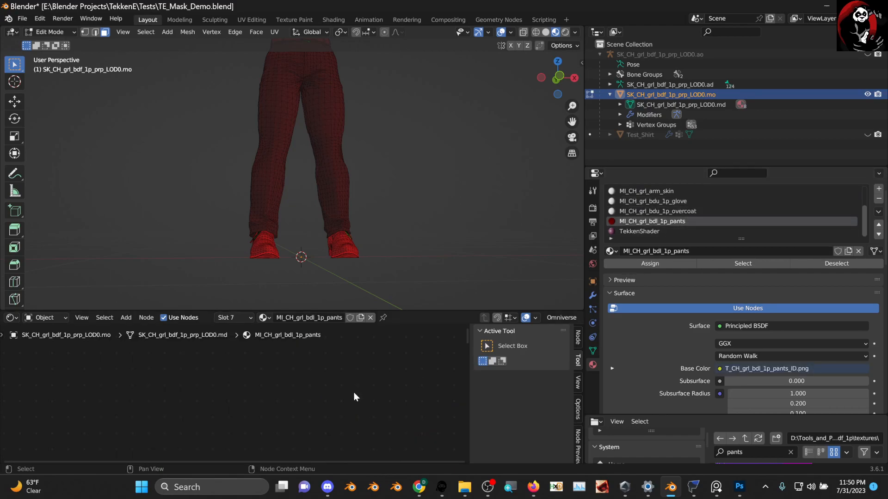
drag(298, 311, 328, 178)
middle_drag(172, 332, 414, 309)
scroll(290, 340, up, 4)
middle_drag(289, 335, 221, 333)
key(ctrl+v)
- Group the pasted mask and Mix nodes, leaving the ID image outside, and return to the main pants node tree
drag(163, 210, 349, 354)
right_click(272, 304)
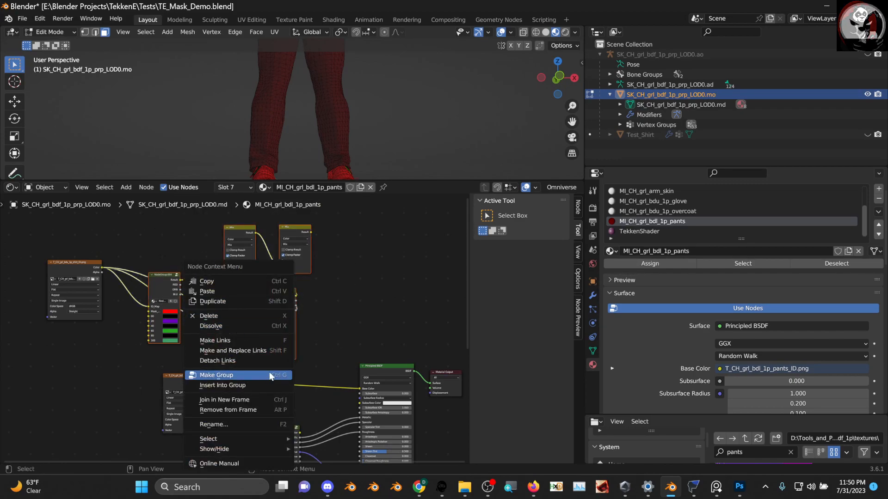
click(254, 374)
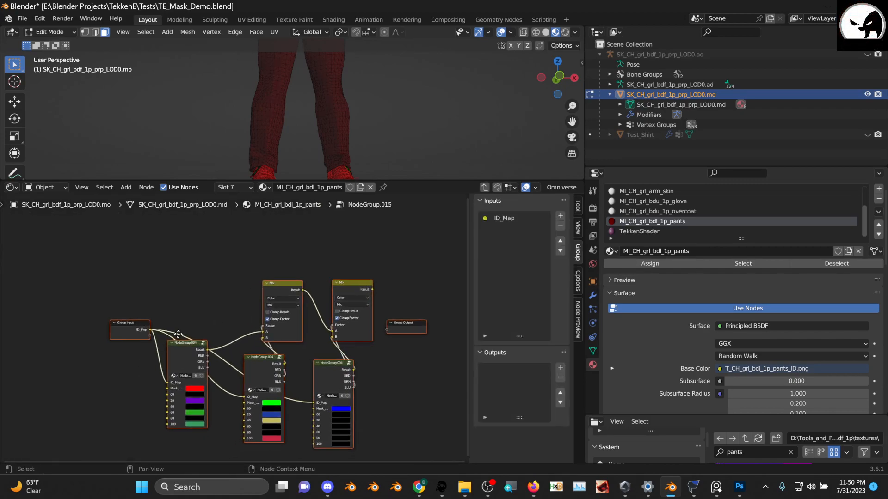
key(Tab)
- Set the new Mix node's data type to Color and link the mask group's Result to its B input
click(332, 277)
click(334, 302)
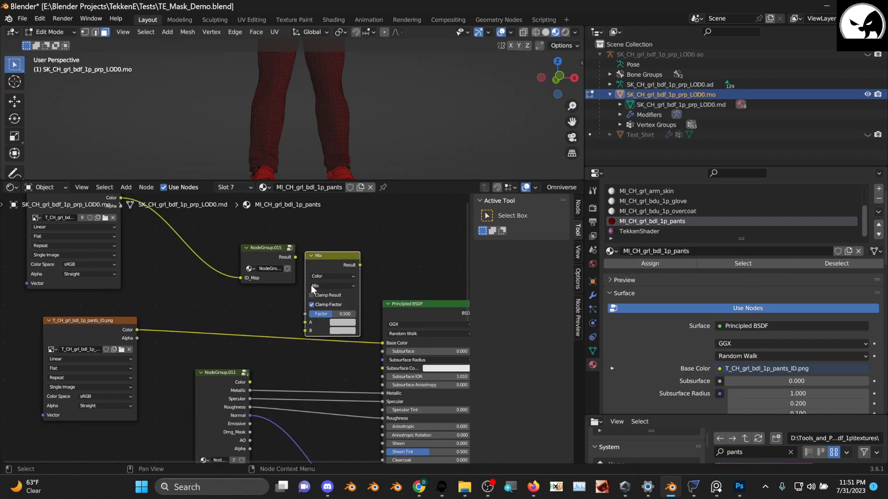
drag(294, 257, 305, 331)
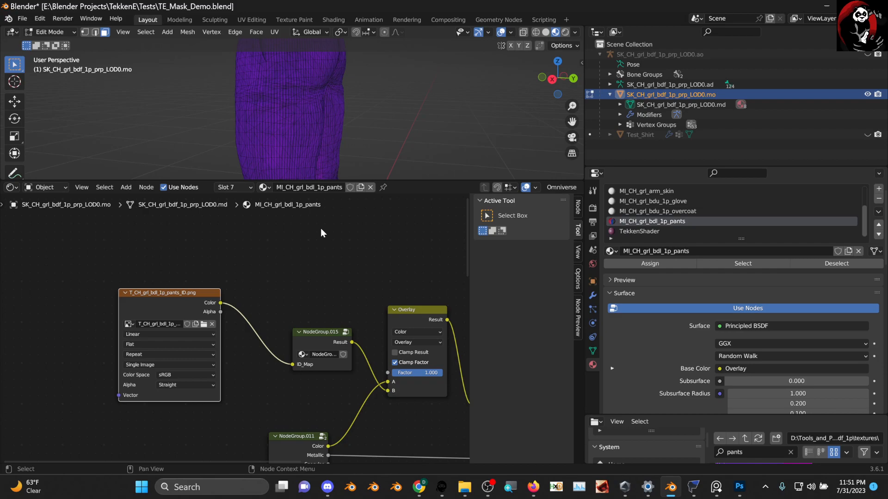
- Examine the overlaid mask color on the pants from different angles
middle_drag(369, 115, 396, 114)
scroll(395, 114, up, 2)
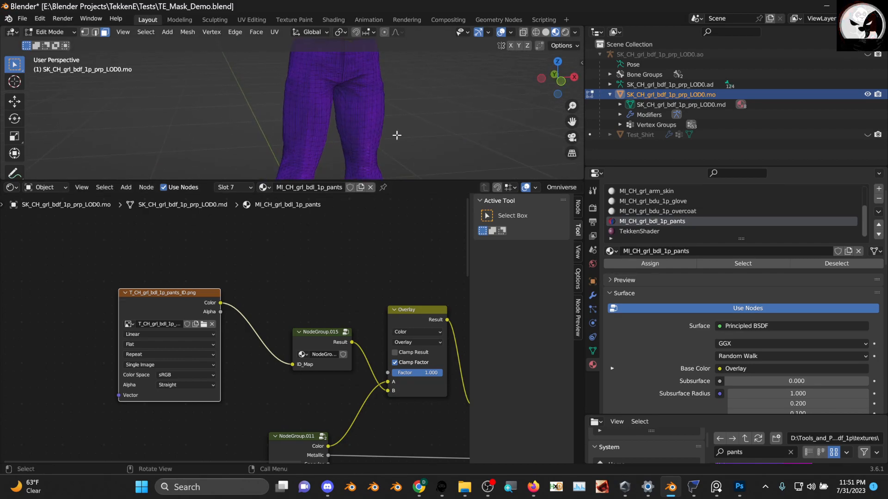
click(560, 80)
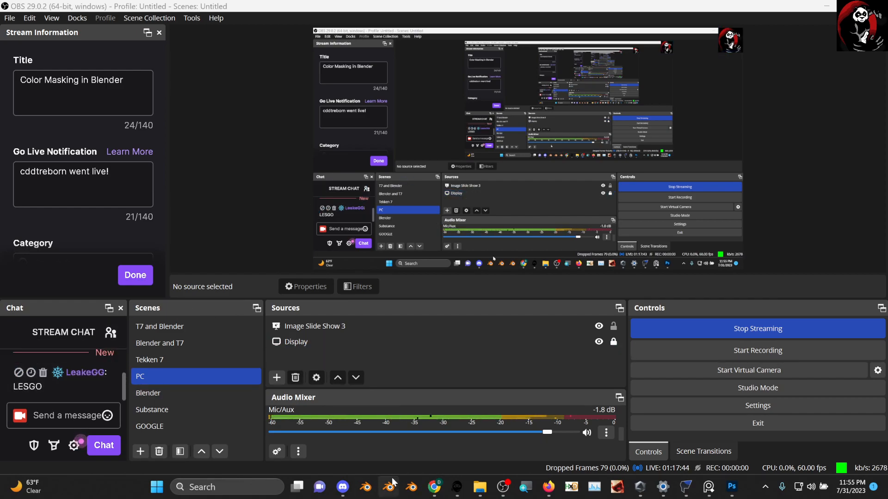
- Switch from OBS to the recovered Blender session, leave the node group and save TE_Mask_Demo.blend
click(415, 493)
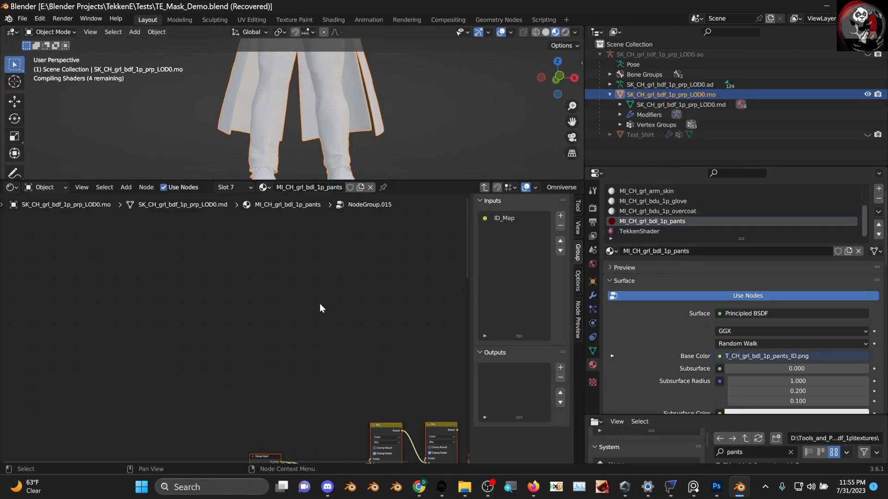
key(Tab)
click(22, 18)
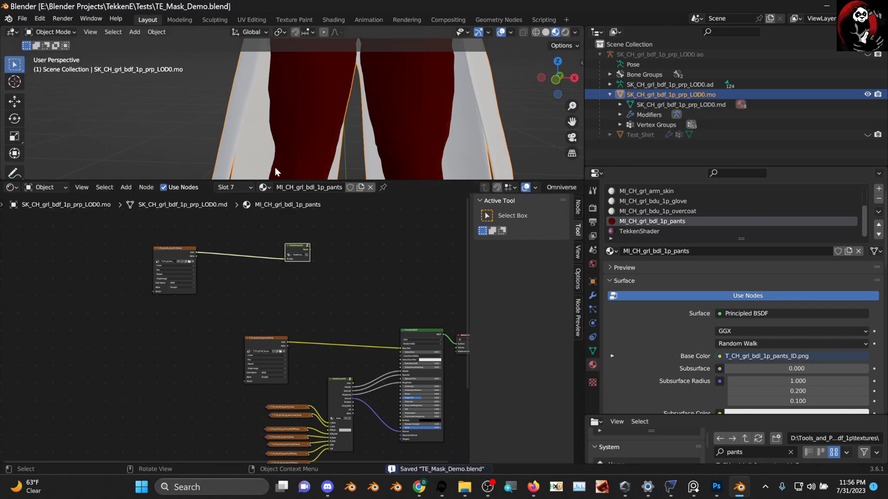
- Try to open the recent file TE_KAZ_alt.blend
scroll(274, 167, down, 3)
click(18, 19)
mouse_move(73, 50)
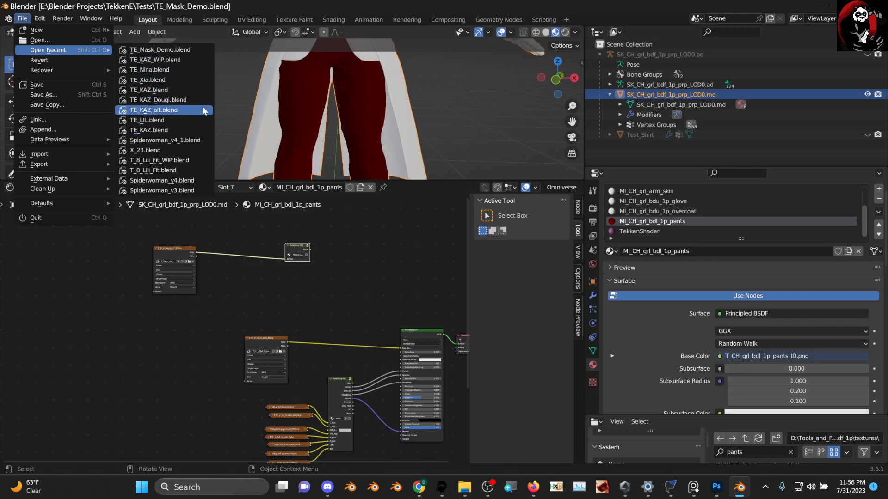
click(171, 109)
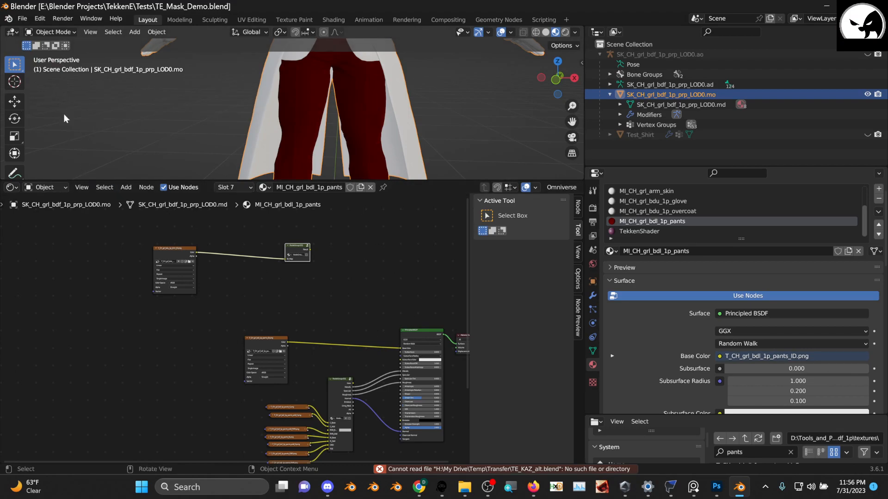
- Open TE_KAZ.blend from the recent files
click(19, 19)
mouse_move(70, 48)
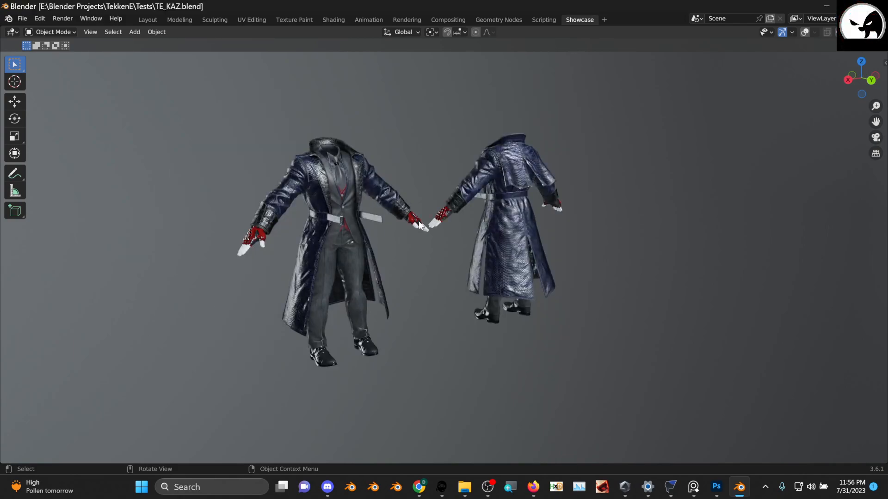
- Examine the front and back of the finished outfit in the Showcase viewport
scroll(413, 222, up, 3)
middle_drag(410, 222, 384, 236)
scroll(322, 217, down, 3)
middle_drag(323, 217, 418, 241)
scroll(425, 248, up, 4)
scroll(430, 244, down, 2)
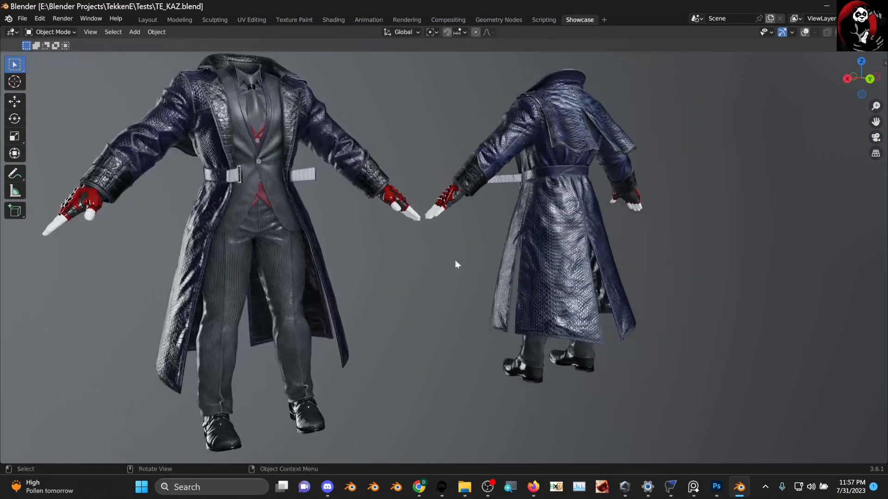
drag(392, 466, 405, 375)
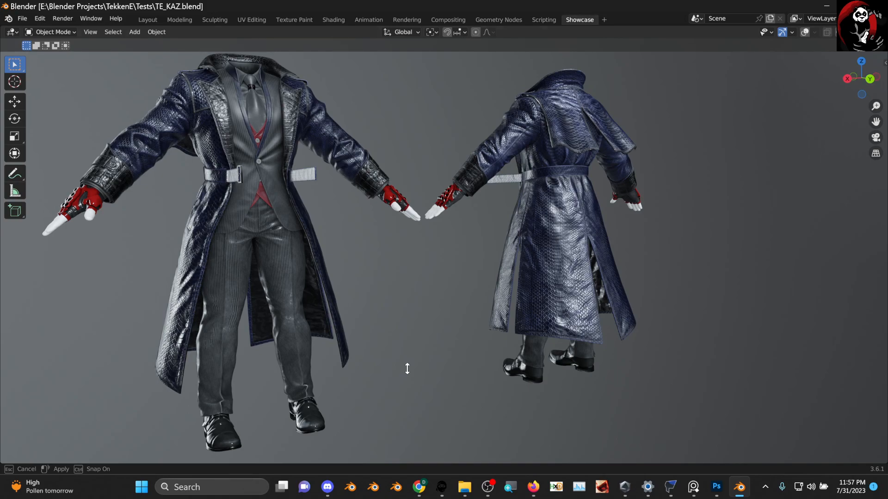
drag(407, 369, 408, 419)
drag(404, 464, 405, 463)
drag(427, 387, 426, 388)
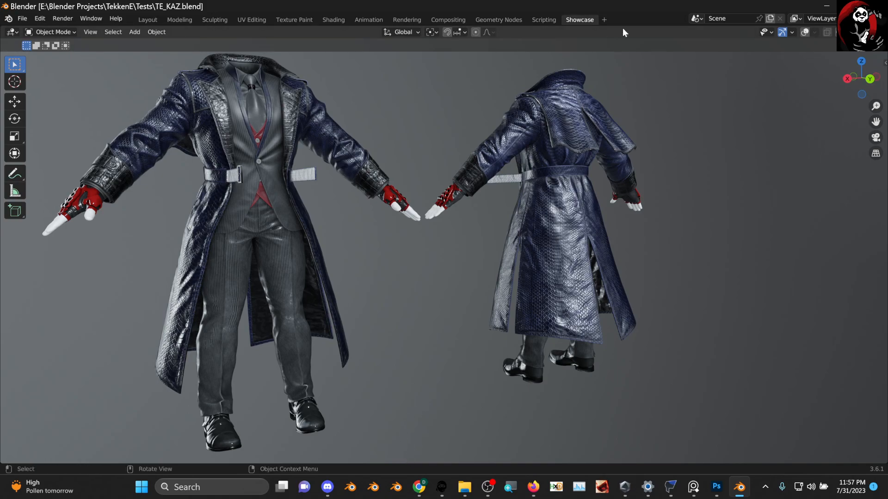
- Open the Layout workspace and show both outfit models in material preview
click(142, 21)
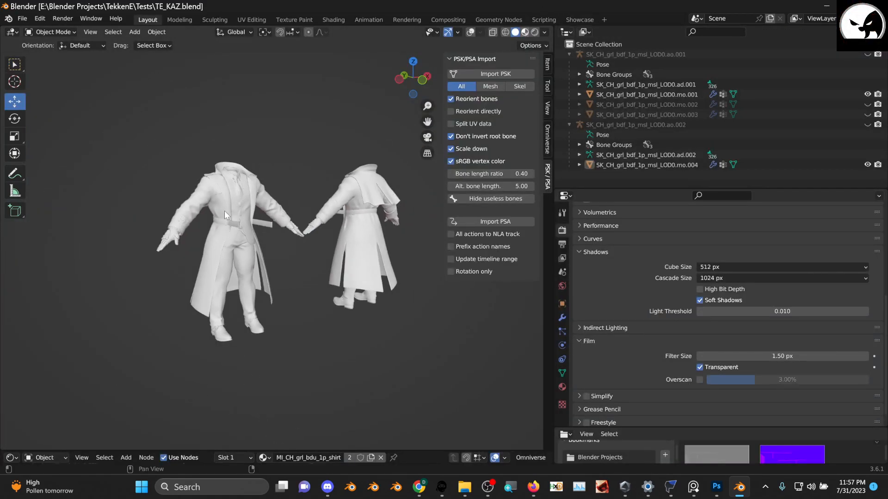
scroll(225, 201, up, 4)
scroll(242, 215, down, 3)
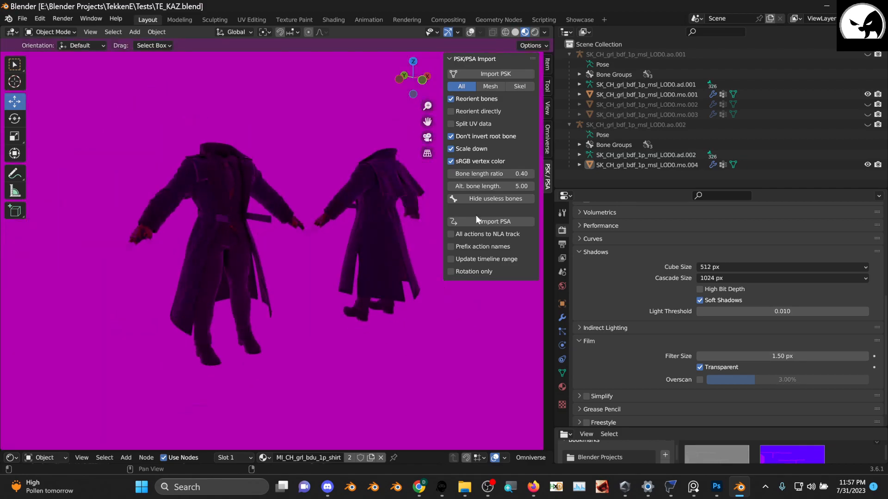
- Remove the missing environment texture from the World background's color input
scroll(592, 231, up, 7)
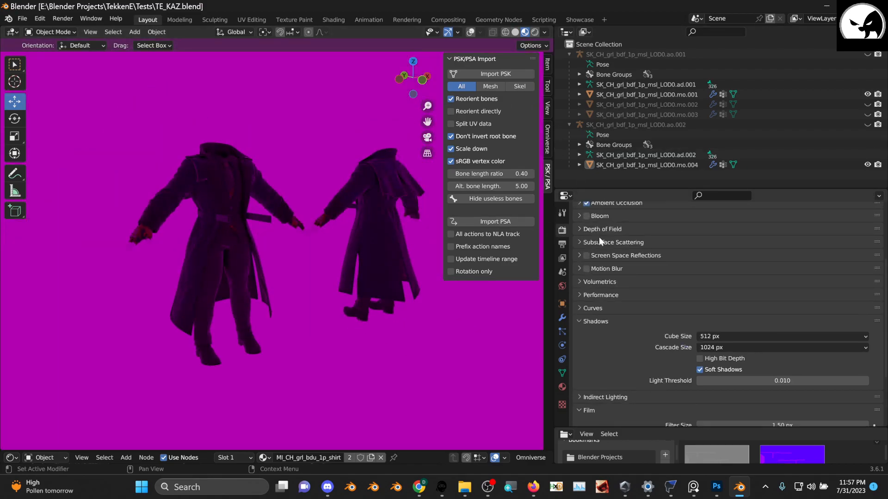
click(562, 273)
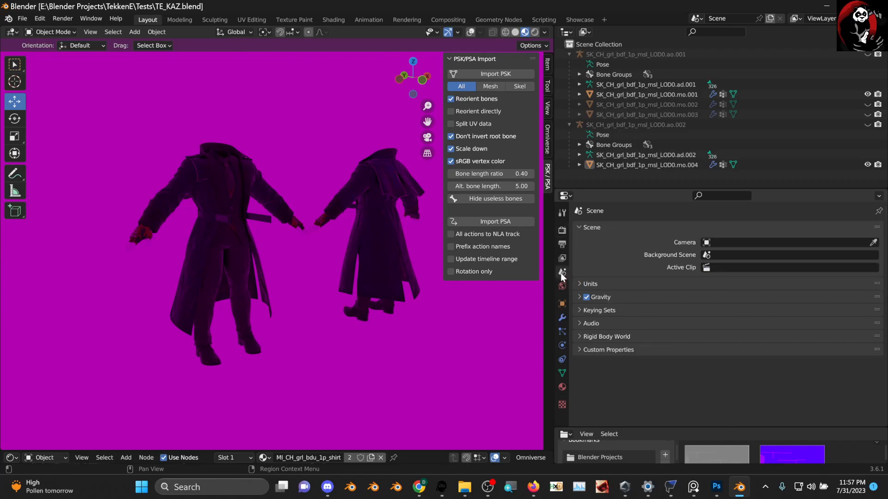
click(562, 286)
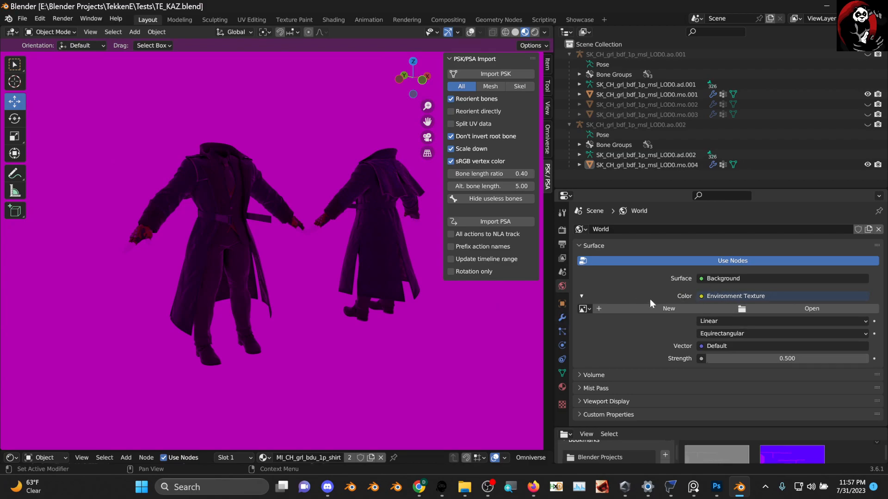
click(562, 272)
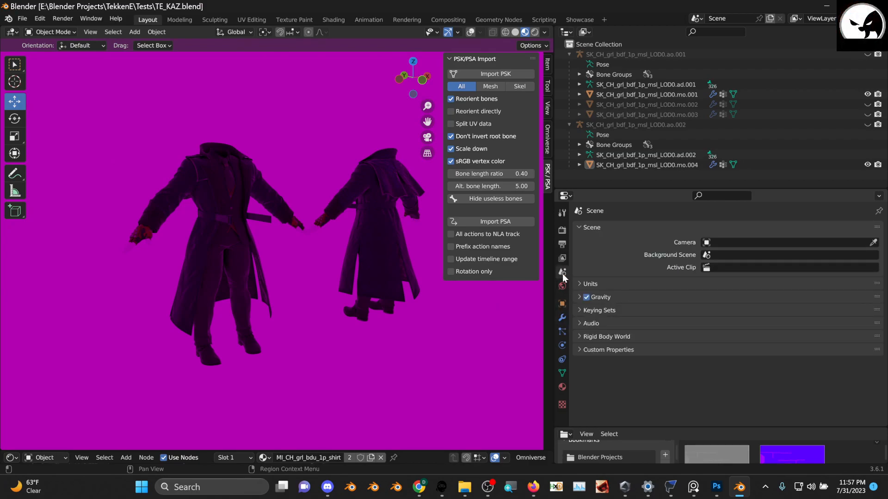
click(562, 287)
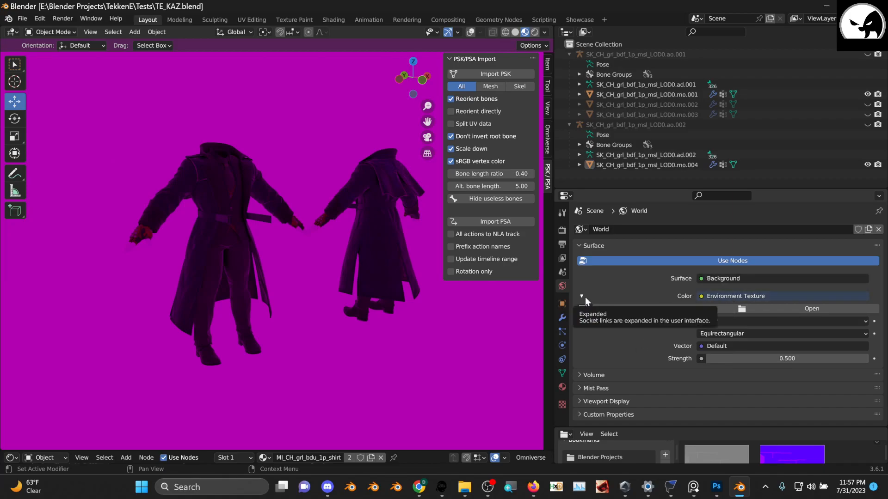
click(715, 278)
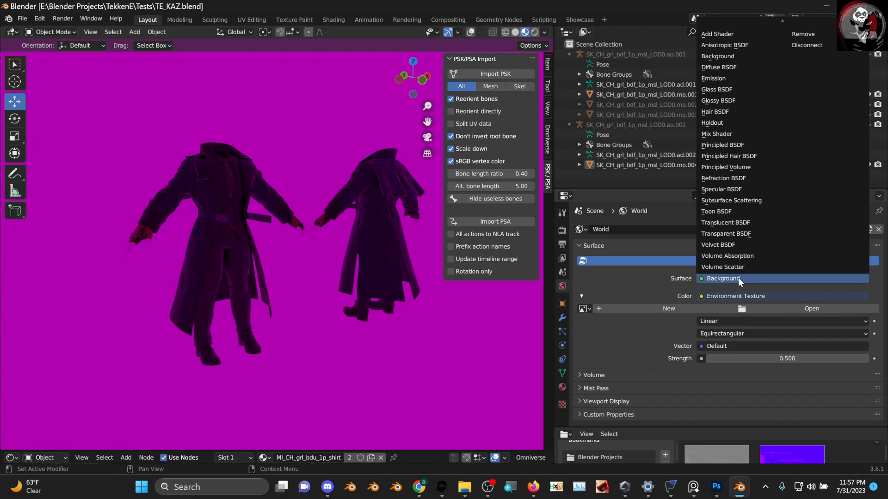
click(738, 279)
click(720, 295)
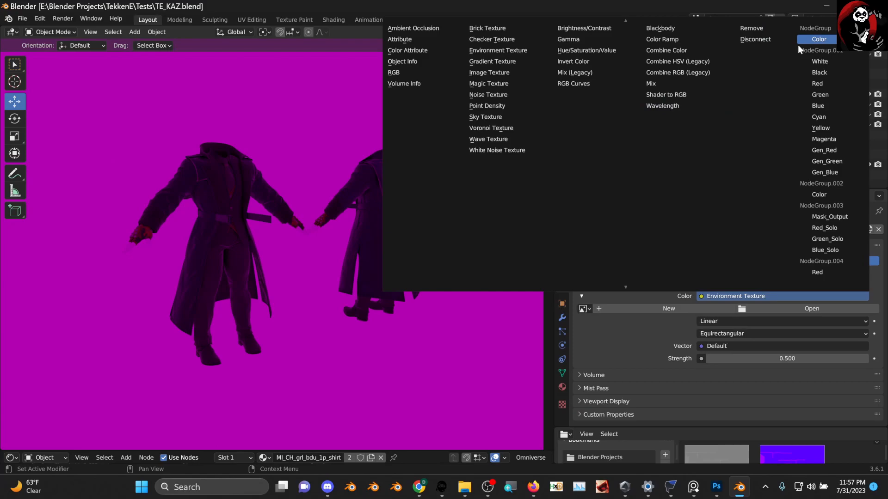
click(773, 30)
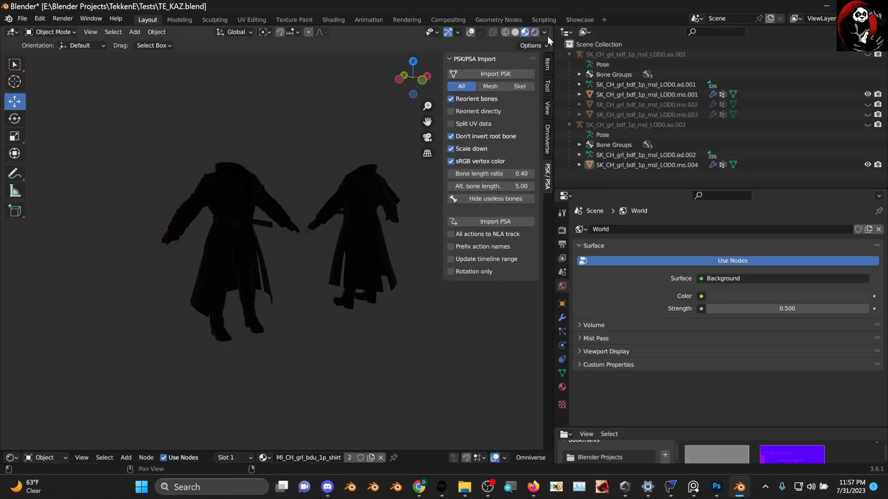
- Turn off Scene World lighting for the material preview and inspect both outfit models up close
click(545, 33)
click(538, 123)
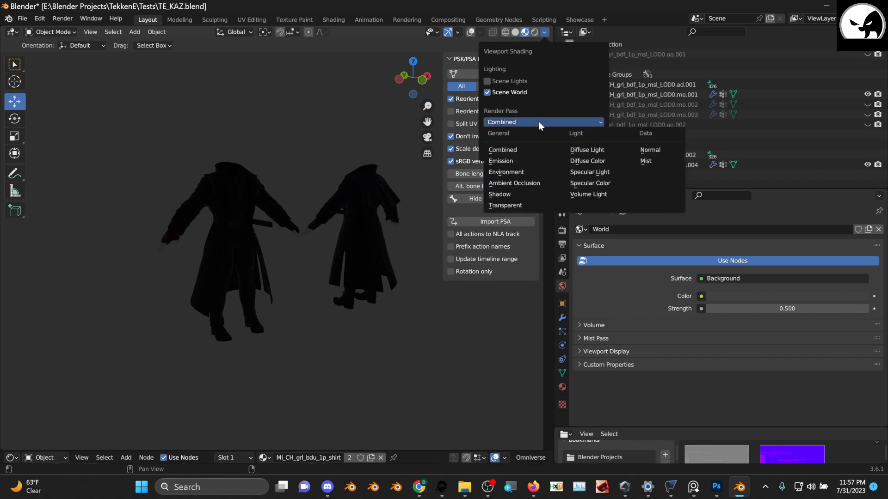
click(487, 92)
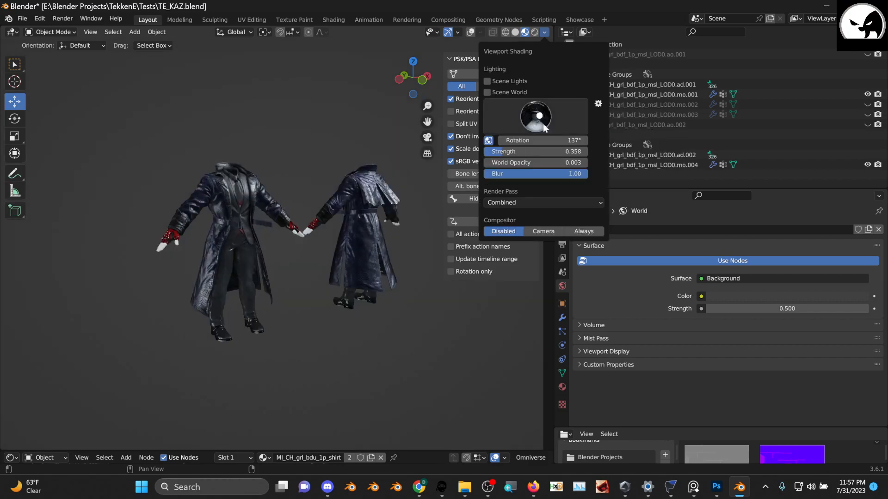
scroll(342, 180, up, 3)
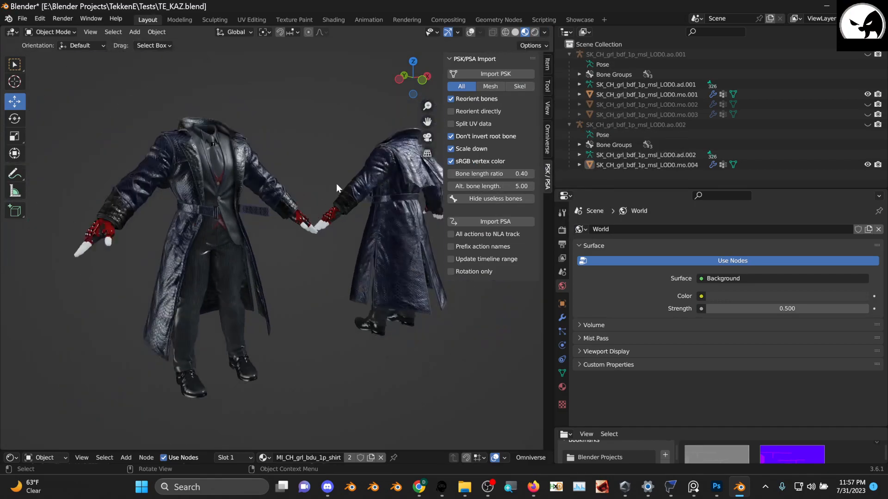
middle_drag(267, 185, 271, 250)
scroll(249, 193, up, 3)
scroll(250, 195, down, 3)
- Enlarge the shader editor below the viewport and frame the shirt material's NodeGroup.003 mask group
drag(325, 449, 259, 236)
scroll(175, 354, down, 3)
middle_drag(128, 402, 247, 337)
scroll(247, 336, down, 3)
middle_drag(170, 348, 265, 320)
scroll(256, 343, up, 7)
scroll(261, 352, up, 2)
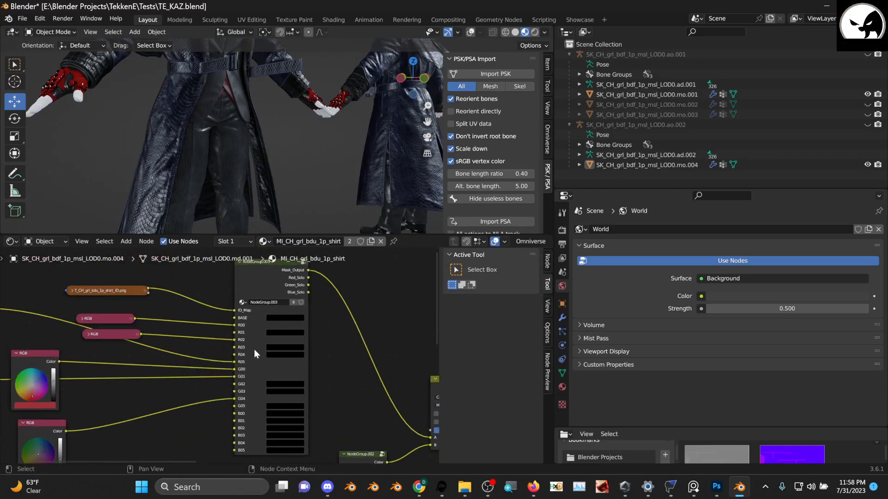
- Examine the shirt material's ID map and RGB nodes and how they connect to the mask group
scroll(263, 333, down, 2)
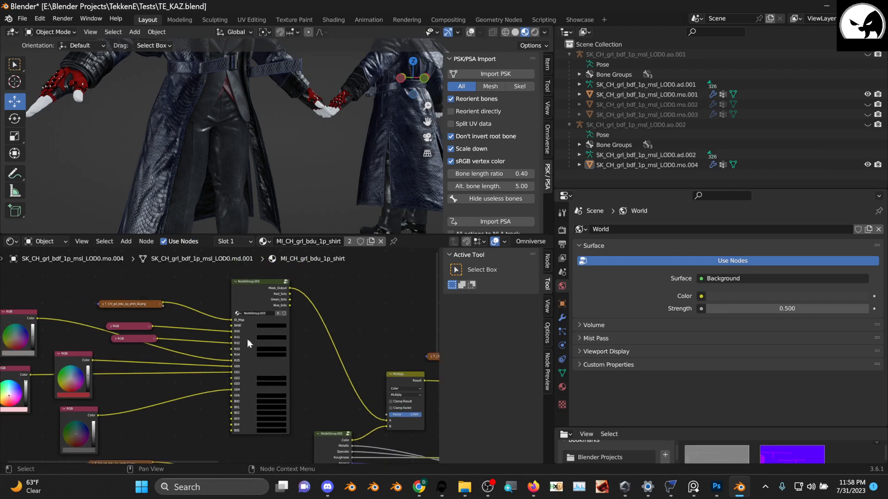
scroll(263, 362, down, 3)
middle_drag(273, 372, 184, 362)
middle_drag(255, 358, 370, 342)
scroll(165, 346, down, 2)
scroll(281, 338, up, 2)
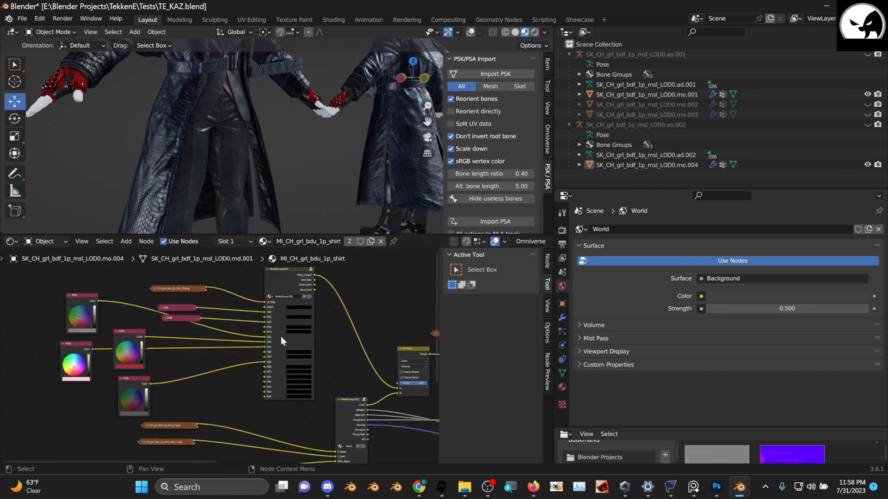
middle_drag(183, 337, 189, 403)
scroll(285, 352, up, 2)
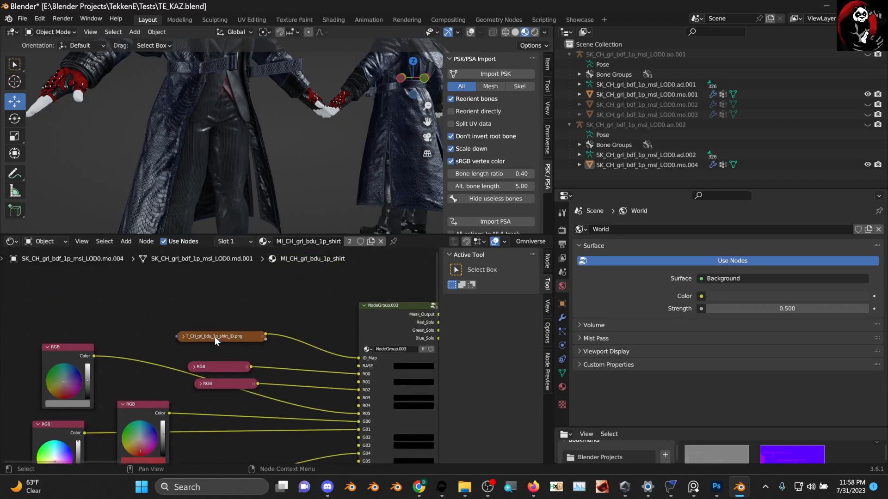
- Expand the two collapsed RGB nodes of the shirt material and spread them out around the ID map node
drag(215, 337, 231, 301)
drag(217, 362, 231, 318)
click(207, 323)
click(202, 384)
drag(203, 385, 56, 272)
scroll(160, 364, down, 2)
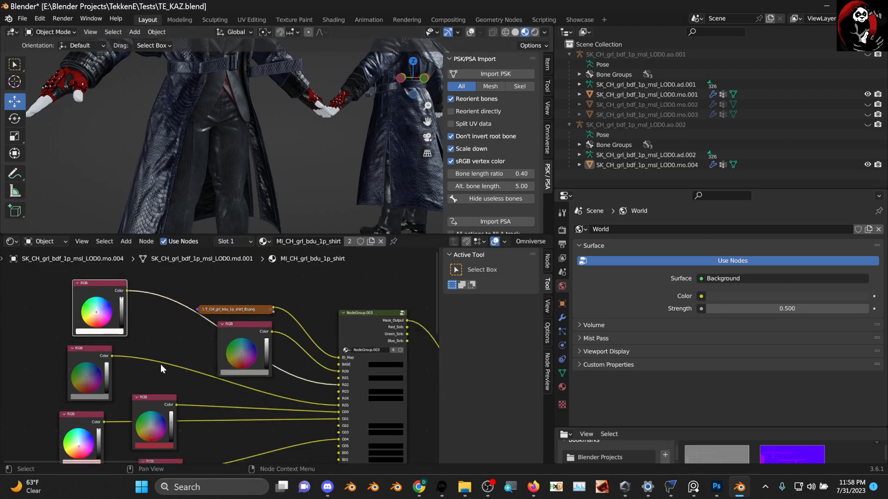
- Tint the shirt's RGB color feeding the G04 mask input a dull olive brown
middle_drag(133, 414, 212, 360)
scroll(273, 384, up, 2)
middle_drag(260, 399, 236, 328)
scroll(231, 352, up, 2)
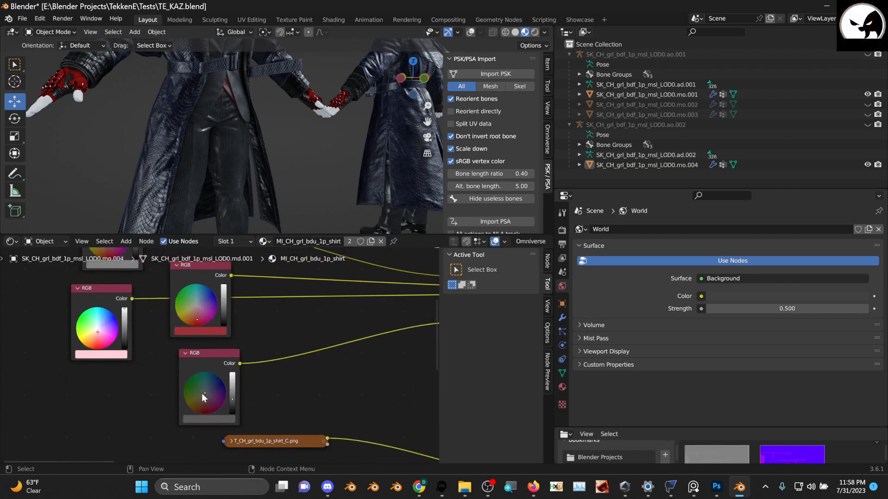
drag(202, 393, 195, 386)
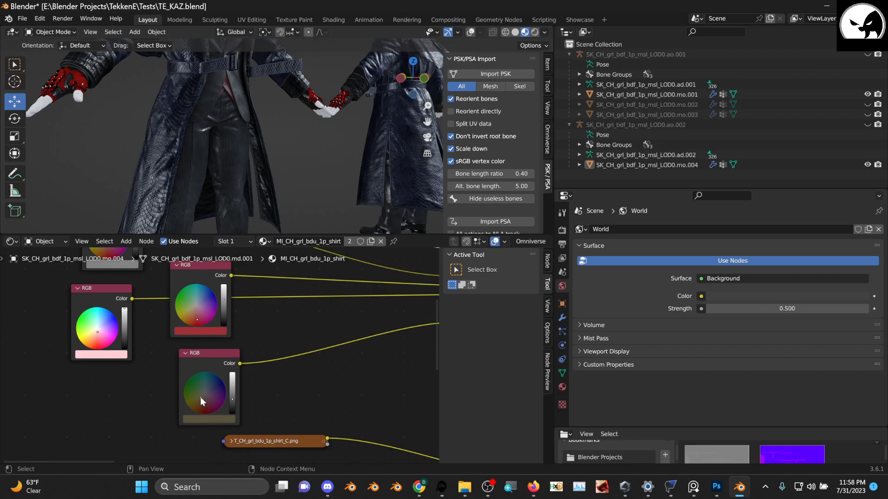
middle_drag(324, 374, 185, 404)
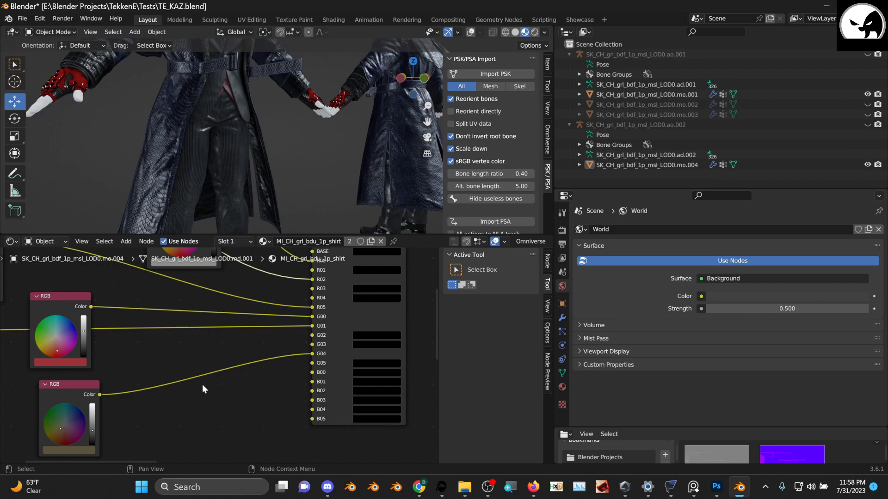
- Select the front outfit mesh and display the nodes of its MI_CH_grl_bdu_1p_overcoat material
click(164, 165)
click(562, 387)
scroll(670, 254, down, 3)
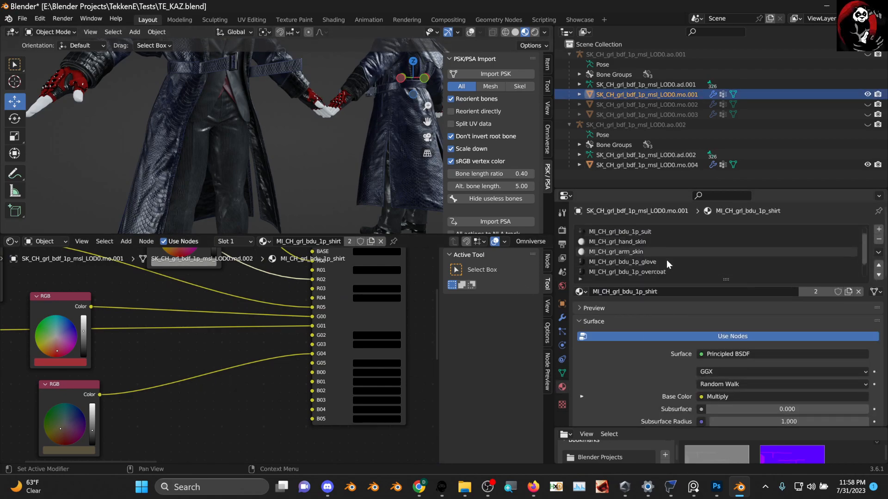
click(636, 252)
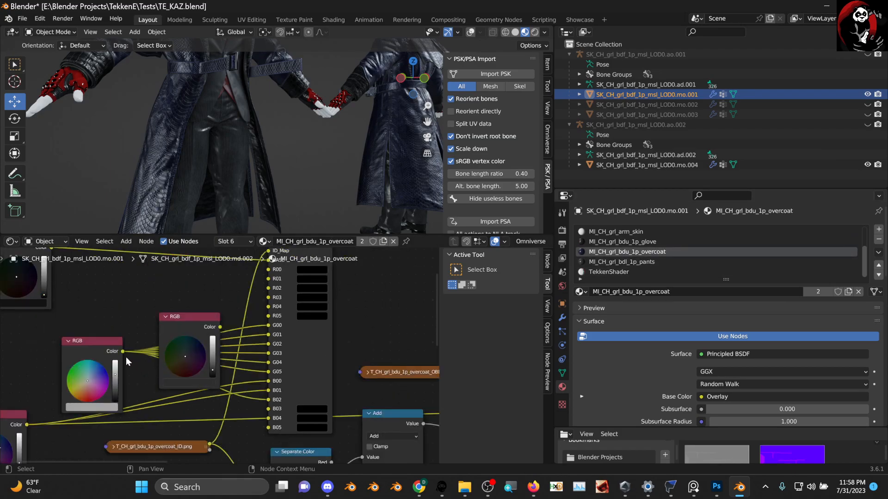
- Brighten the RGB color feeding the overcoat's BASE mask input to light grey and inspect the cuffs and lapels
scroll(199, 344, down, 3)
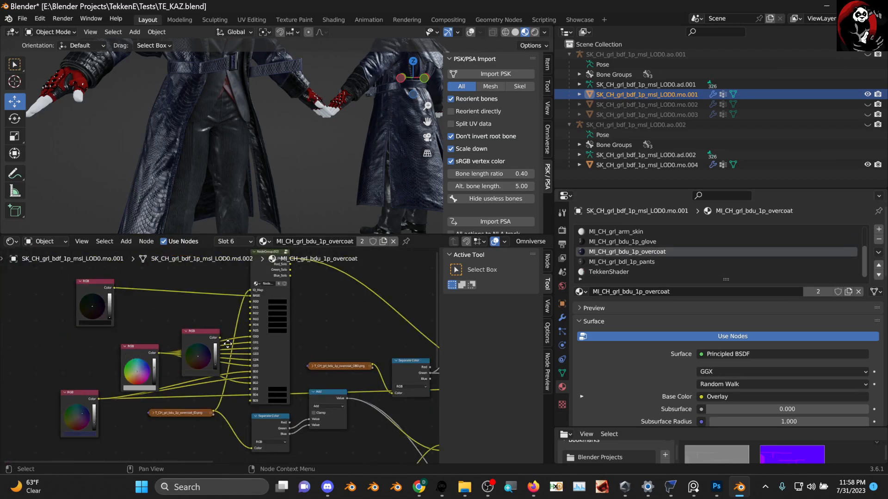
scroll(106, 343, up, 4)
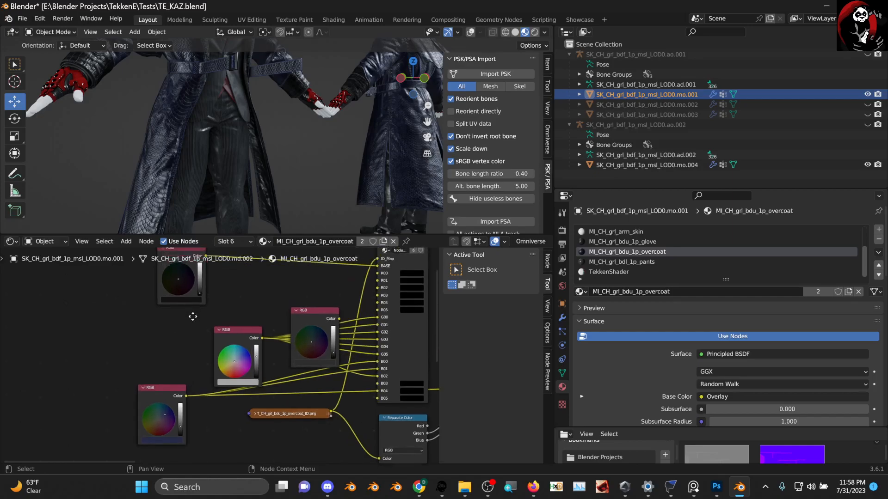
click(187, 302)
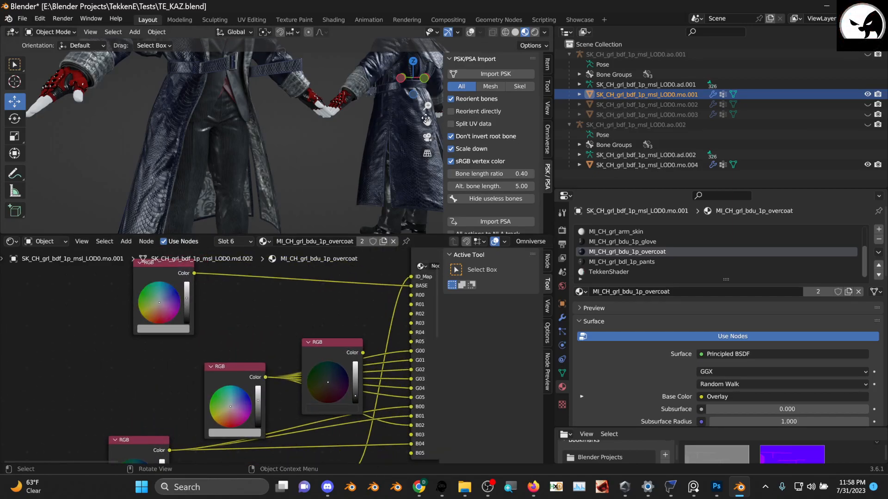
drag(429, 126, 451, 207)
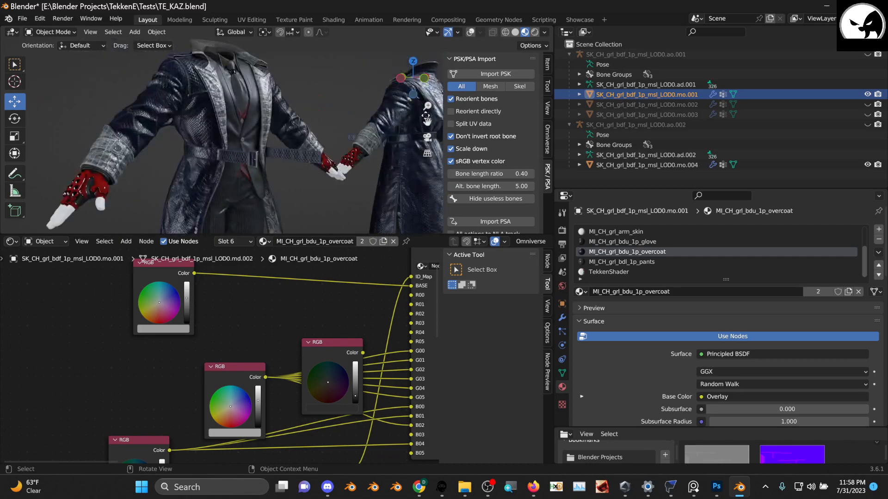
drag(429, 125, 478, 138)
scroll(152, 310, up, 2)
scroll(157, 324, up, 2)
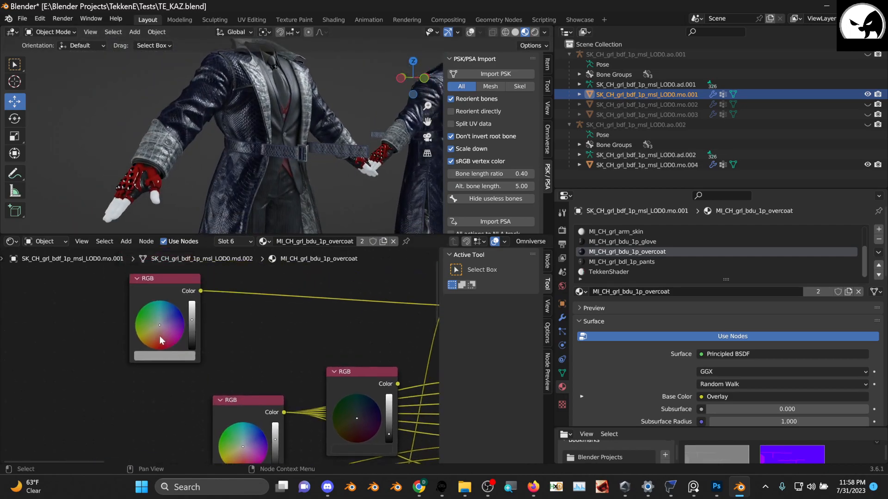
- Recolor the overcoat's BASE mask color, trying red before settling on a reddish brown for the trim
click(142, 327)
click(142, 335)
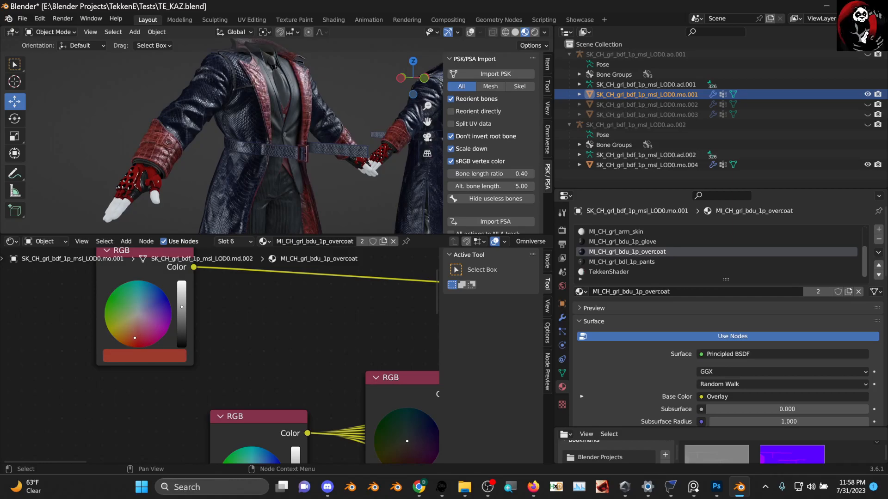
click(129, 335)
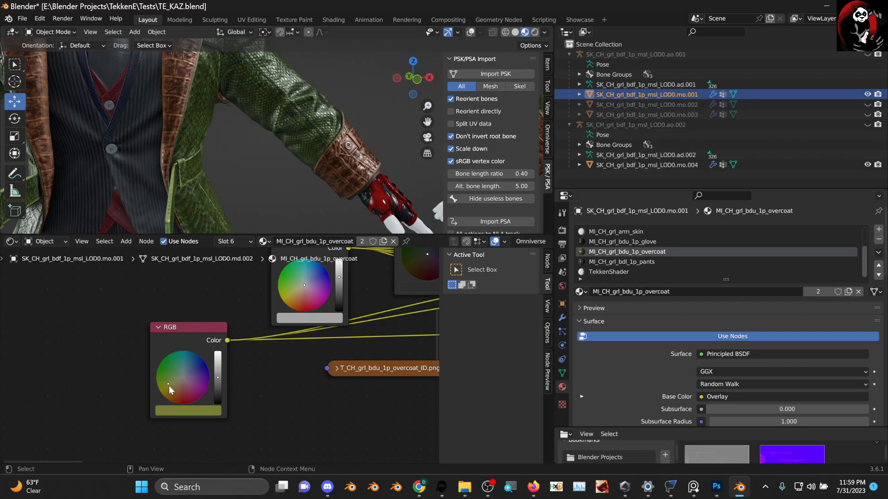
- Recolor the overcoat's main leather, trying dark blue before settling on olive yellow, and view both coats
drag(168, 385, 206, 365)
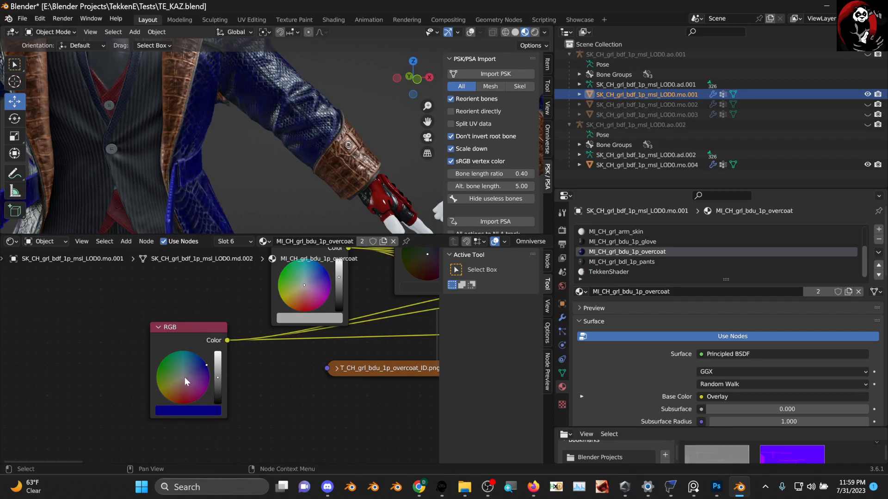
click(171, 382)
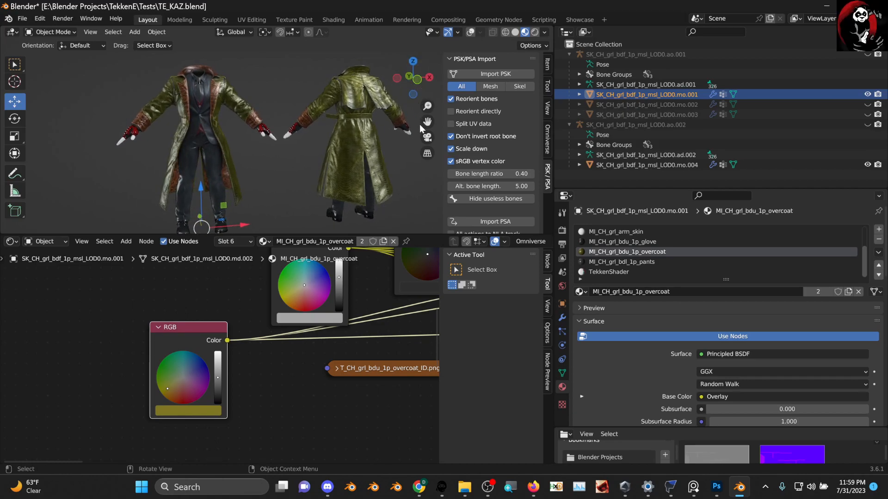
drag(424, 123, 399, 114)
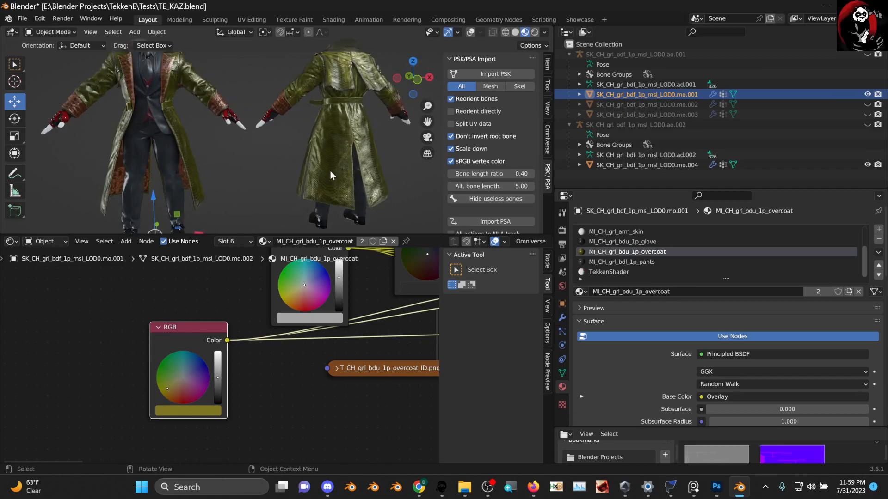